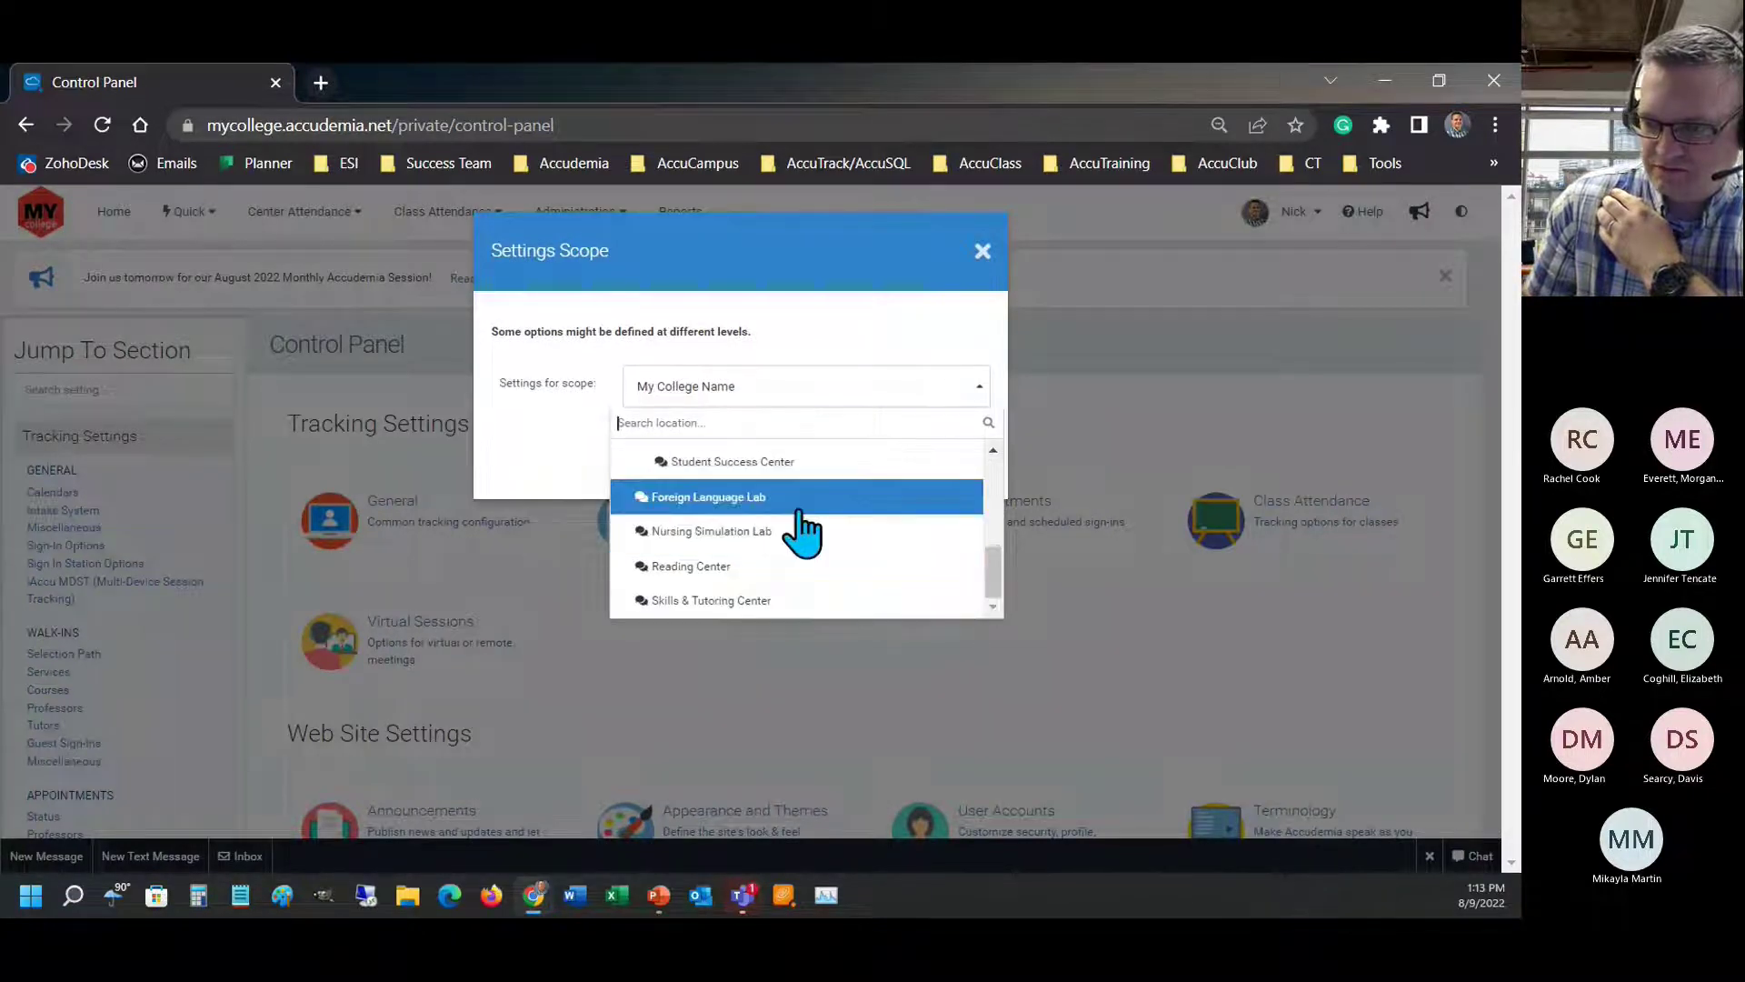
- Open the Virtual Sessions settings for the My College Name scope and examine the Virtual Sessions (Appointments) section
key(Escape)
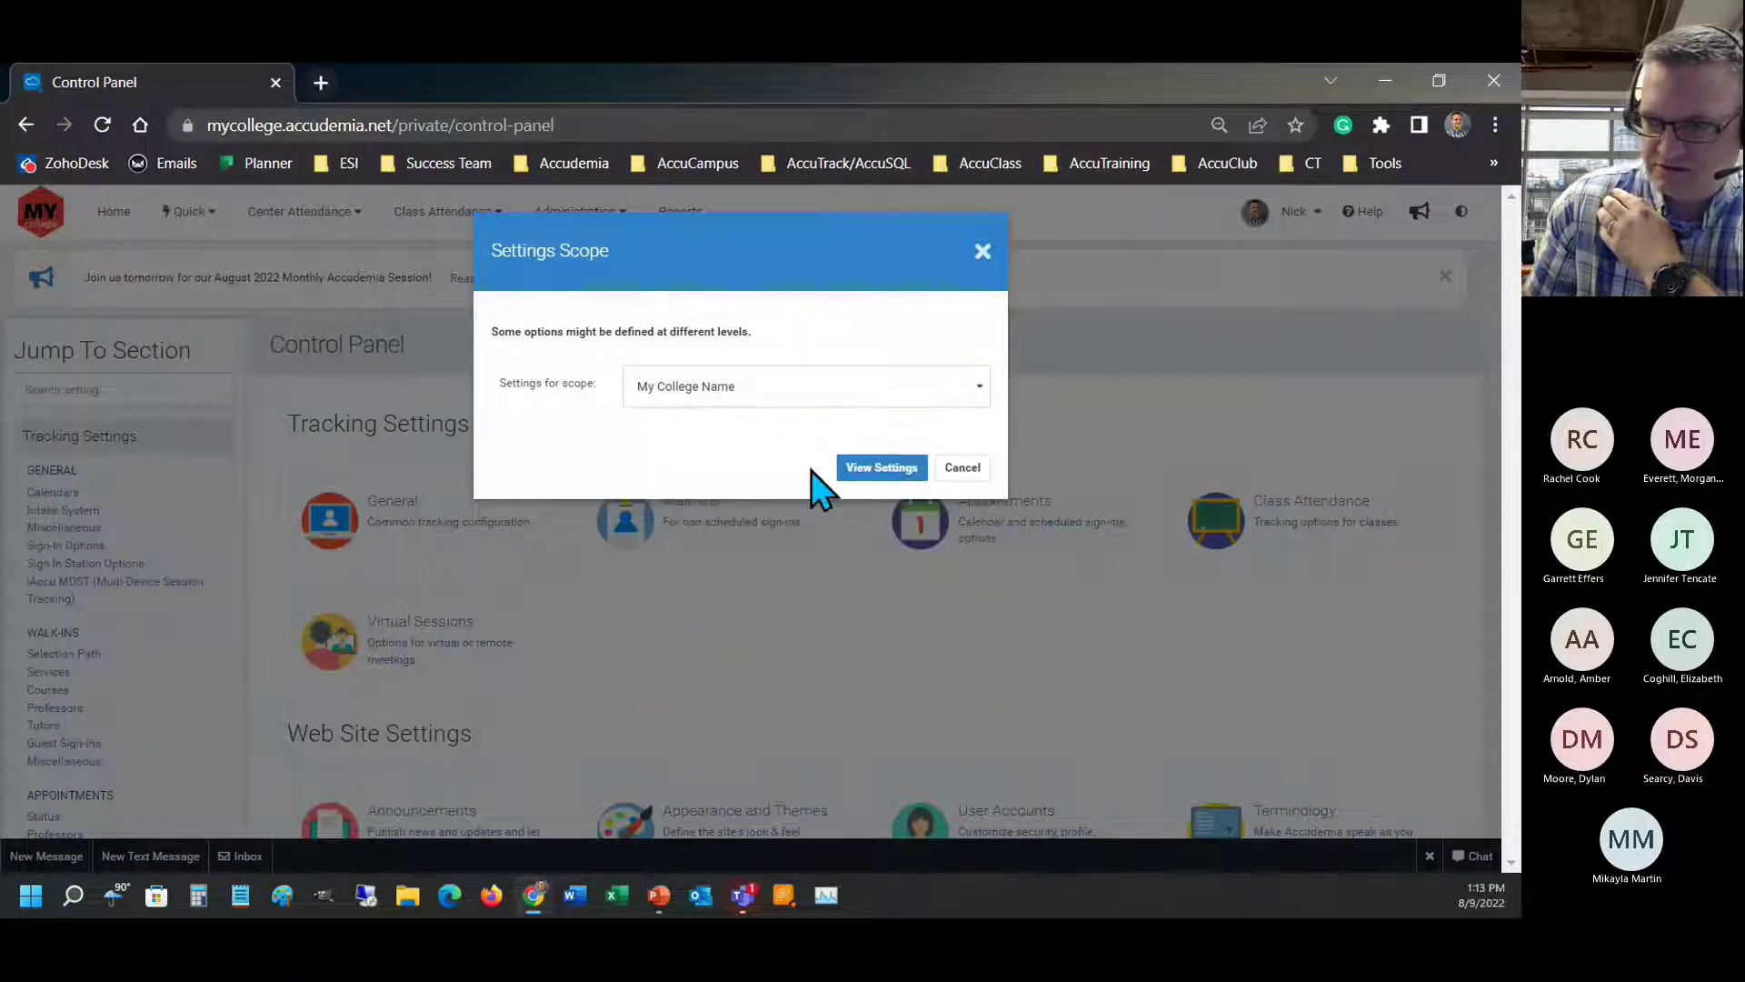
click(877, 471)
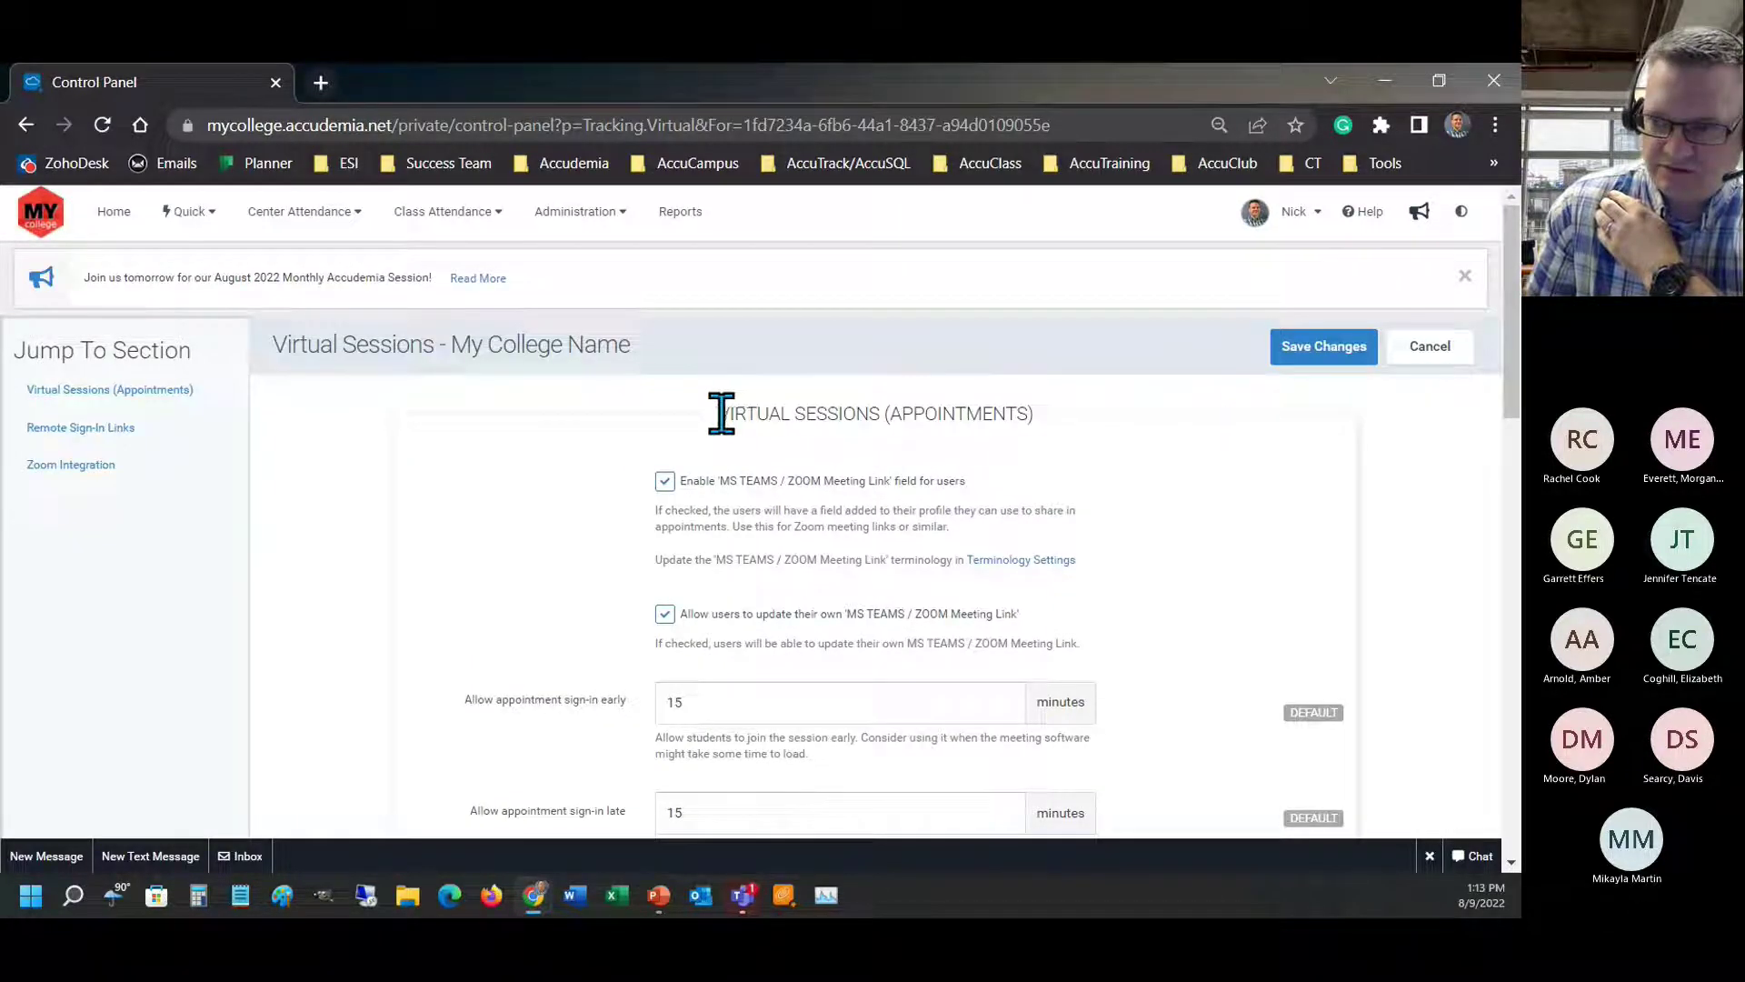
drag(717, 411, 1045, 424)
click(760, 431)
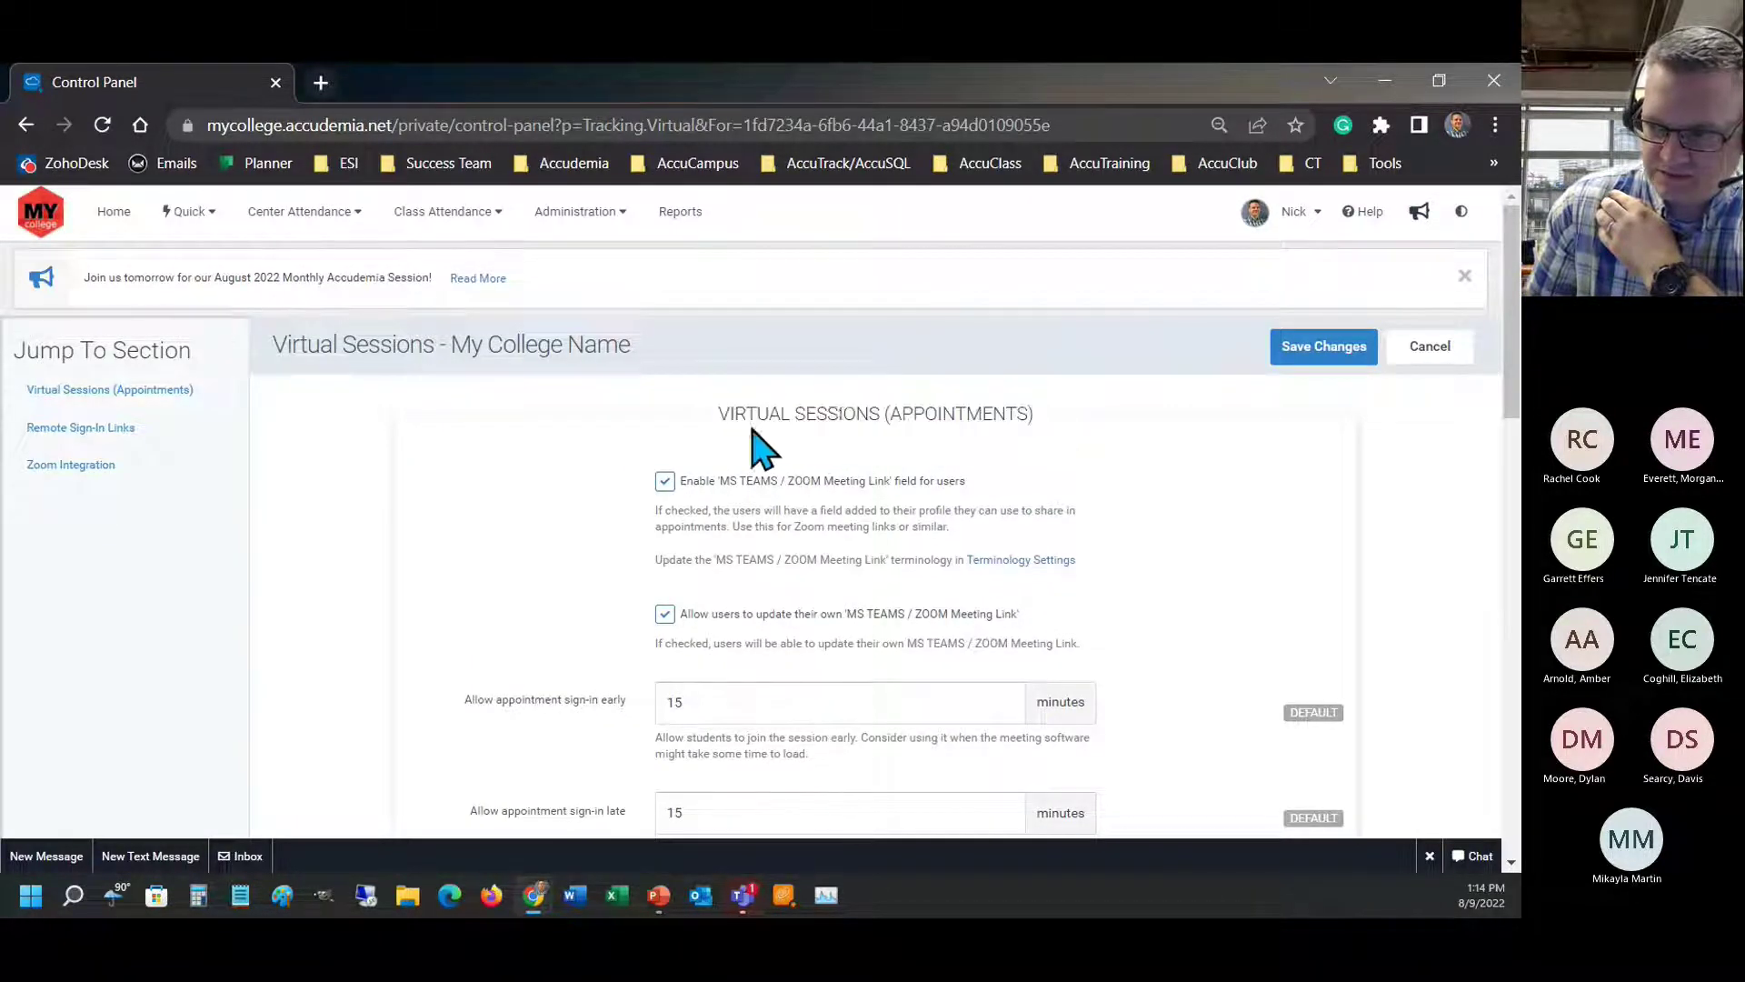
drag(706, 421, 1062, 420)
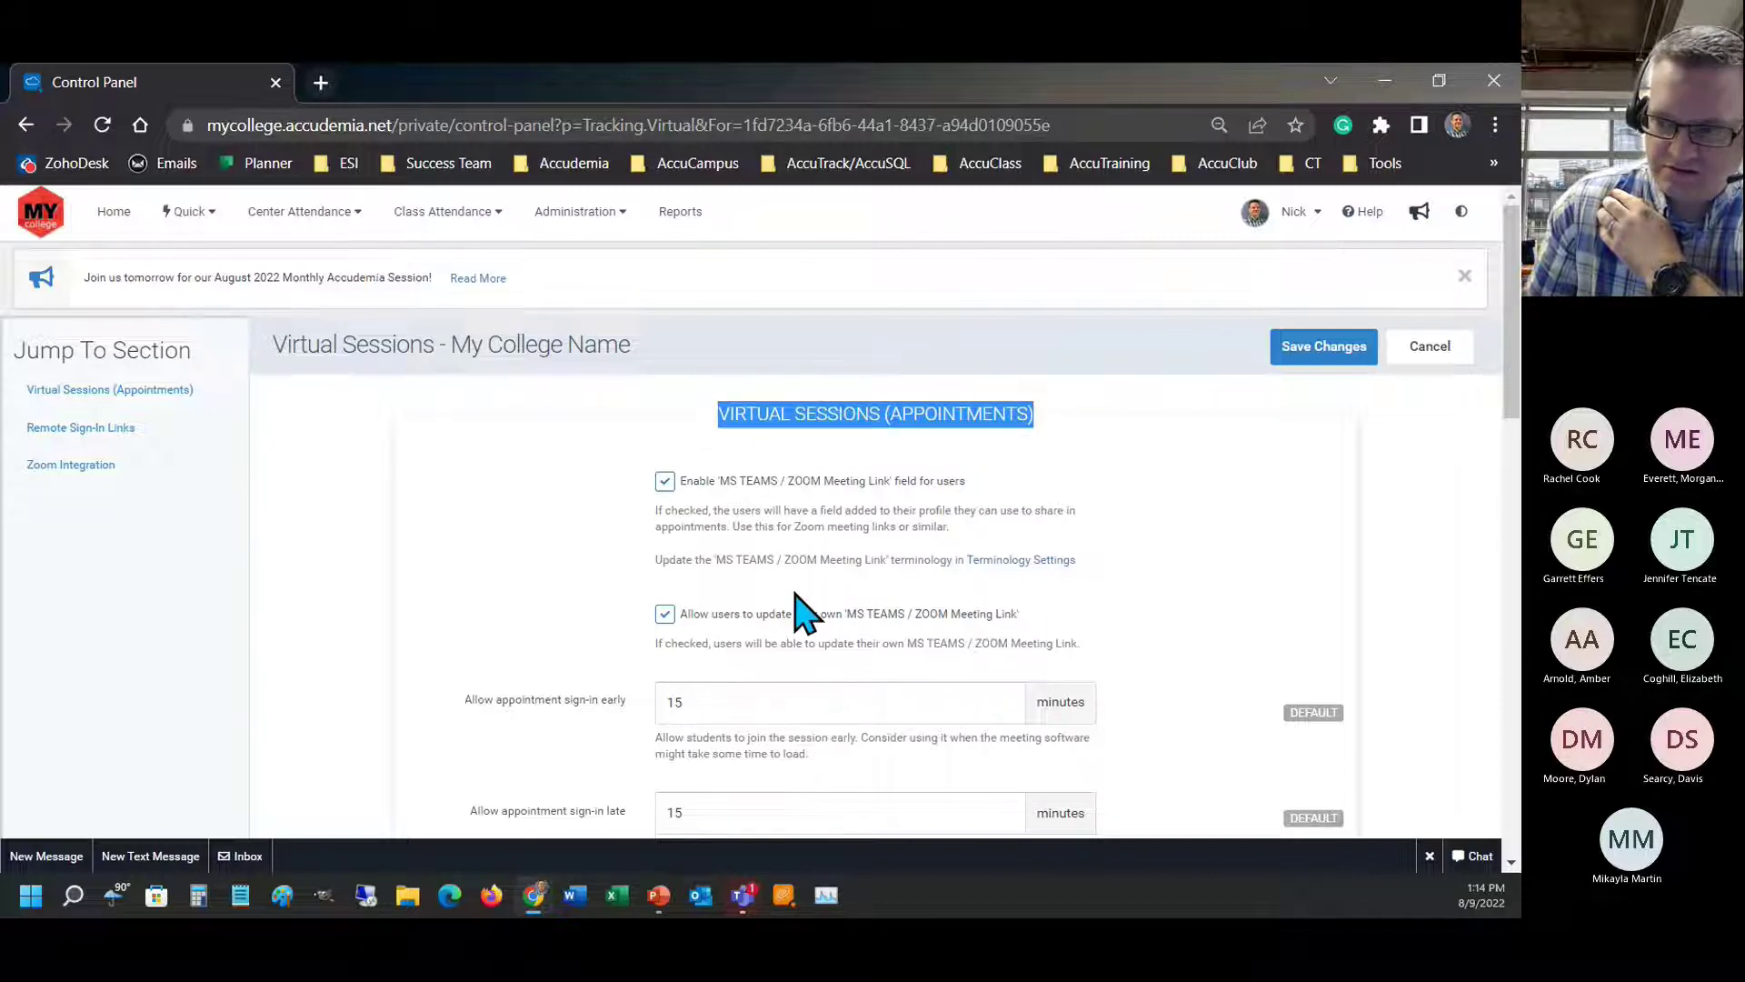
scroll(750, 582, down, 5)
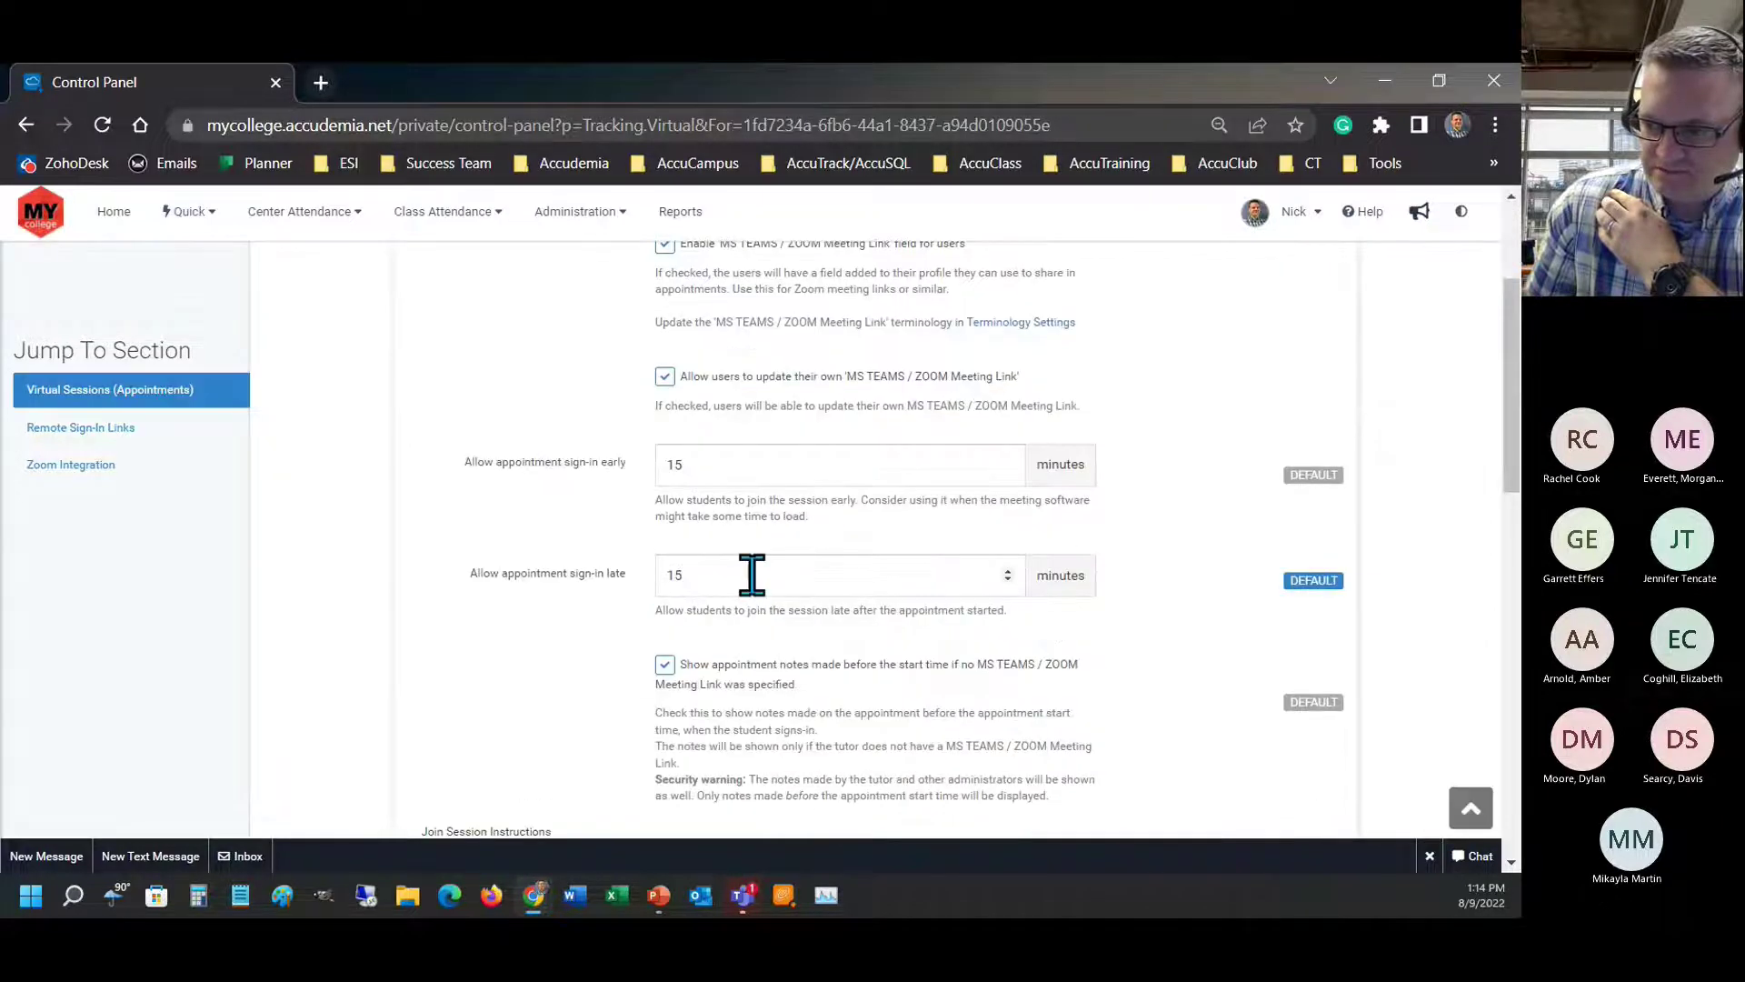
scroll(800, 518, up, 5)
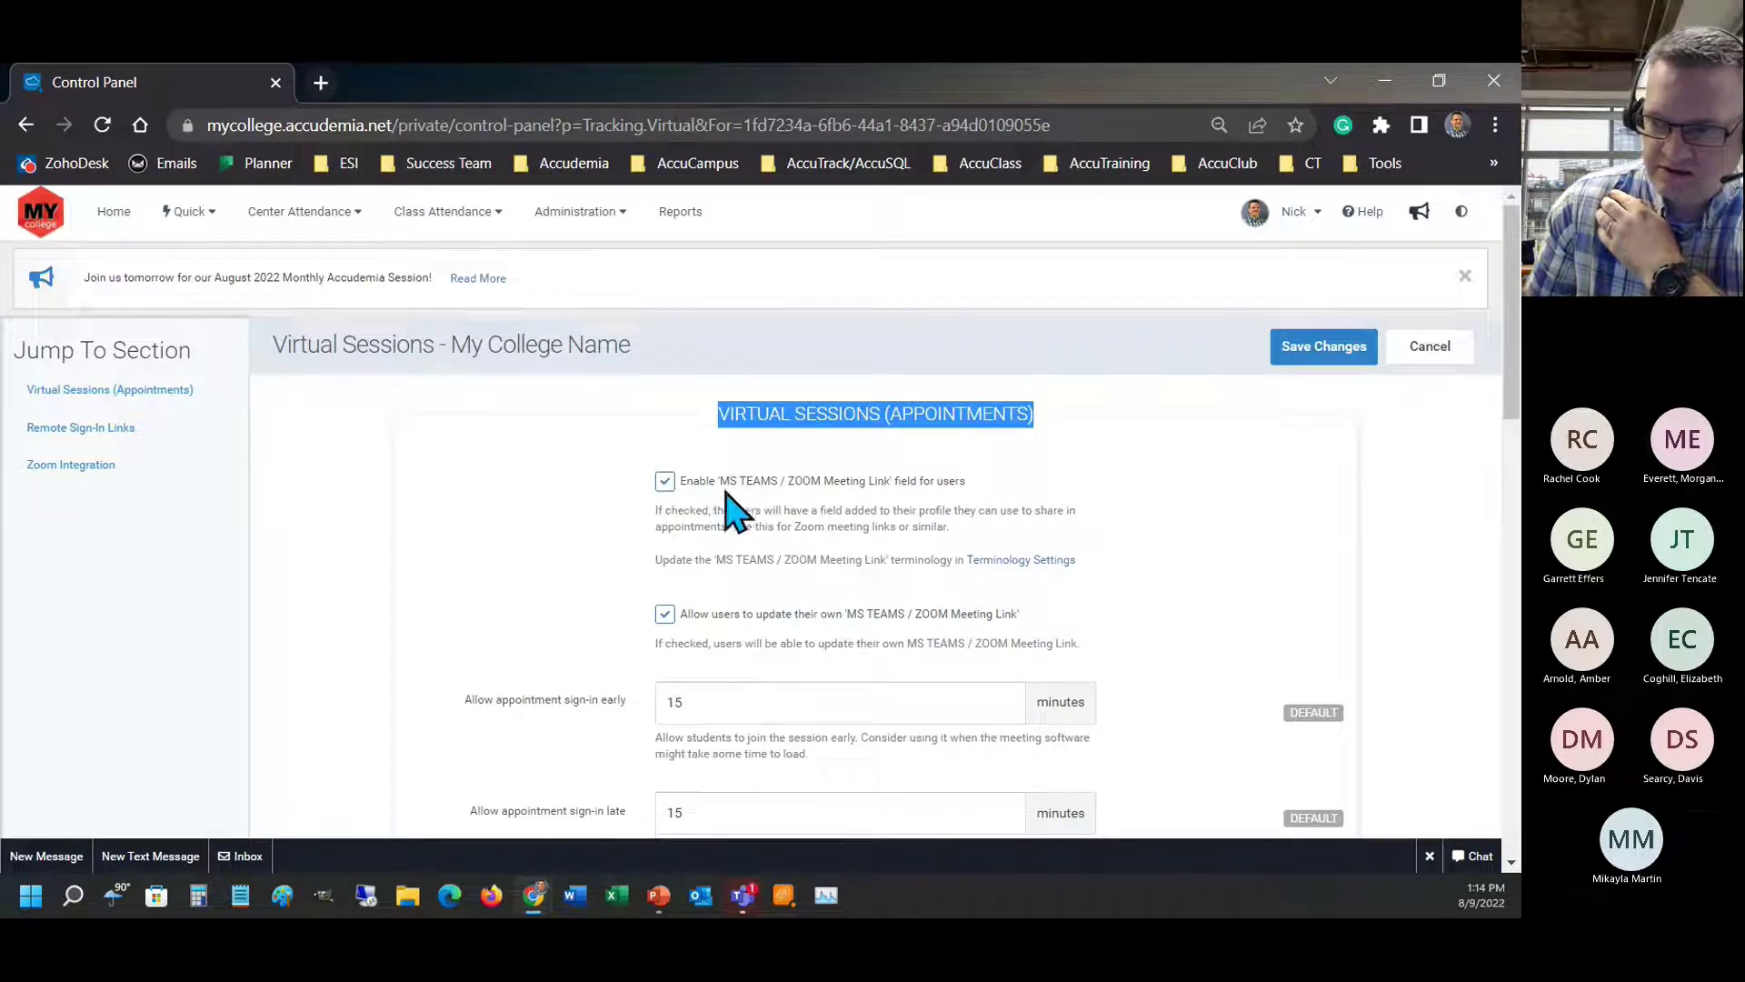
click(778, 423)
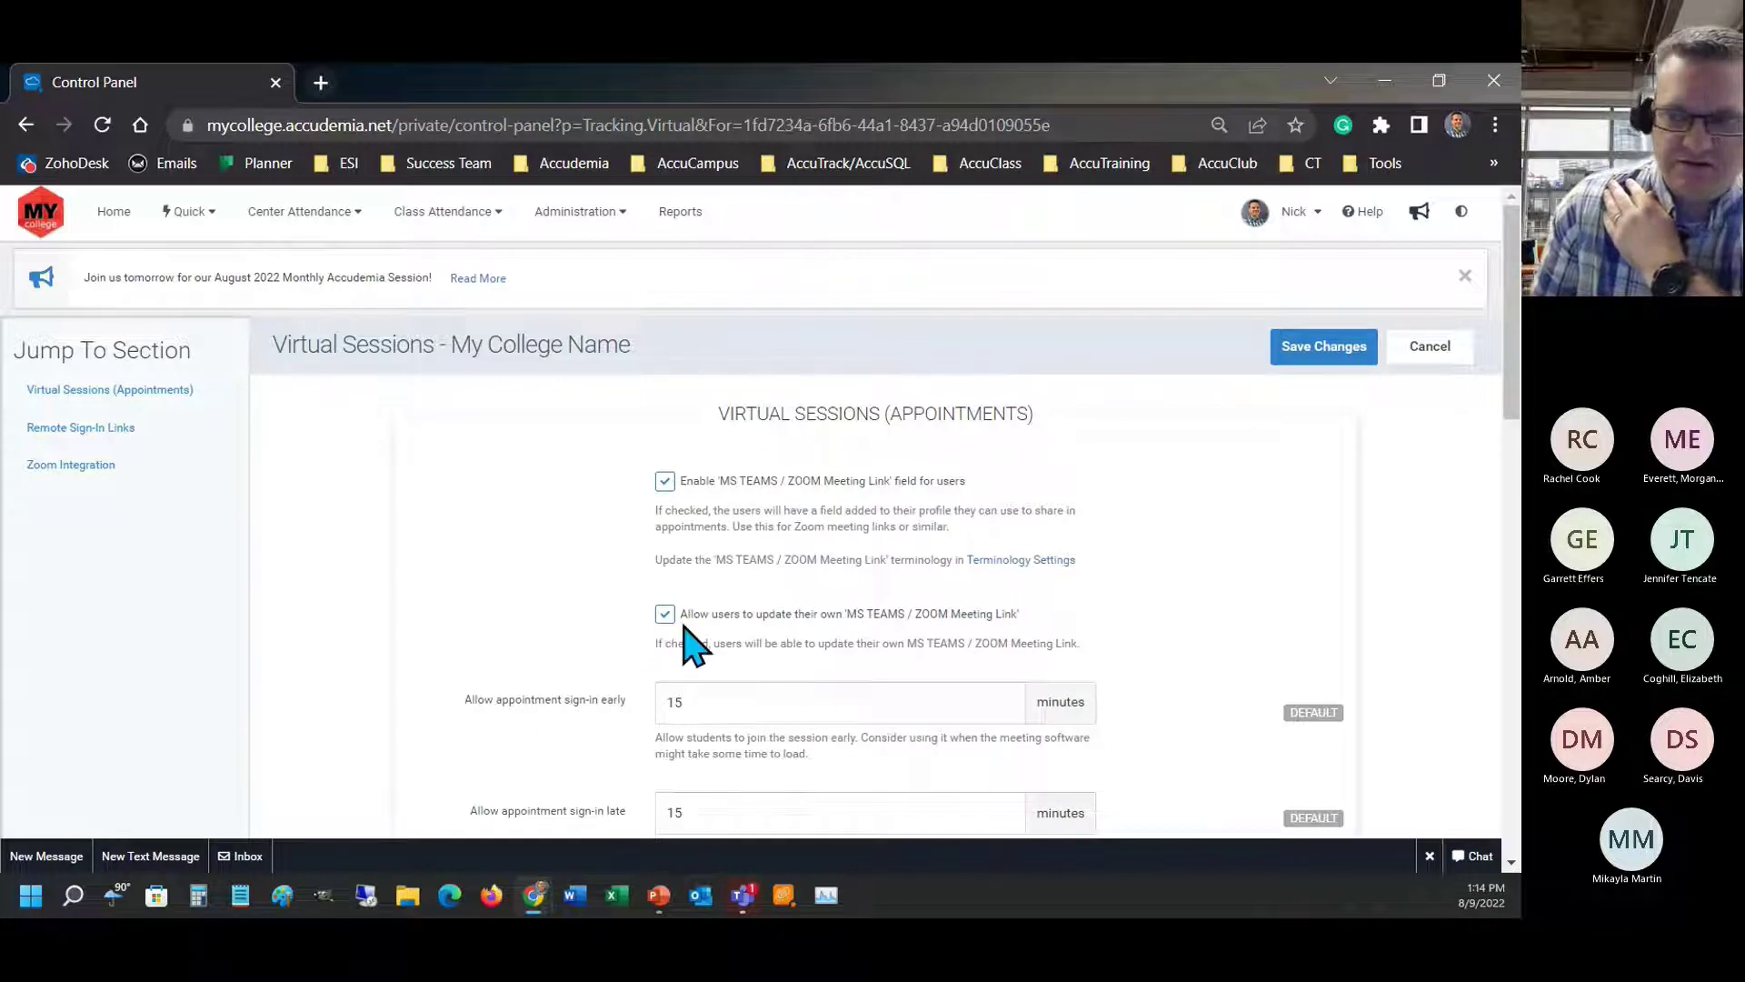
- Examine the Remote Sign-In Links options, including the warning about putting students back in line for remote sessions
scroll(664, 641, down, 10)
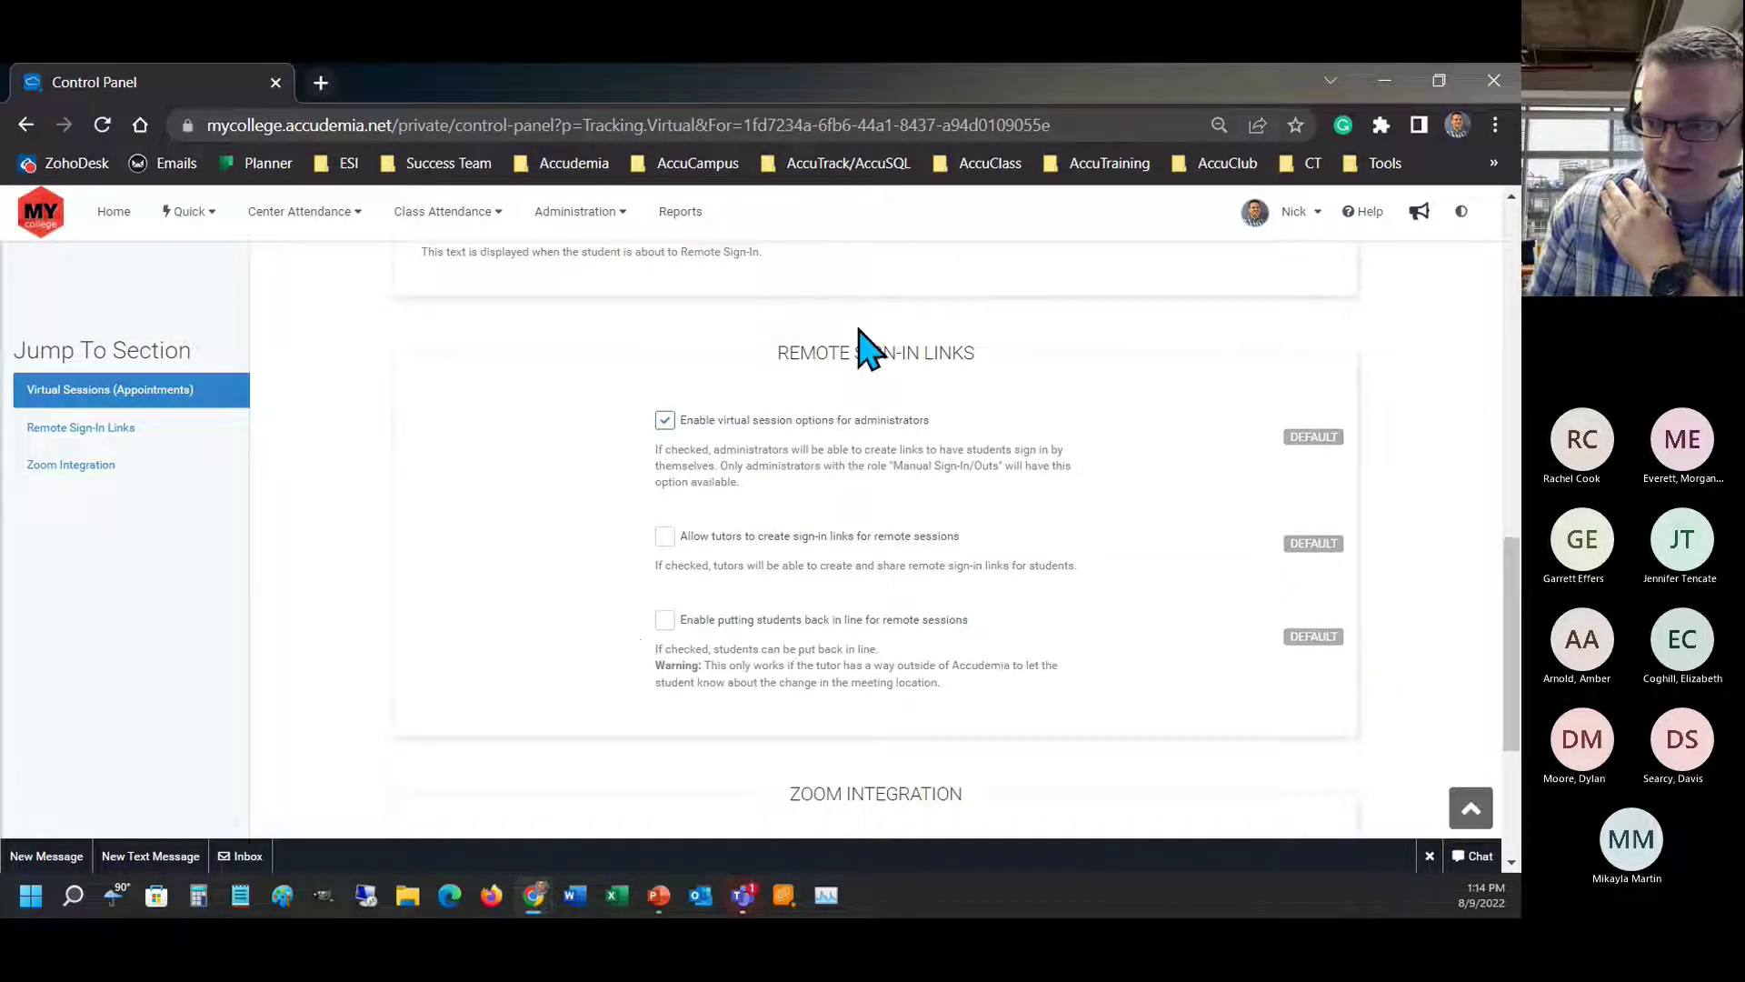
drag(776, 353, 964, 353)
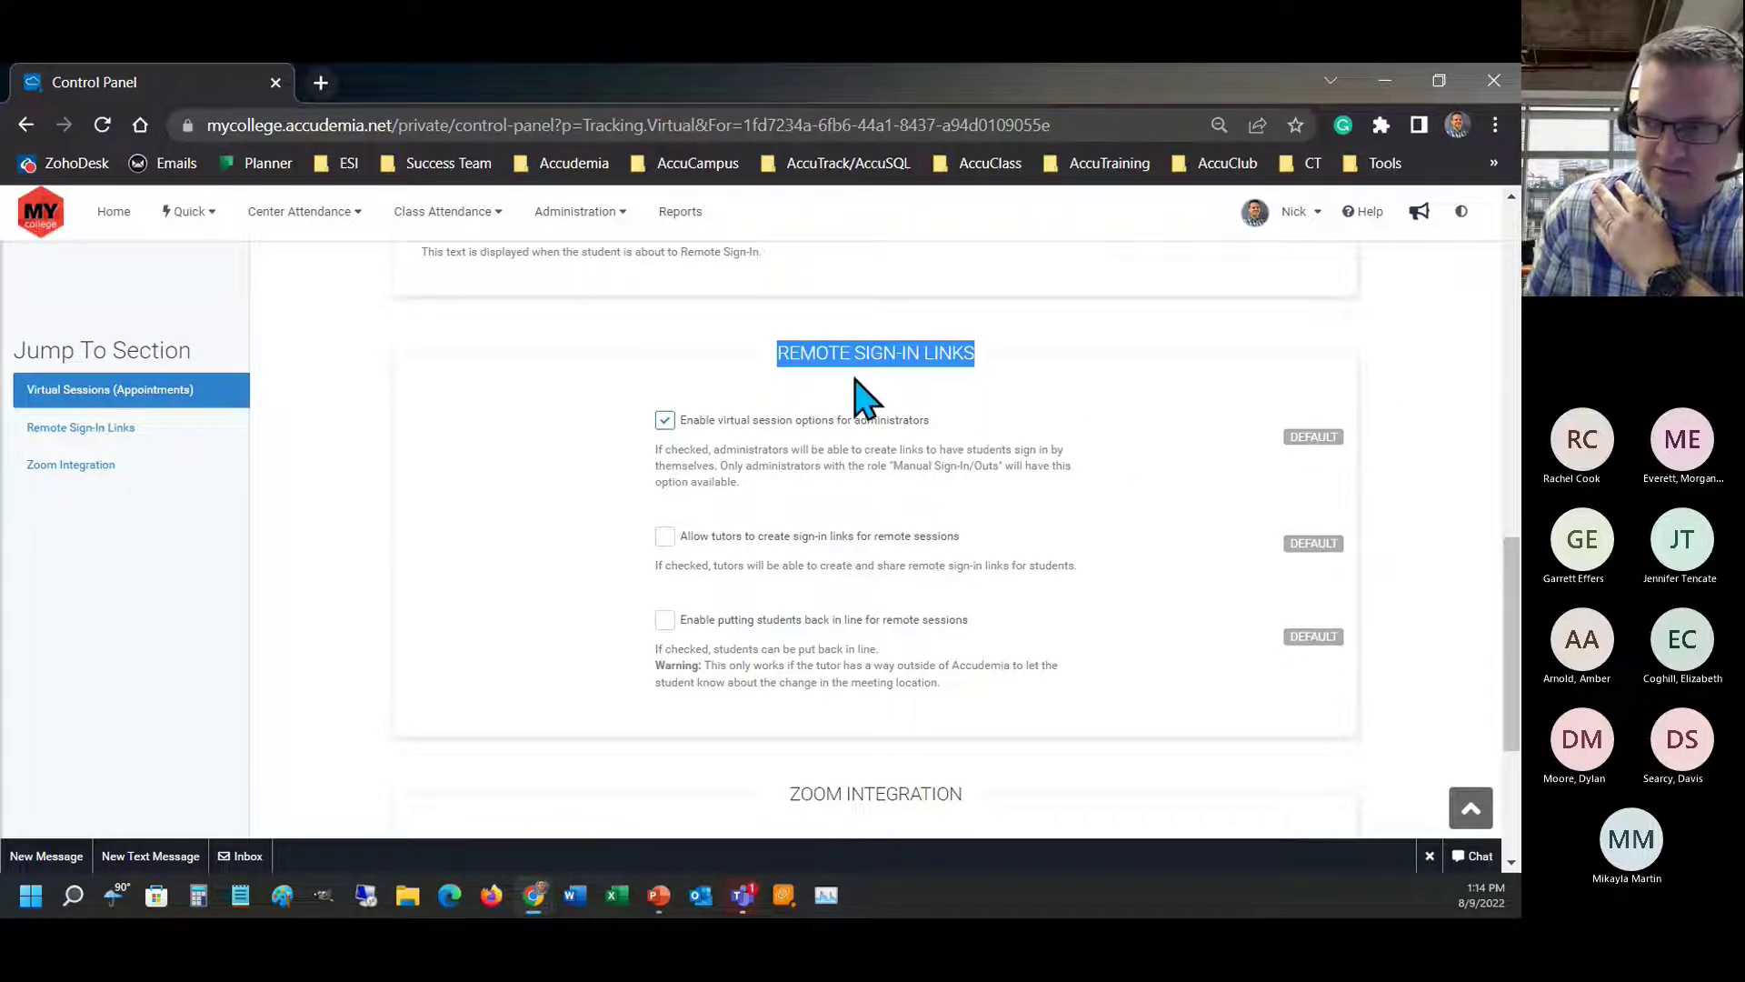
click(786, 358)
drag(787, 357, 977, 361)
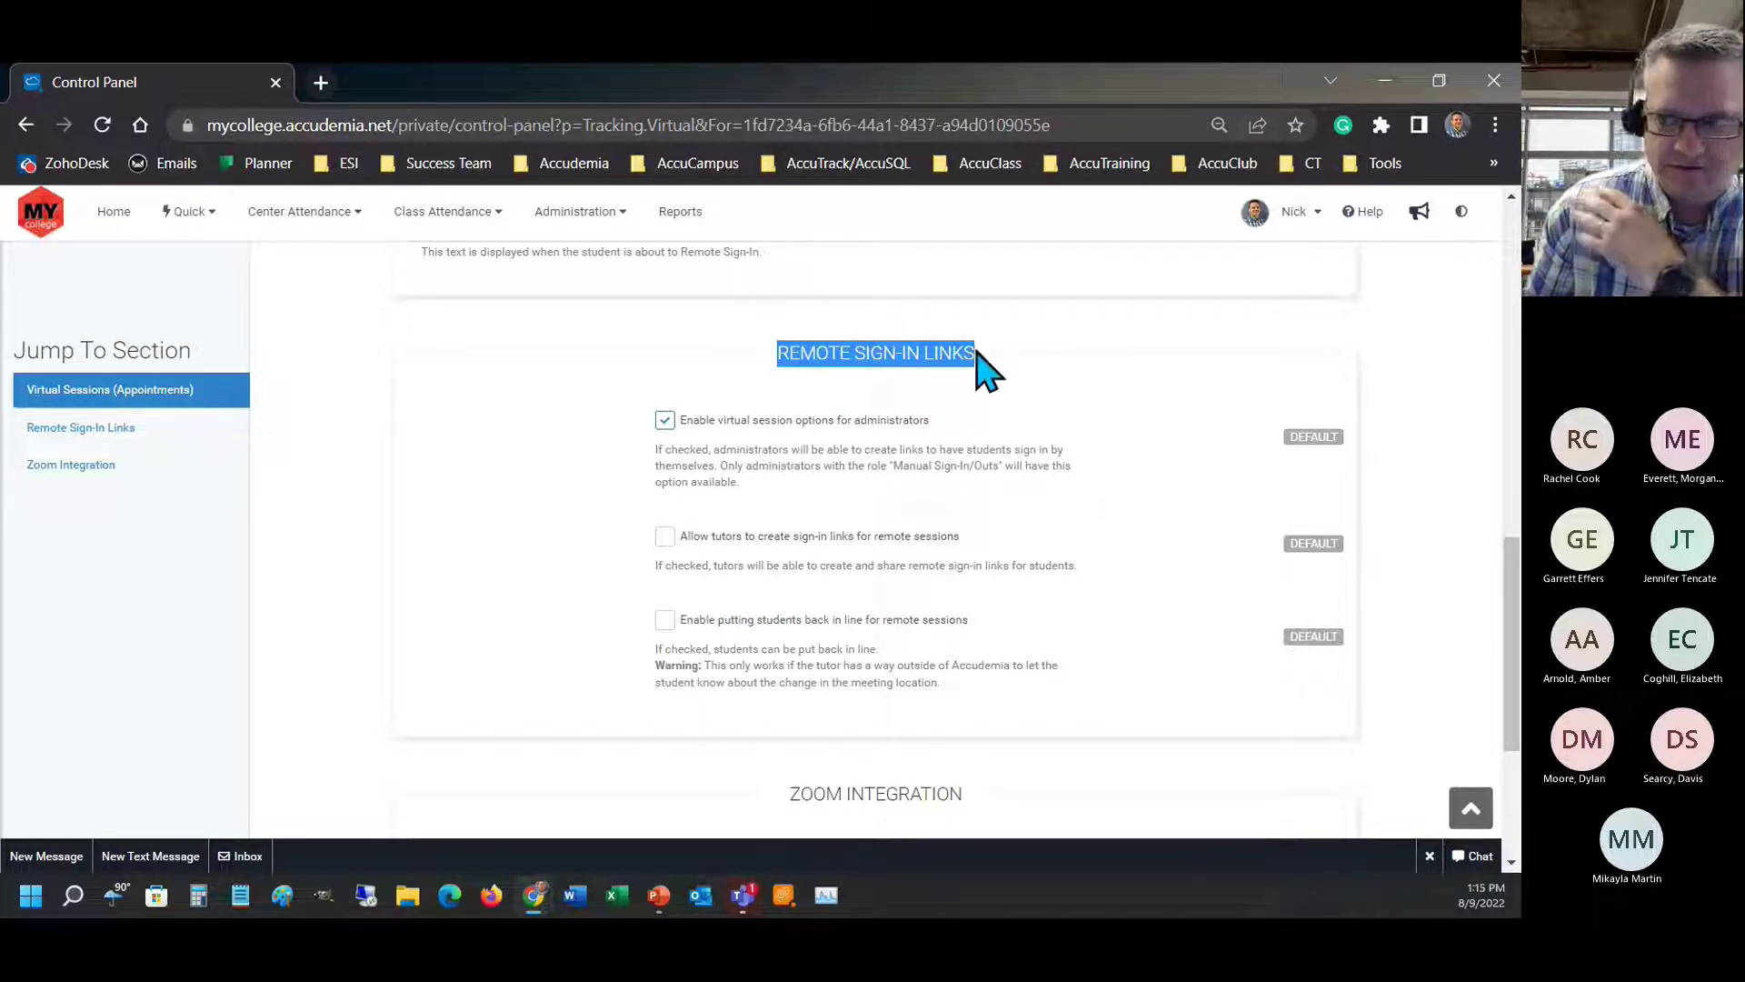
drag(775, 355, 1060, 378)
scroll(1052, 460, up, 15)
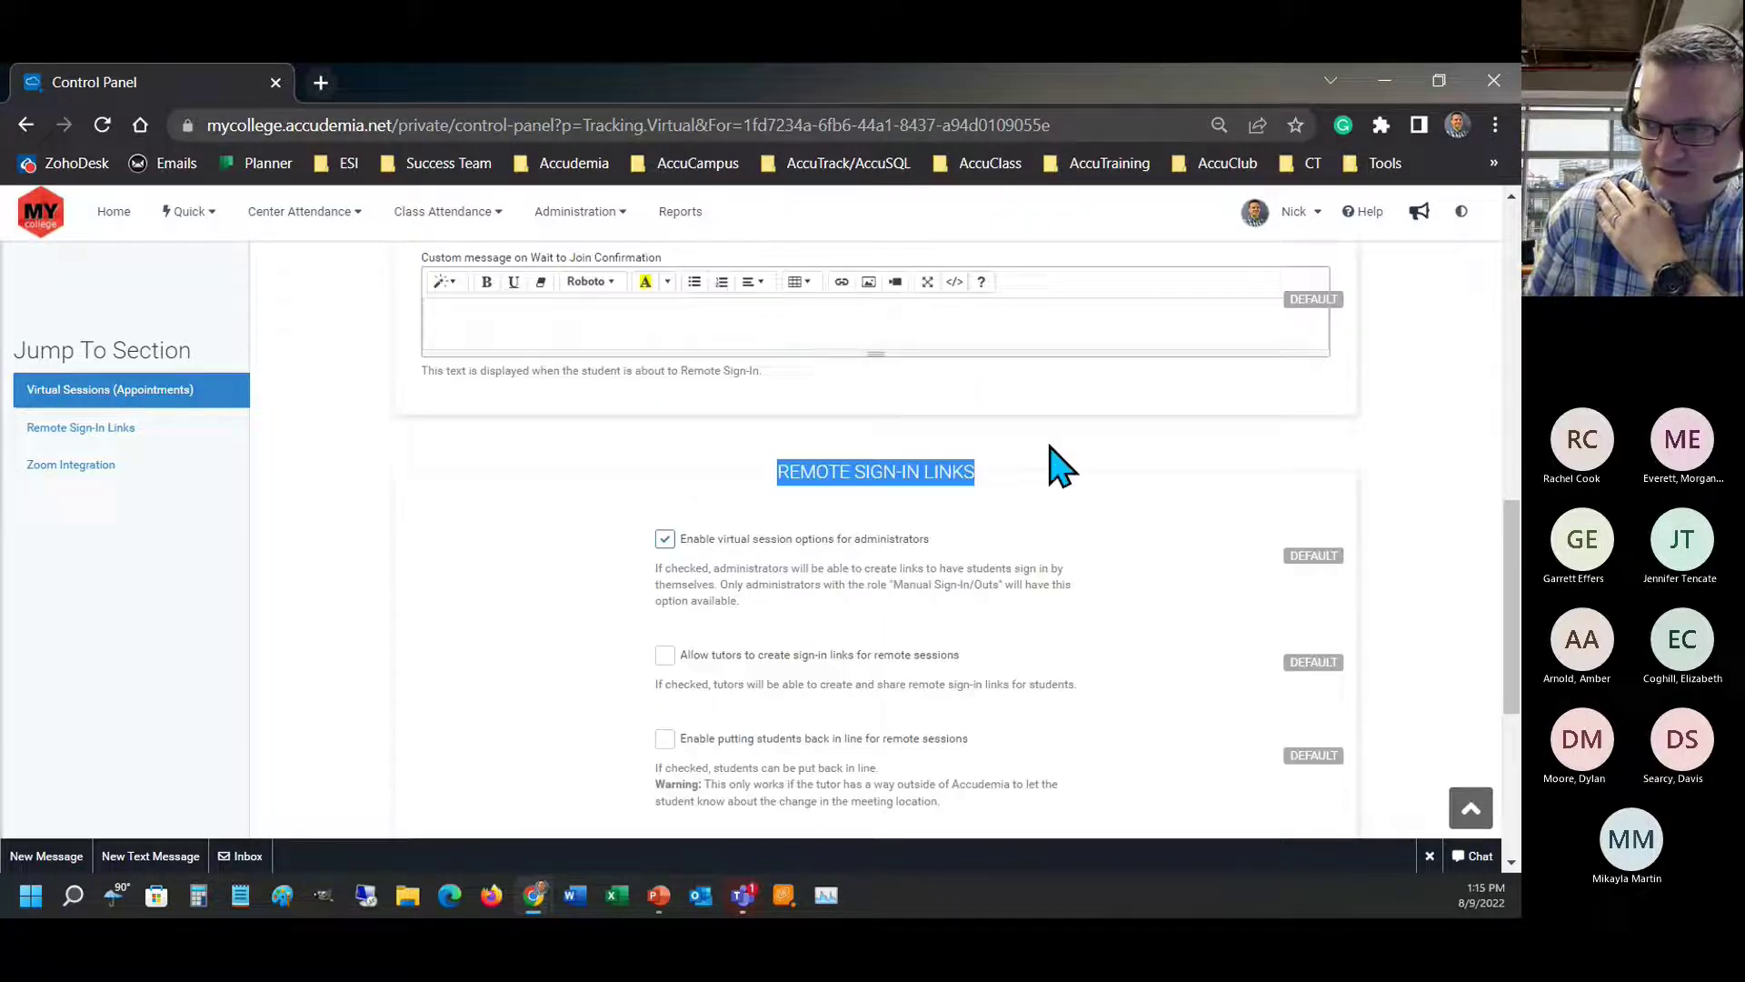
scroll(1041, 459, down, 15)
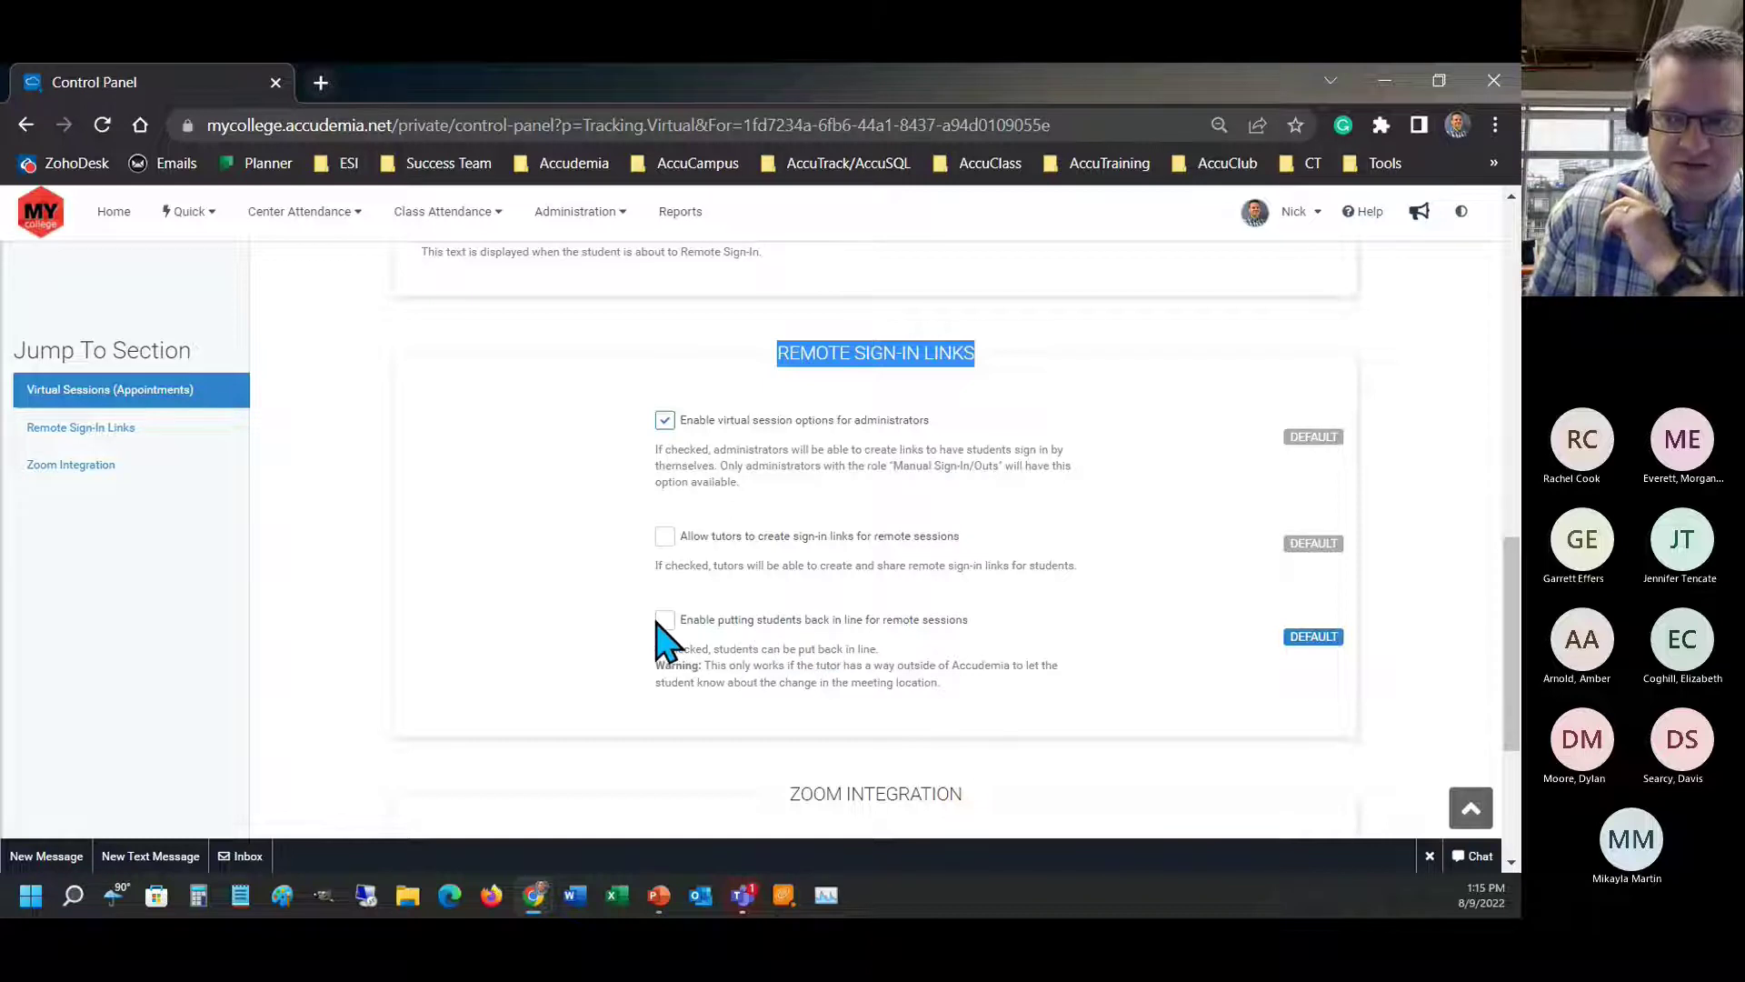
drag(655, 670, 903, 686)
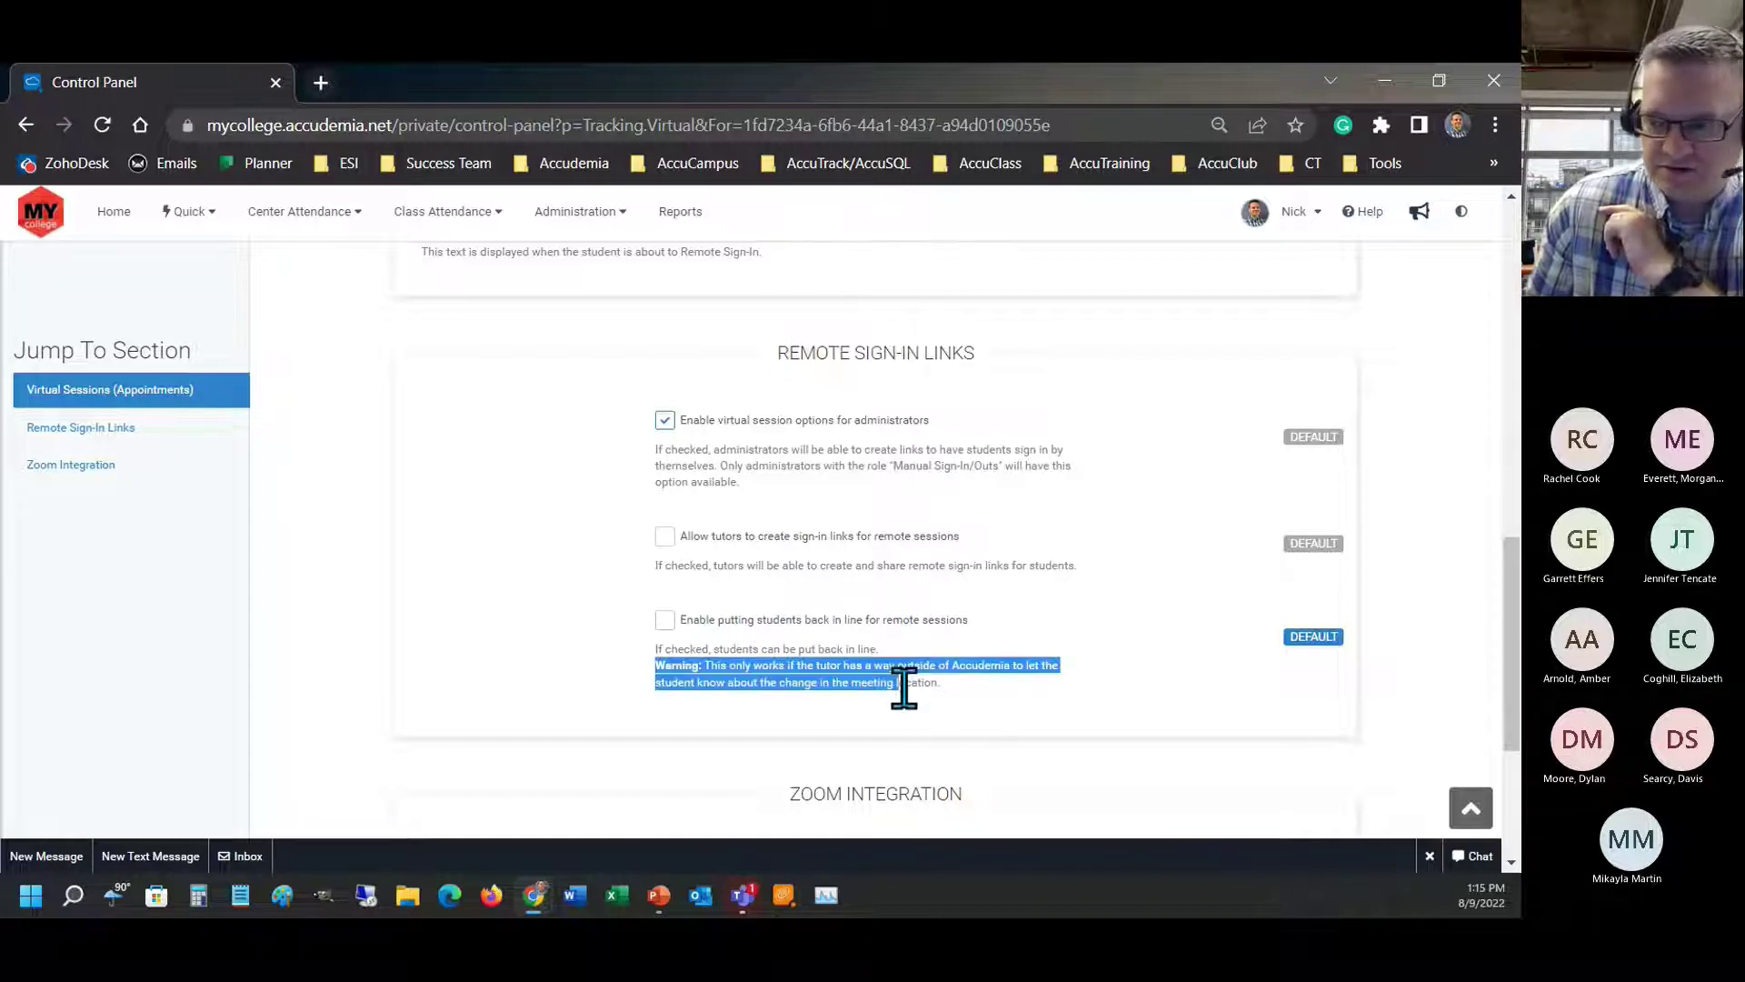
click(983, 698)
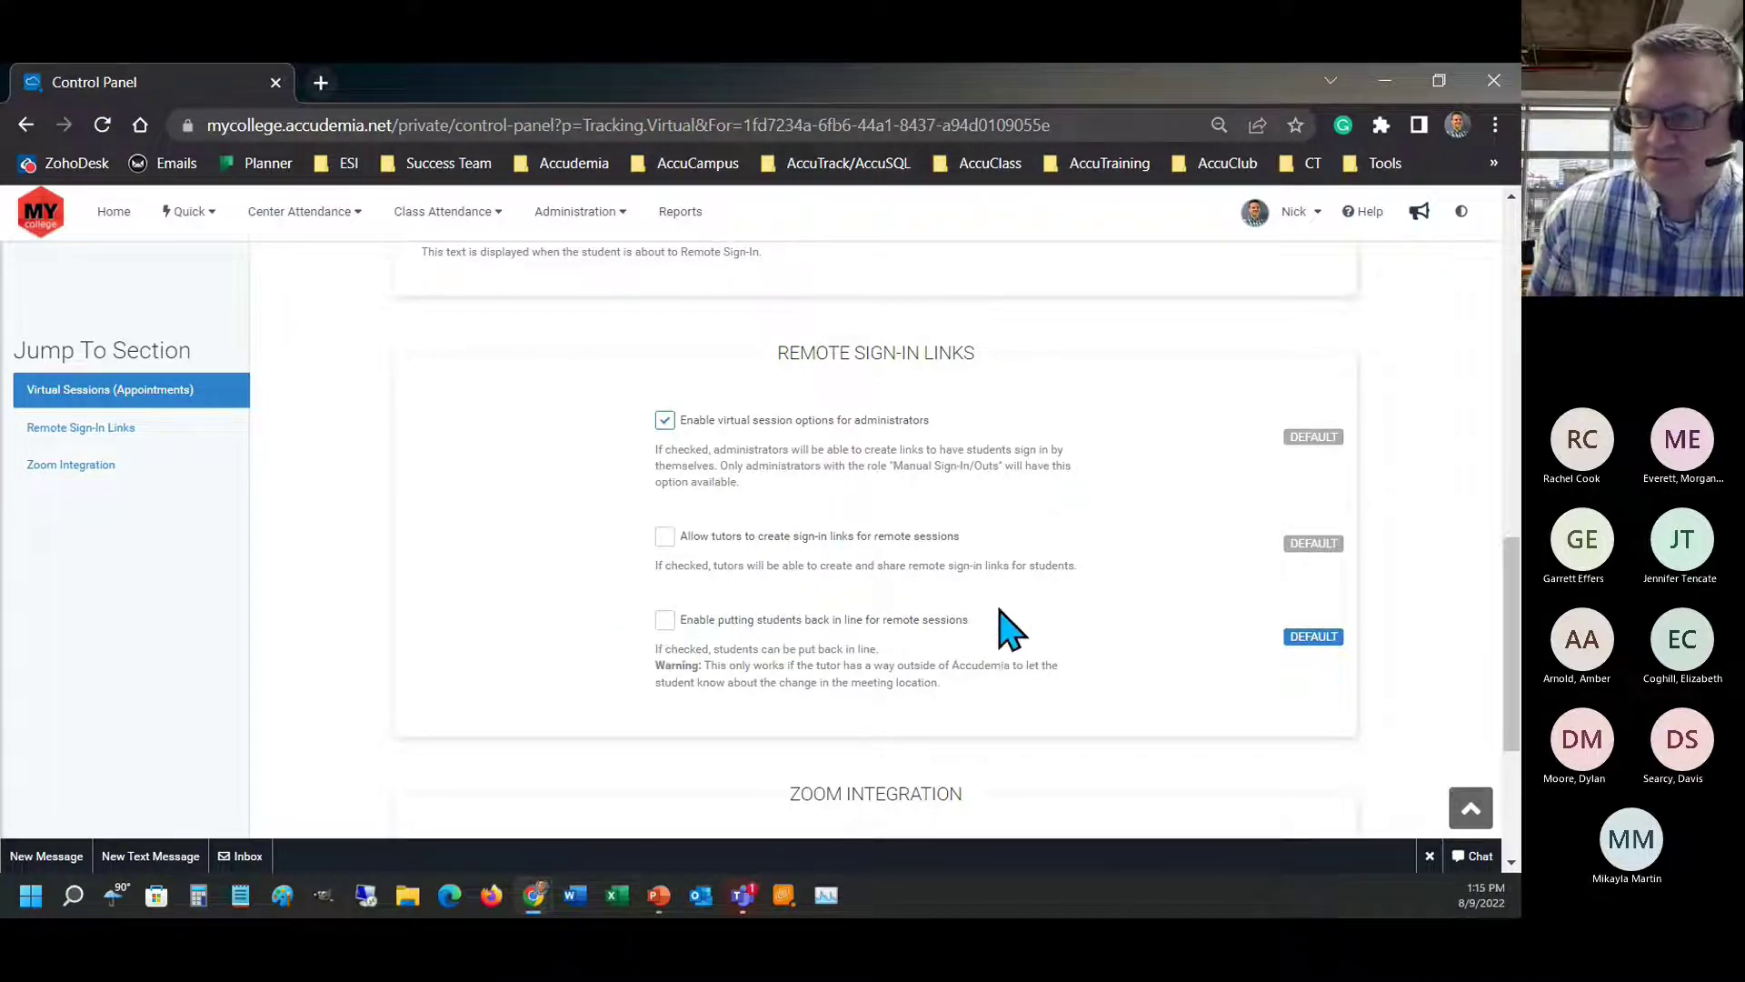
- Leave the college-level Virtual Sessions settings without saving and return to the Control Panel
scroll(963, 574, up, 1)
scroll(971, 575, up, 5)
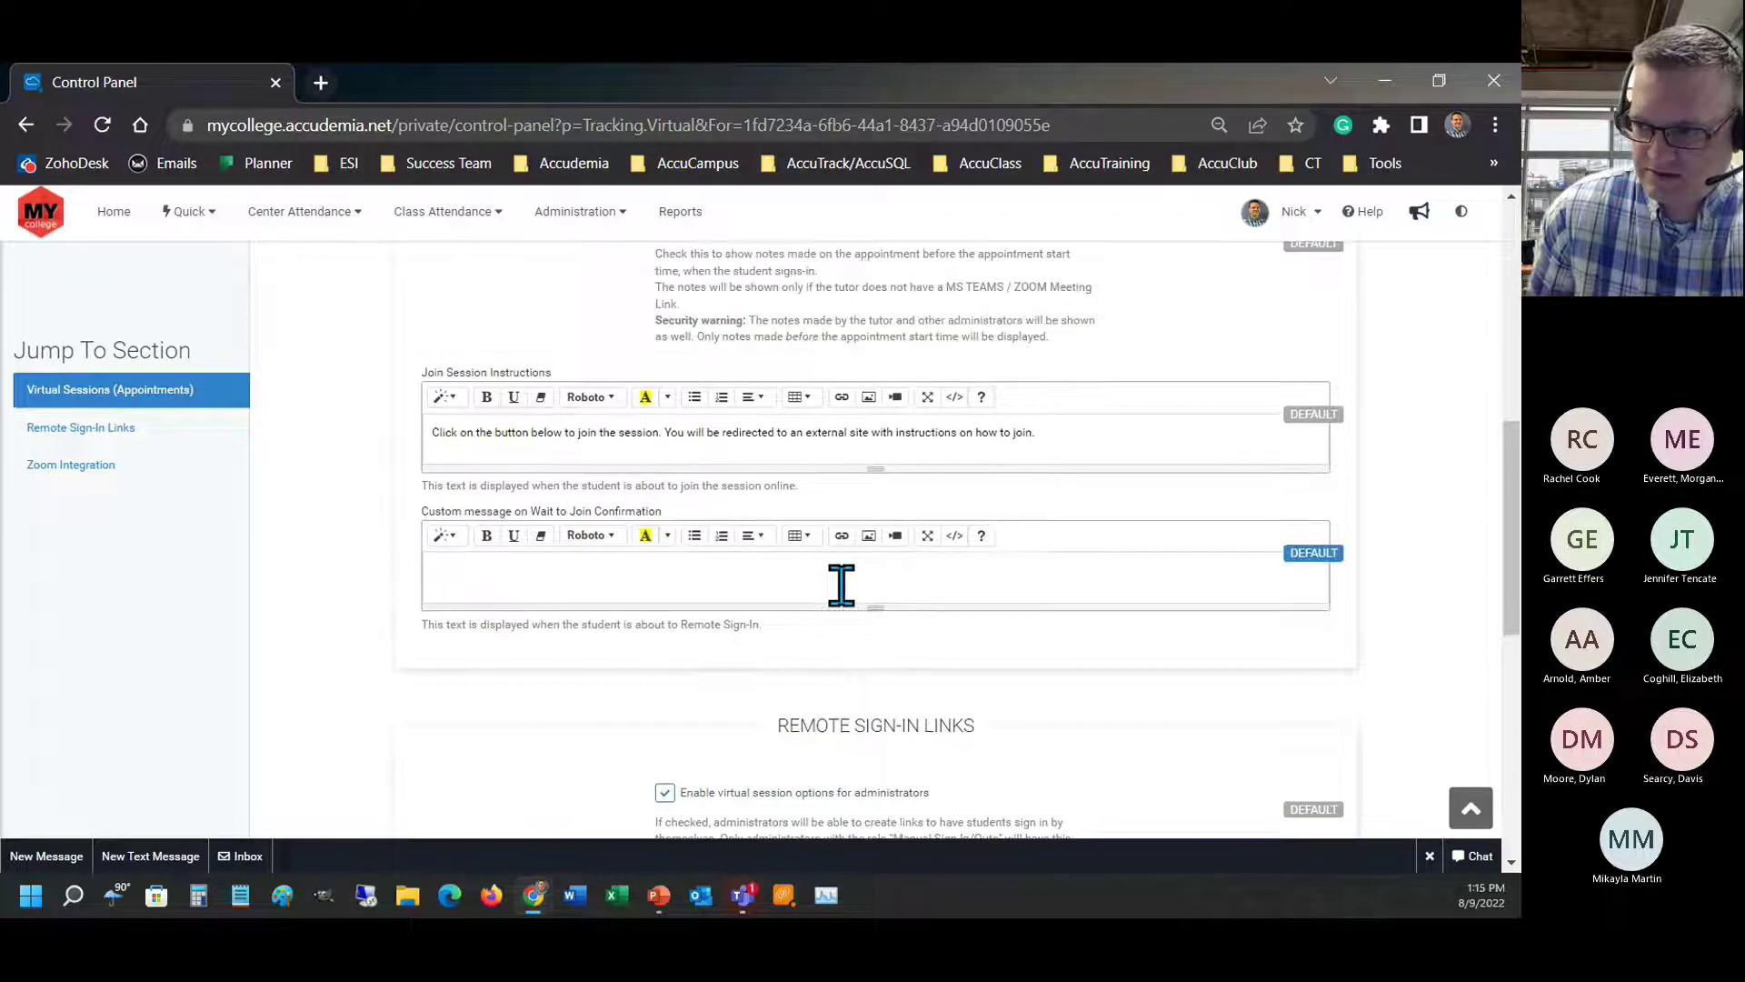
scroll(841, 518, up, 1)
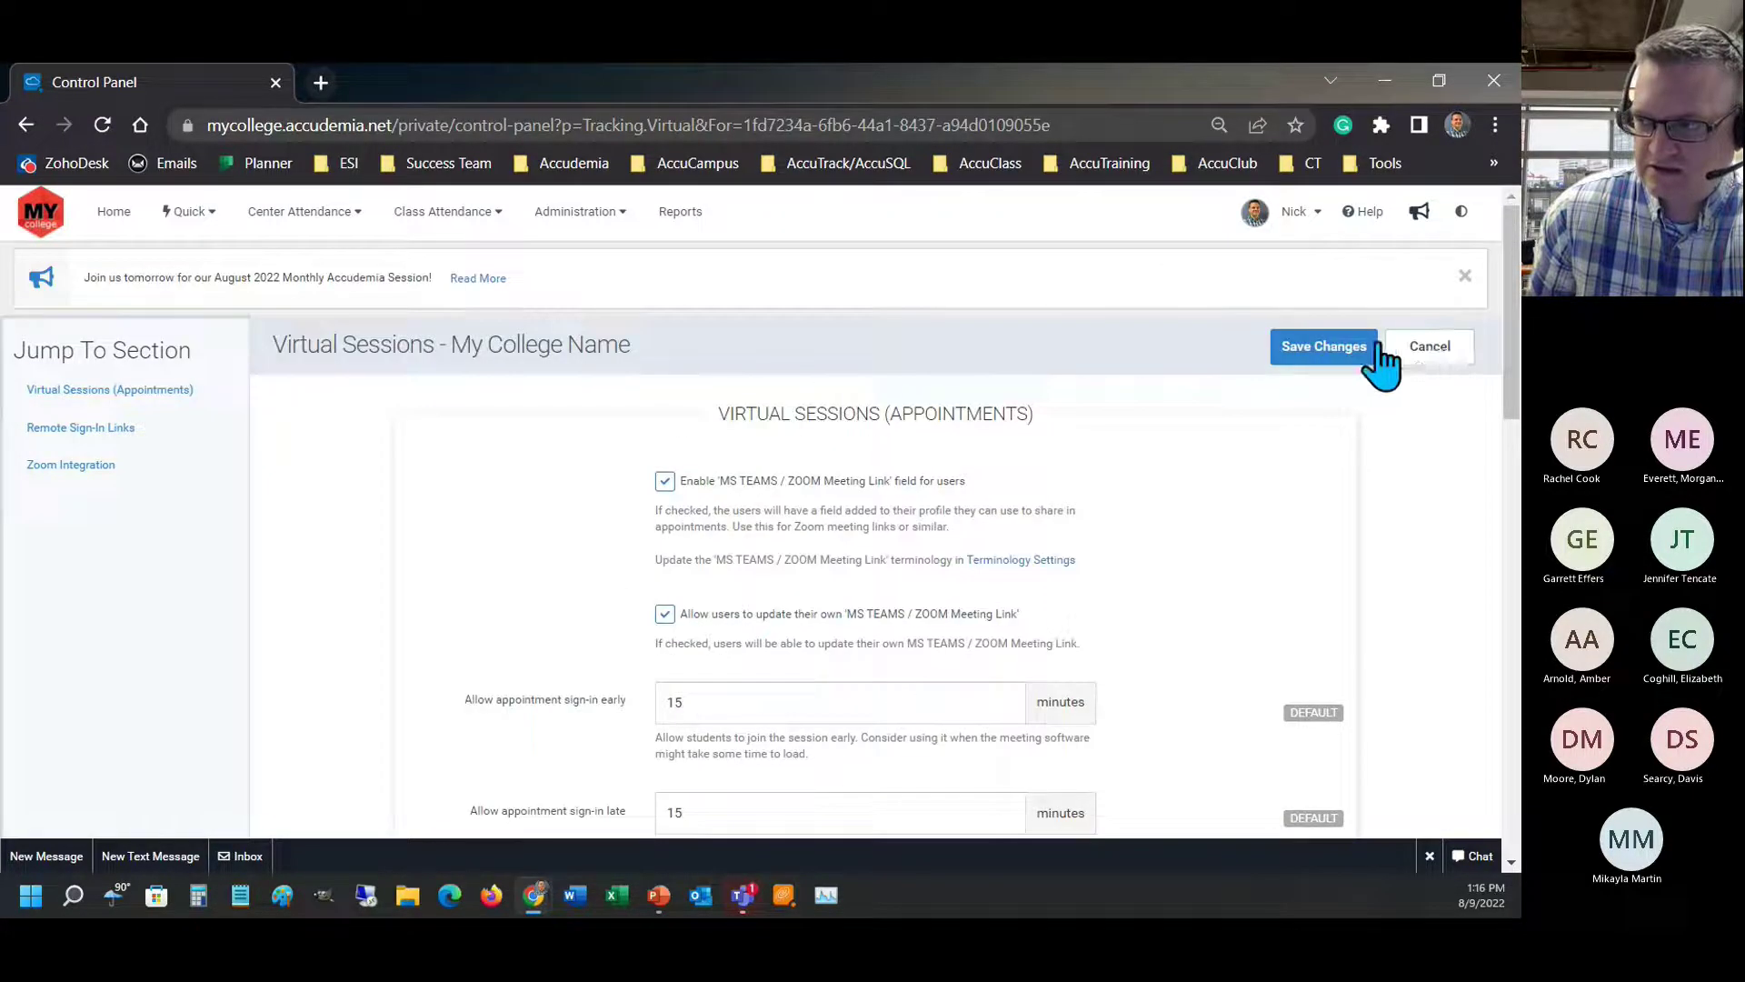
click(1434, 351)
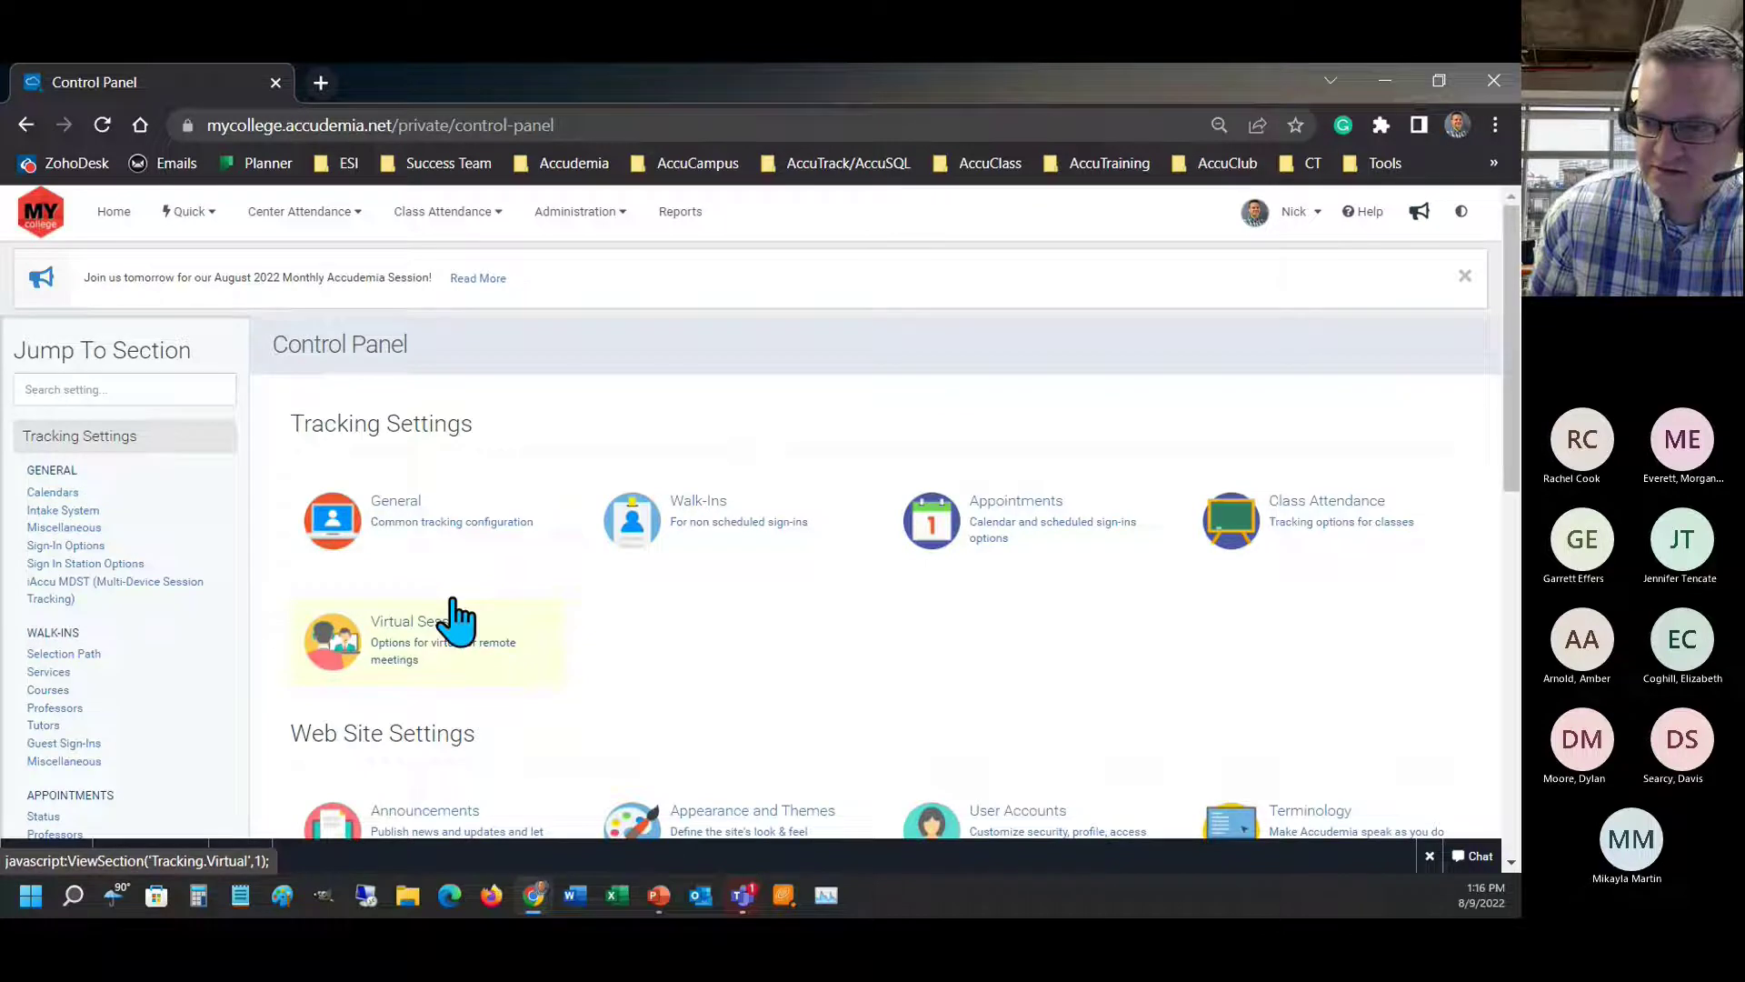
- Review the Remote Sign-In Links options in the Virtual Sessions settings for the Skills & Tutoring Center, and leave without saving
click(425, 668)
click(822, 400)
scroll(773, 586, down, 2)
click(733, 602)
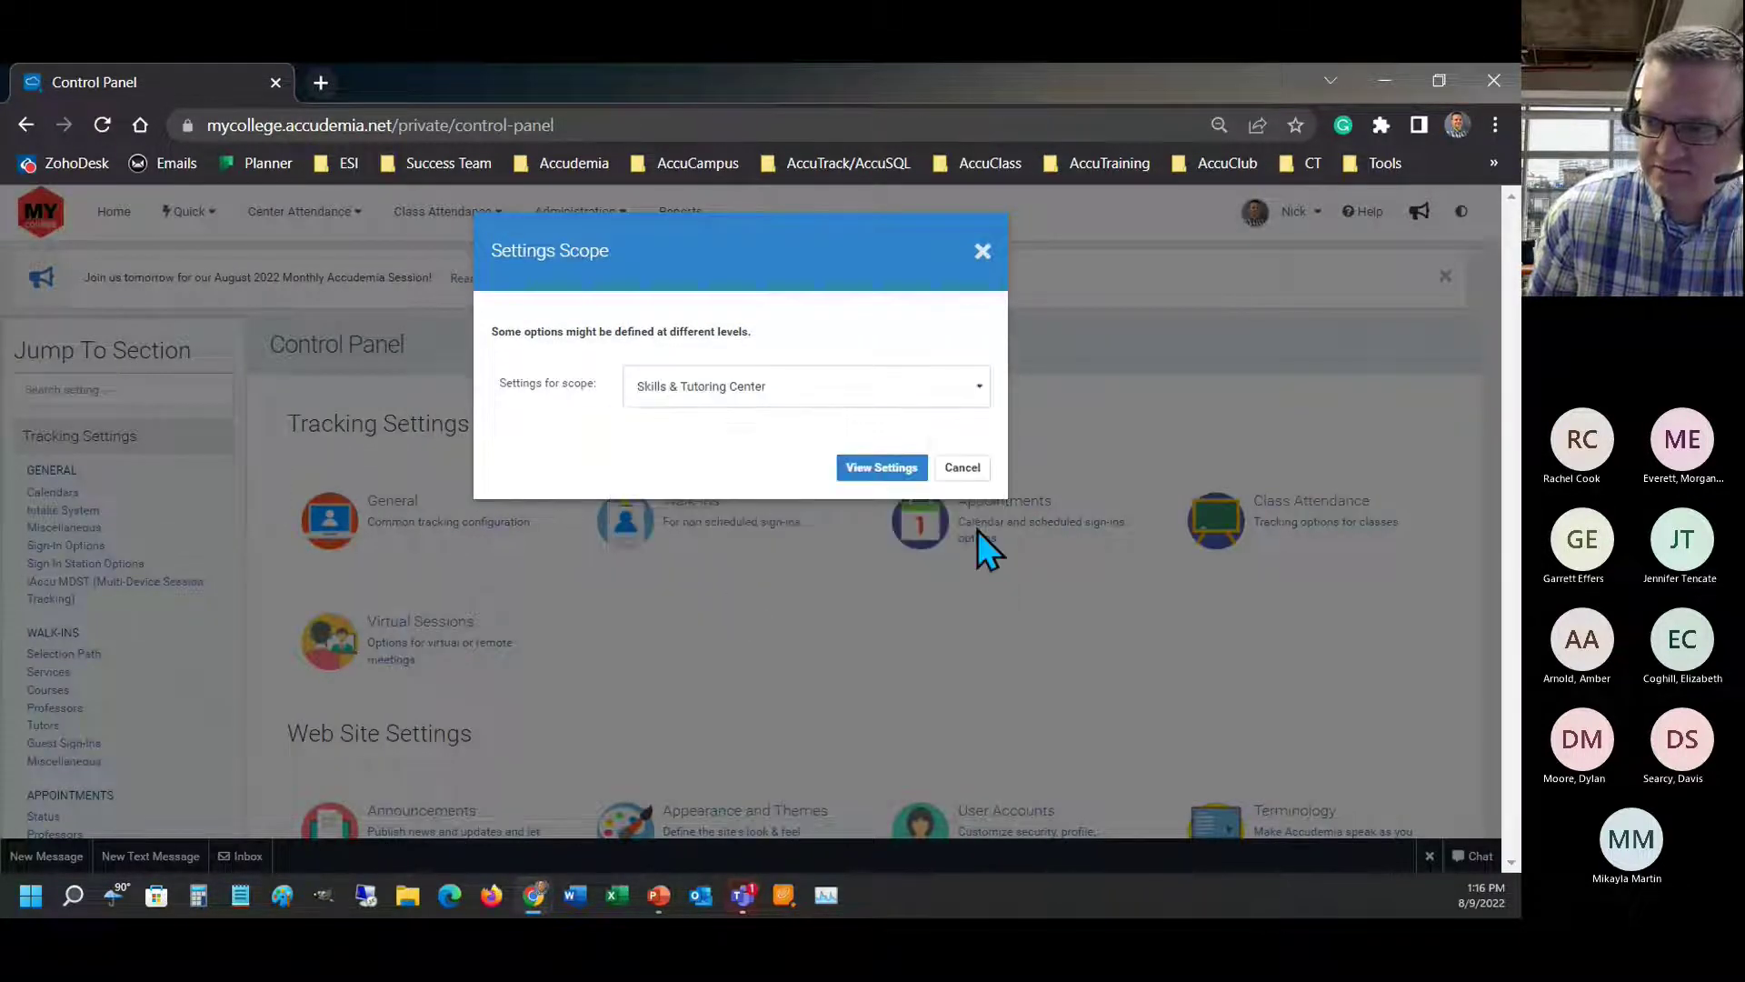
click(898, 470)
click(80, 432)
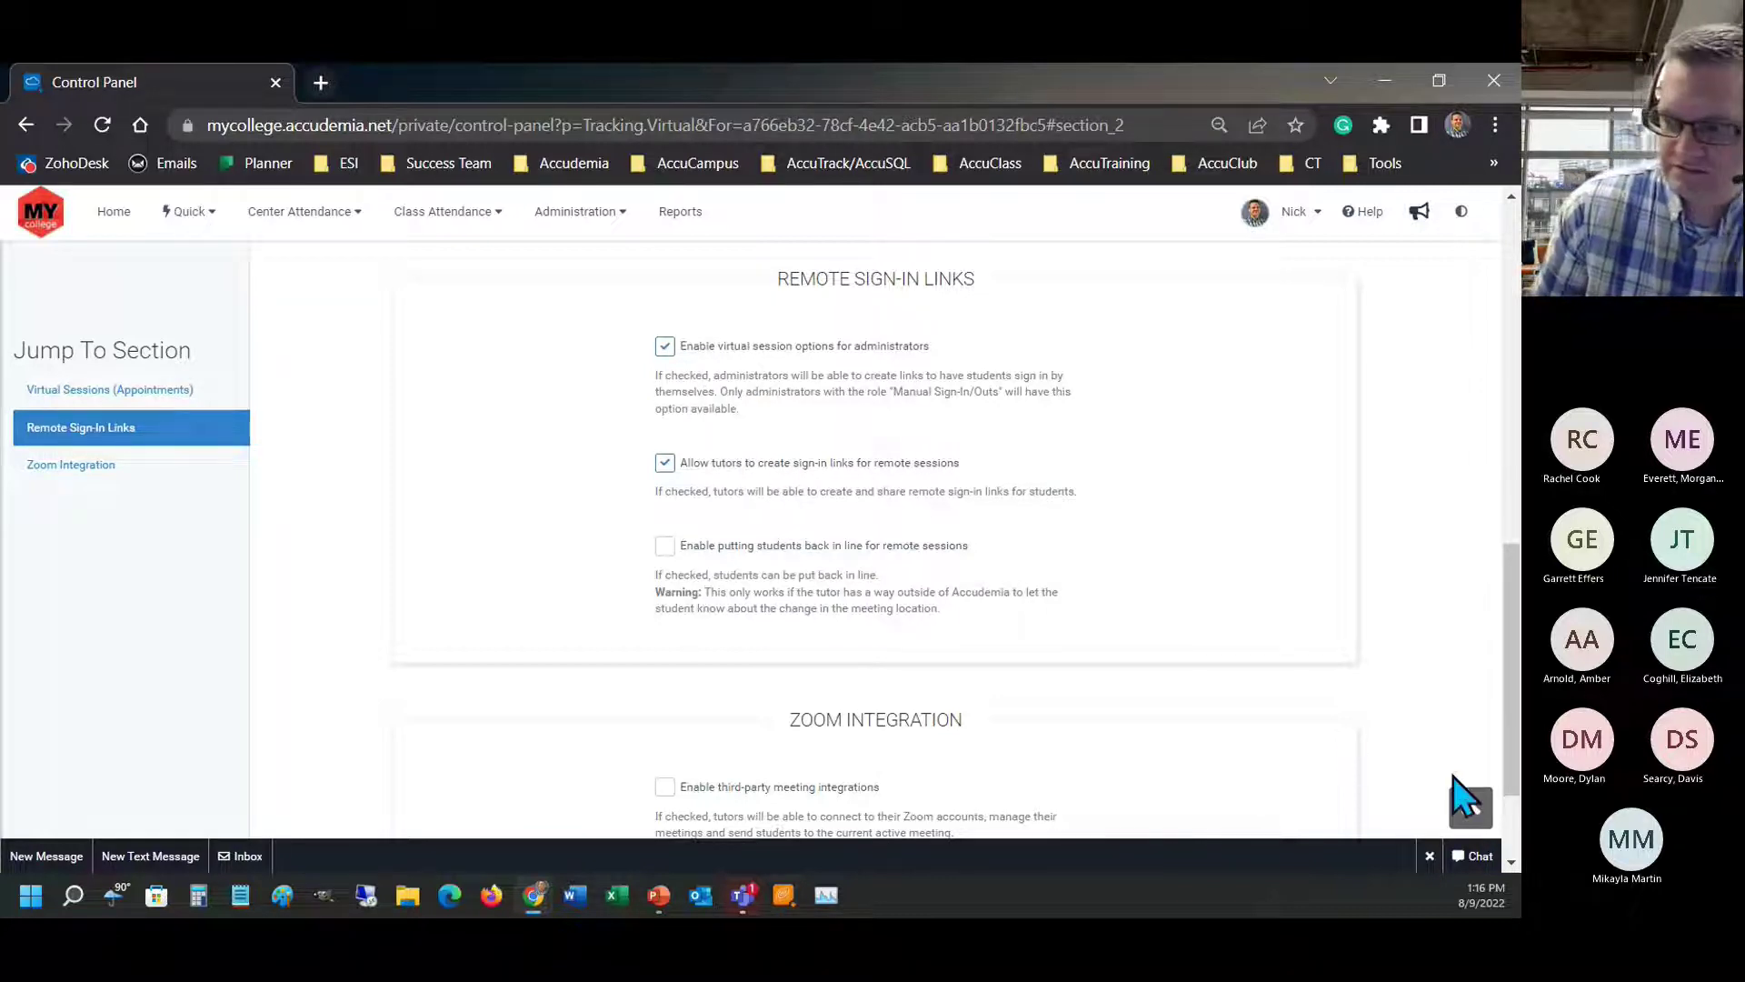
click(1468, 823)
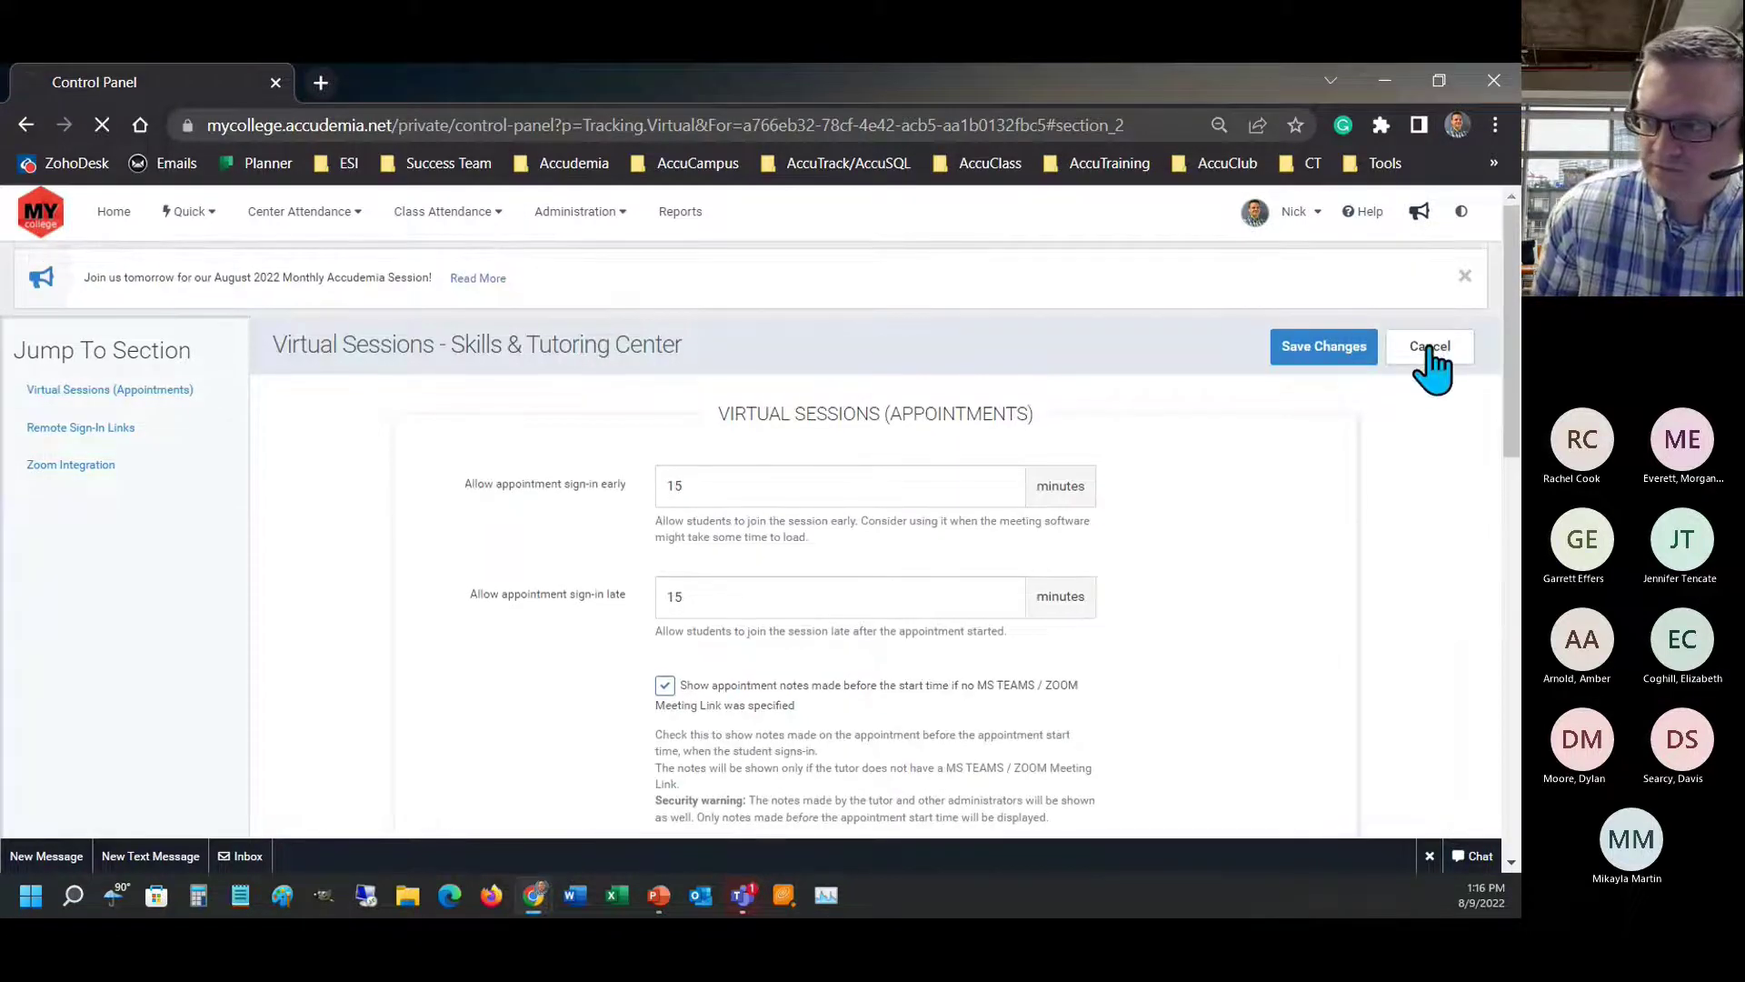
click(1432, 351)
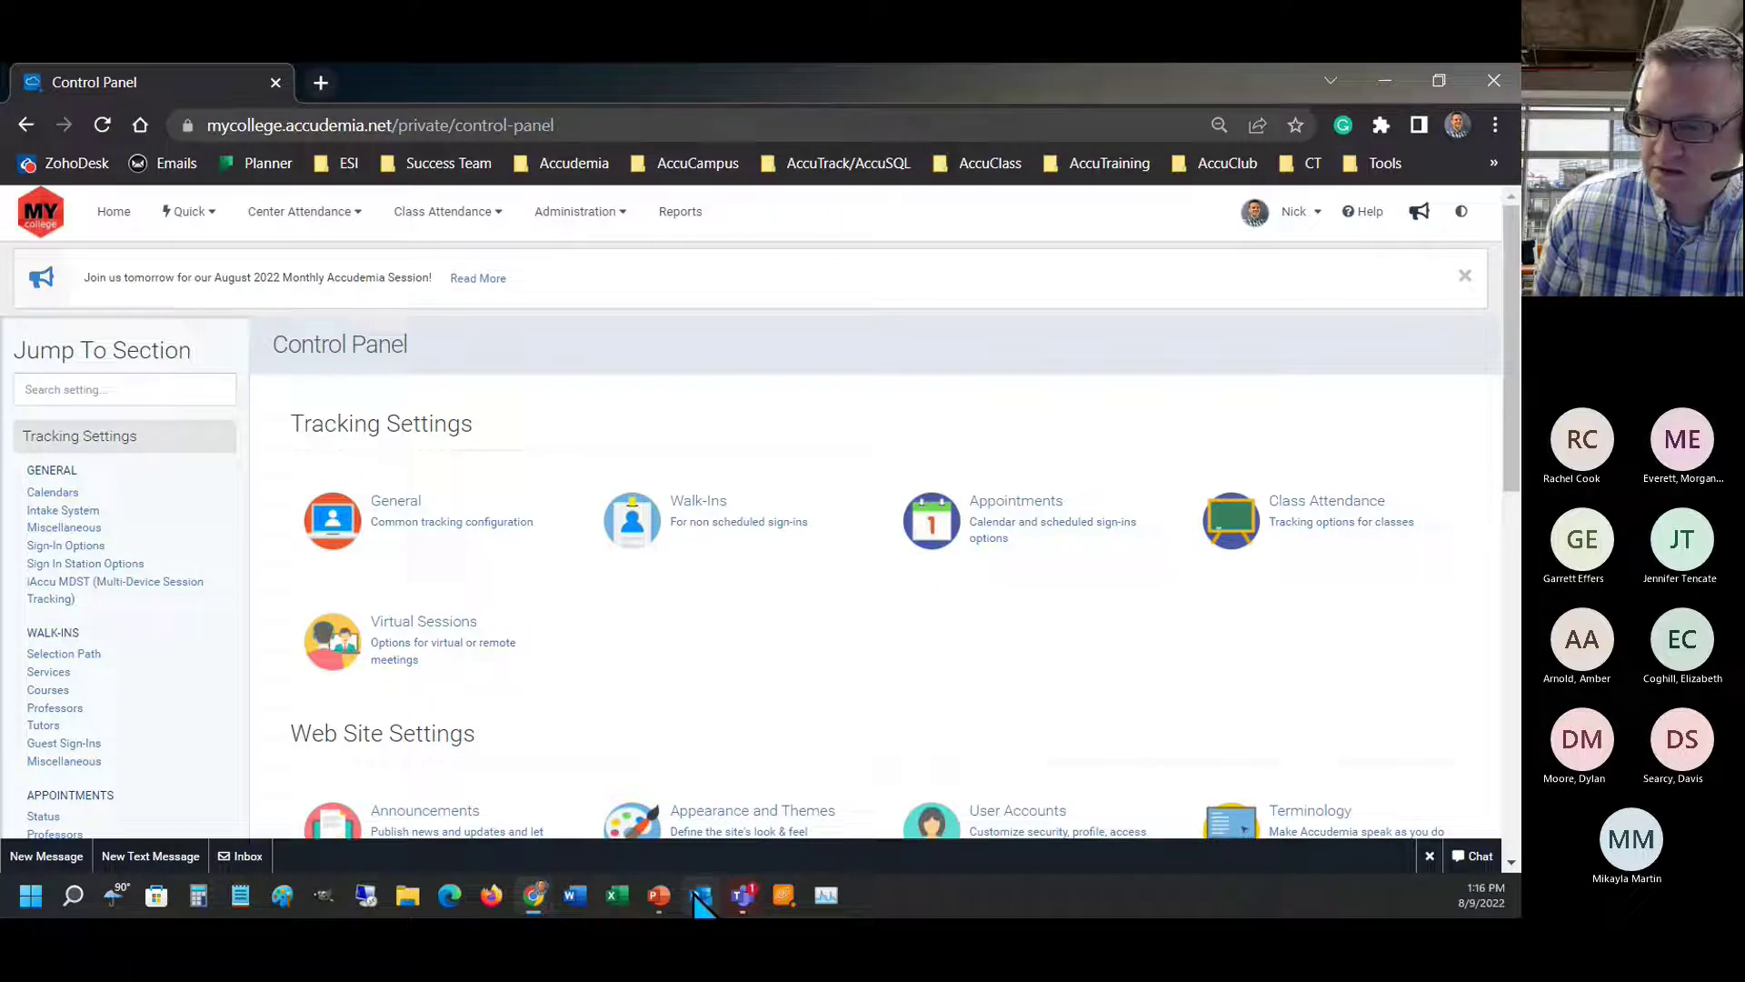
- Switch to the PowerPoint slide show to read the virtual kiosk/link setup steps, and return to the browser
click(658, 896)
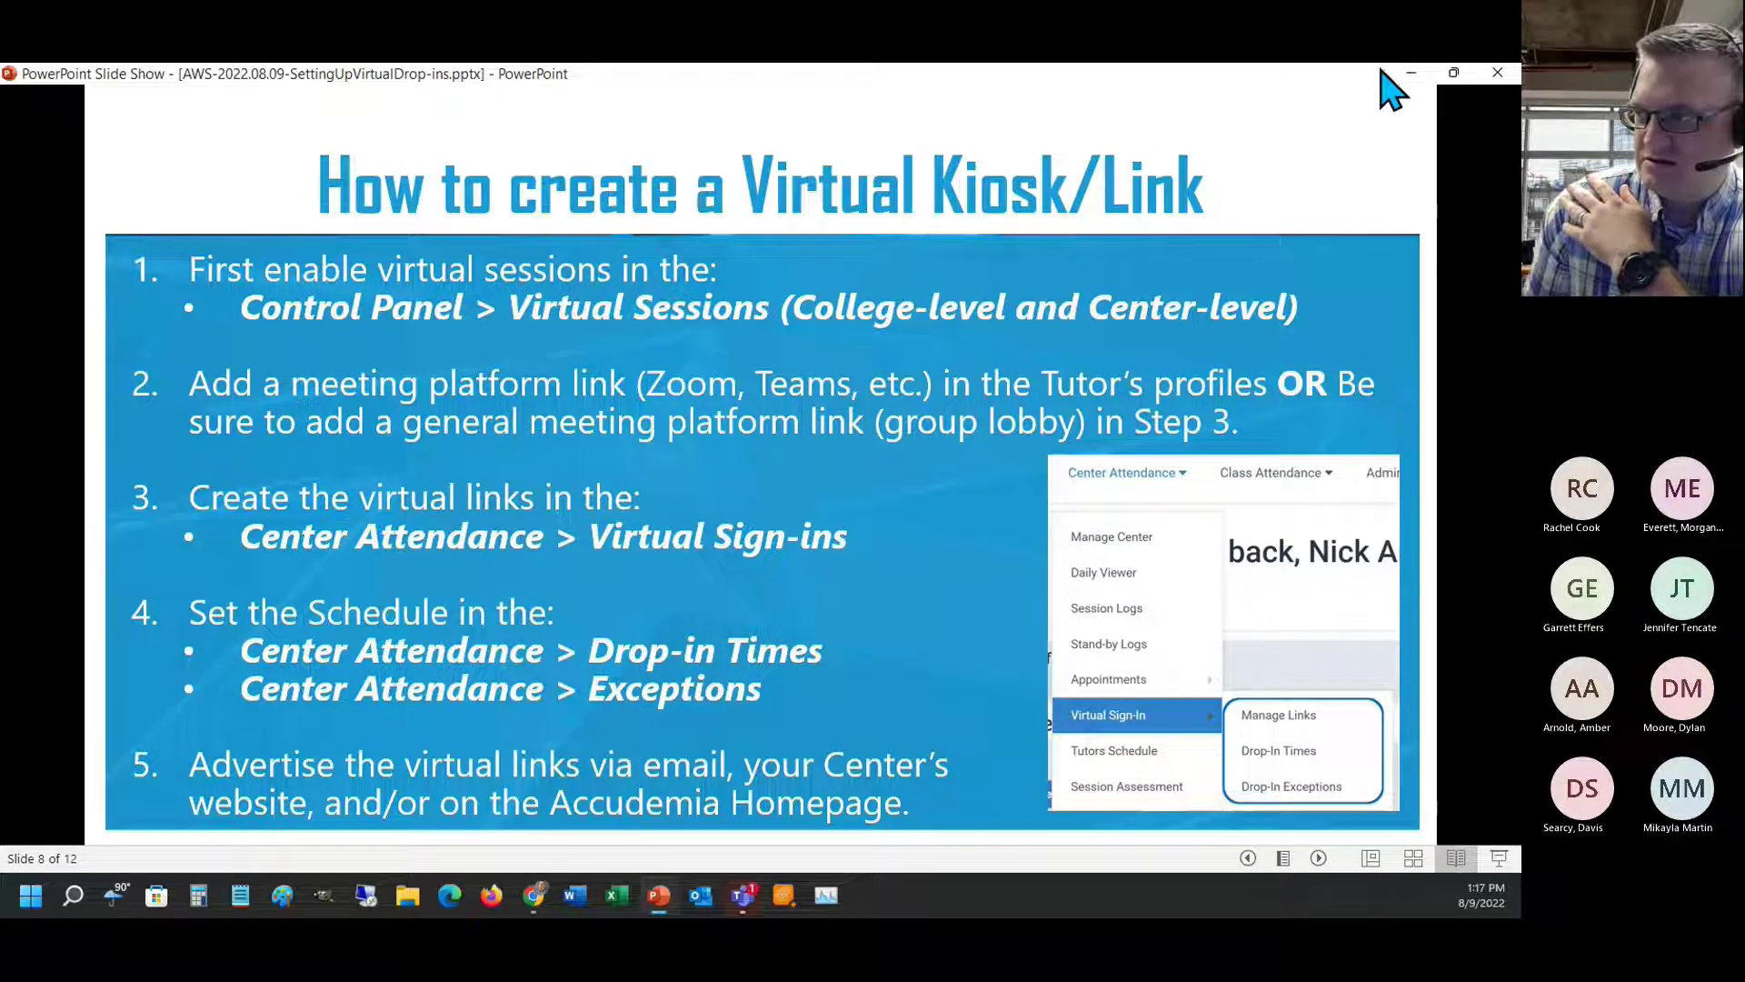
click(1420, 83)
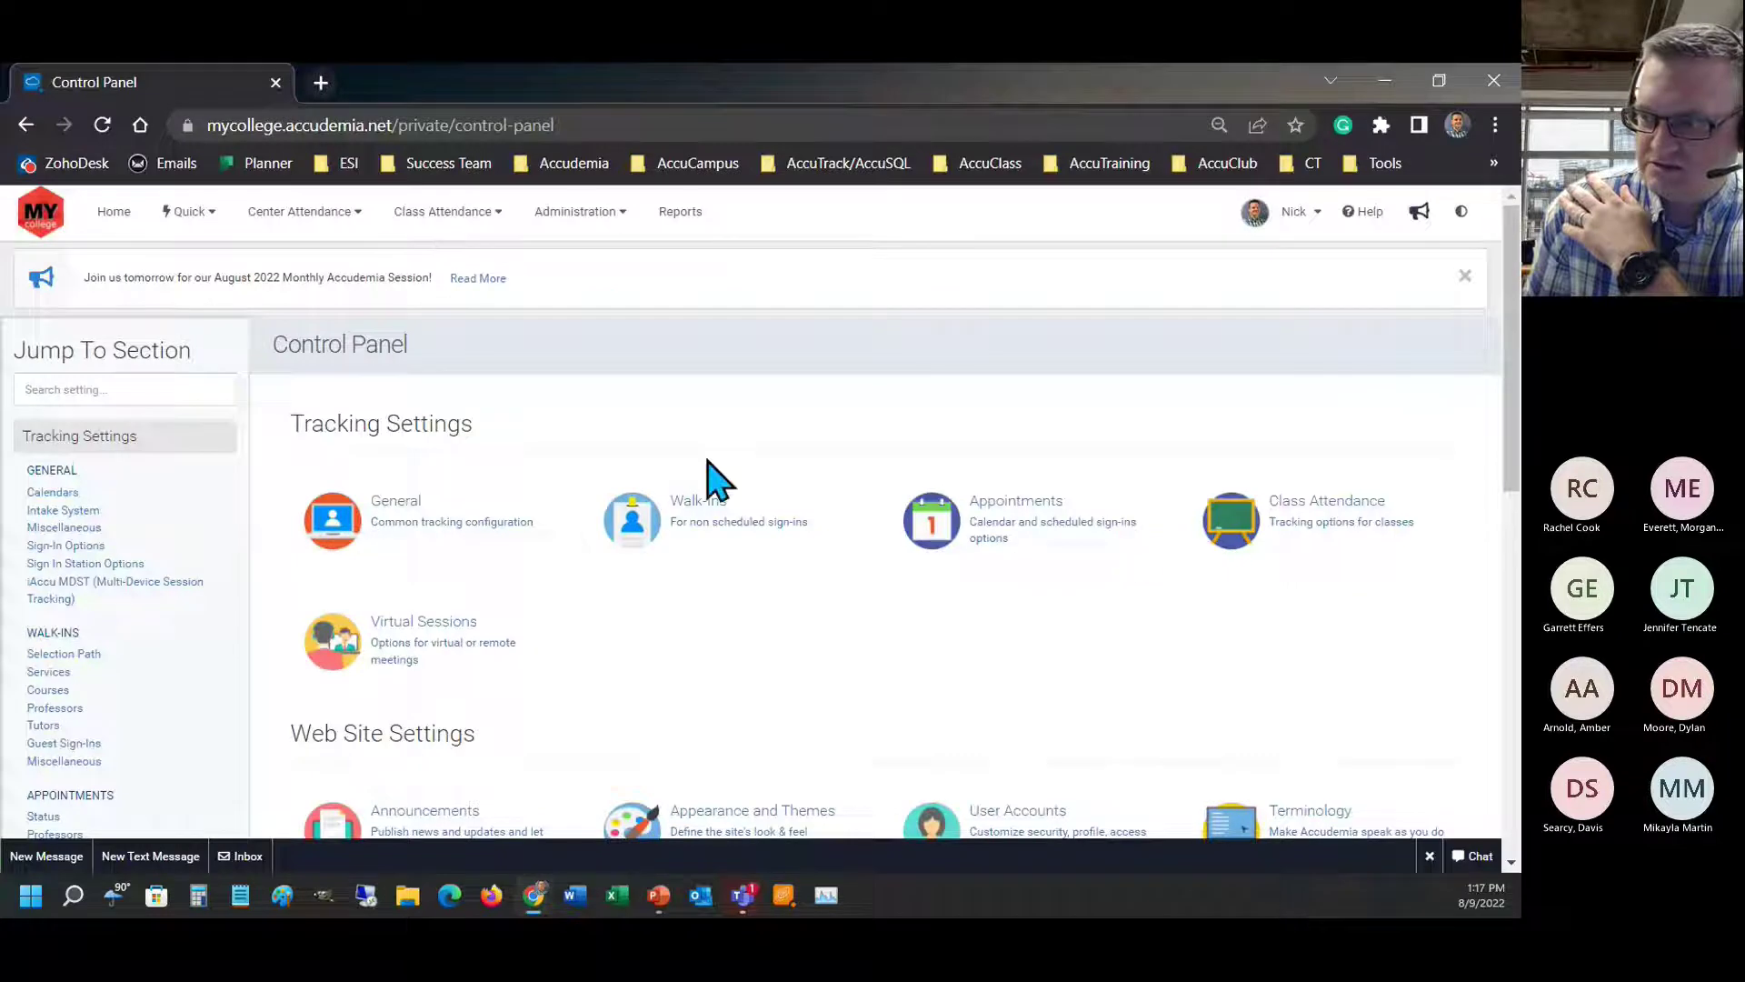
- Open the user accounts list and filter it to show only tutors
click(596, 219)
click(586, 277)
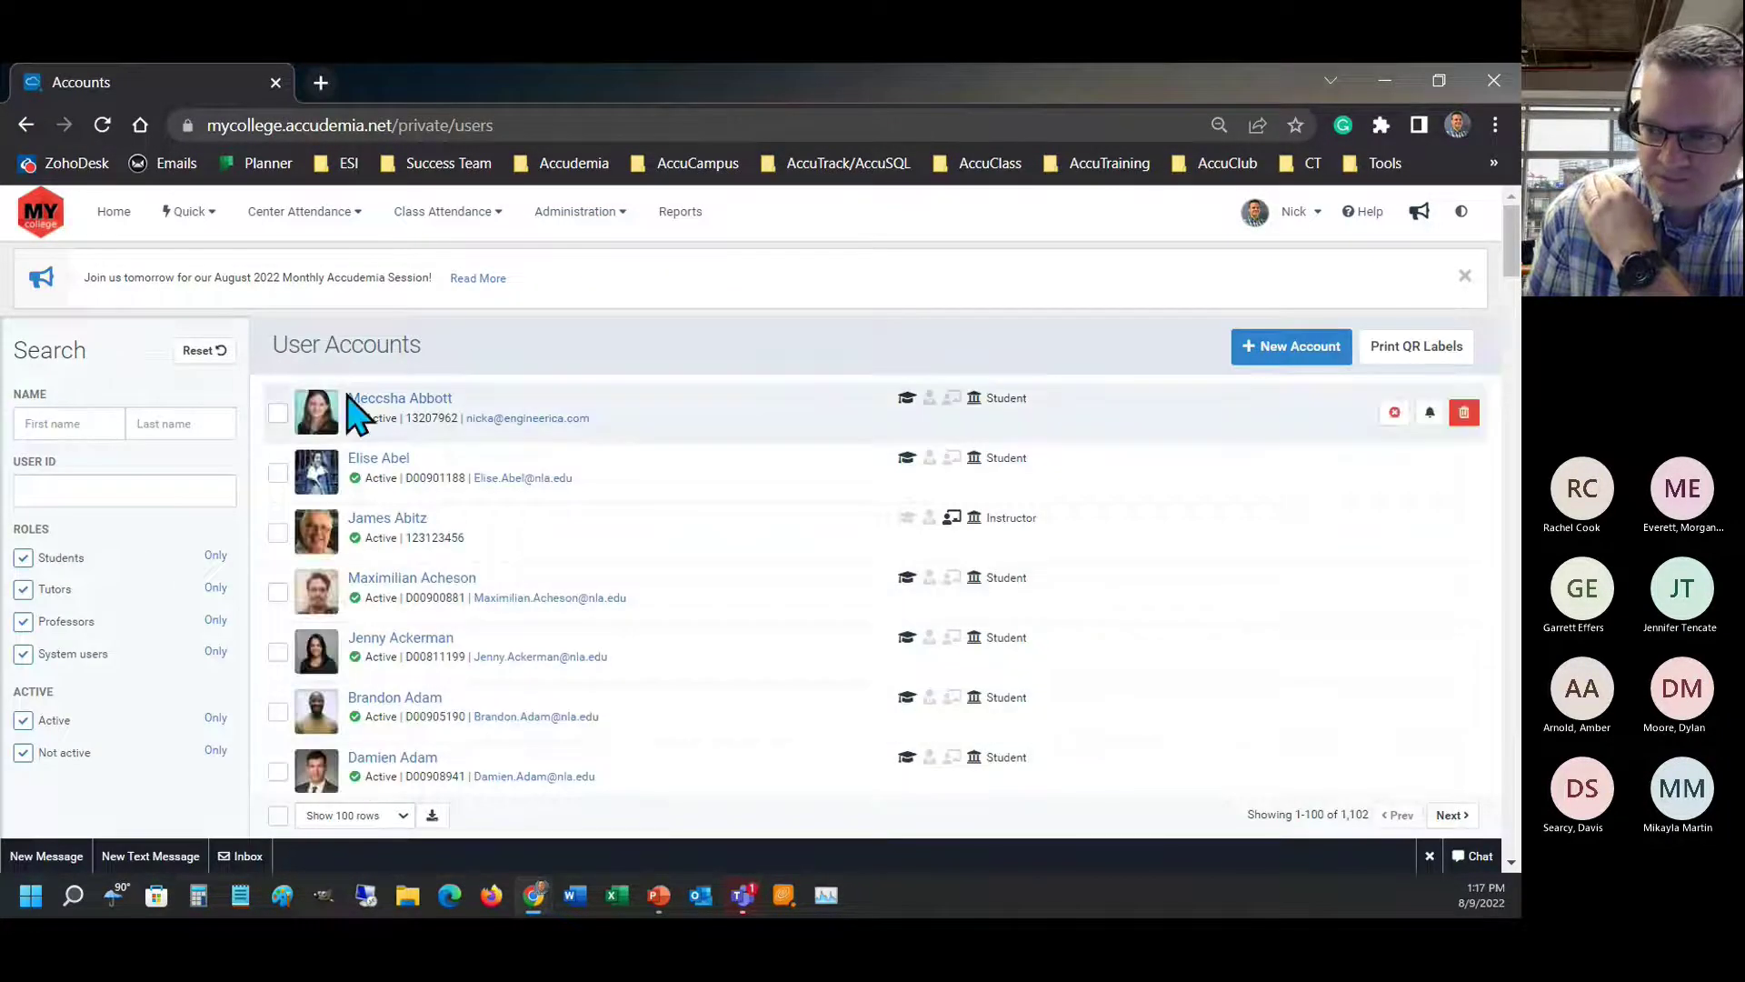
click(217, 591)
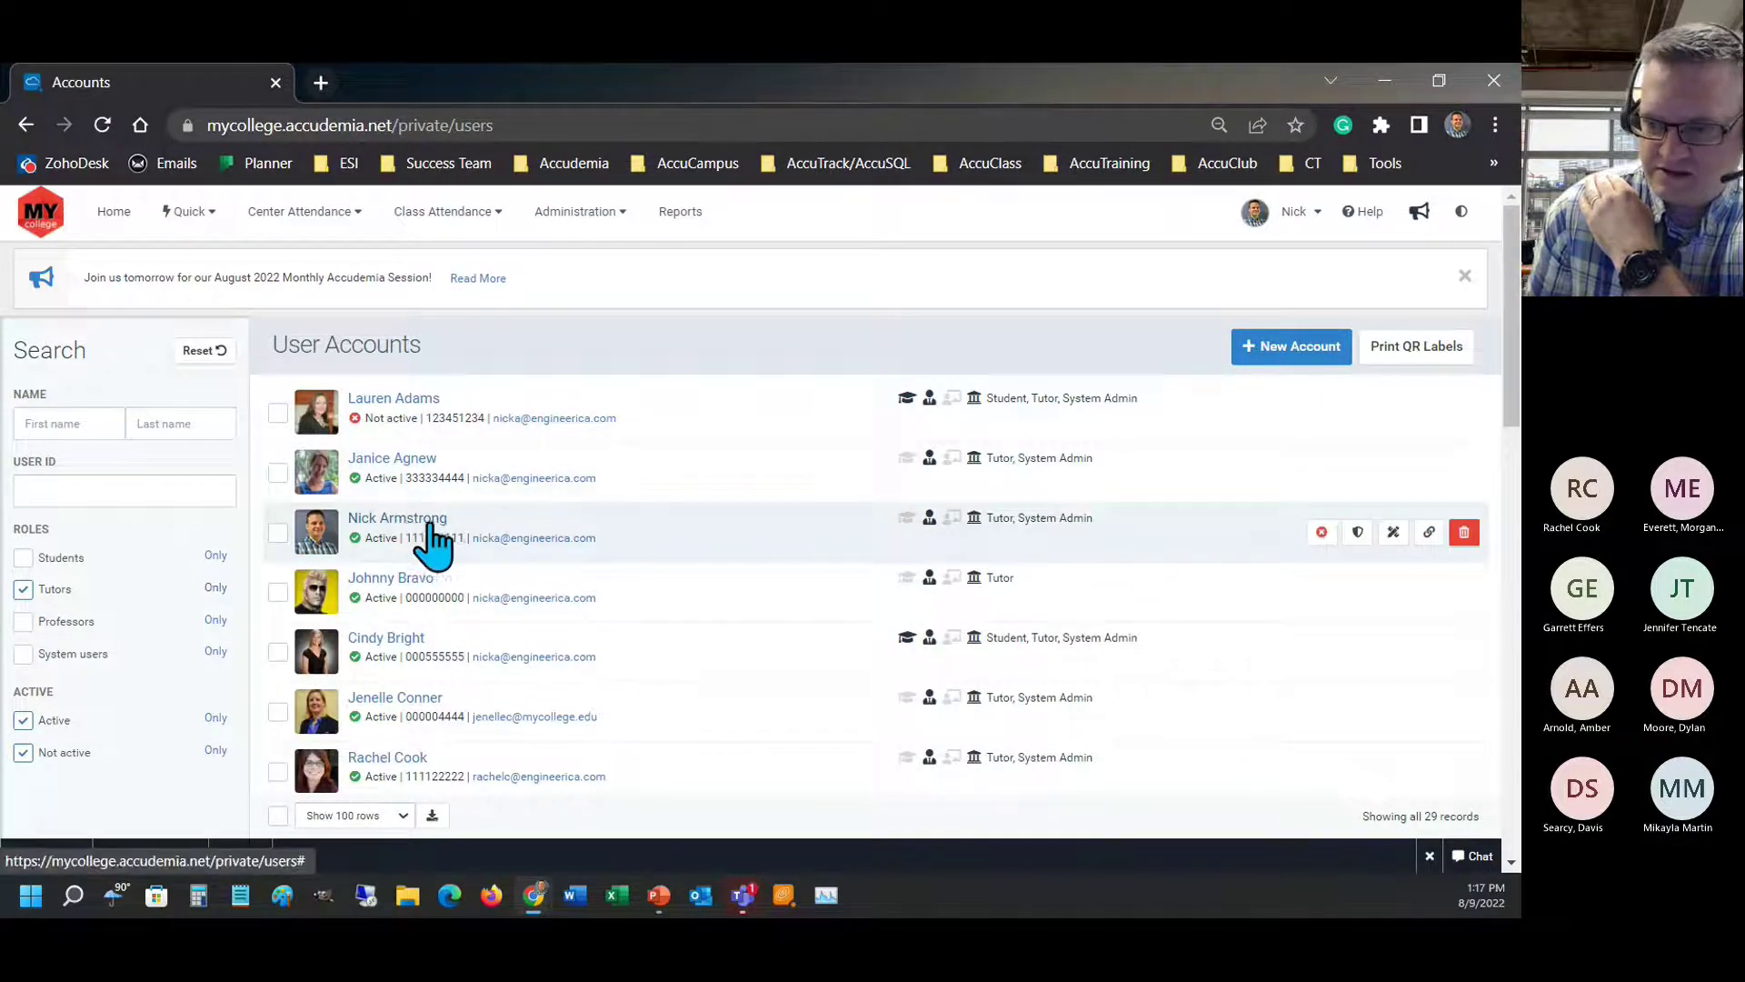
- Open the fourth listed tutor's profile, examine its MS TEAMS / ZOOM Meeting Link field, and close the profile
click(420, 596)
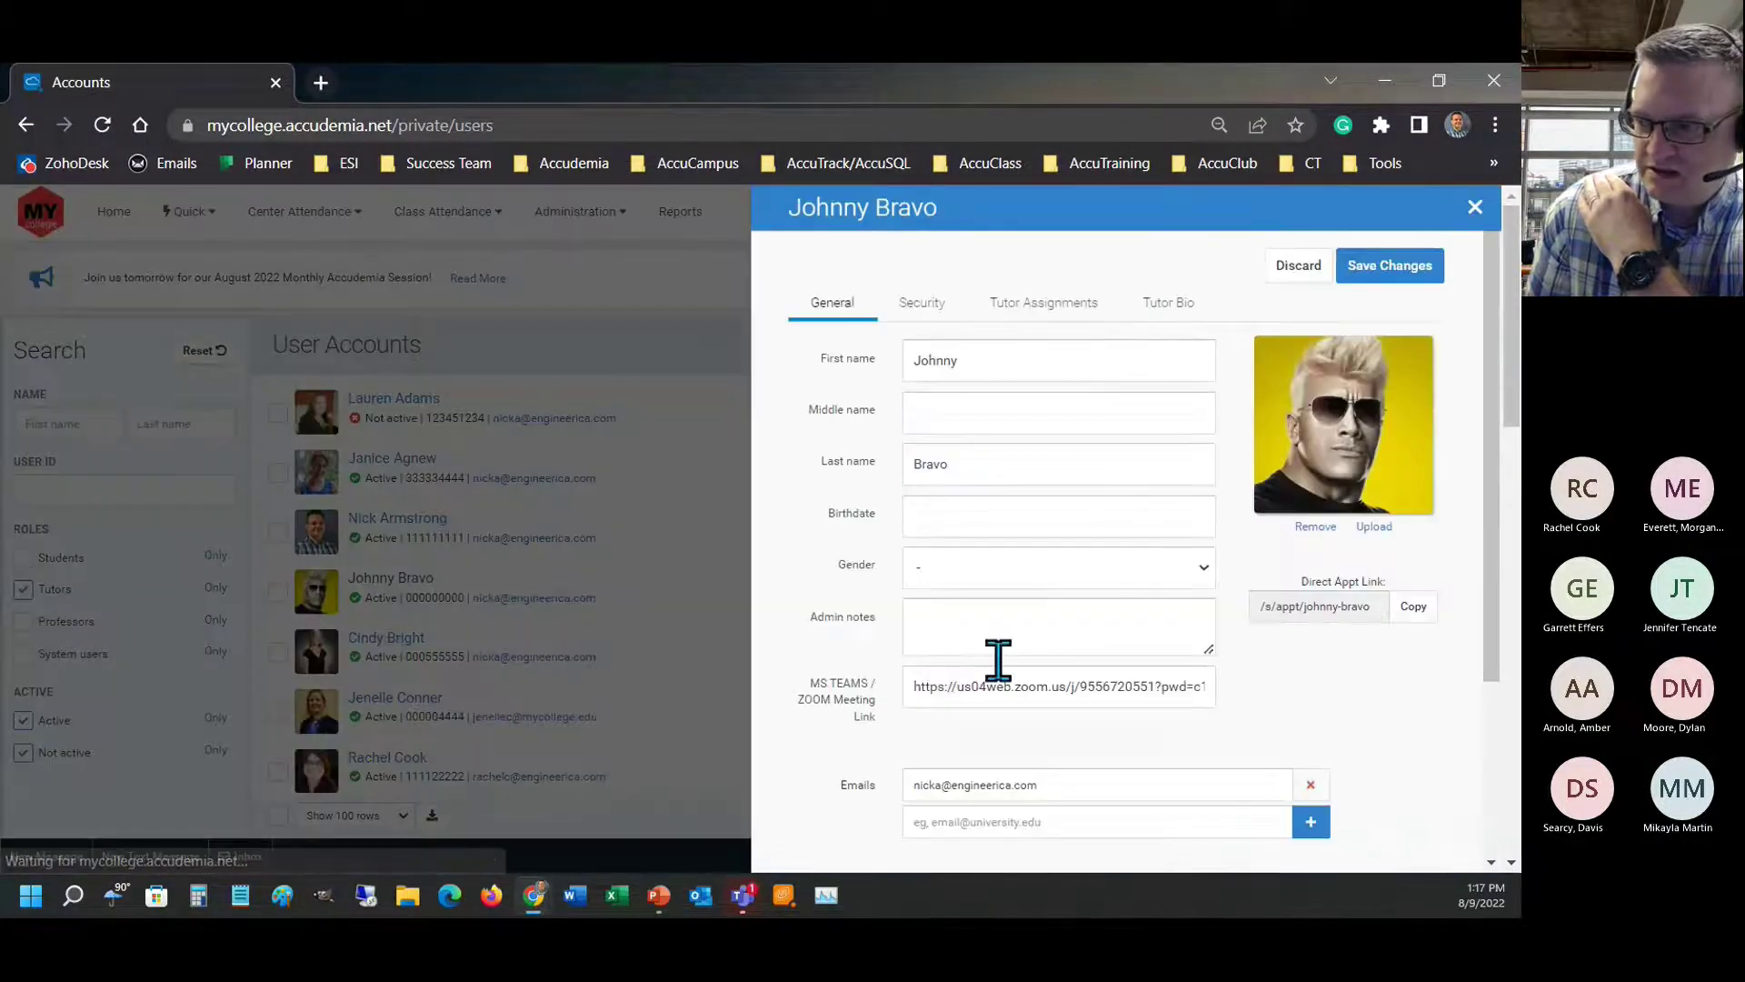
drag(814, 684, 1317, 713)
click(914, 696)
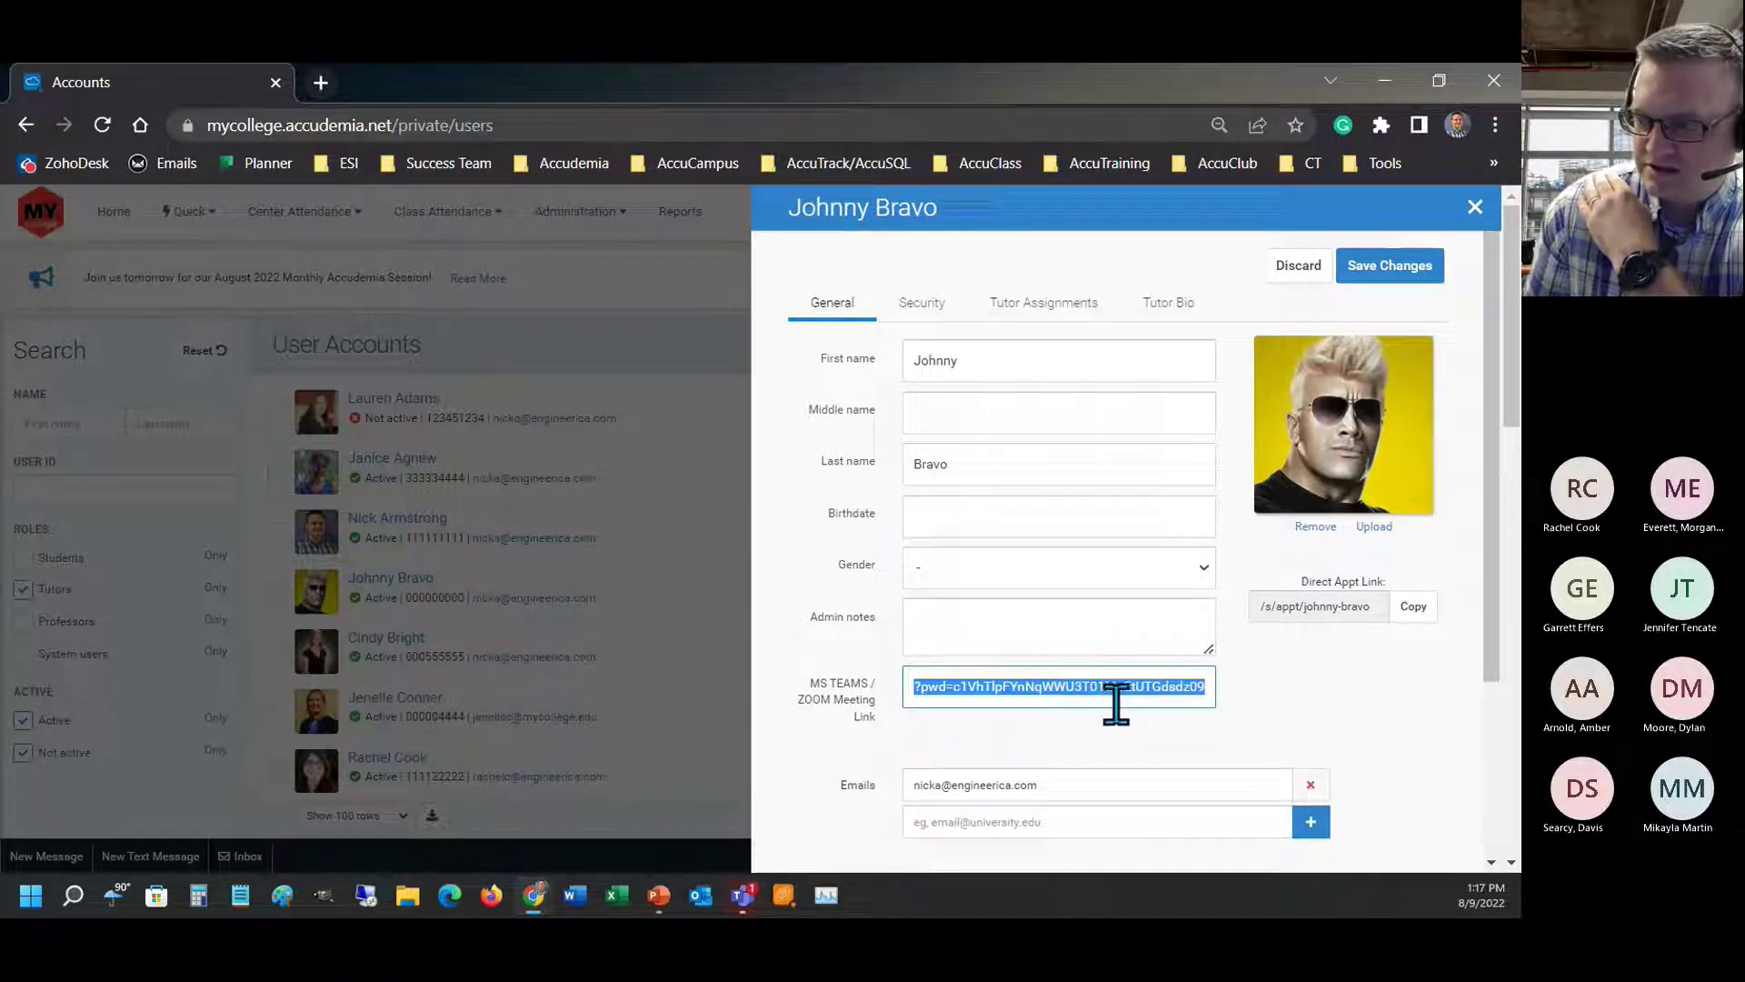
click(1475, 208)
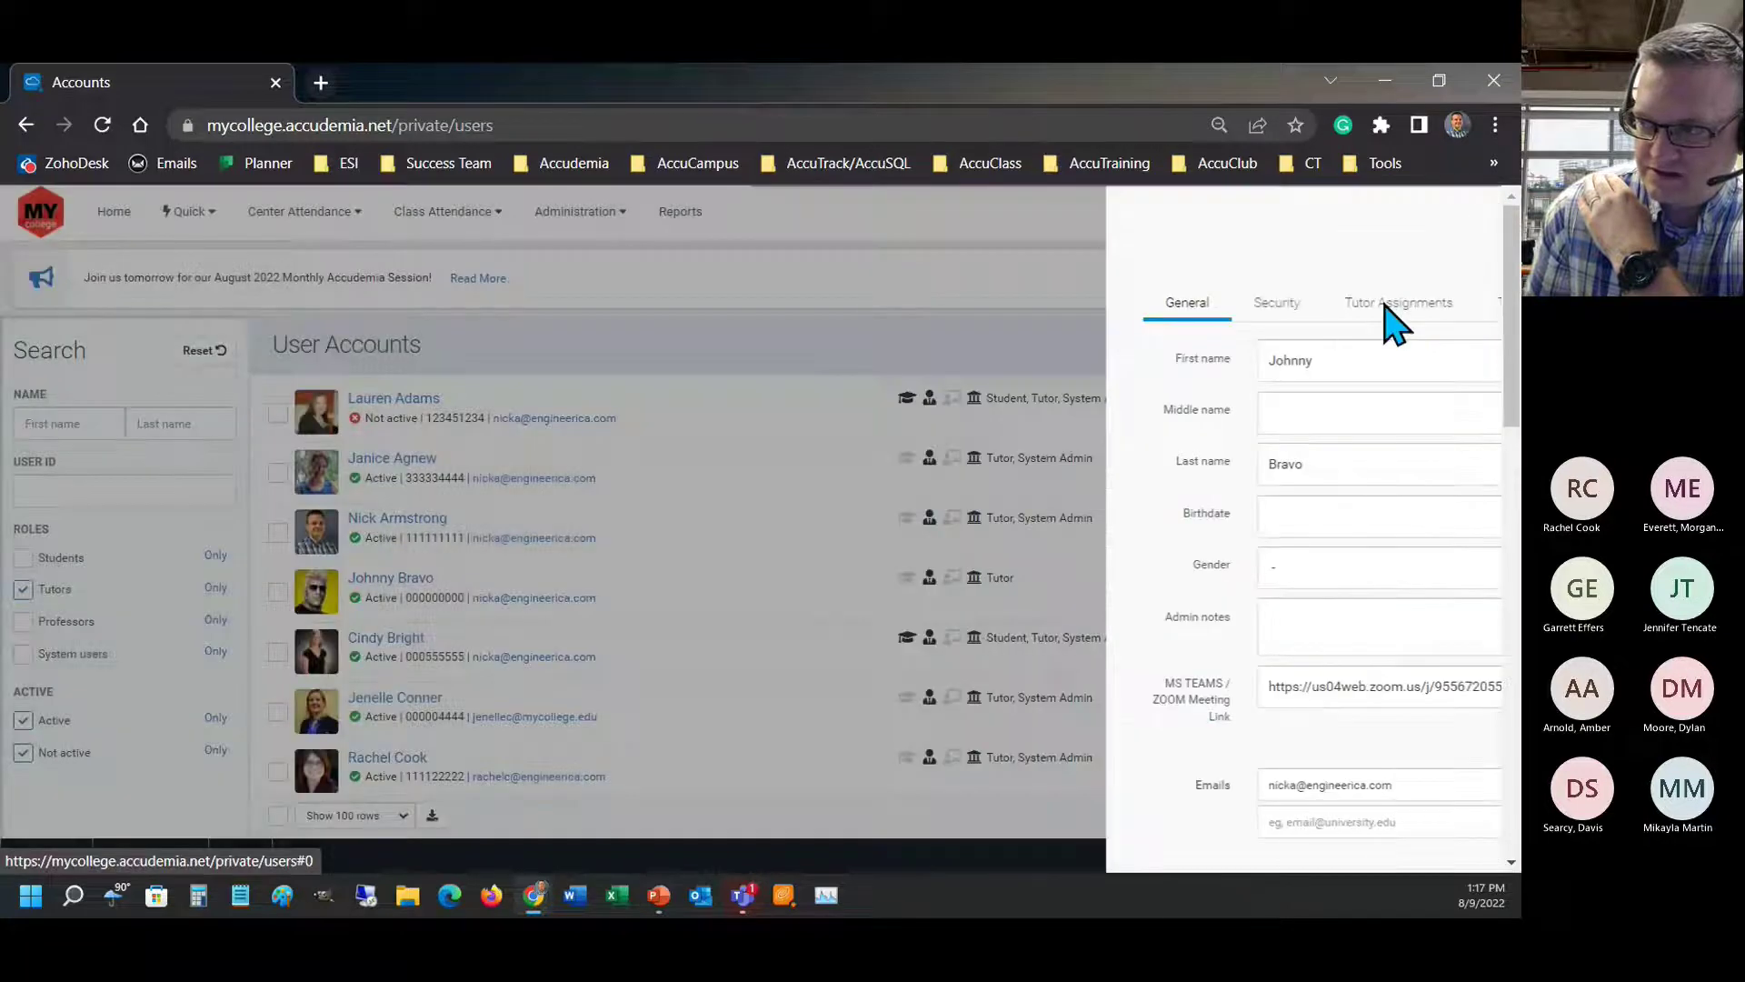
- Open the signed-in user's own account, examine its MS TEAMS / ZOOM Meeting Link field, and close it without changes
click(1306, 223)
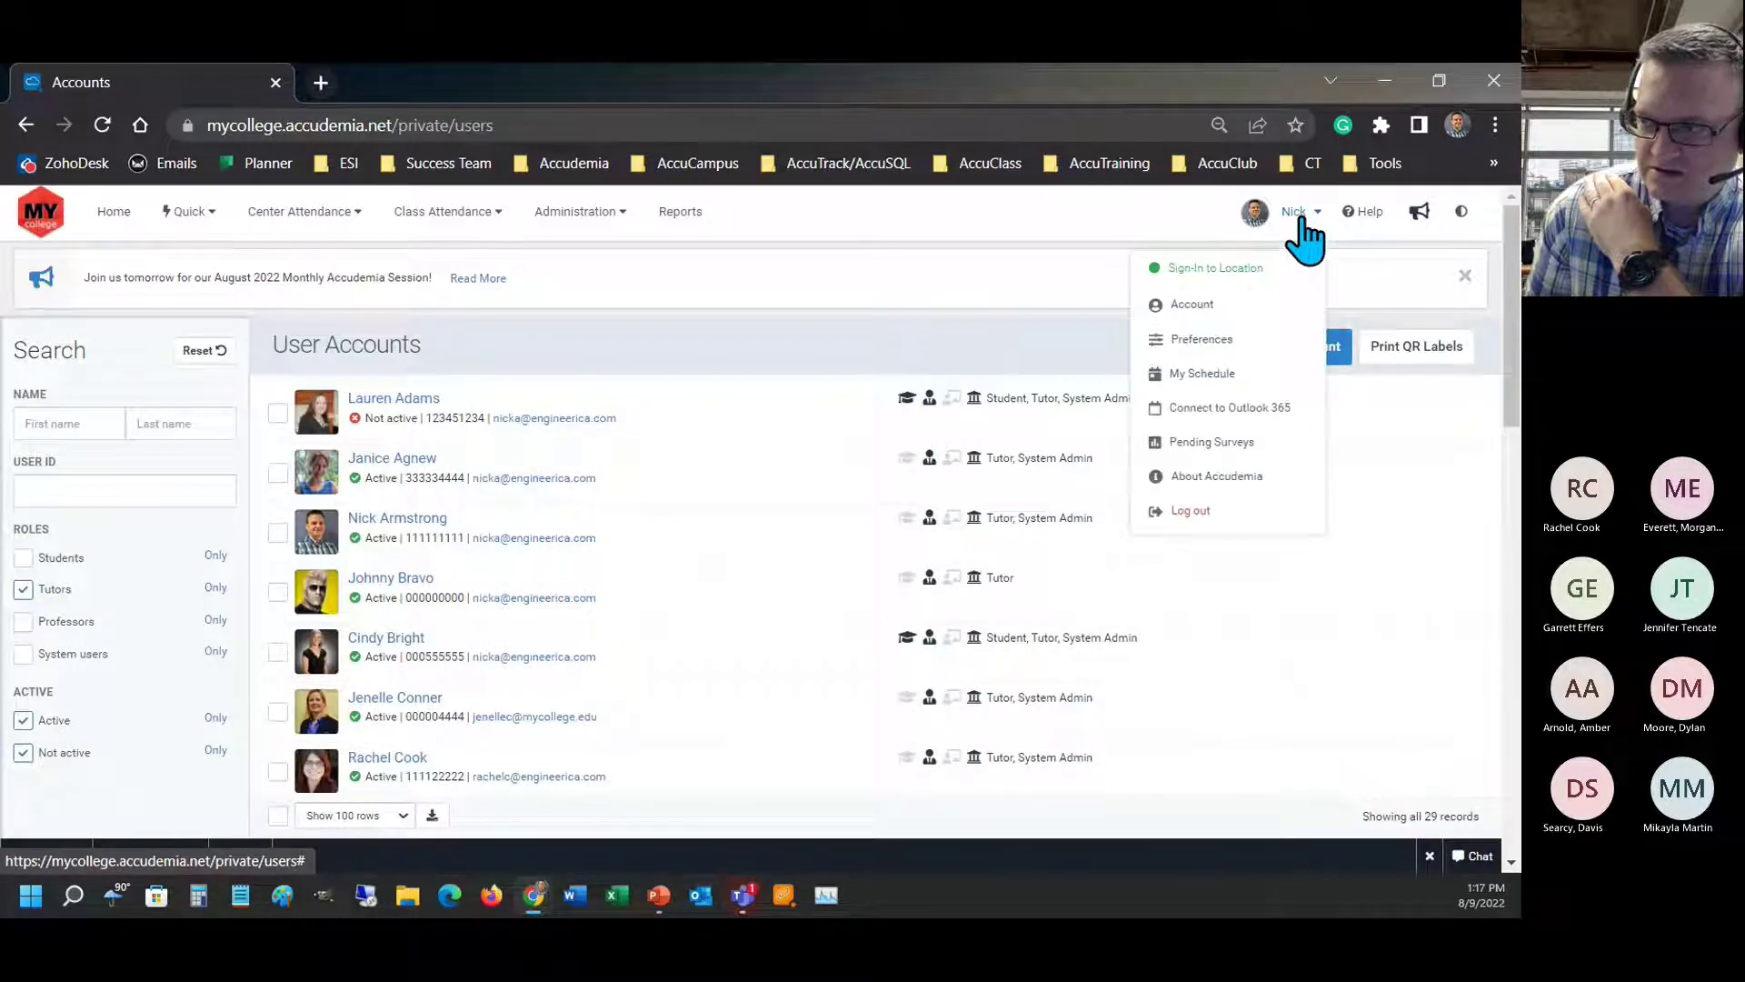
click(1198, 309)
click(923, 627)
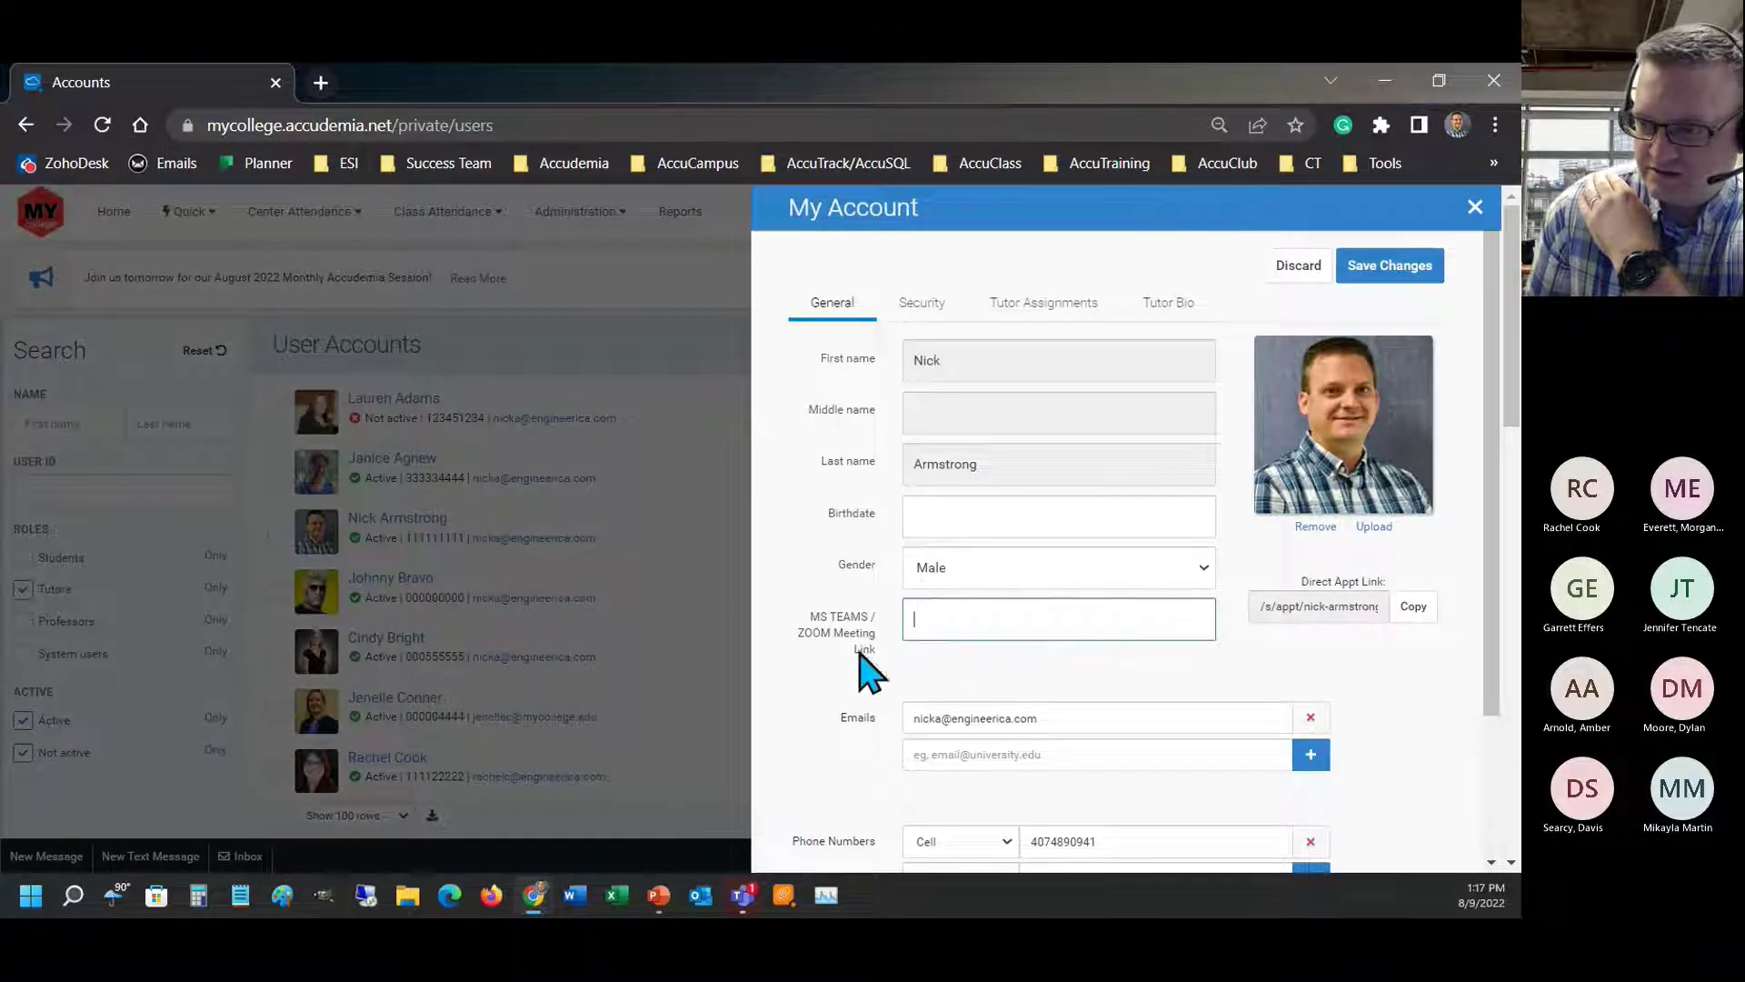
drag(799, 623, 889, 663)
click(932, 632)
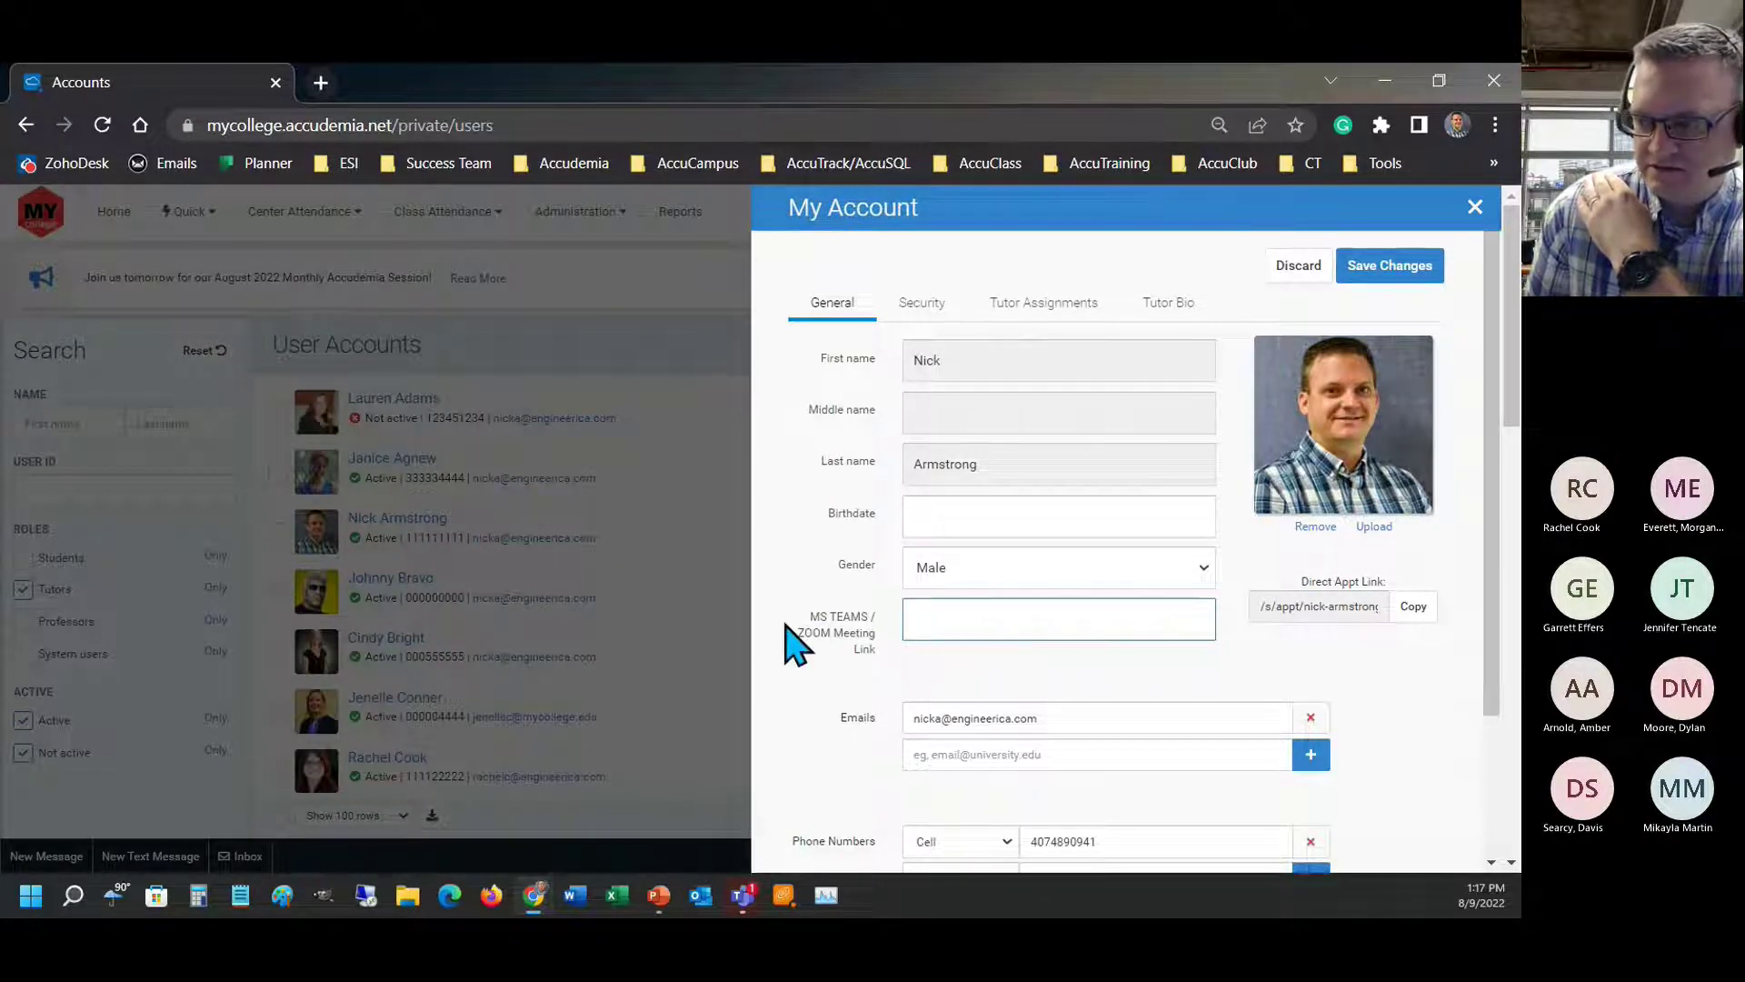
drag(805, 614, 891, 649)
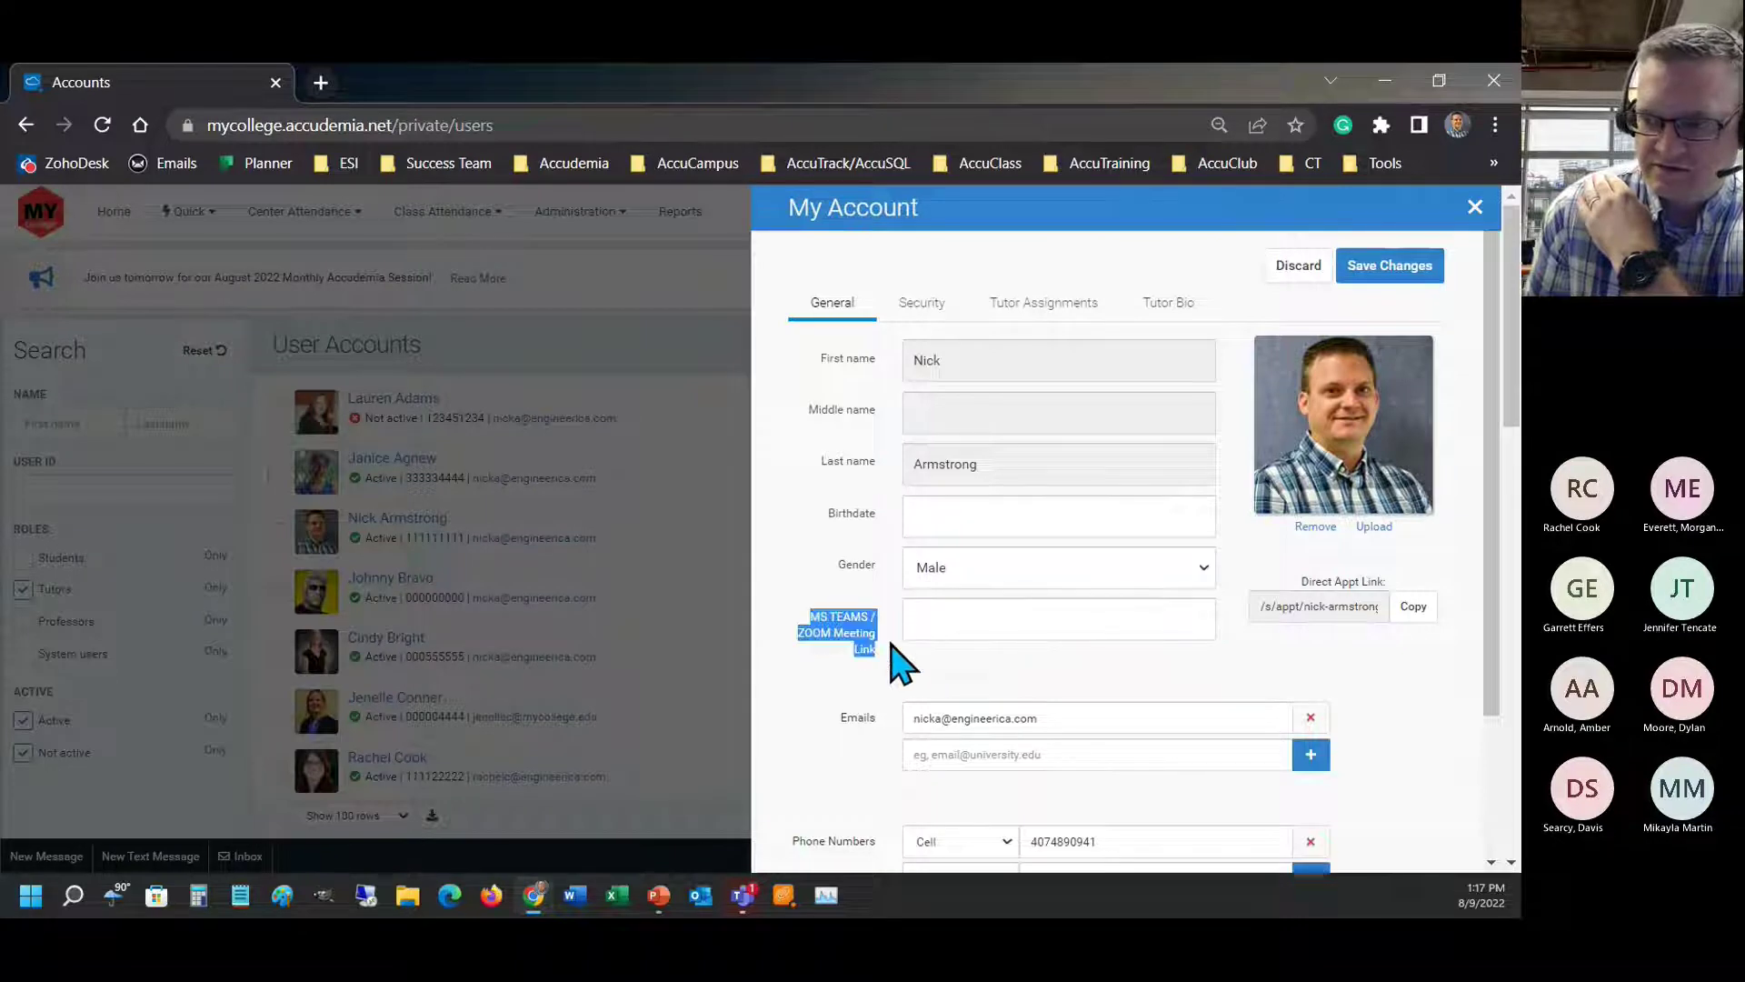
click(962, 615)
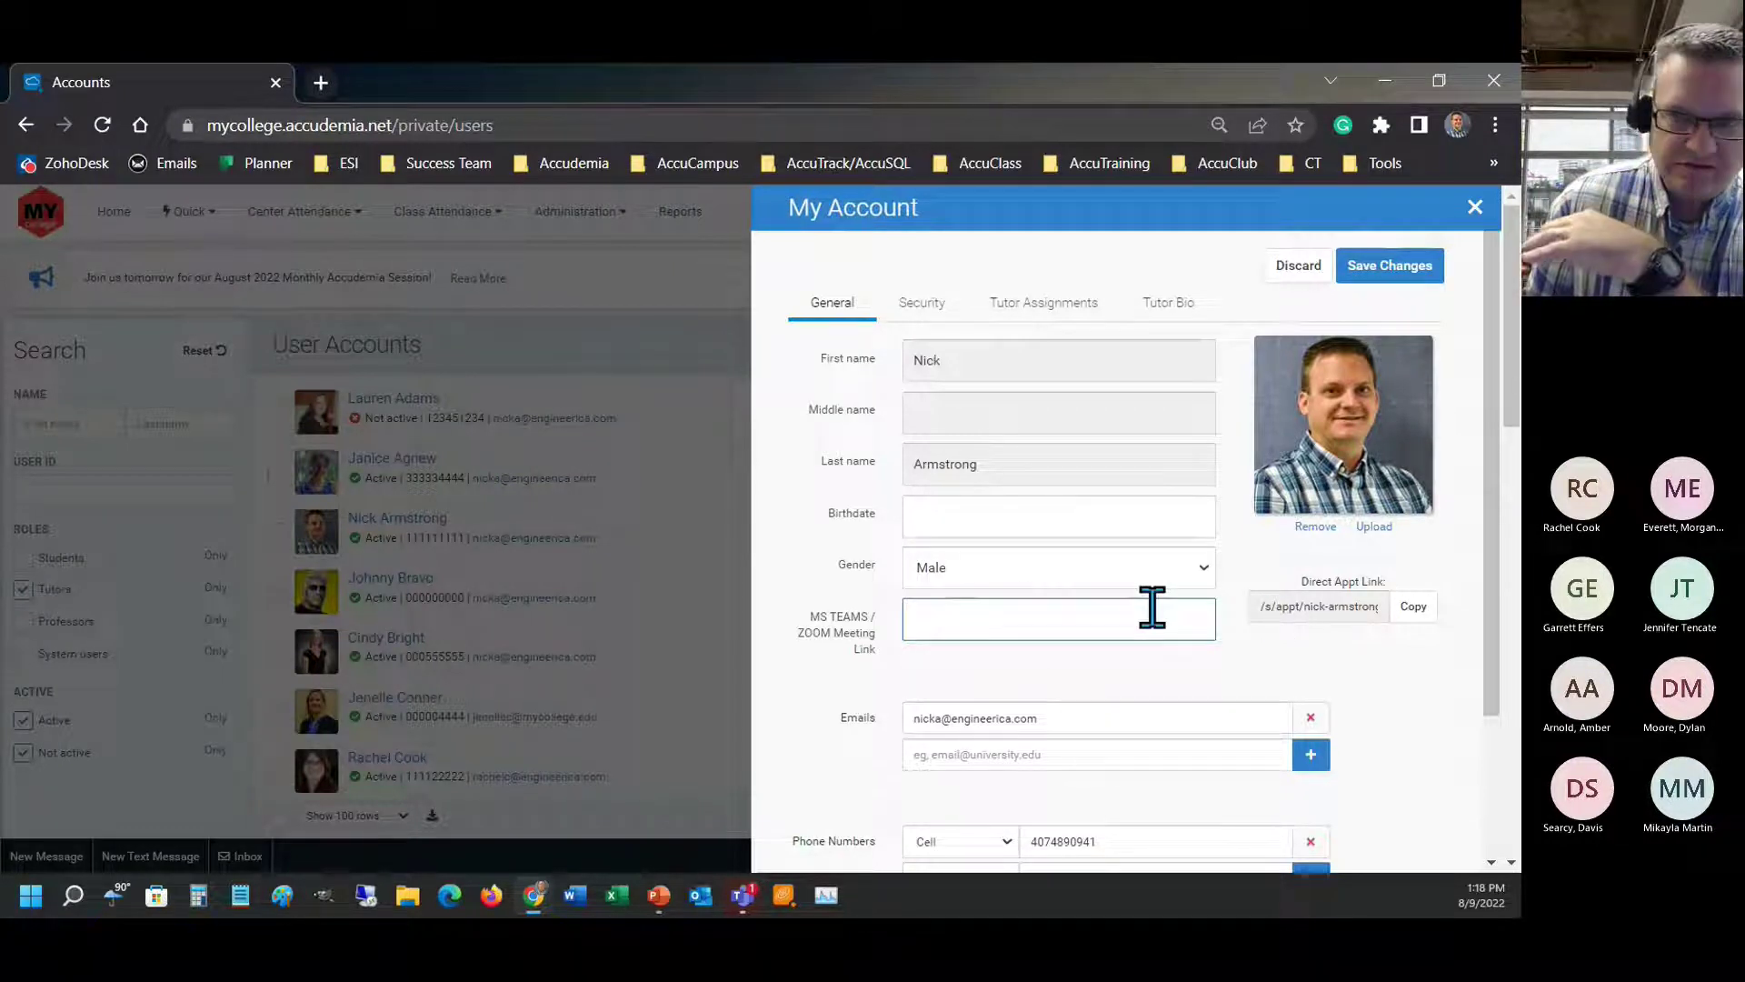
click(1478, 221)
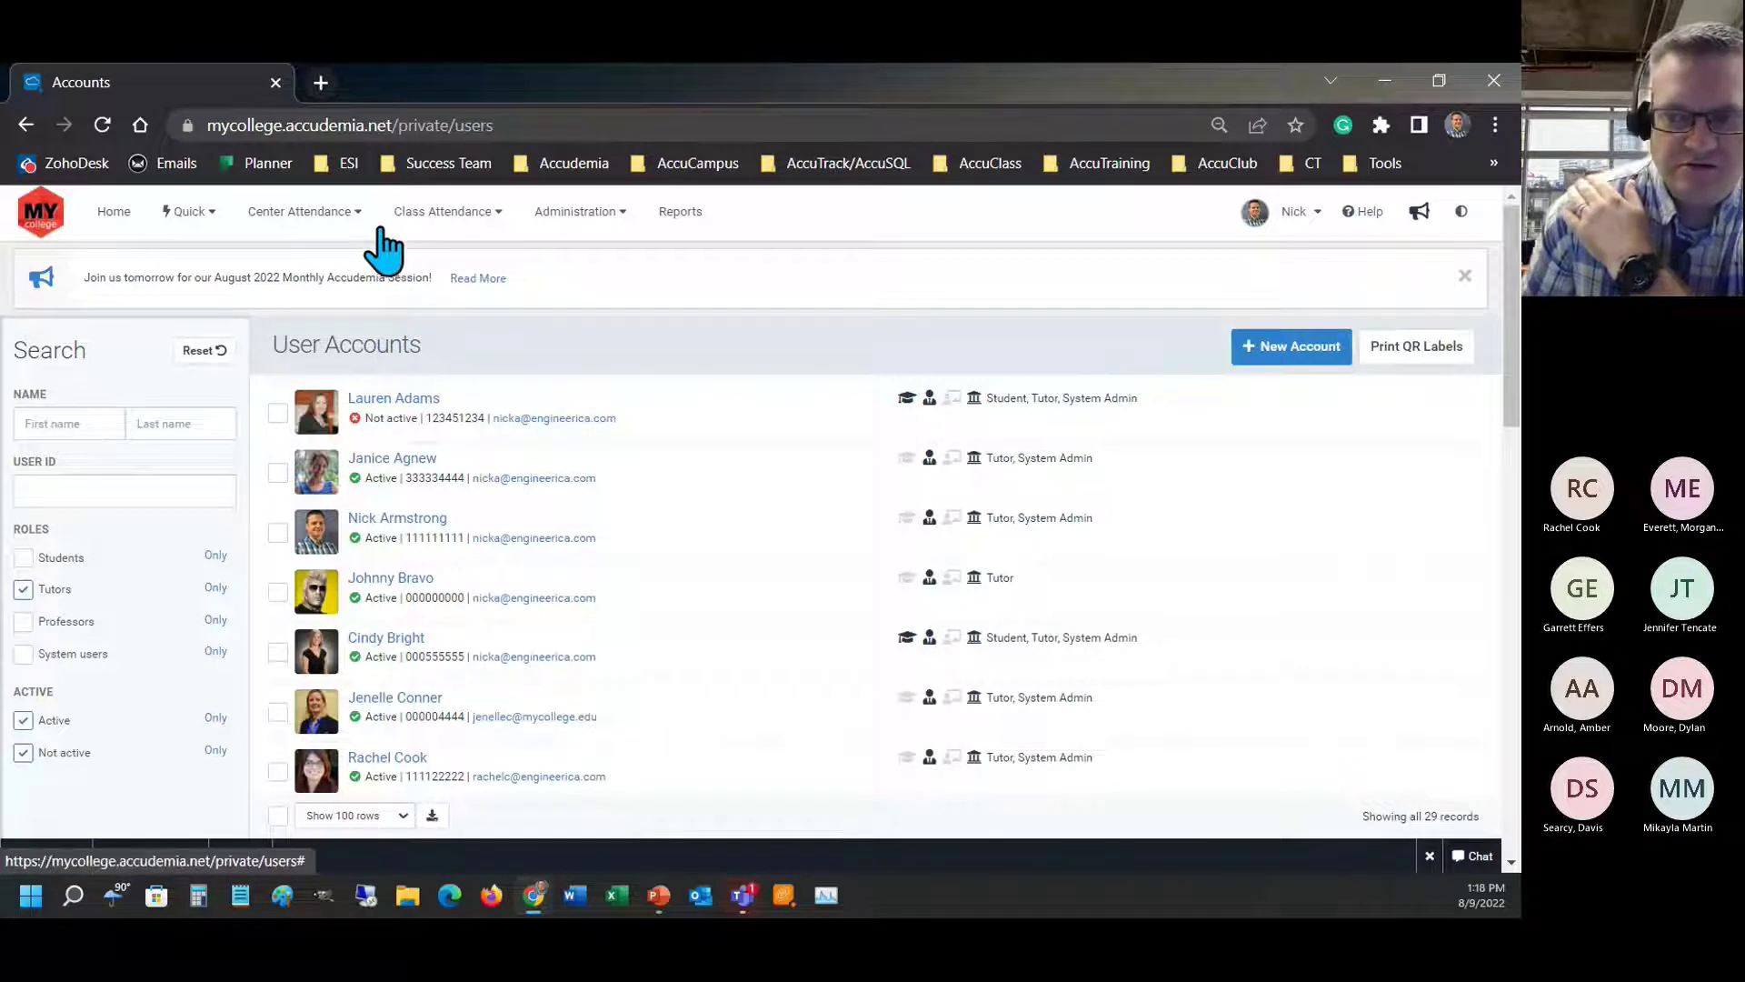
- Open the management list of virtual sign-in links for center attendance
click(323, 213)
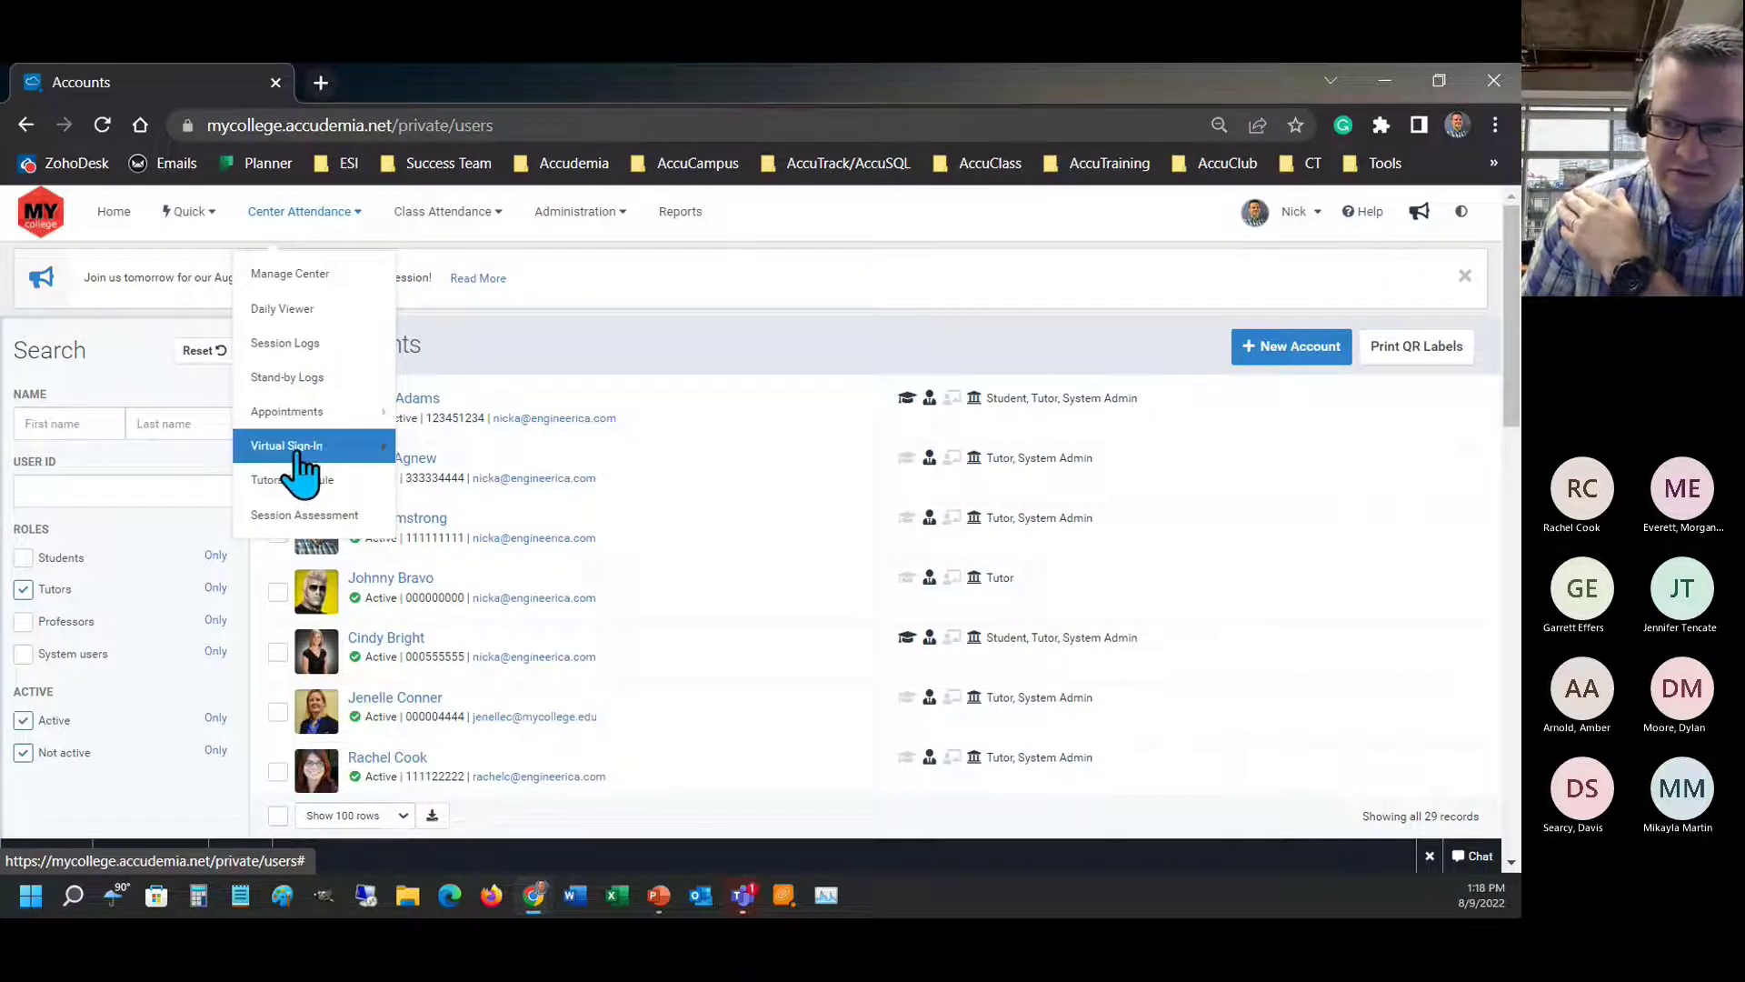
mouse_move(296, 459)
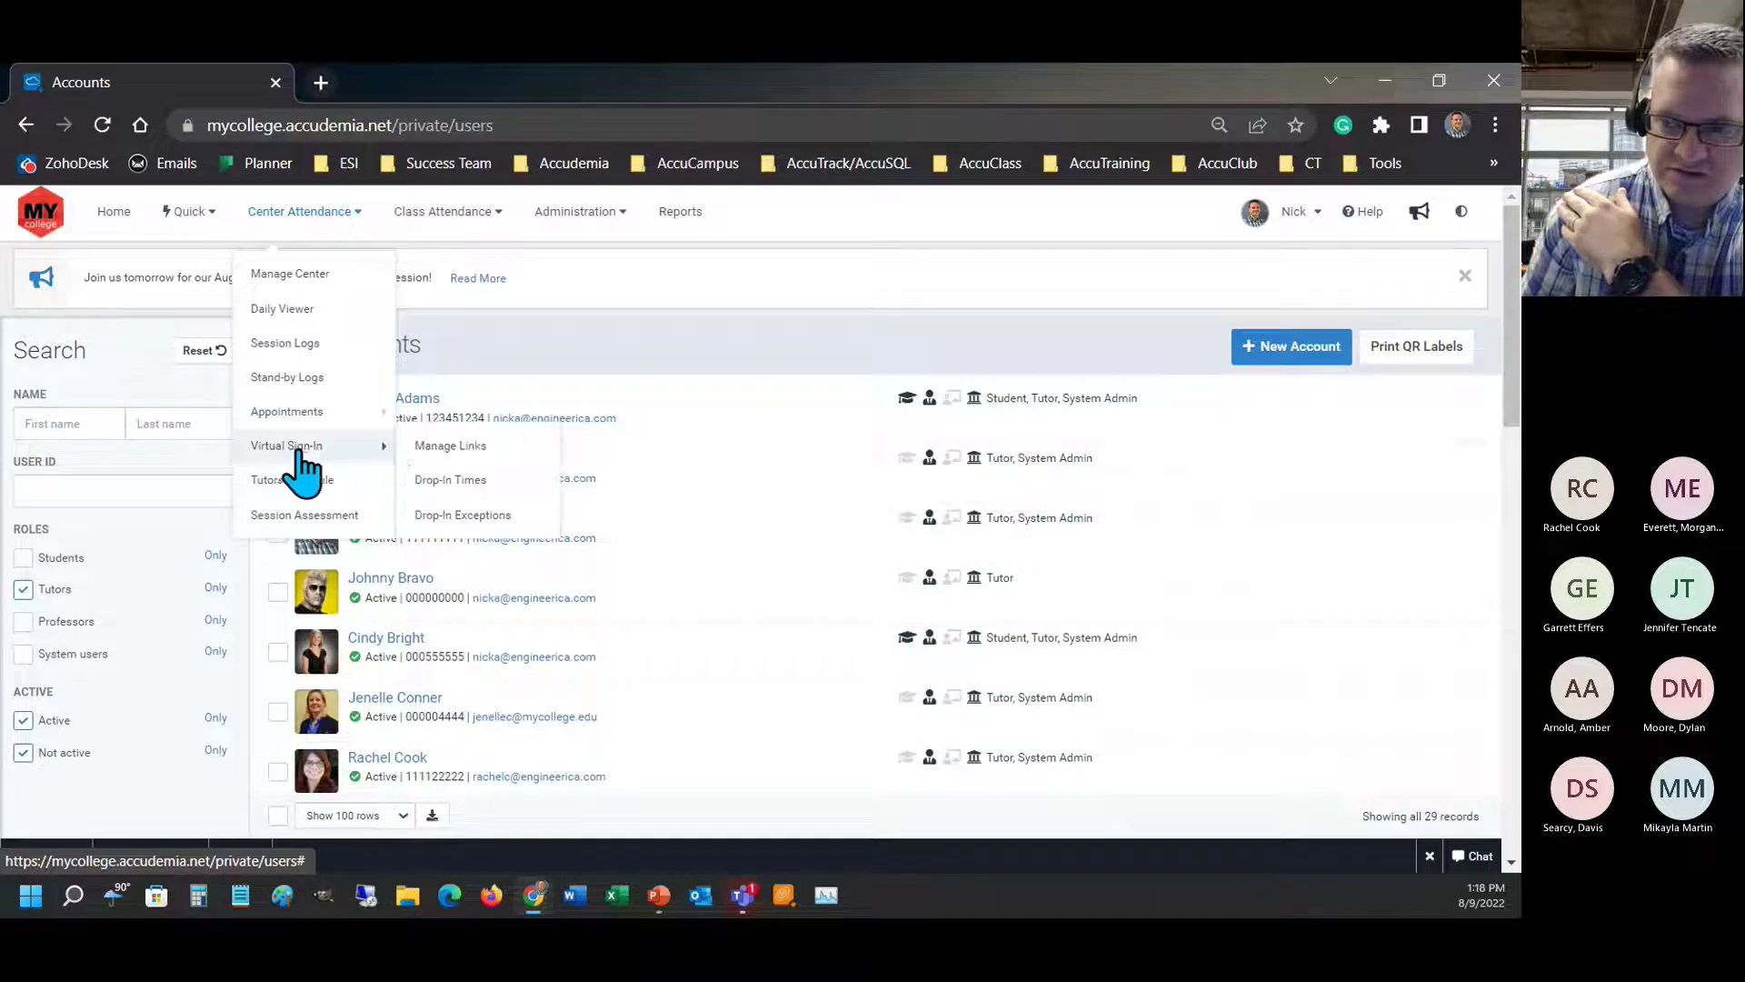
click(451, 452)
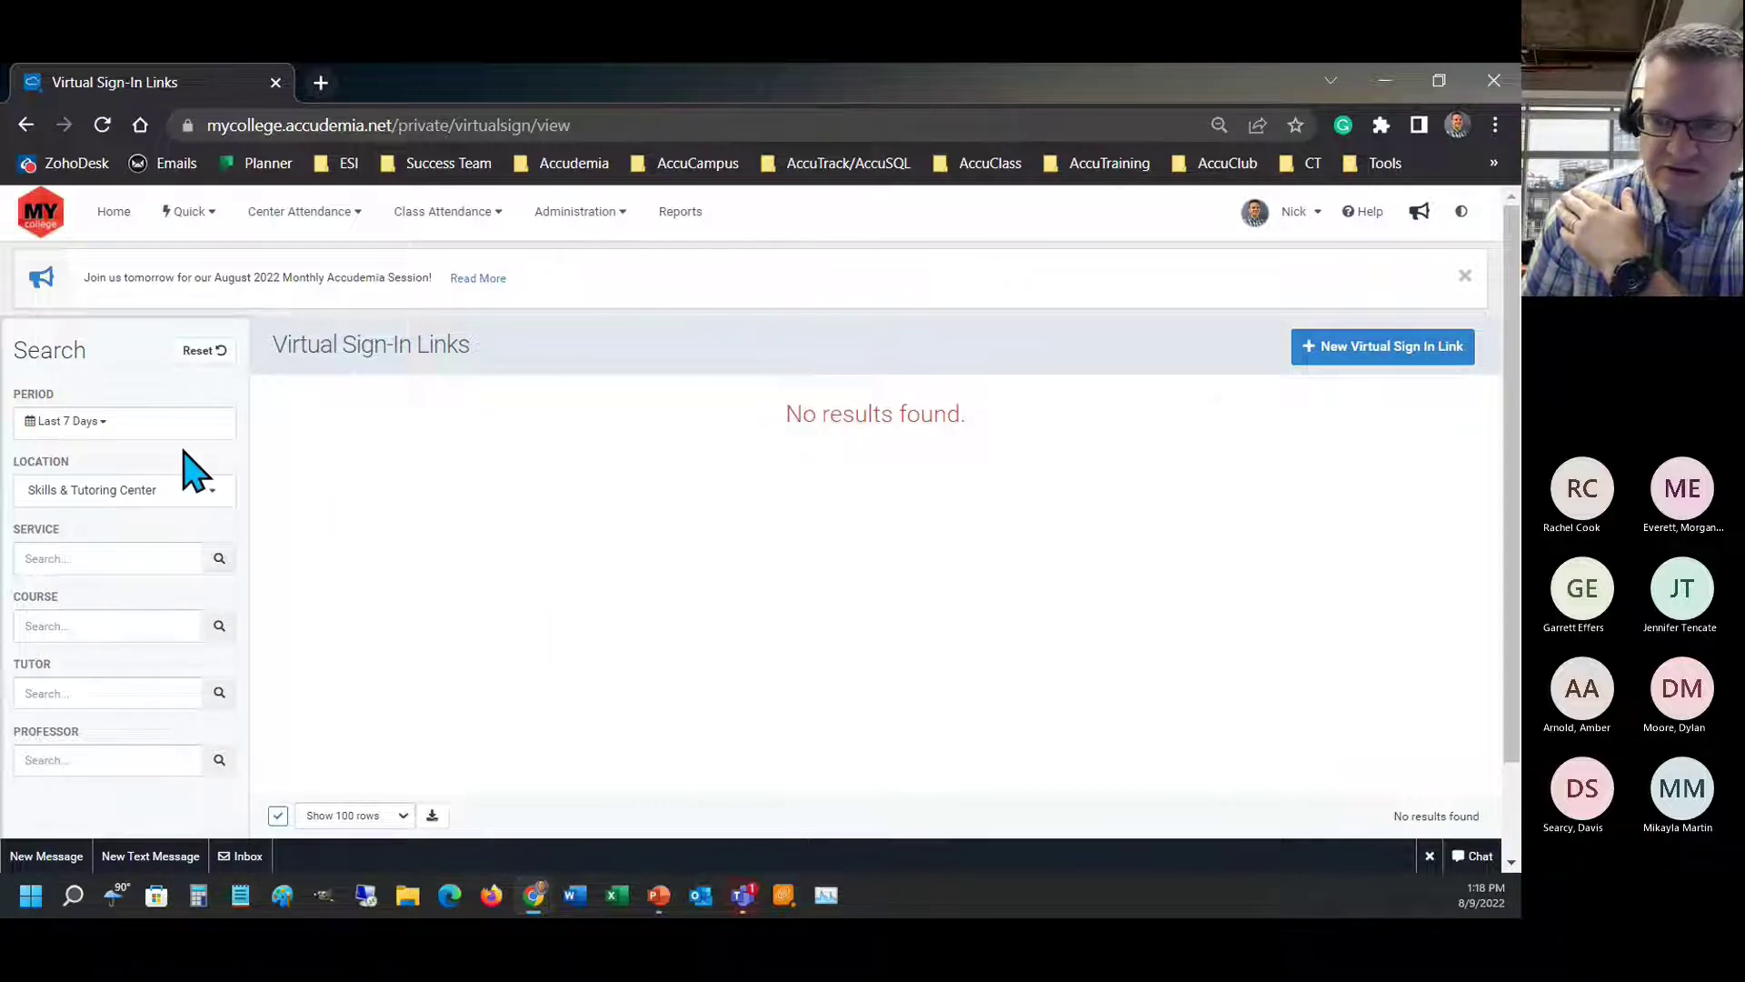
- Filter the virtual sign-in links to a custom period from August 1, 2019 to September 8, 2022
click(102, 428)
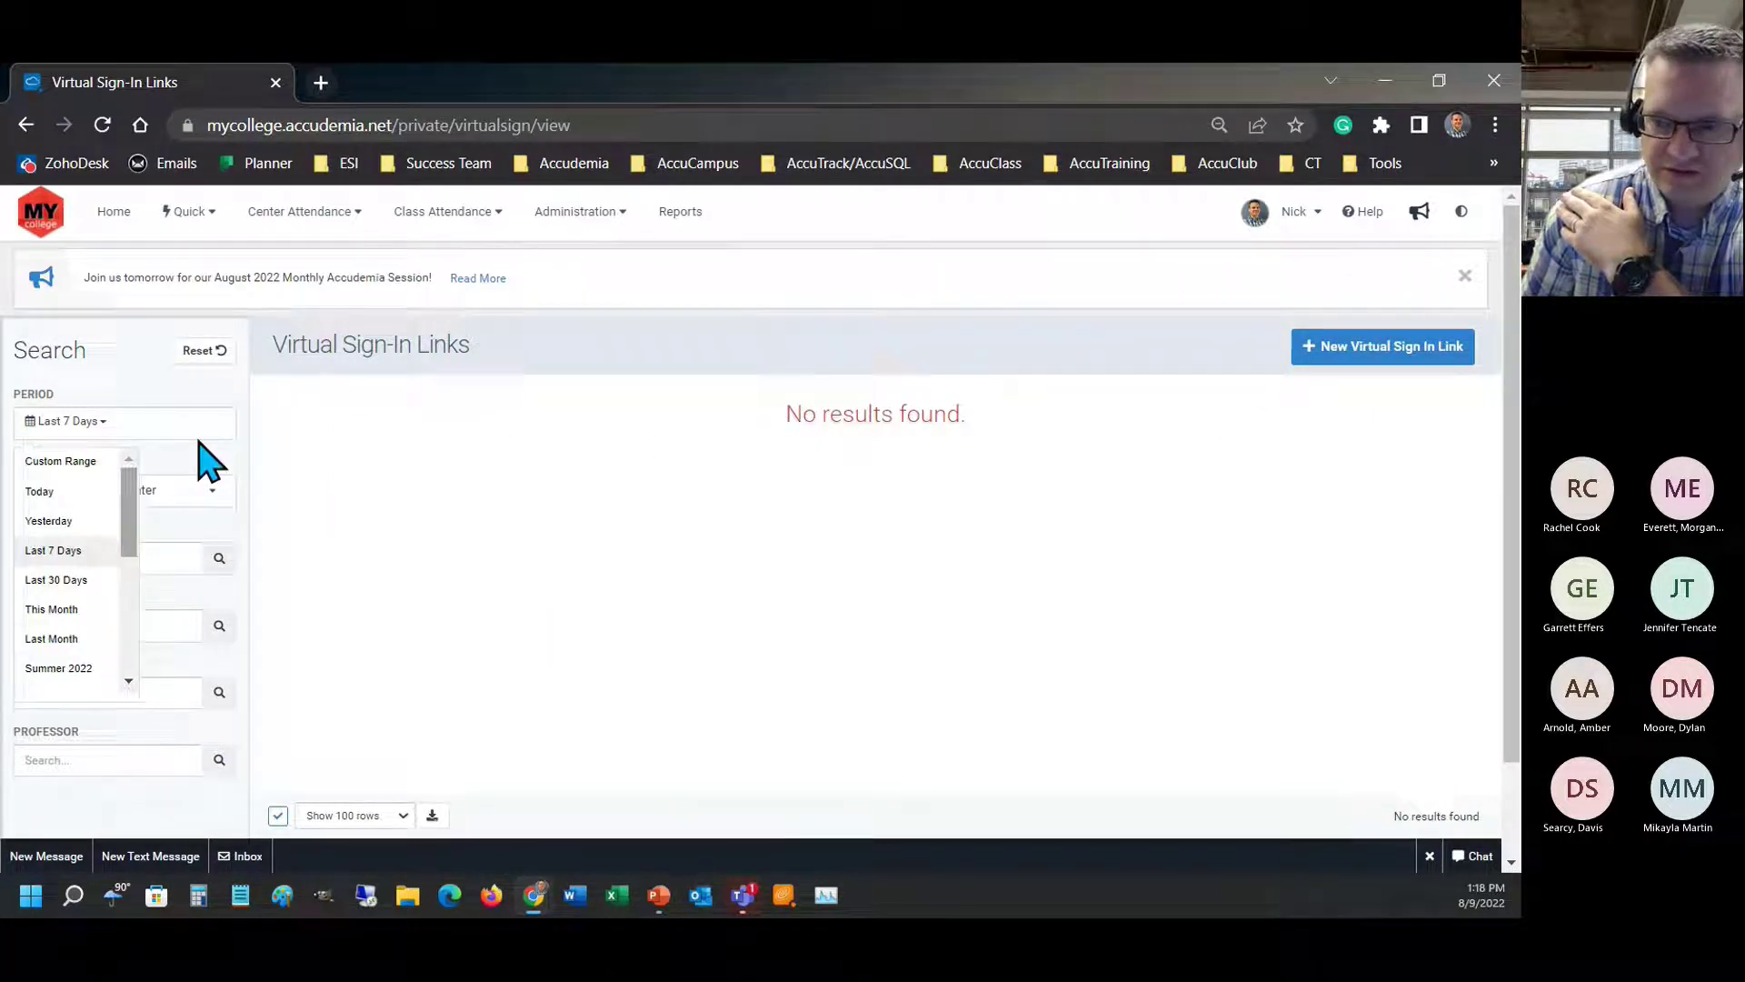
drag(127, 539, 136, 471)
click(87, 466)
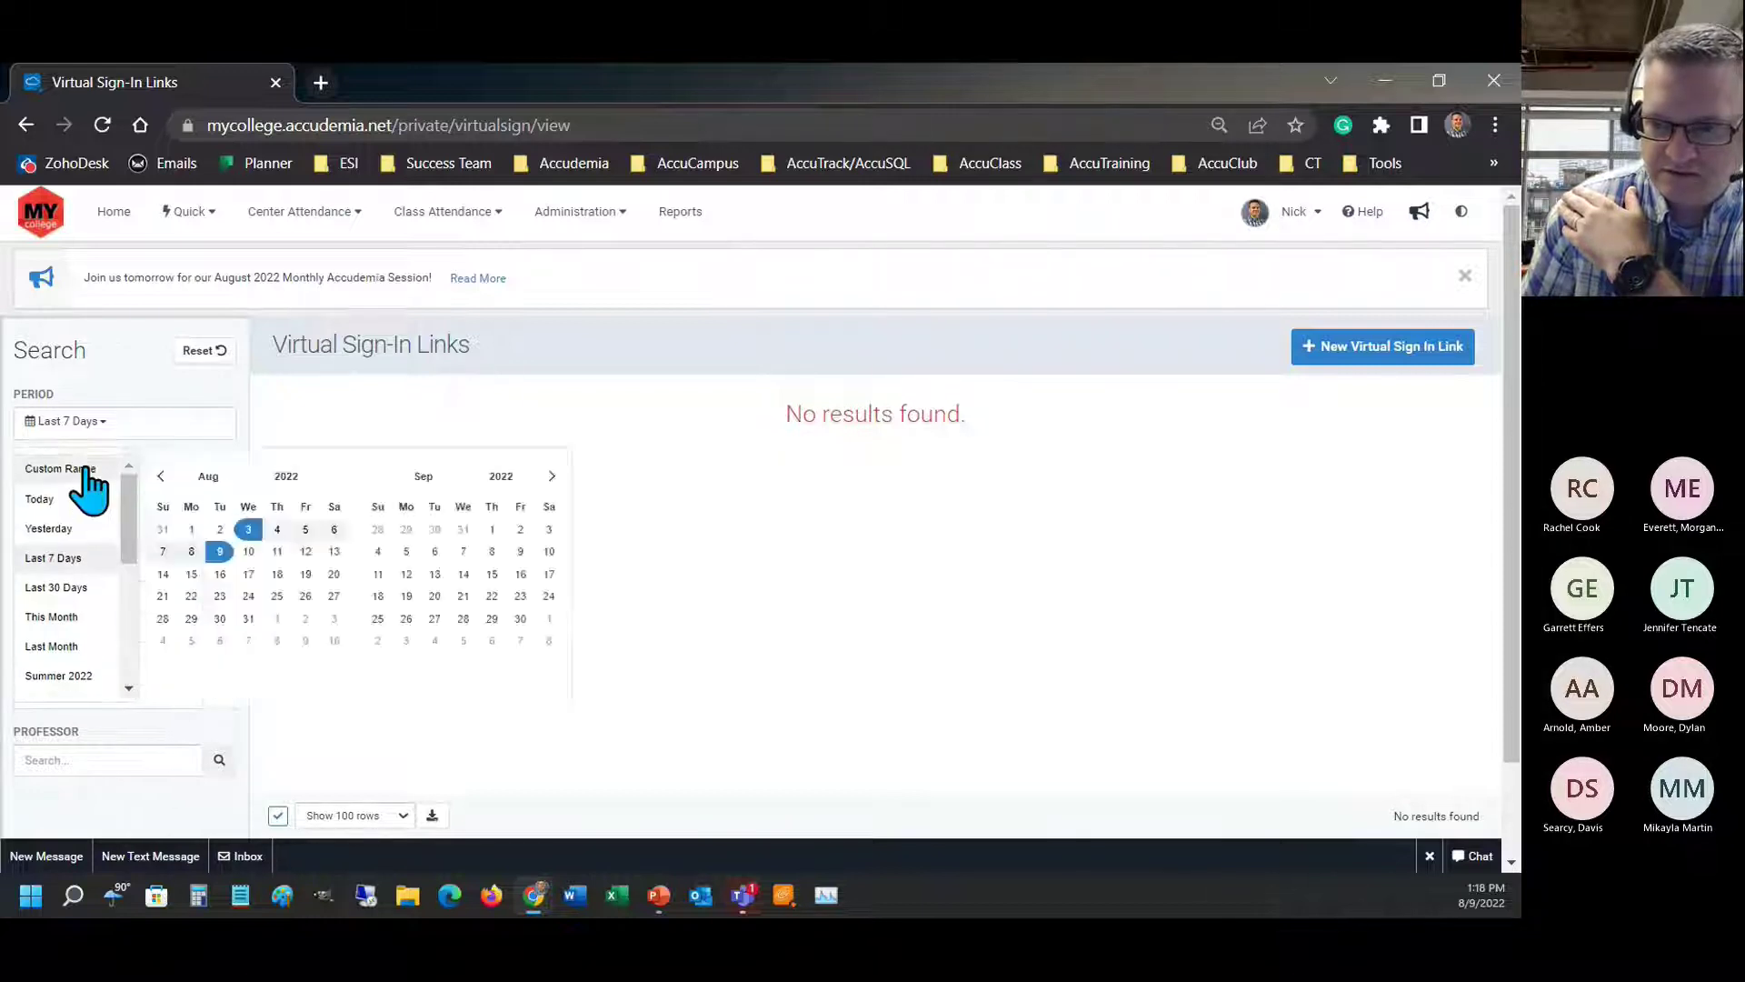
click(291, 480)
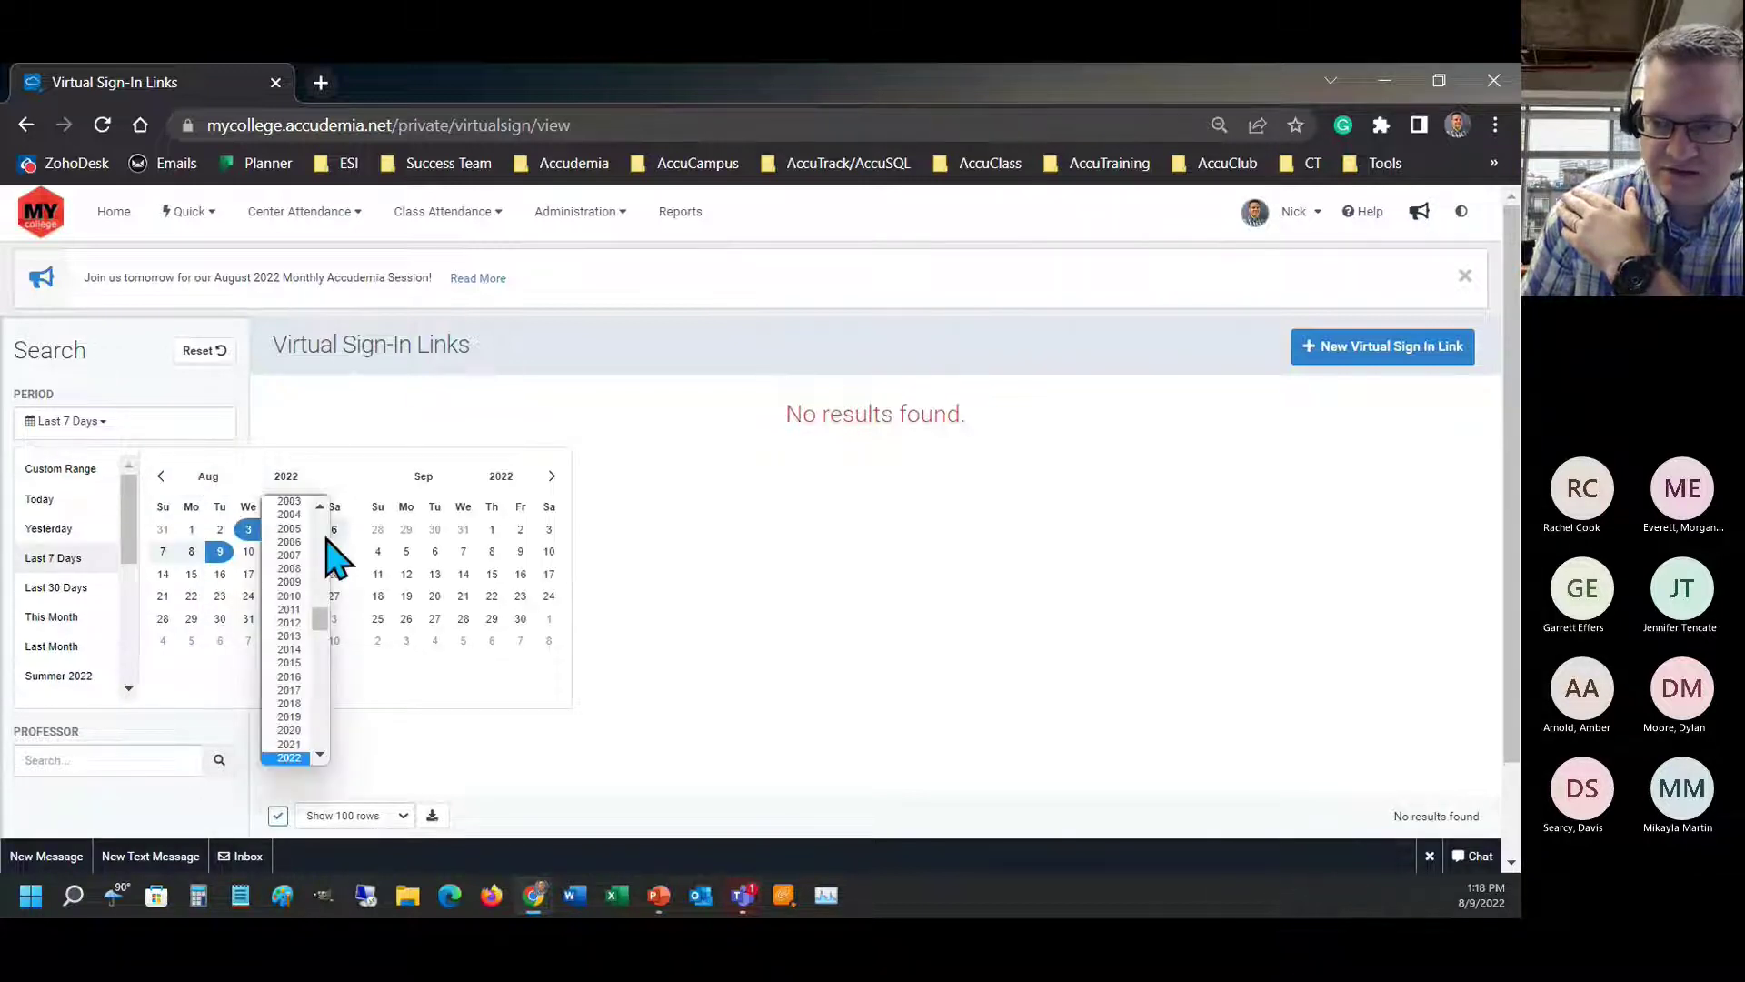
click(293, 717)
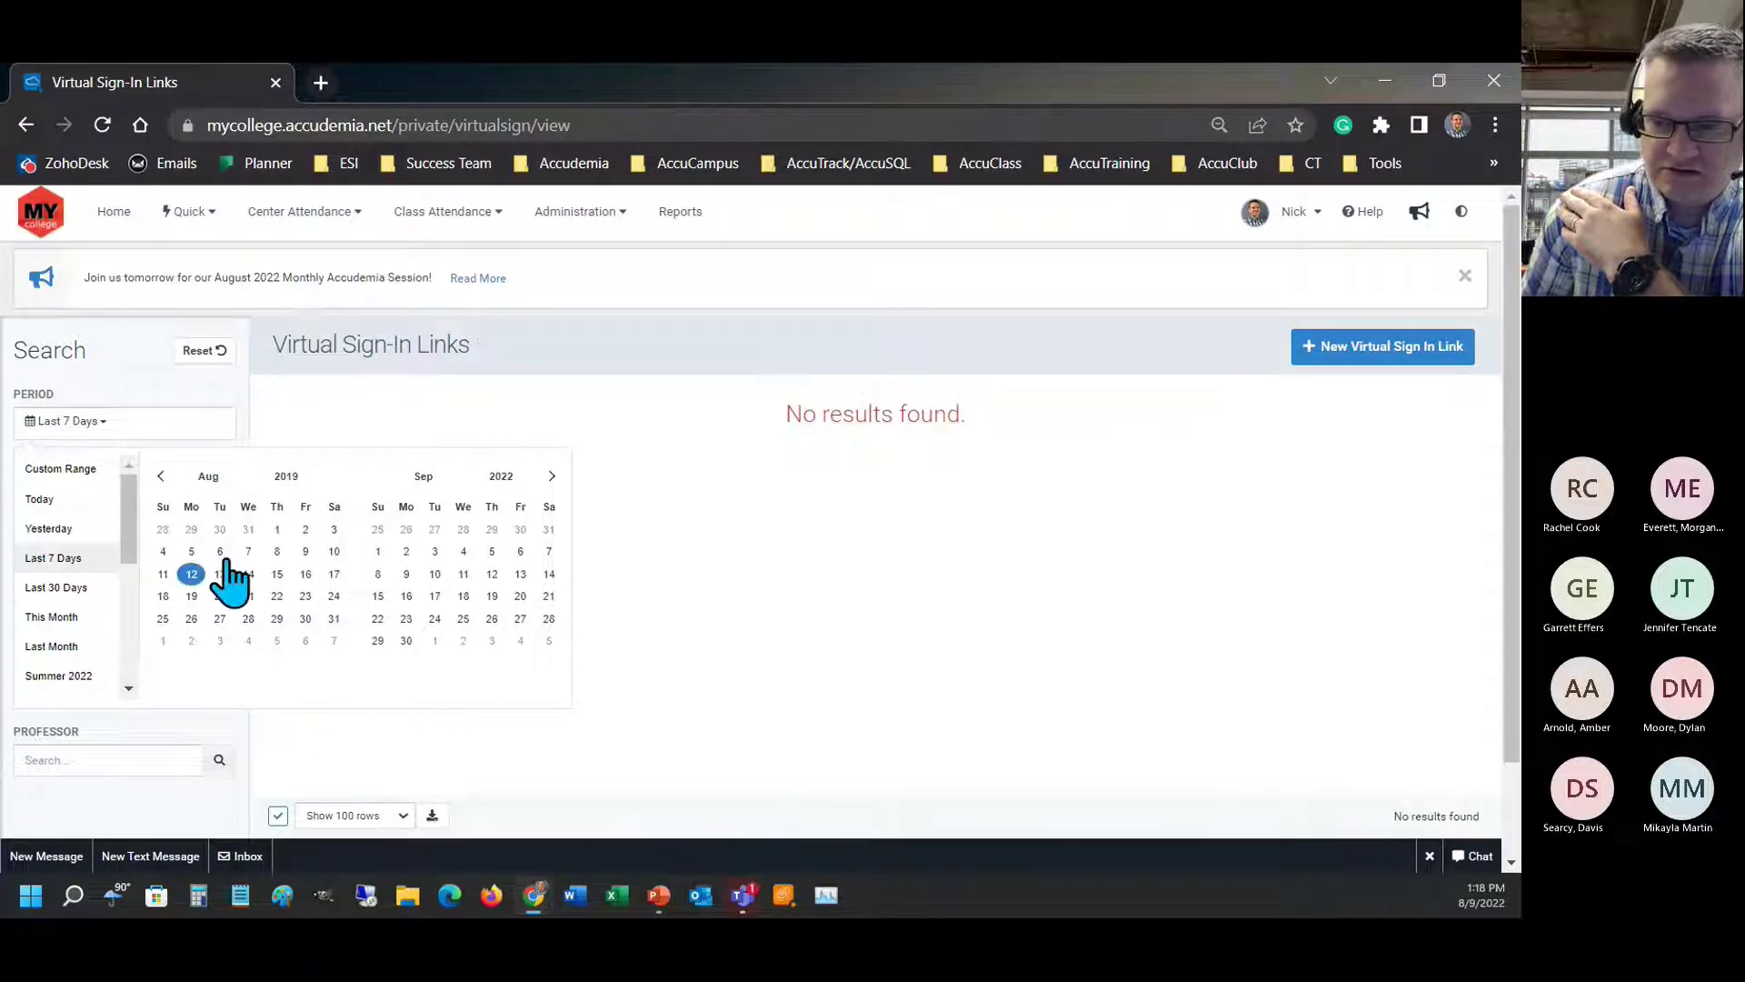
click(277, 529)
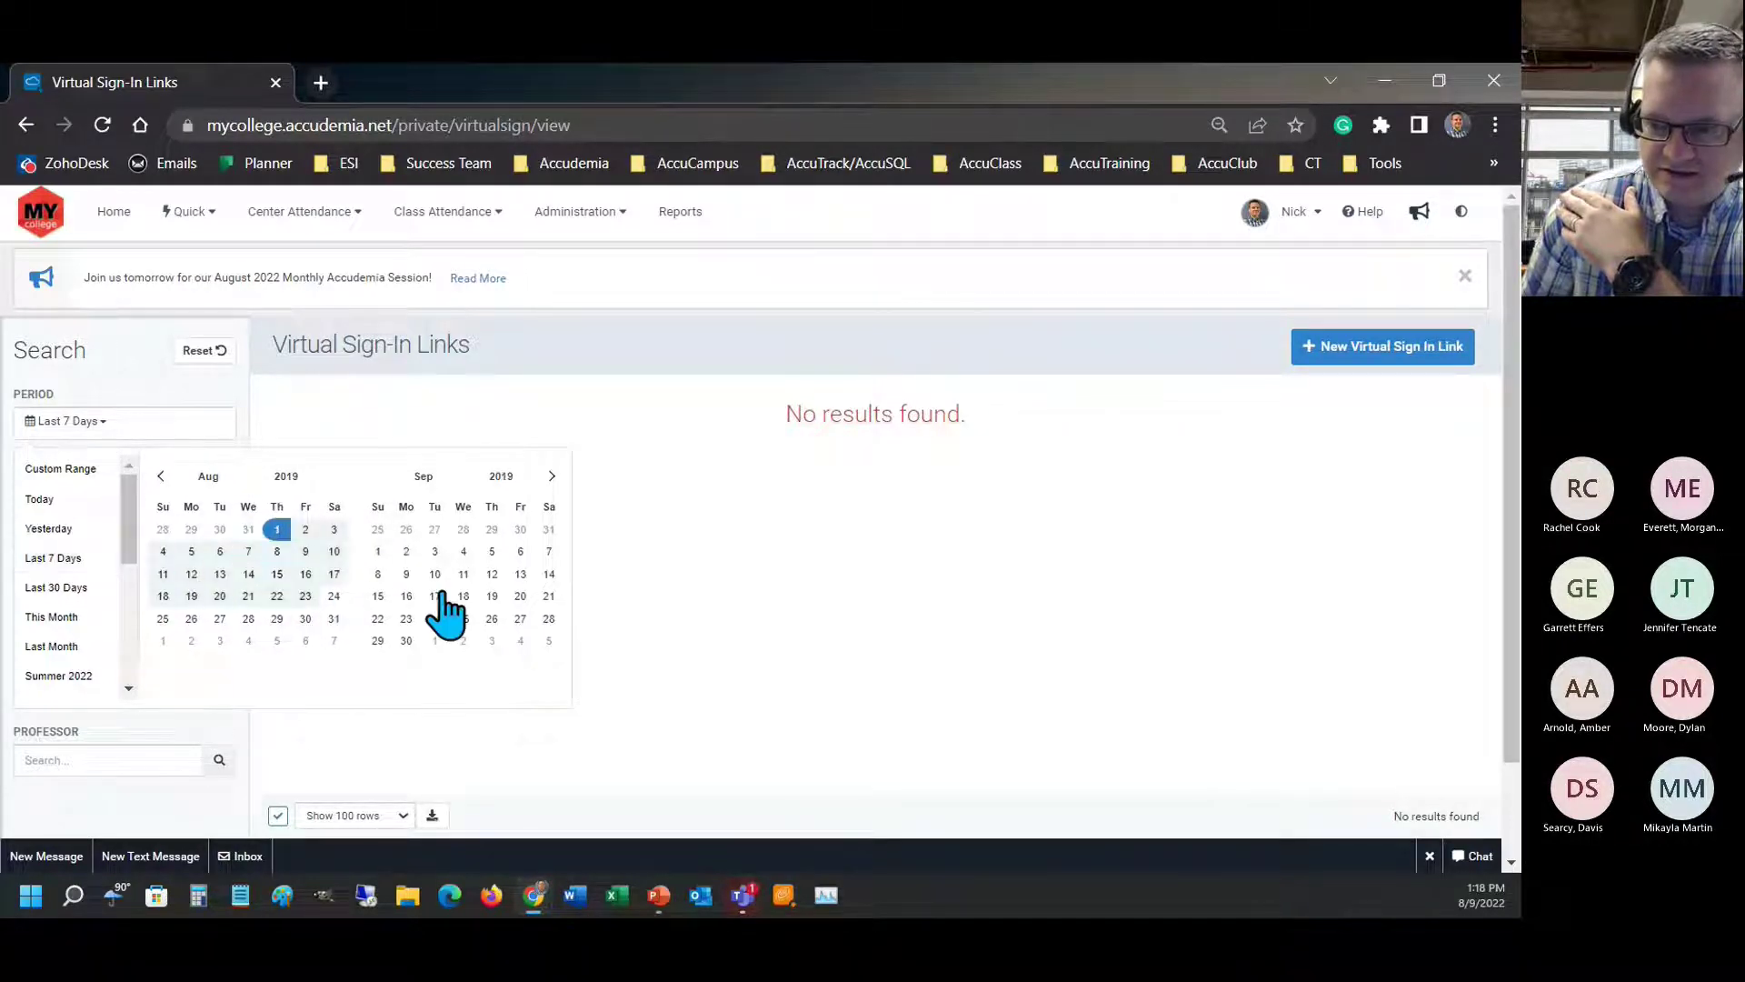
click(540, 476)
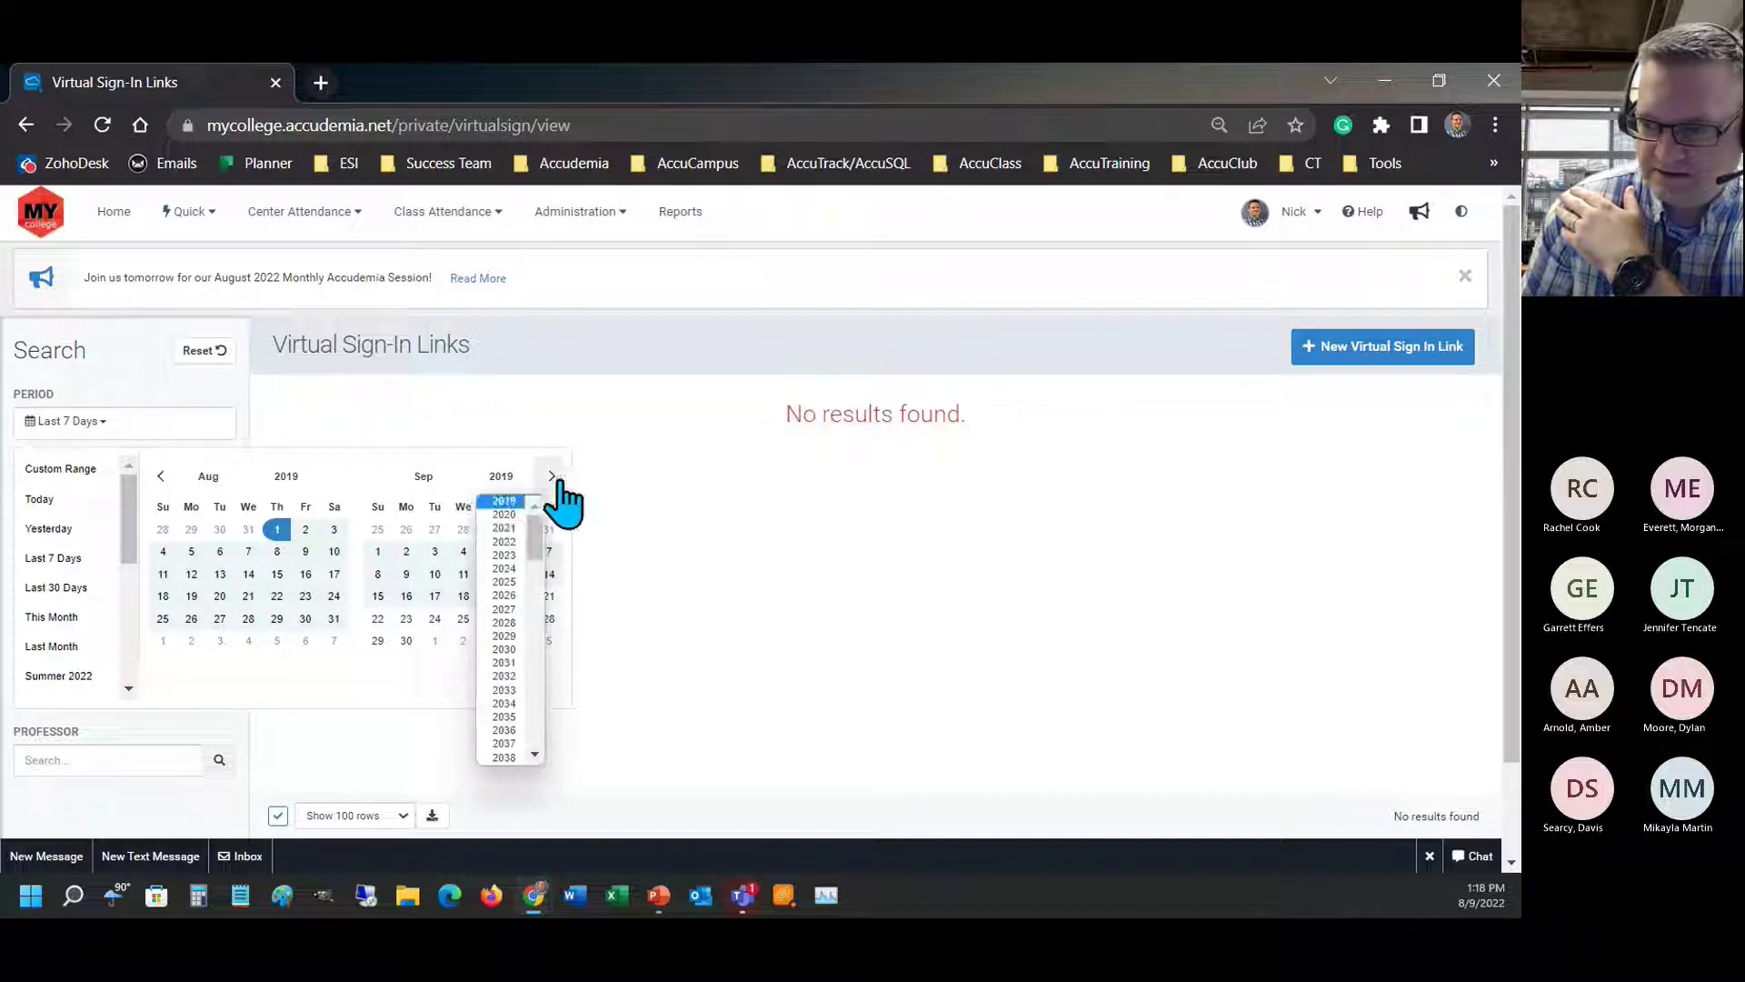
click(516, 542)
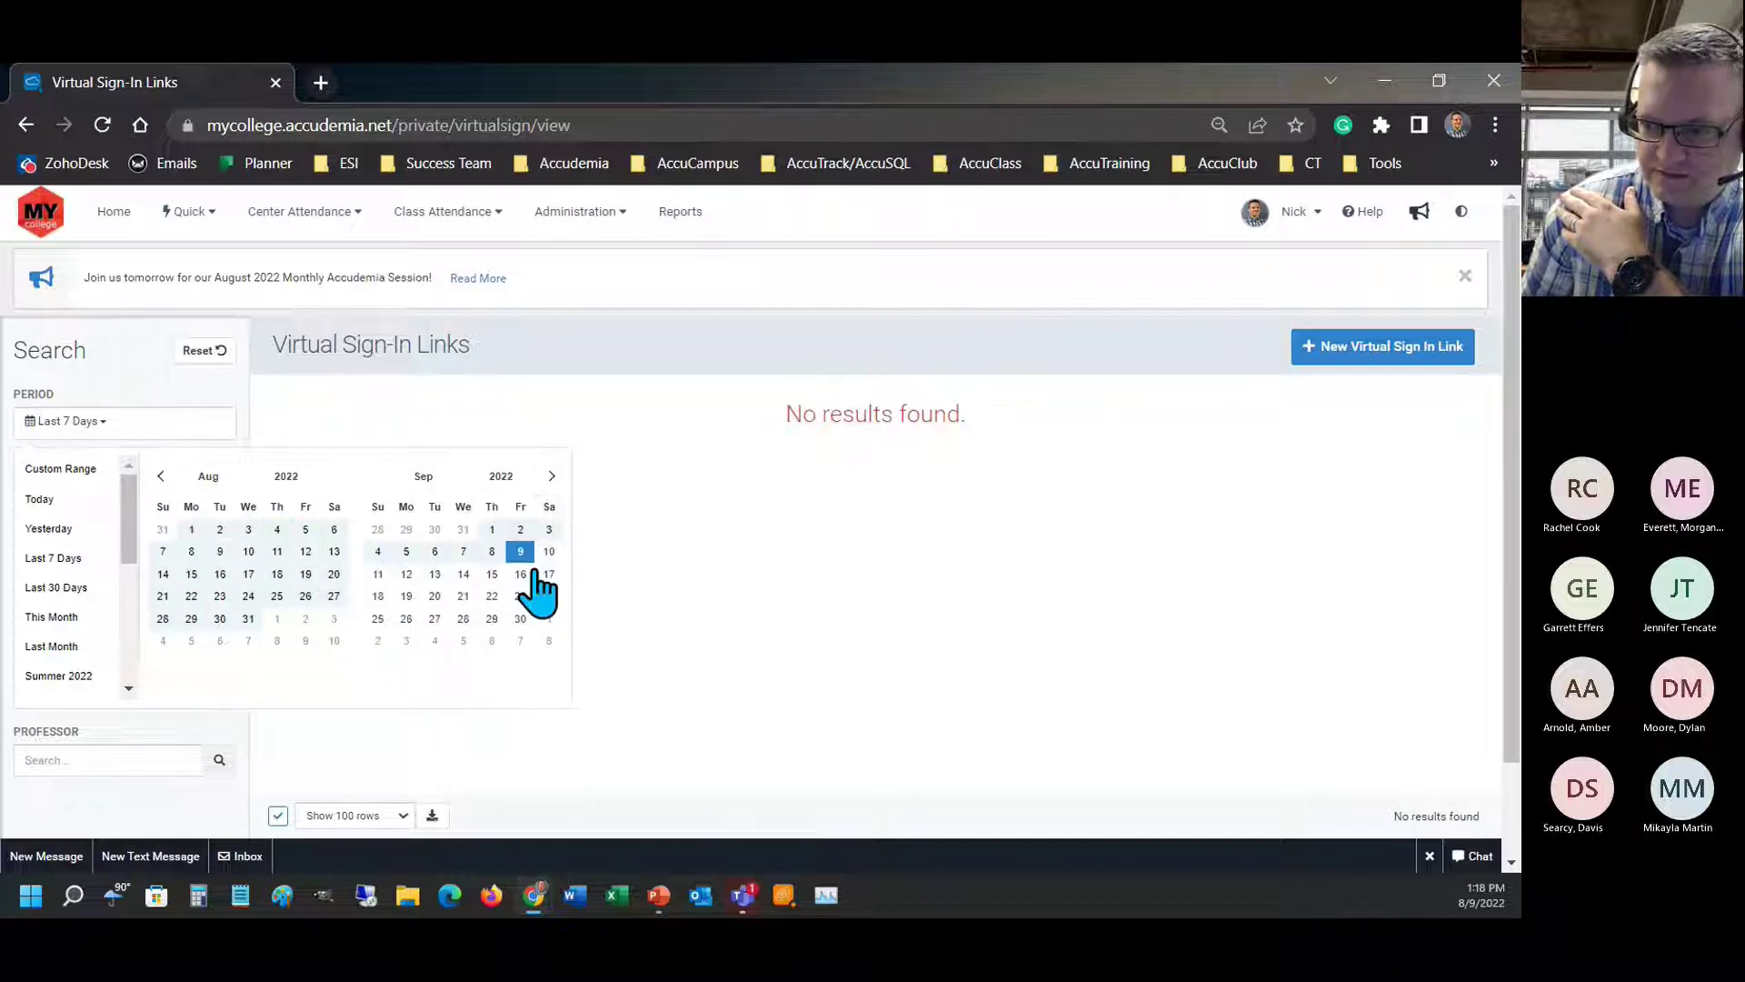
click(492, 551)
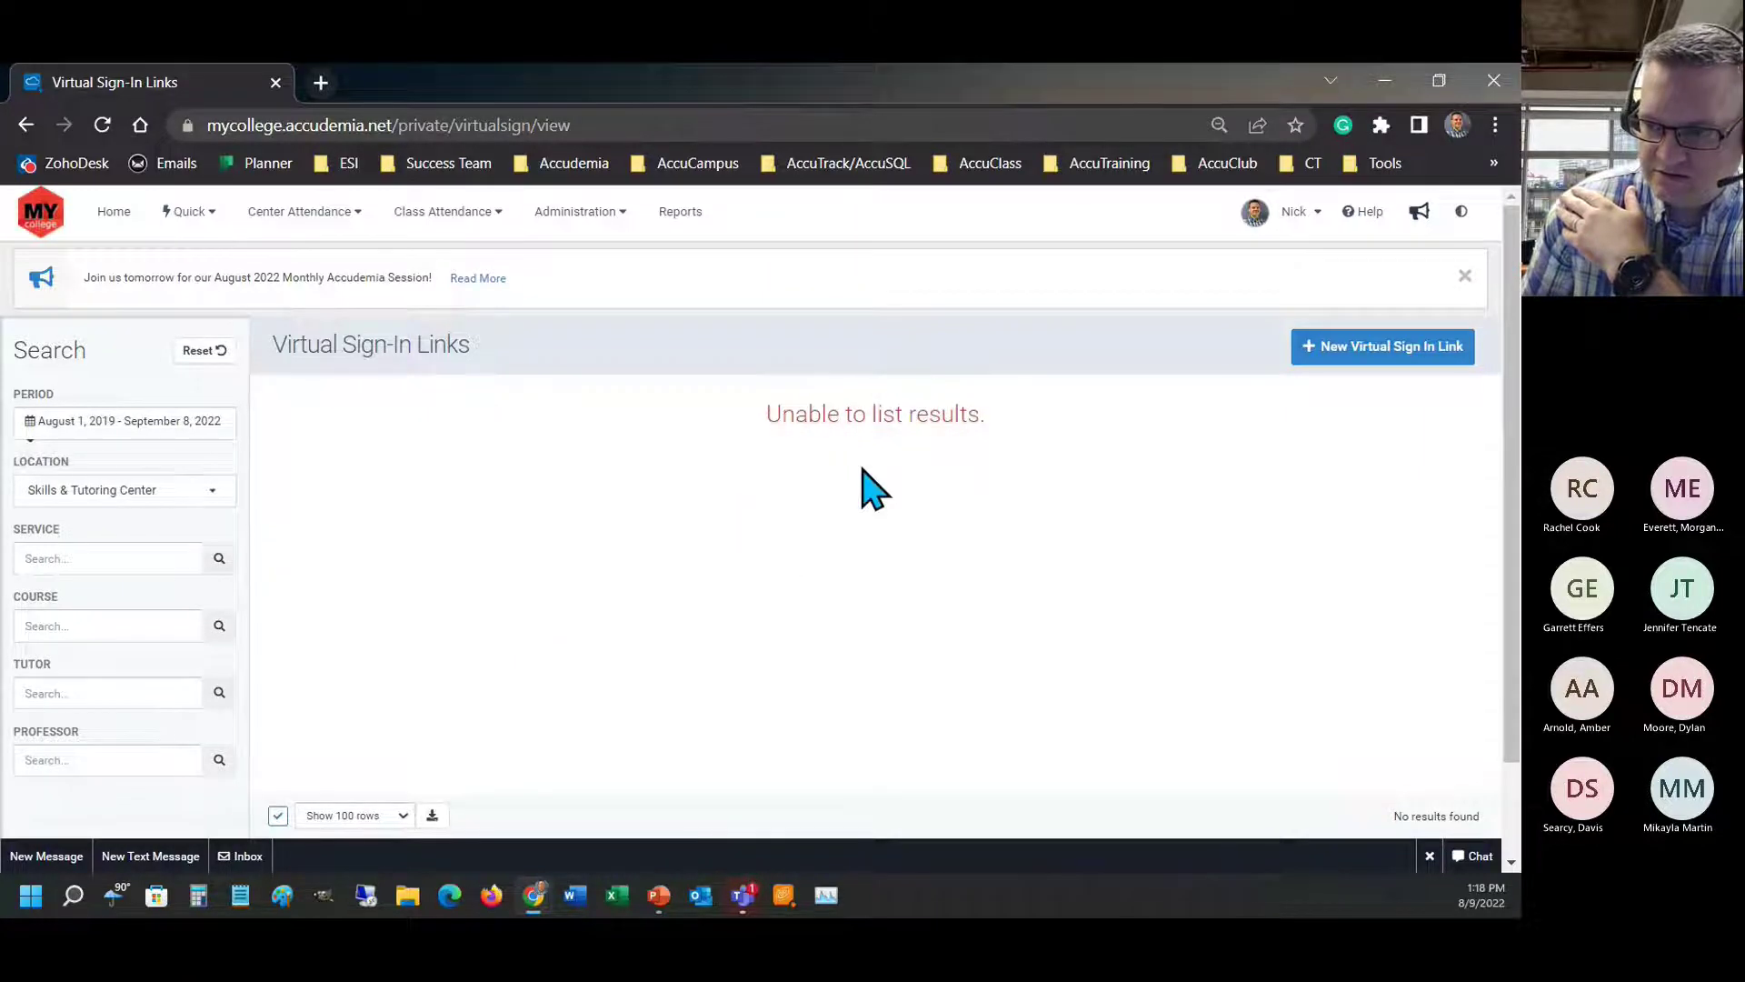
- Examine the results area and the available location filter choices, keeping Skills & Tutoring Center selected
drag(796, 414, 1032, 417)
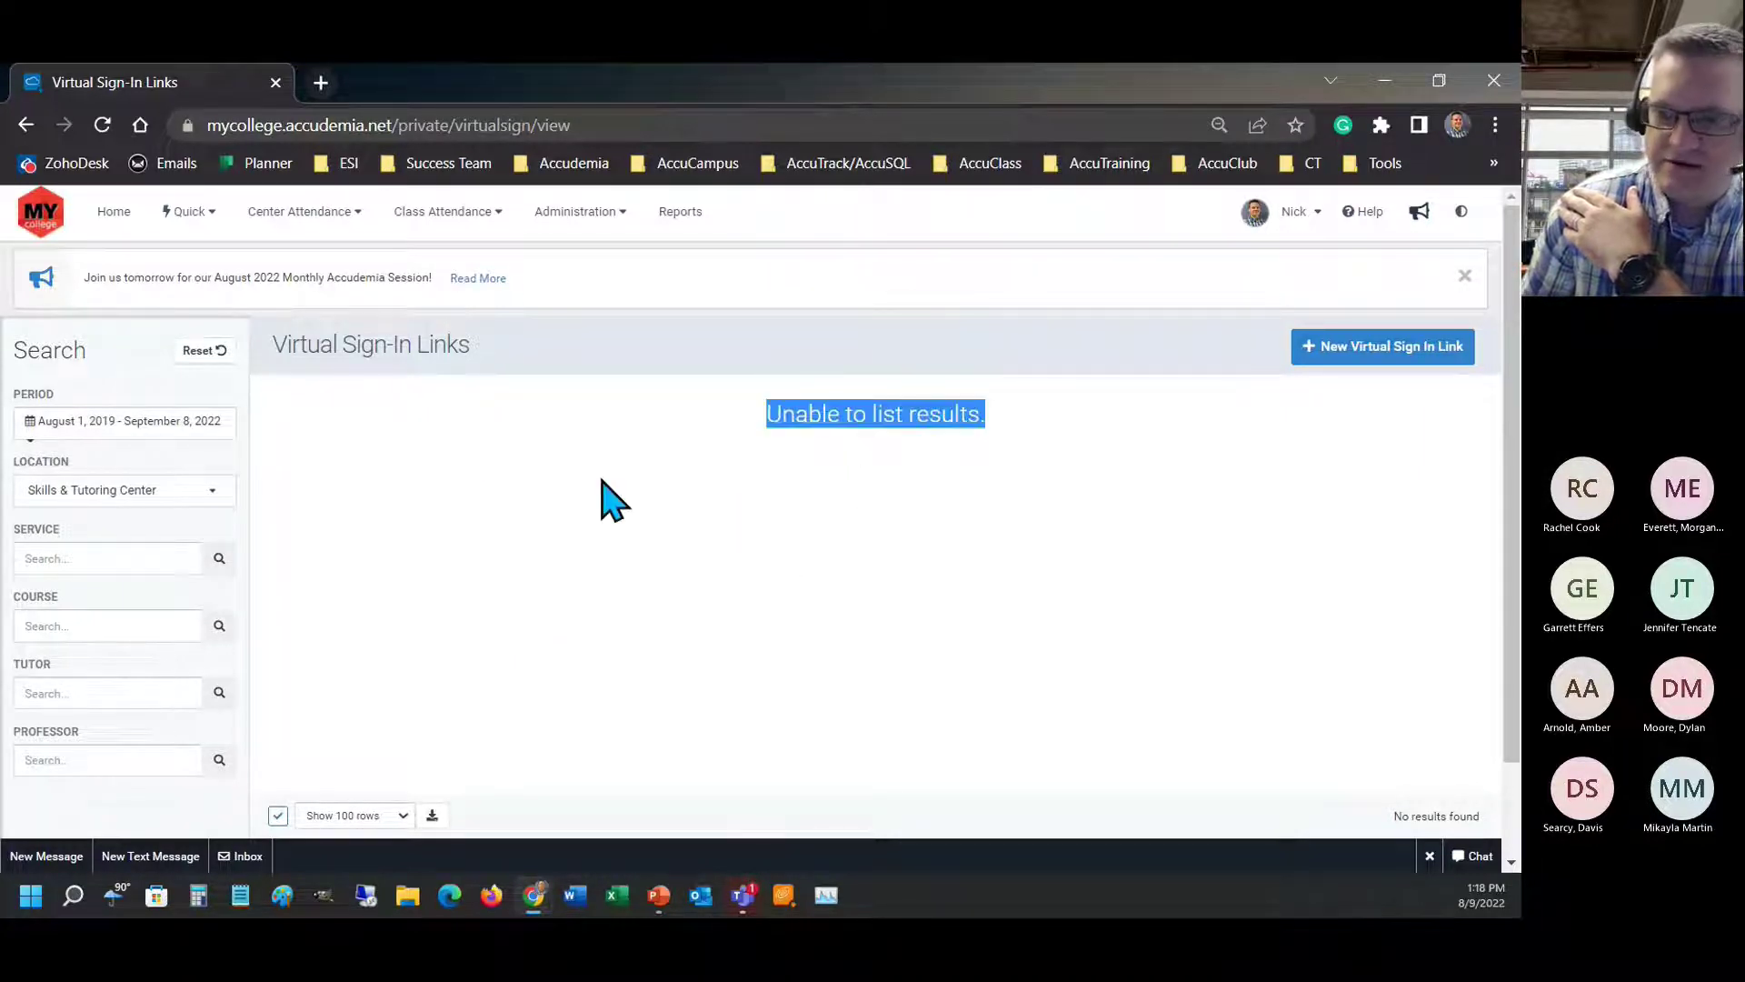
click(292, 479)
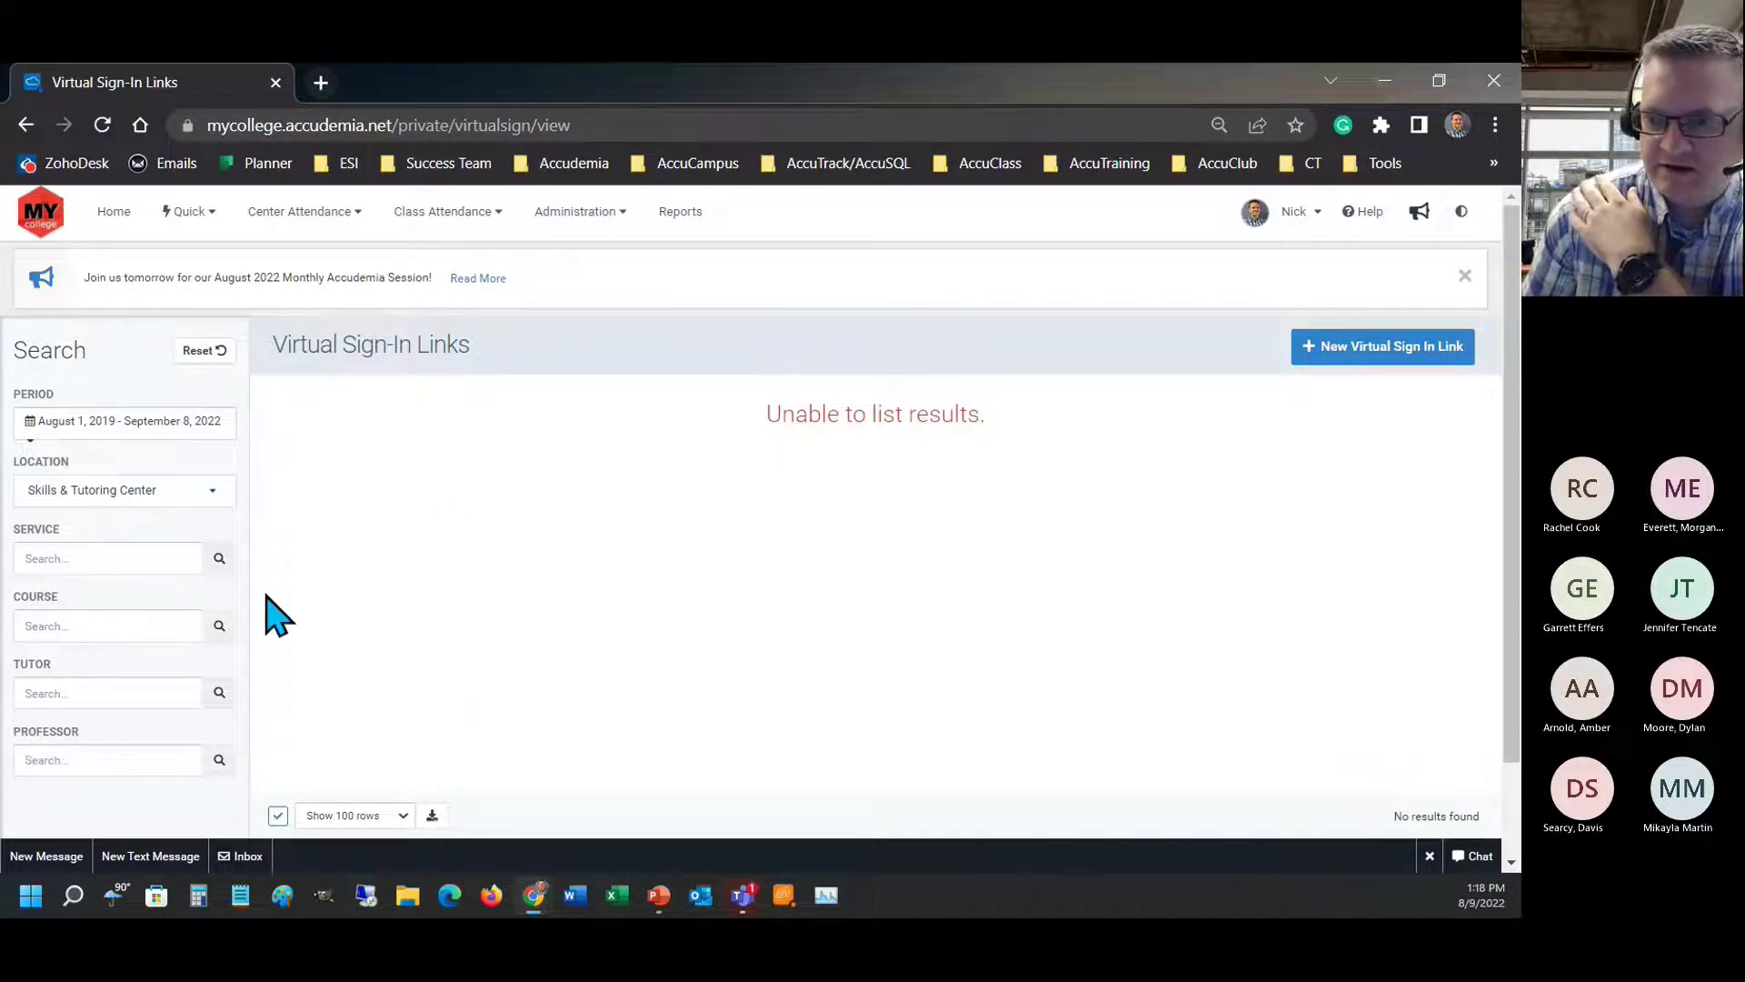
click(127, 500)
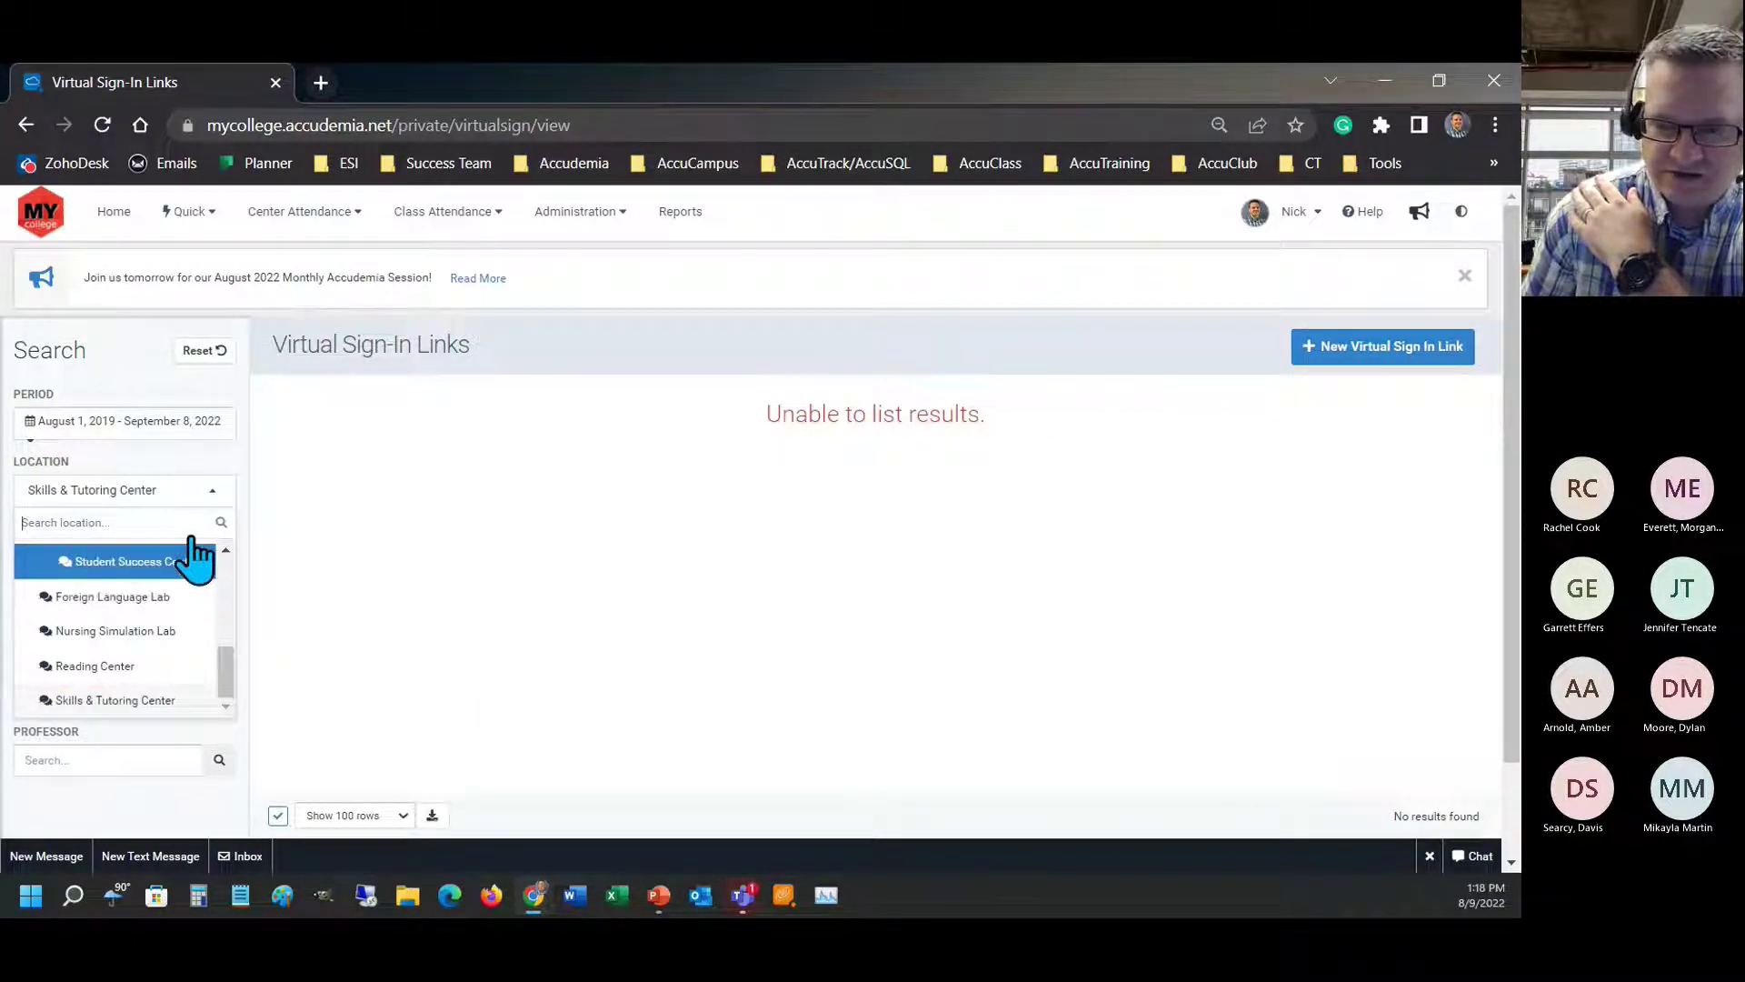
click(213, 489)
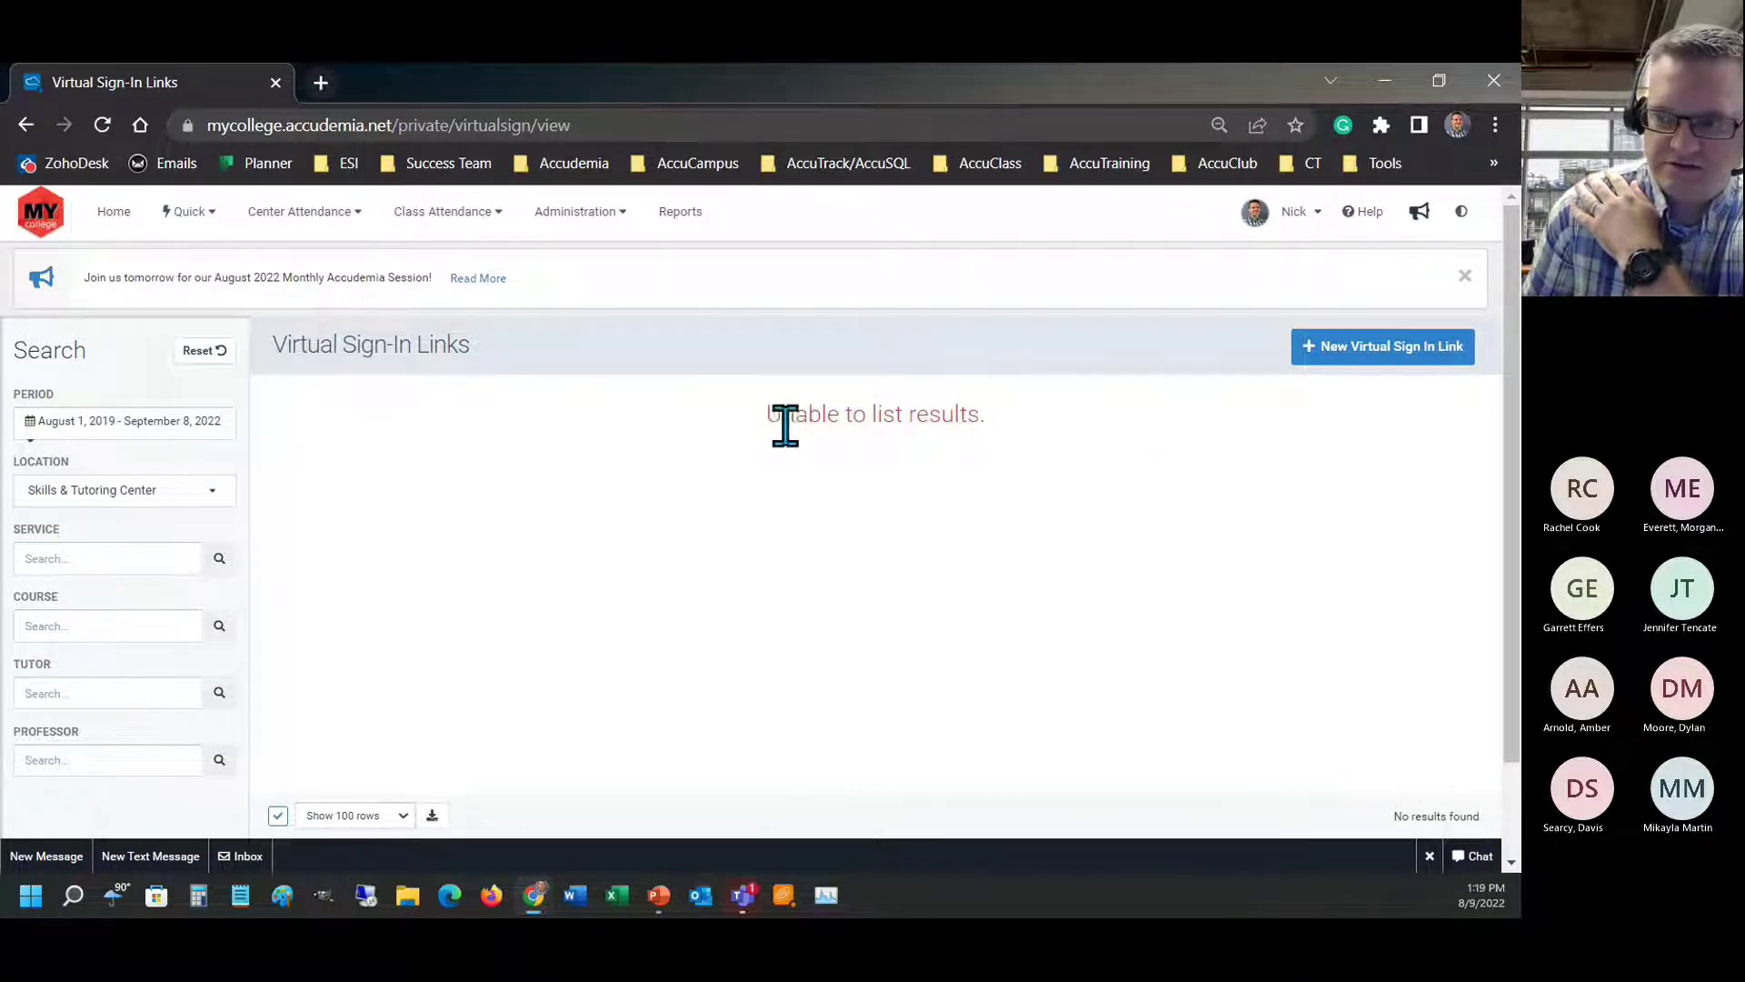
drag(768, 423, 1065, 424)
click(943, 421)
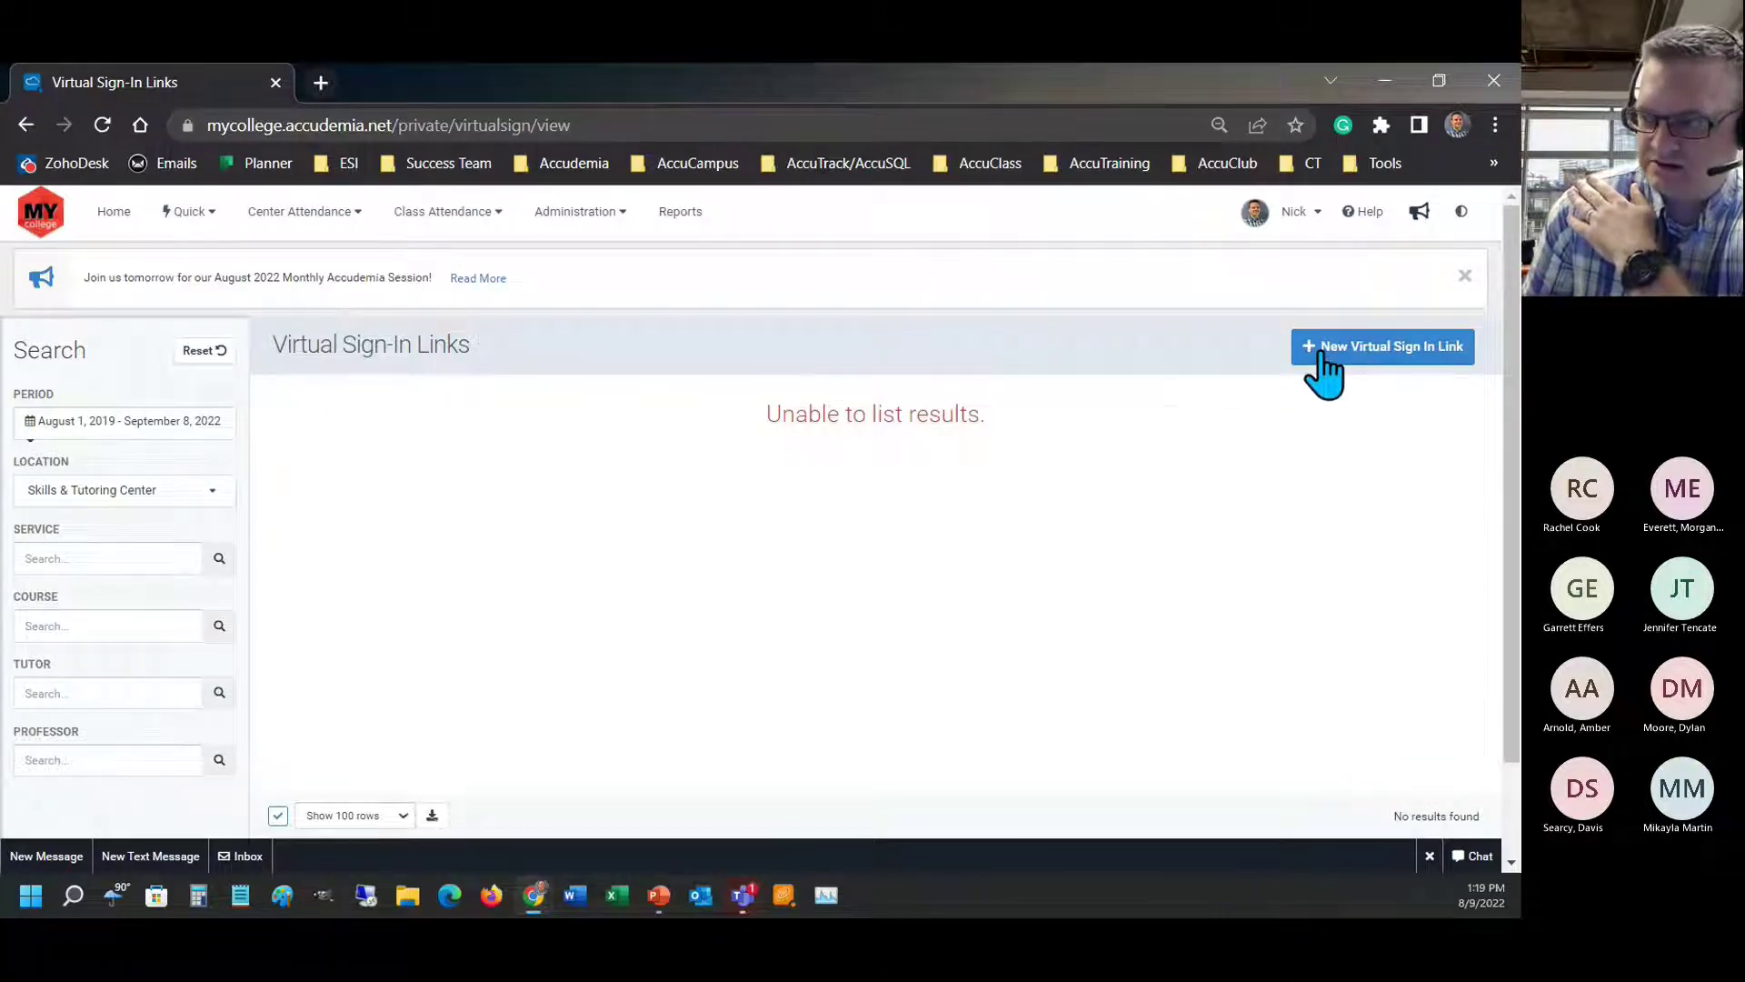
- Start a new virtual sign-in link and choose Skills & Tutoring Center as its center
click(1383, 357)
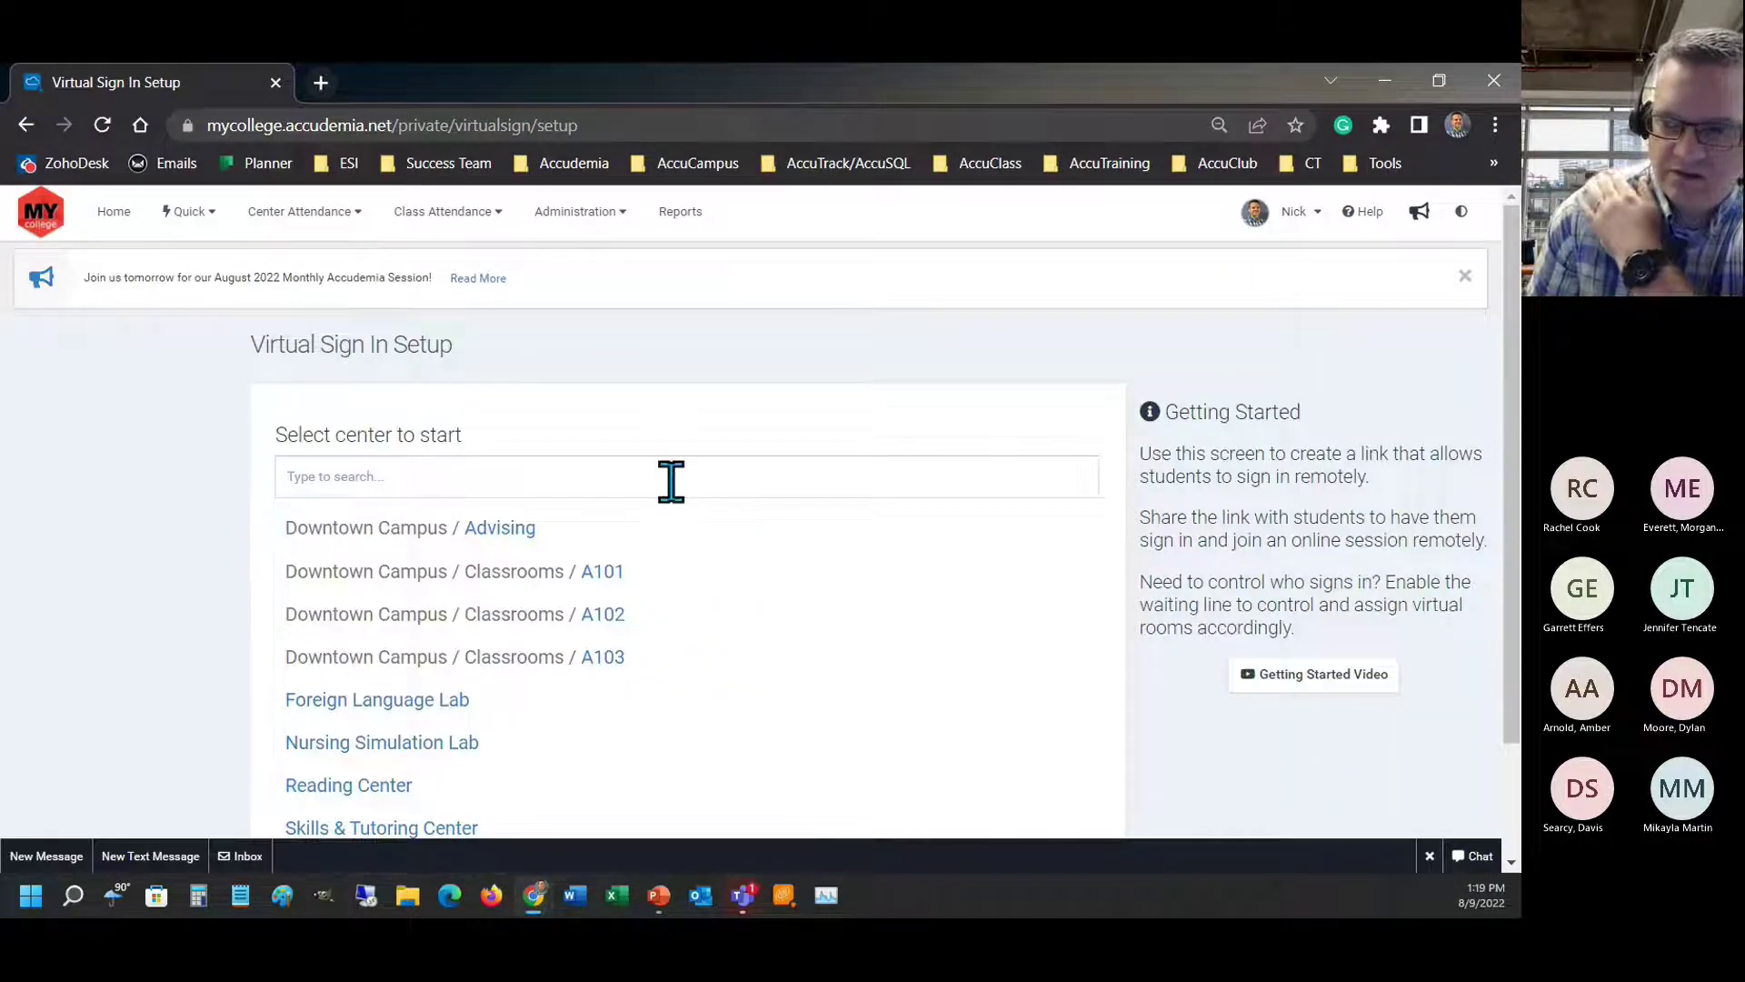
scroll(382, 545, down, 2)
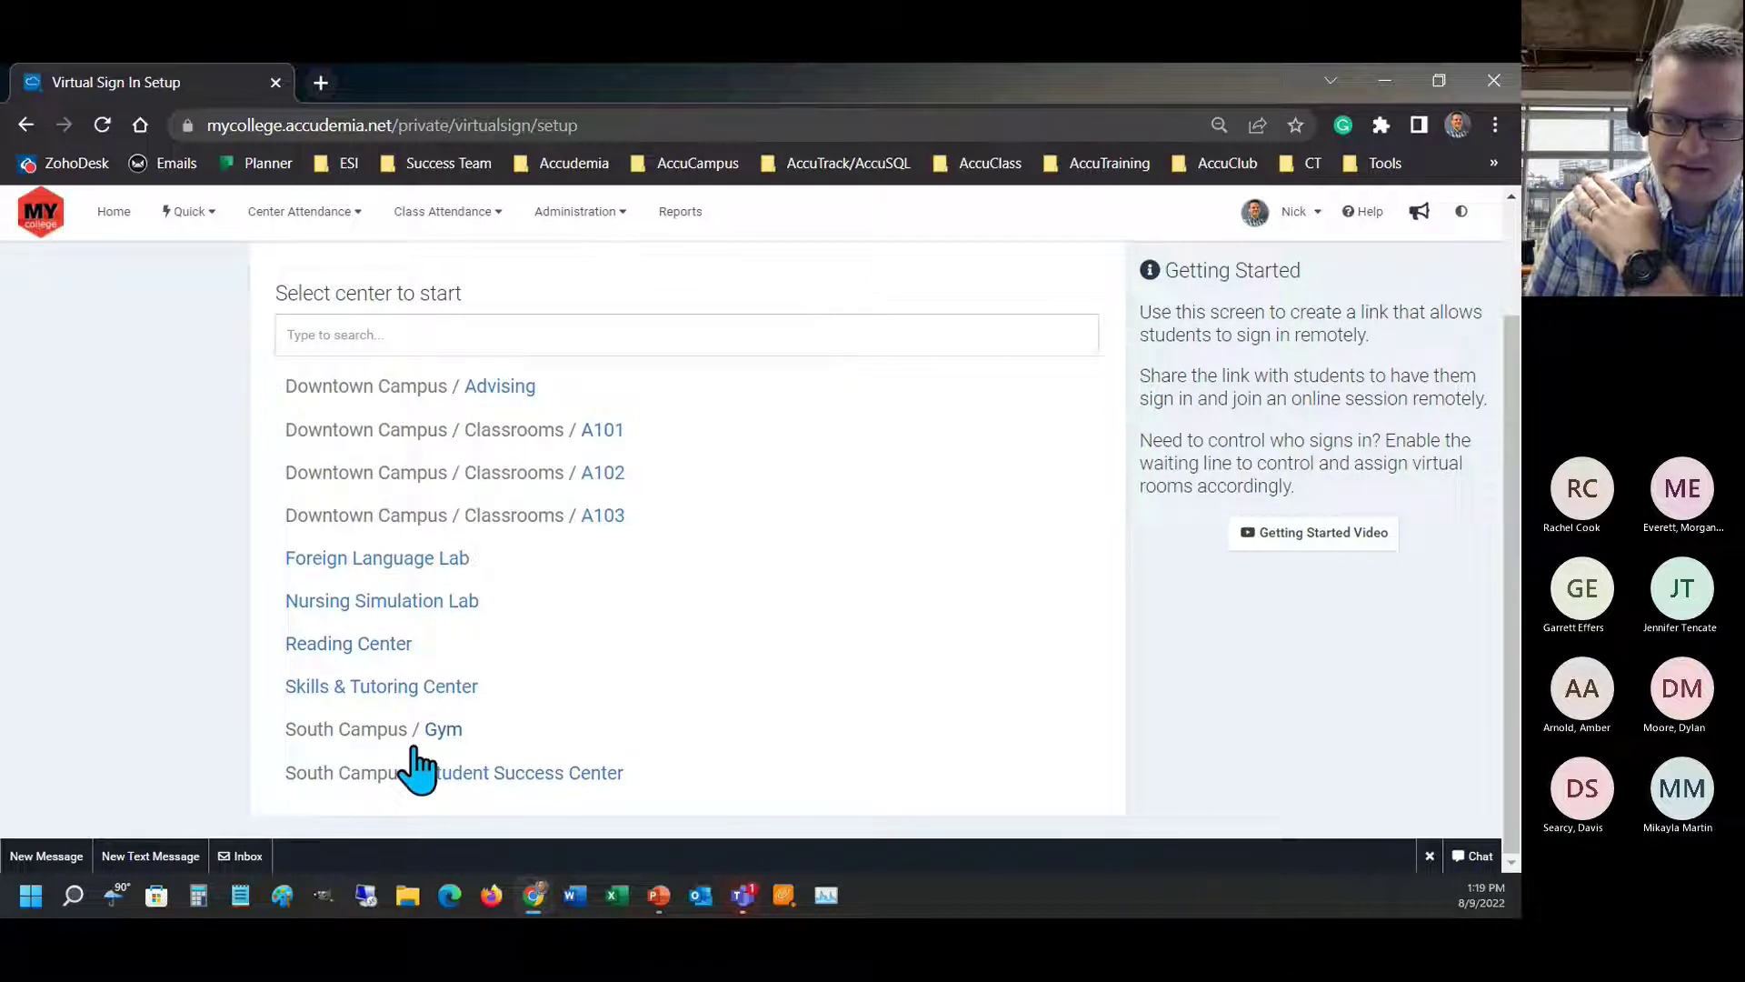
scroll(409, 468, up, 2)
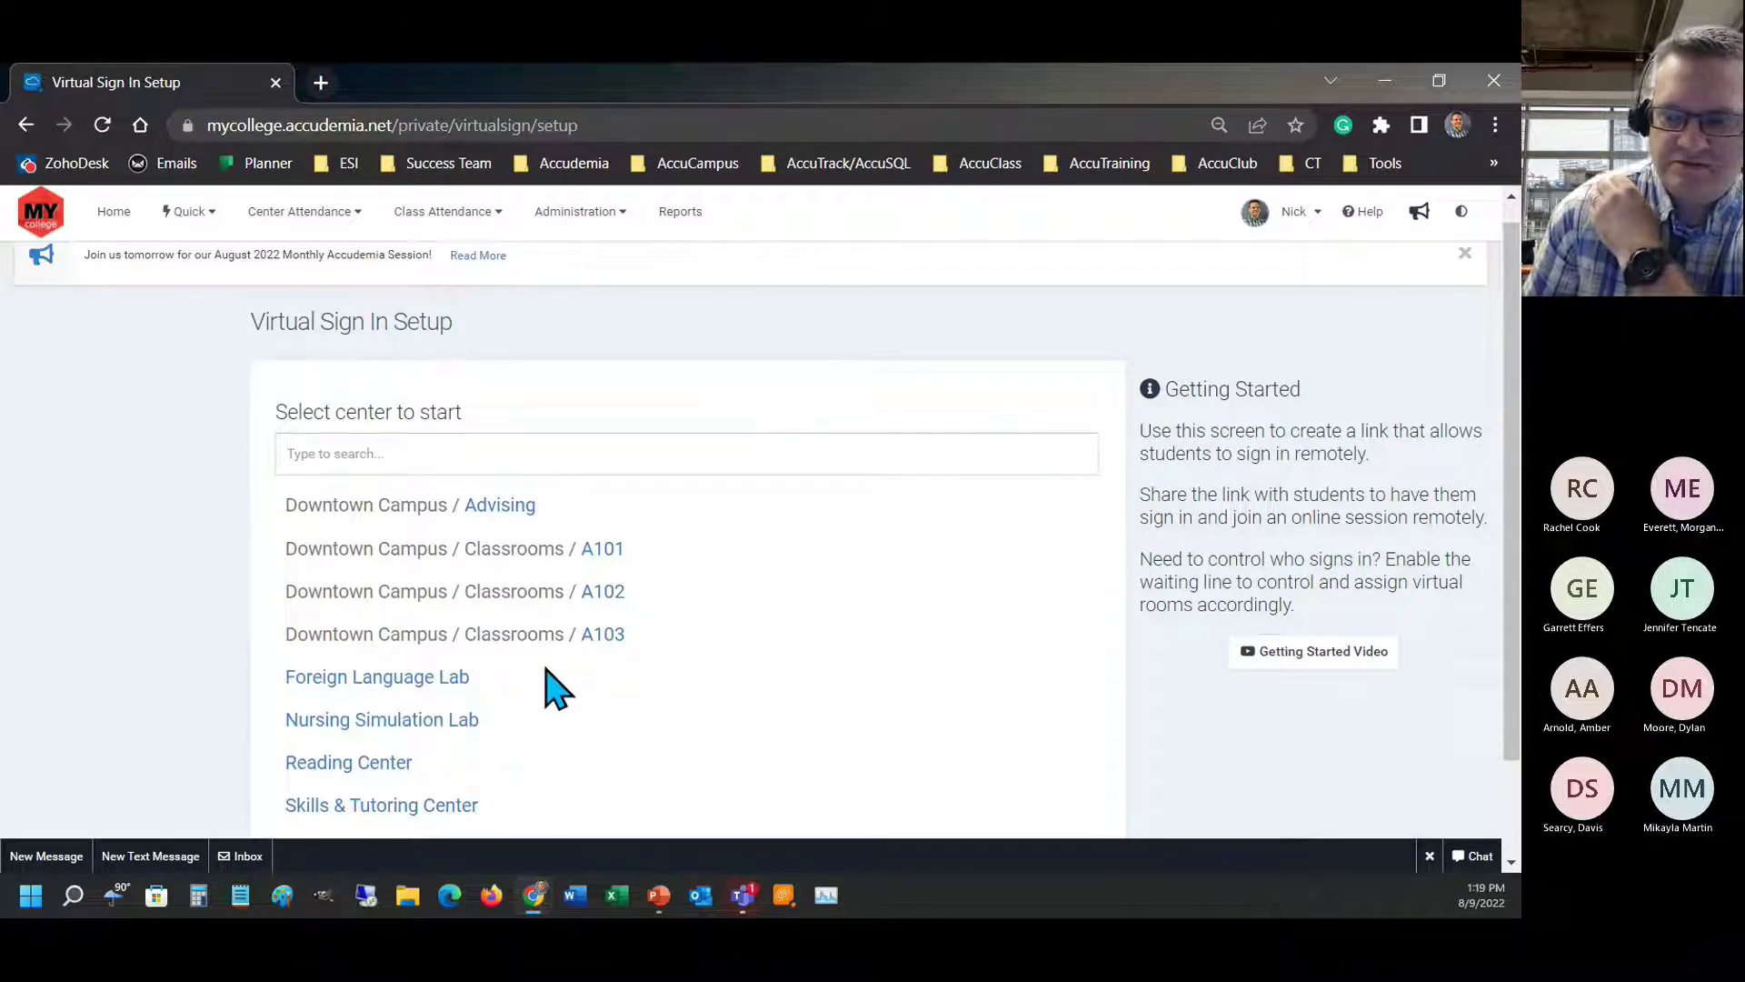
scroll(602, 709, down, 2)
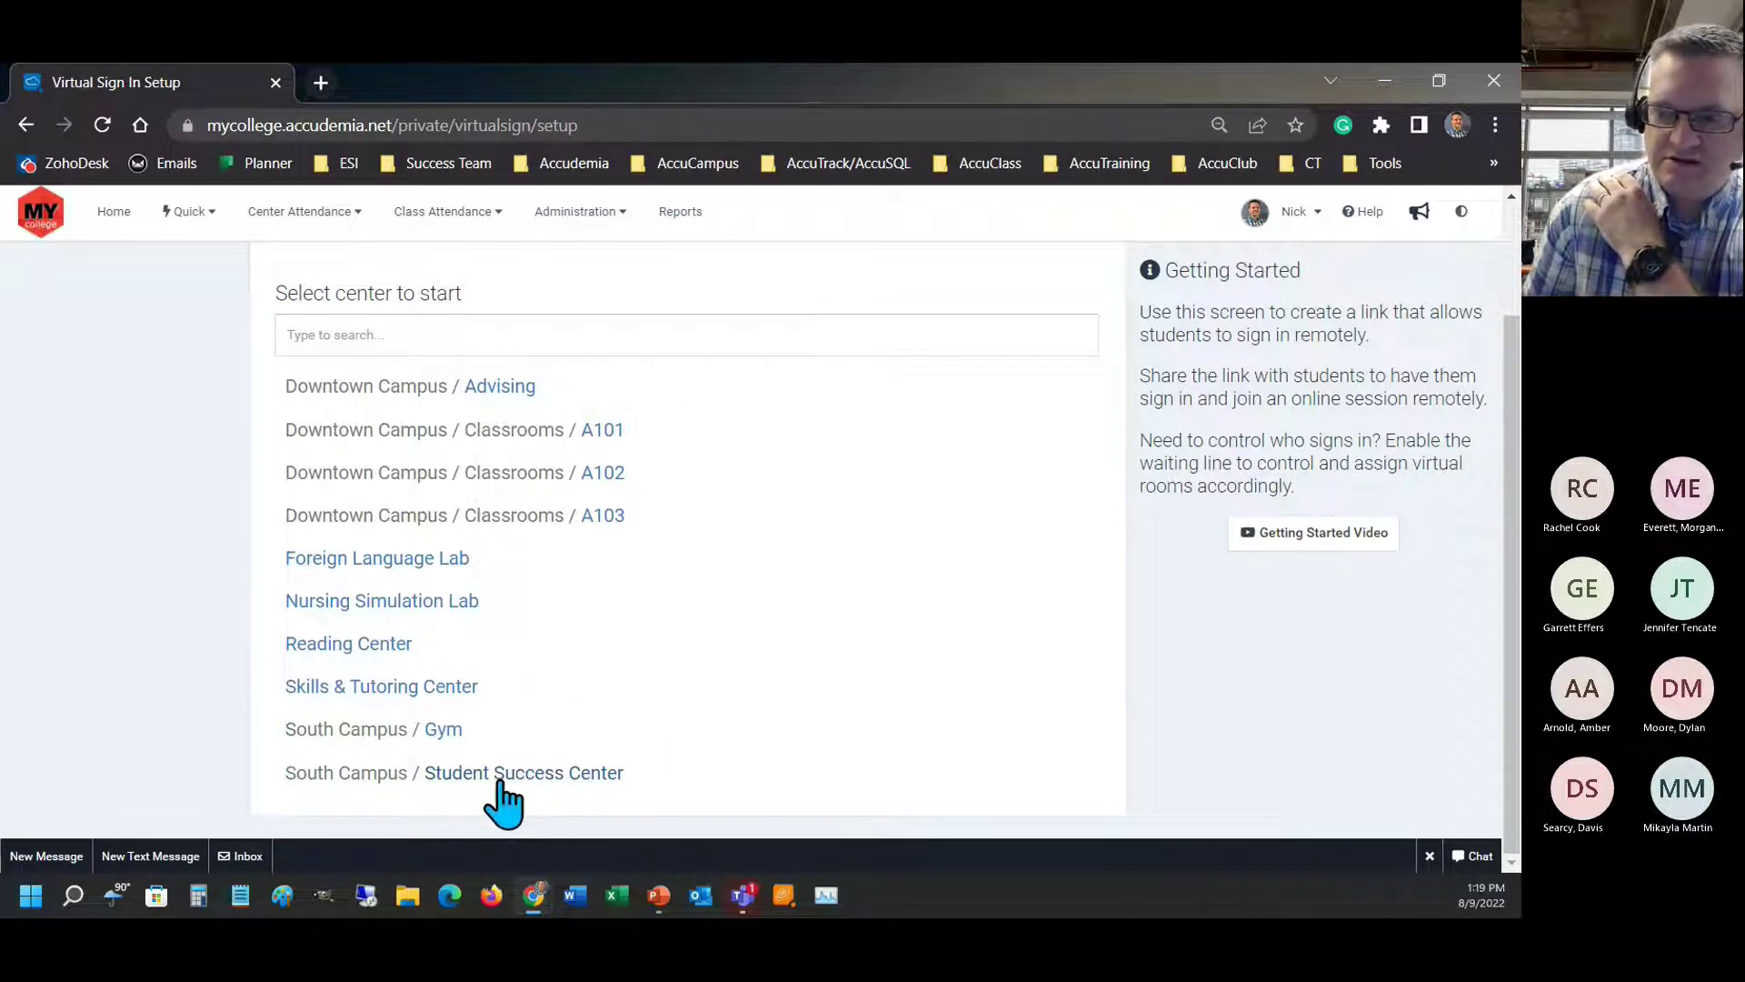
click(439, 718)
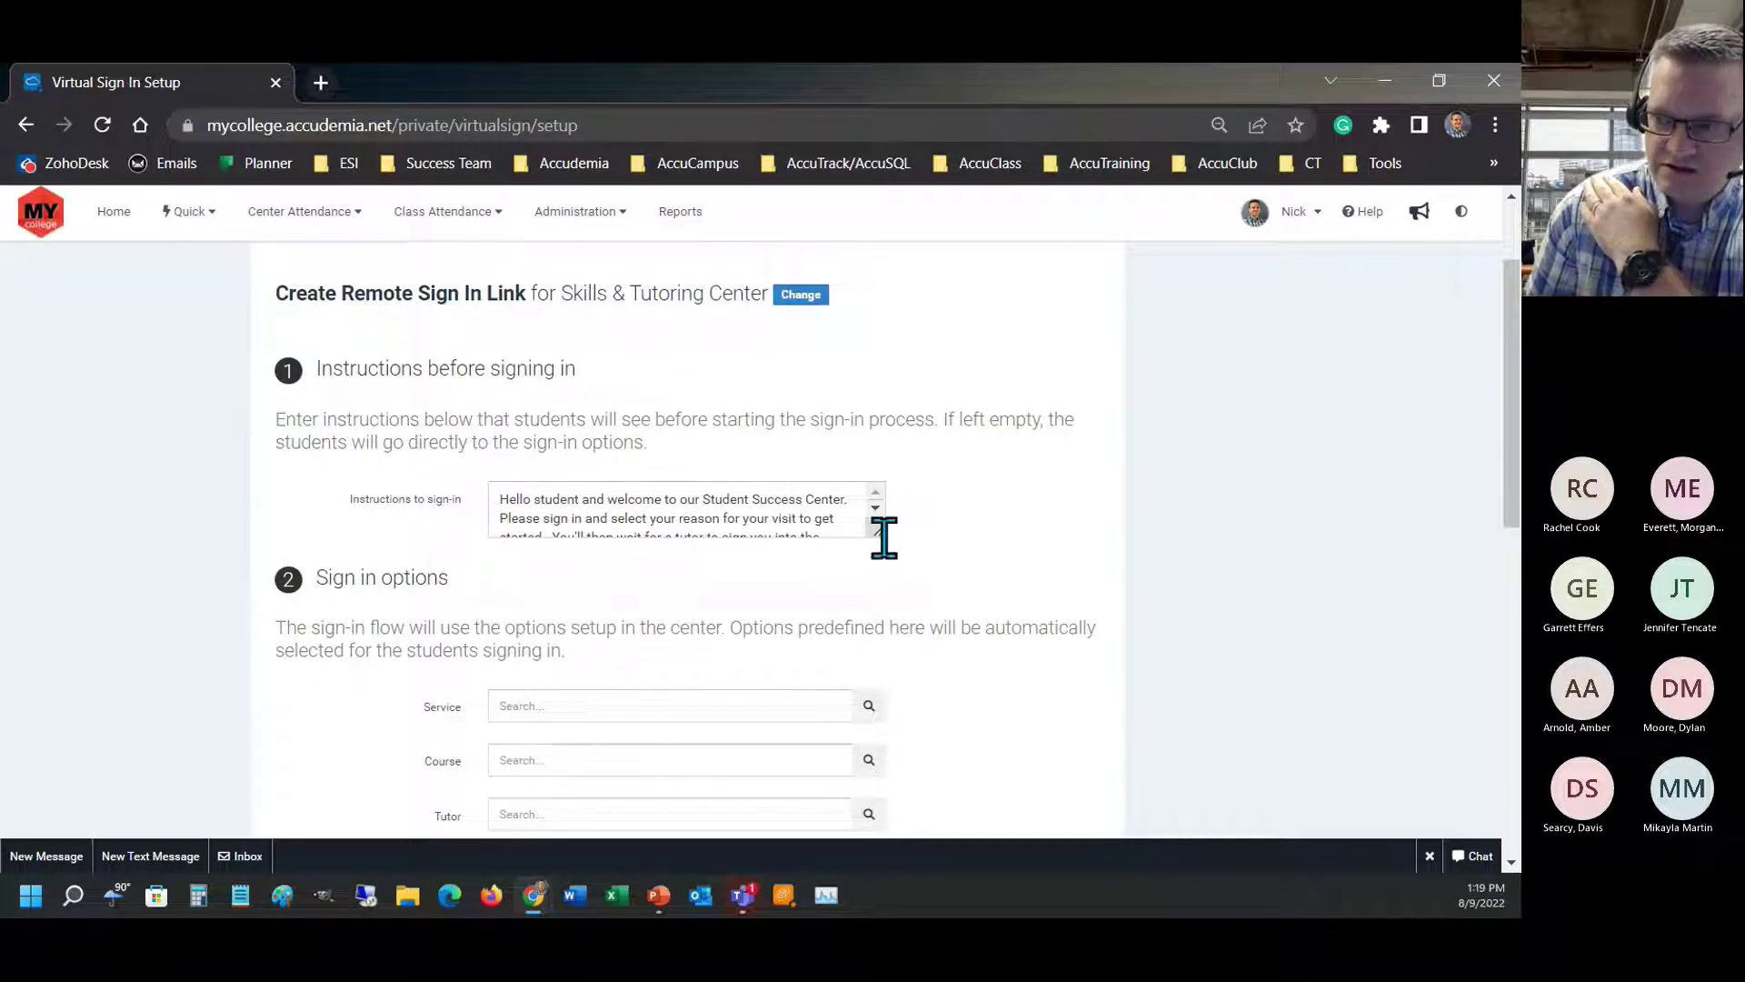
- Enlarge the sign-in instructions text box to show its full message and review the Instructions before signing in section
drag(879, 535, 880, 583)
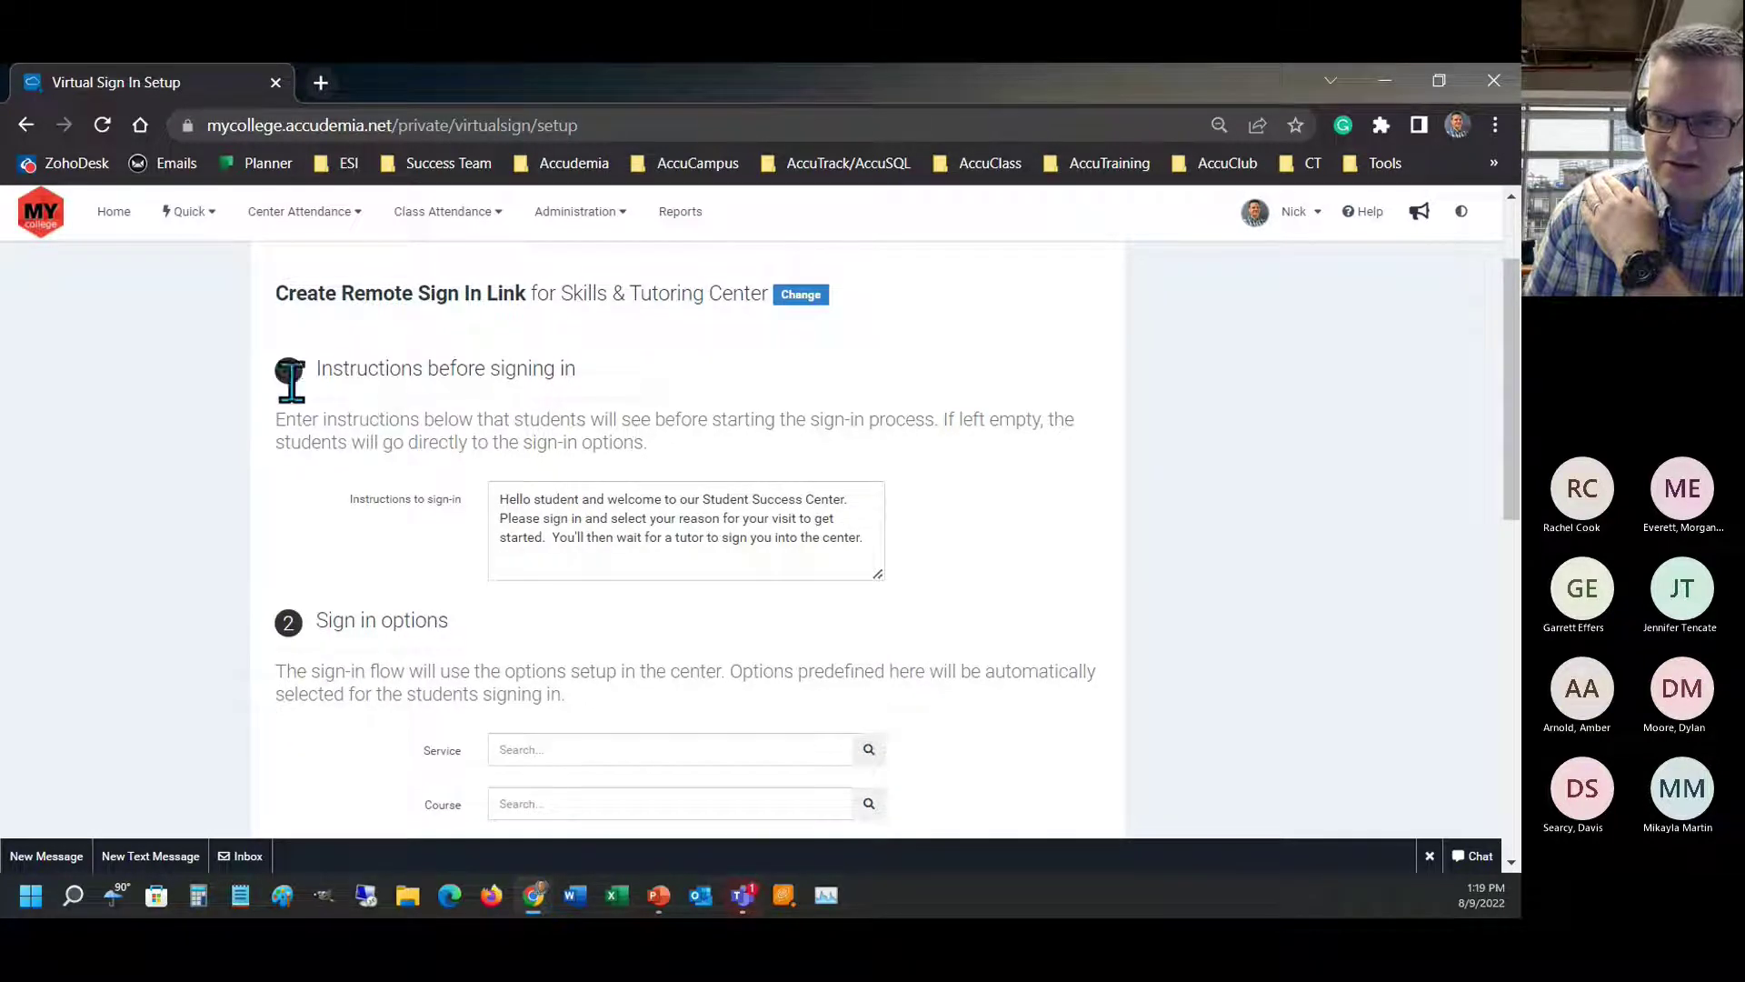
drag(331, 373, 649, 396)
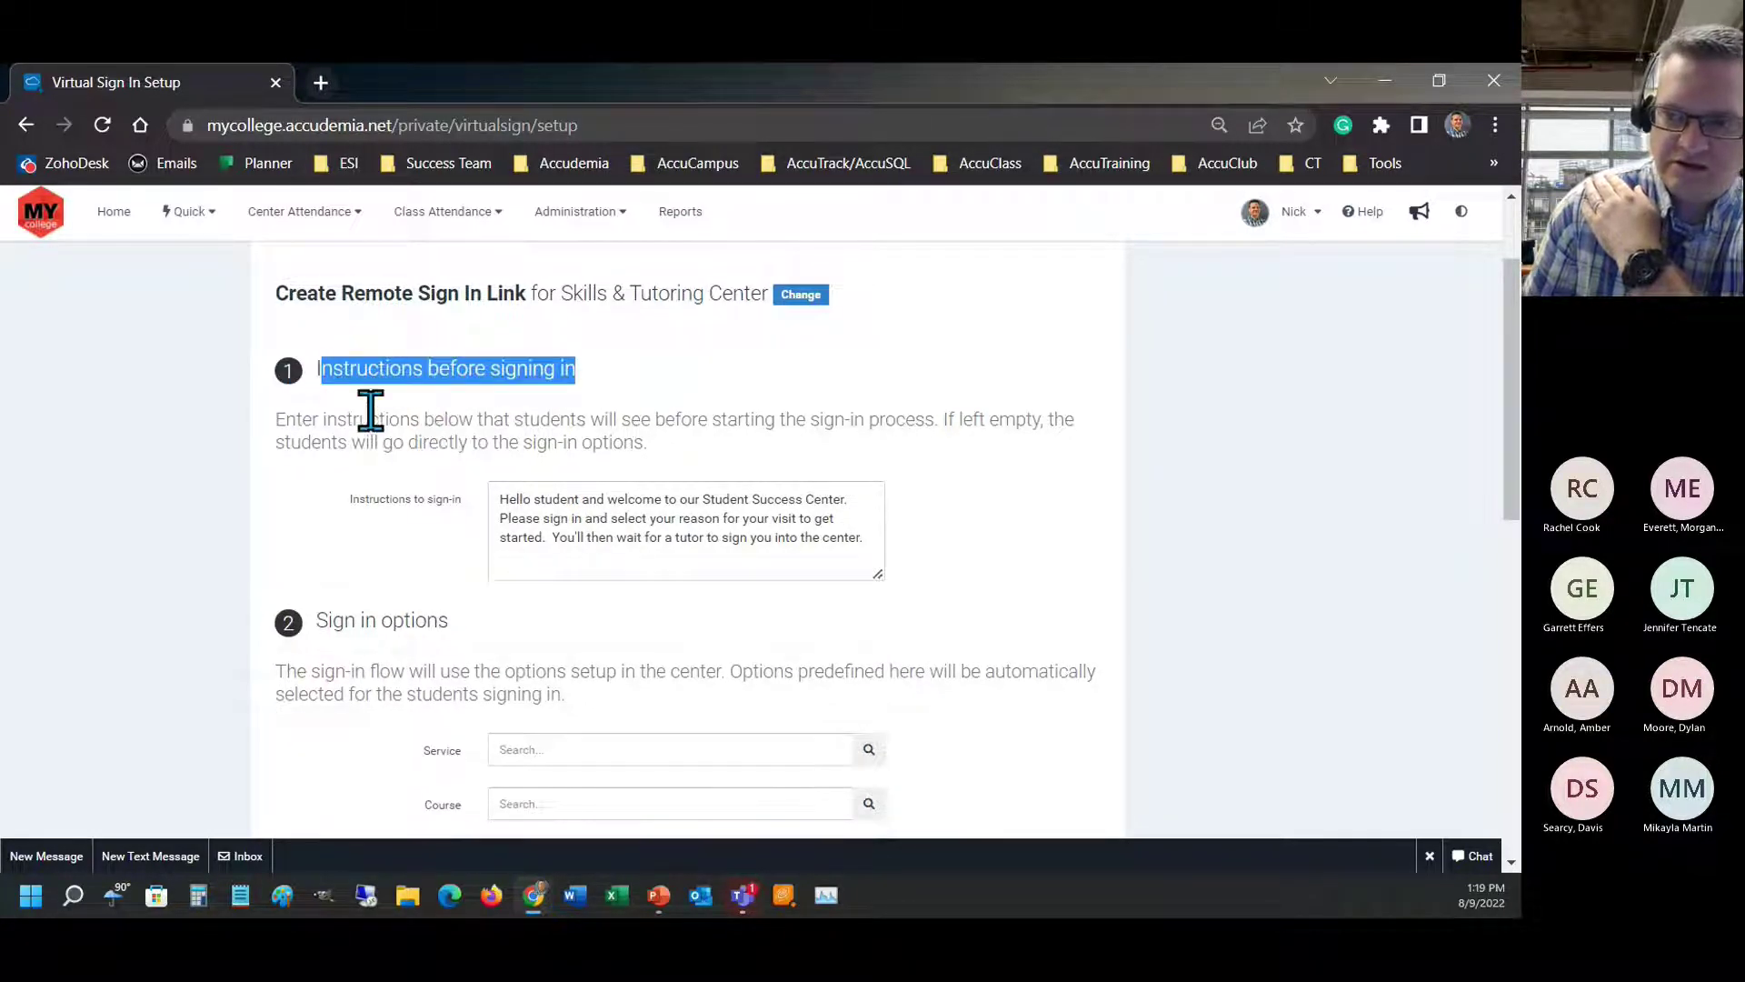
drag(316, 362, 727, 398)
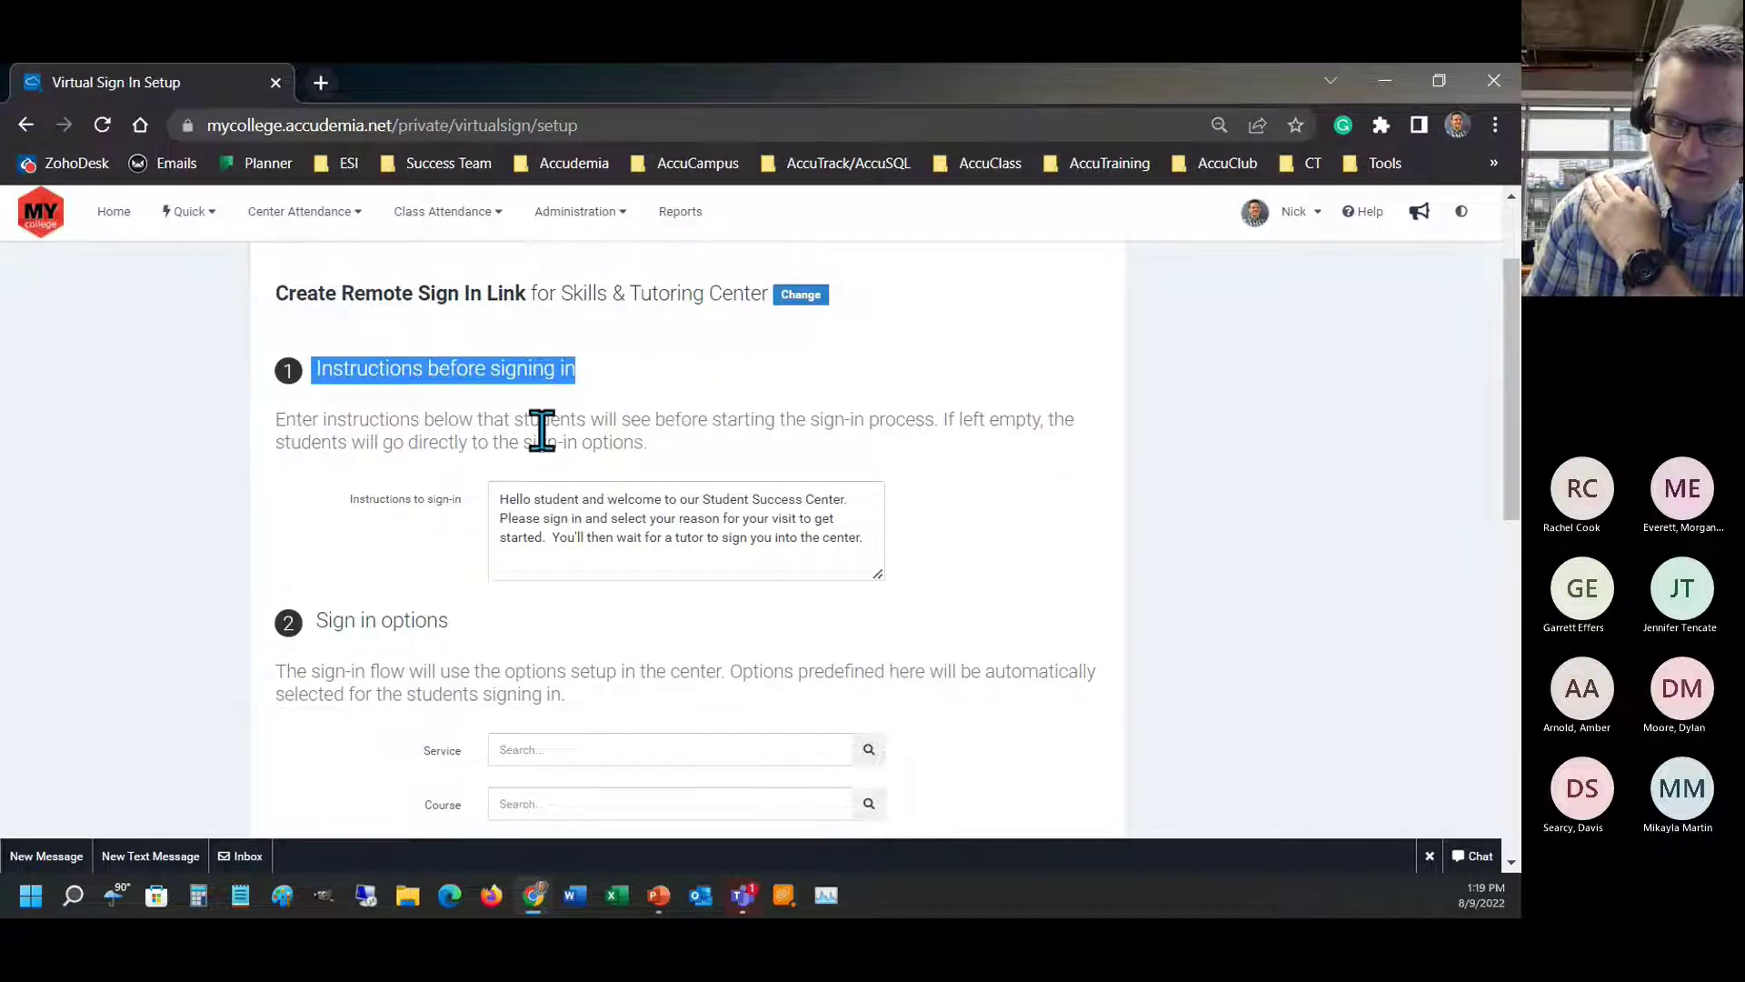
click(600, 429)
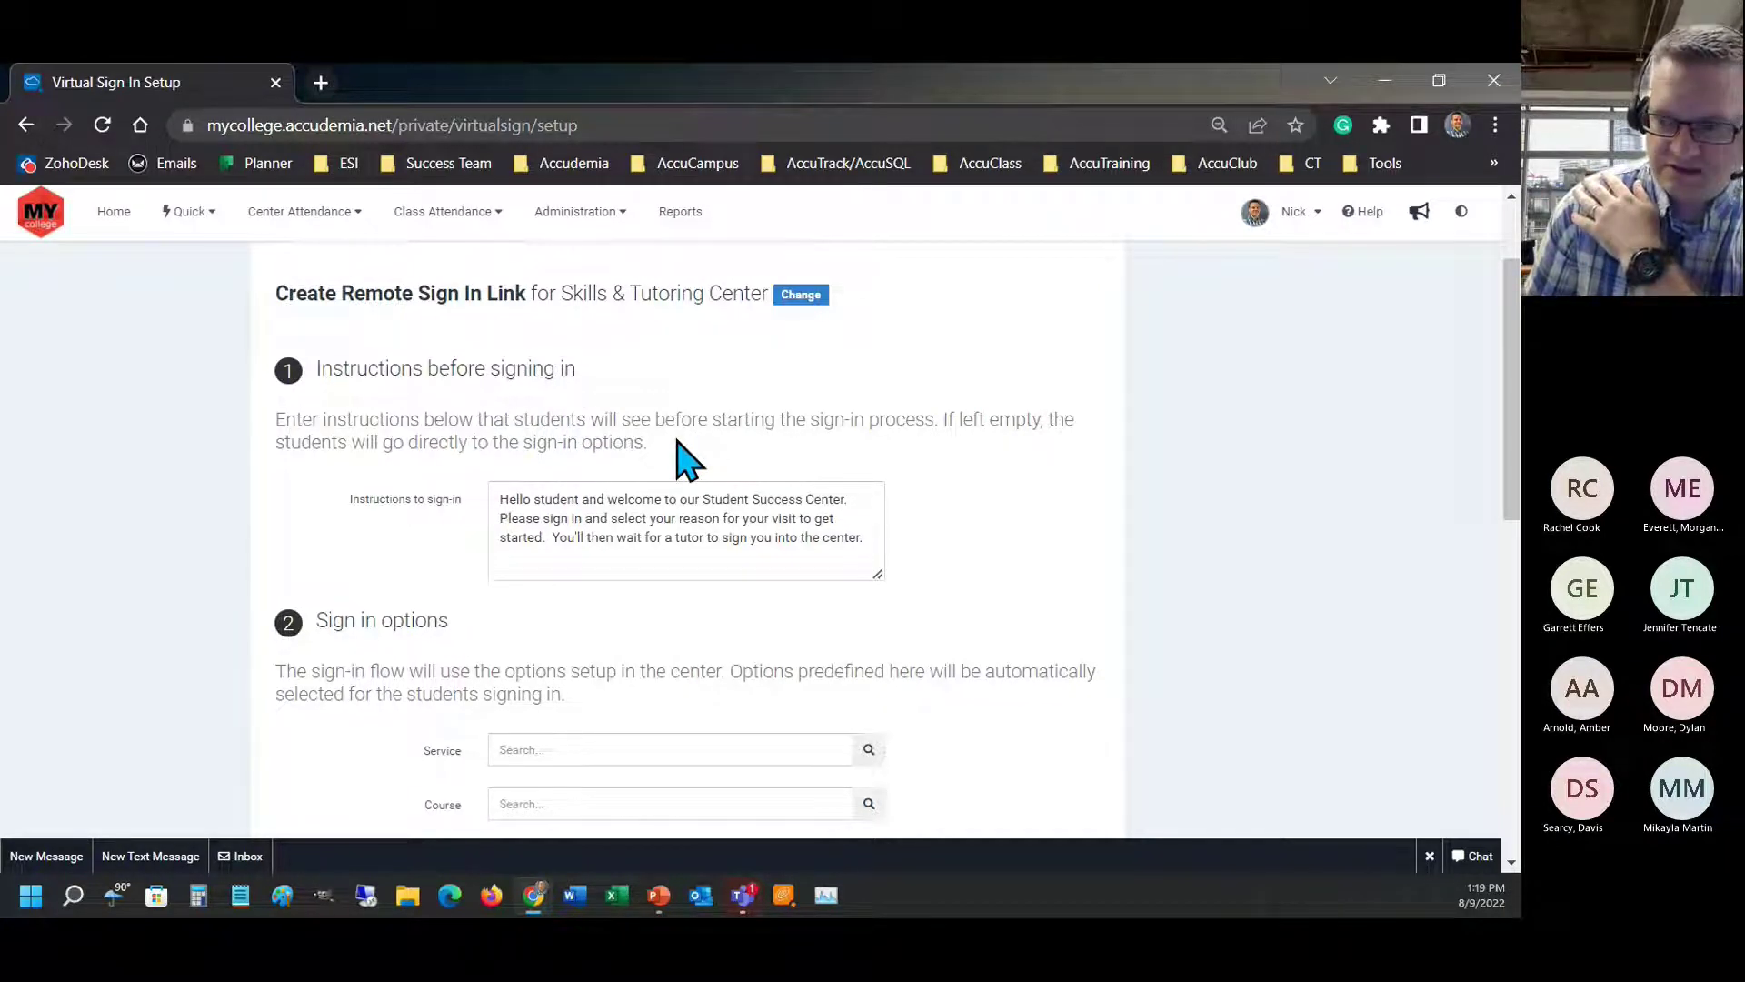
- Examine the Sign in options section with its Service, Course, Tutor and Professor fields
scroll(688, 461, down, 3)
click(534, 514)
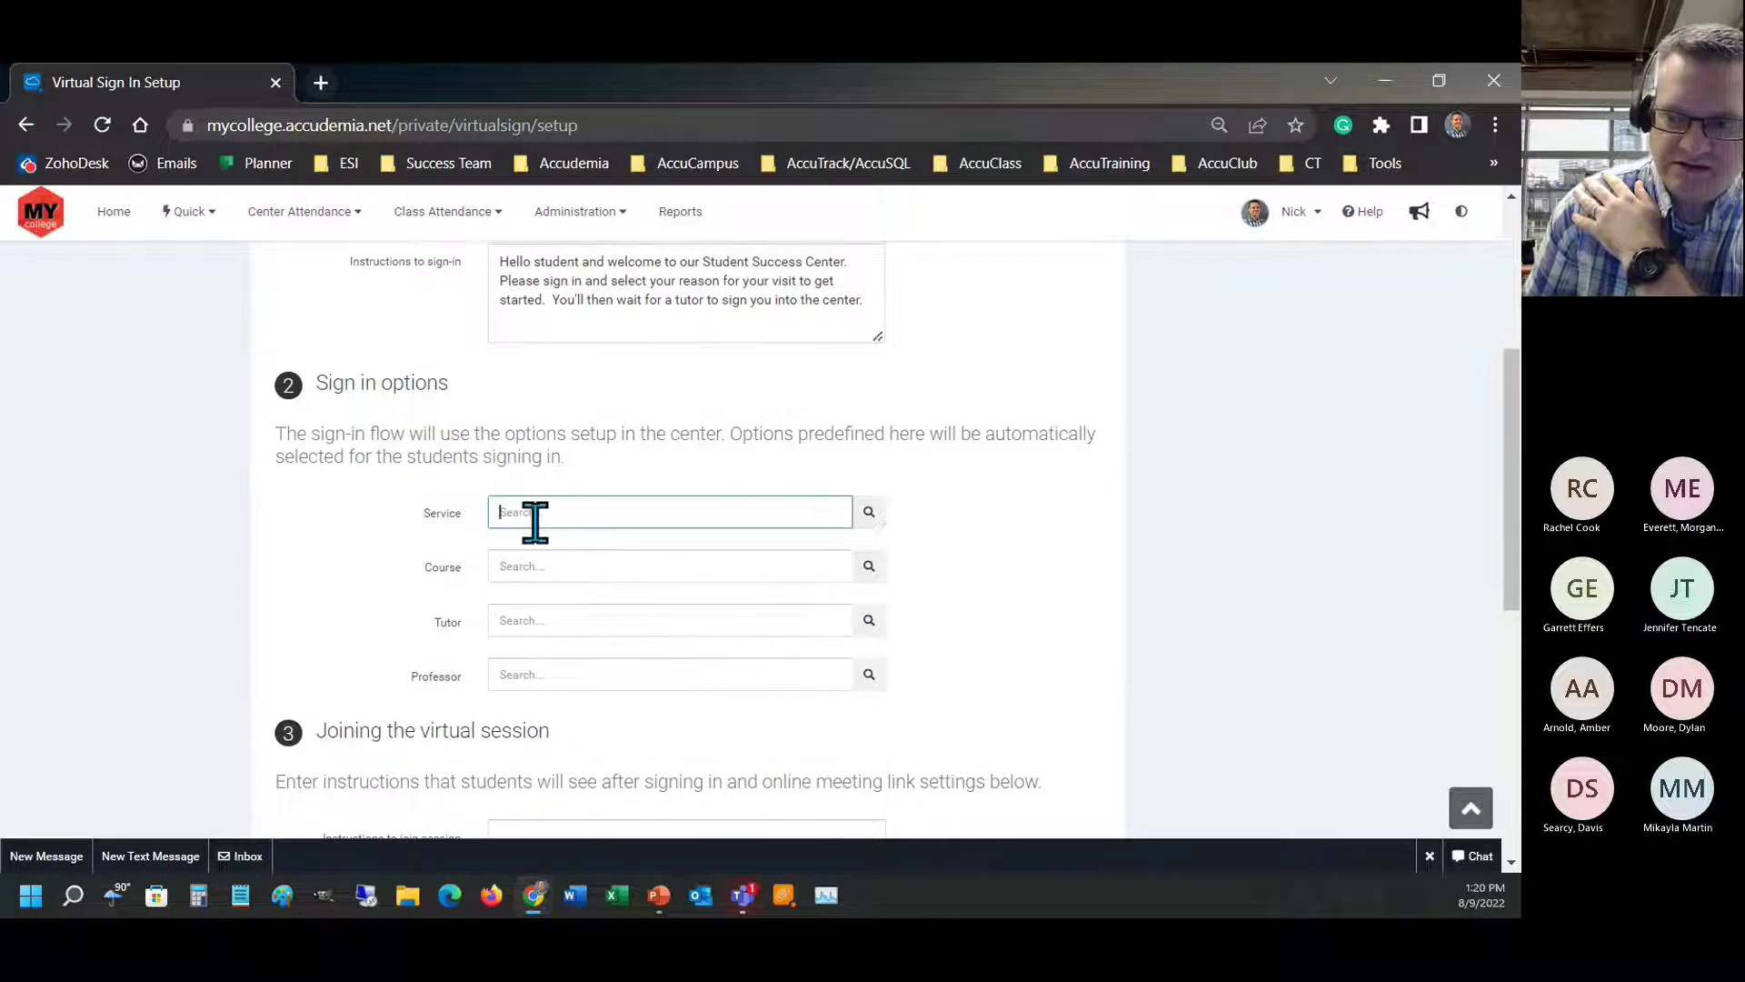
drag(313, 382, 468, 398)
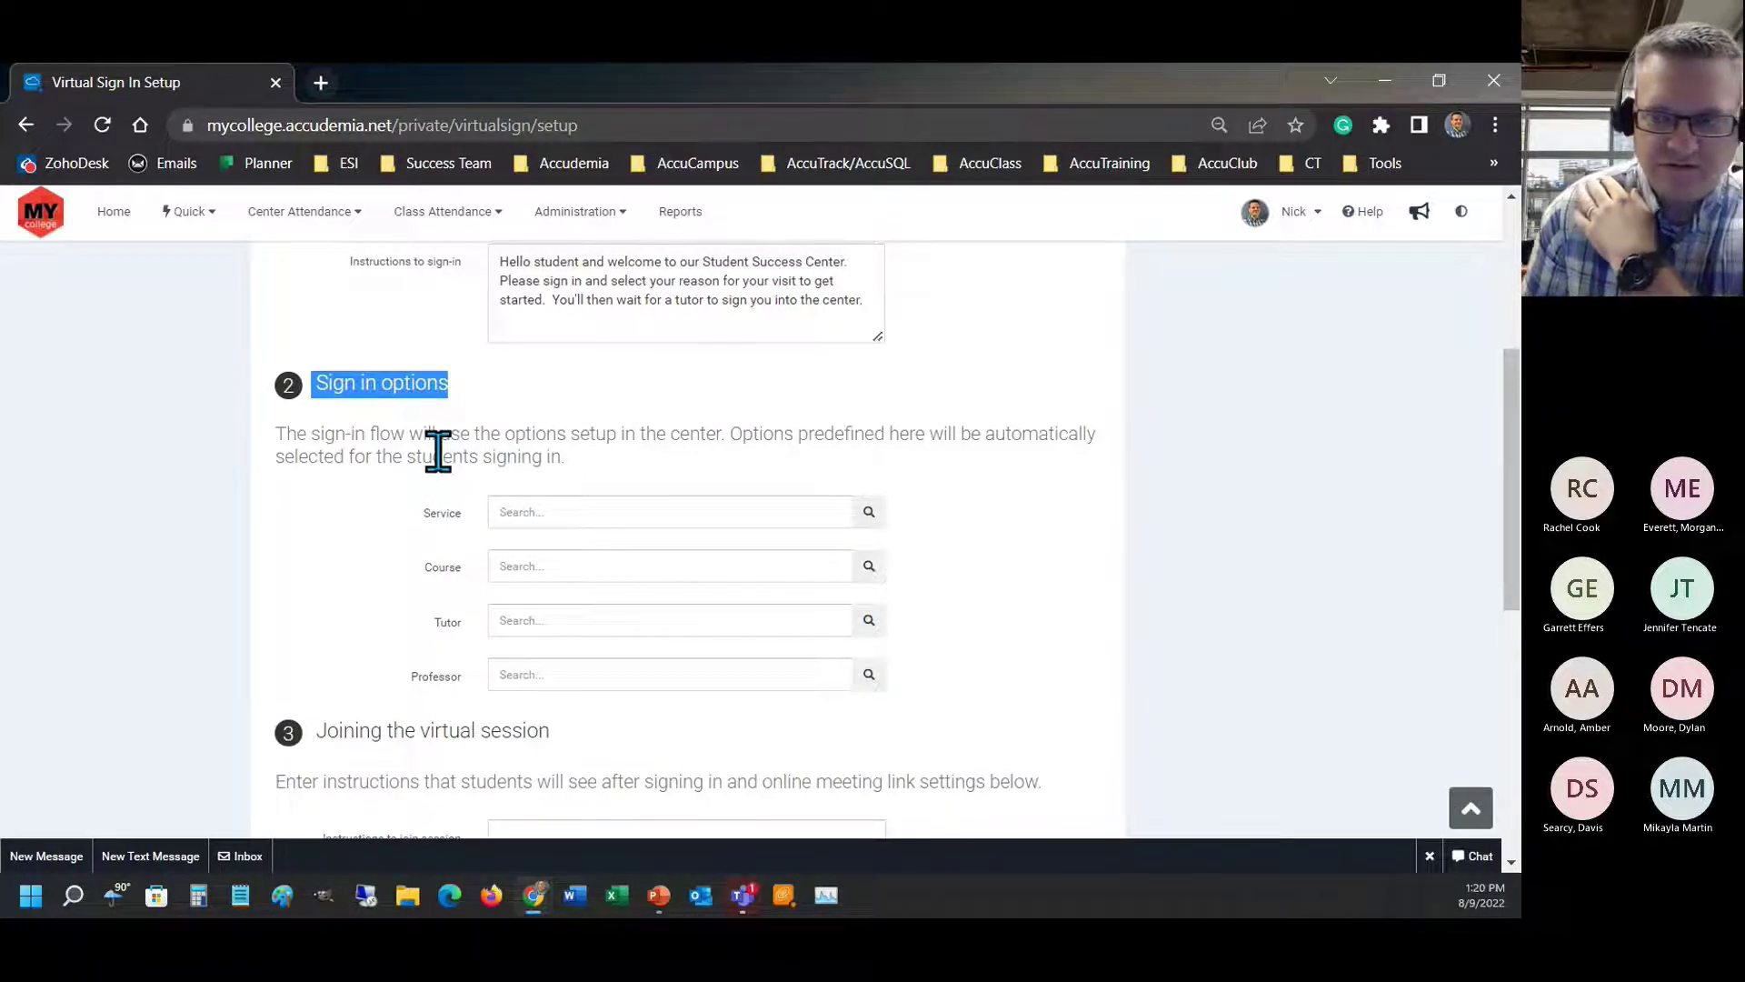
click(523, 509)
drag(311, 381, 459, 388)
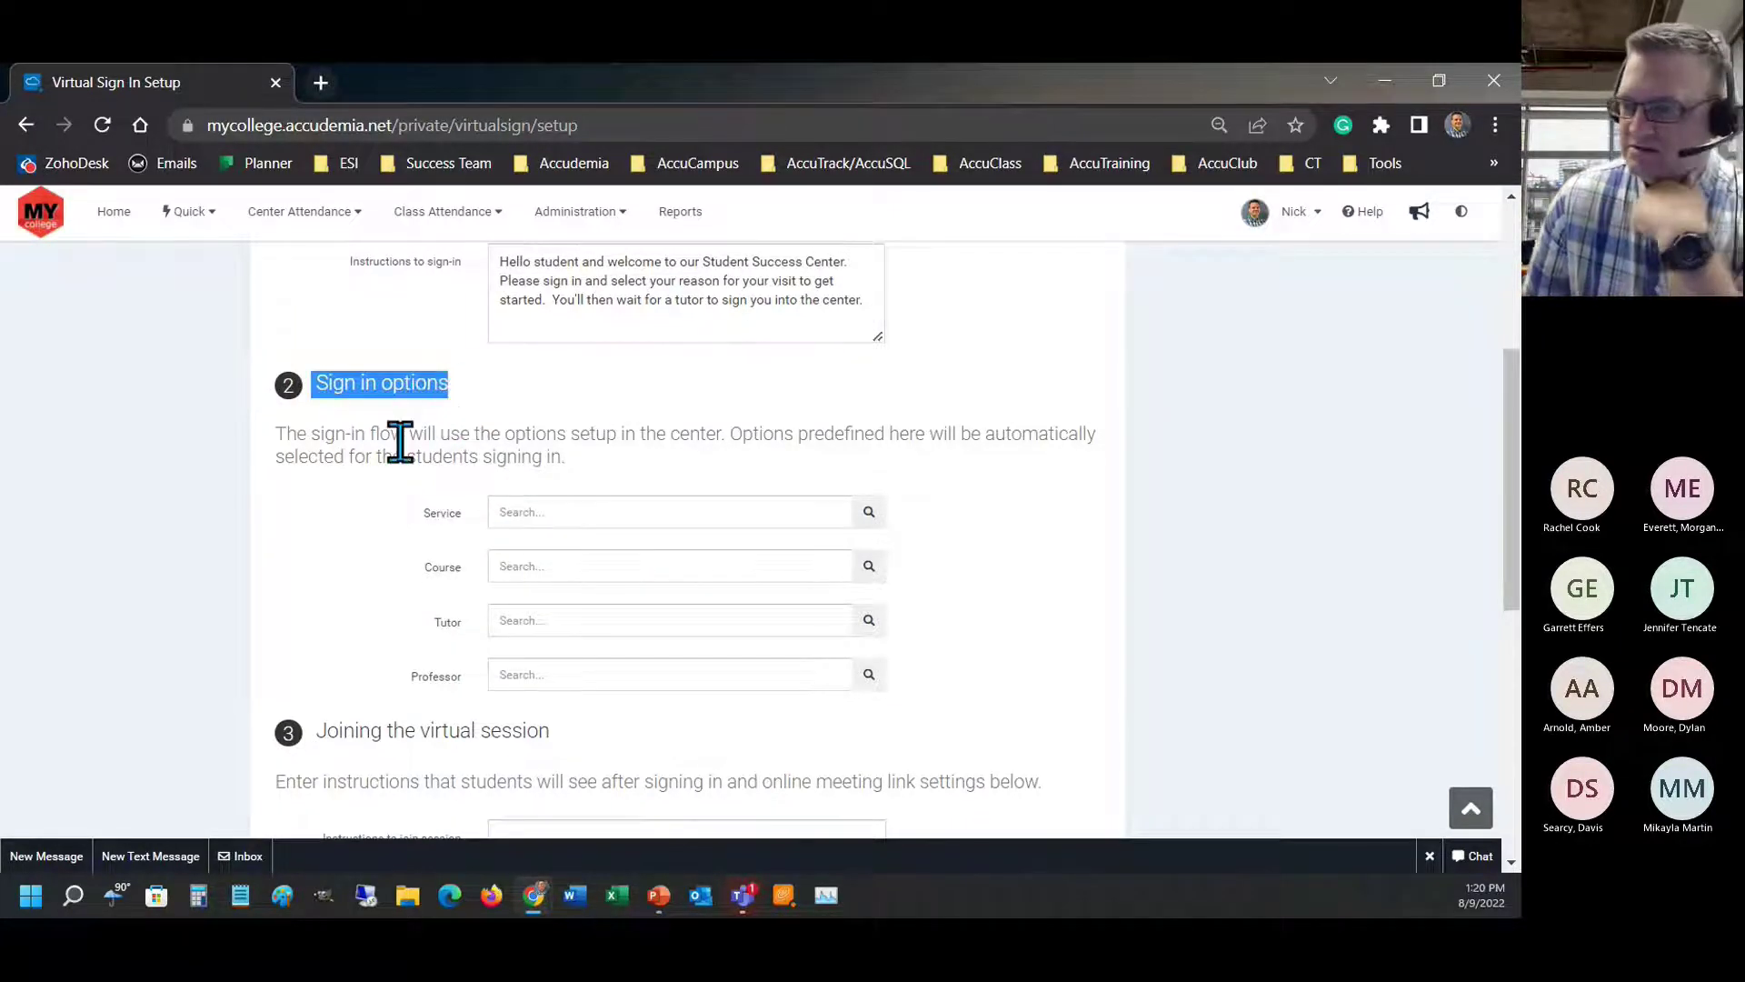
click(519, 509)
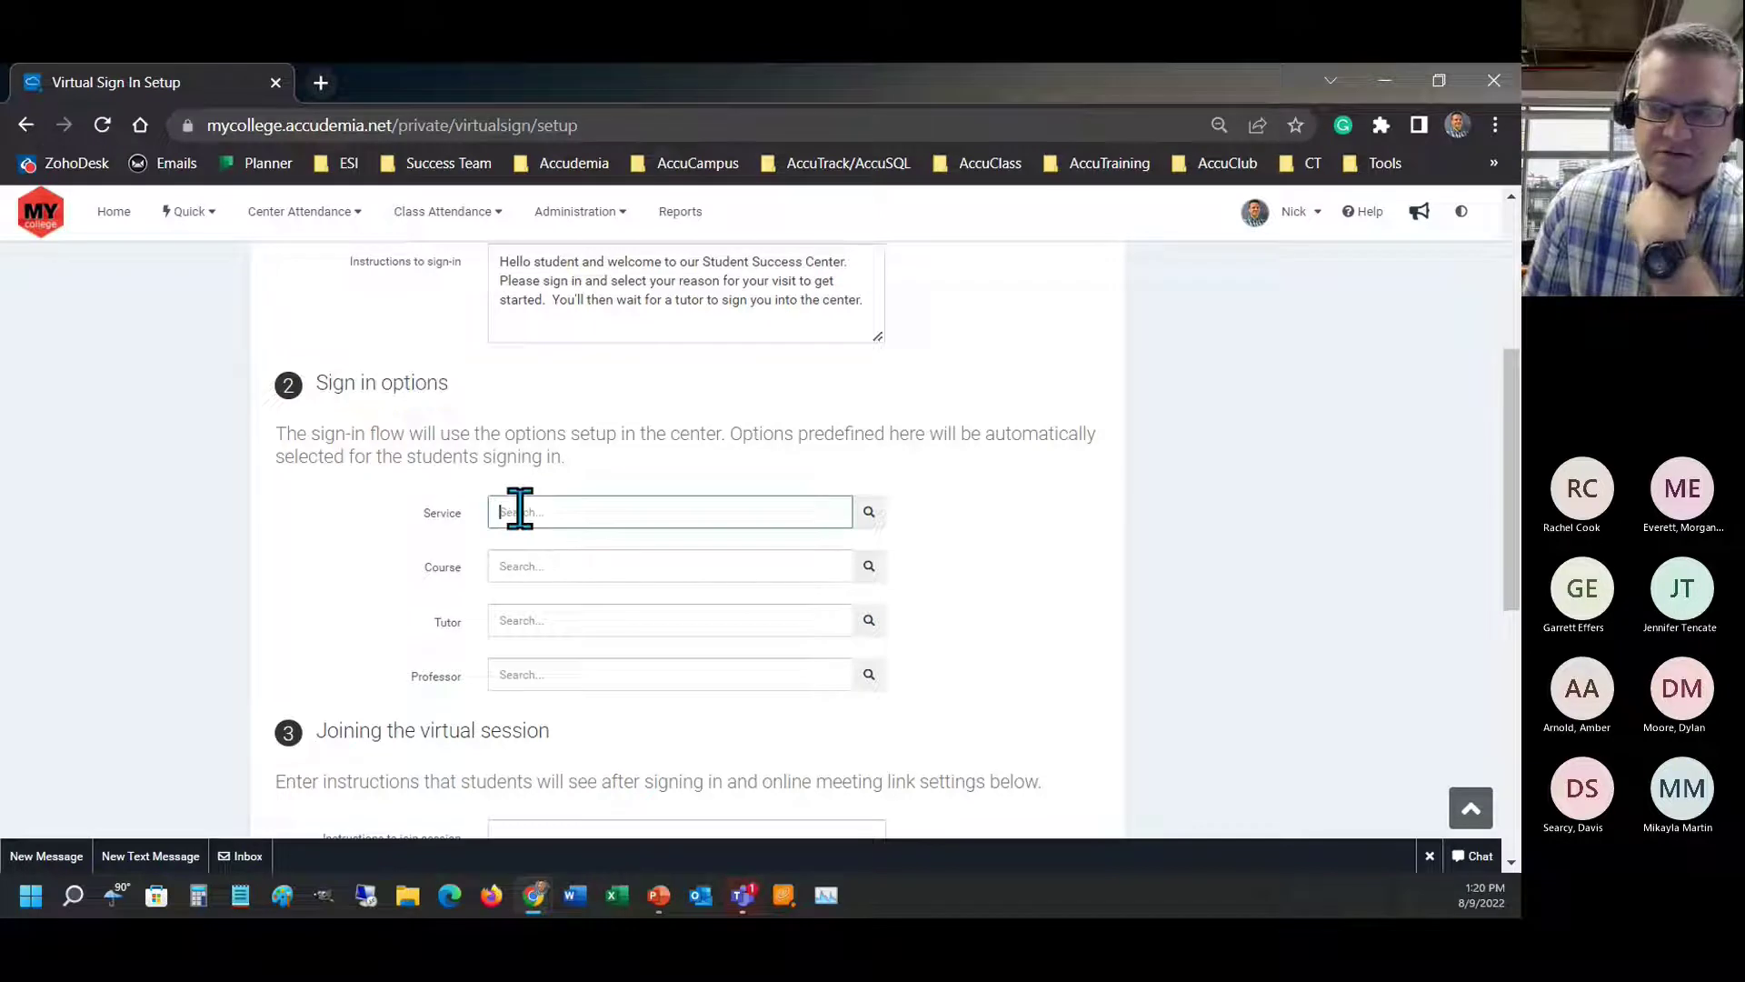
- Predefine the sign-in service as Workshop and the course as Time Management Workshop
click(871, 511)
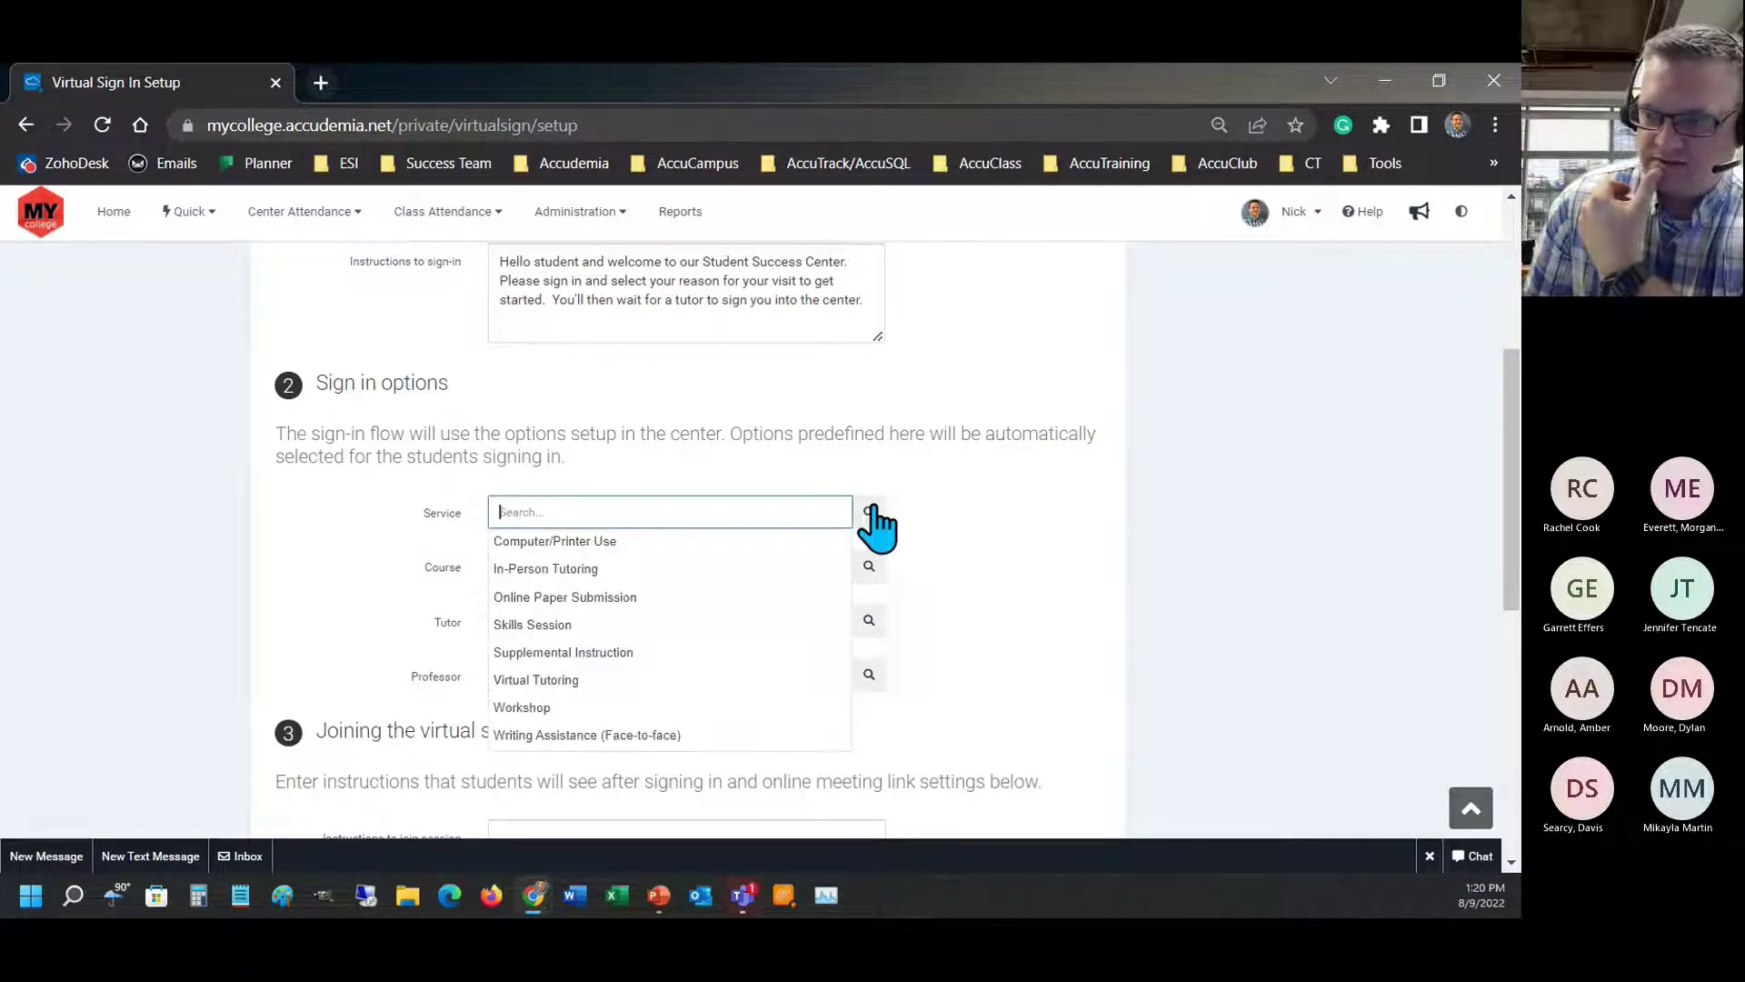
click(522, 708)
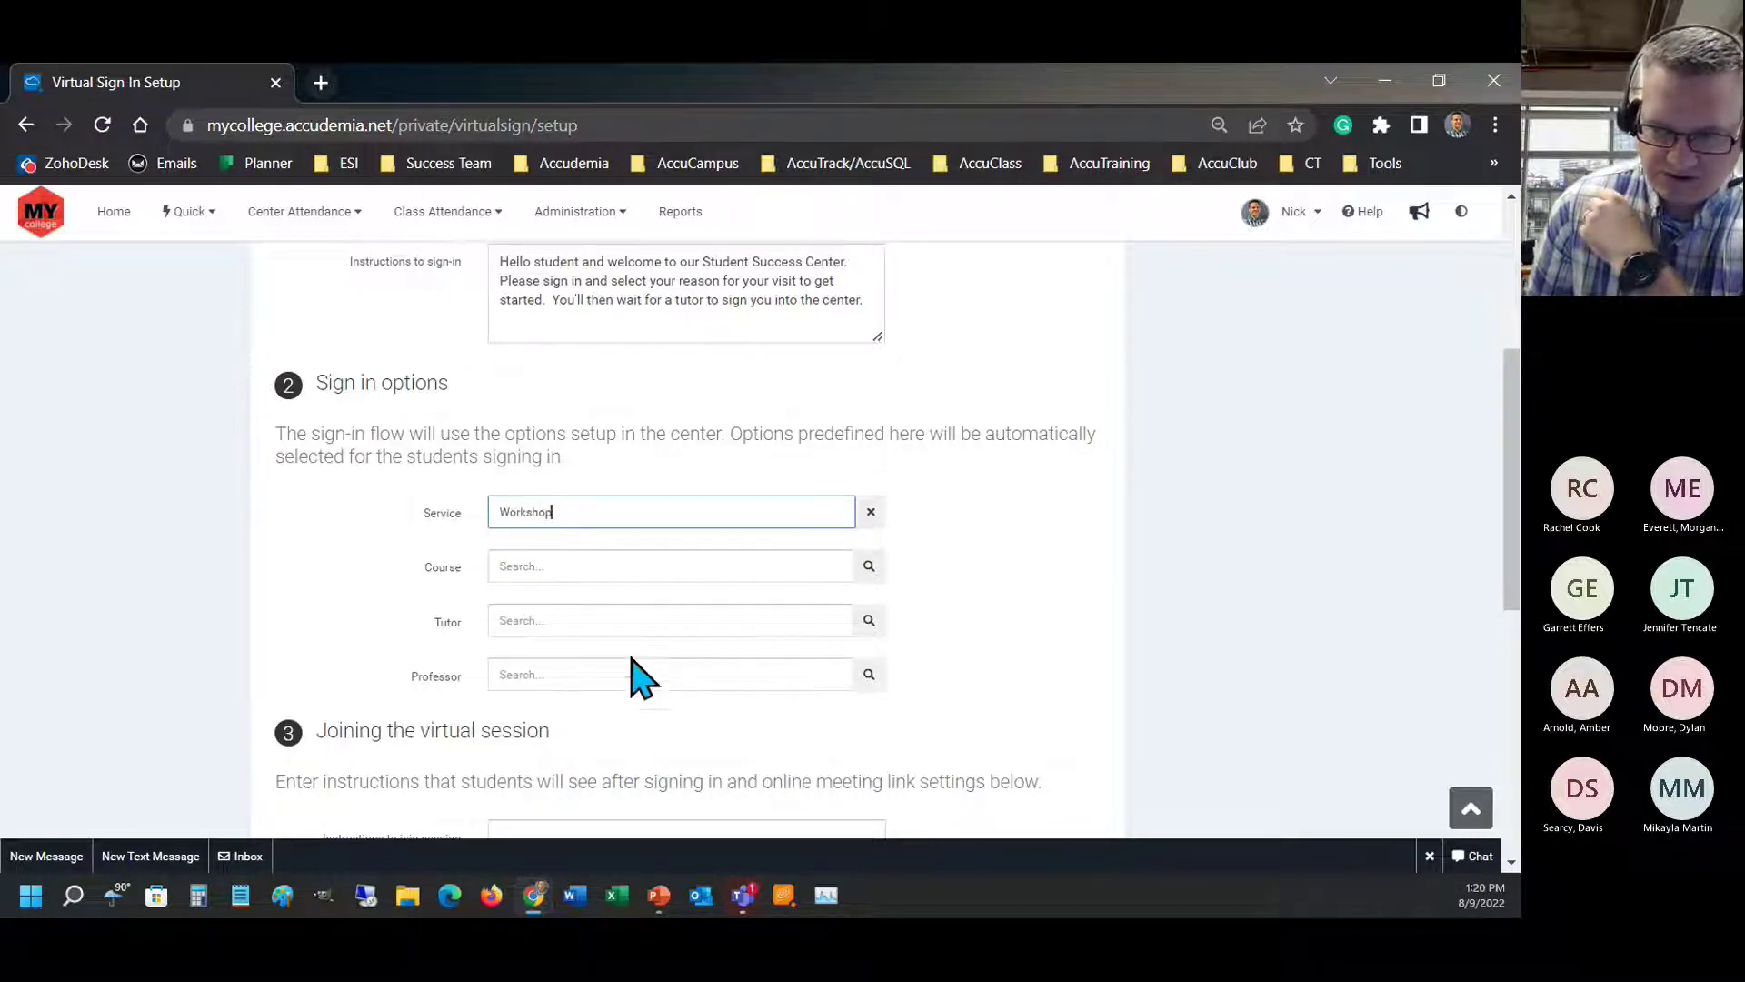
click(870, 566)
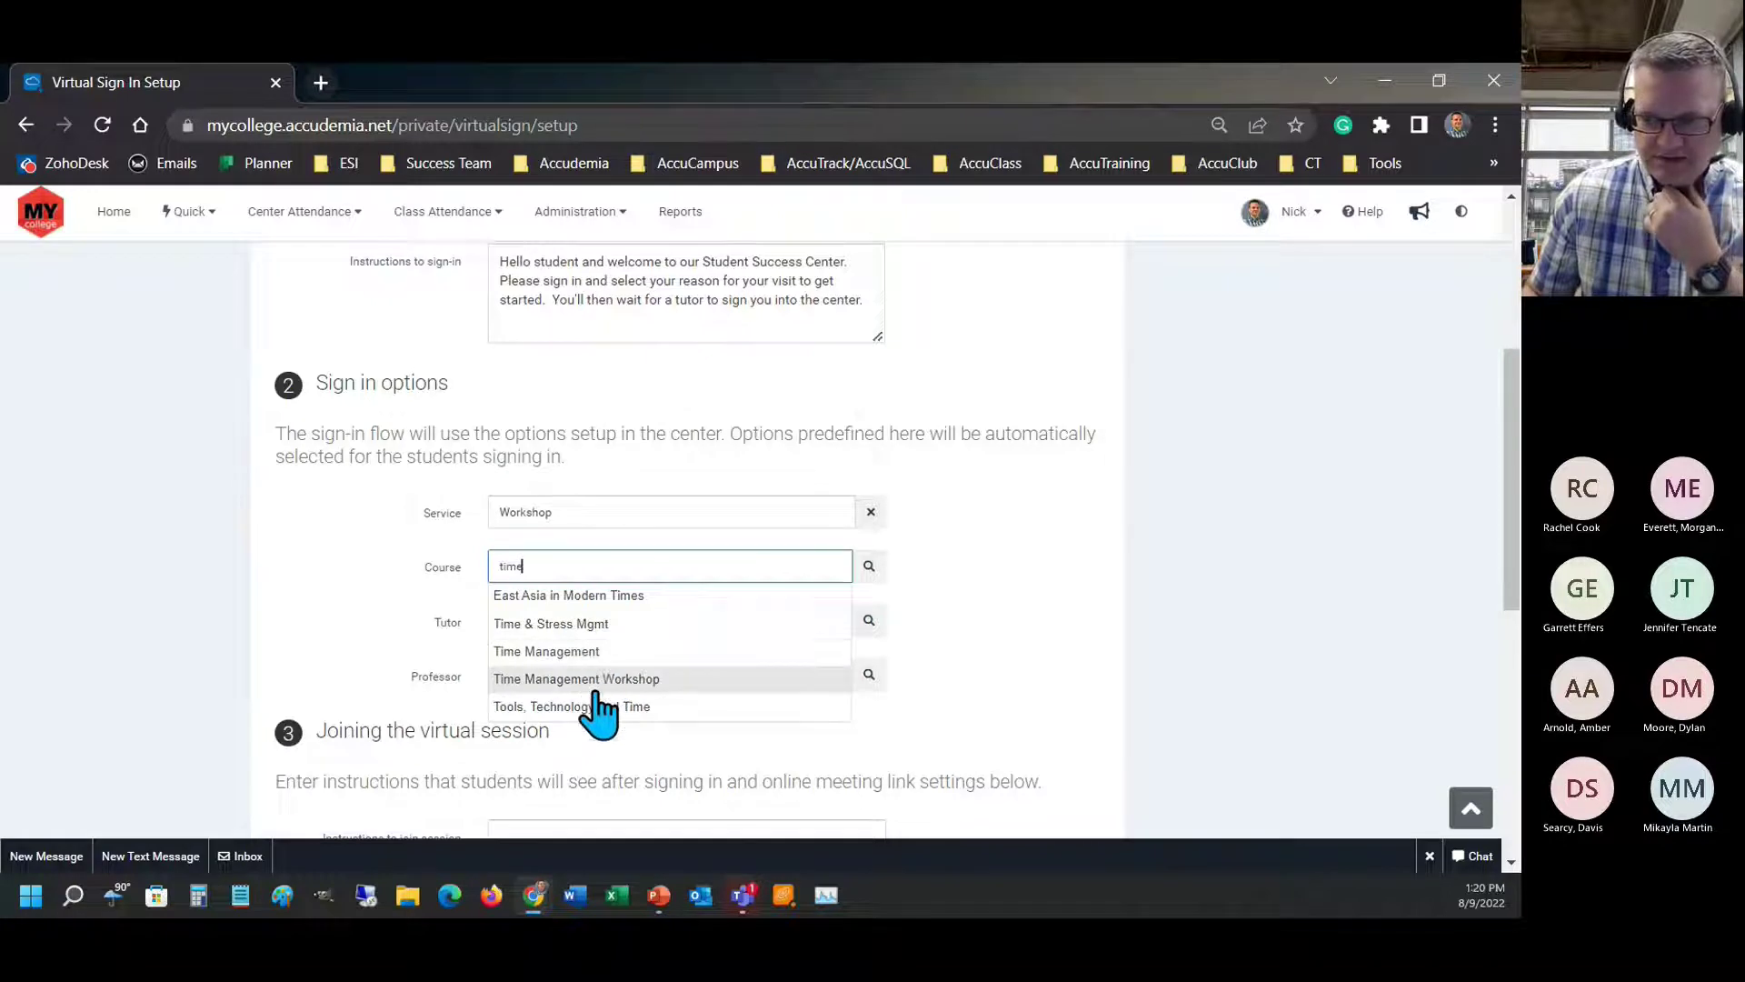
click(597, 680)
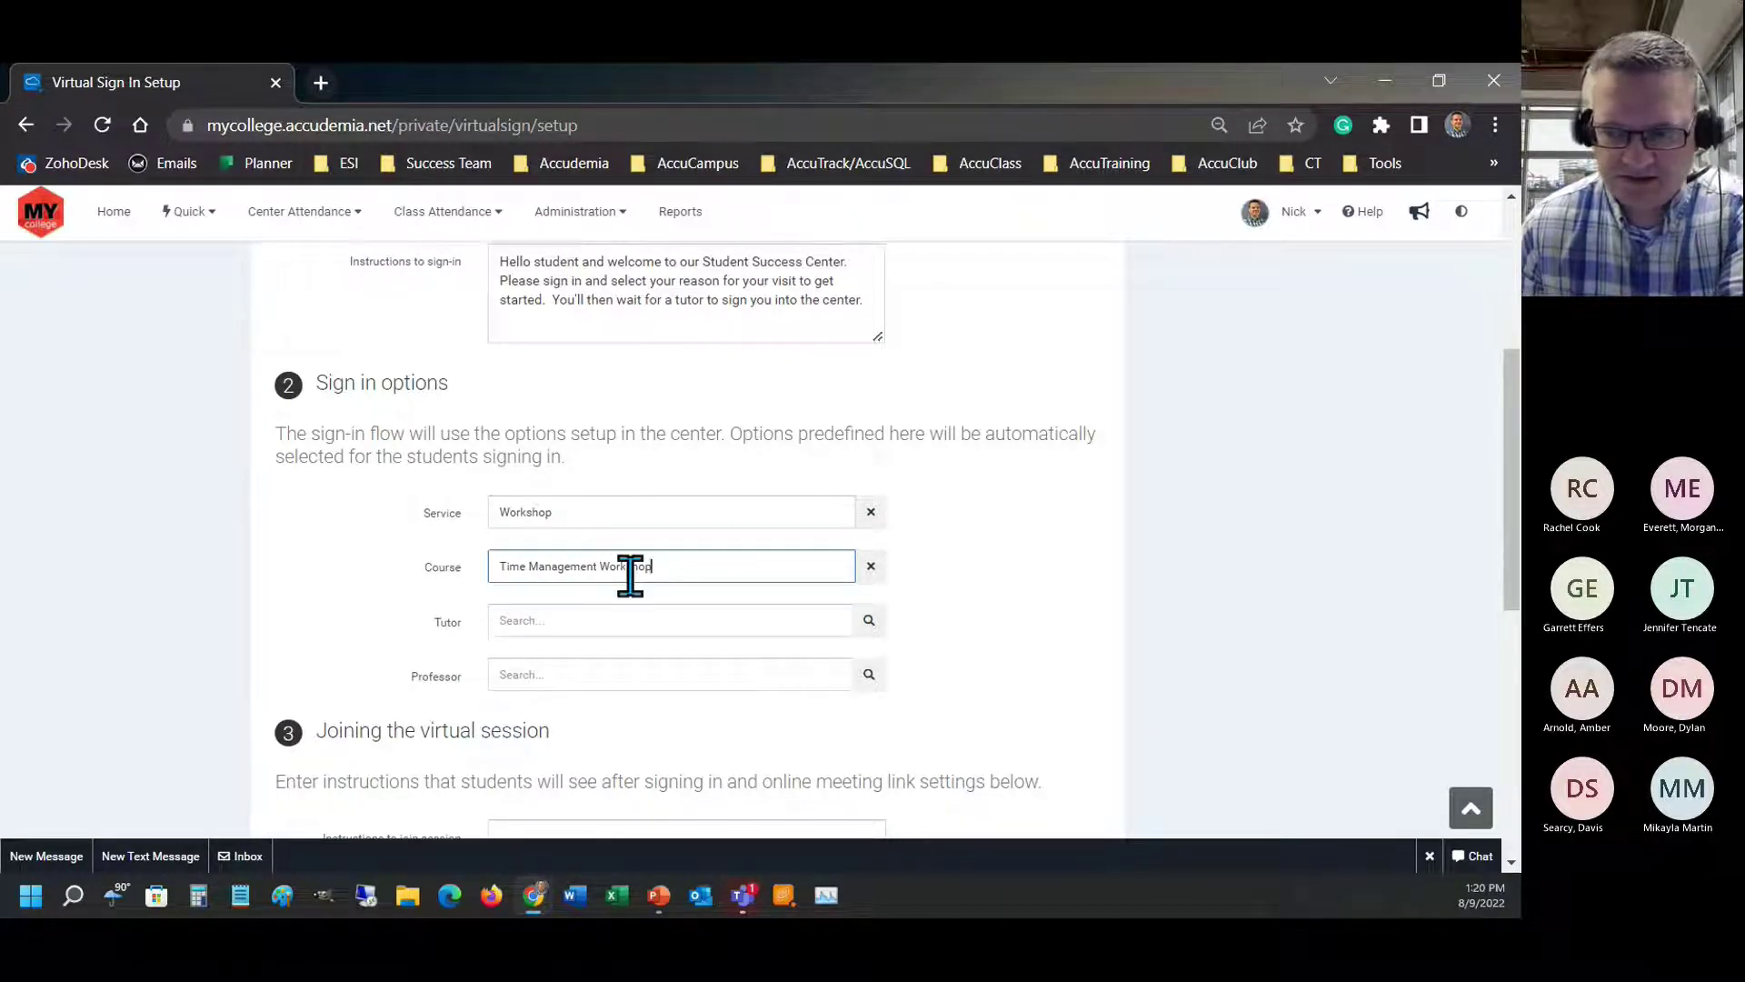
- Predefine the sign-in tutor by choosing the fourth person in the tutor list
click(435, 705)
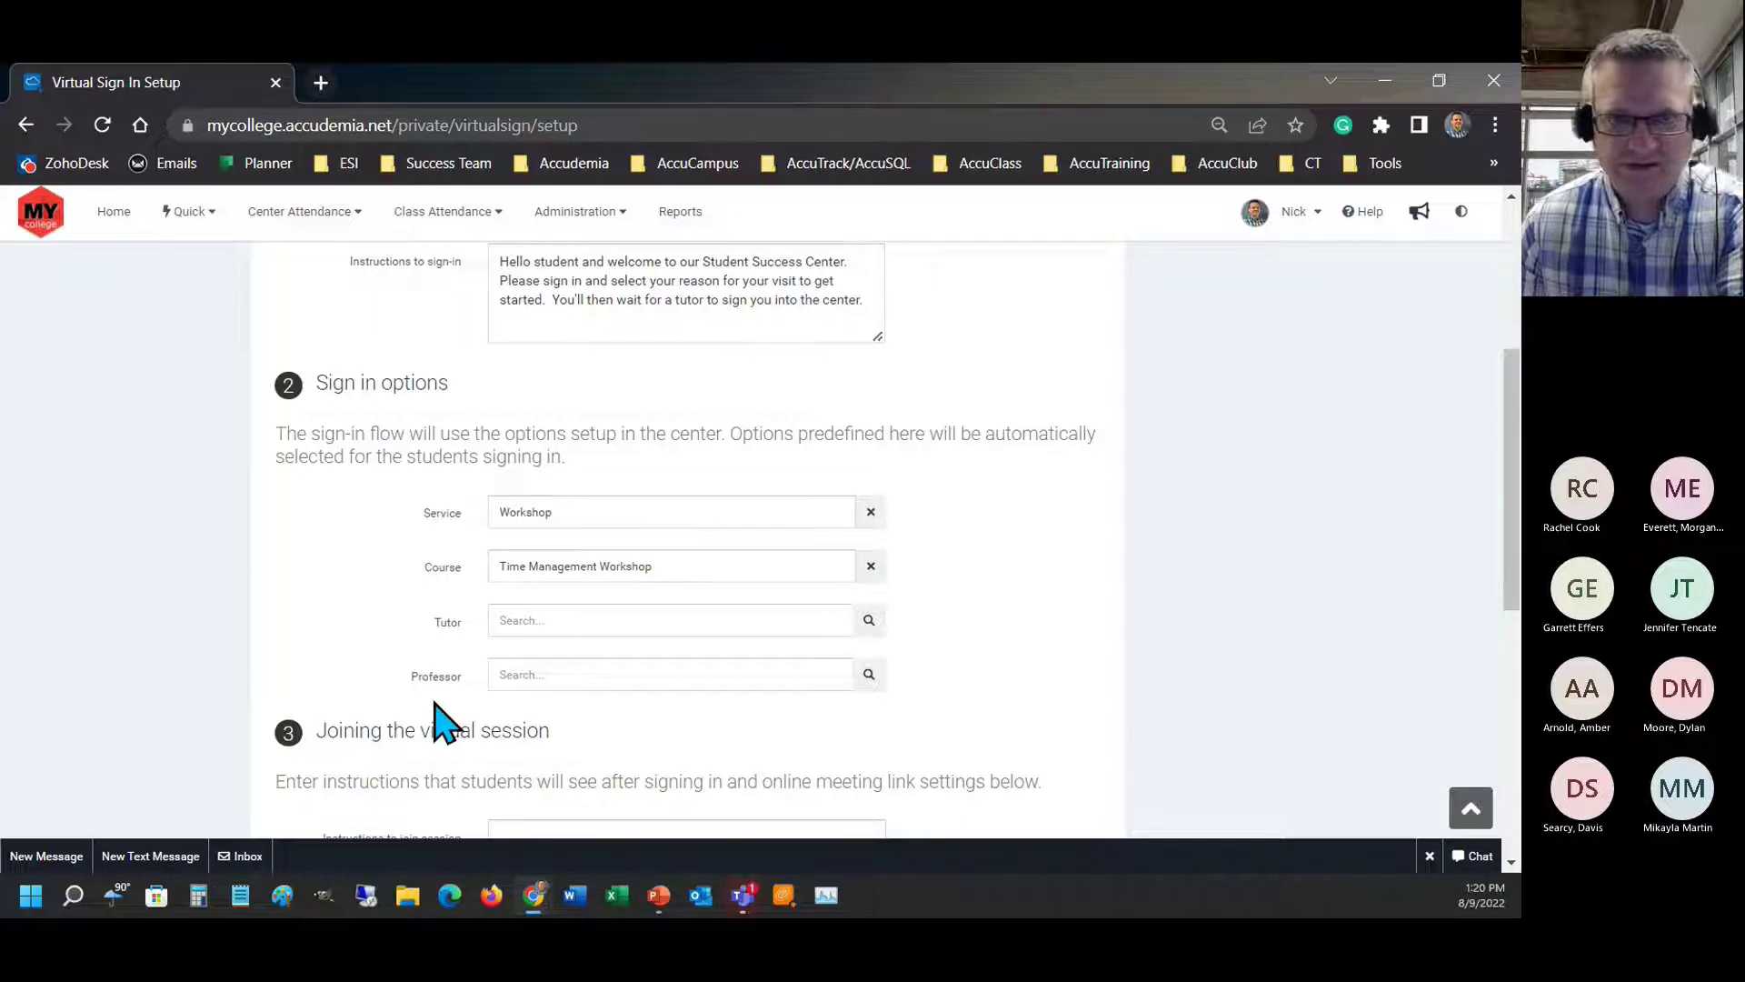
click(866, 620)
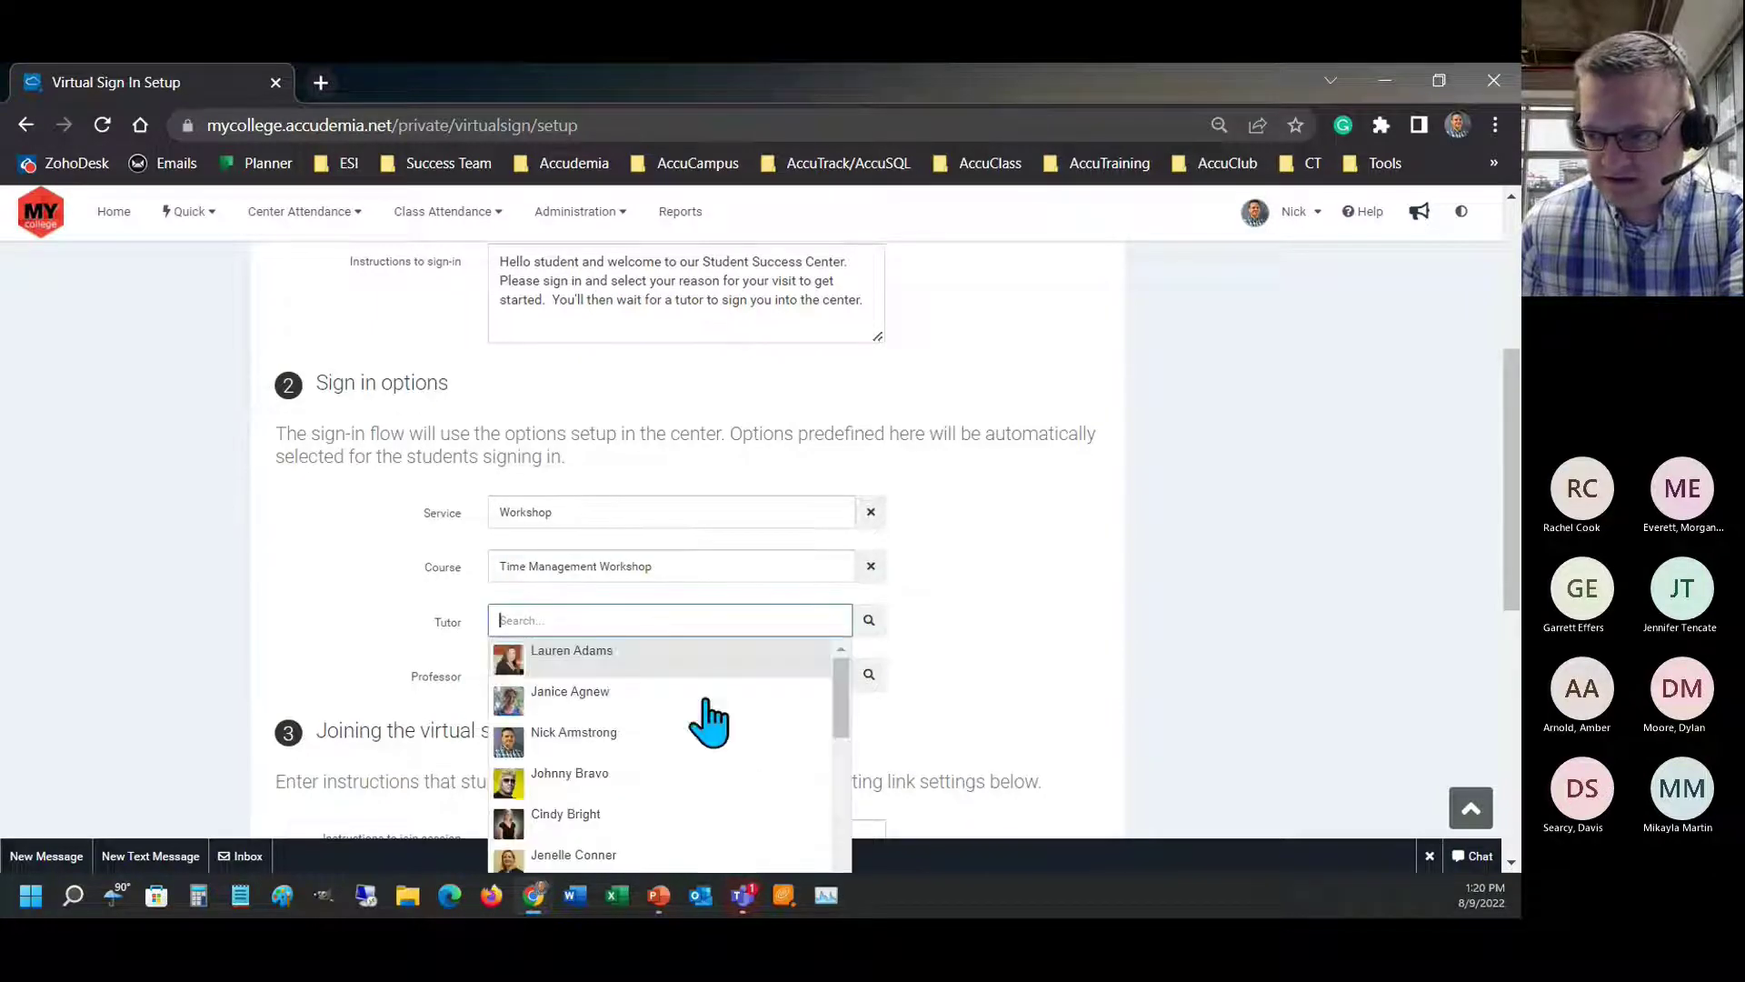
click(580, 784)
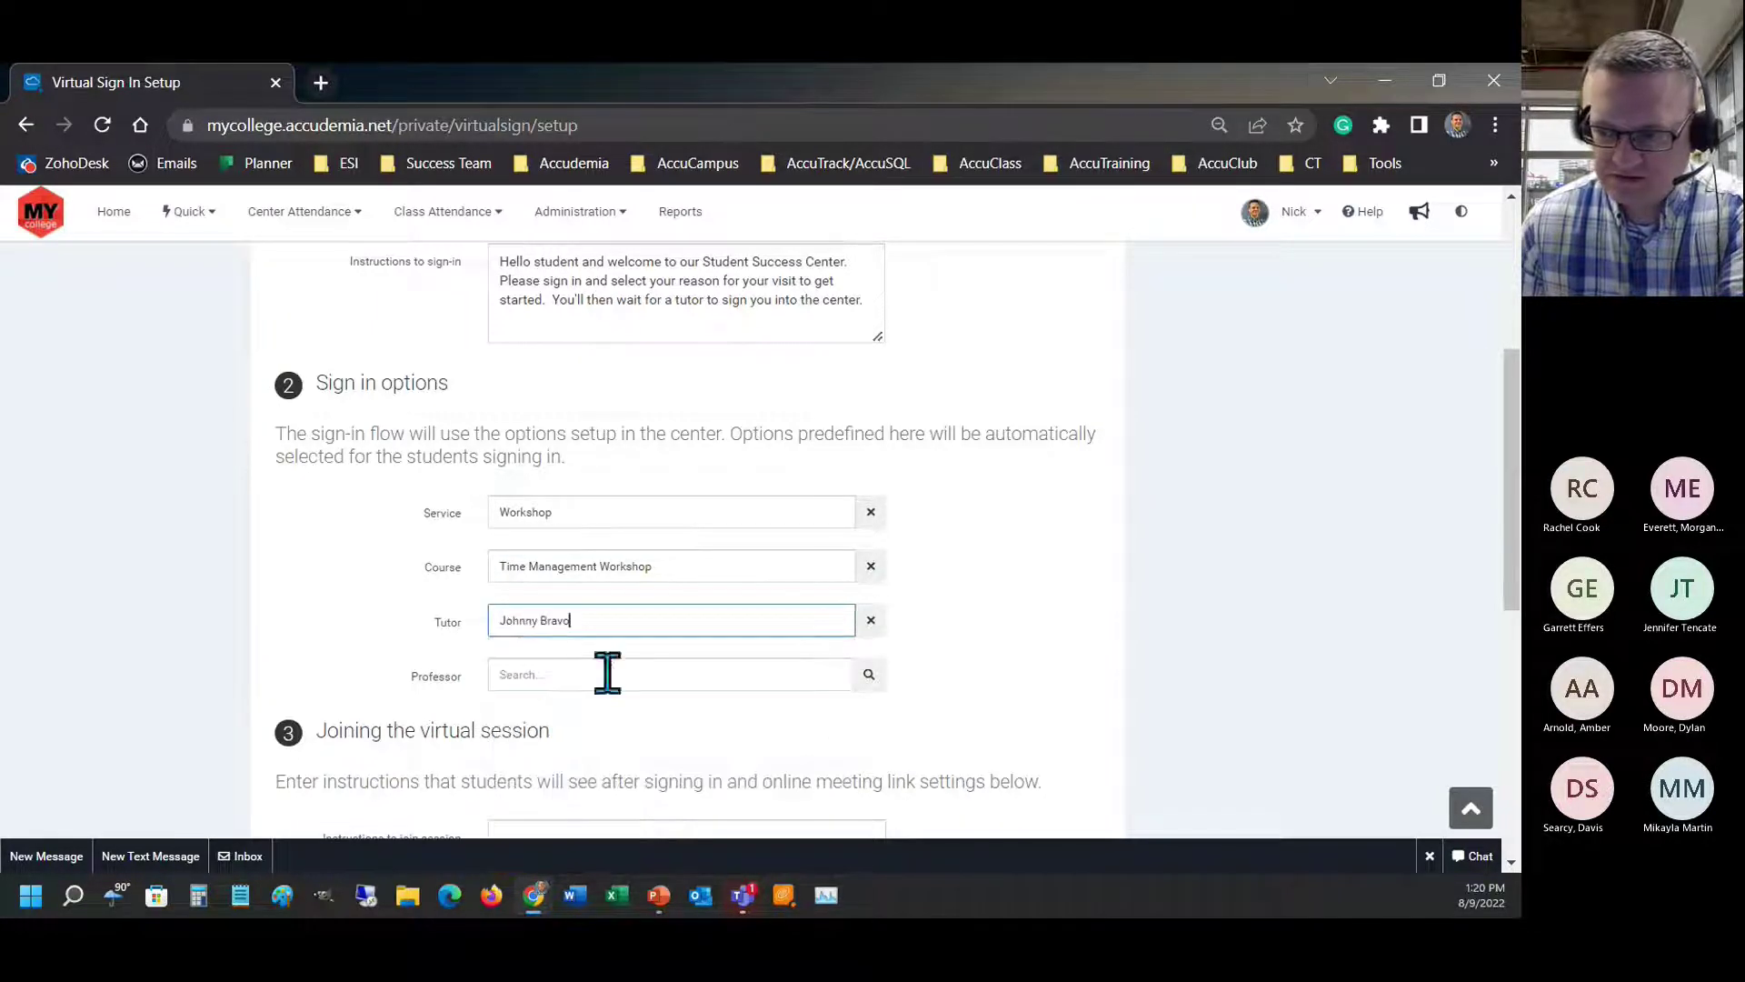
click(400, 728)
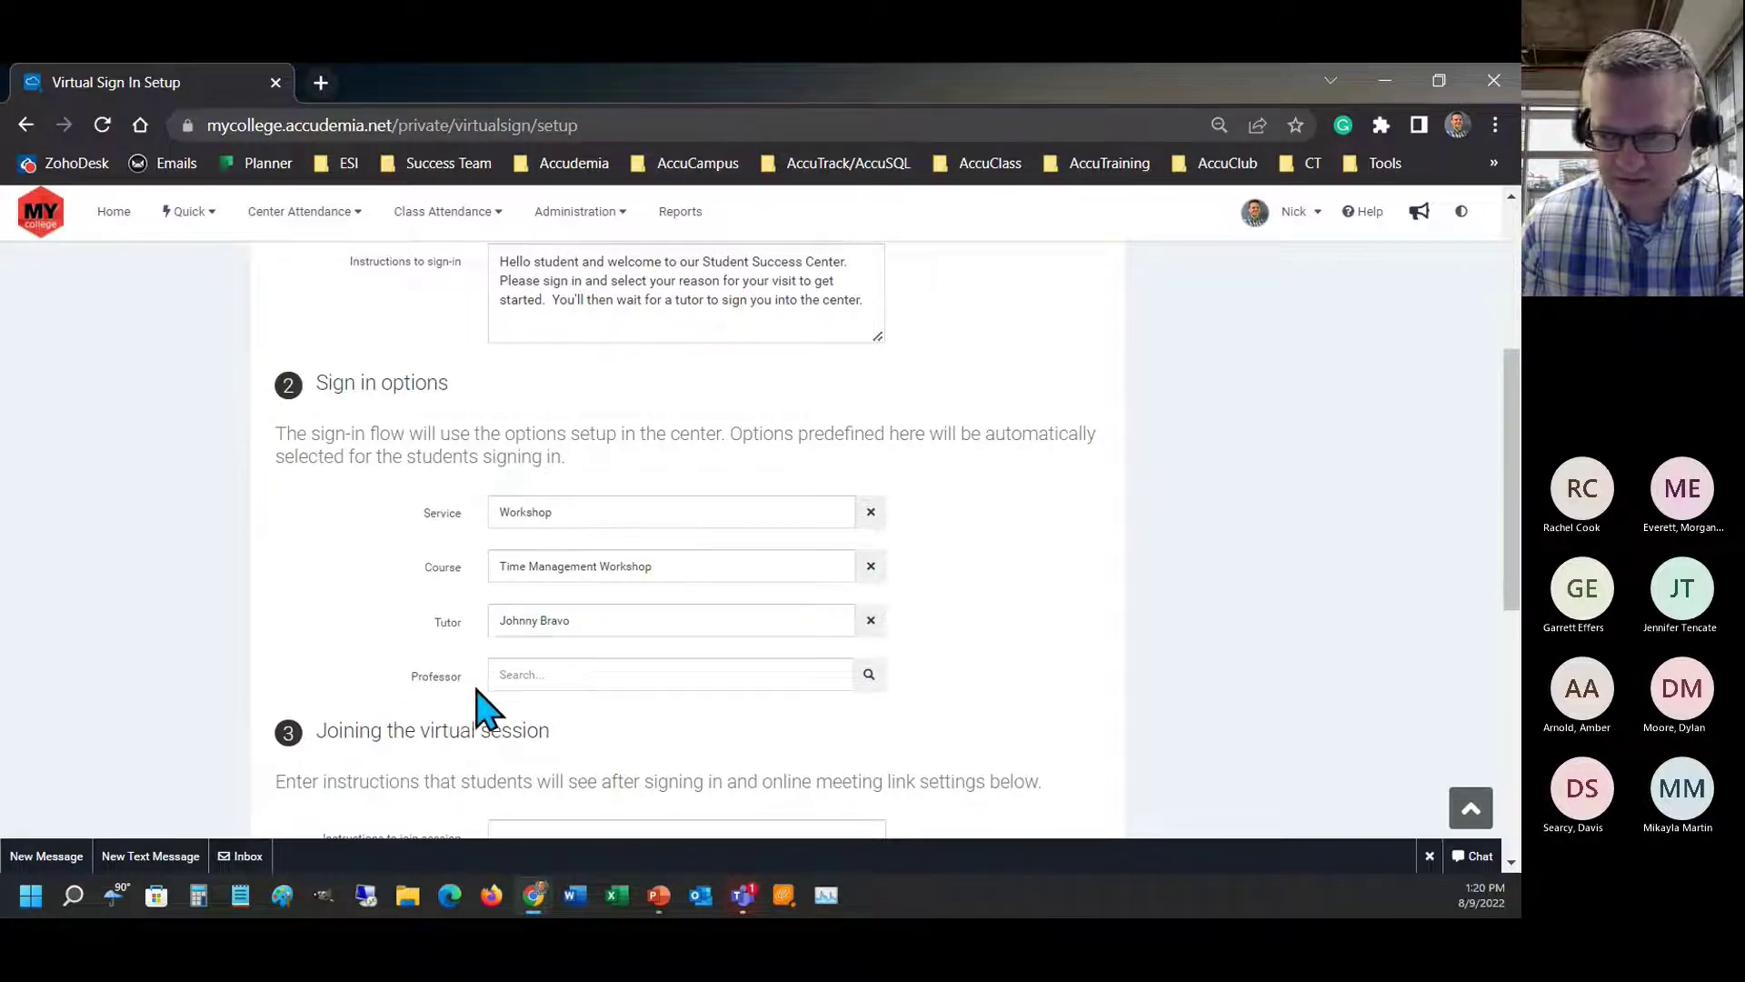
- Examine the Joining the virtual session section and its Instructions to join session field
scroll(480, 708, down, 1)
scroll(575, 668, down, 2)
click(565, 494)
drag(317, 375, 600, 397)
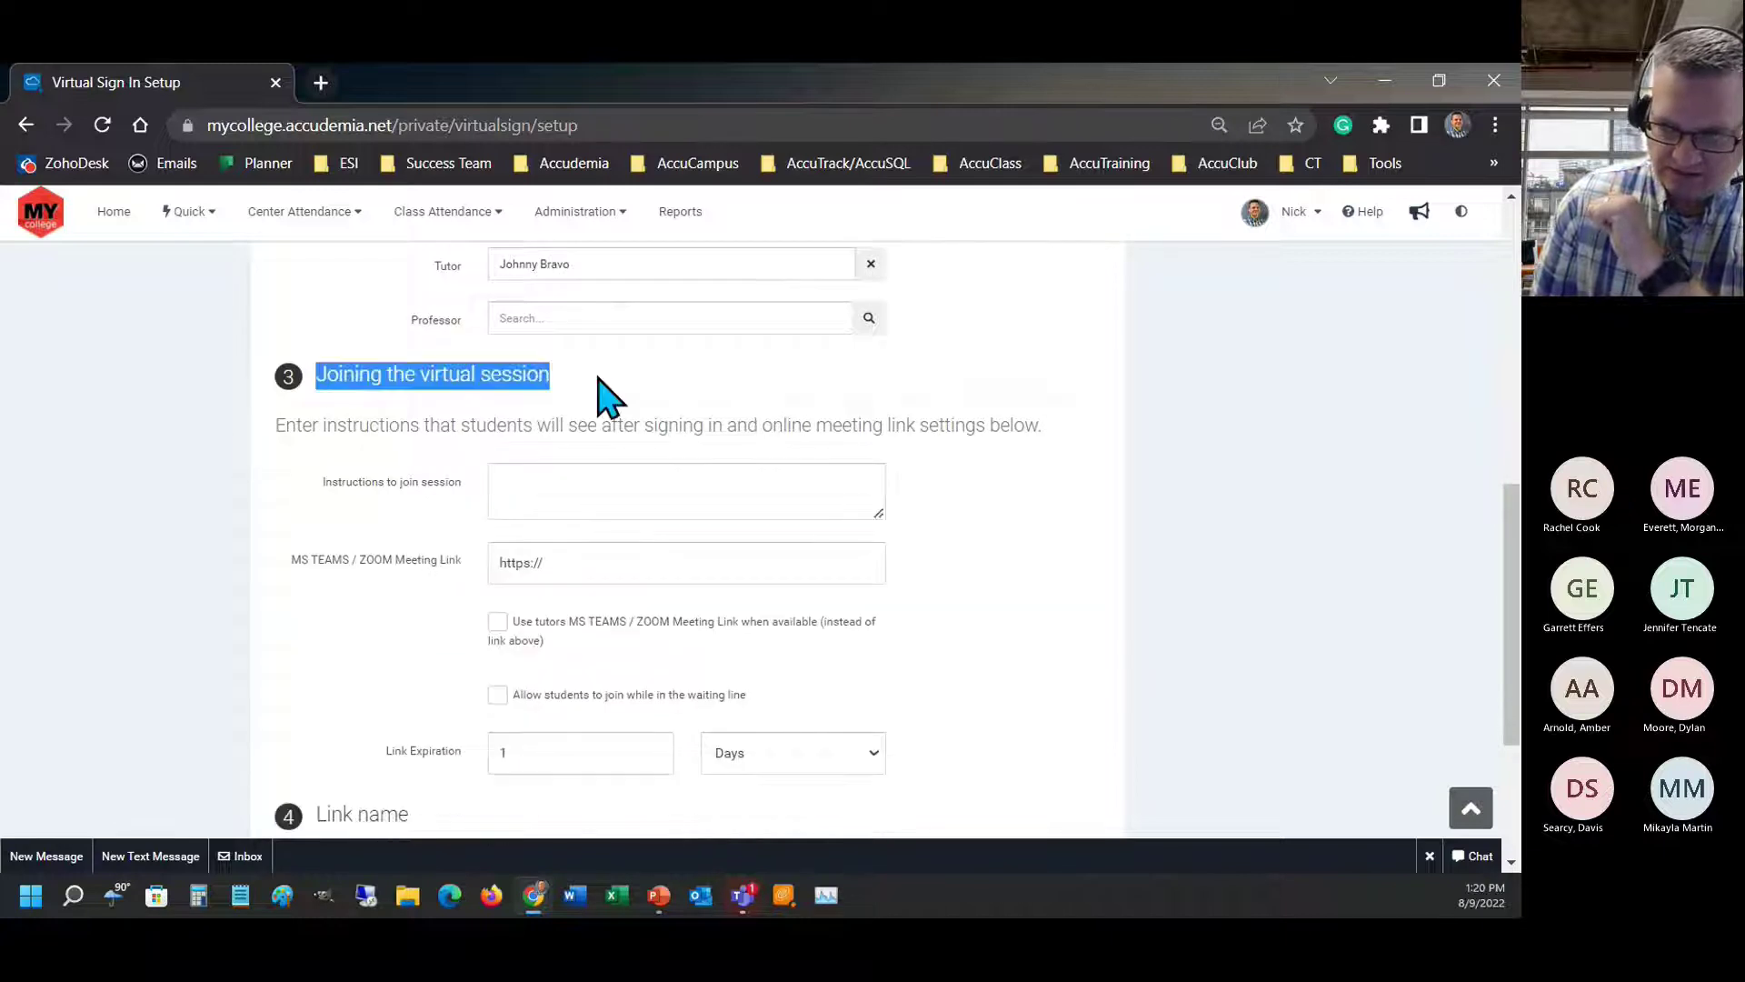
scroll(424, 600, down, 1)
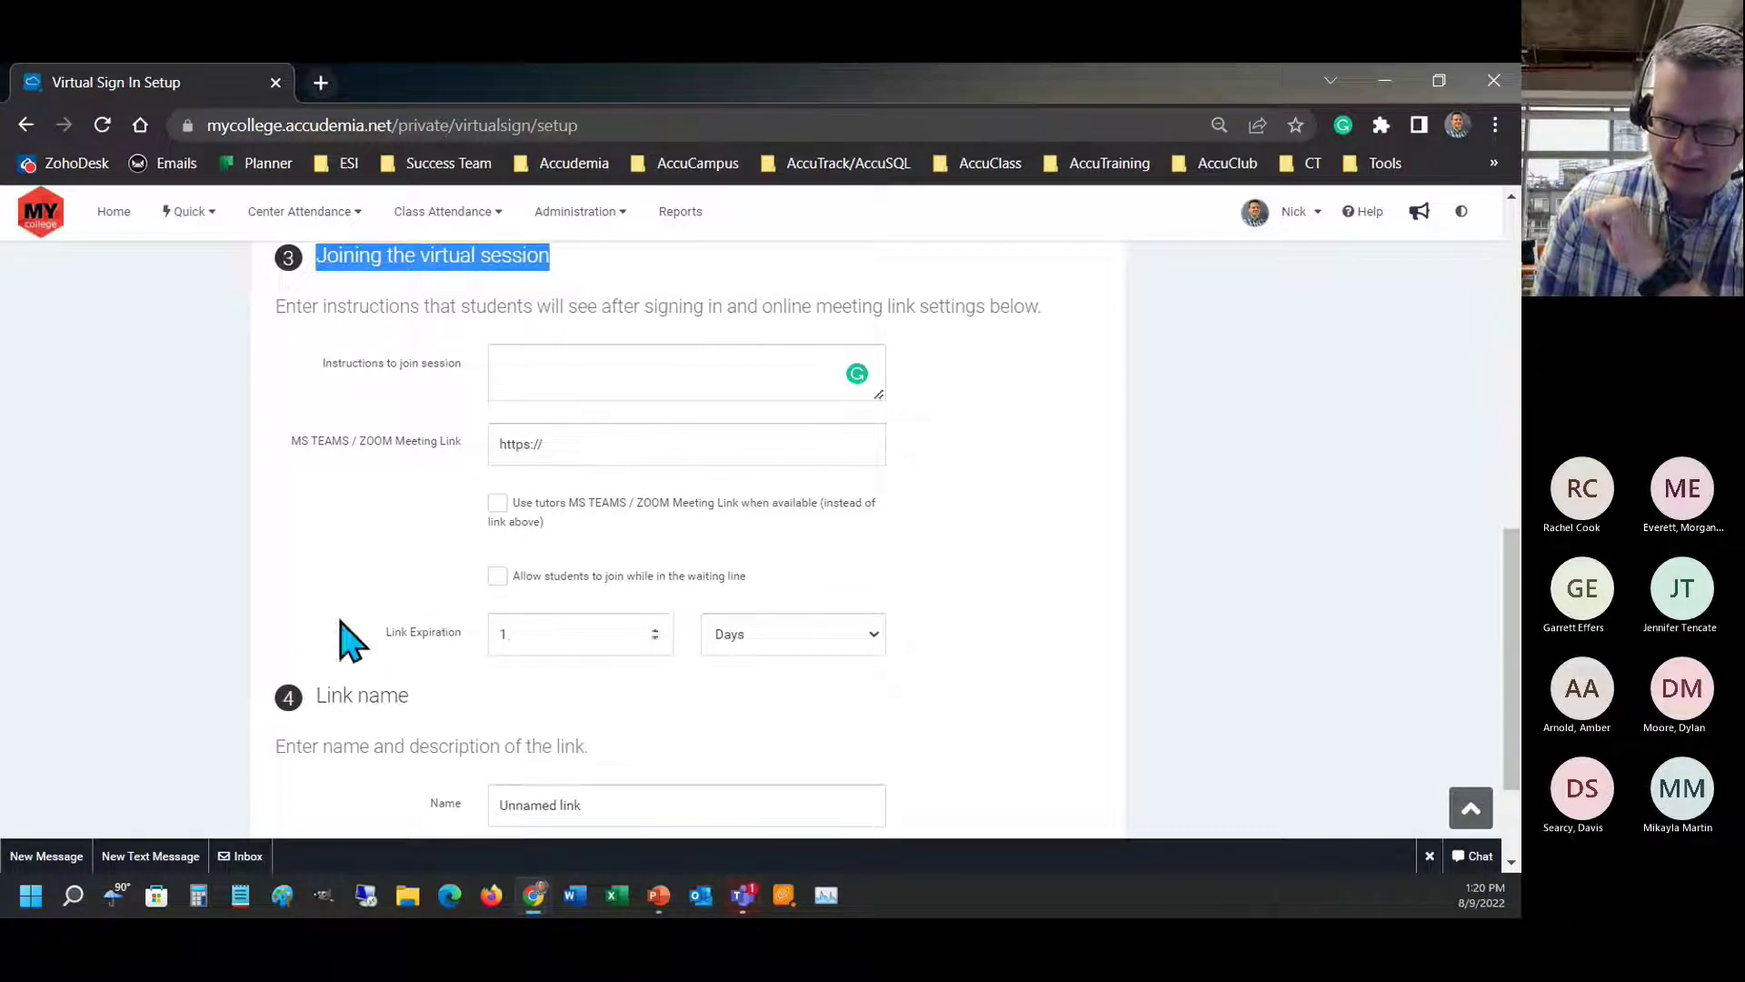
scroll(475, 577, up, 1)
click(439, 414)
click(504, 488)
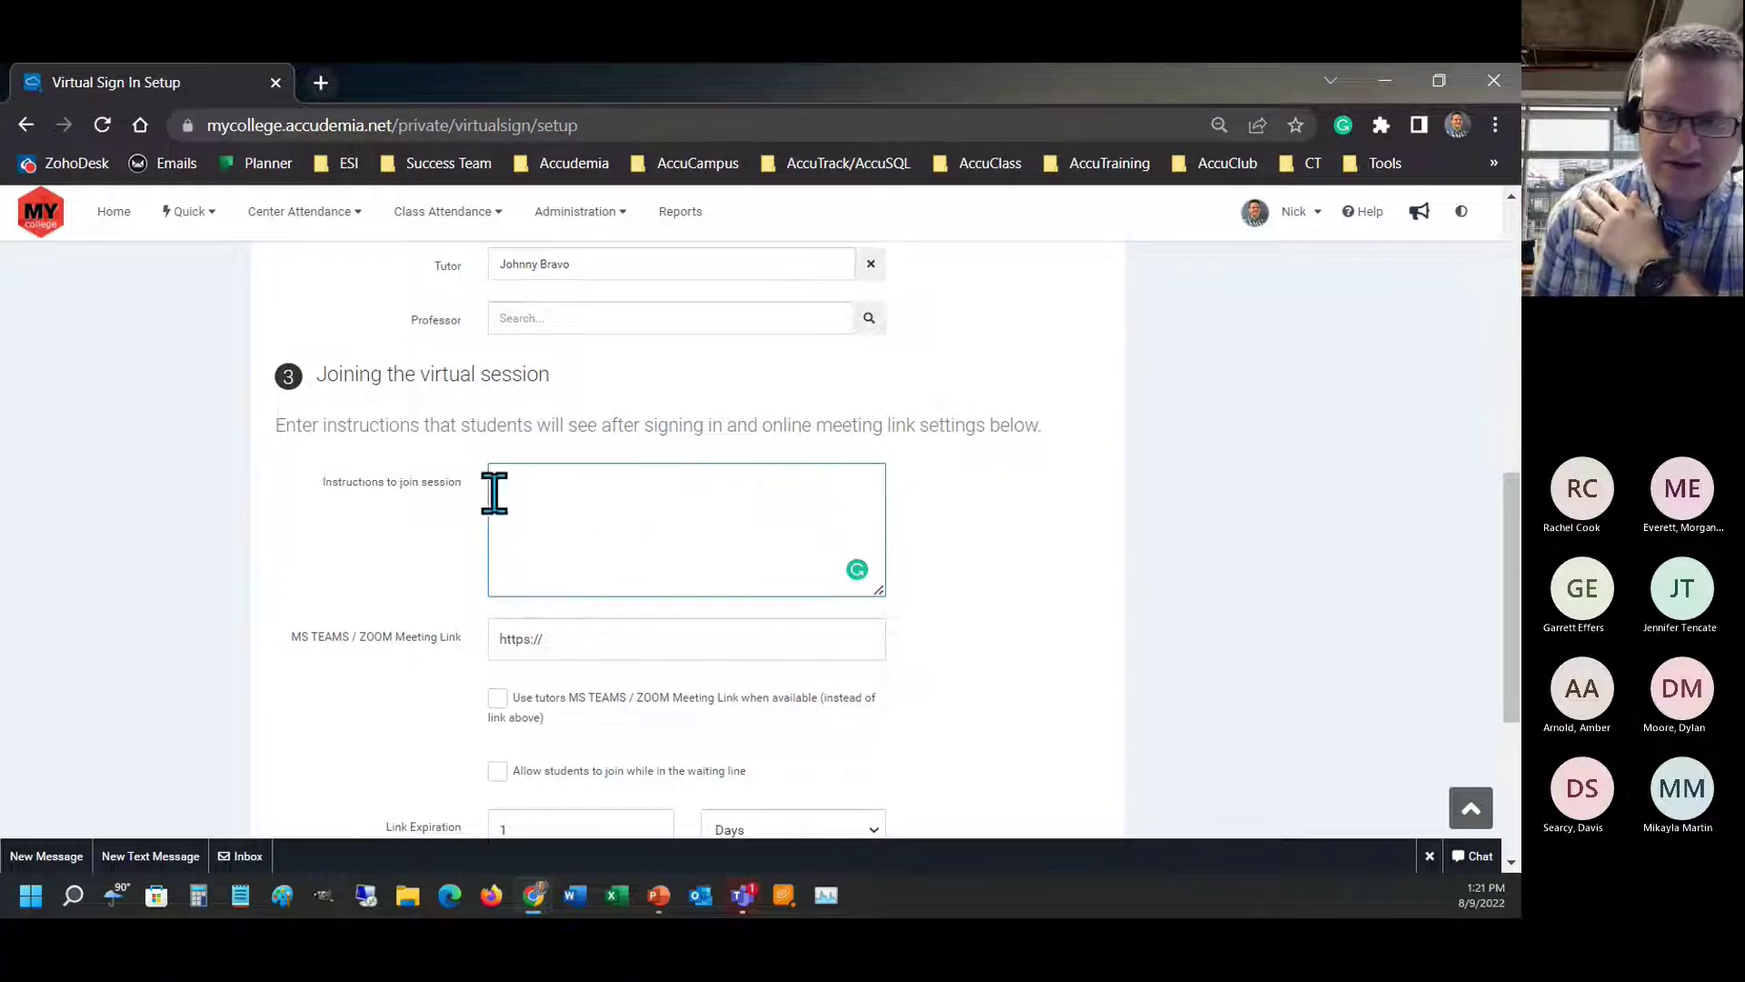
- Review the MS TEAMS / ZOOM Meeting Link field and enable using the tutors' meeting link when available instead
click(623, 642)
scroll(382, 477, down, 1)
drag(289, 445, 483, 447)
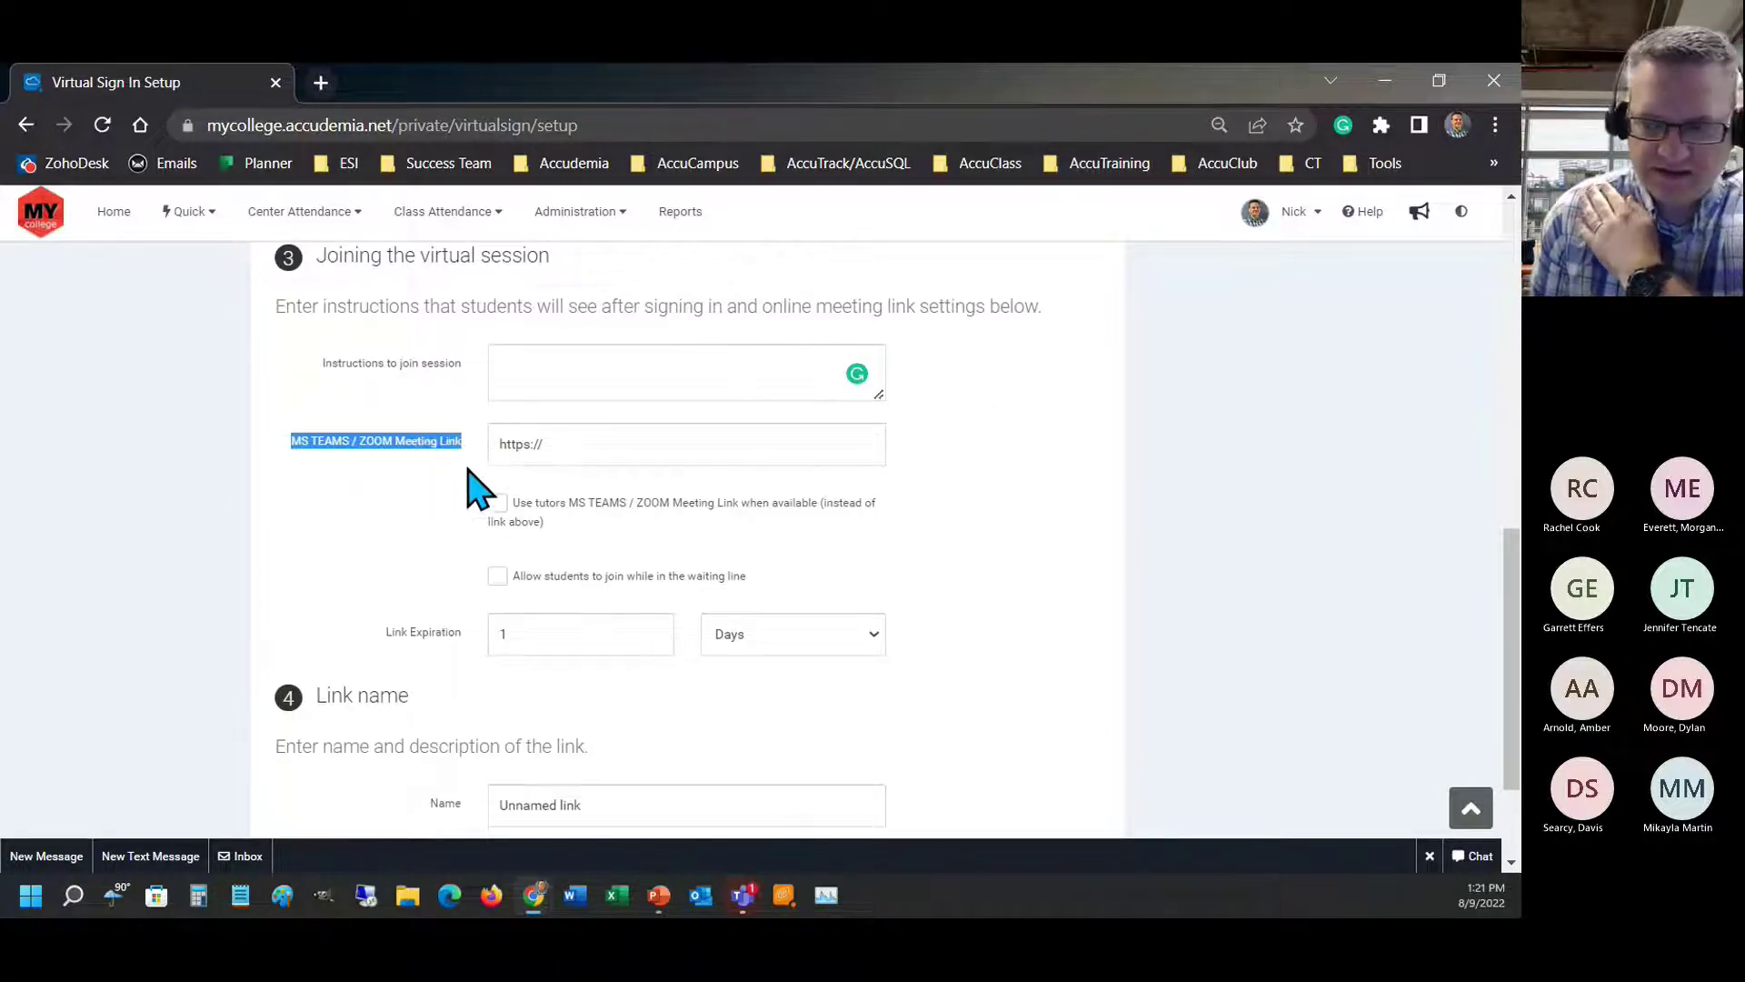
click(600, 445)
drag(291, 444, 503, 452)
click(587, 449)
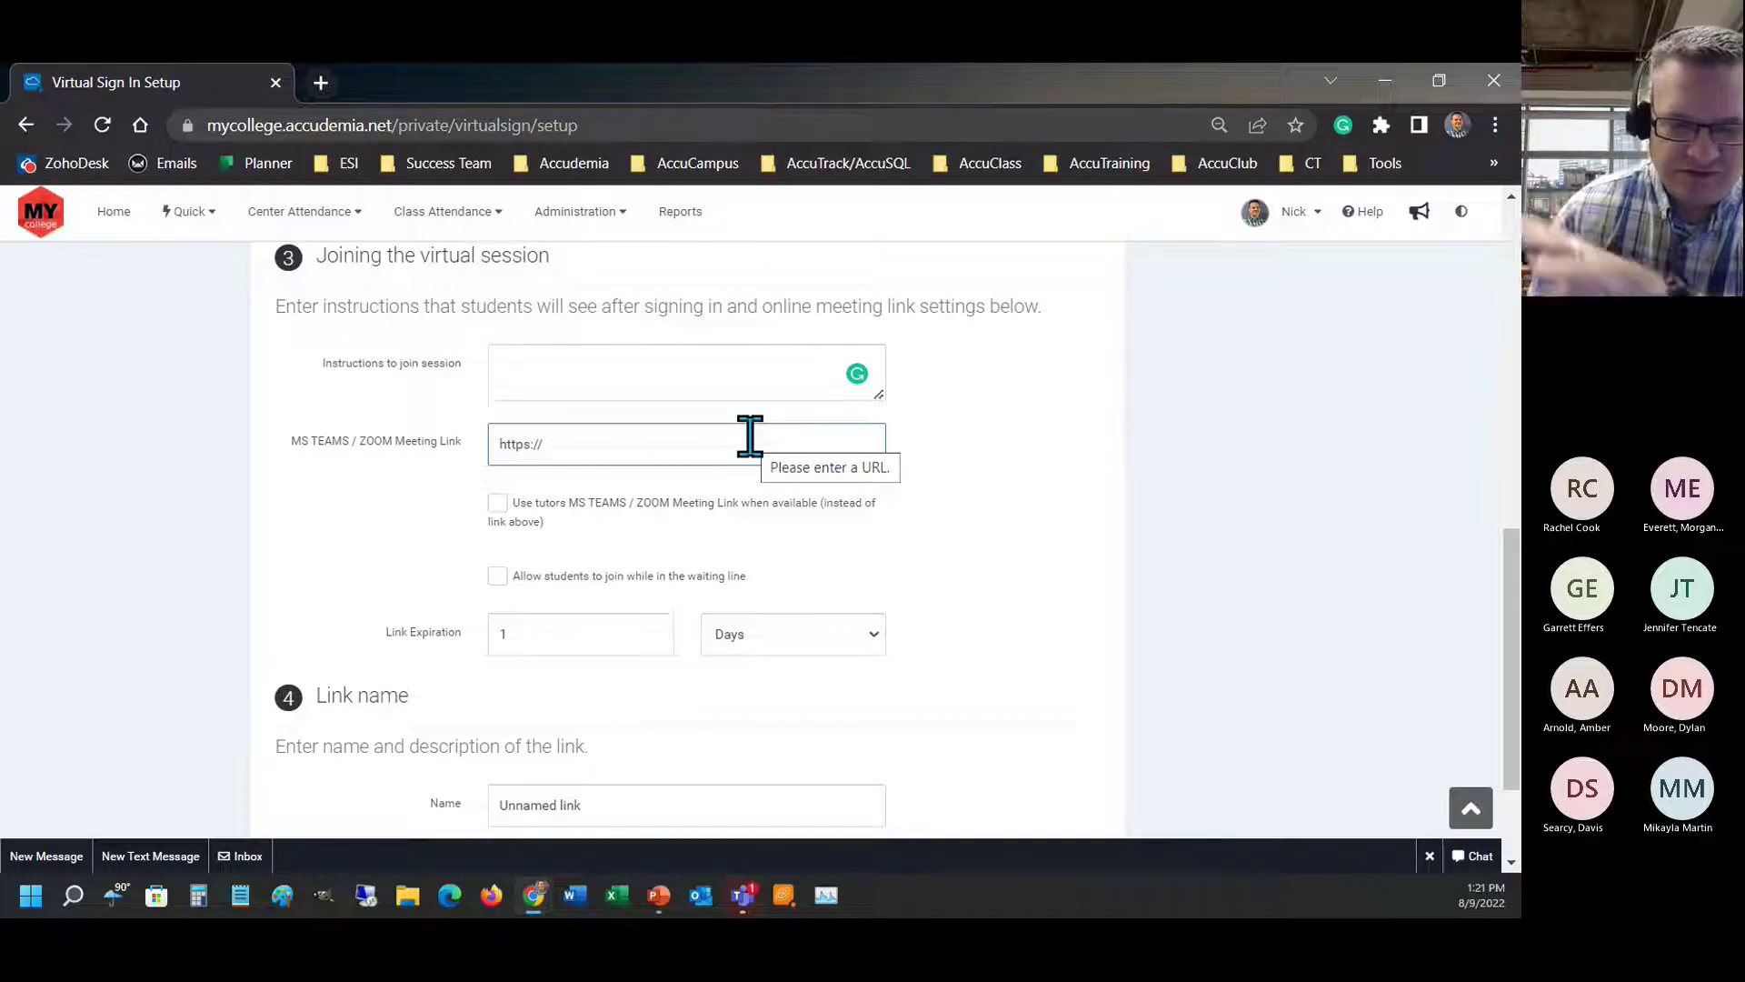
click(480, 518)
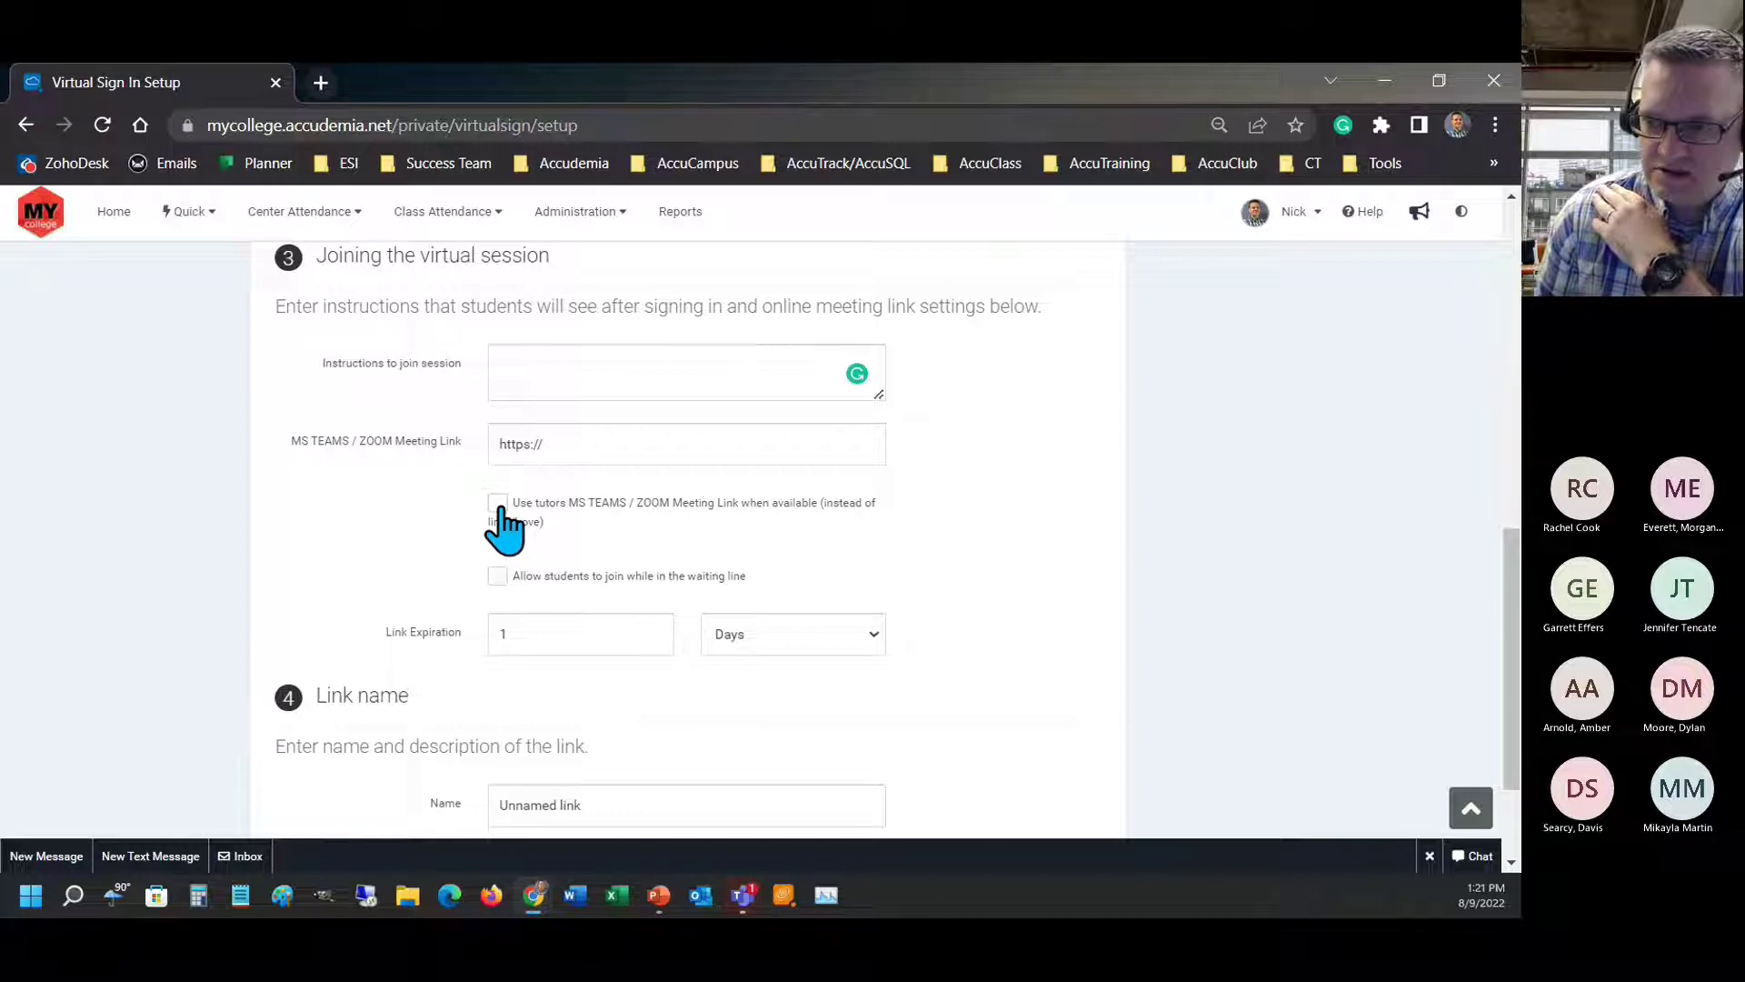
click(499, 503)
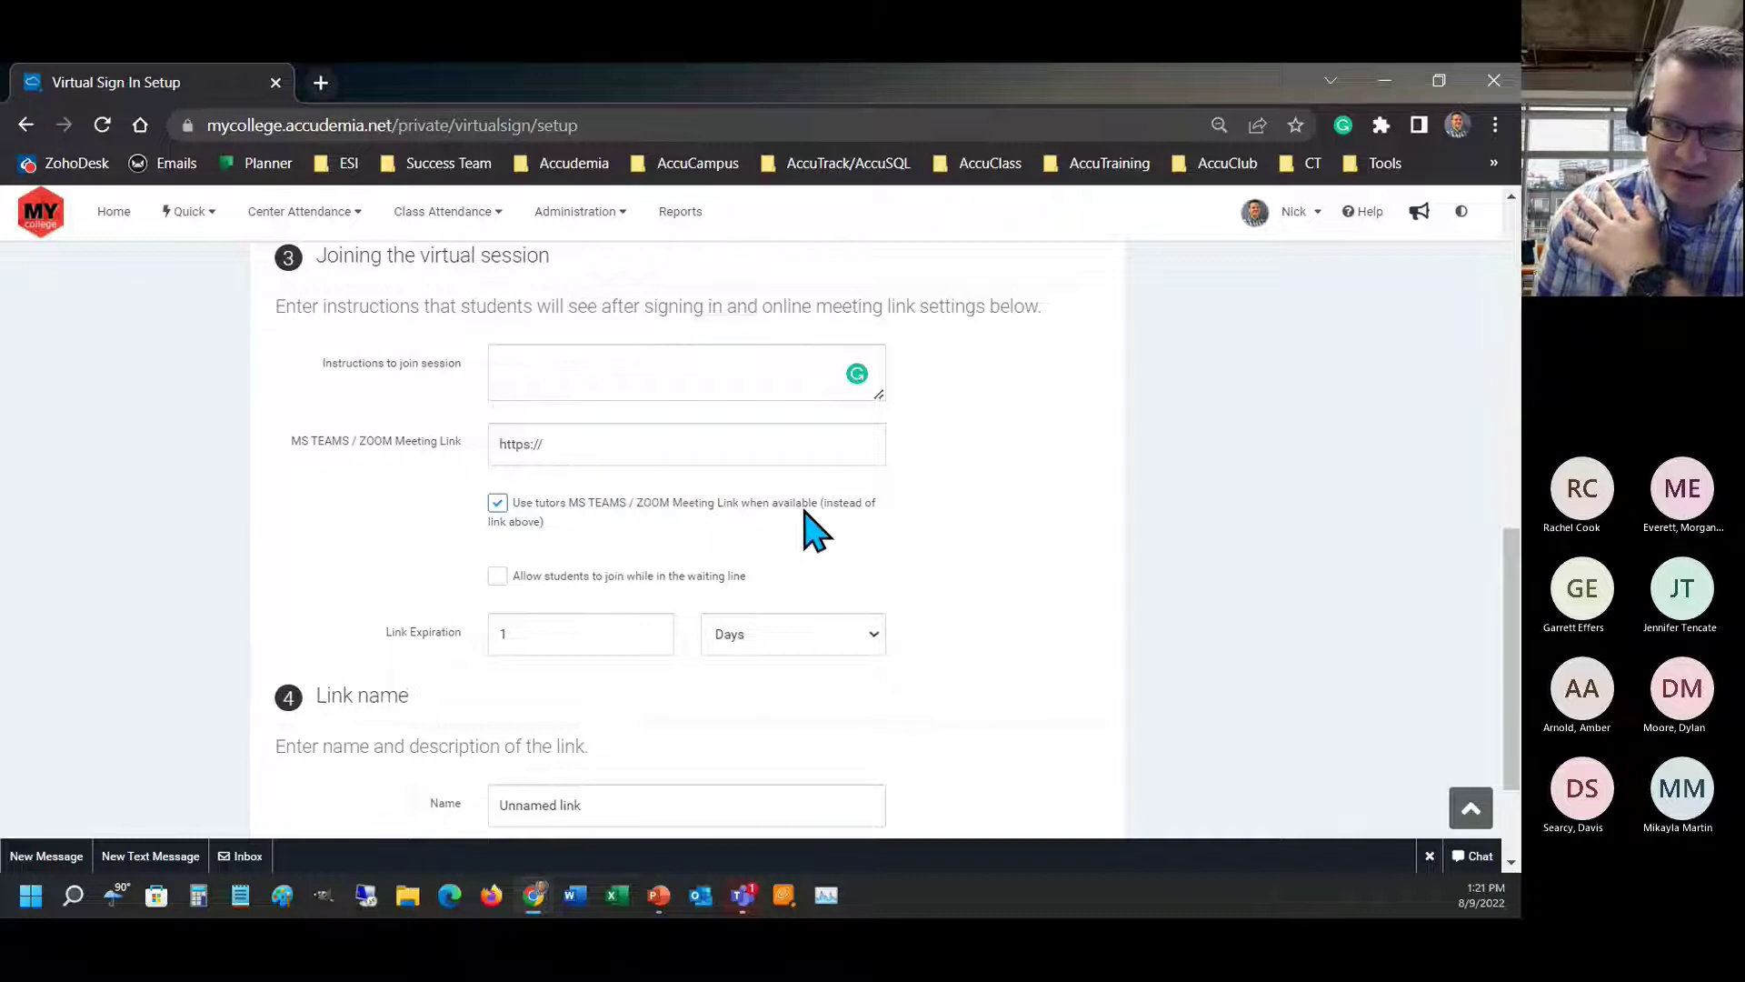
click(573, 448)
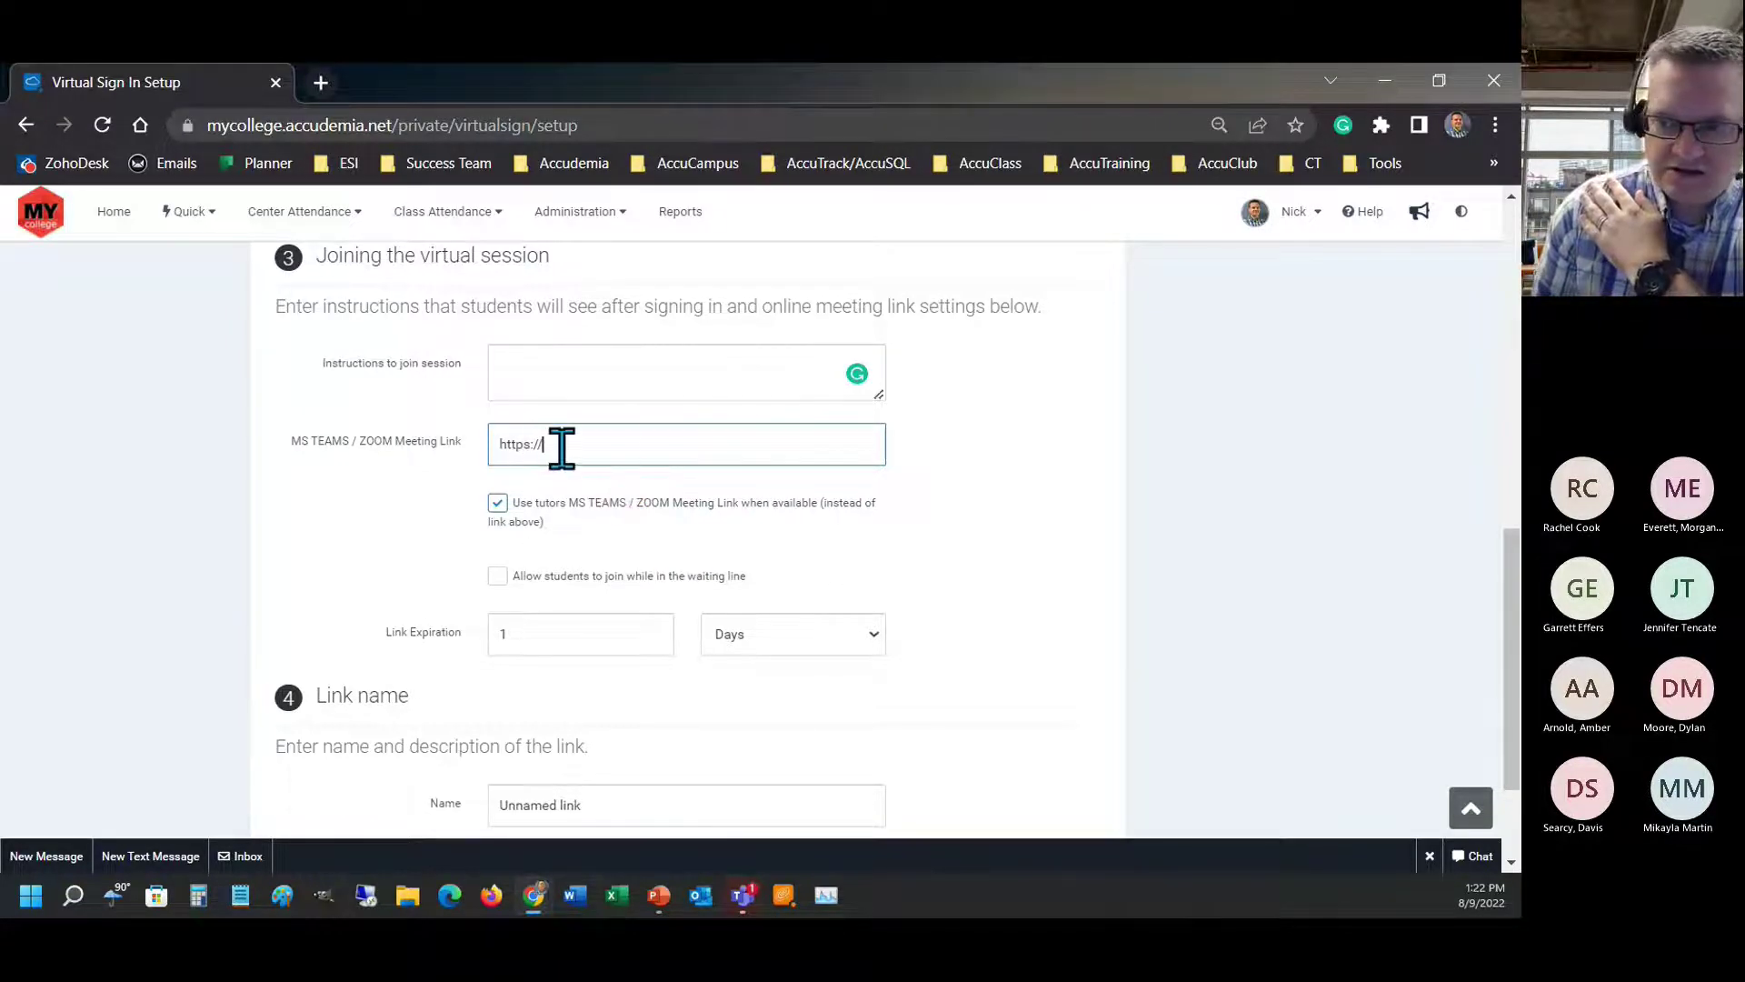
click(484, 590)
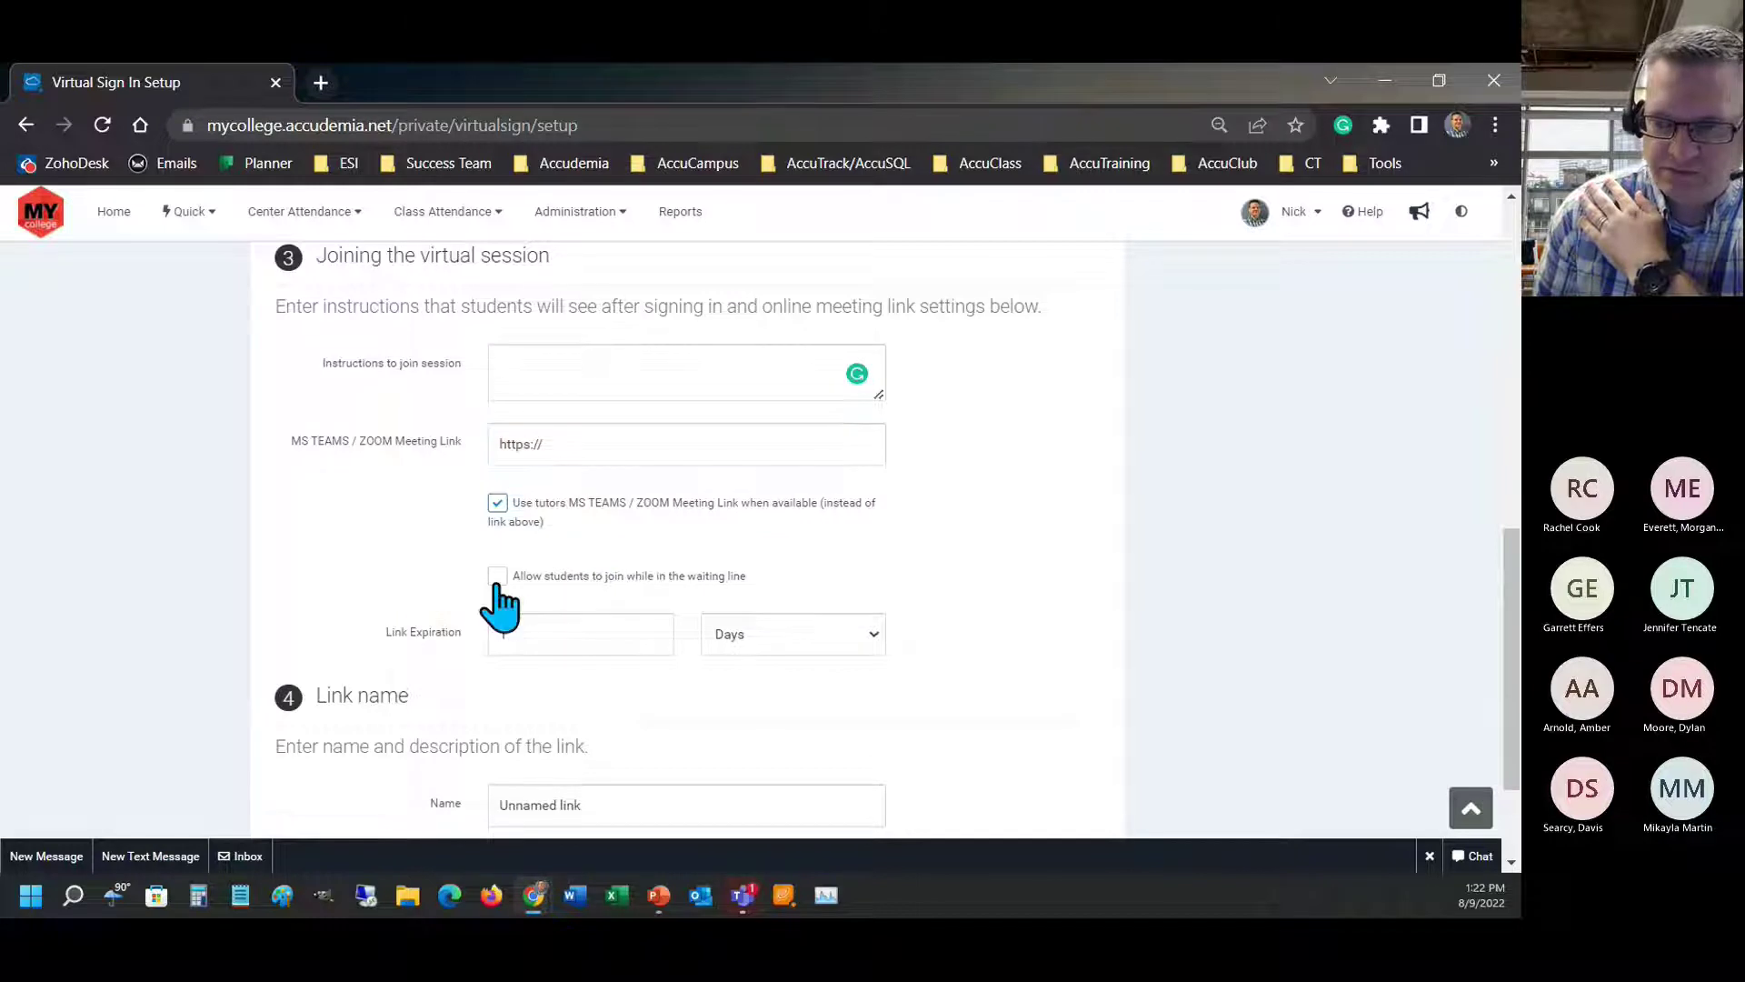
click(573, 438)
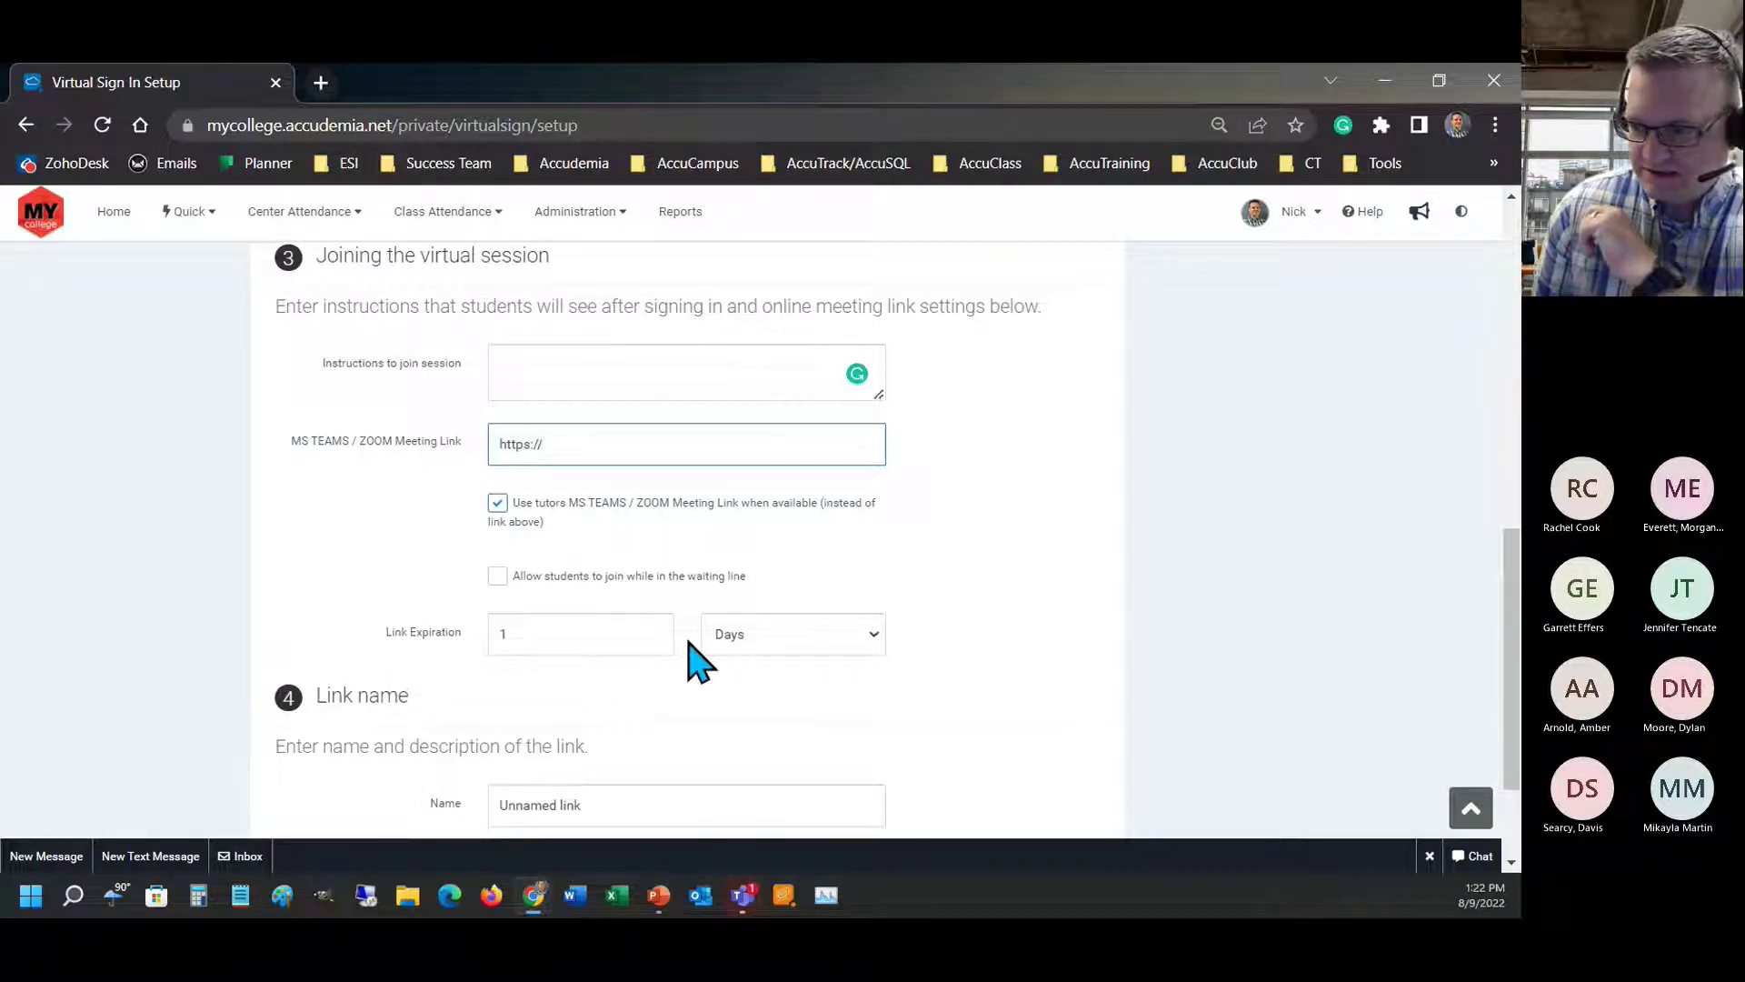
- Set the link expiration to 7 days
click(500, 641)
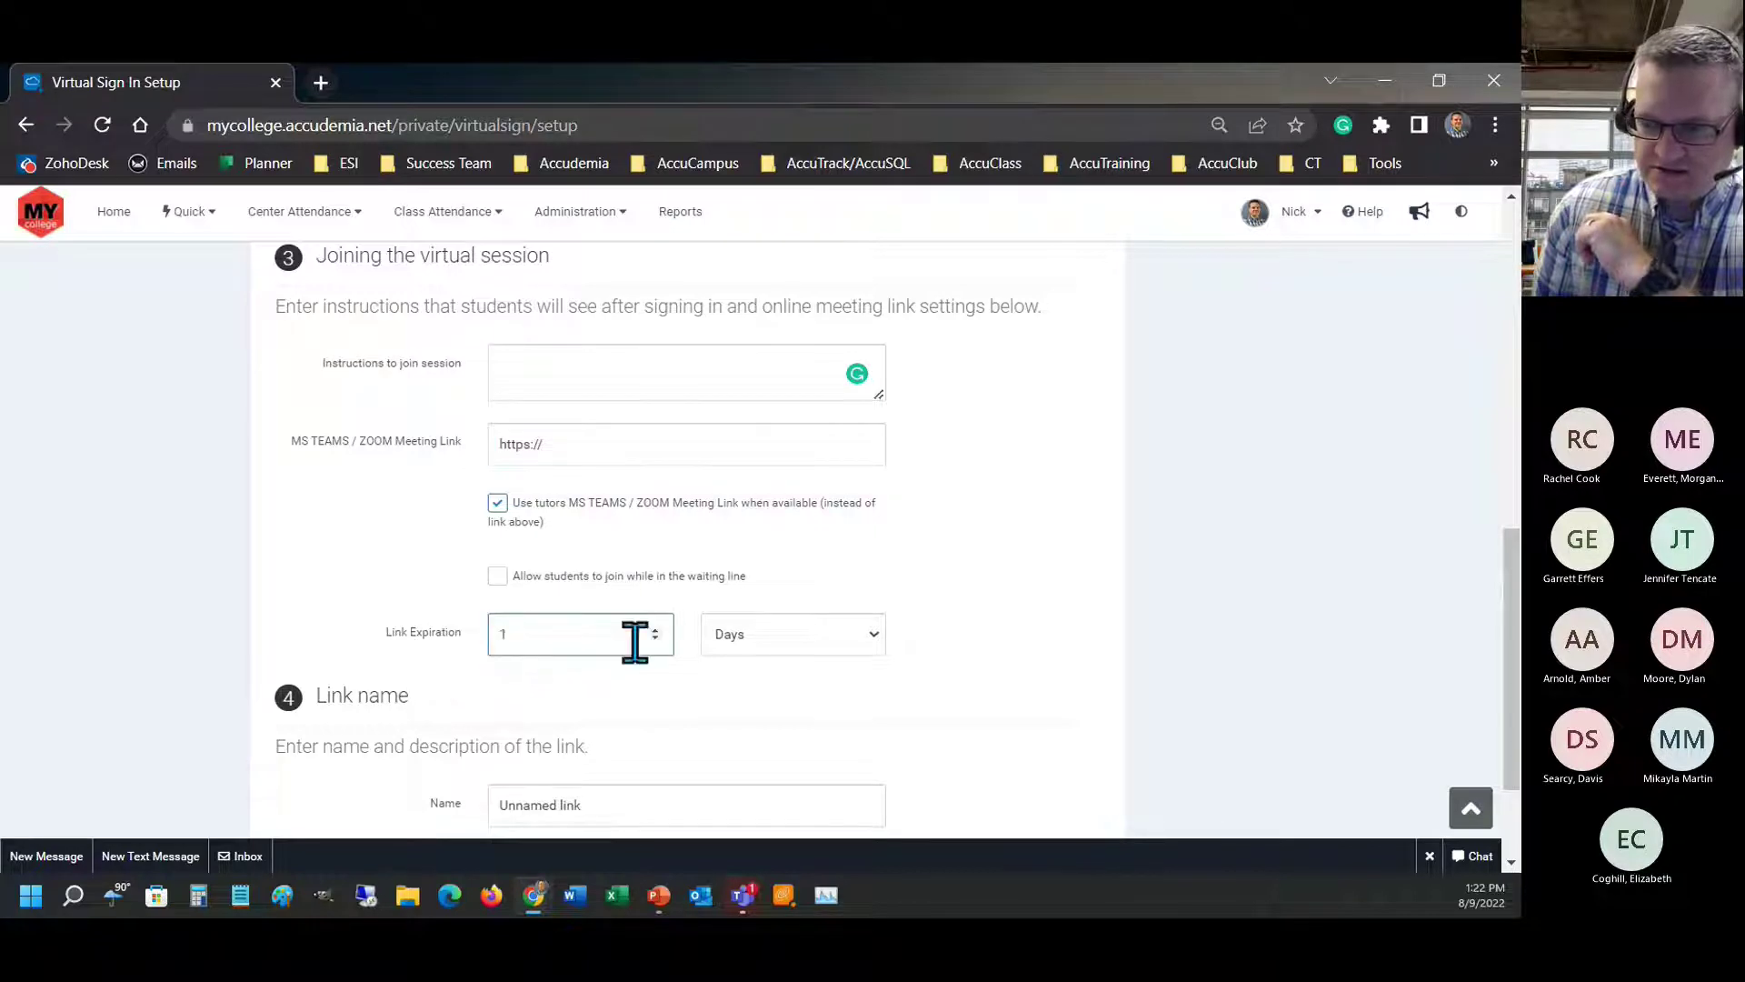
click(768, 638)
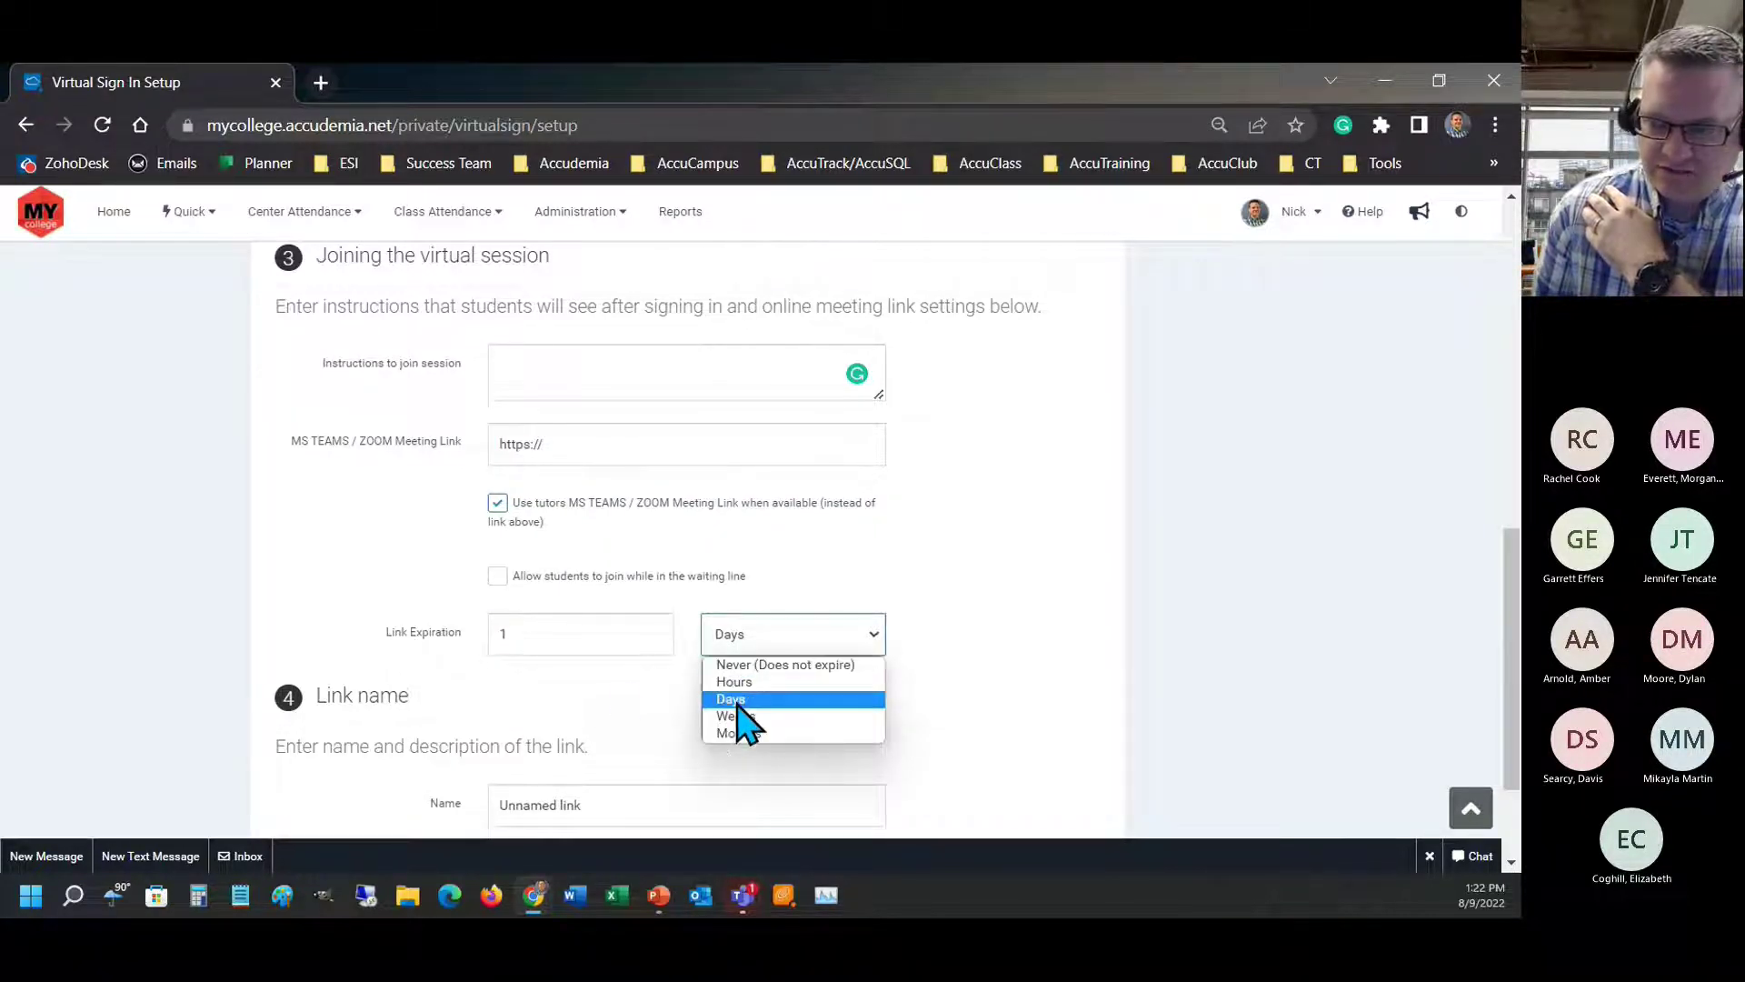
click(523, 635)
double_click(516, 634)
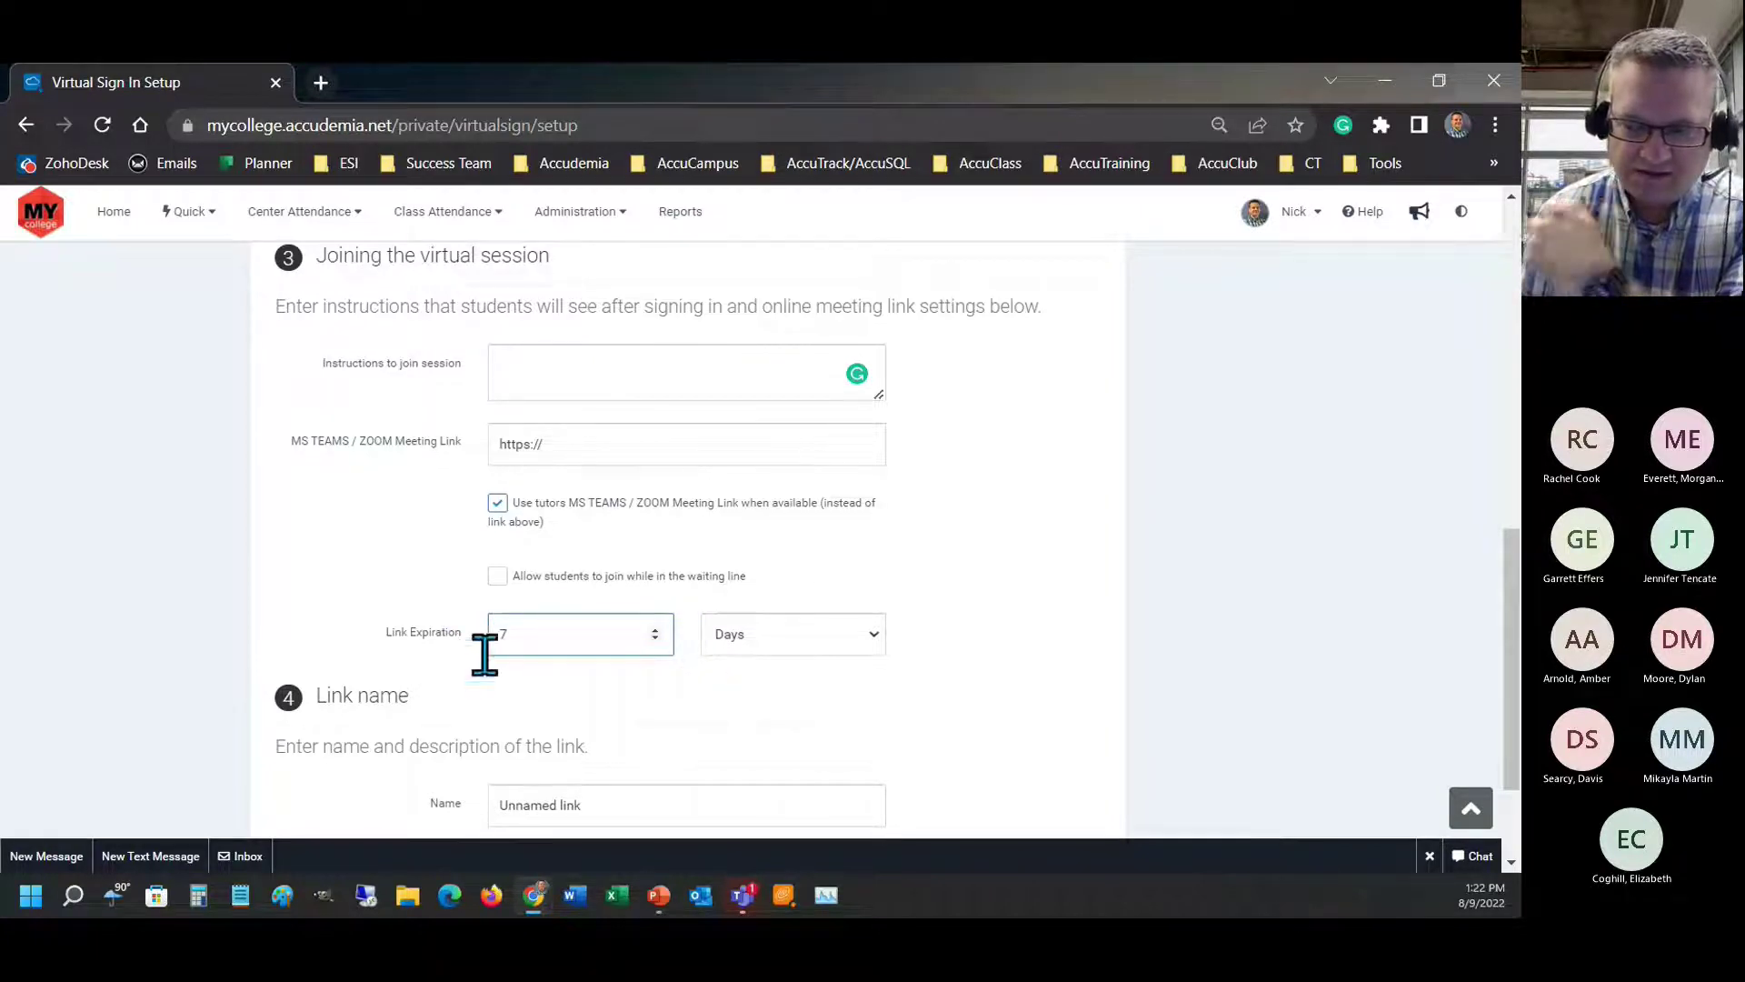
- Change the link expiration to Never (Does not expire)
click(738, 642)
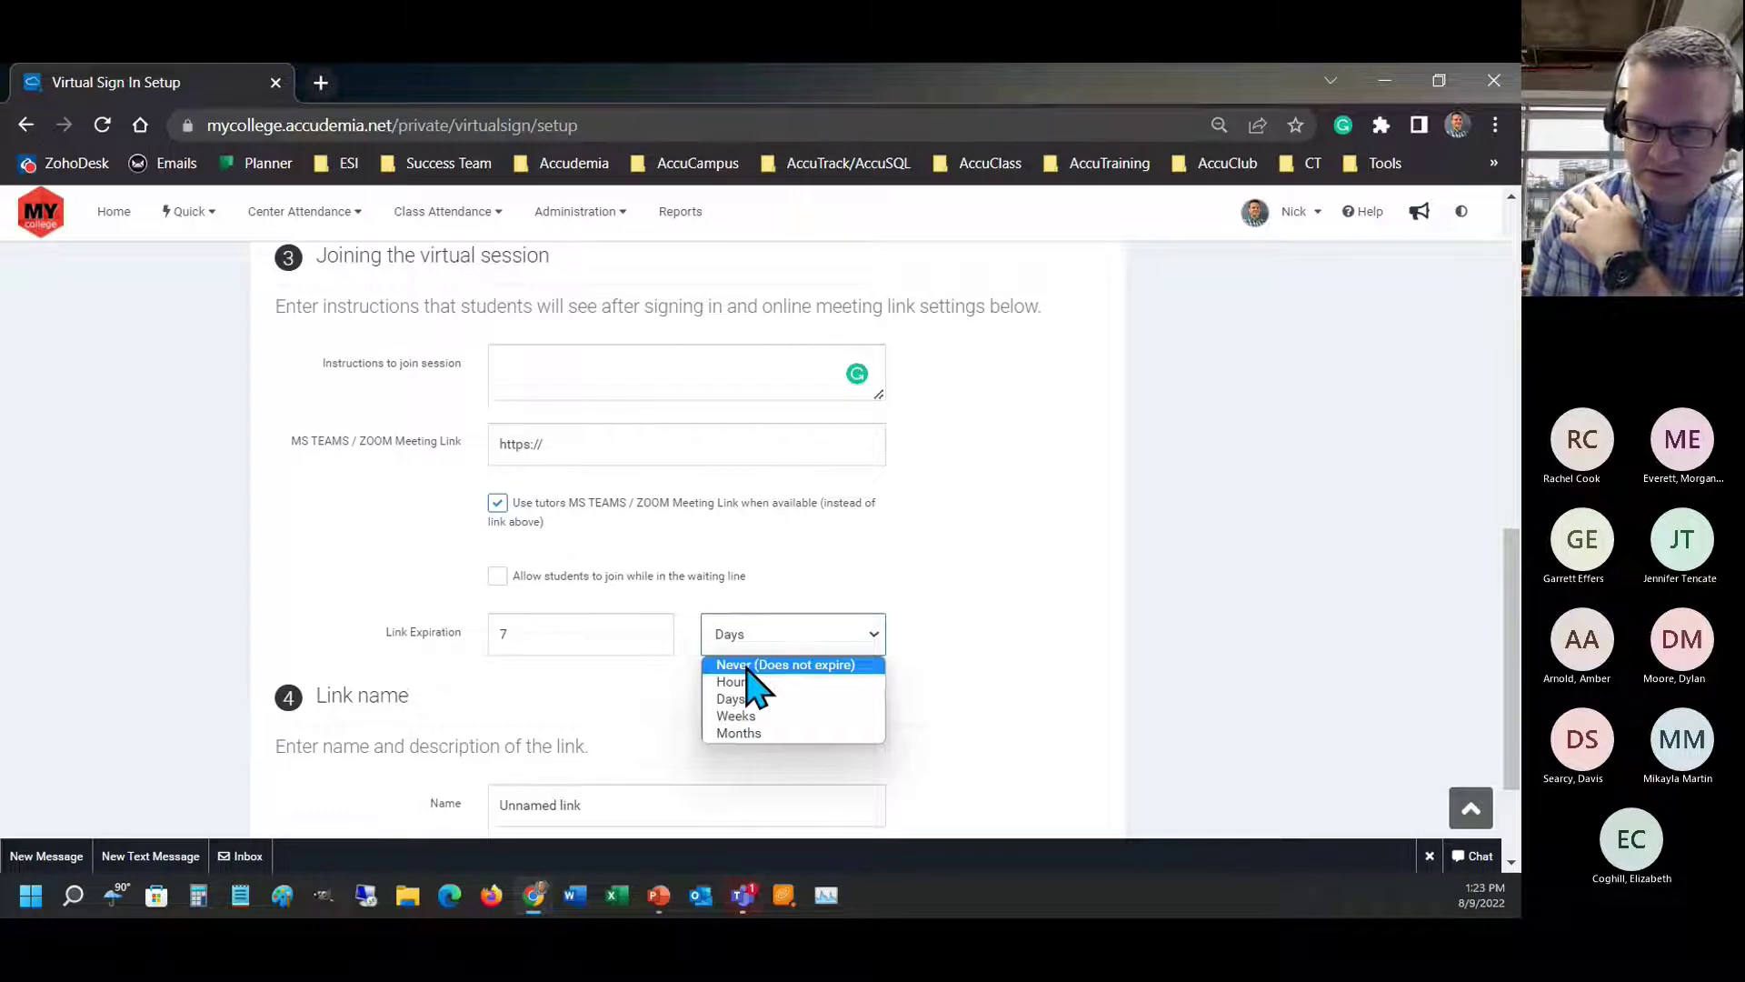
click(747, 667)
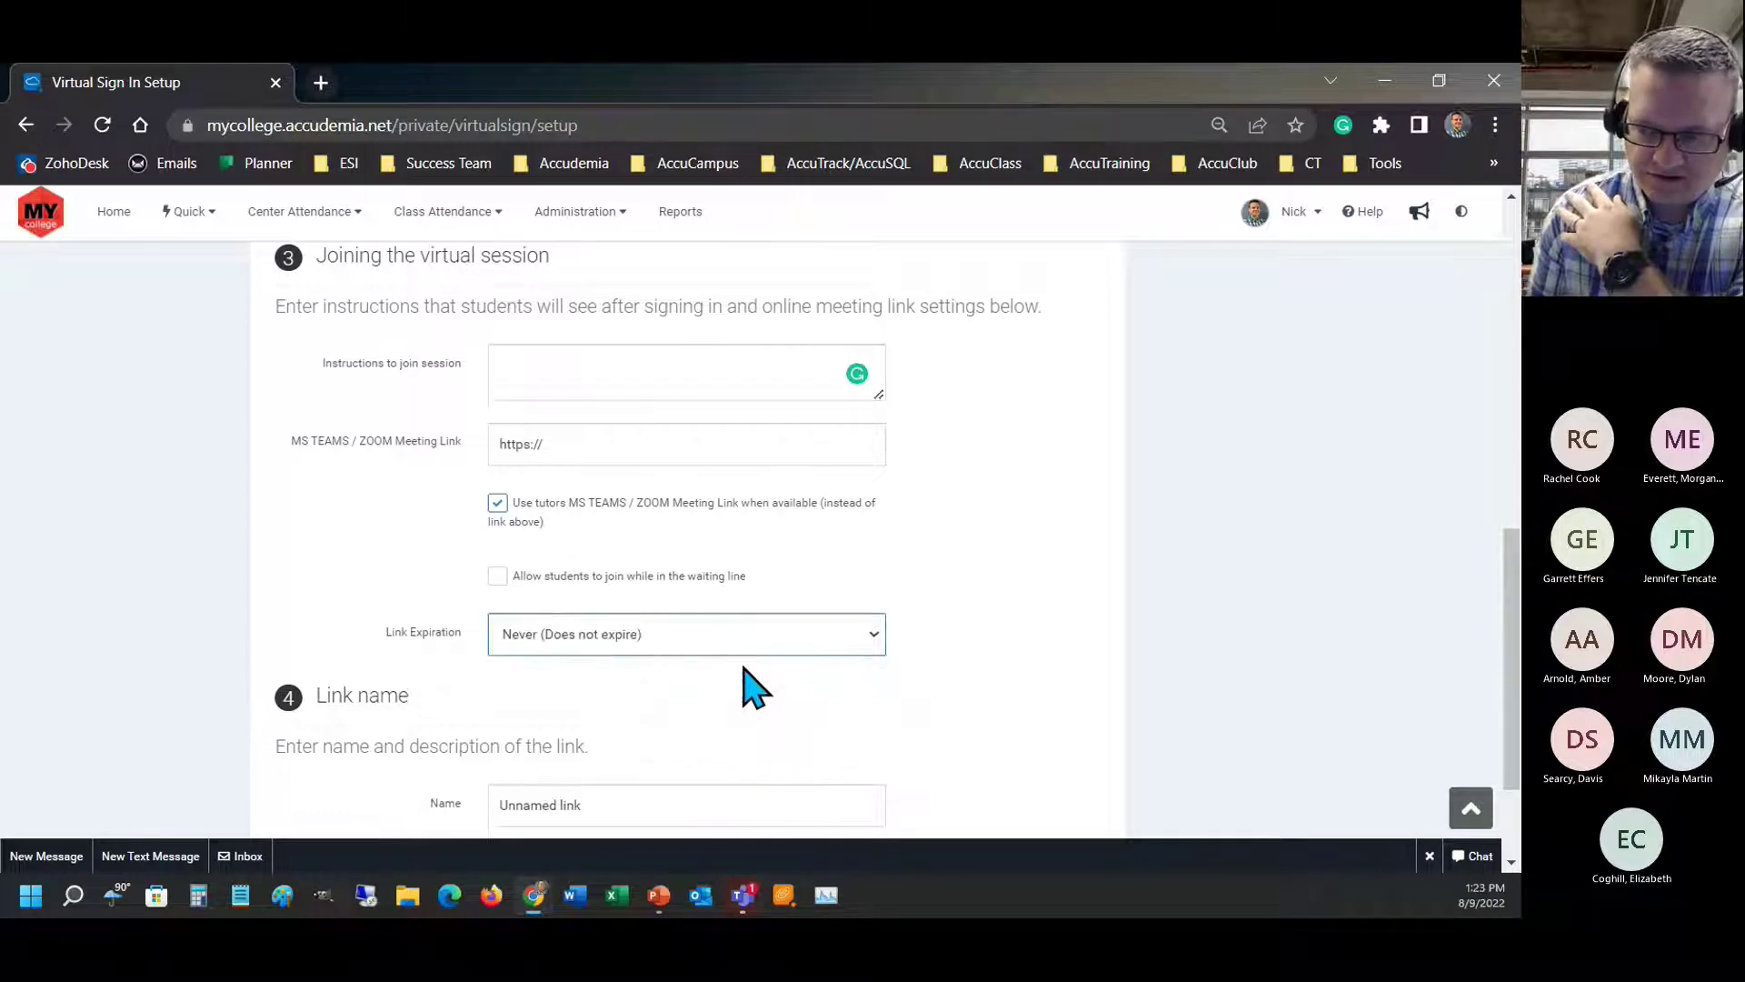
click(637, 641)
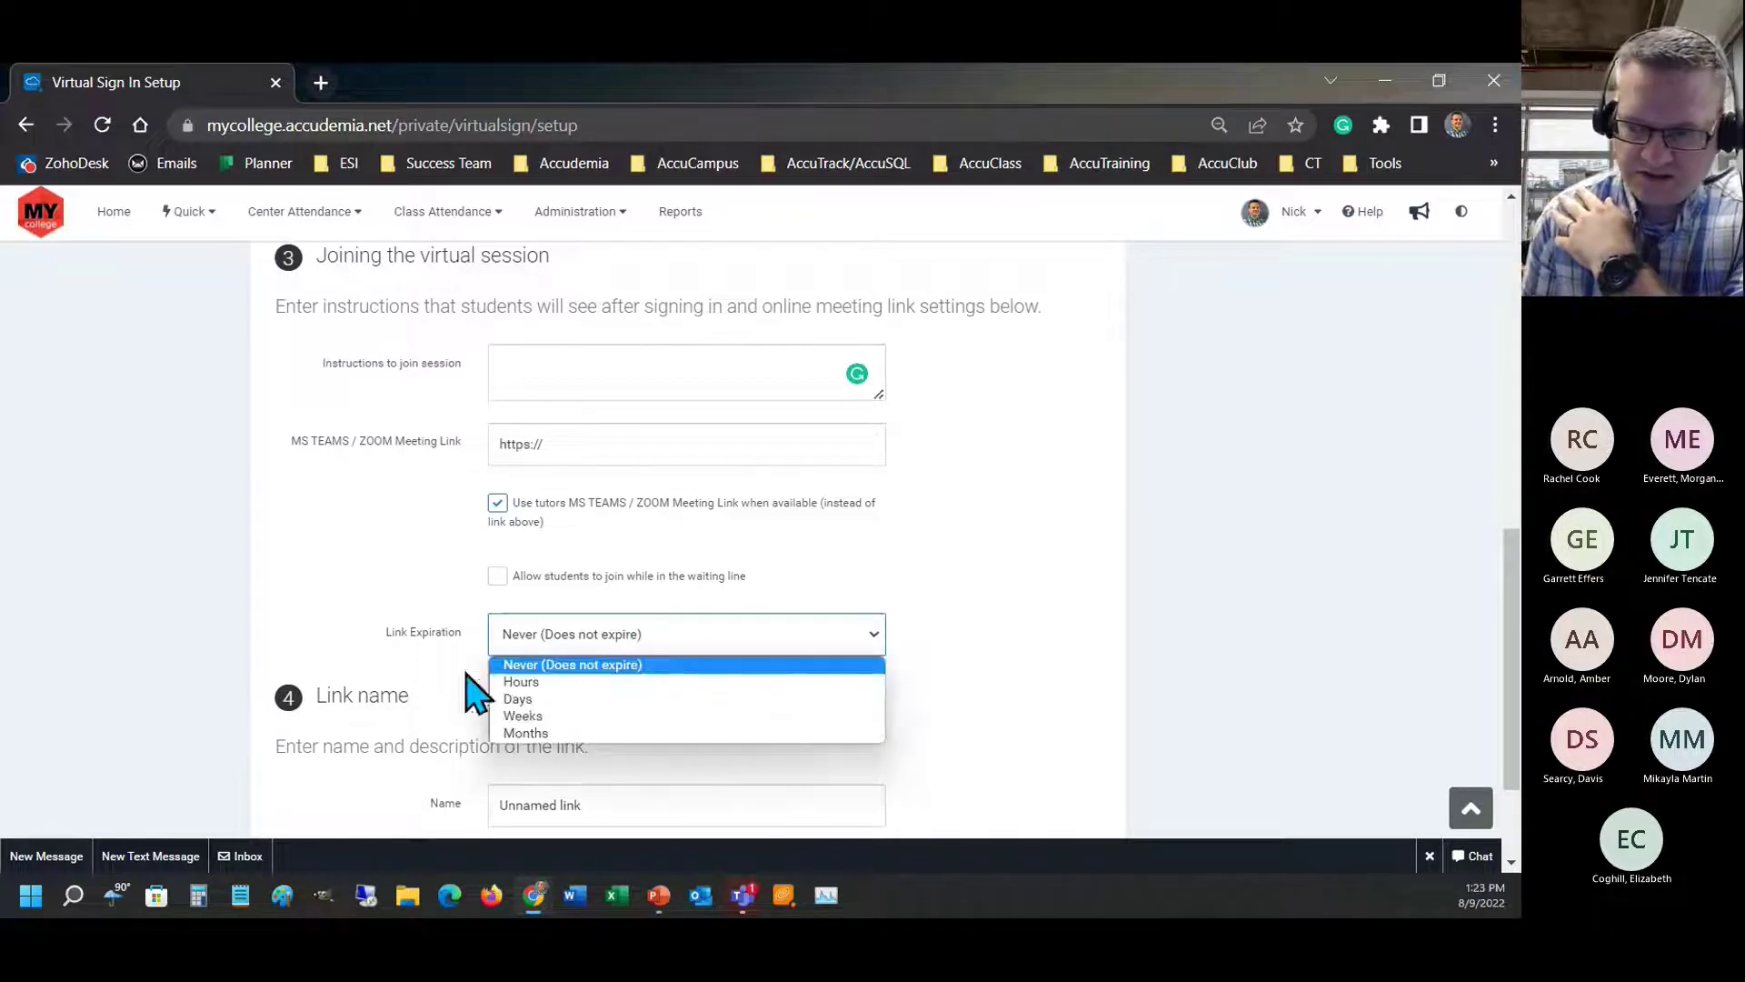
click(540, 672)
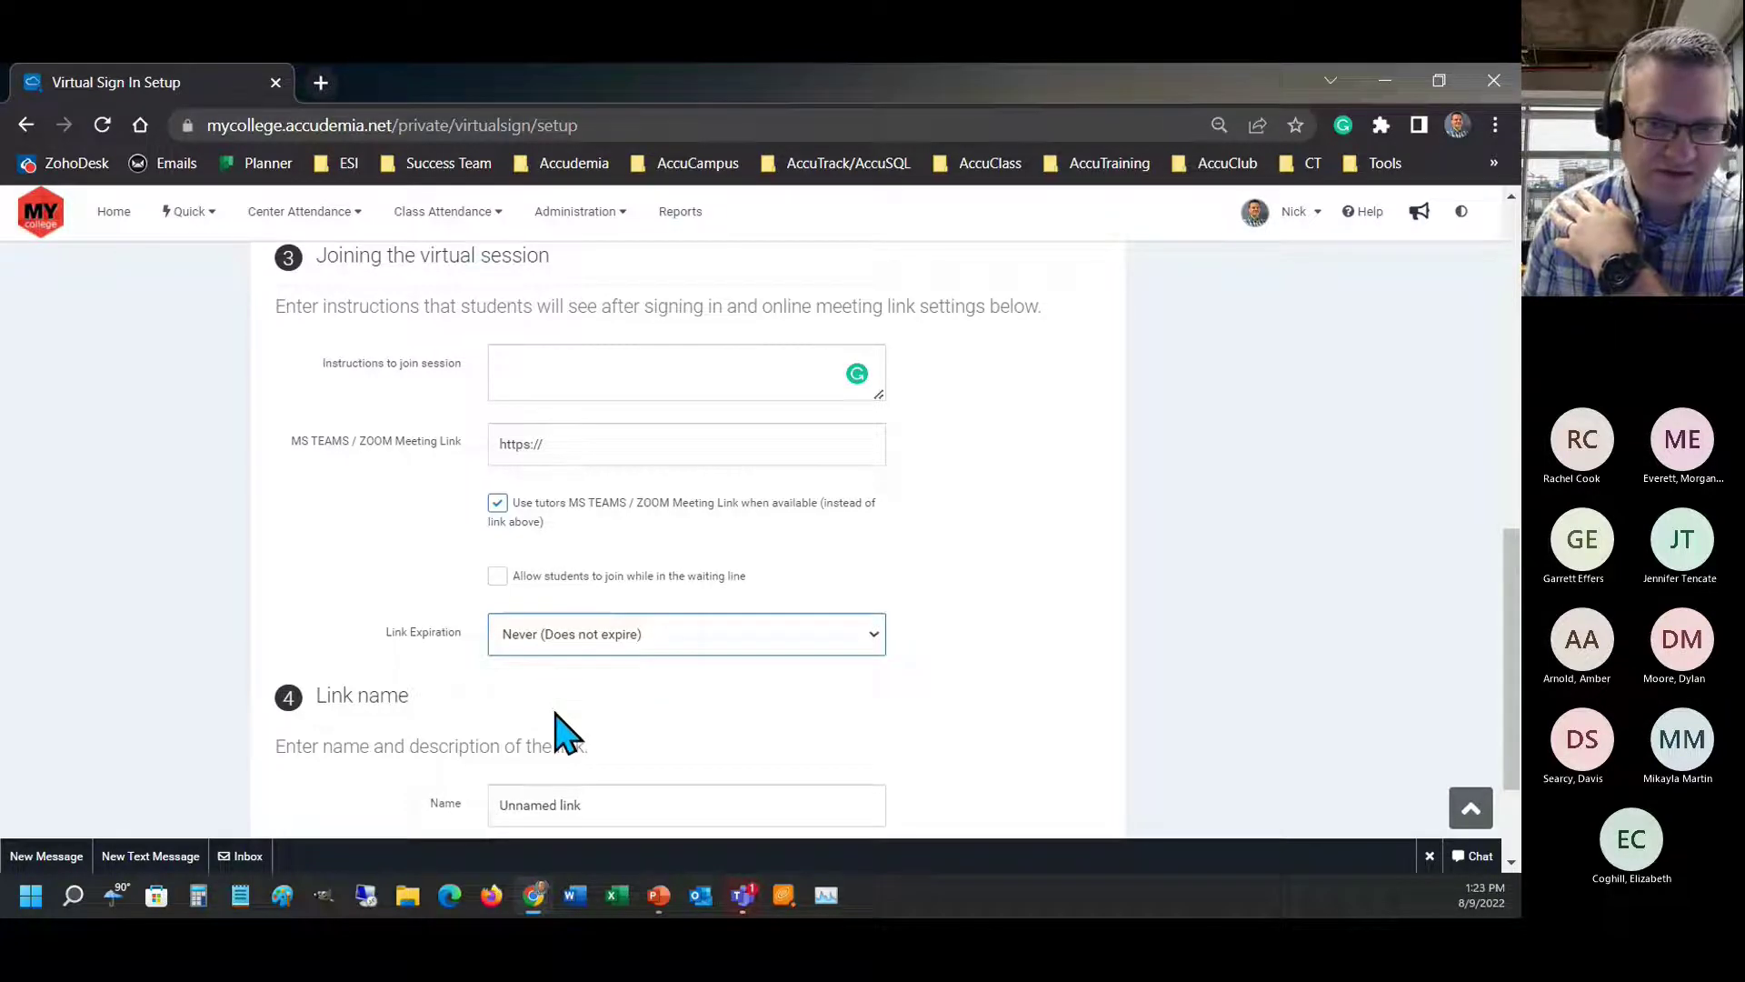
- Set the link expiration to 3 months
click(600, 644)
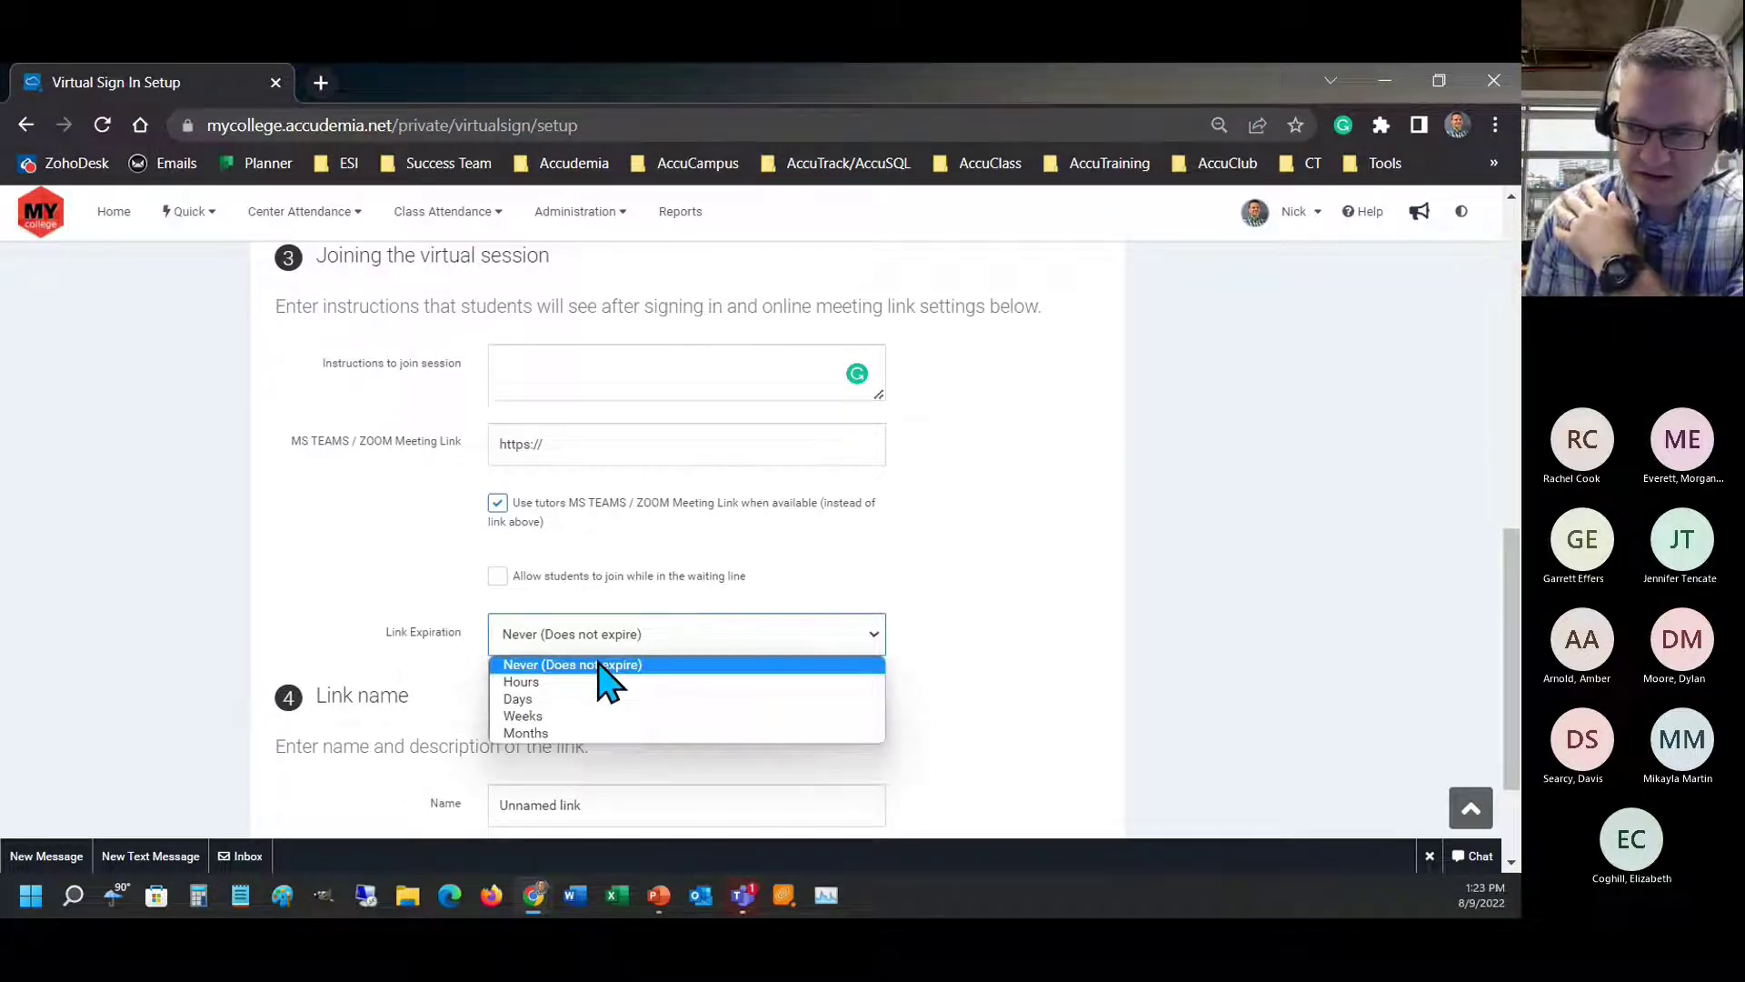
click(545, 733)
double_click(498, 634)
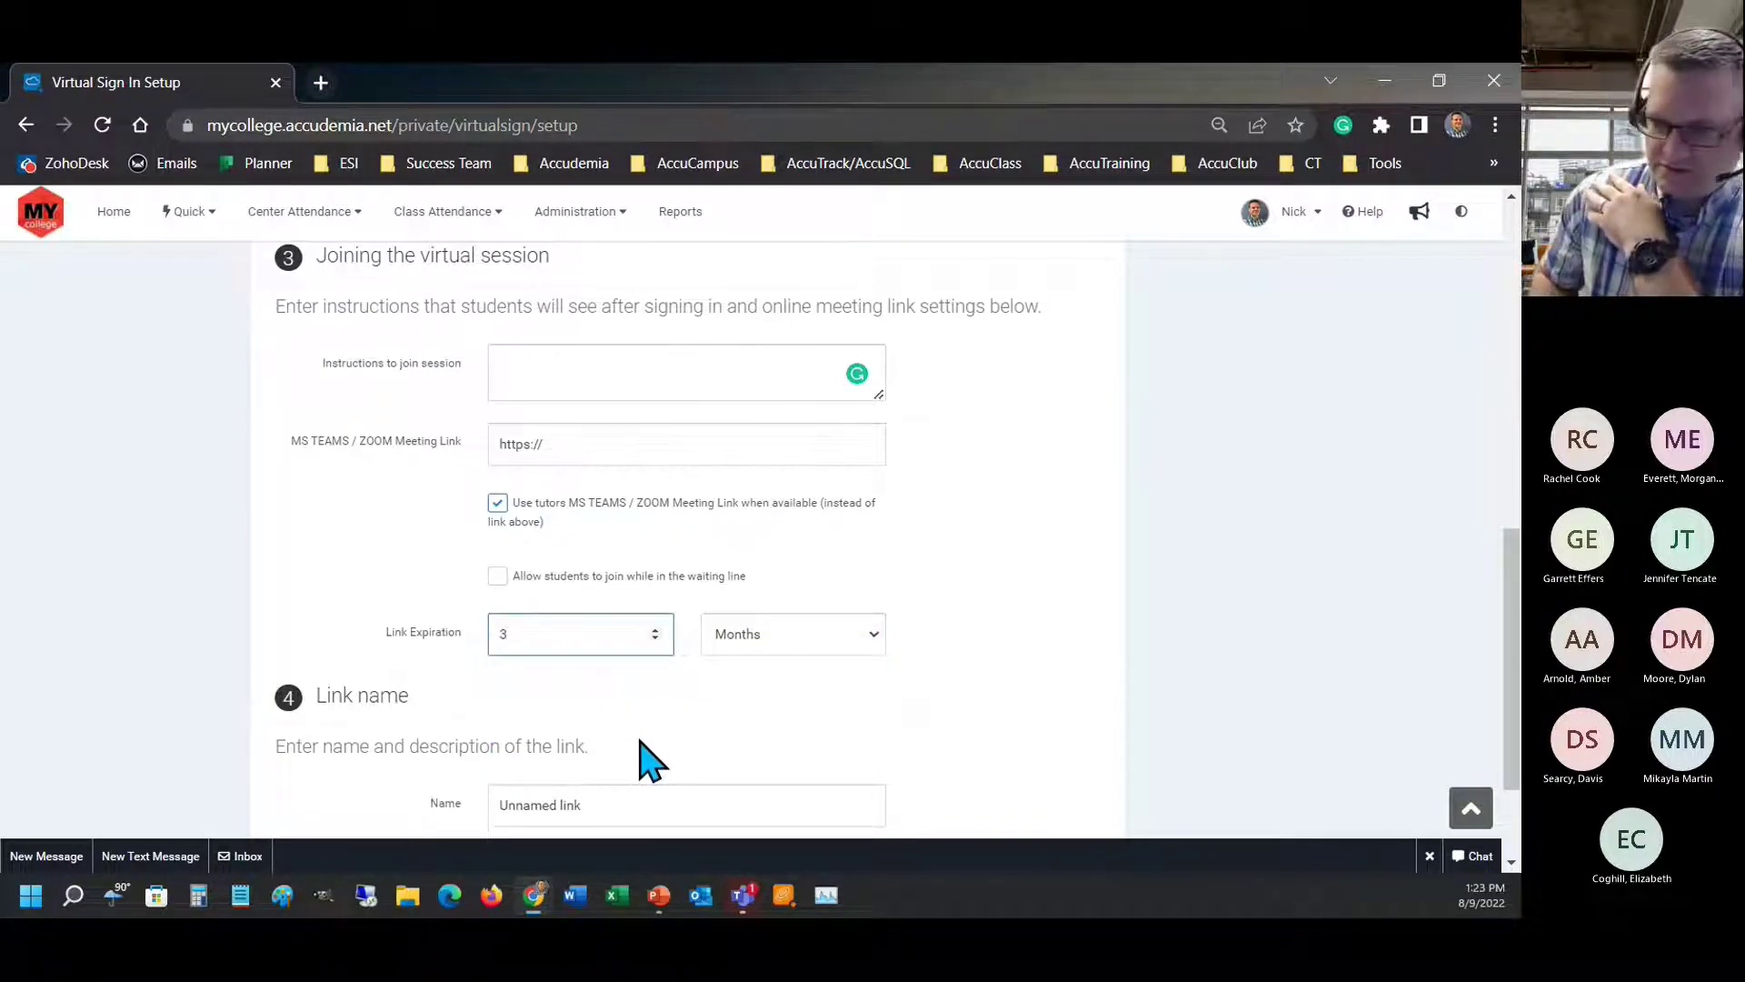
click(805, 641)
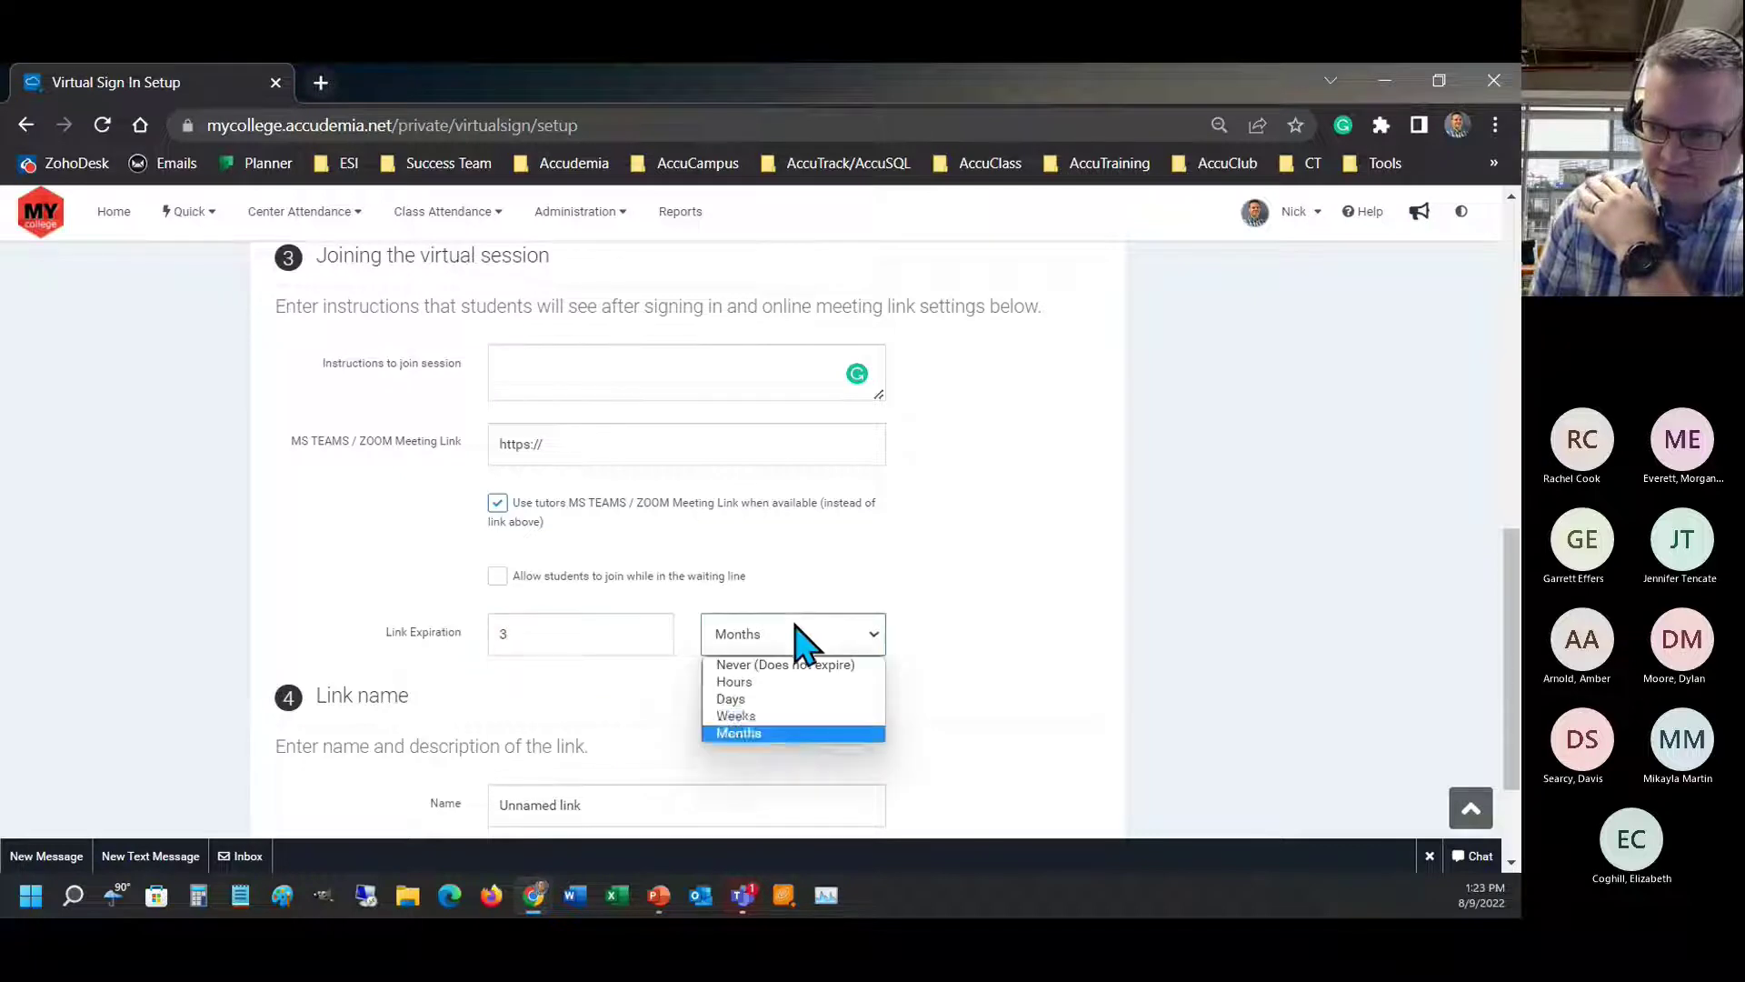
click(591, 687)
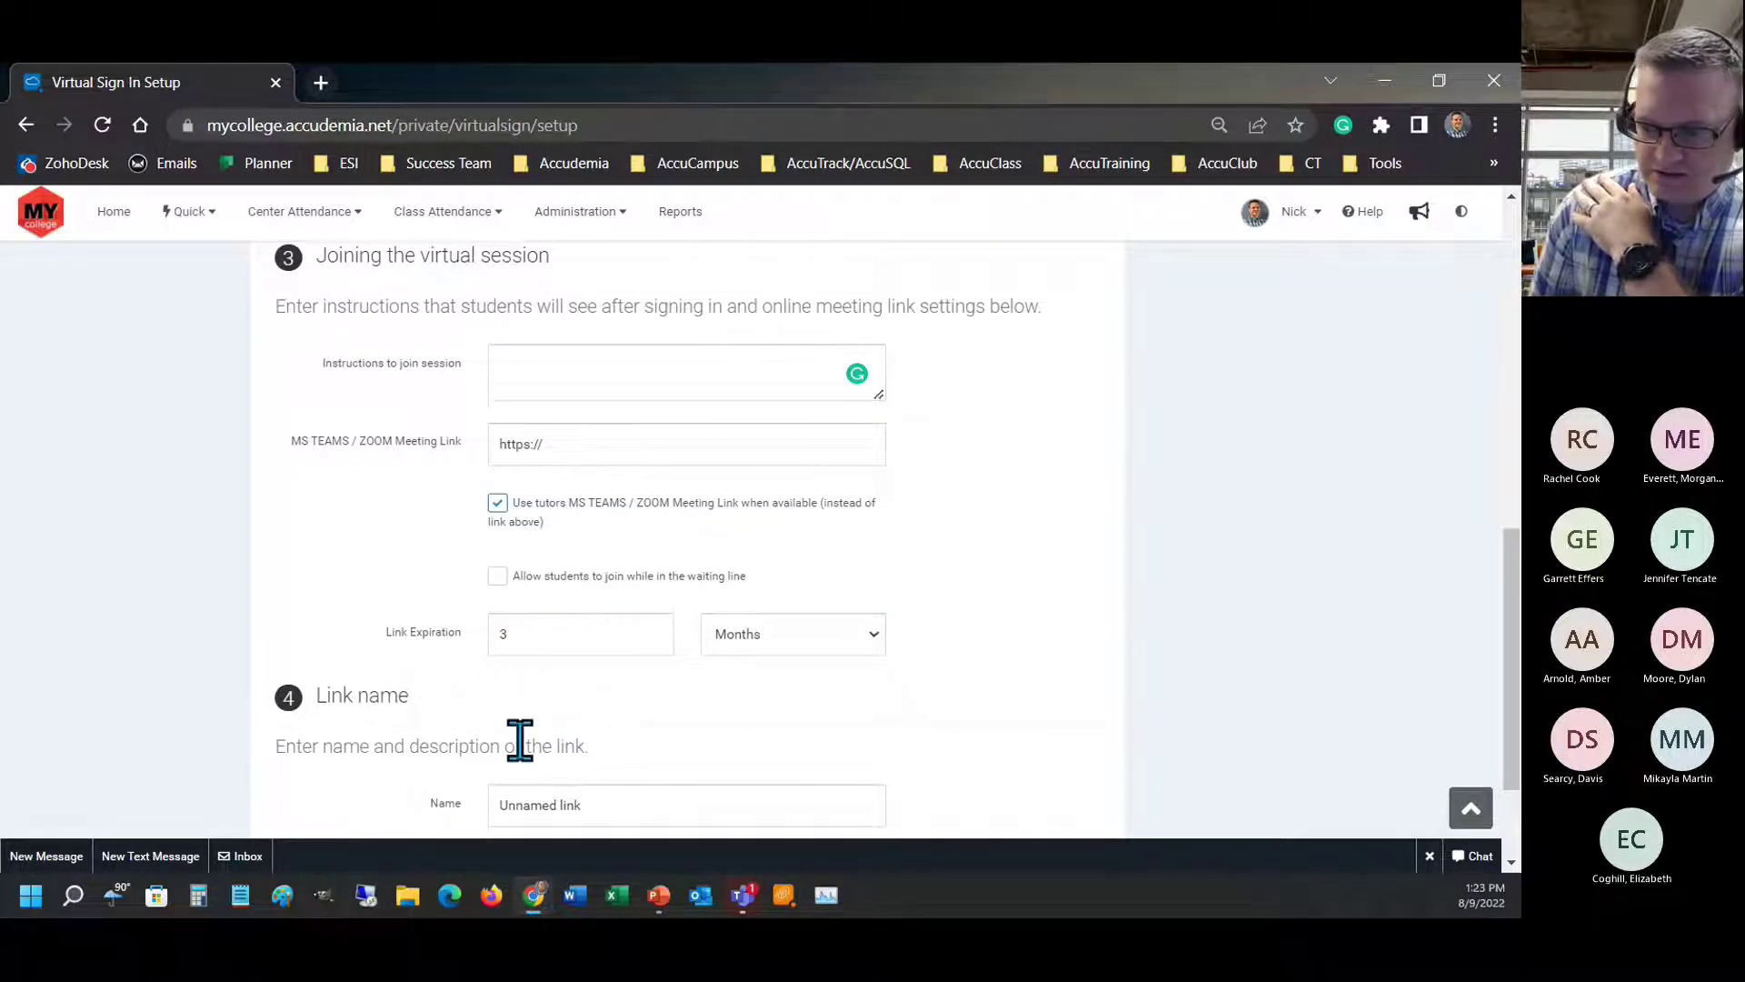
- Name the link "Workshop Link for Skills & Tutoring Center" with description "I created this to use for our workshops we have on Saturdays." and create it
scroll(654, 728, down, 2)
drag(597, 637, 382, 662)
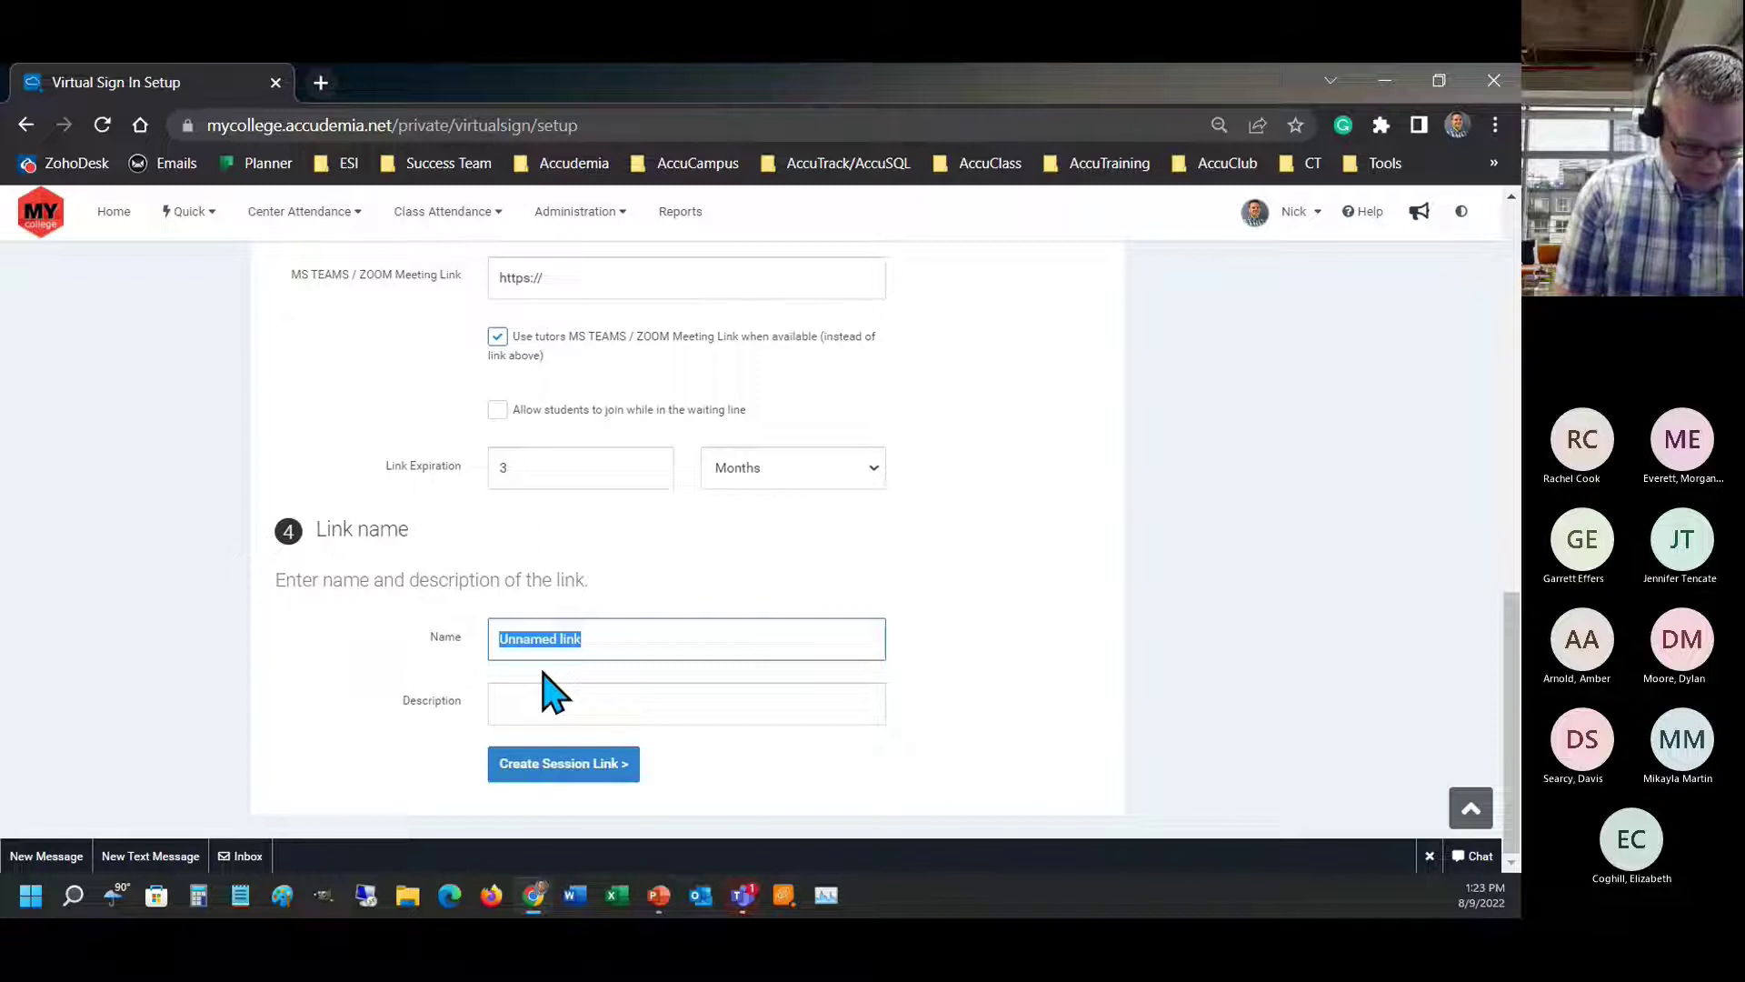
text(W)
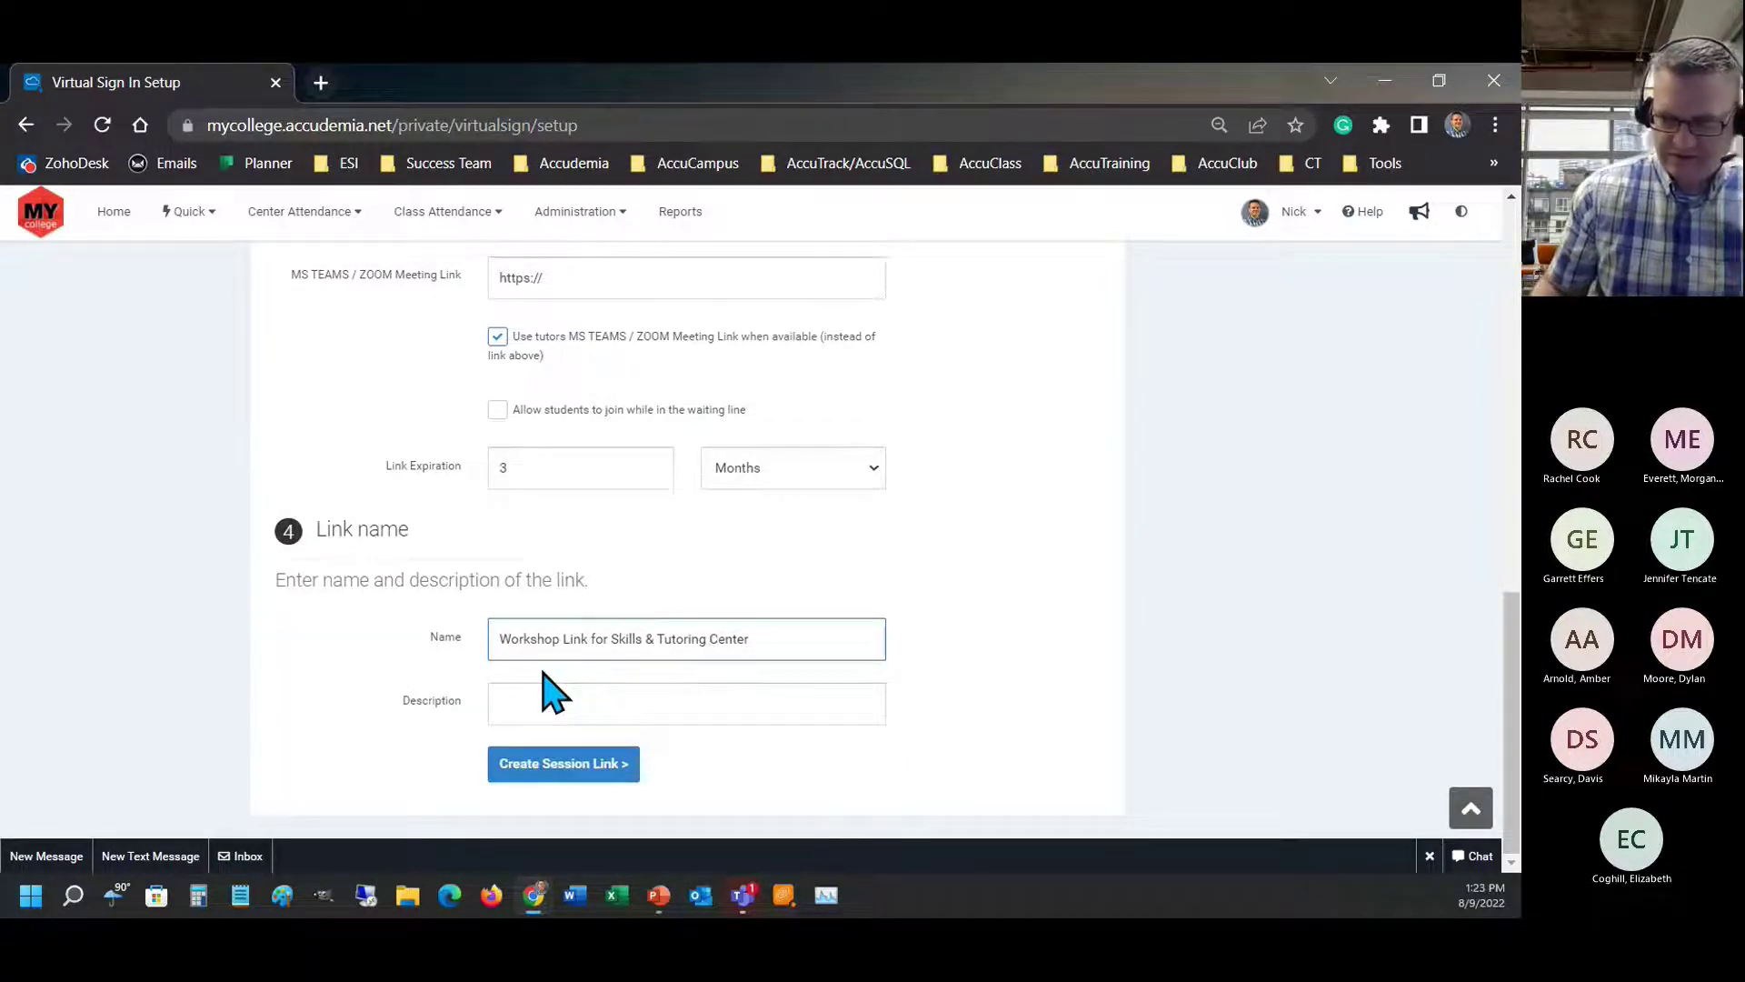
click(611, 717)
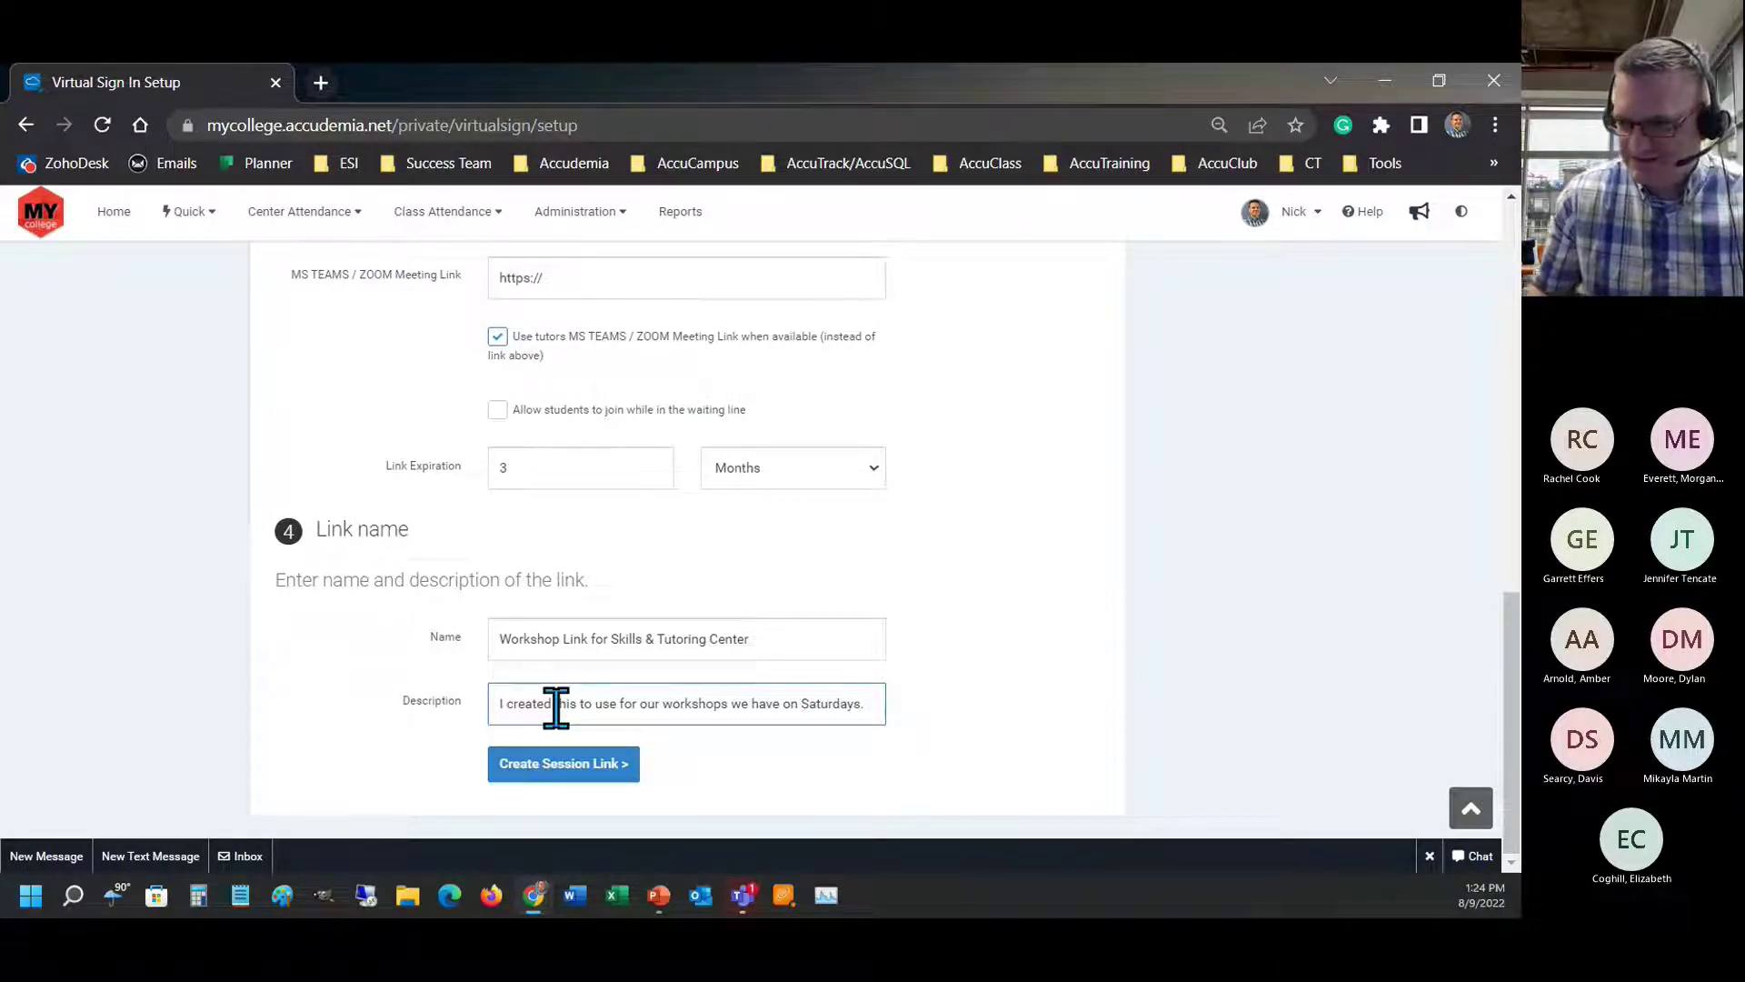
click(561, 768)
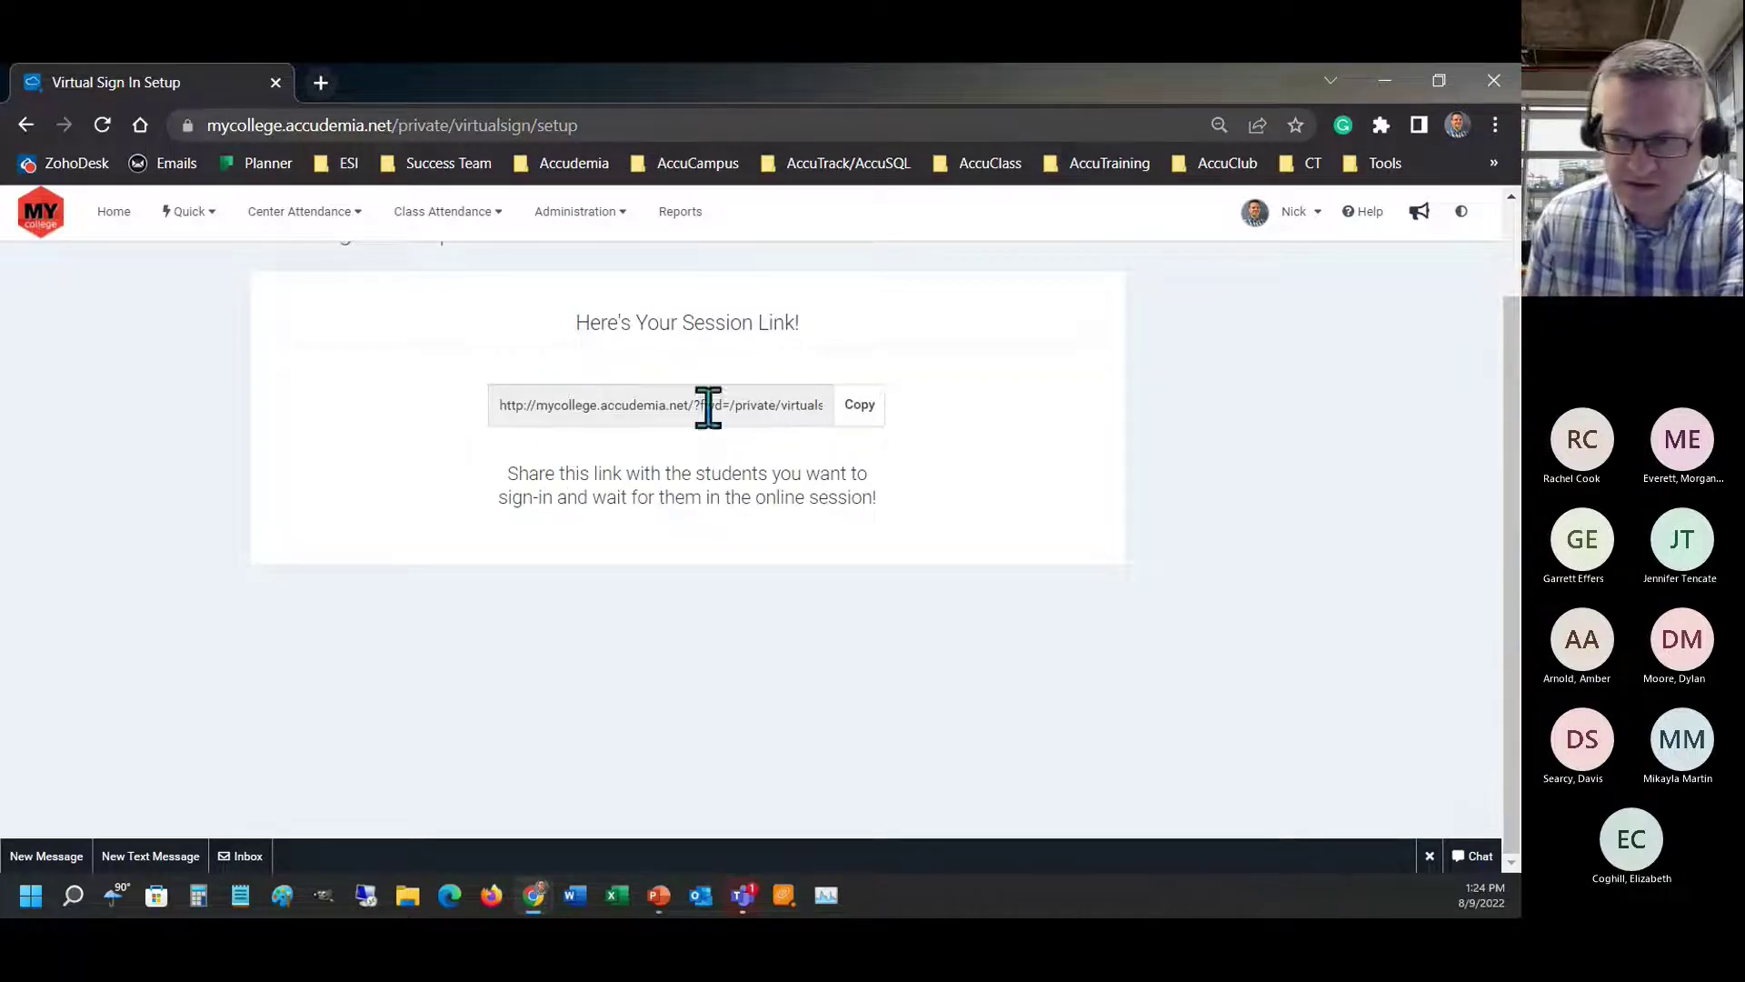
- Copy the generated session link for sharing with students
drag(502, 409, 845, 427)
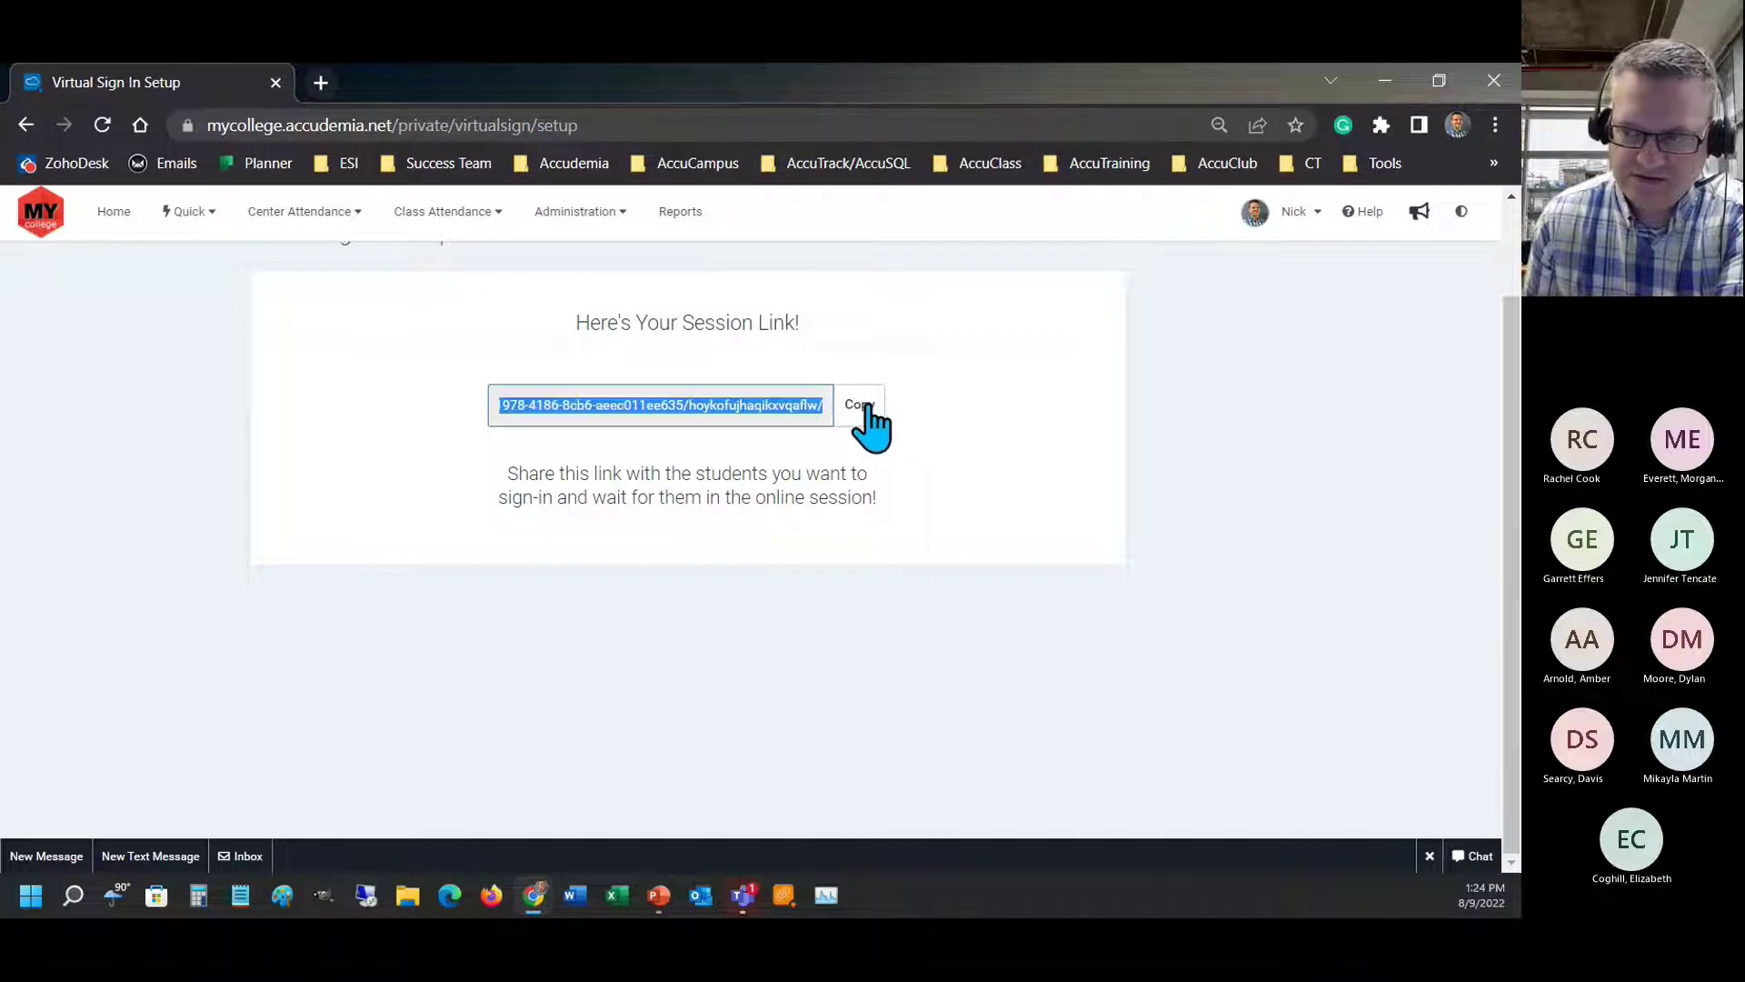
click(862, 411)
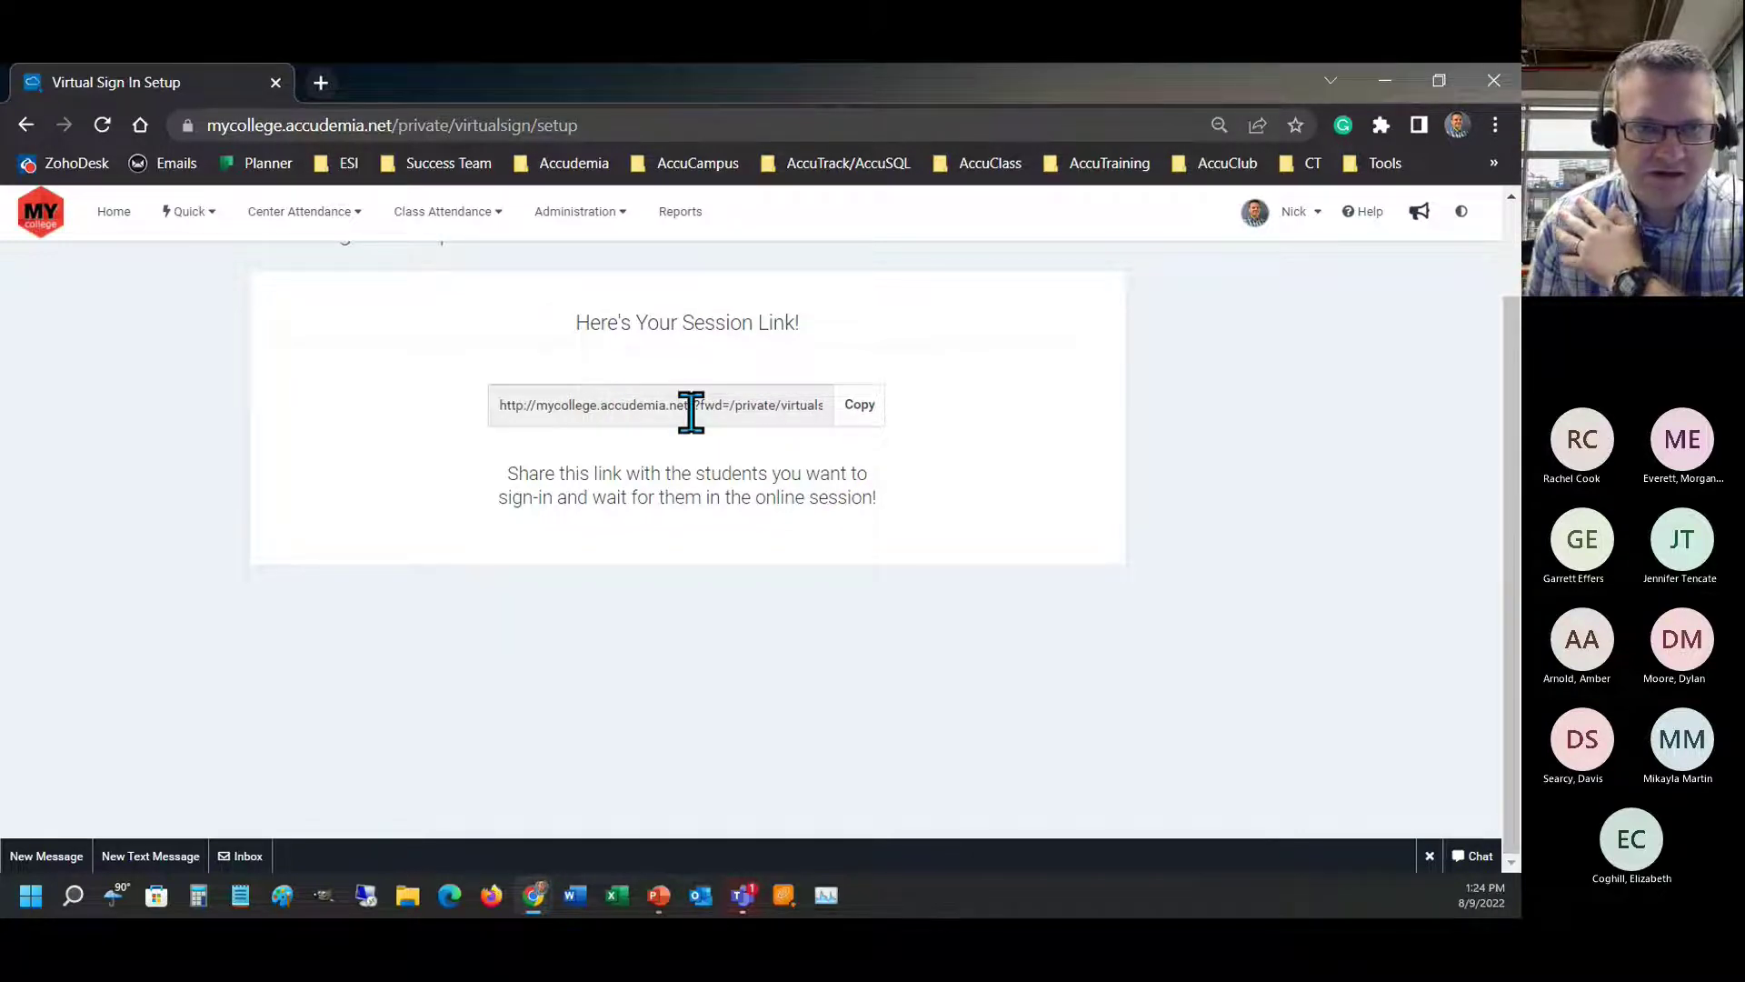
scroll(546, 400, up, 1)
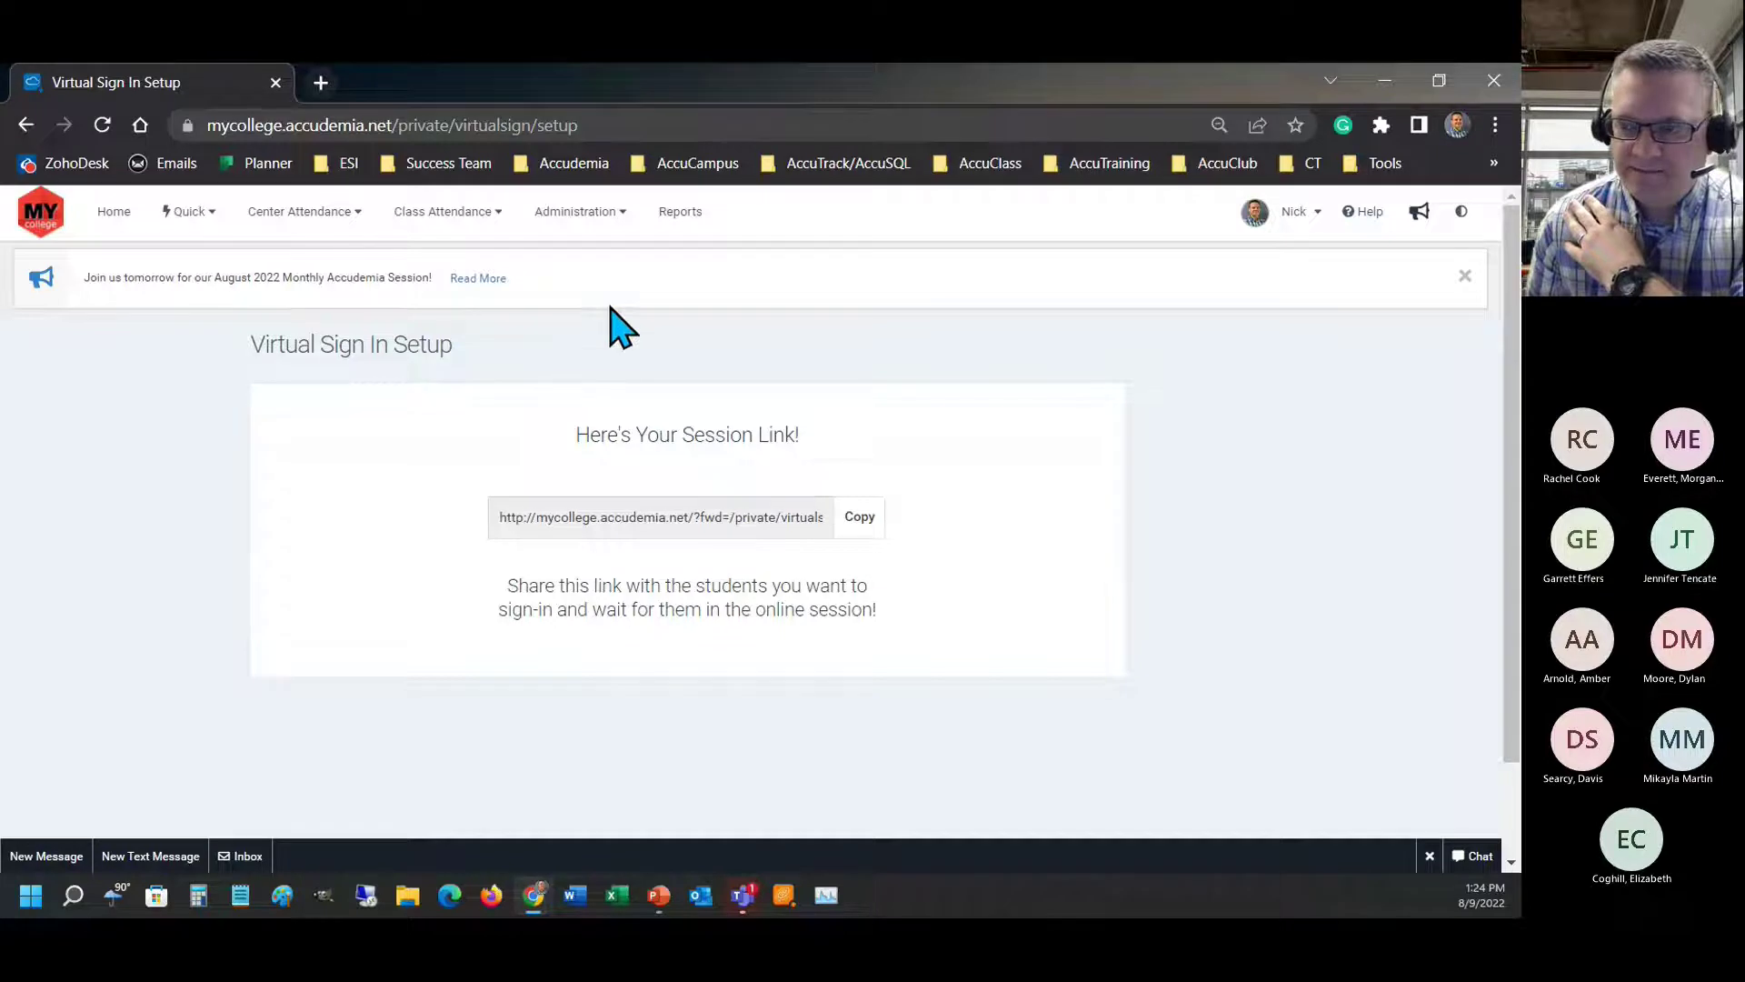
- Open the waiting line link in the home page's Center News announcement and close the resulting Remote Sign-In page
click(577, 217)
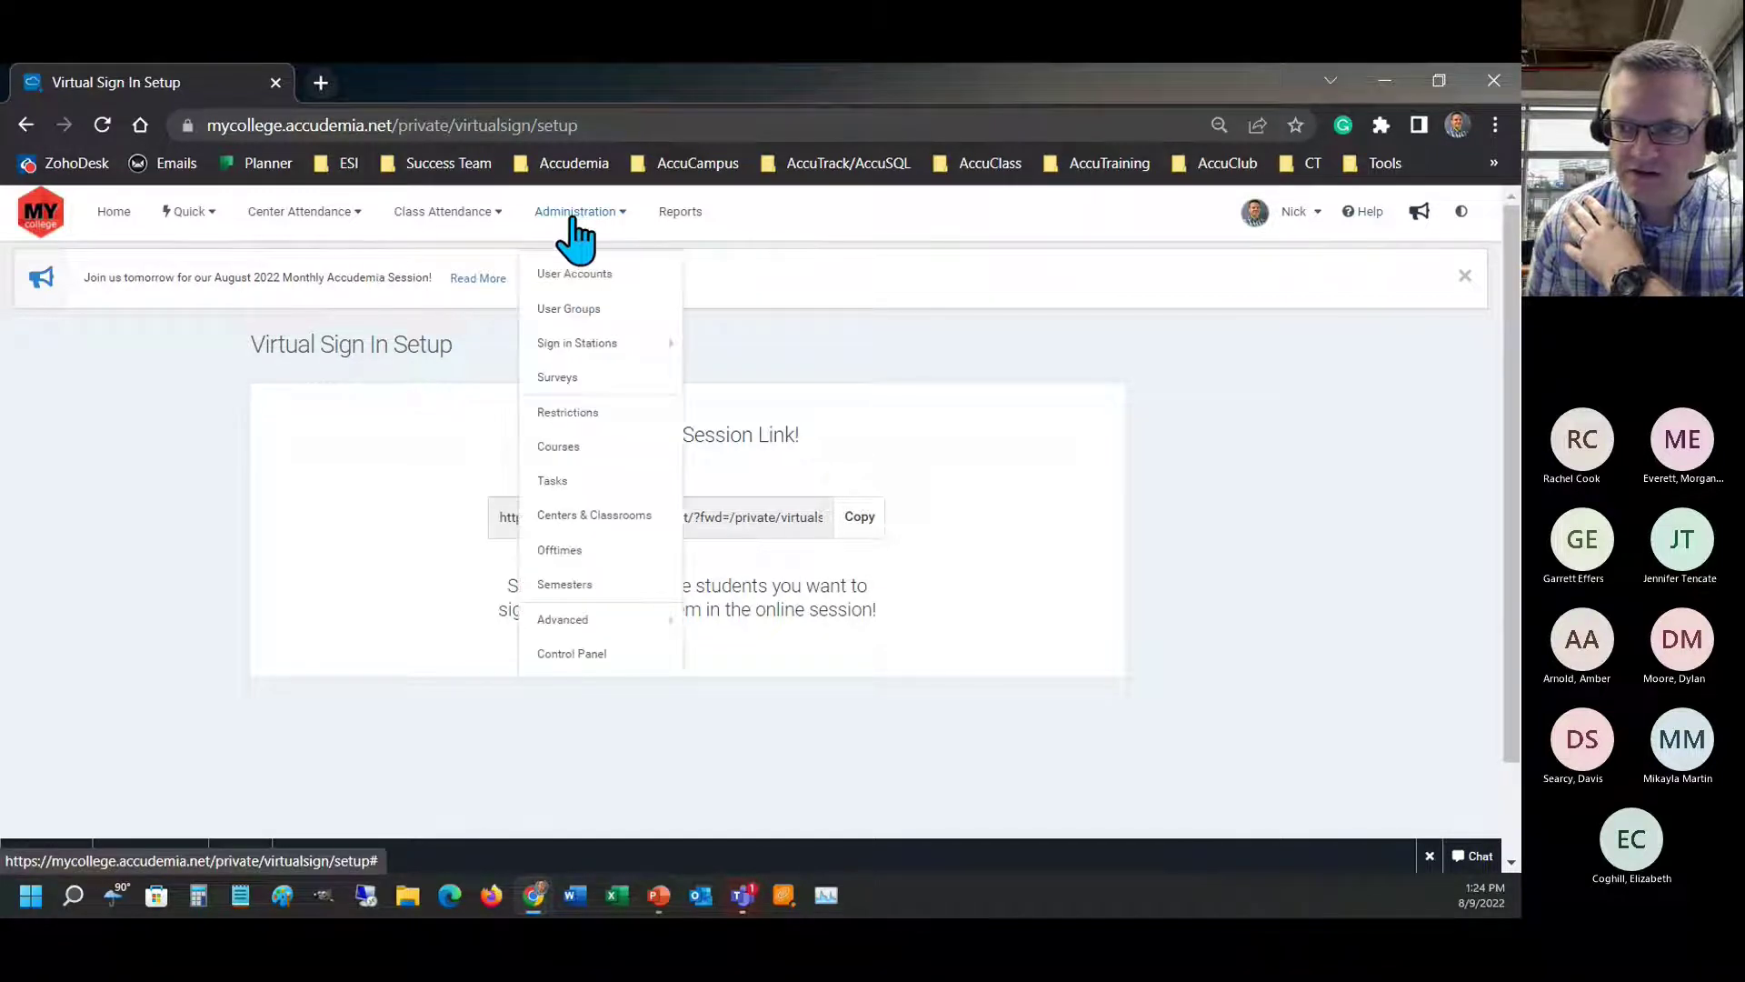
click(115, 213)
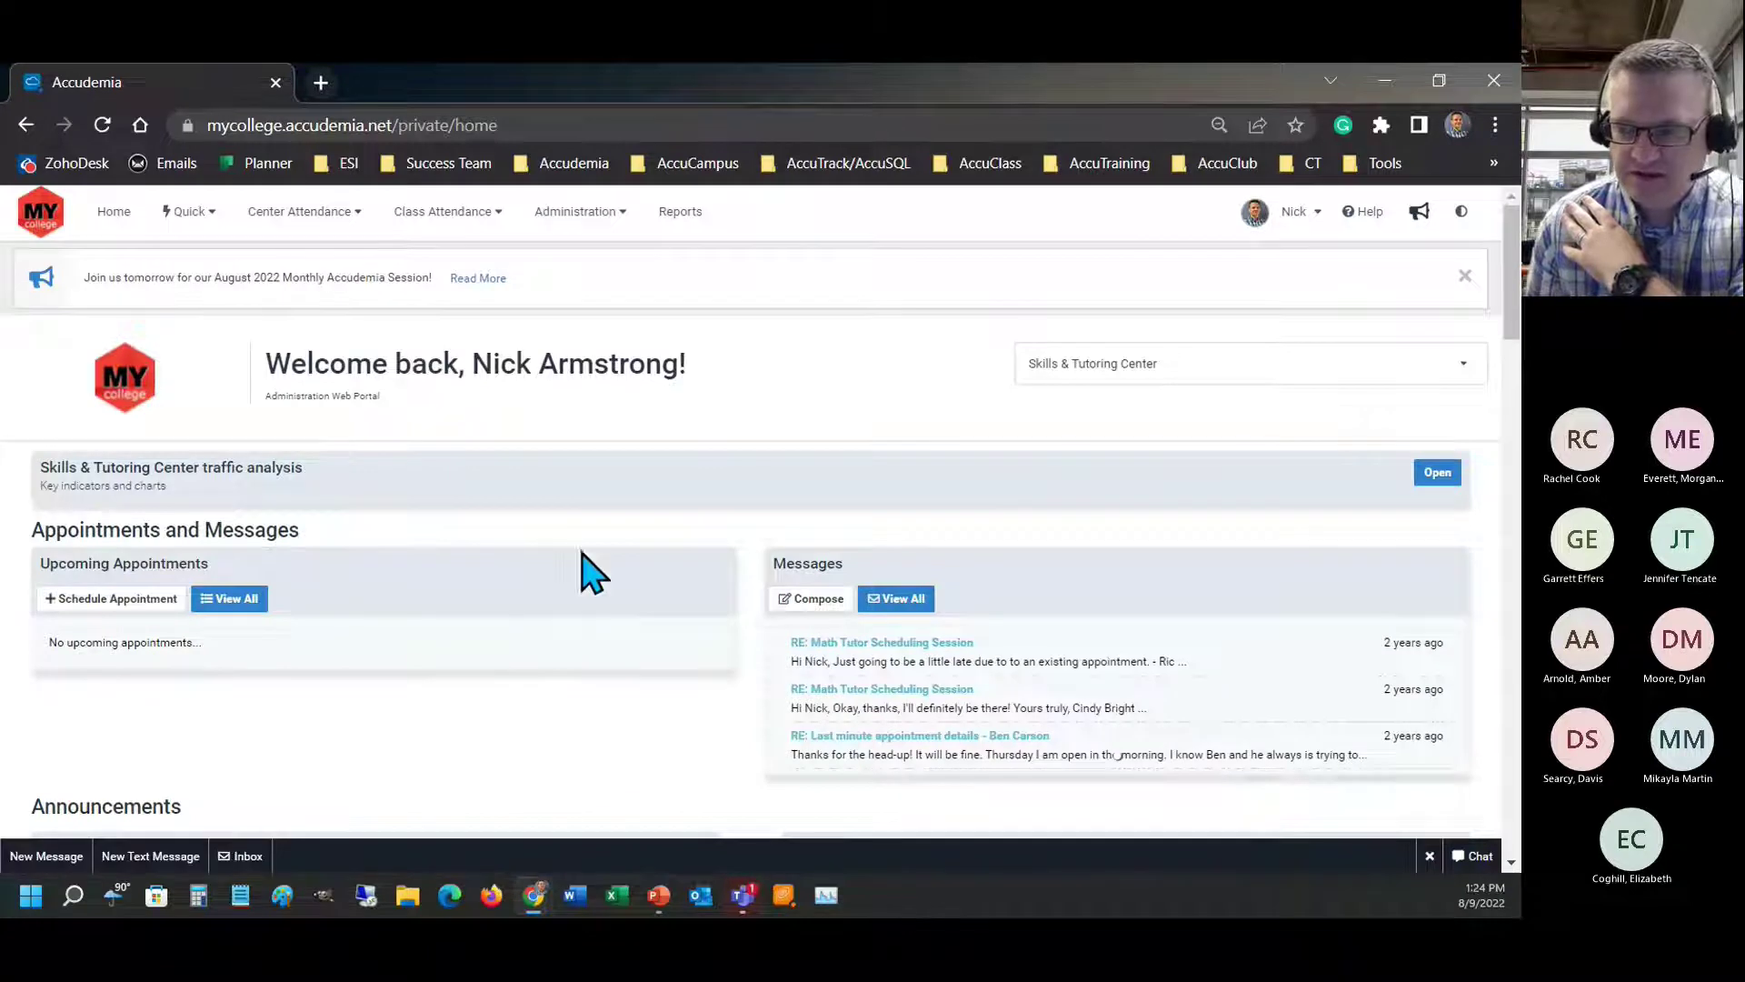
scroll(782, 520, down, 3)
scroll(964, 563, up, 1)
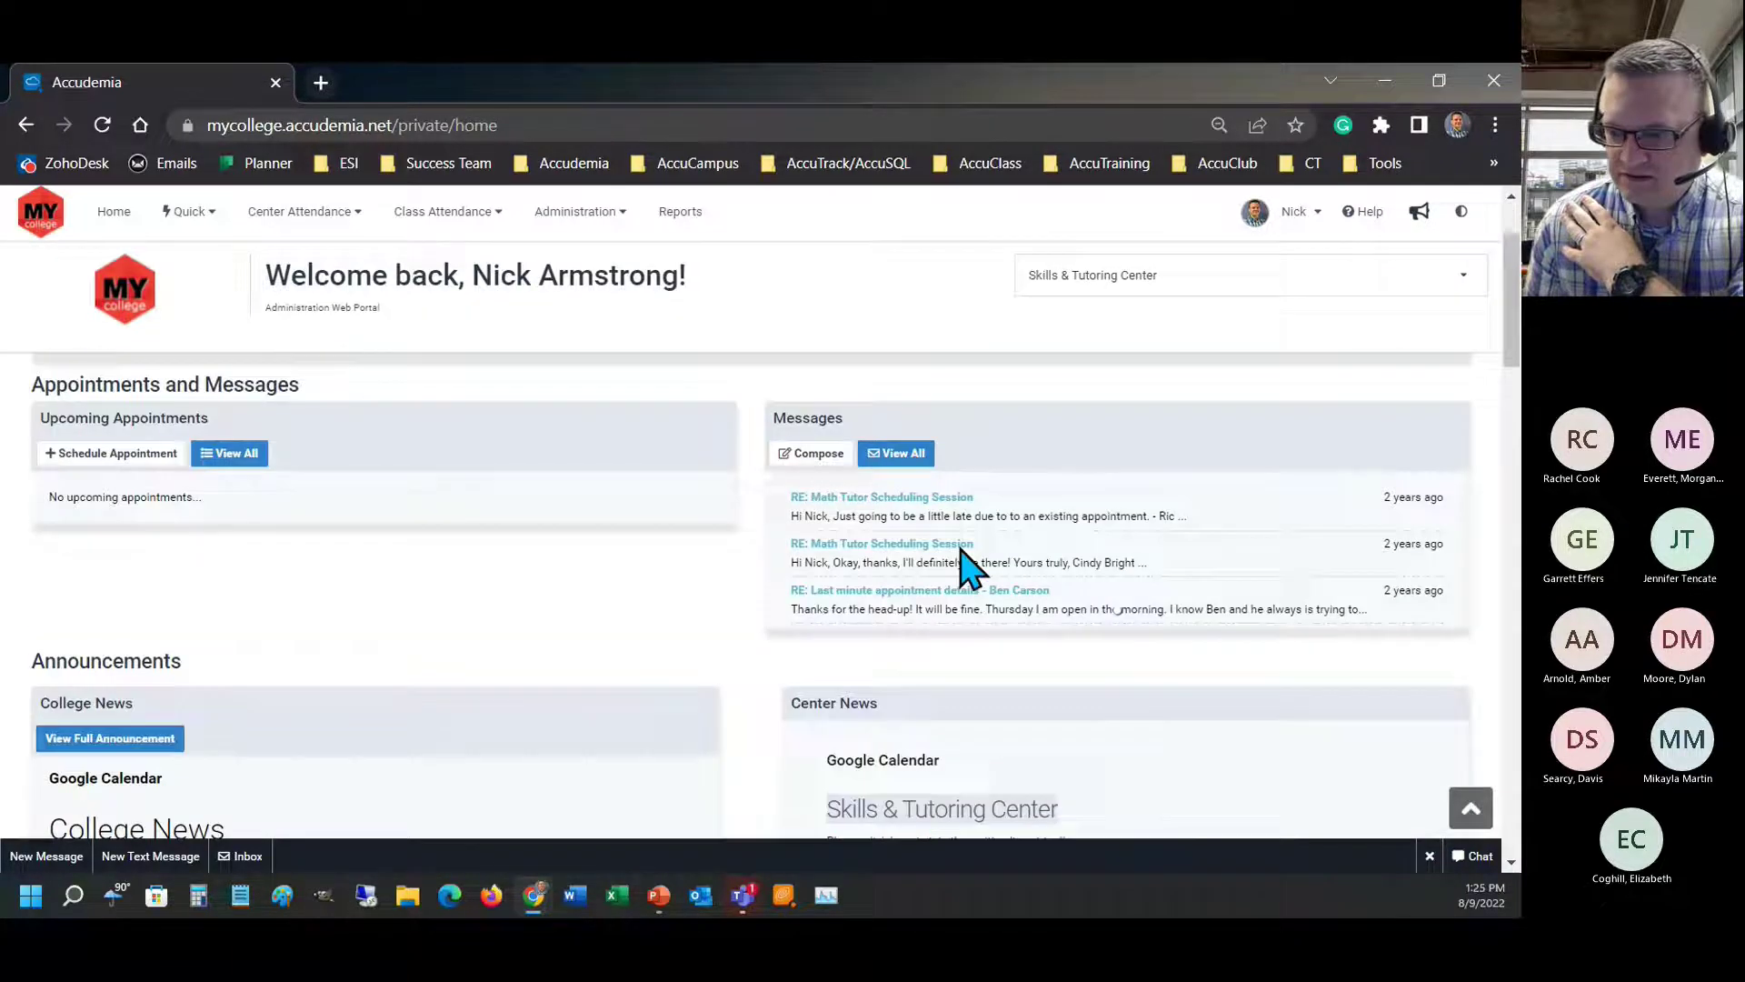
scroll(946, 557, down, 2)
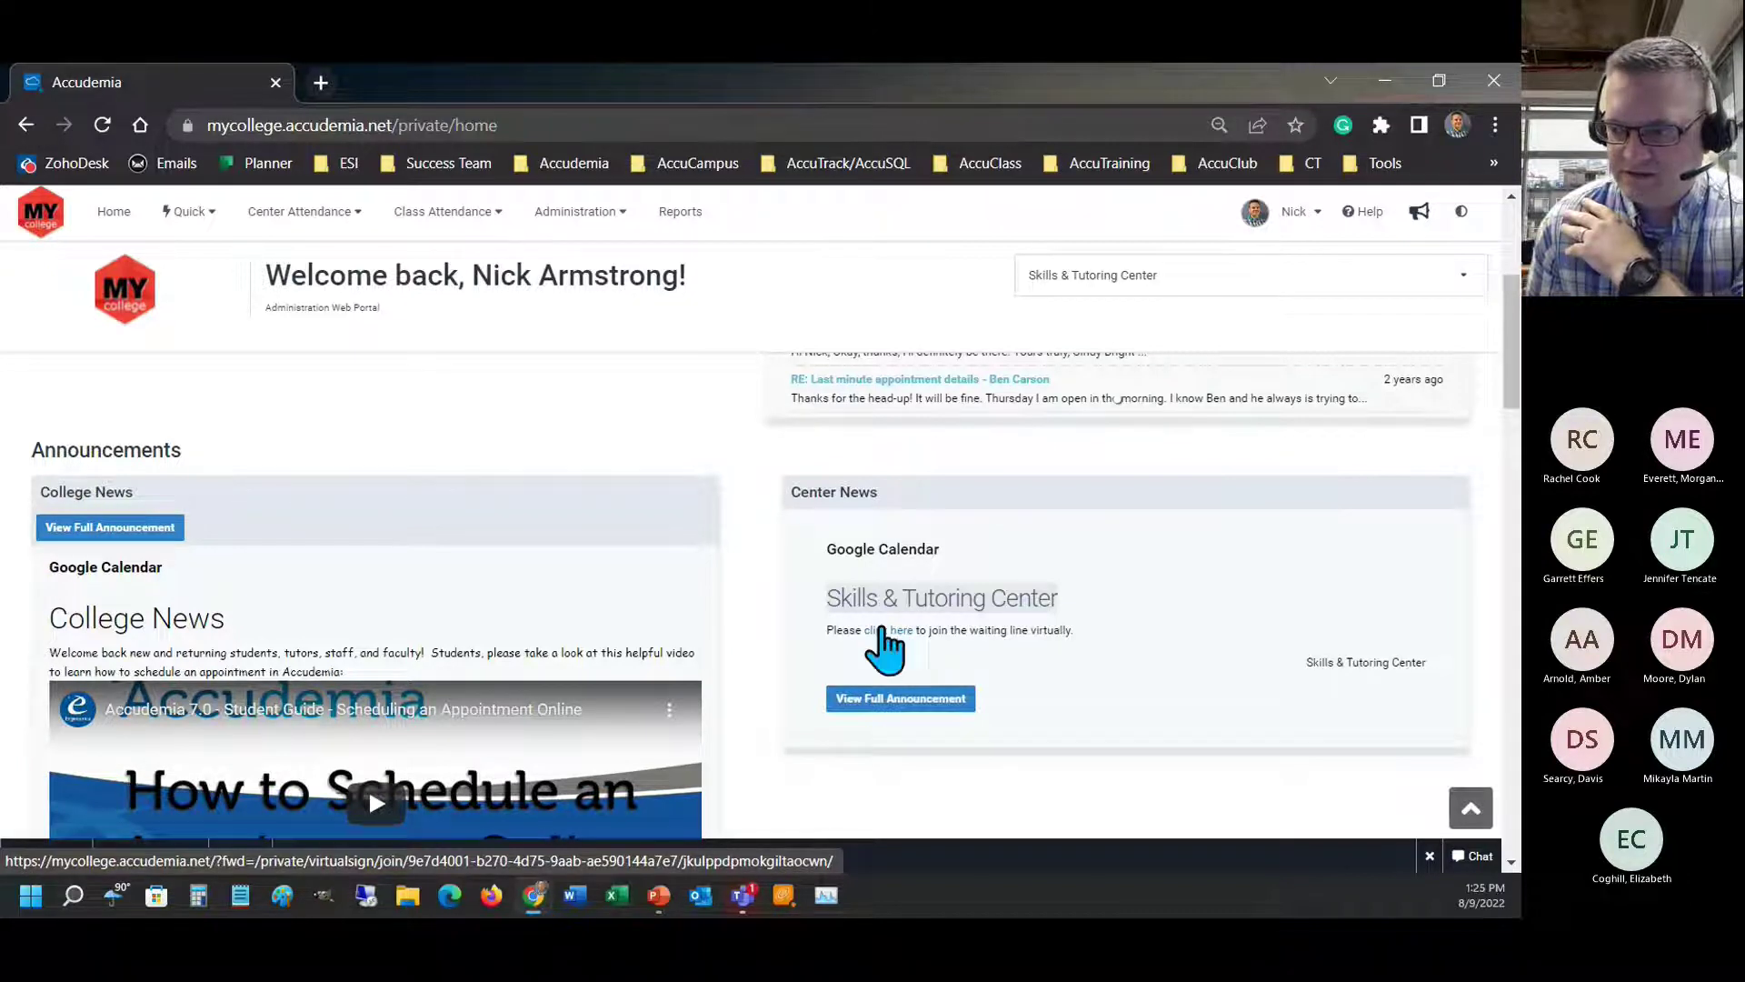
click(884, 630)
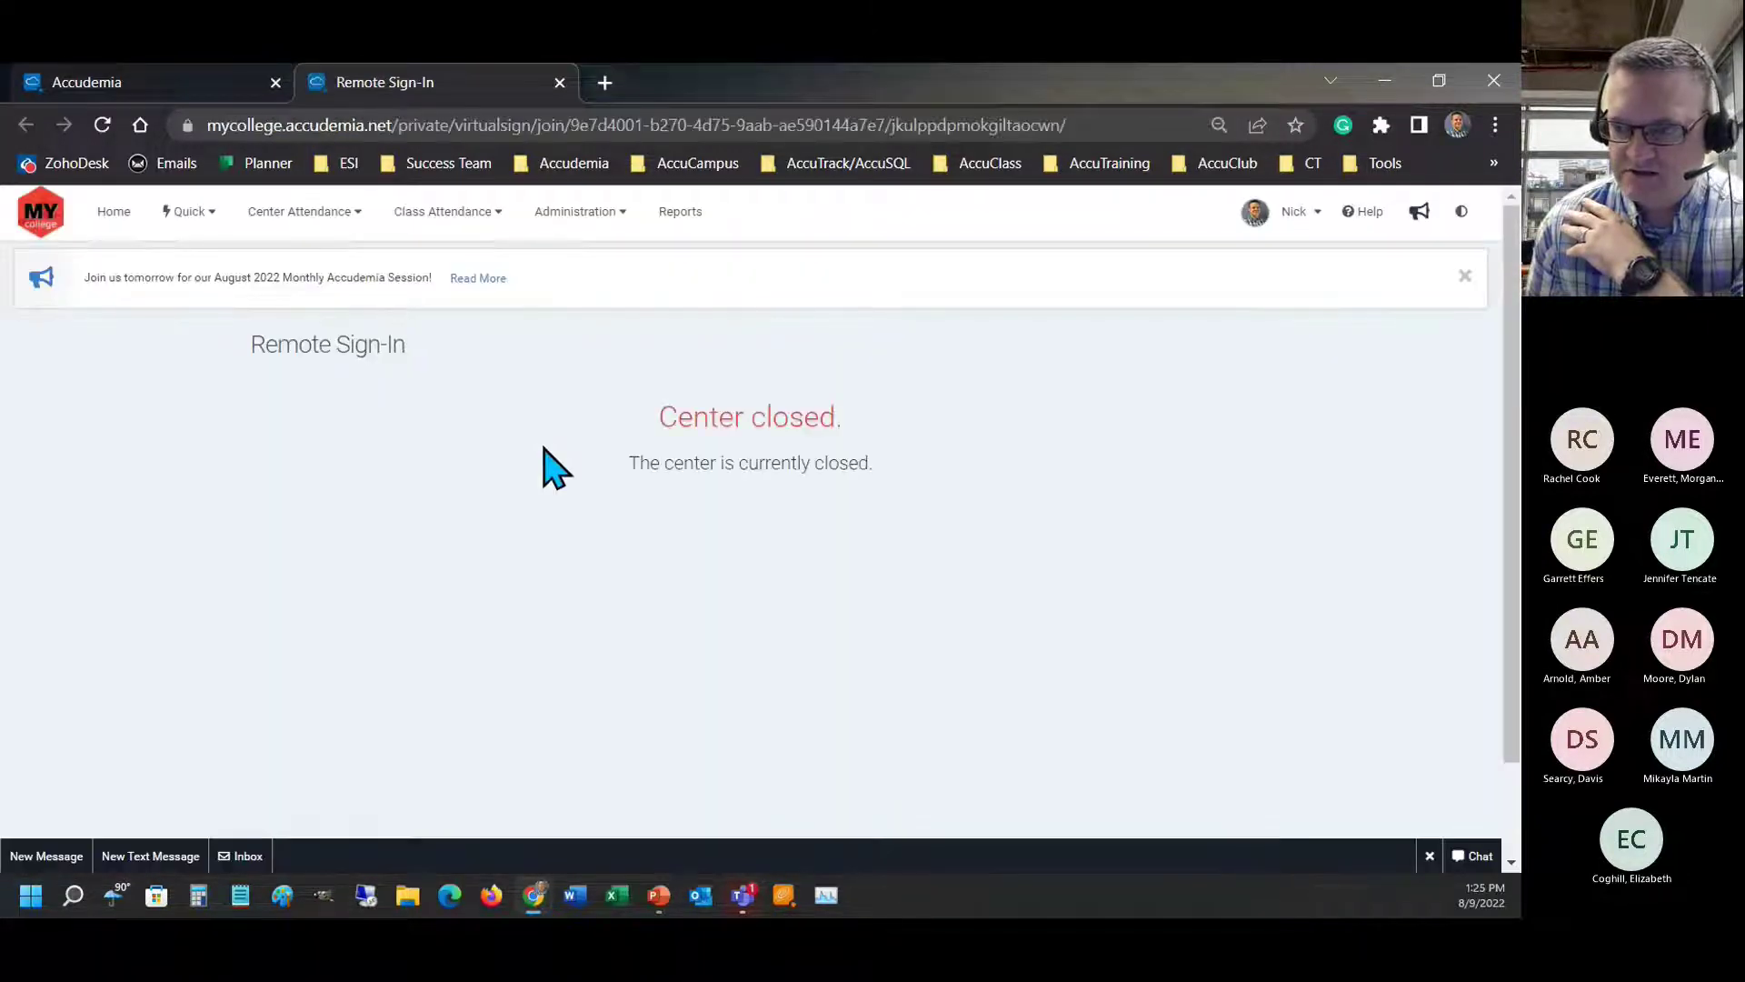
right_click(329, 91)
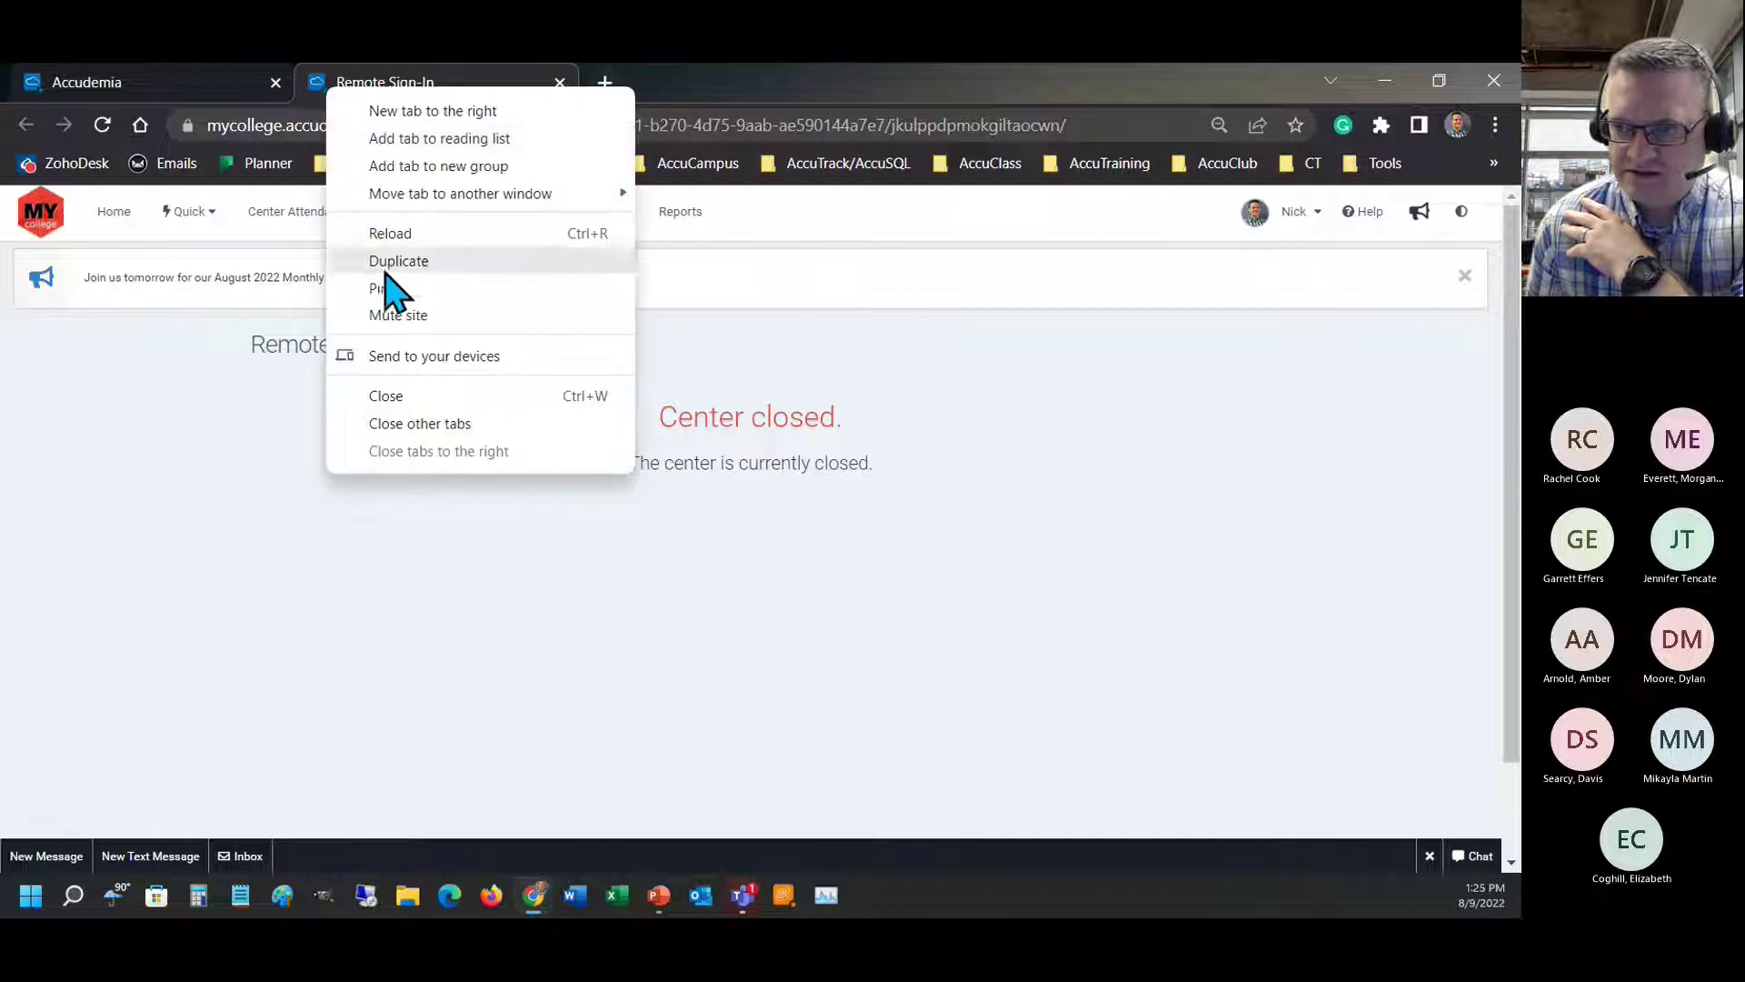
click(418, 400)
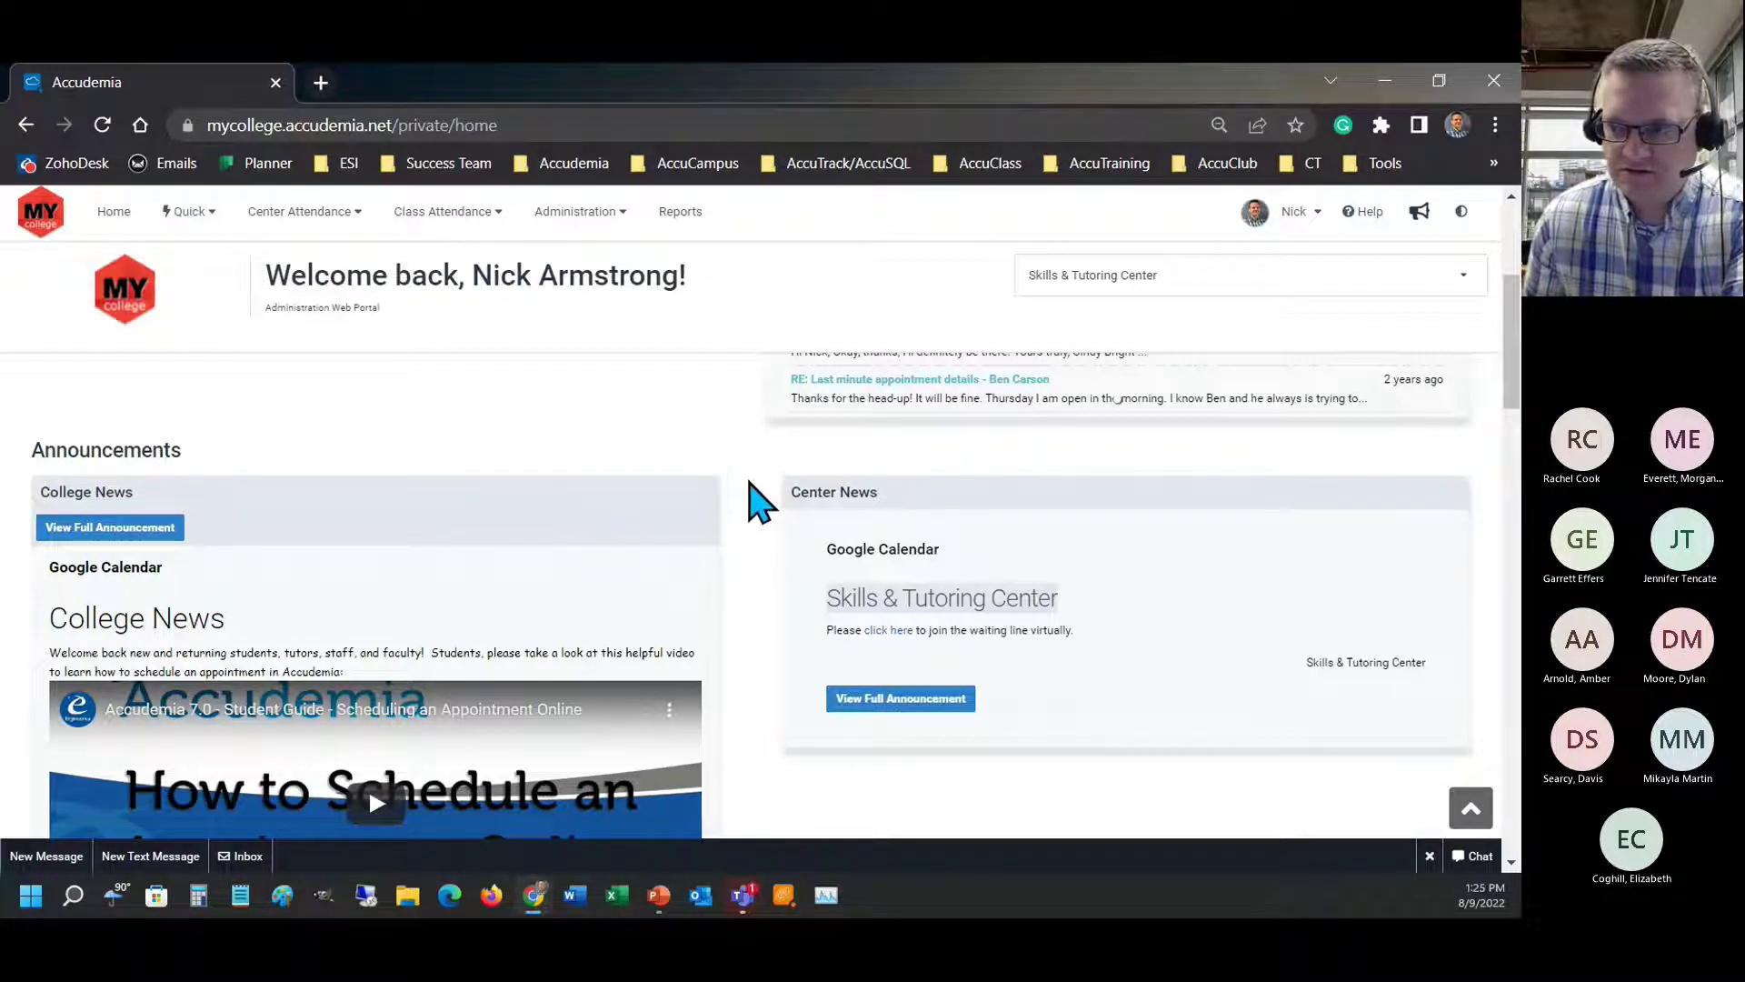
- Switch to Firefox and load the copied session link
click(499, 906)
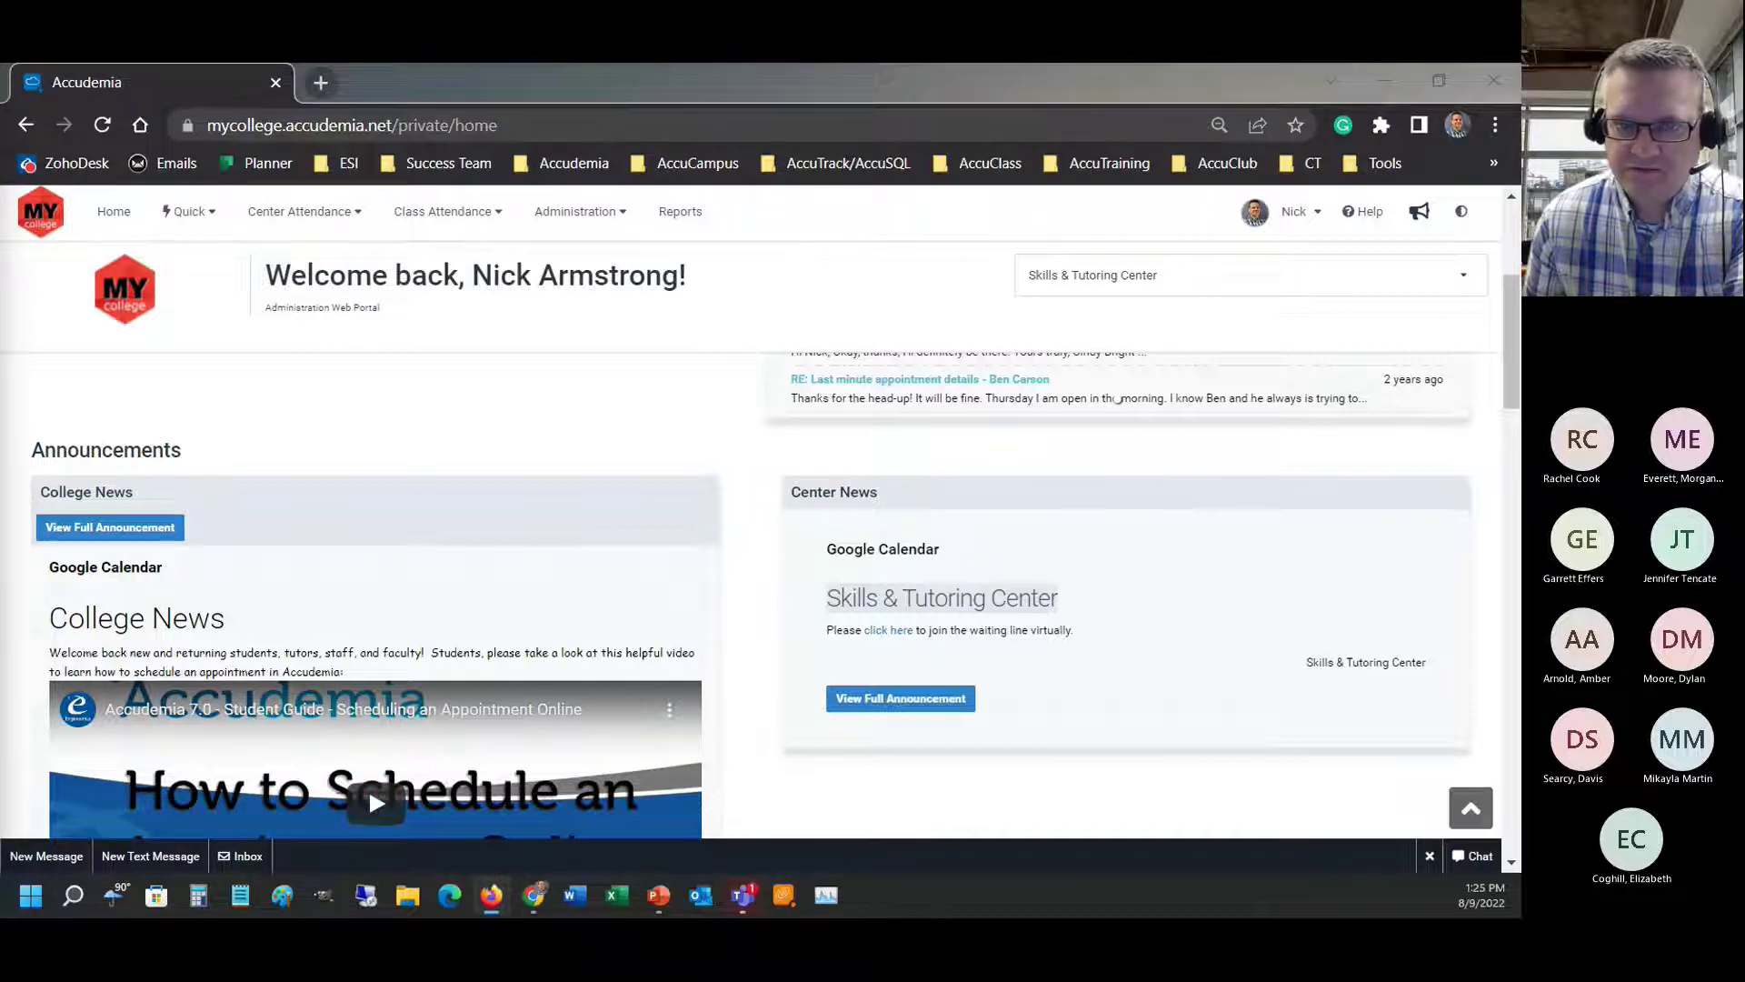
drag(163, 187, 573, 65)
right_click(320, 146)
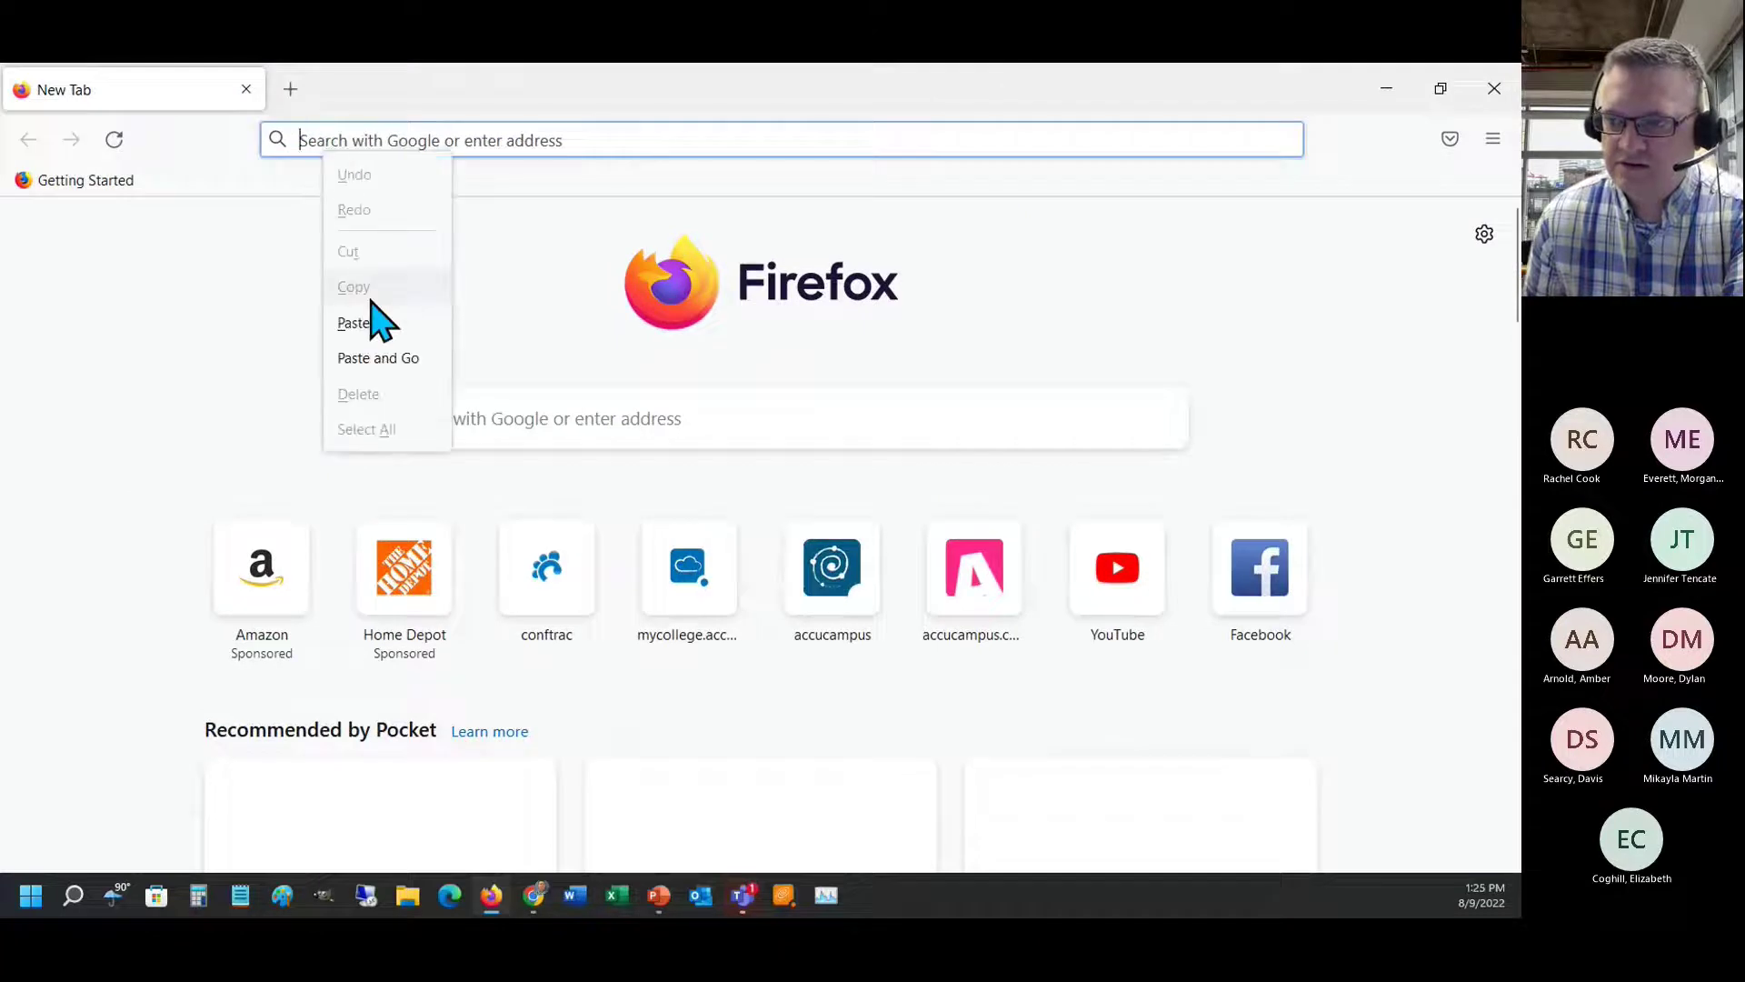
click(382, 354)
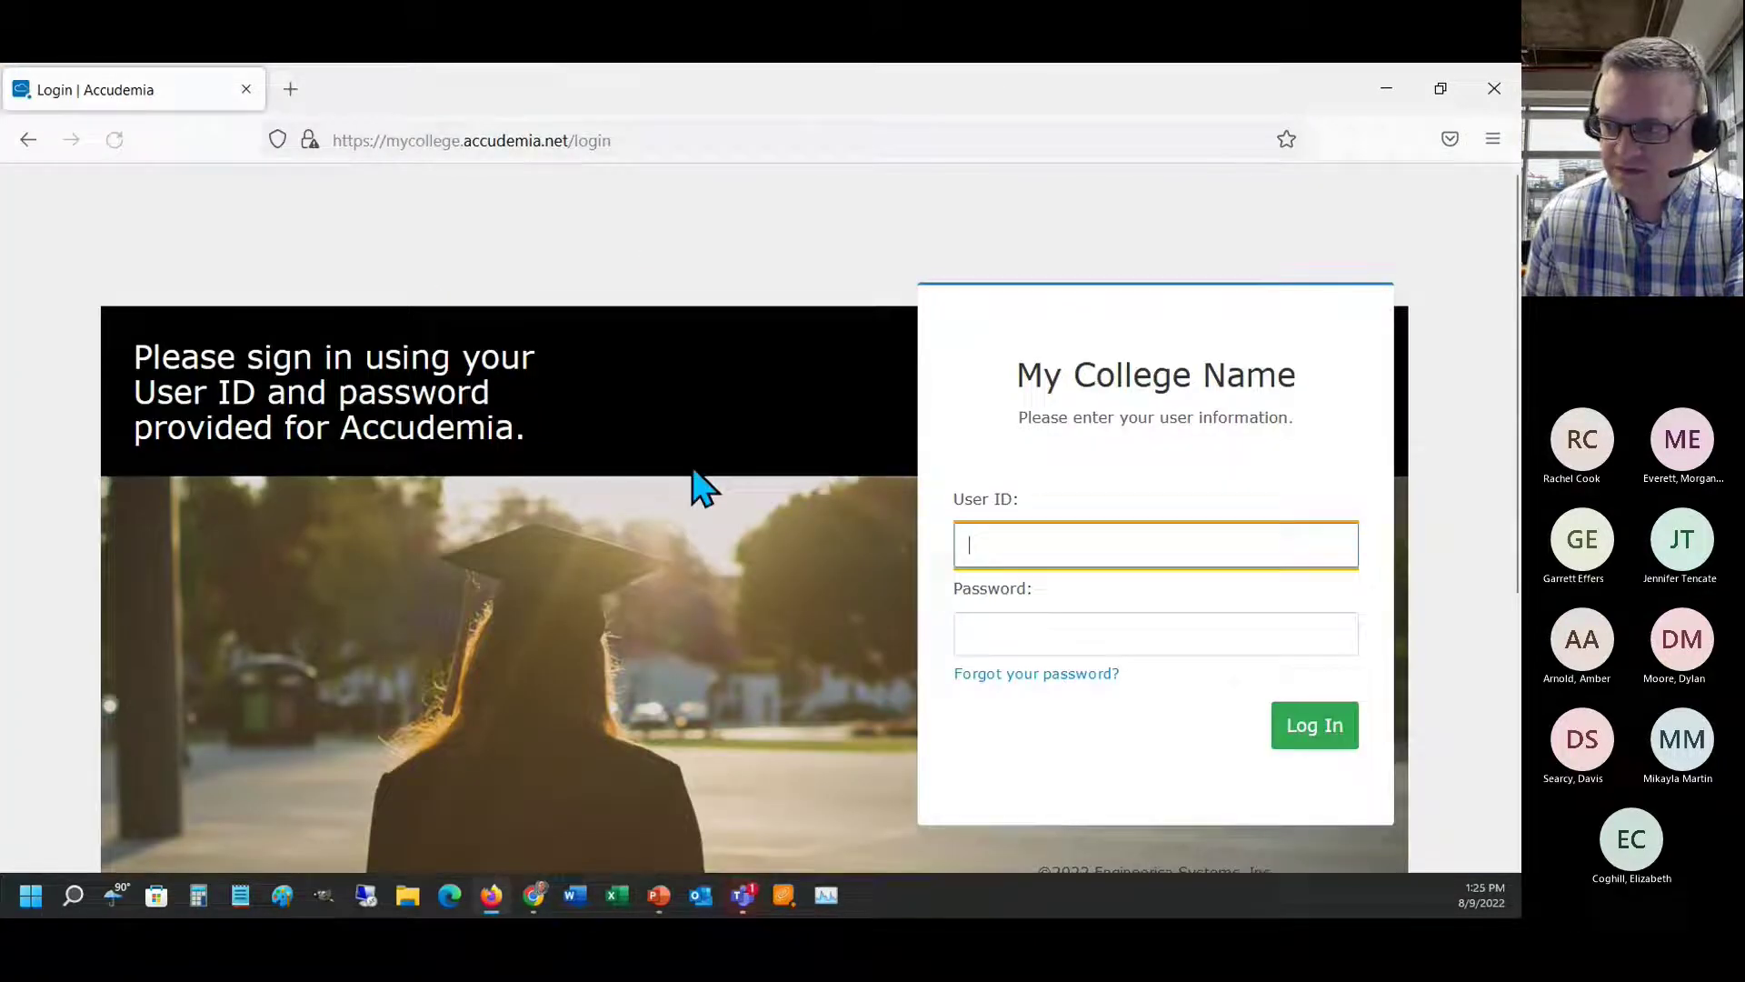
- Try to log in to Accudemia with the student's user ID and account password
click(928, 573)
click(1041, 545)
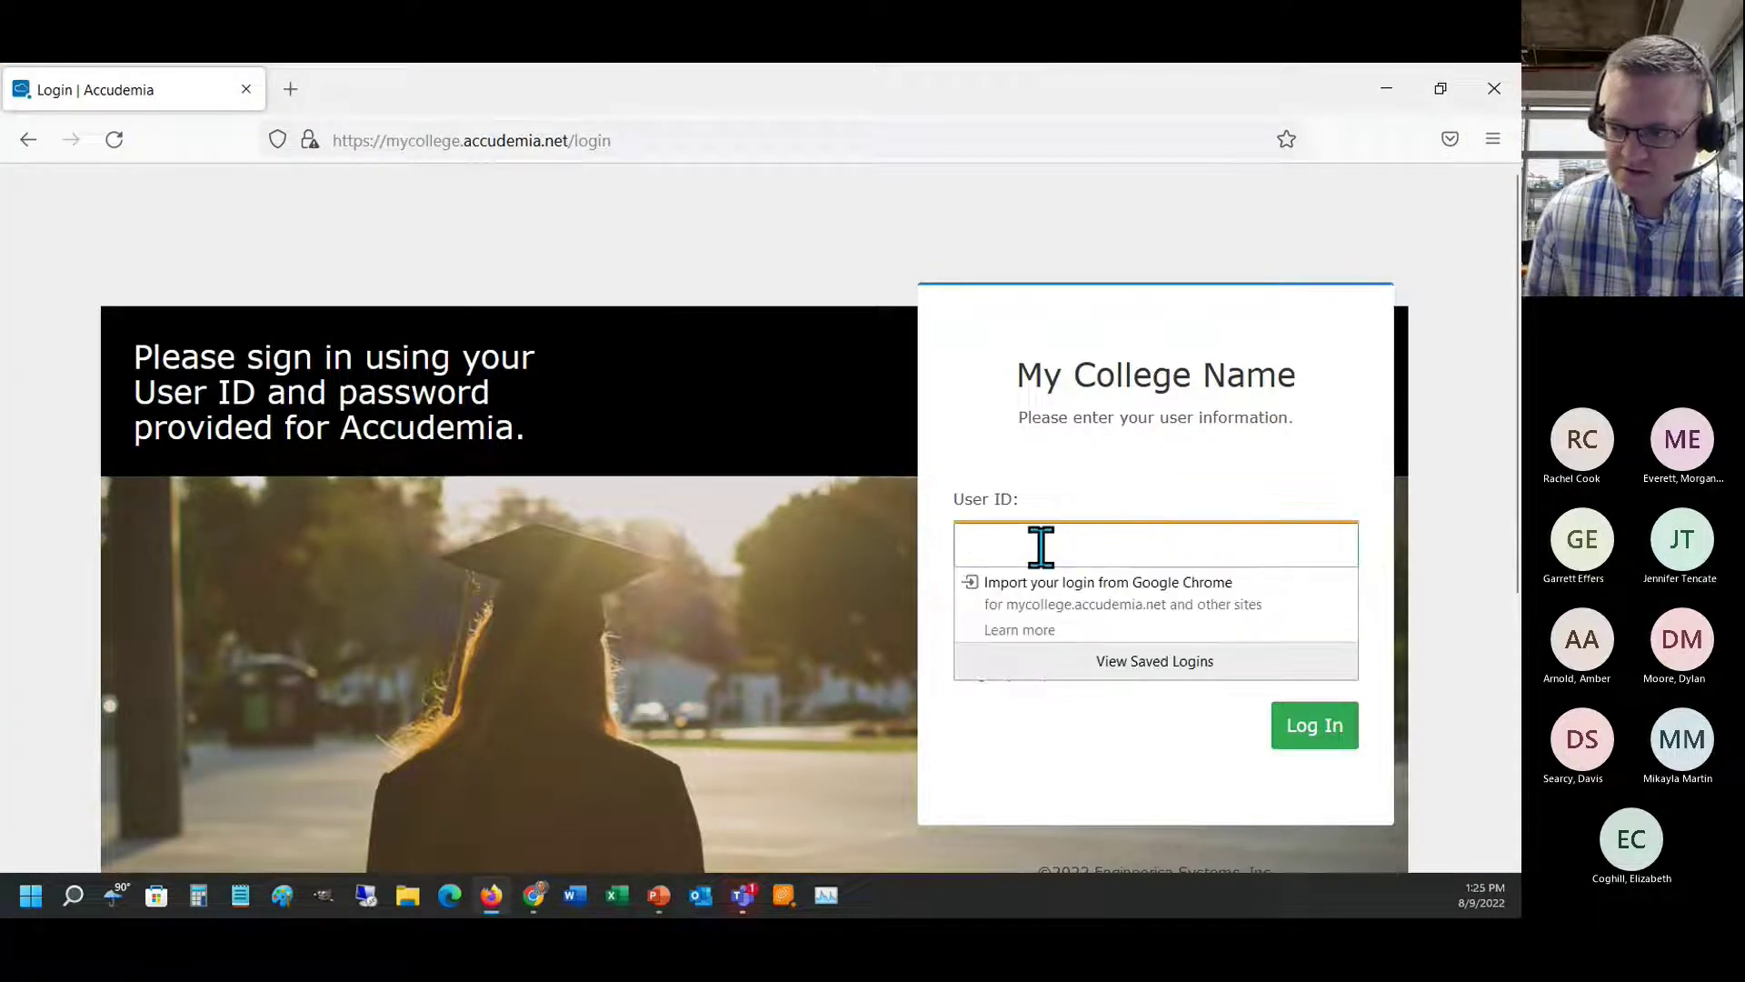
text(555555555)
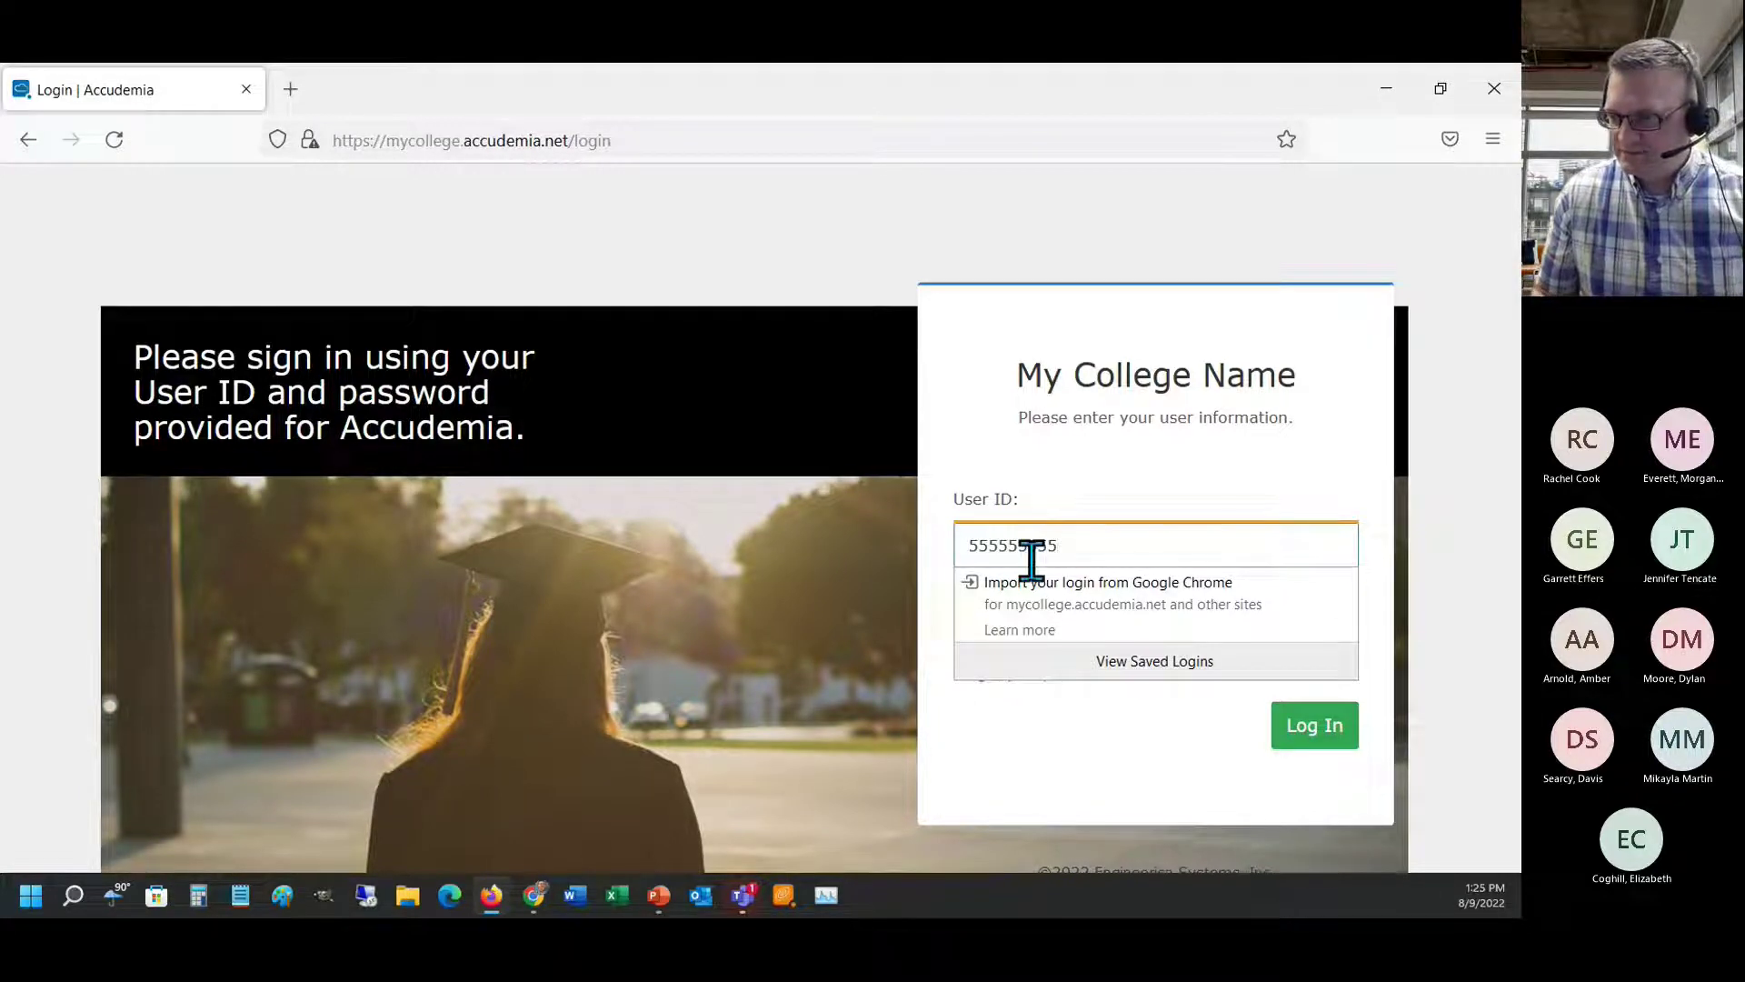
click(925, 609)
click(1006, 639)
text(•)
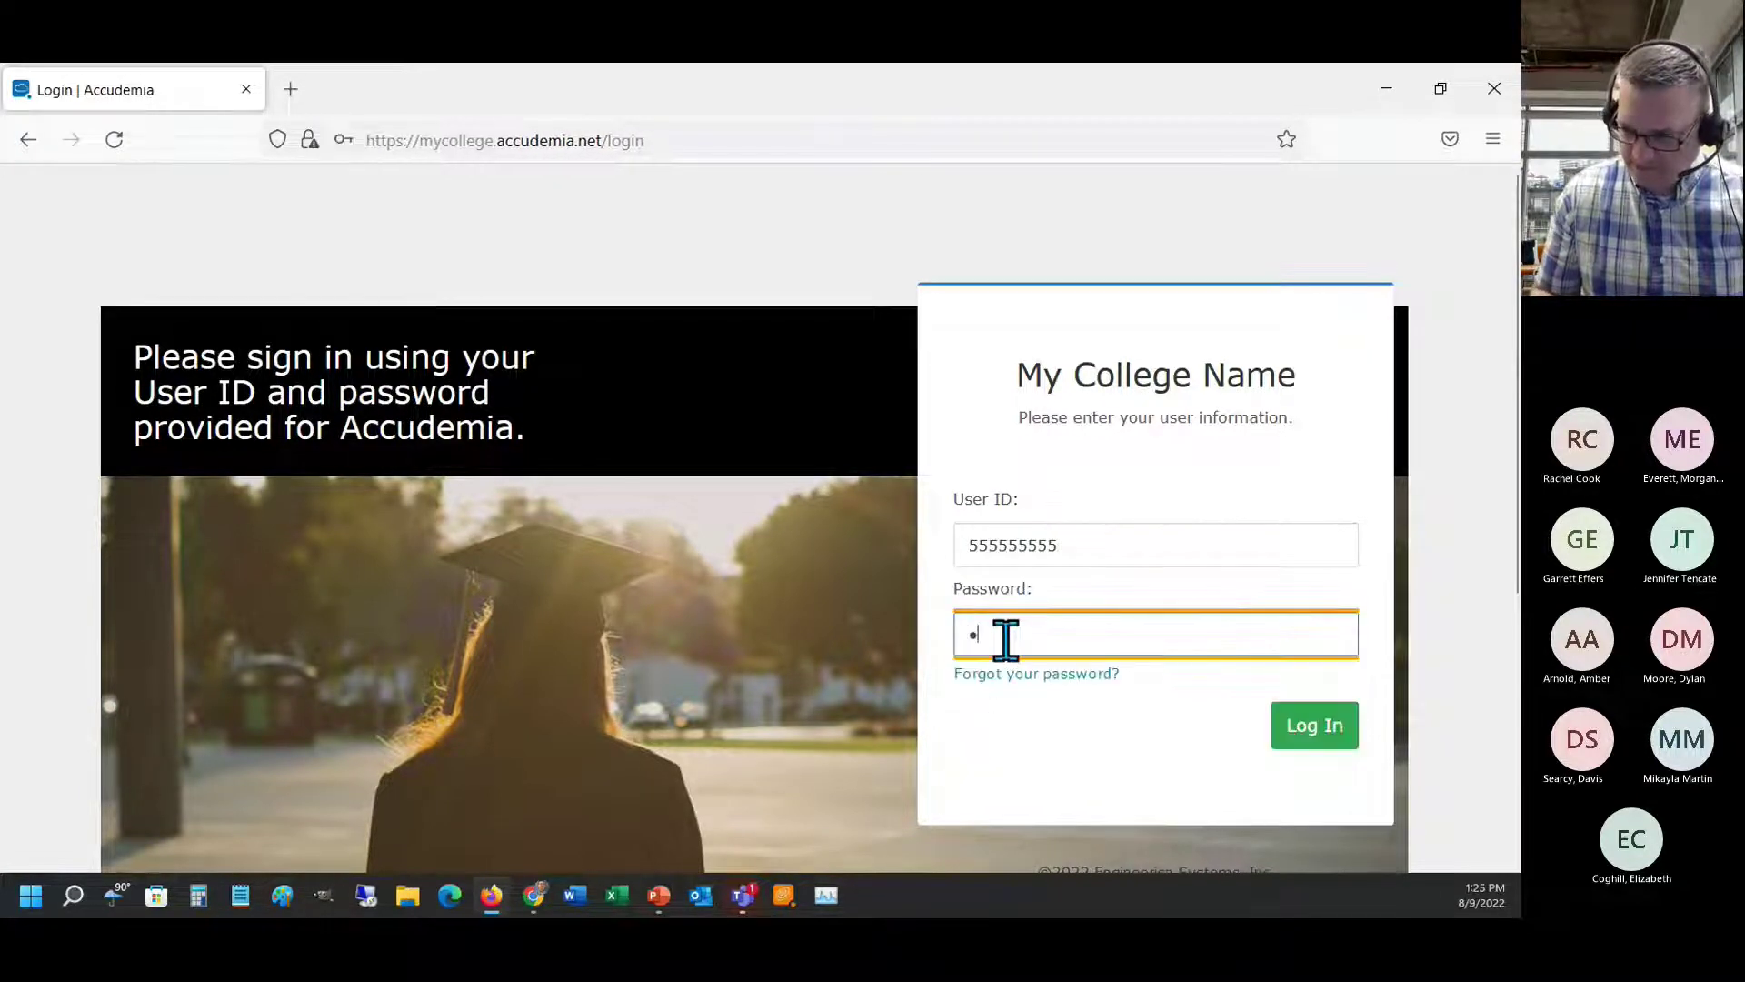
text(••••••)
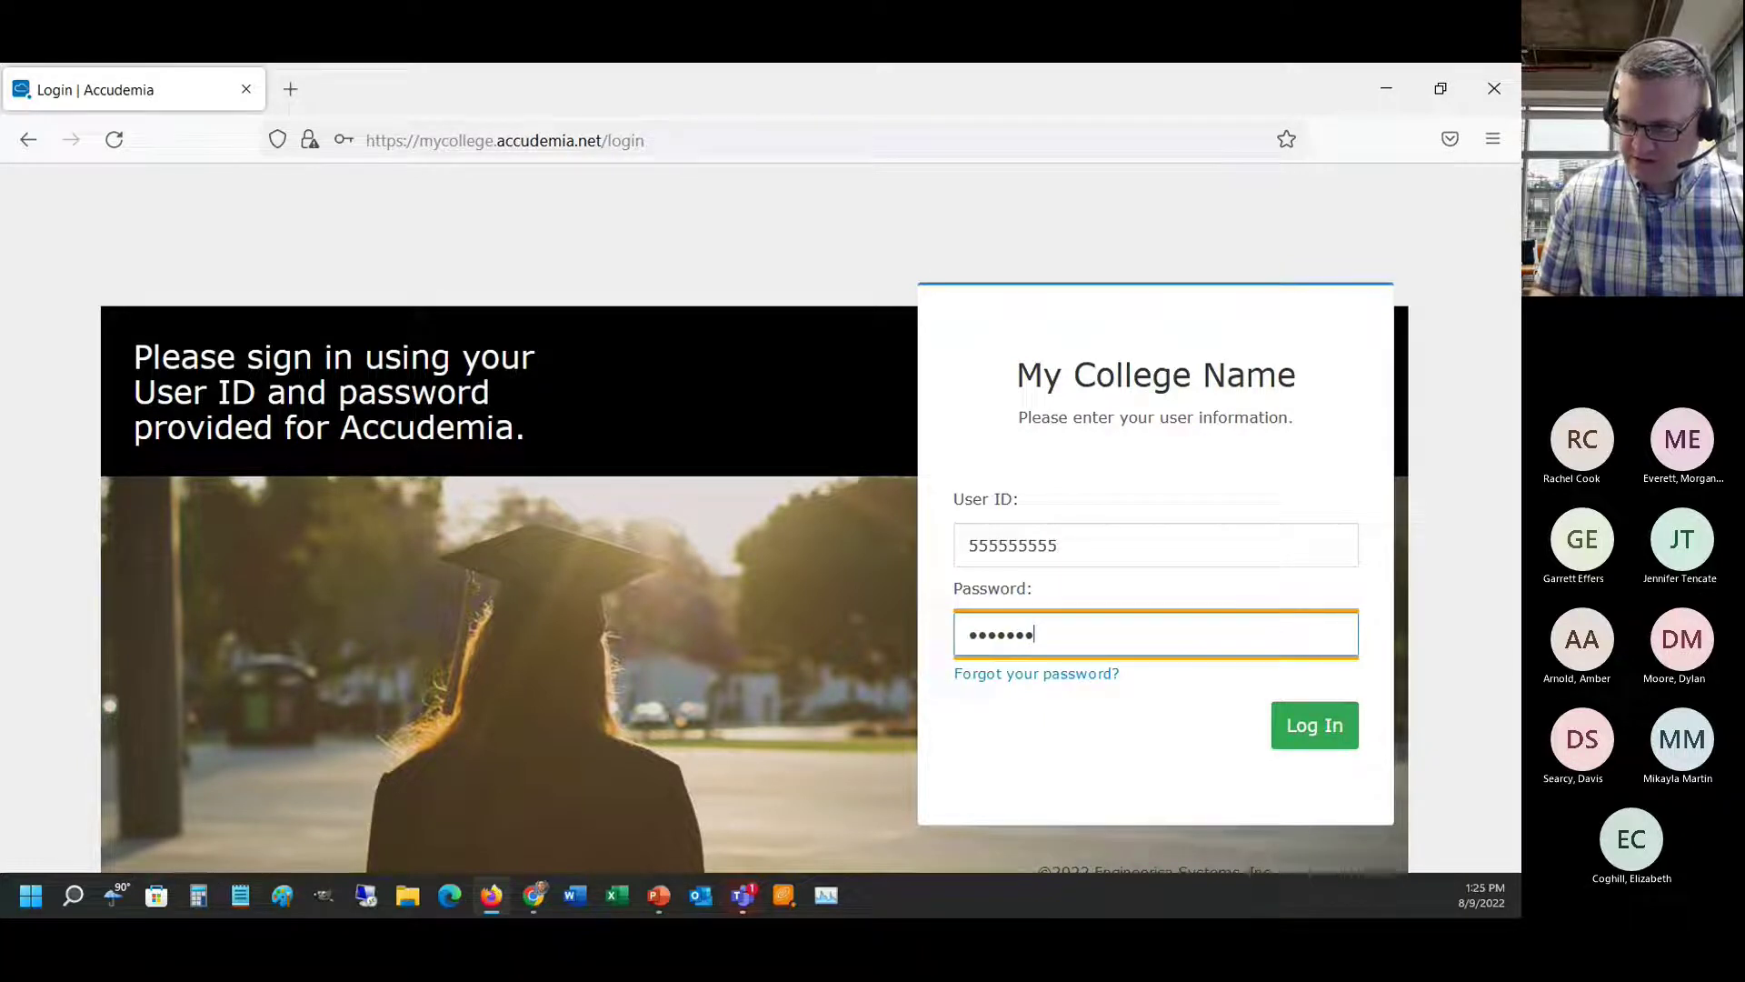
click(1318, 739)
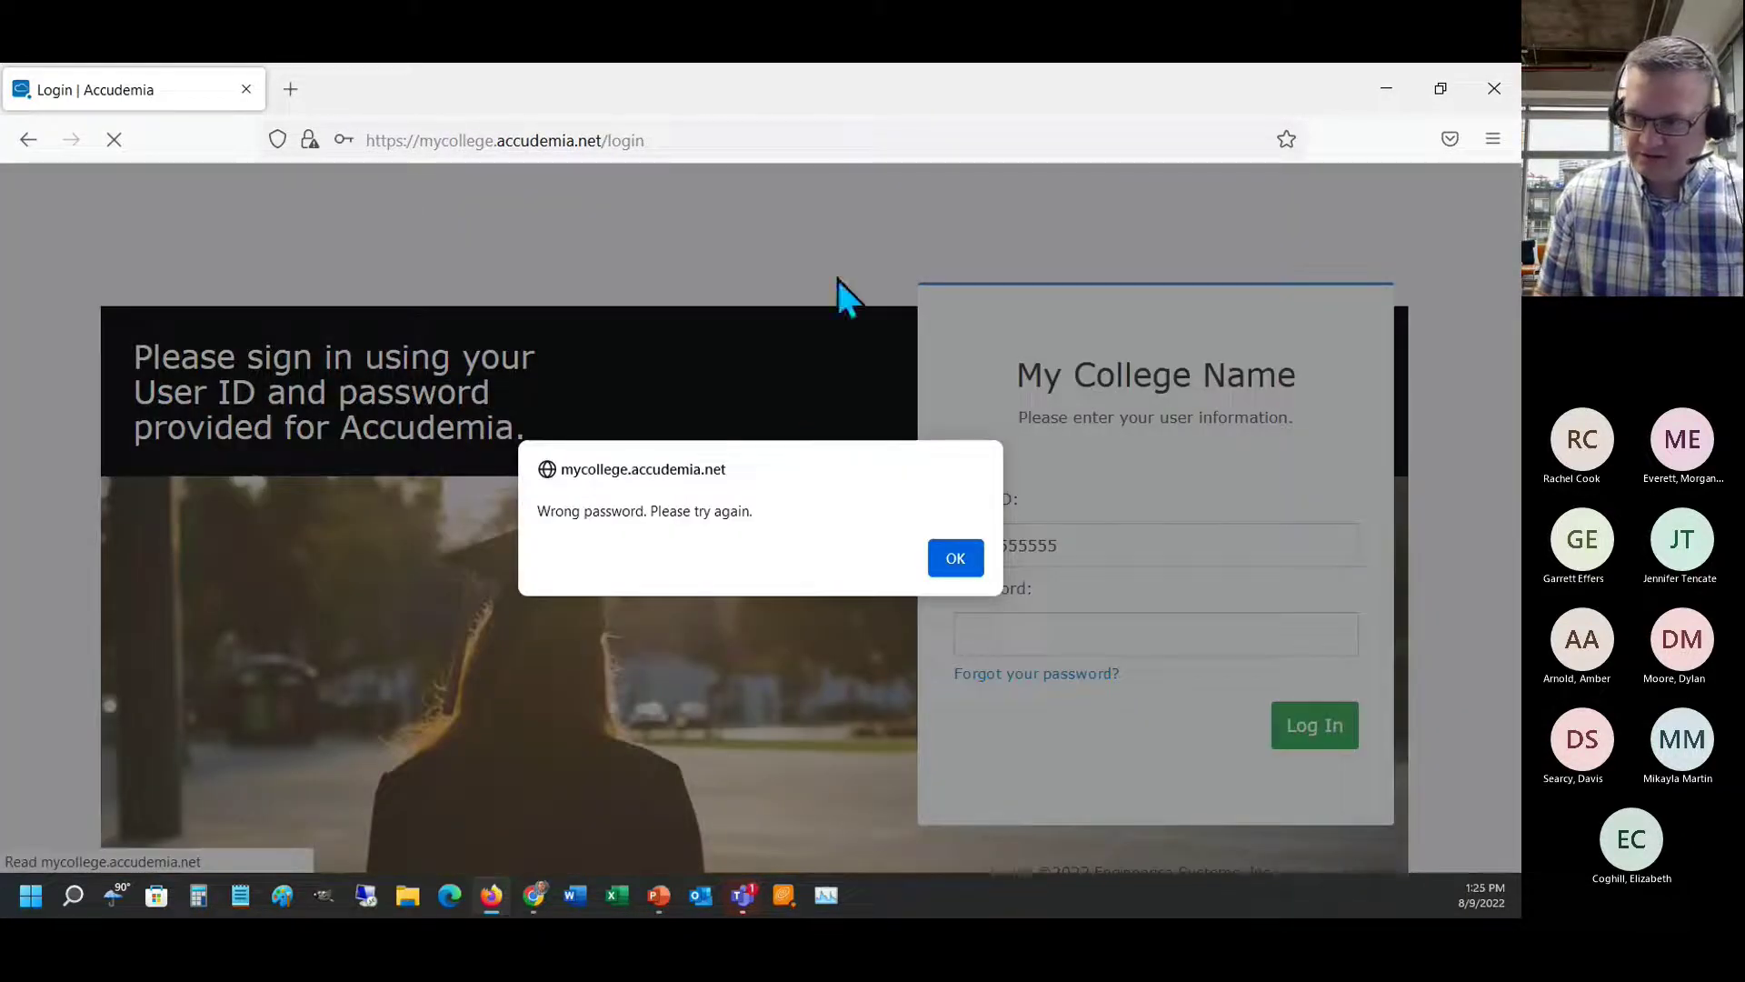
click(955, 564)
click(1044, 545)
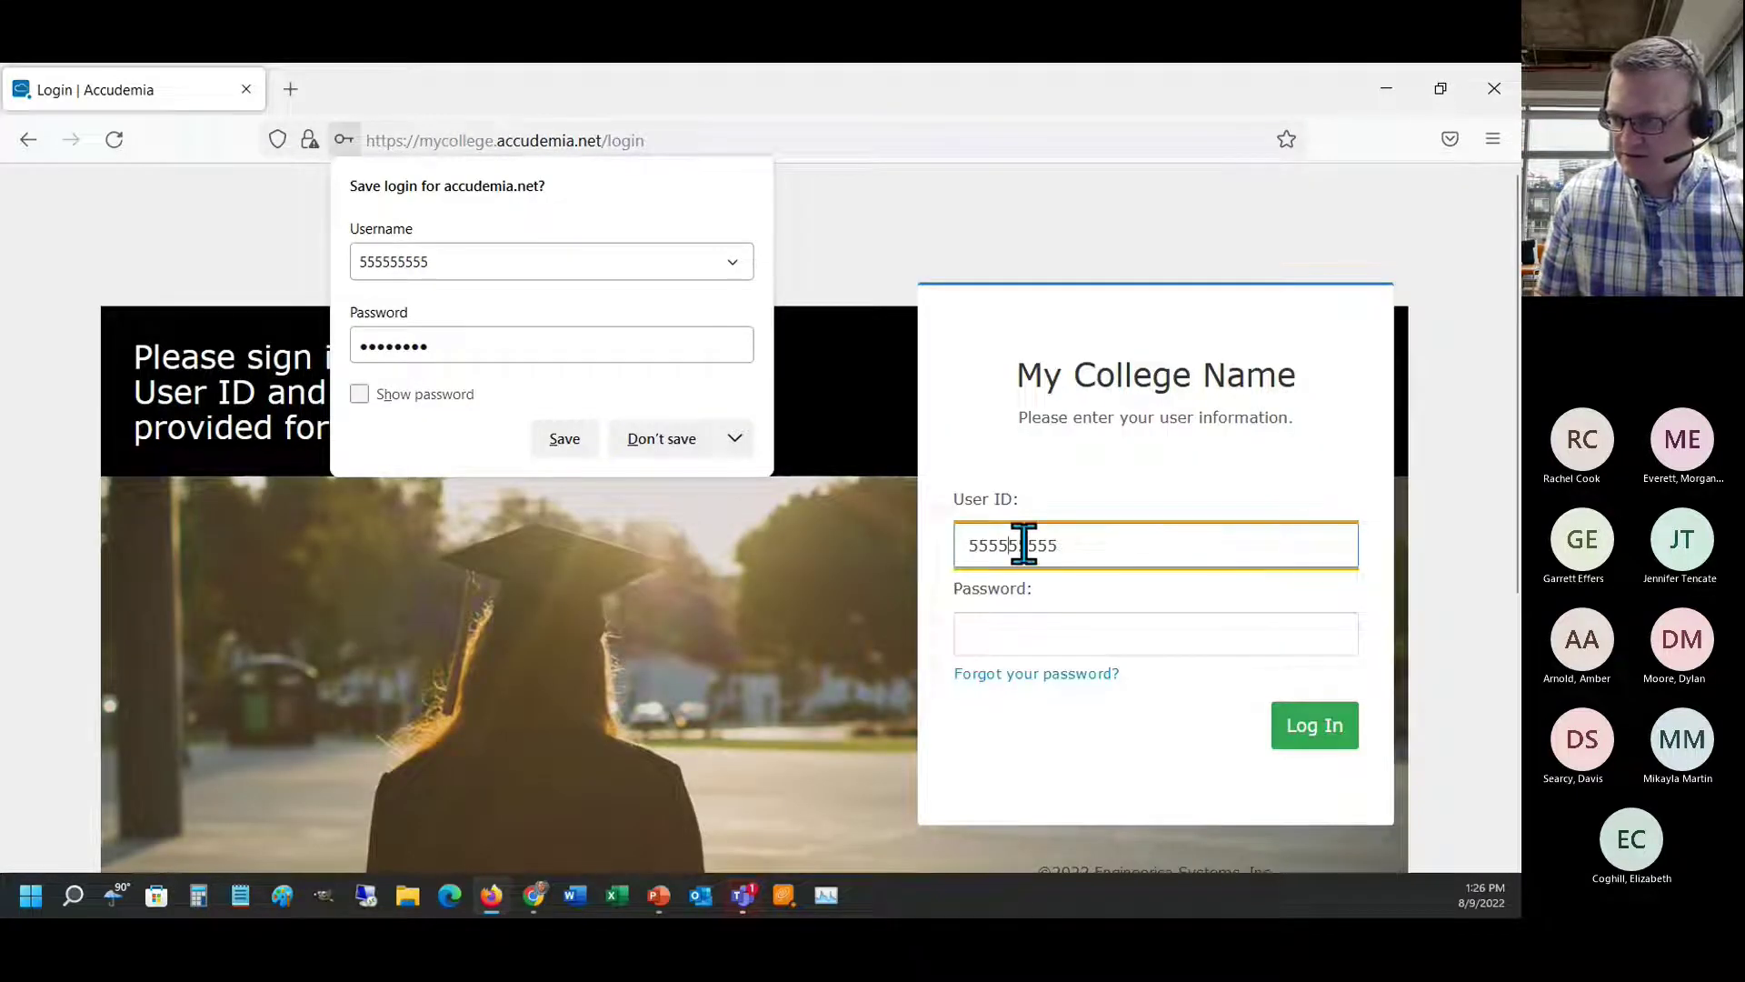
click(559, 545)
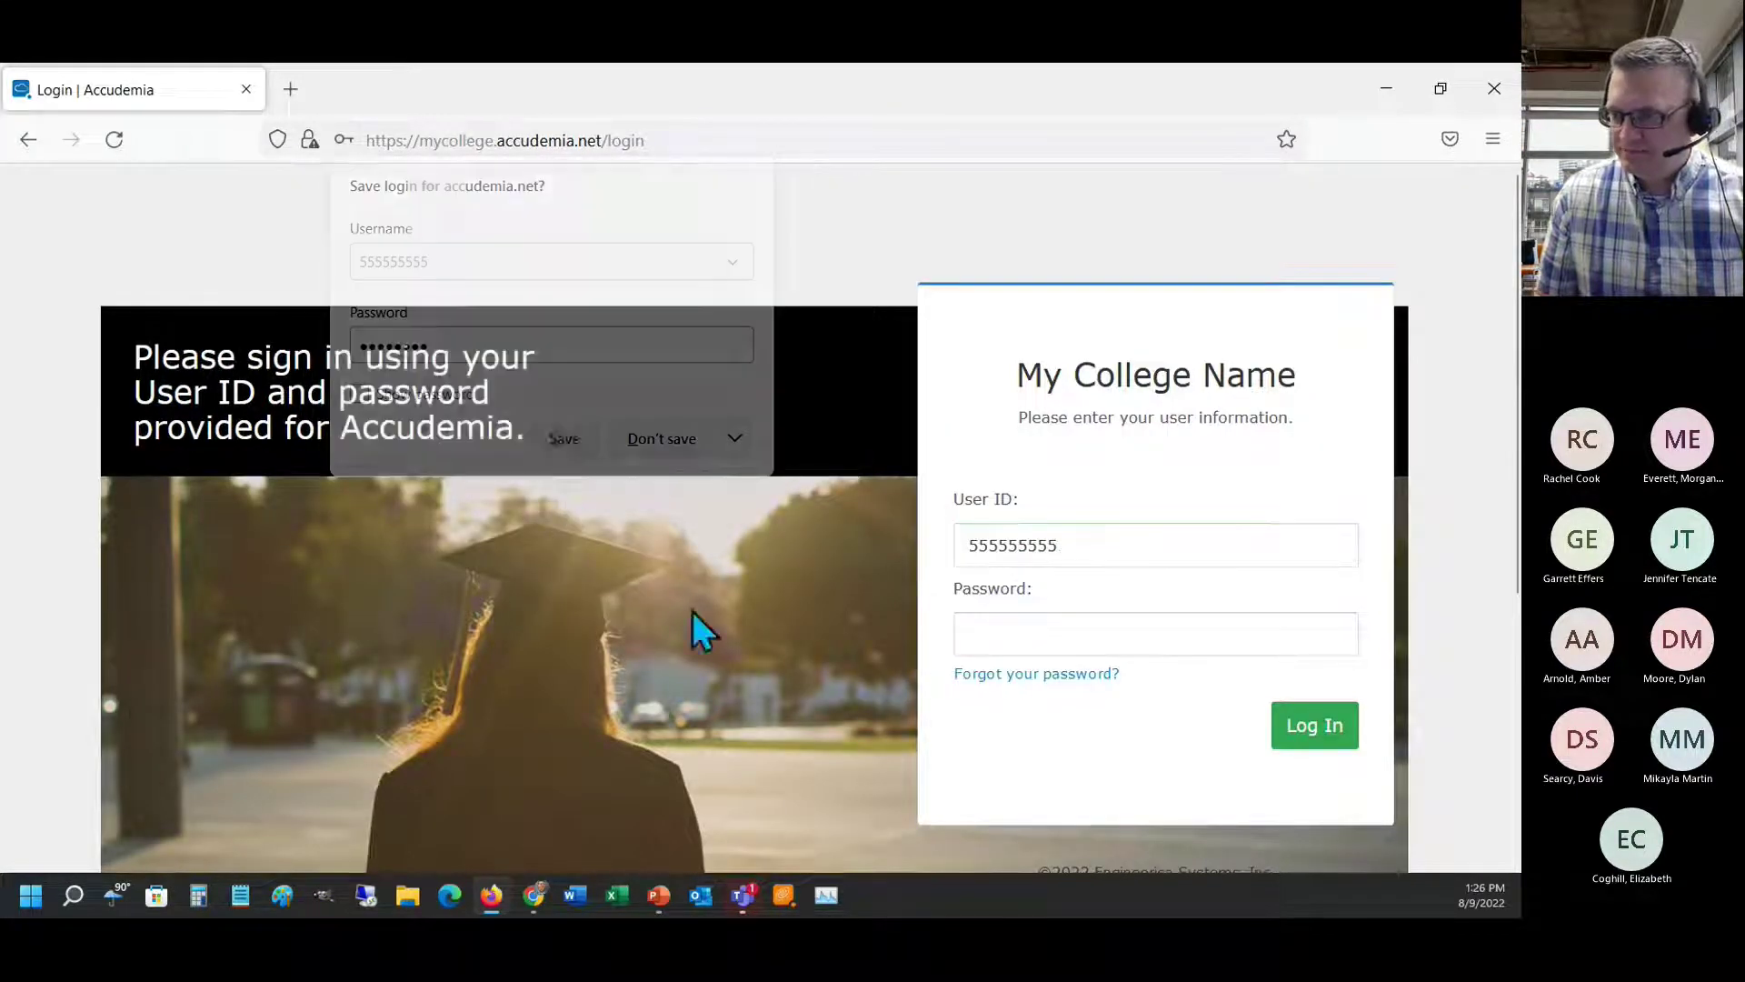
- Log in with a different student's user ID and account password, without saving the login in the browser
double_click(1126, 532)
text(444444444)
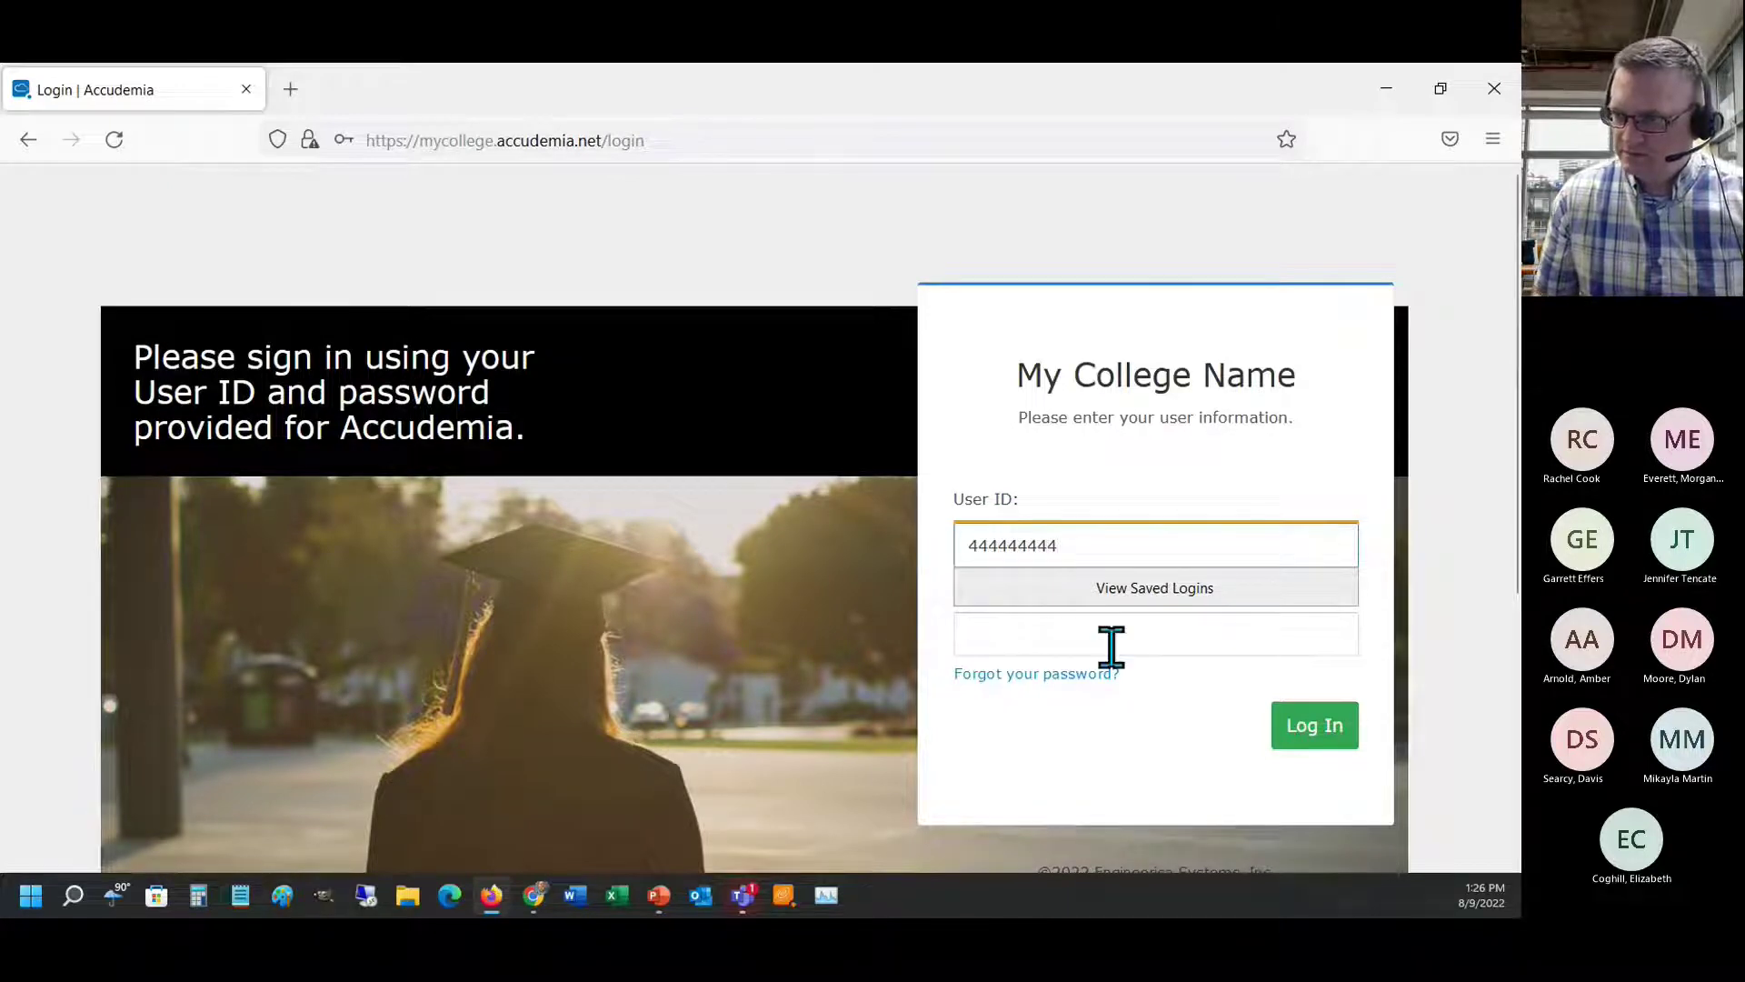
click(1096, 644)
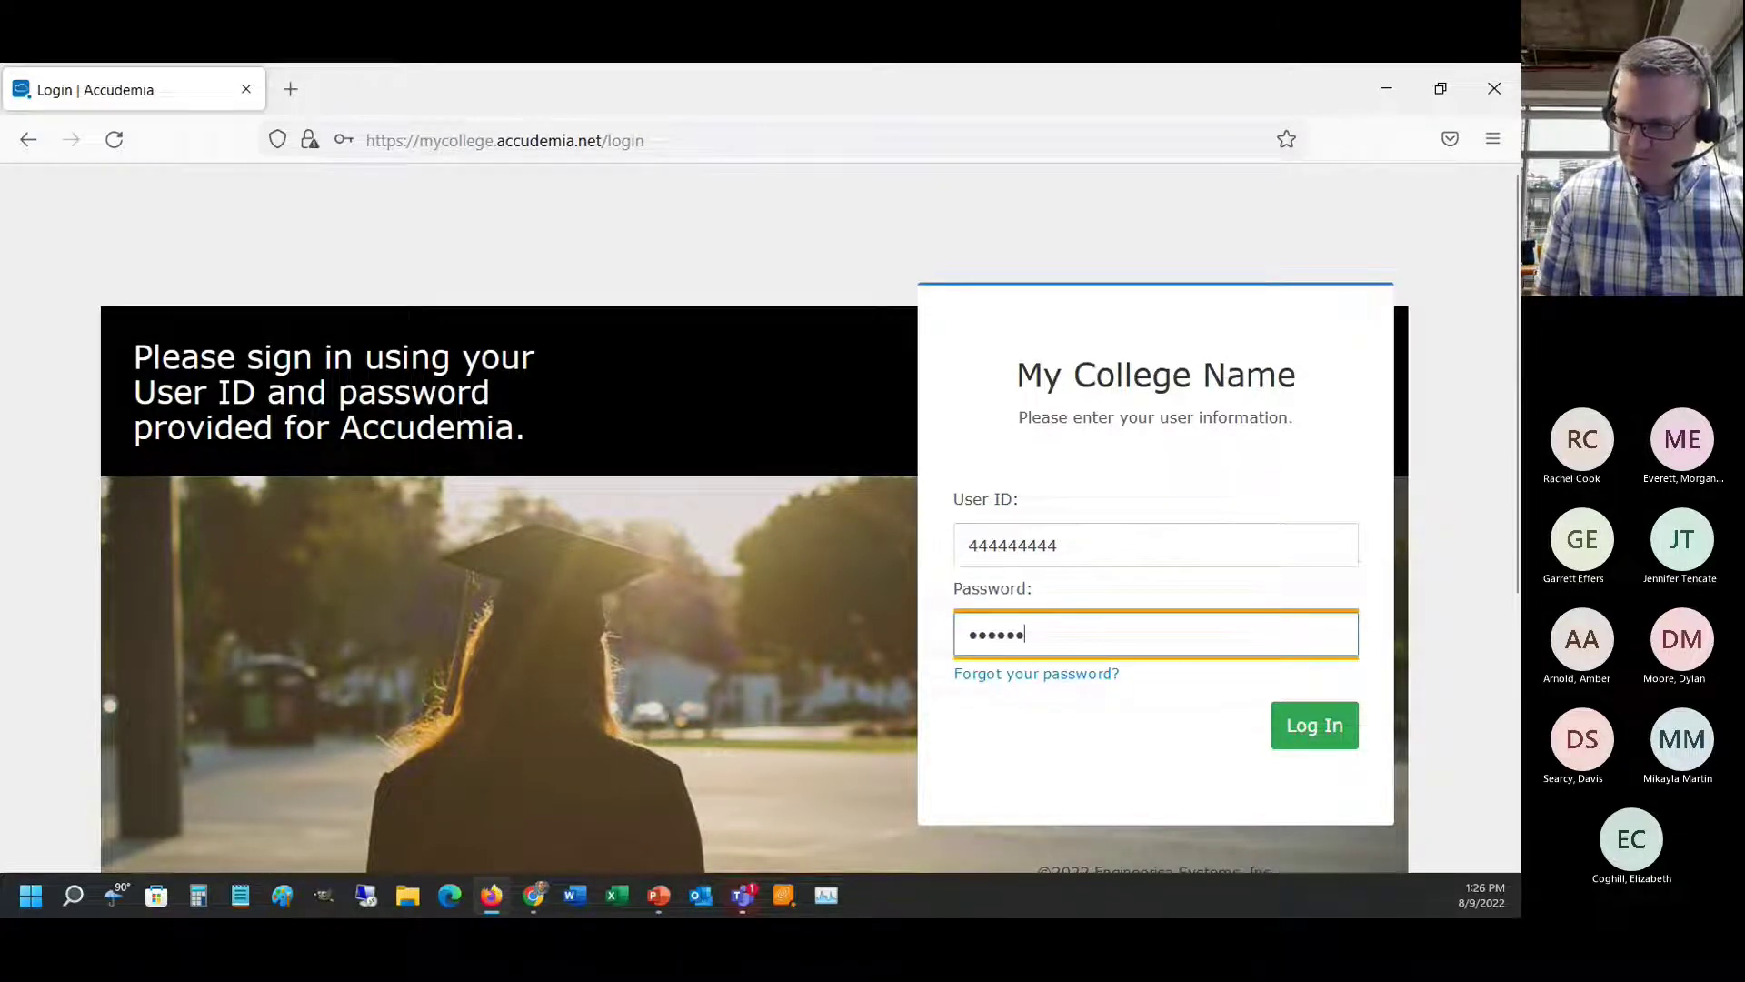
key(Return)
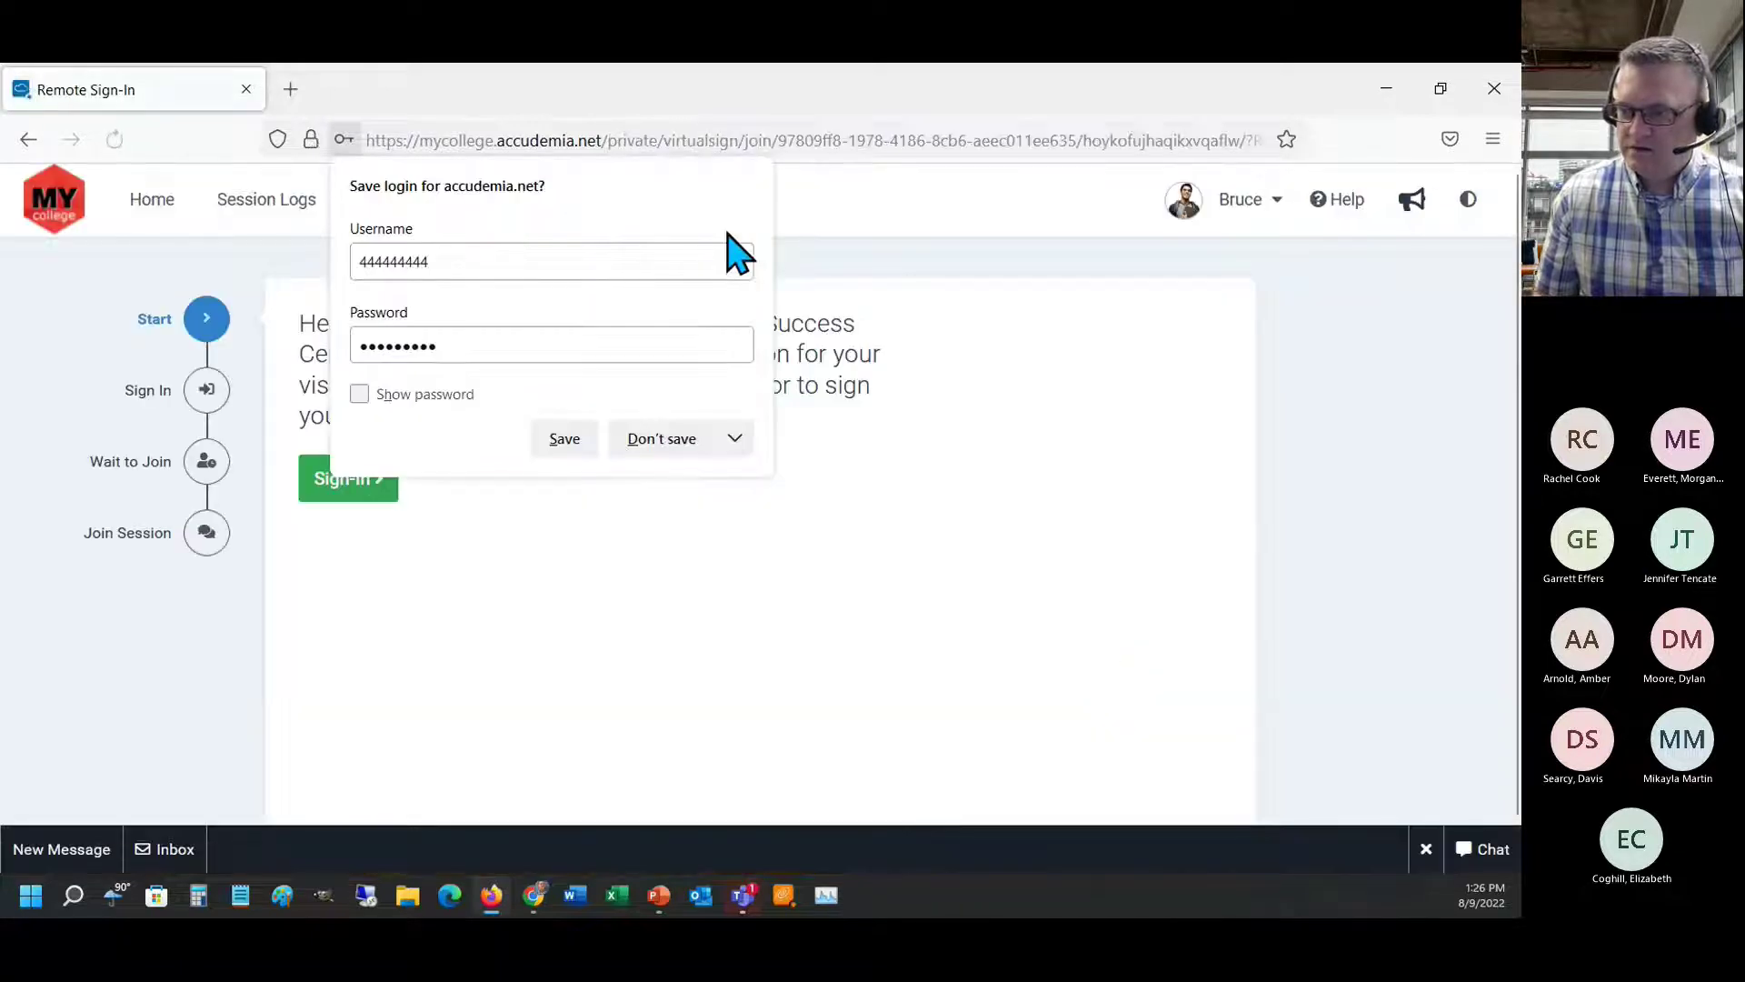
click(837, 273)
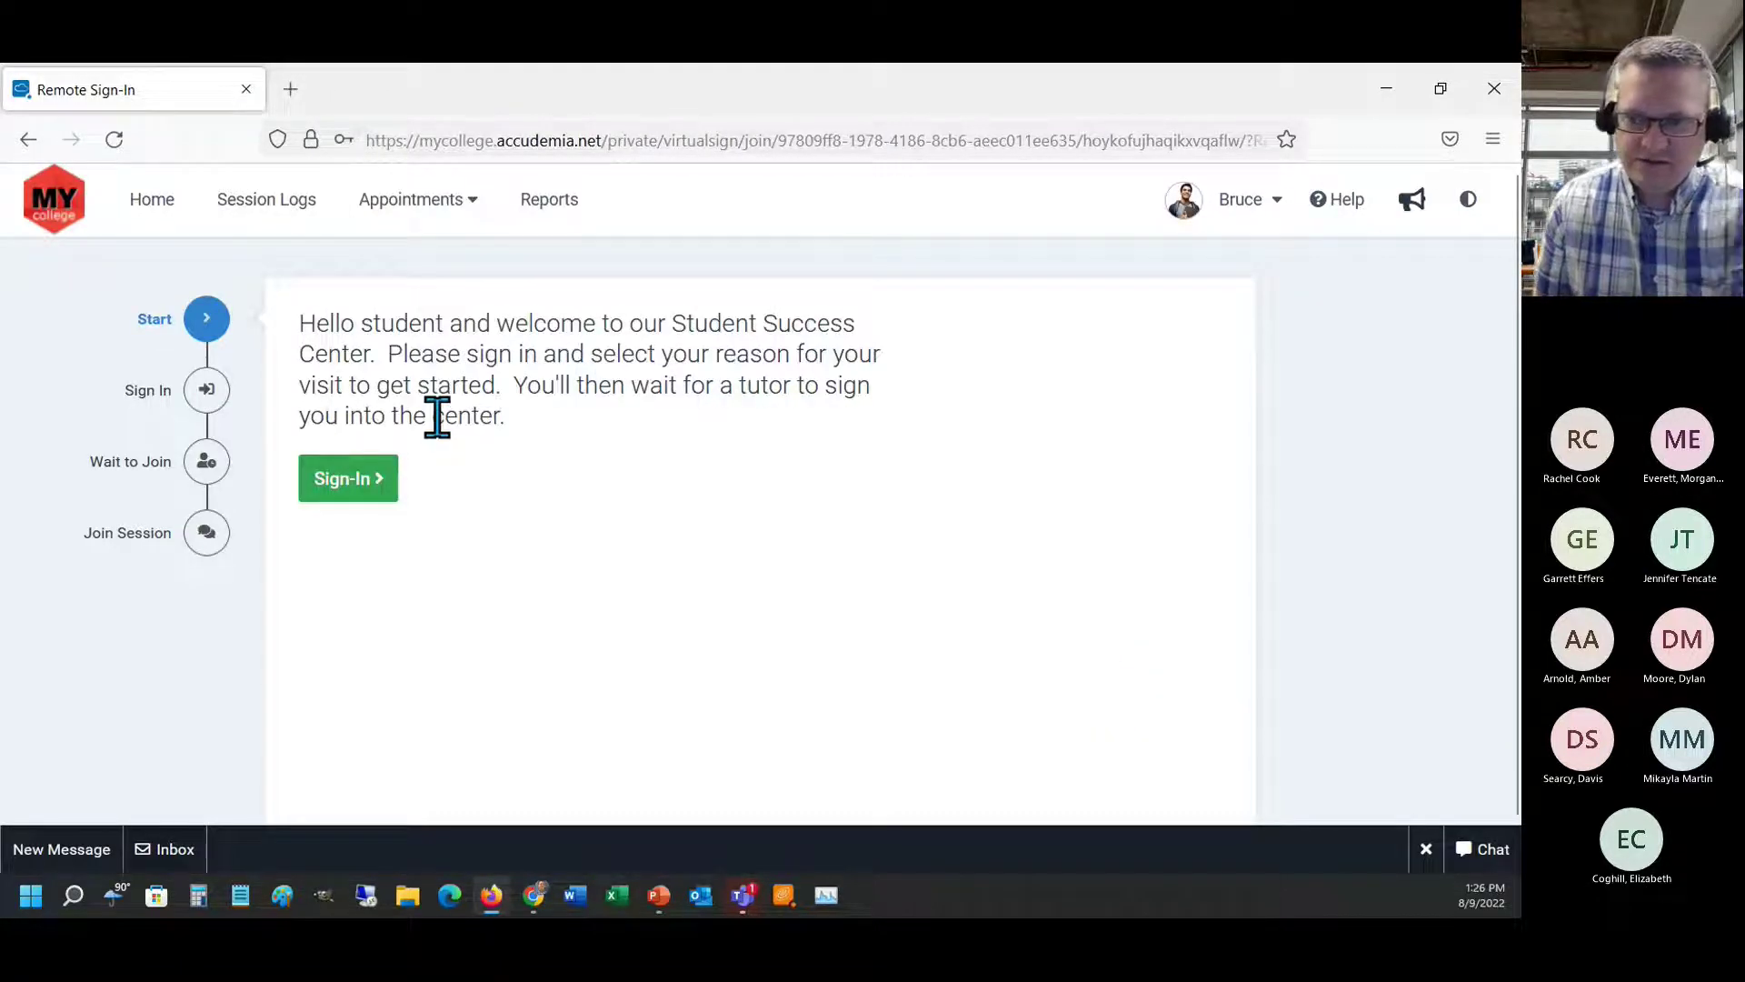
- Review the welcome message and sign the student in to the center up to the Join Session stage
drag(518, 425, 296, 343)
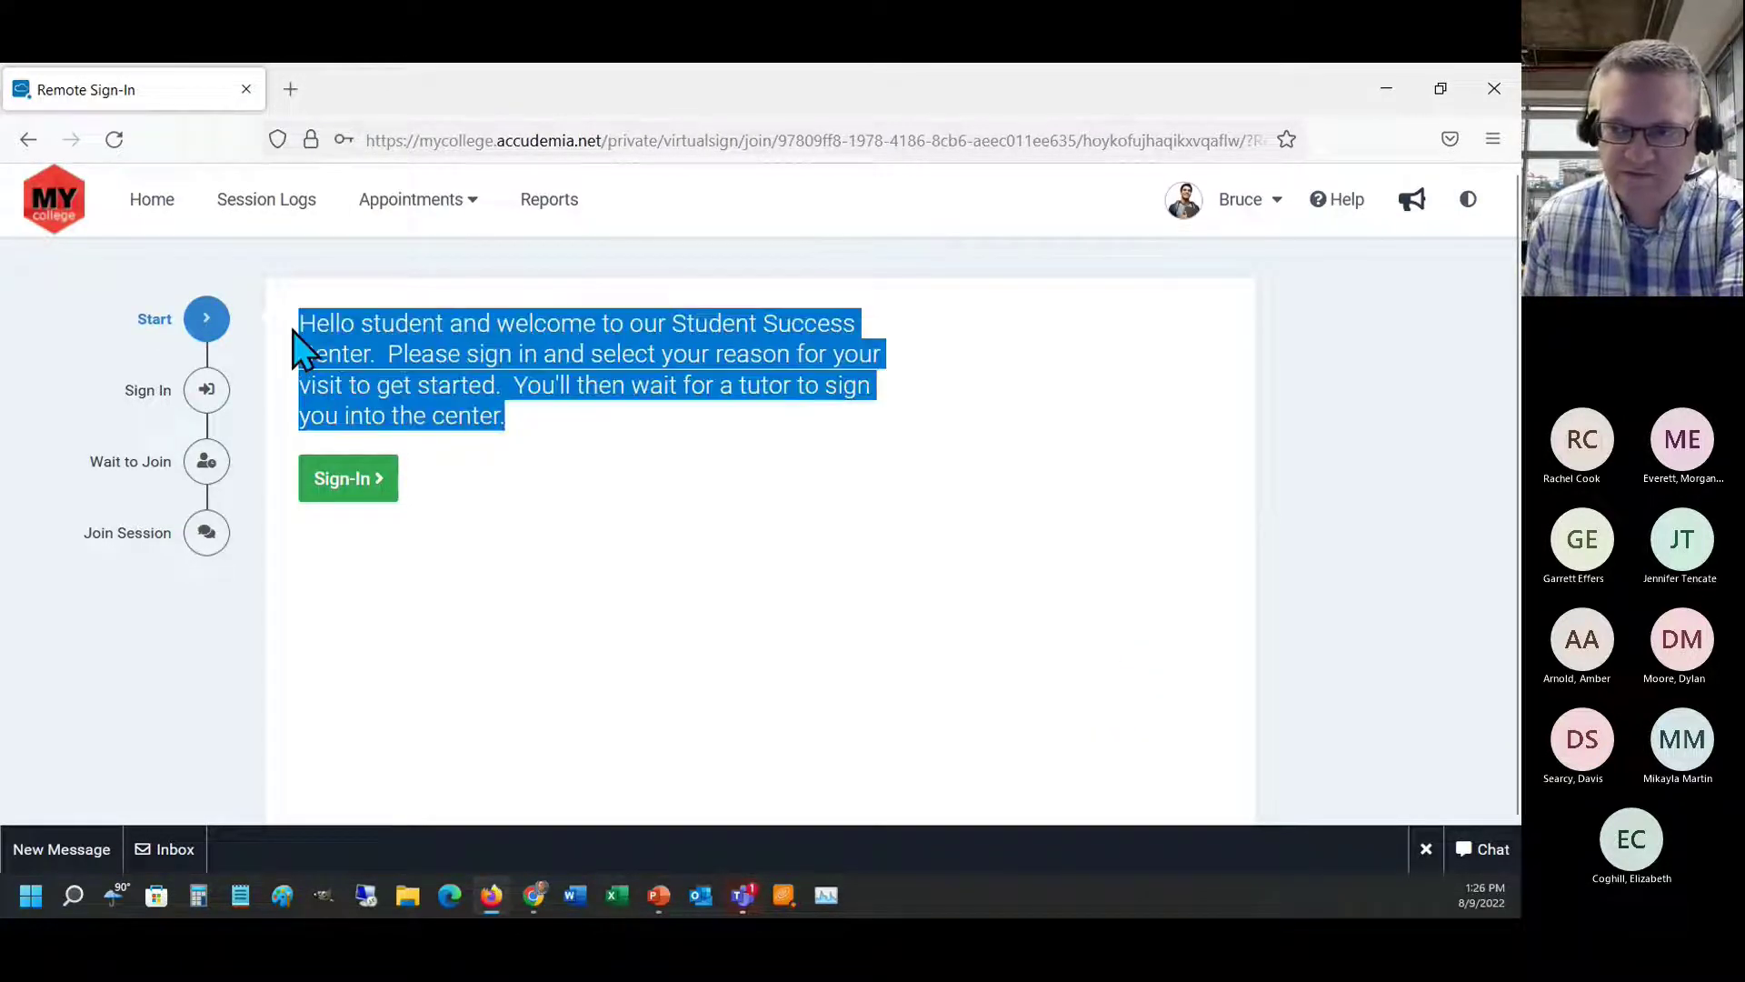
click(365, 484)
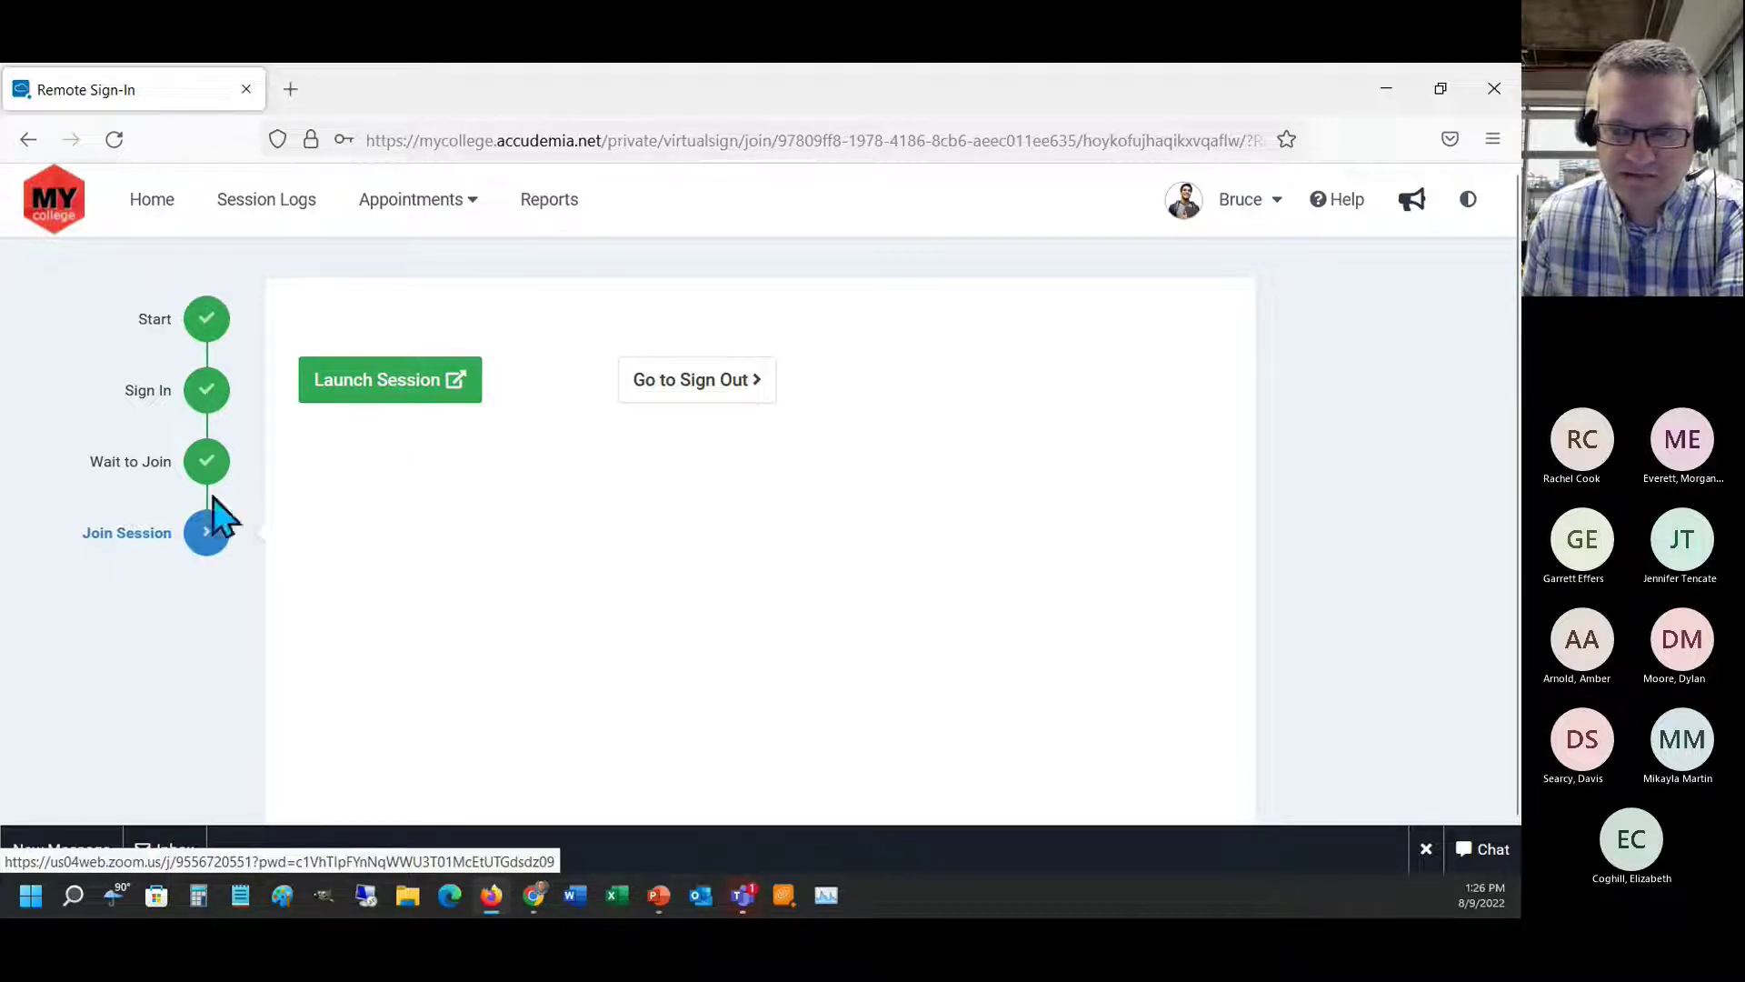
drag(90, 462, 181, 459)
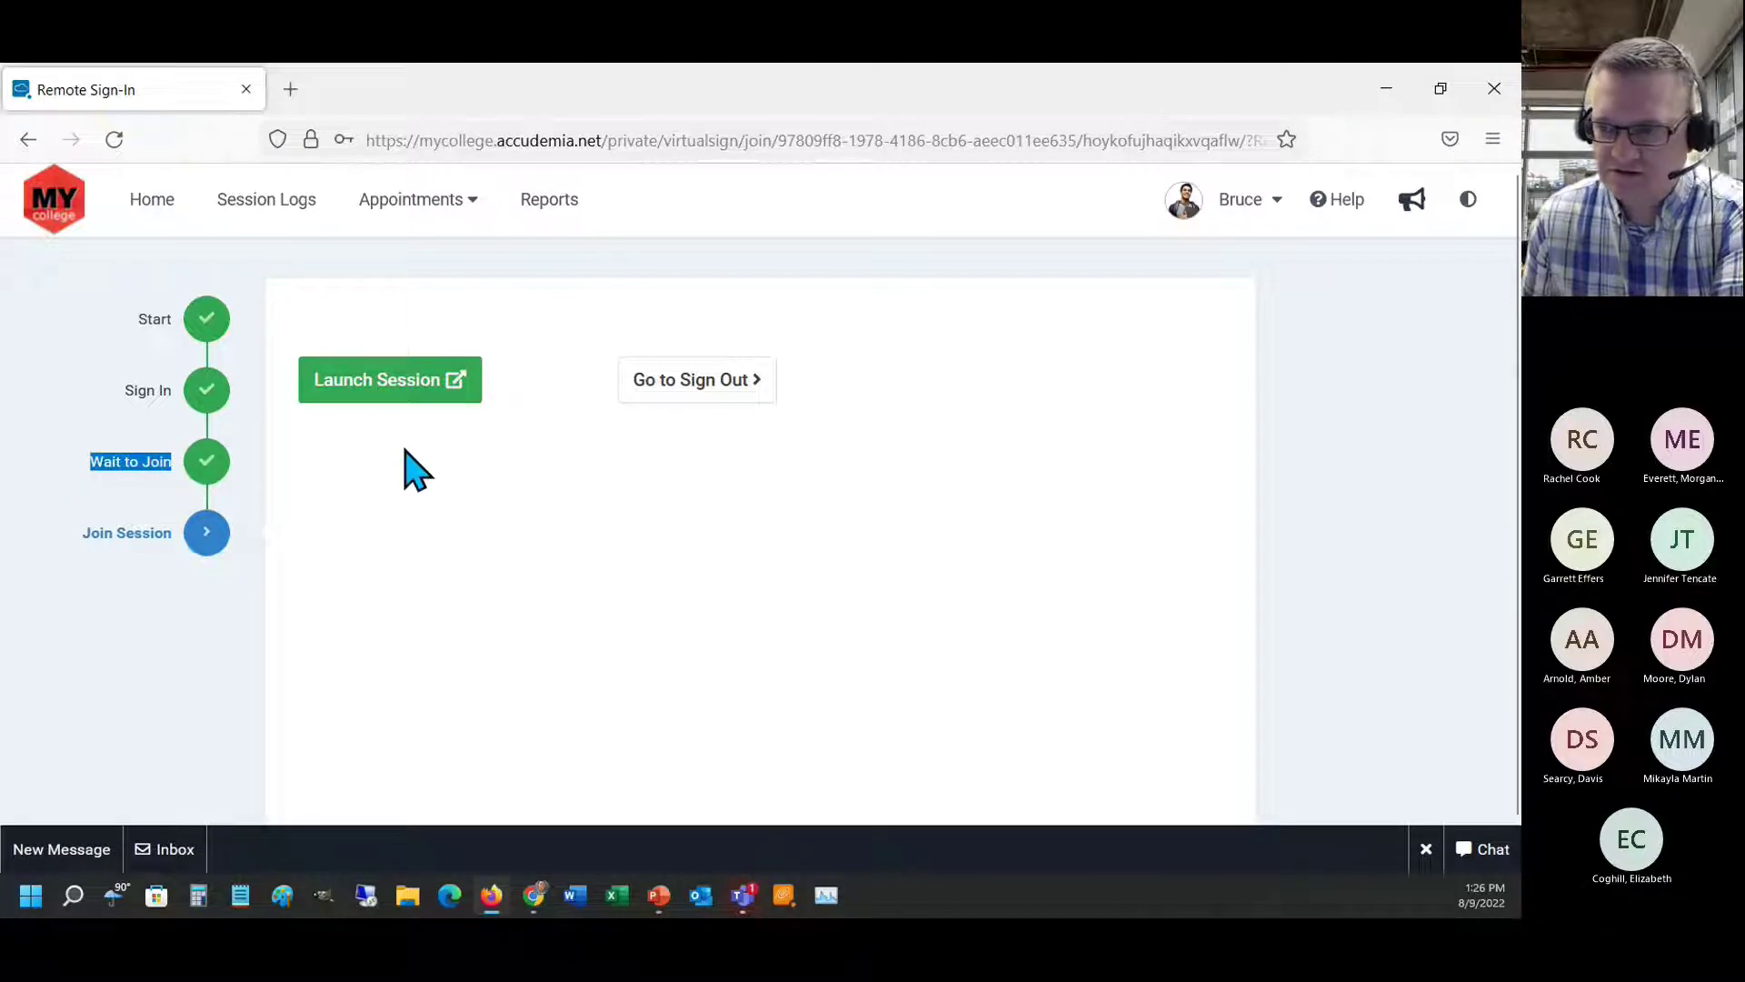
click(391, 481)
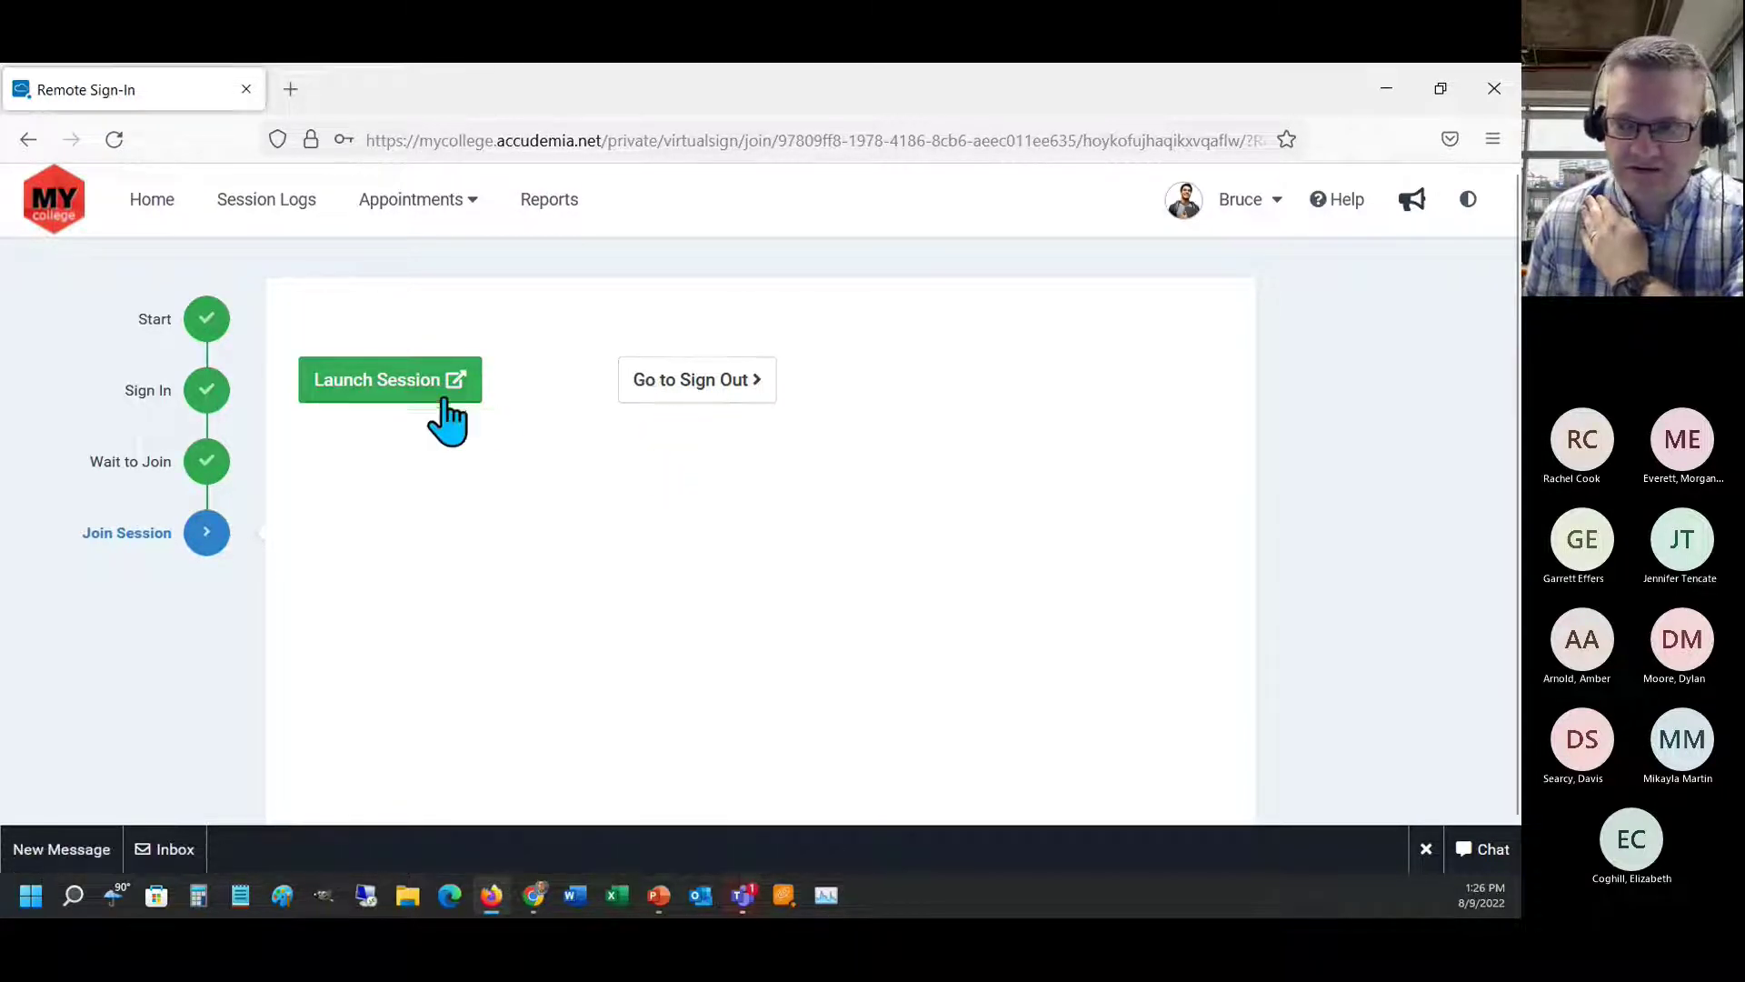
- Launch the tutoring session's Zoom meeting page and close it to return to Remote Sign-In
click(391, 393)
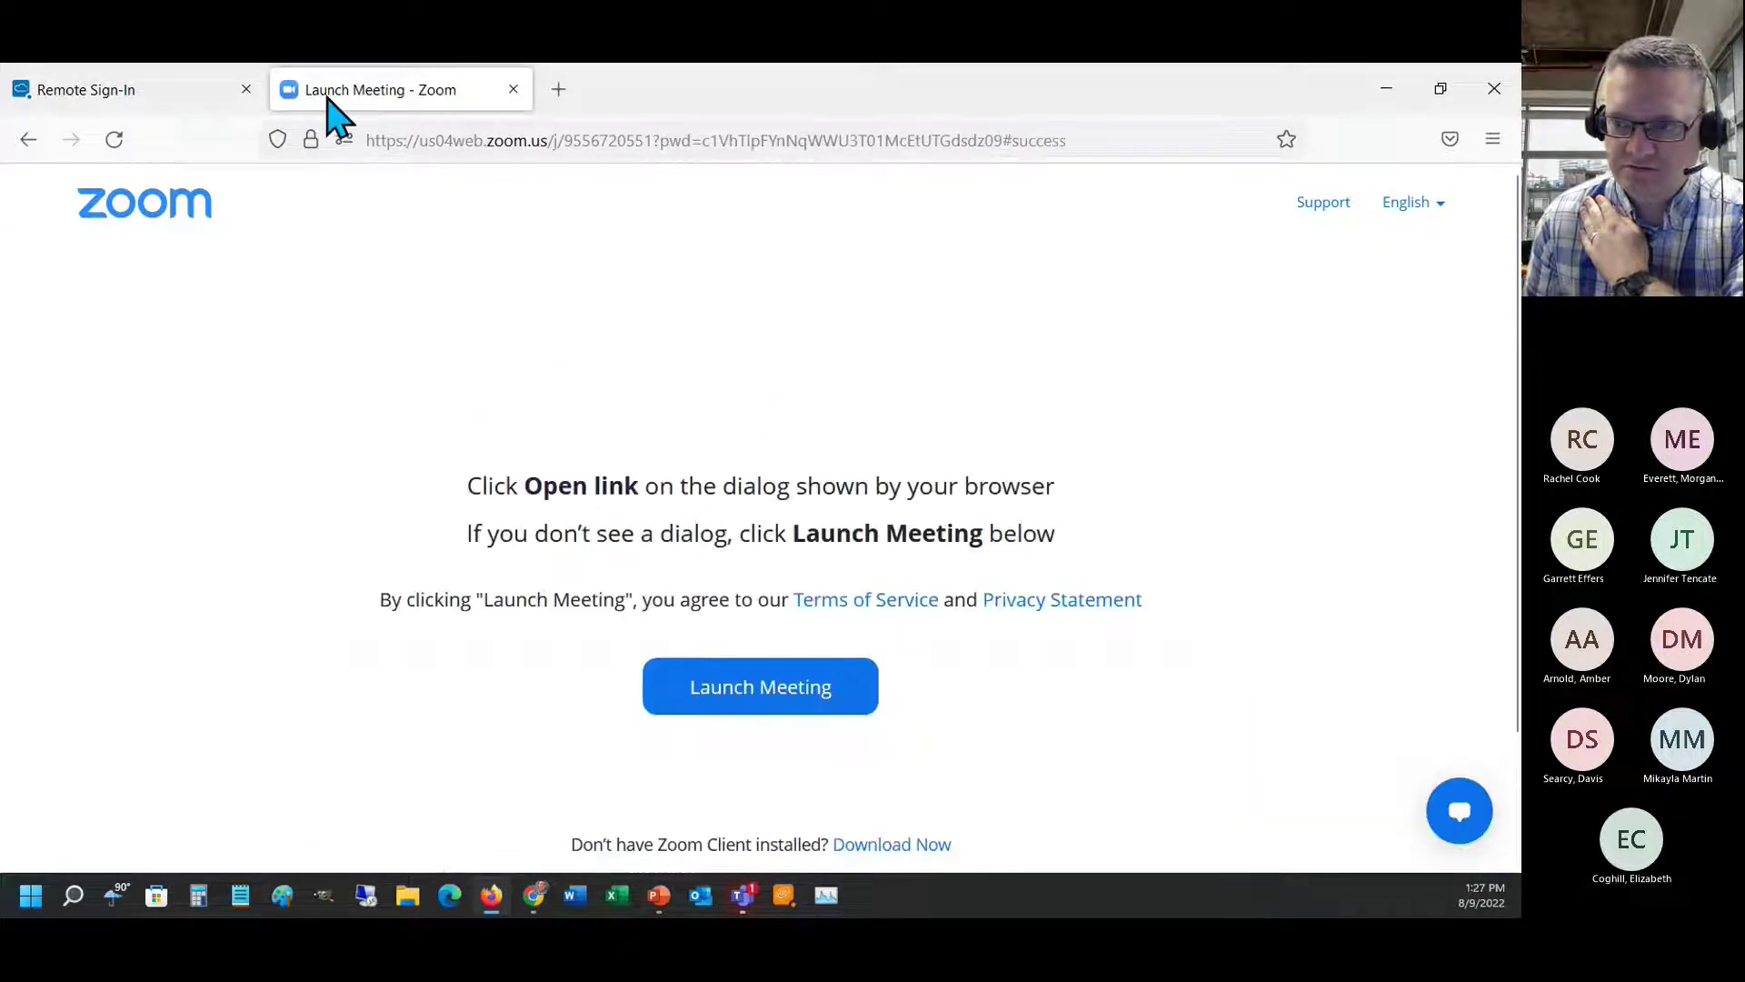
right_click(316, 96)
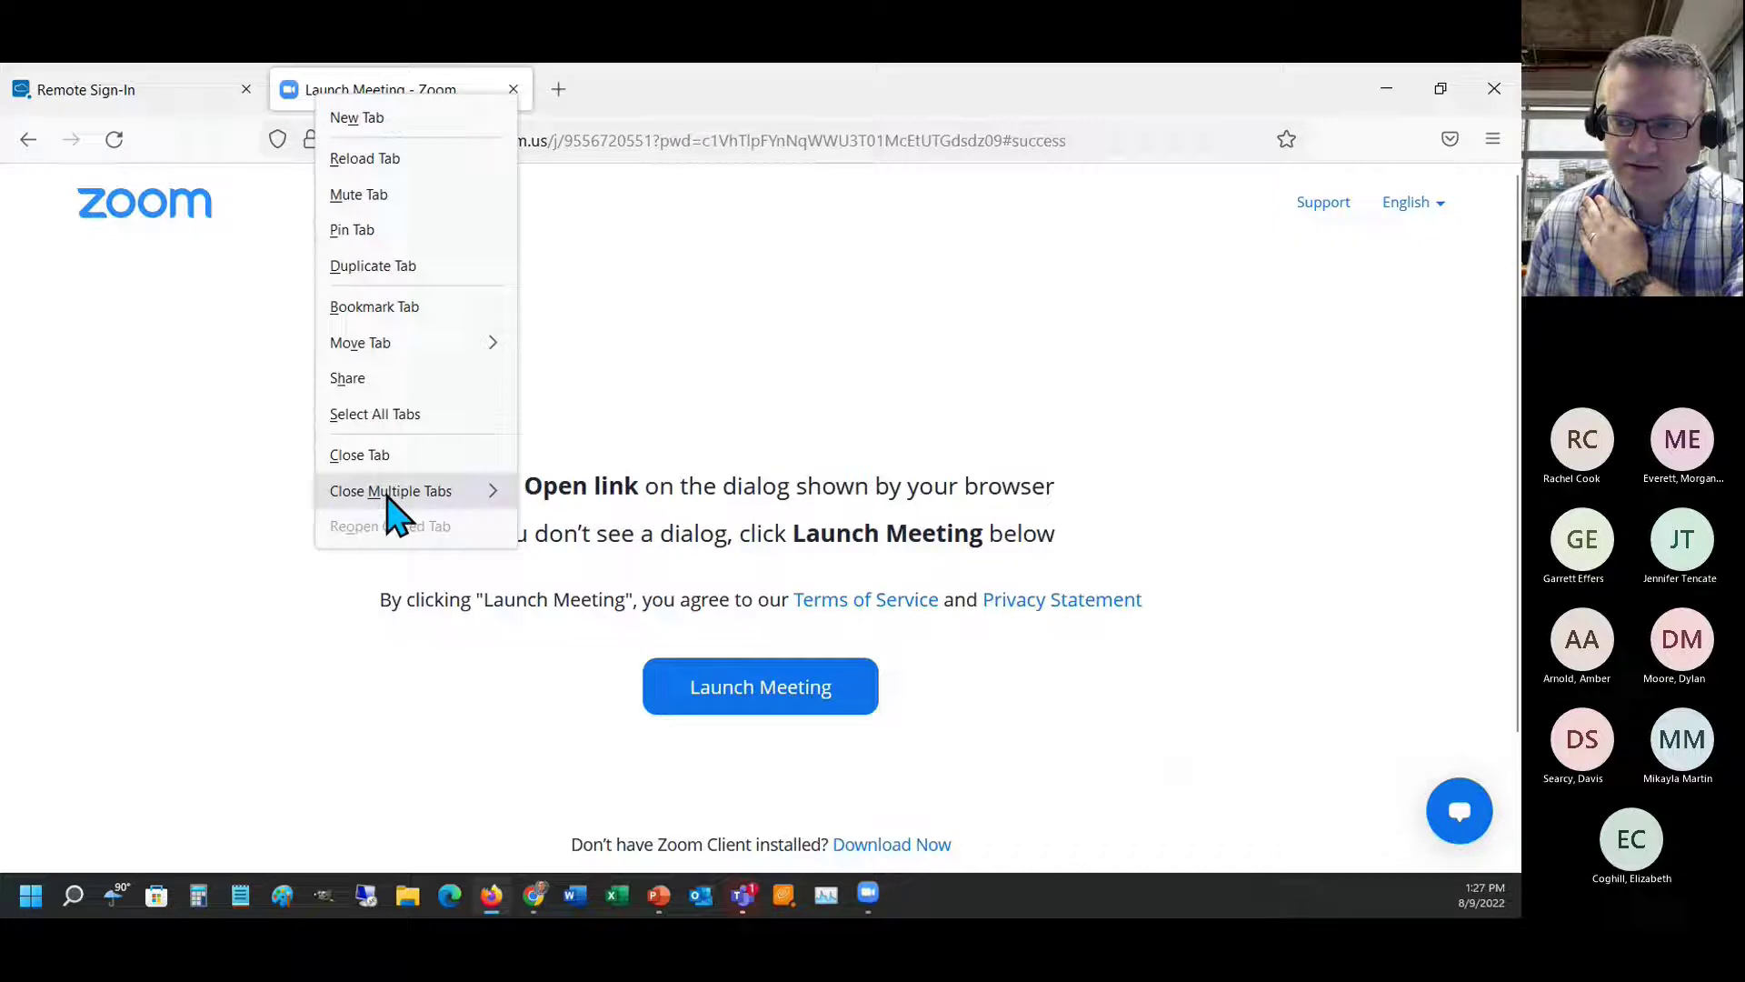
click(363, 456)
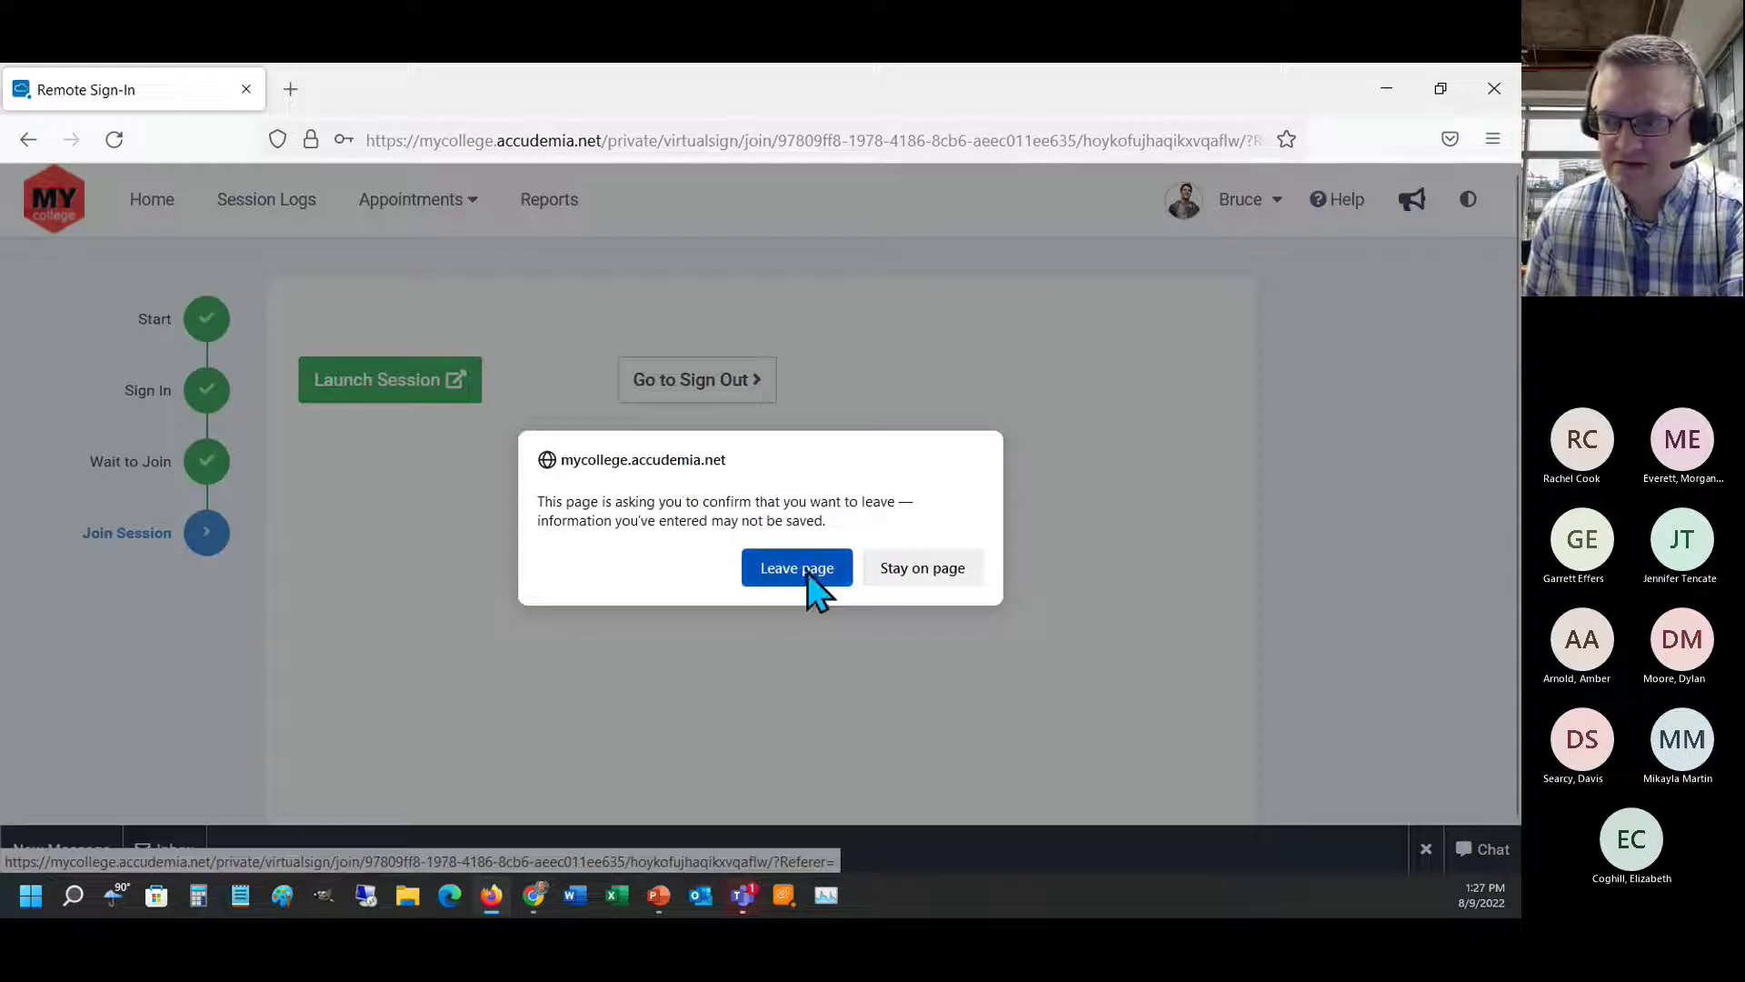
- Reload the session link to sign the student out of the center, log out of the account and close Firefox
click(797, 568)
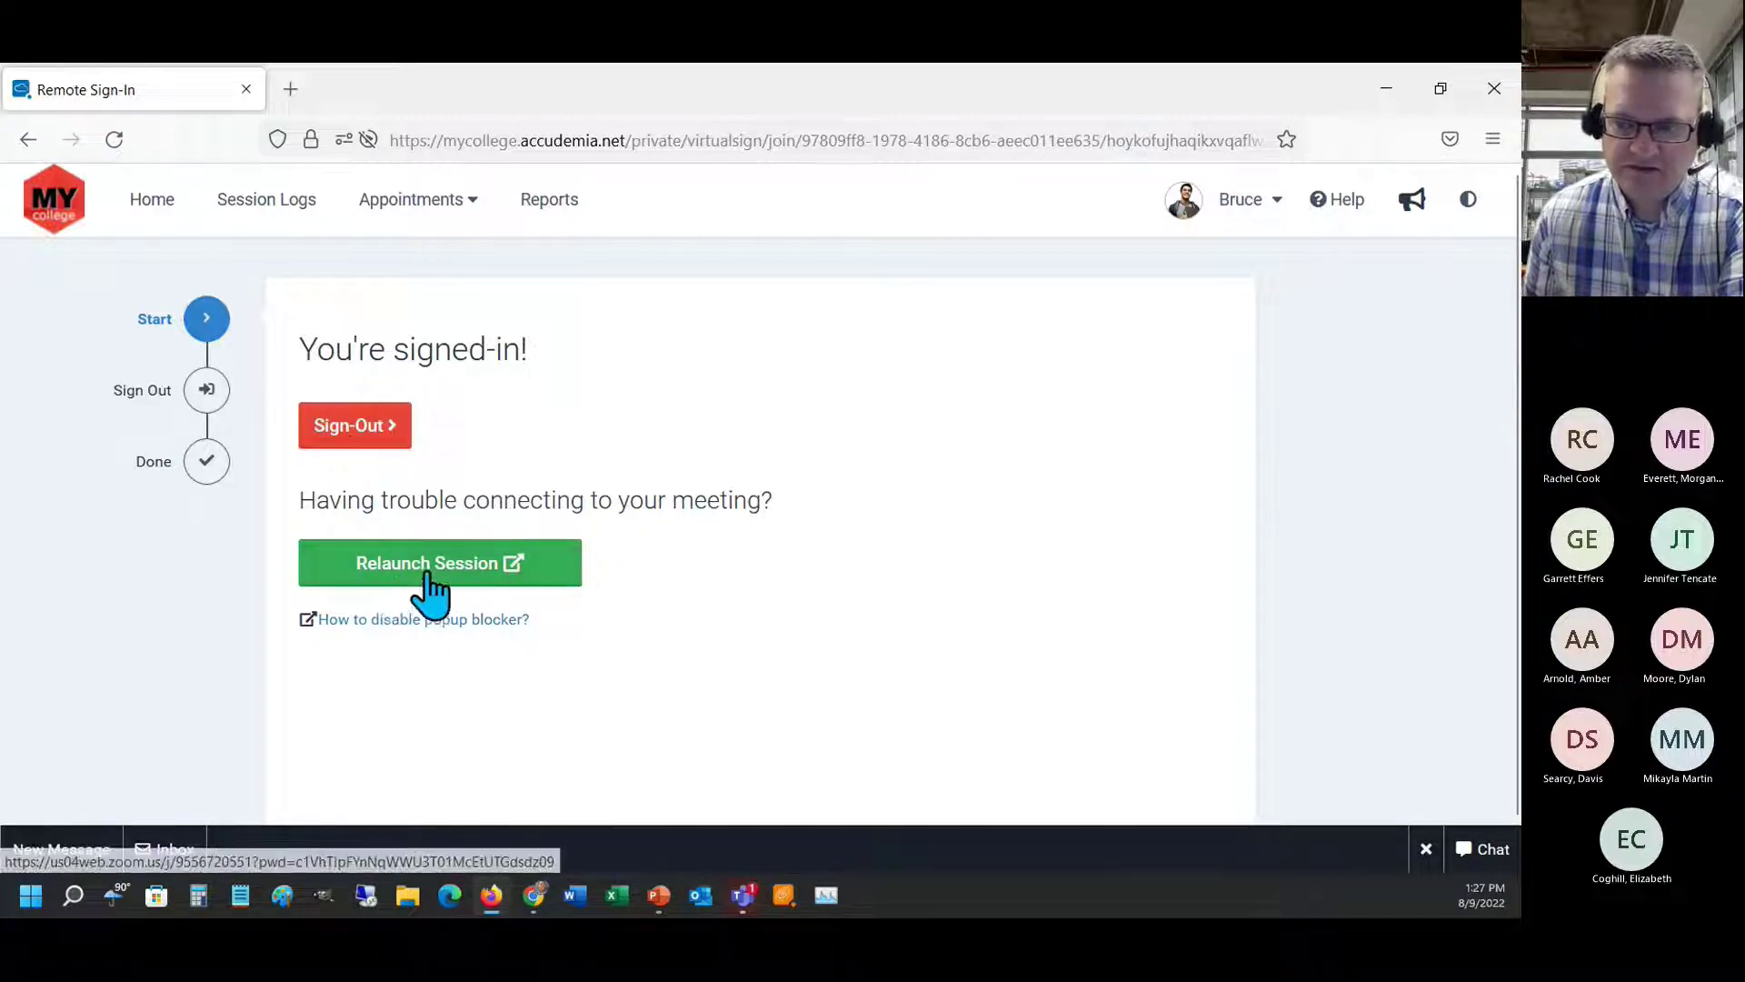
click(348, 427)
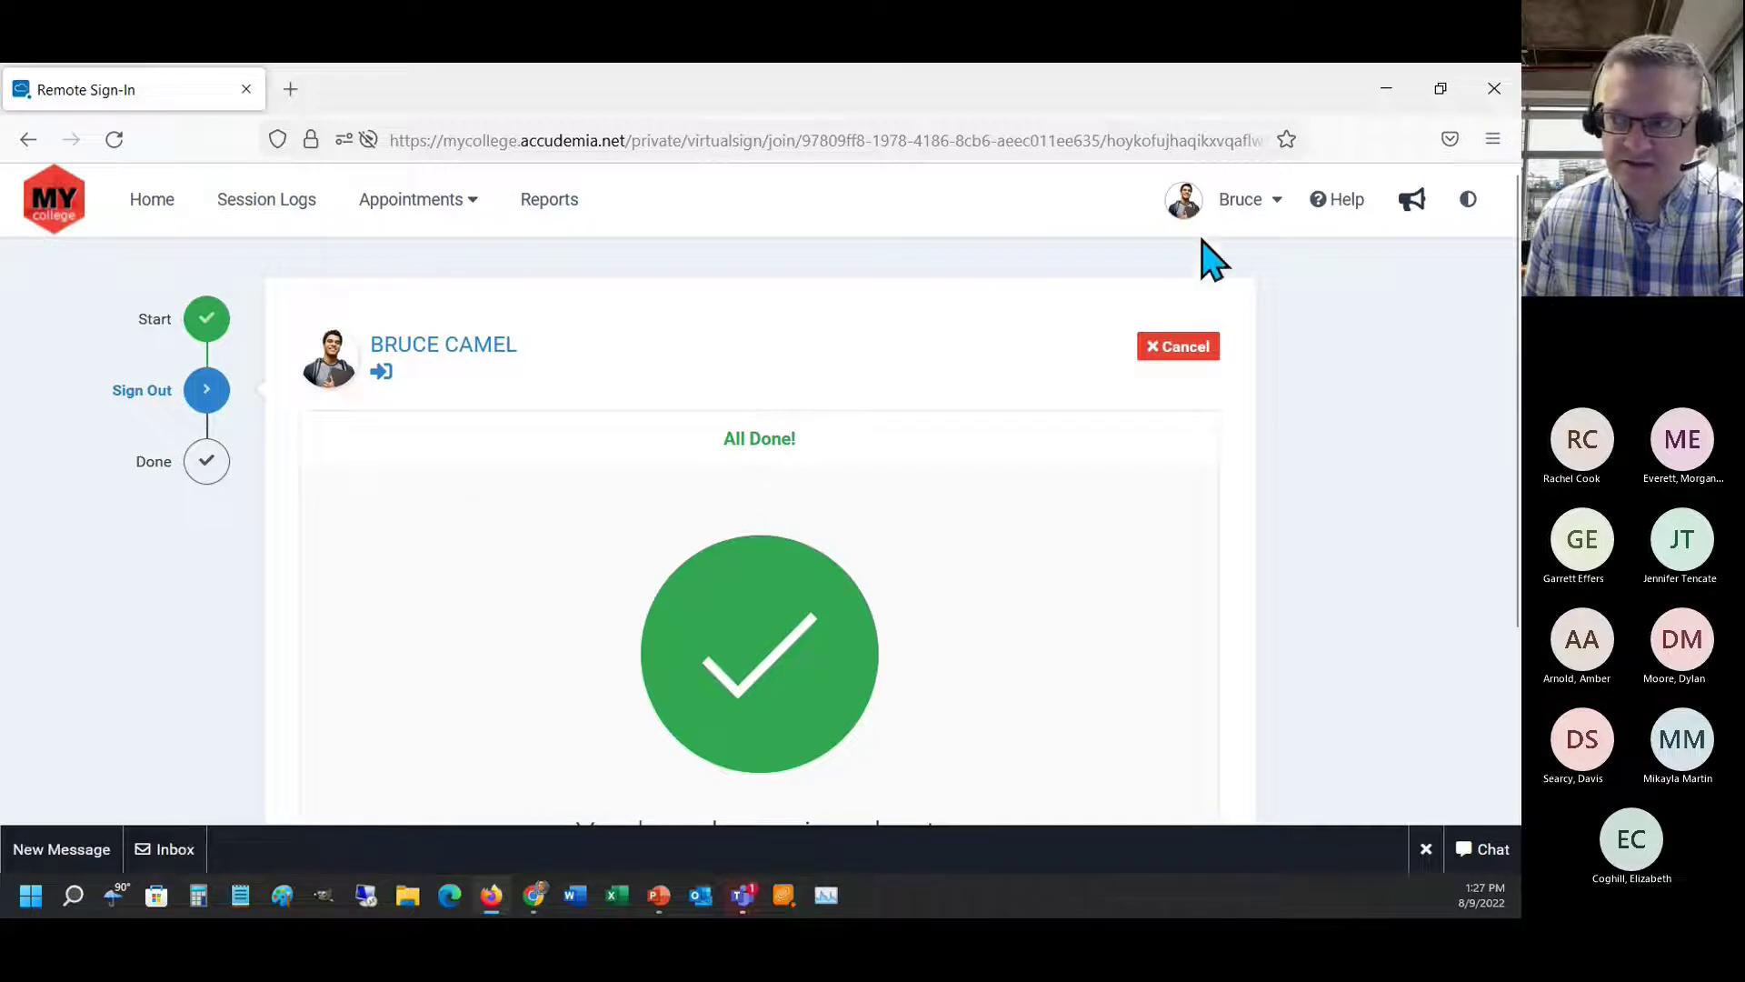
click(1246, 200)
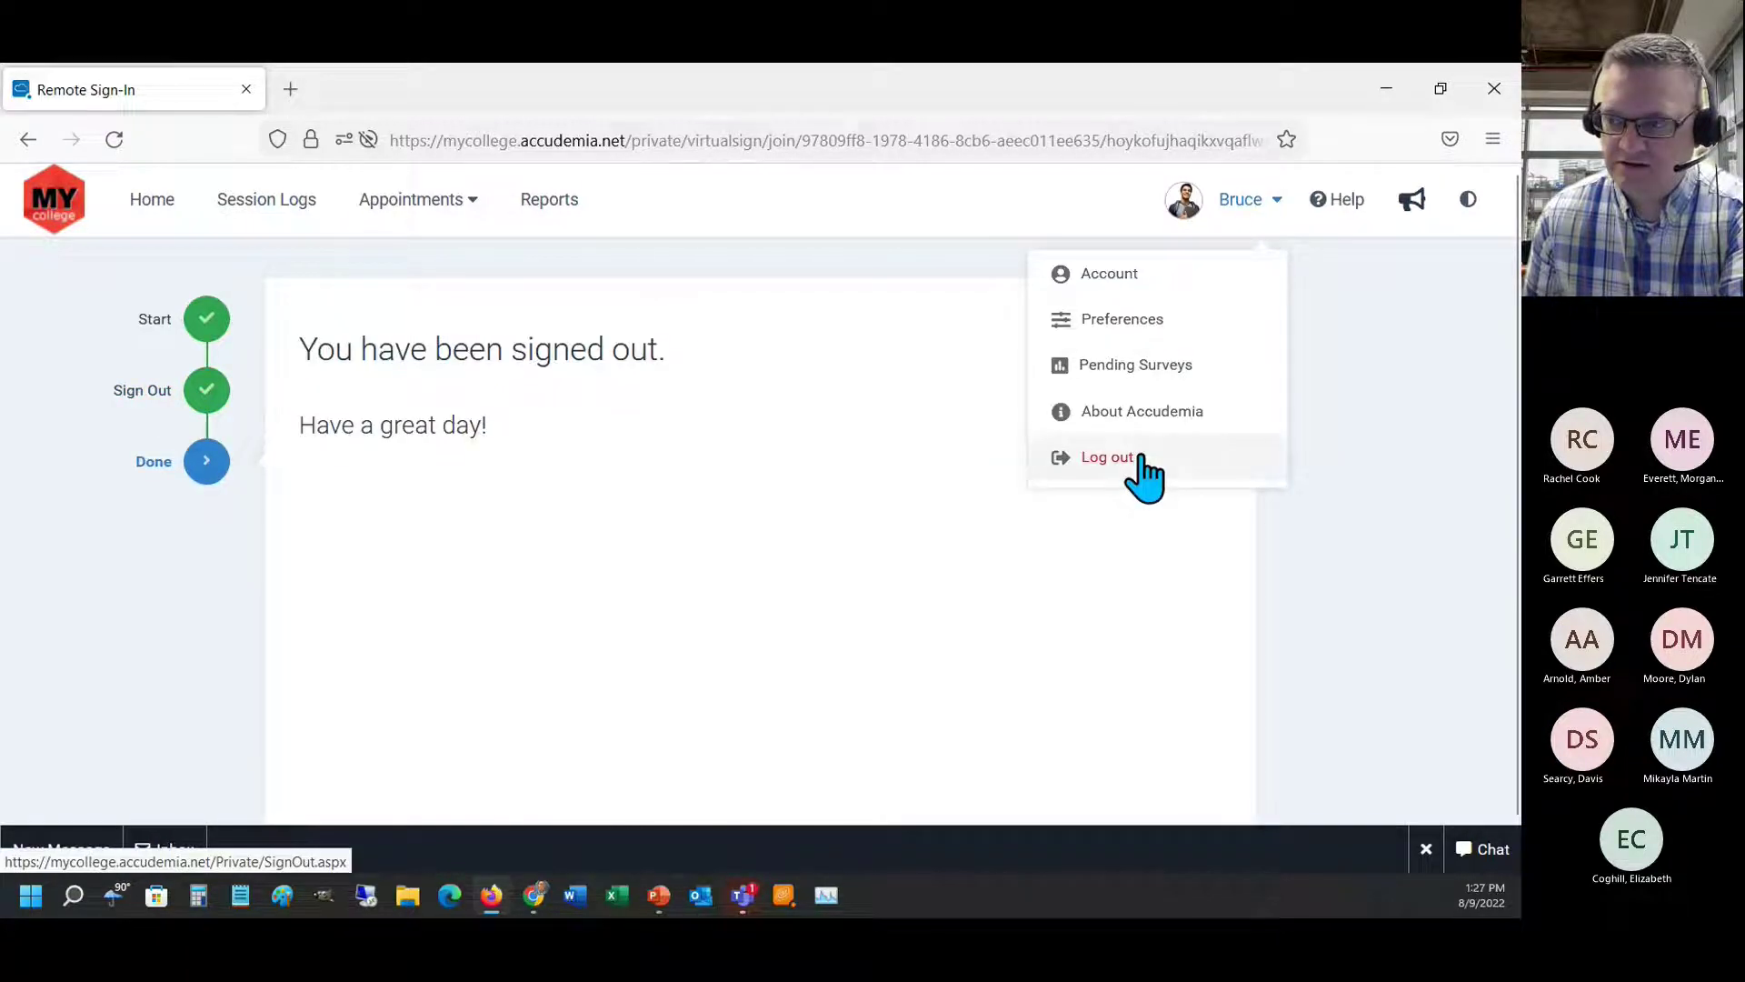
click(1141, 458)
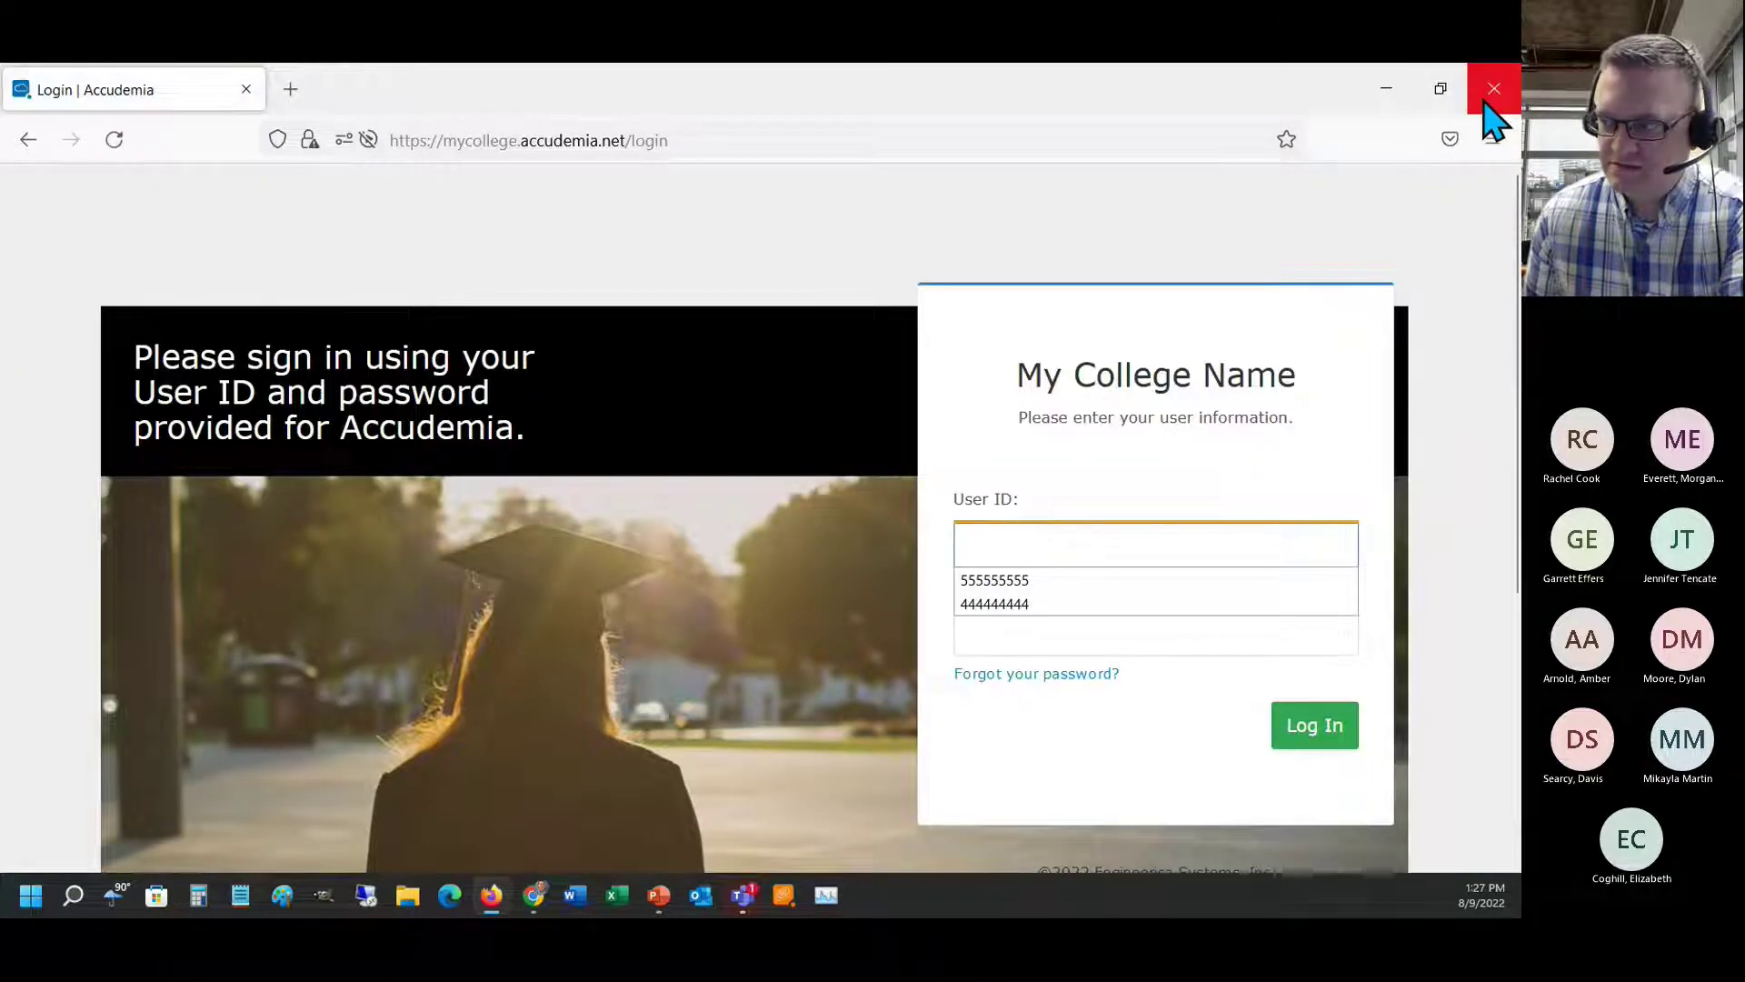
click(1485, 101)
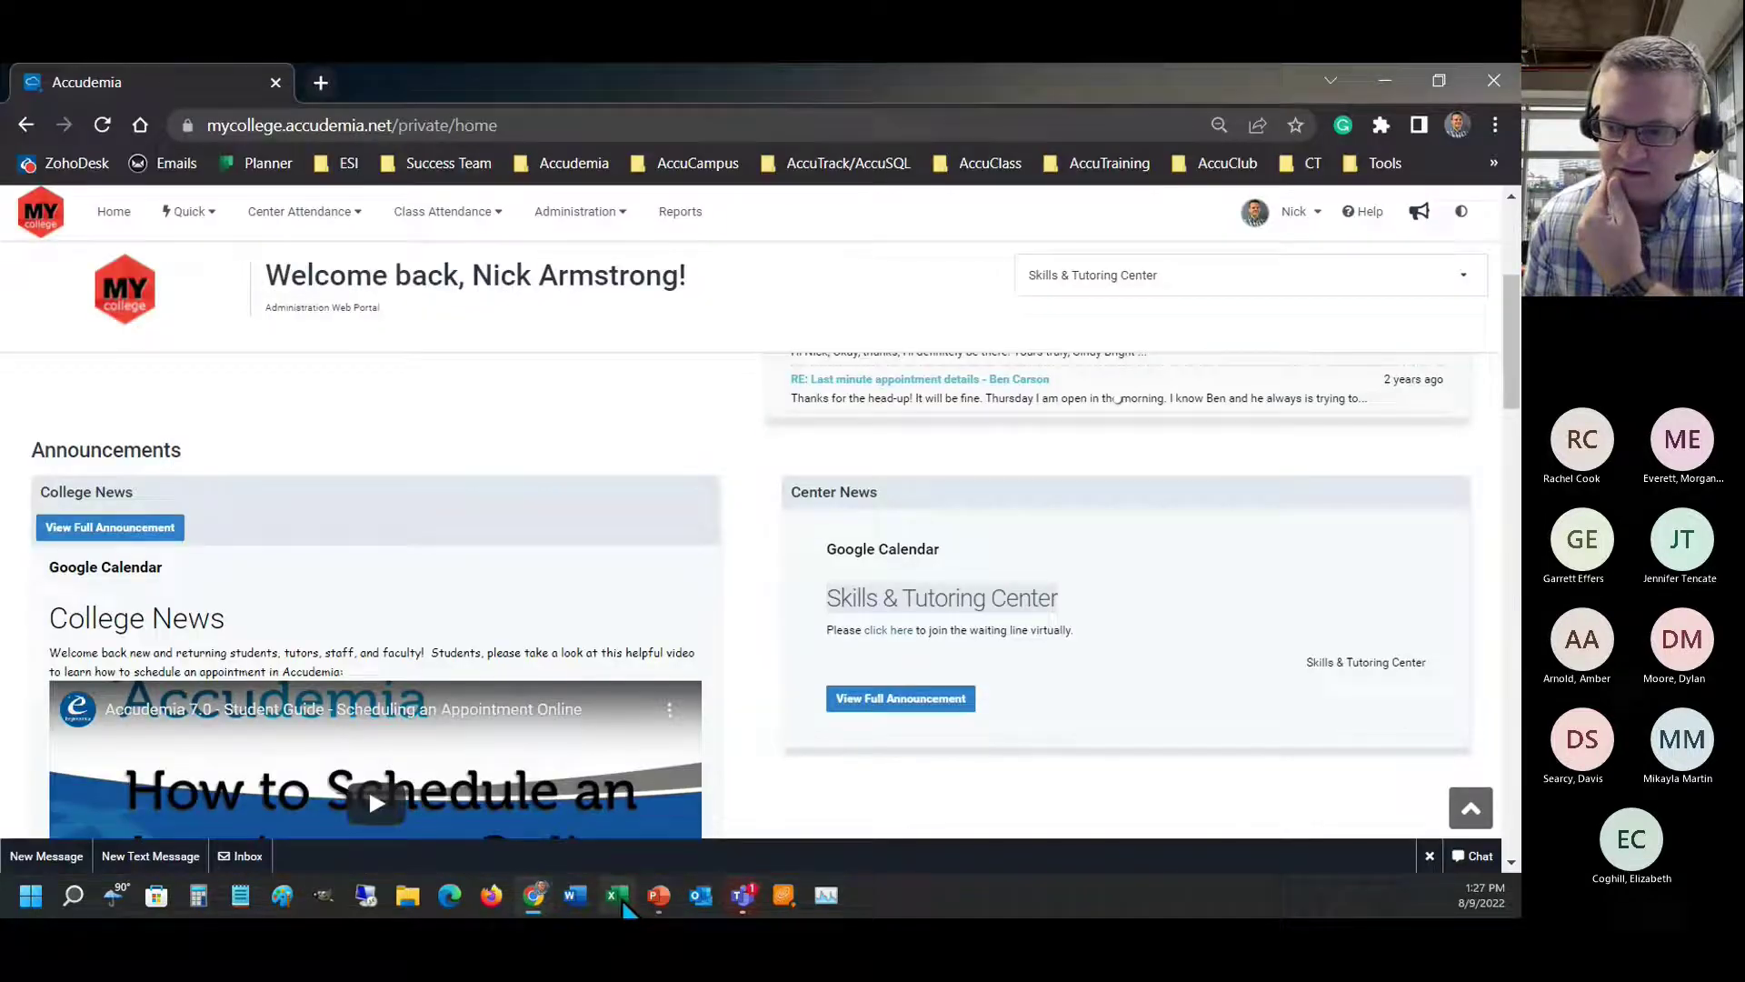
- Switch to the PowerPoint slide show and advance to the closing slide for questions
click(659, 896)
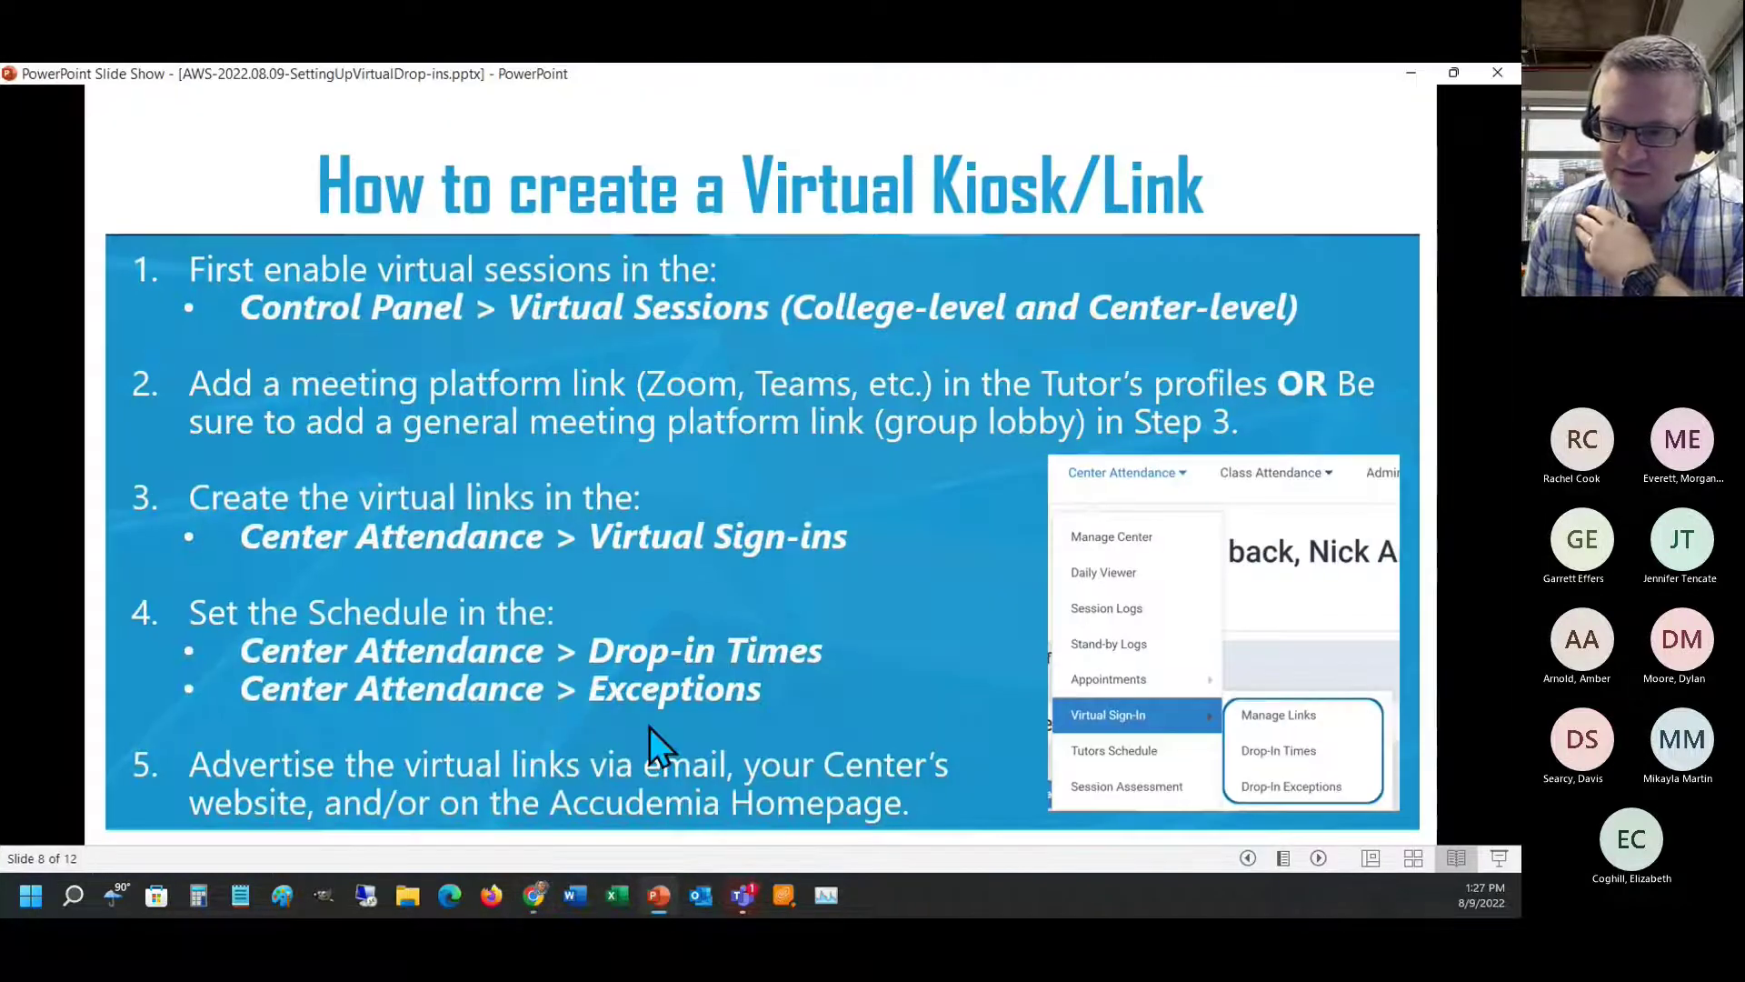
click(255, 636)
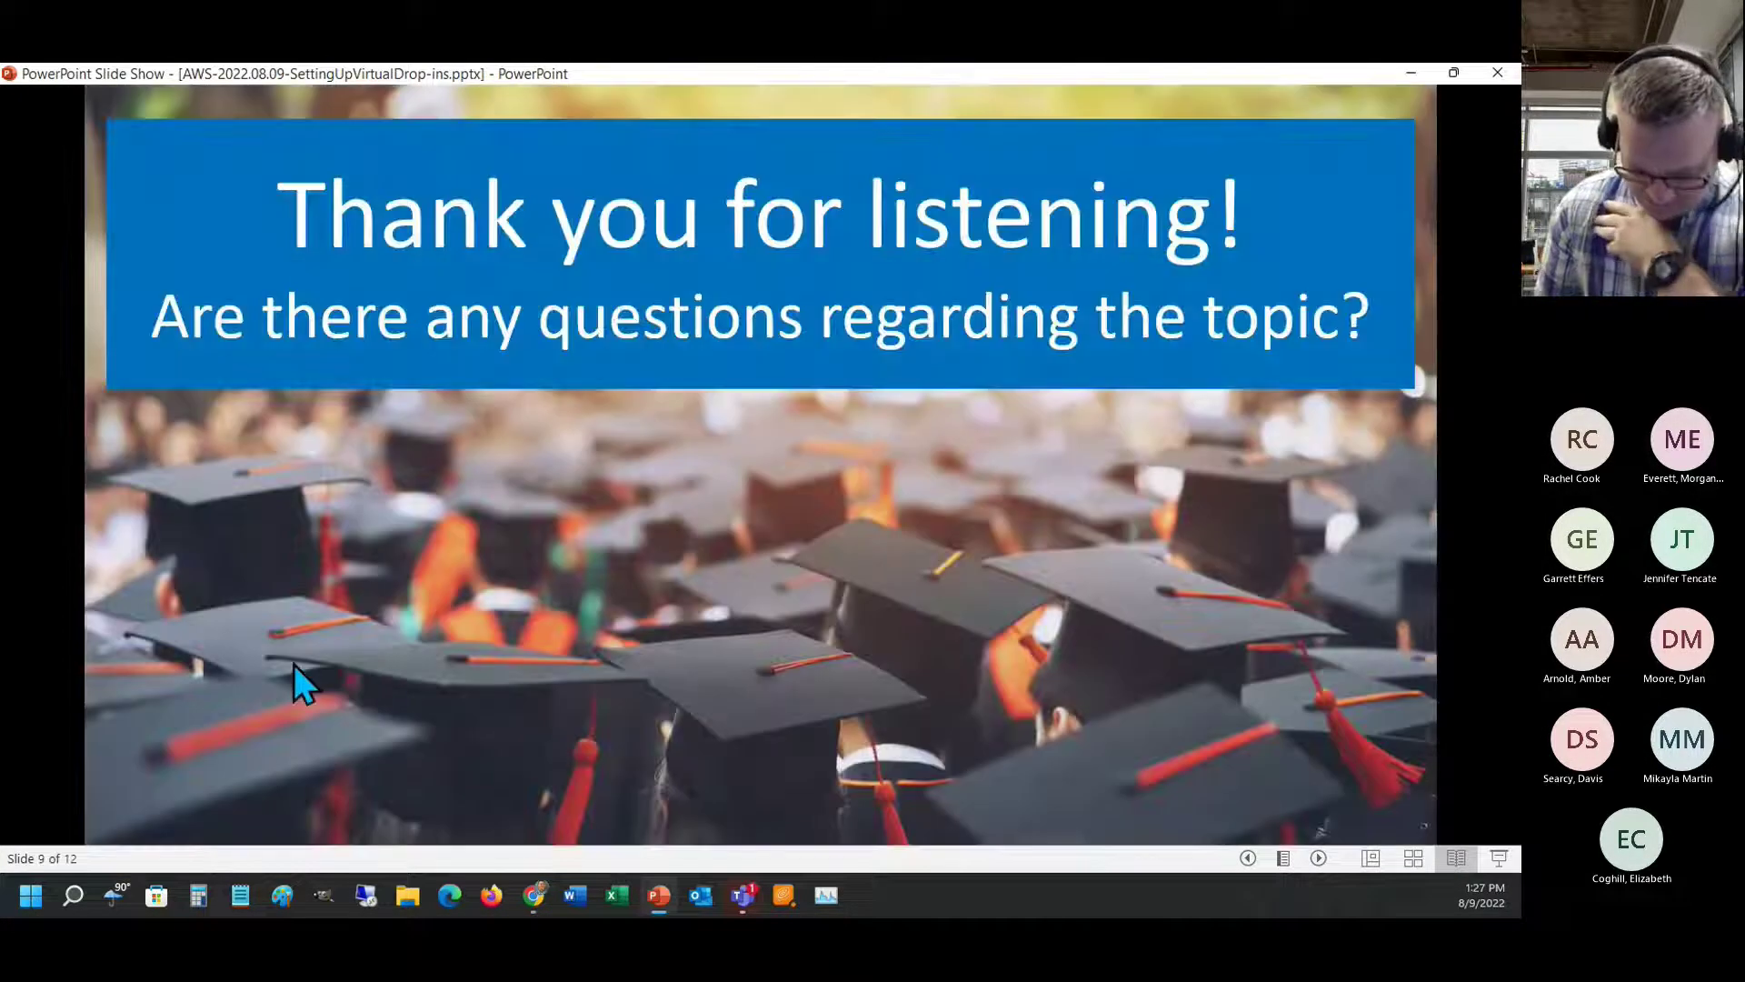
- Return to the slide on creating a virtual link, then switch to Accudemia in Chrome and open the virtual sign-in Drop-in Times
key(Left)
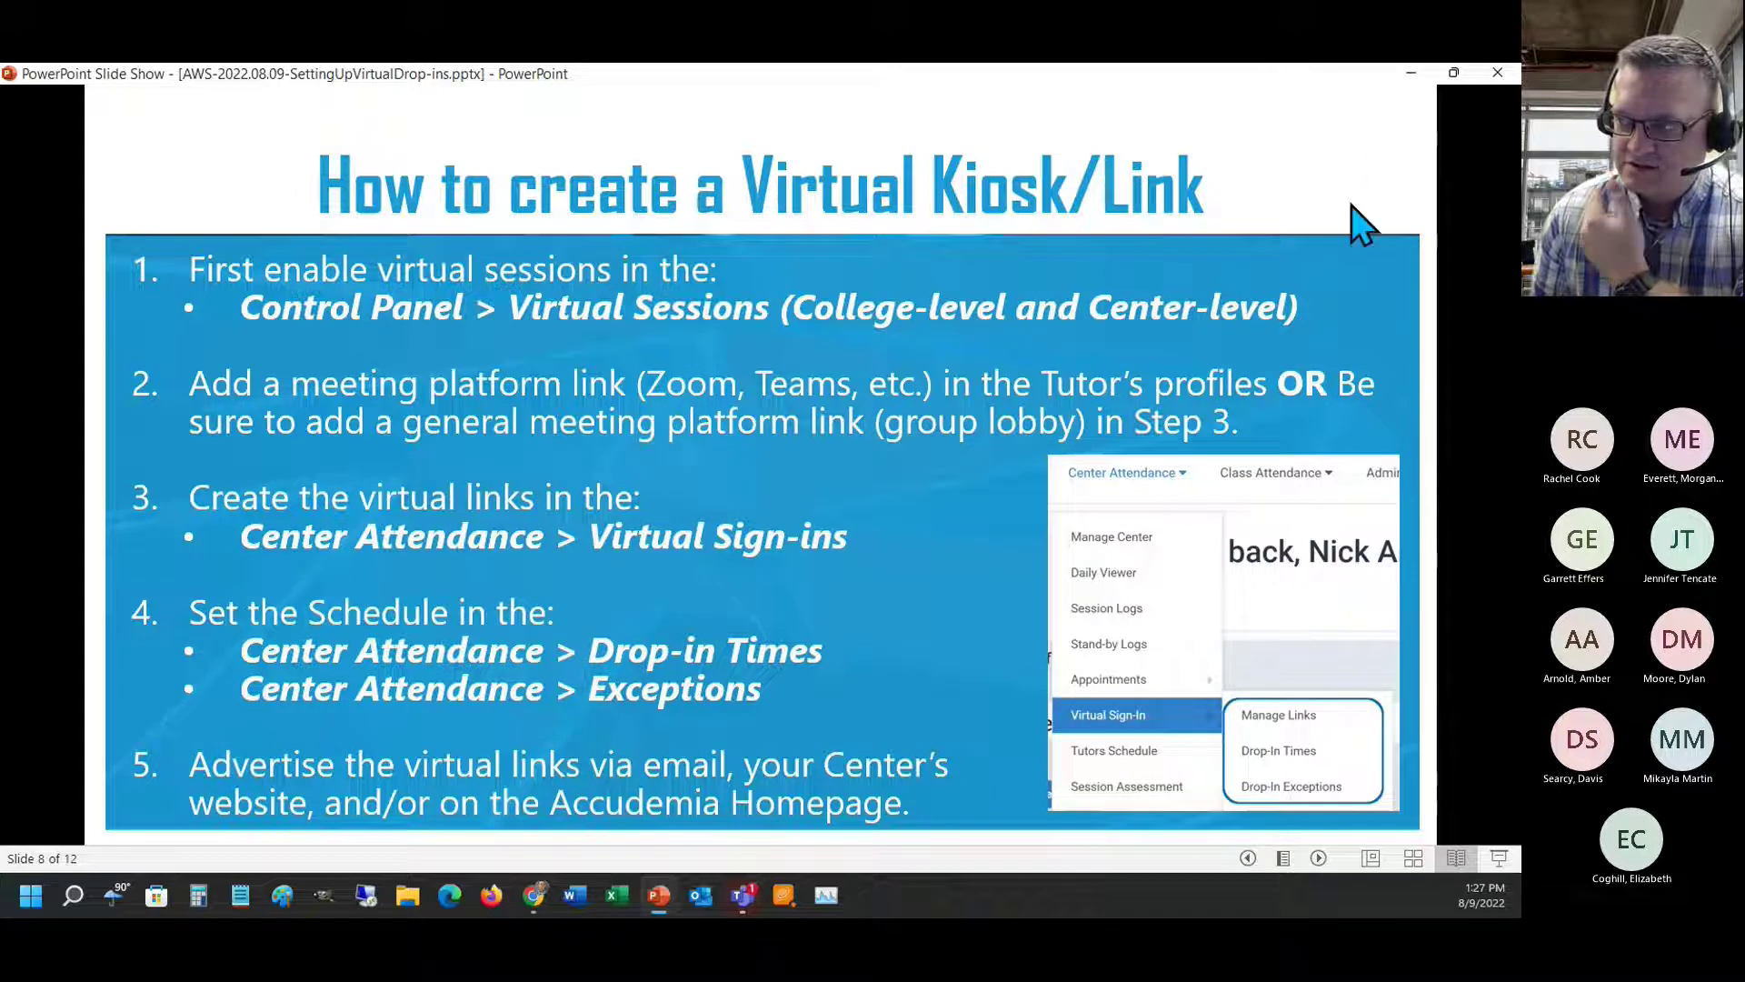
click(1413, 74)
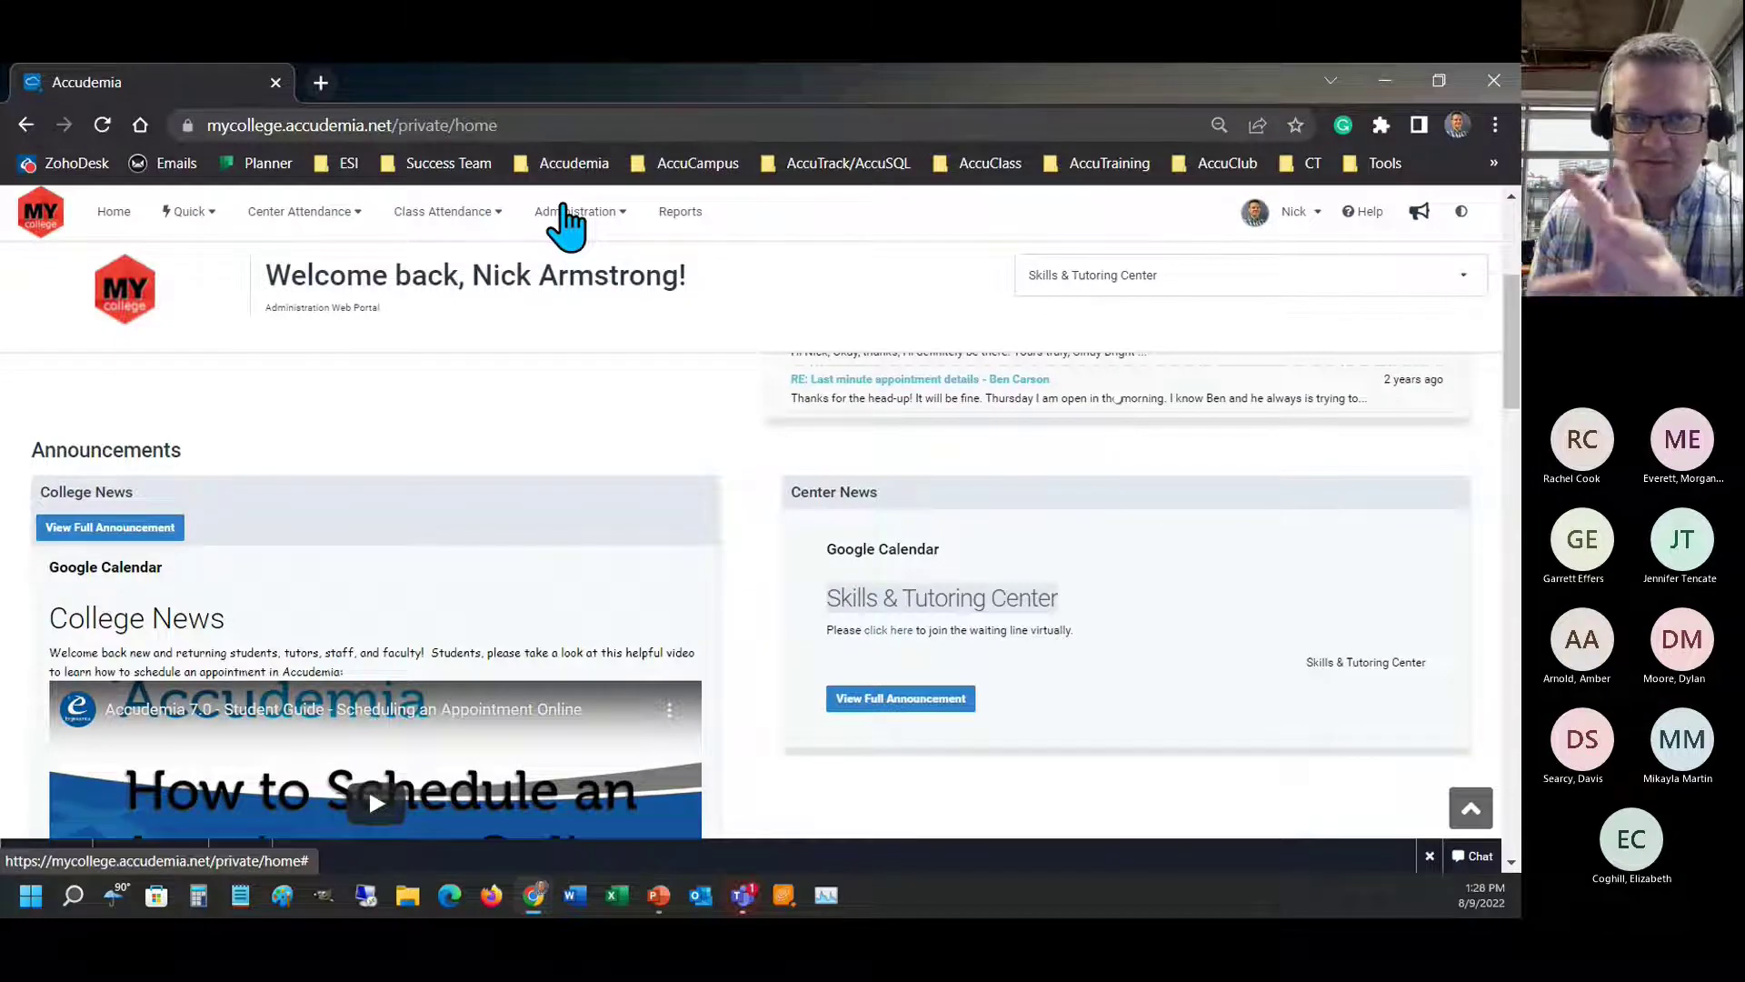
click(332, 215)
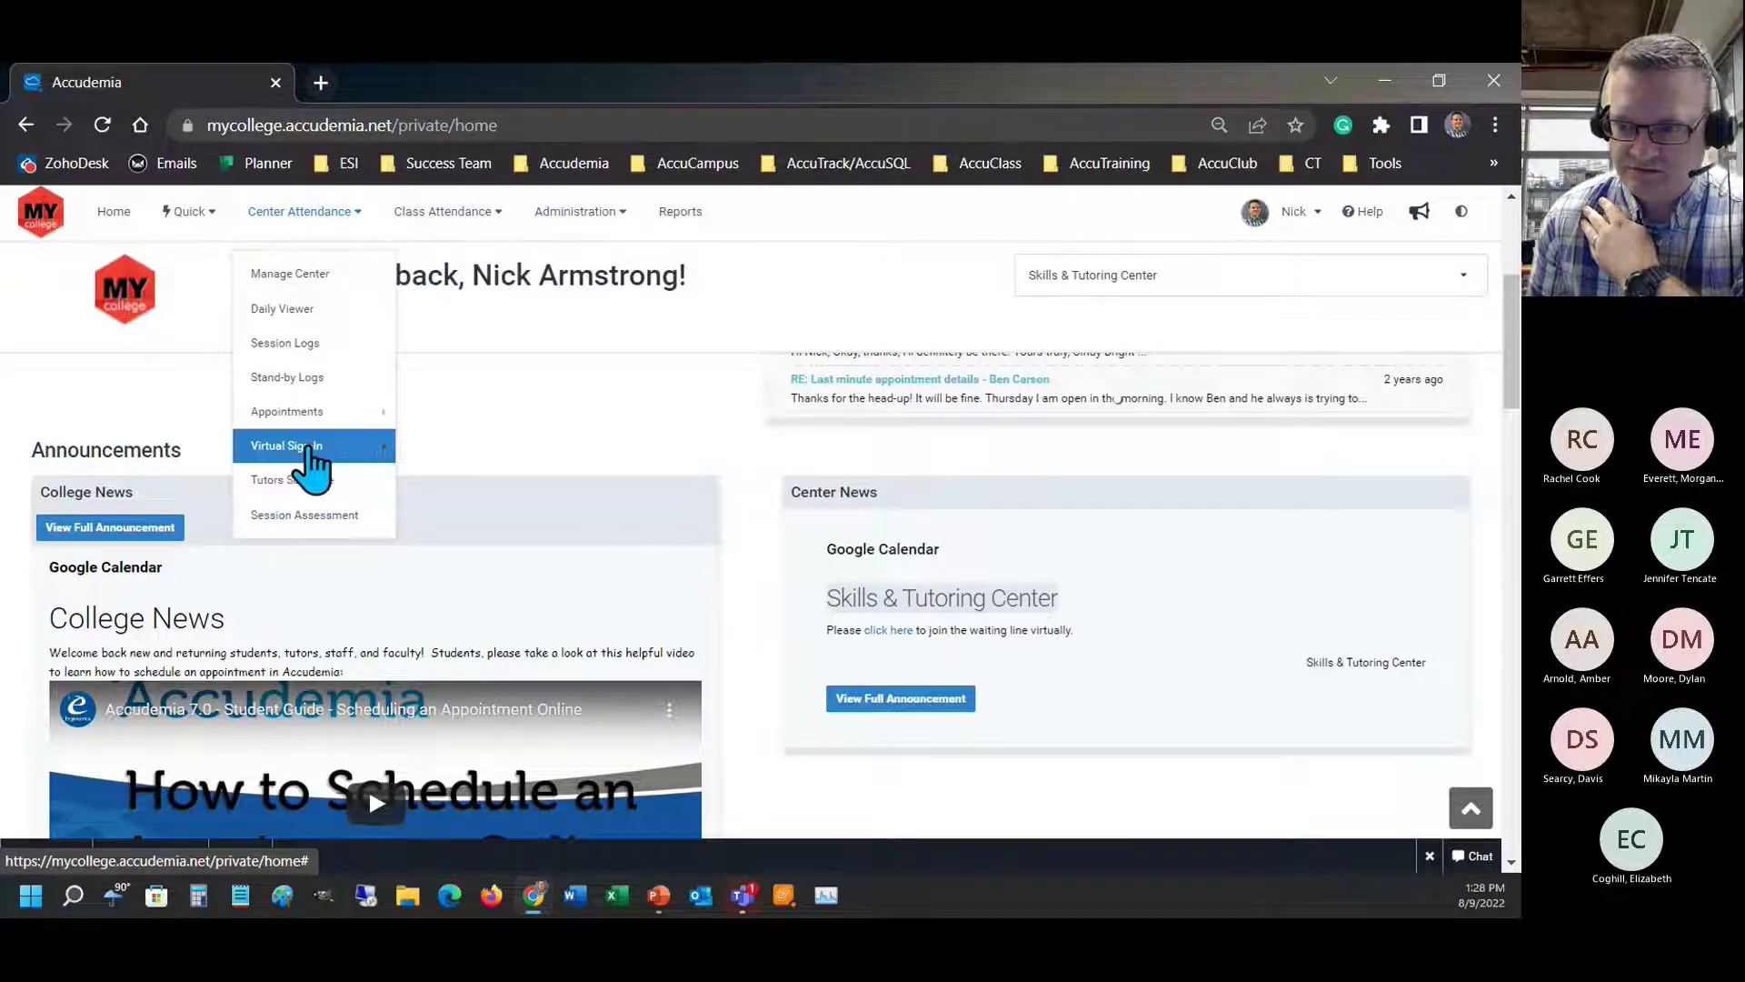
mouse_move(289, 450)
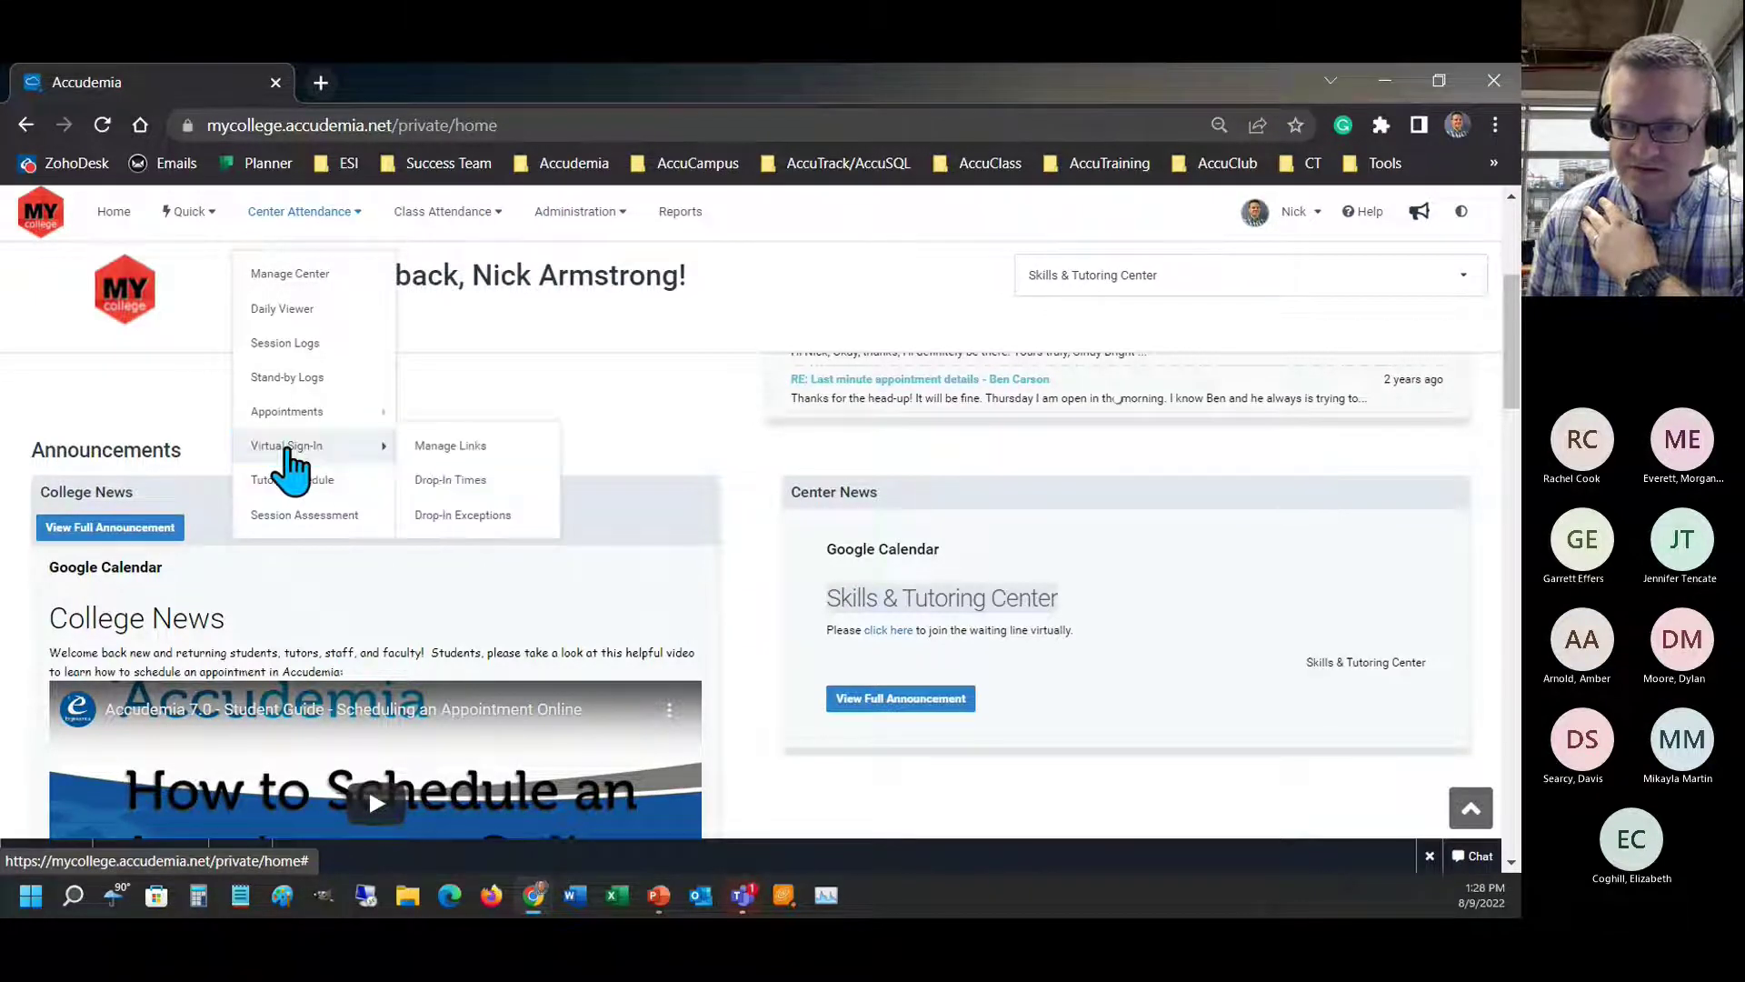
click(467, 482)
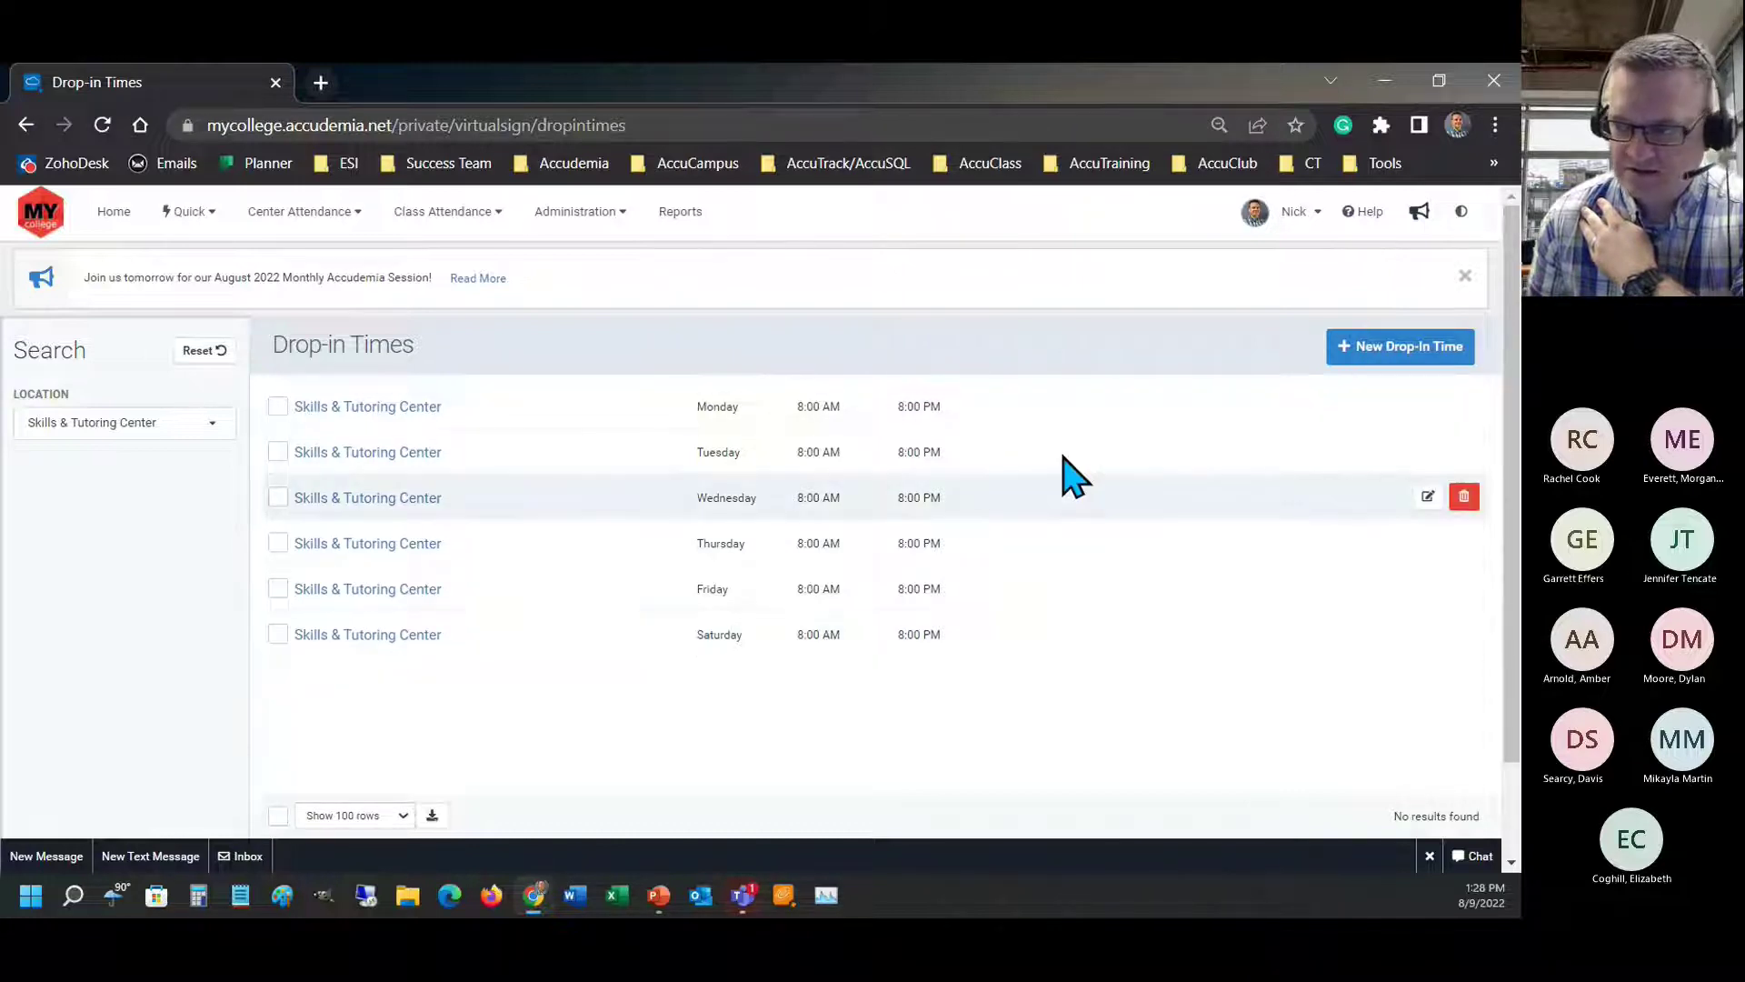
- Start a new drop-in time for Sunday only, with Skills & Tutoring Center as the center
click(1364, 350)
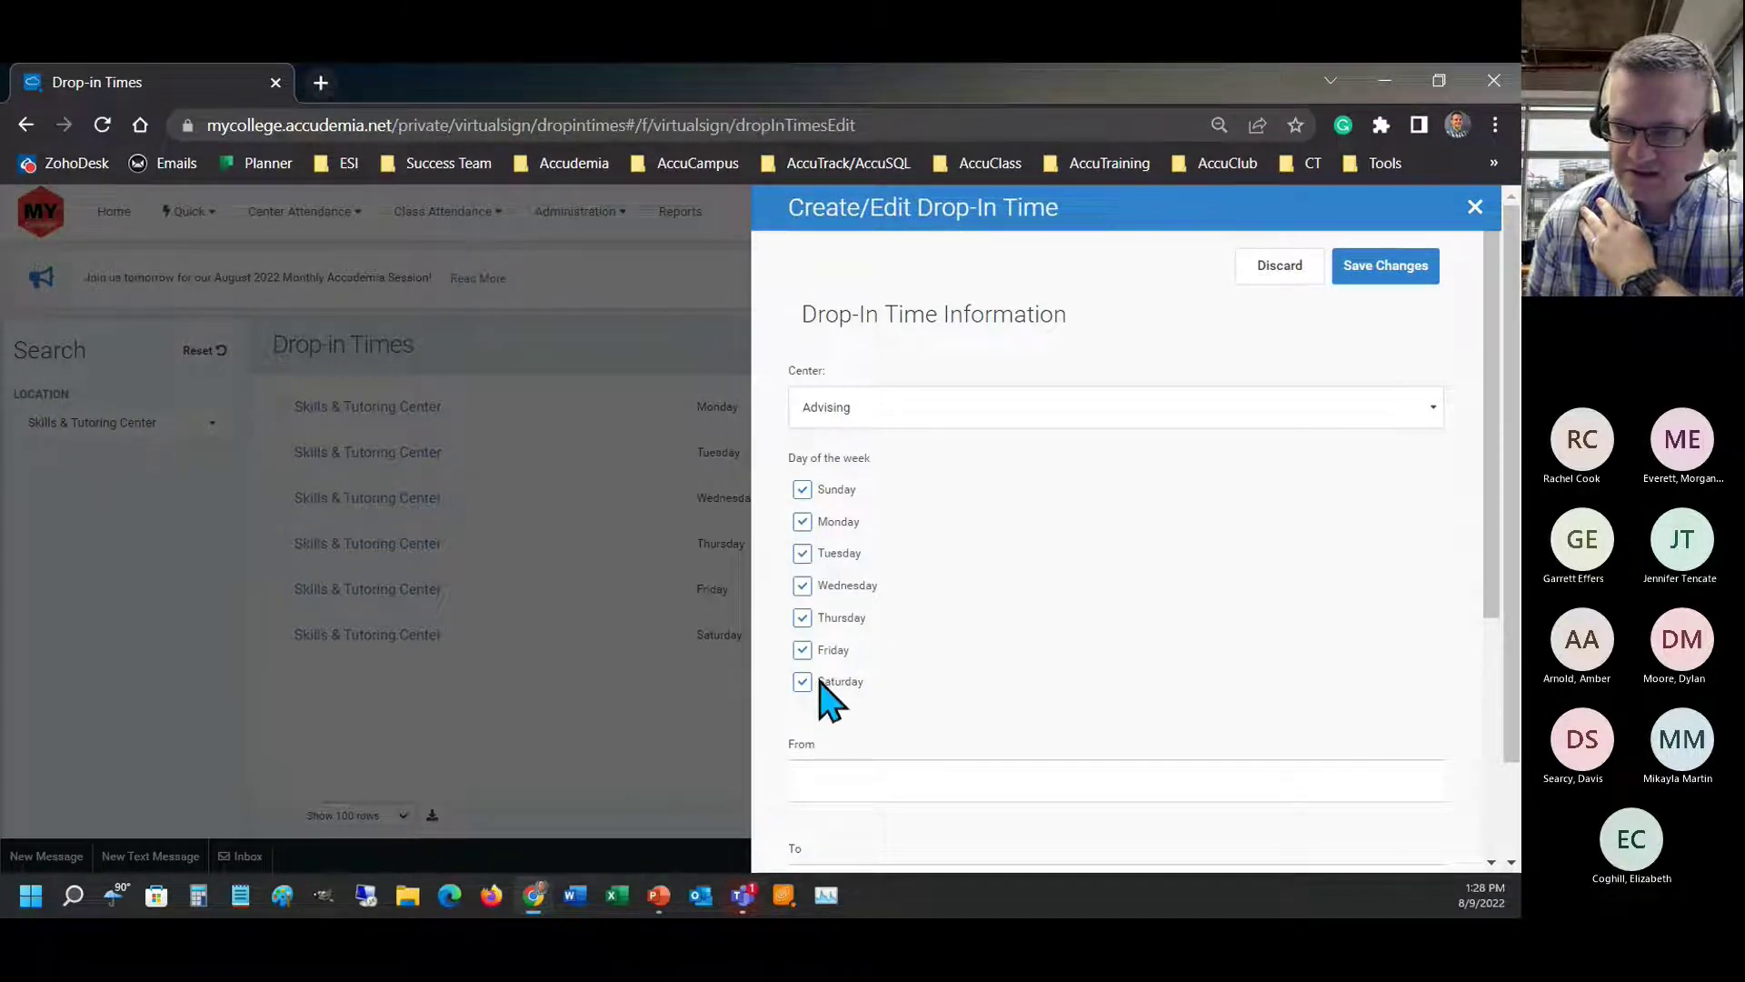
click(810, 523)
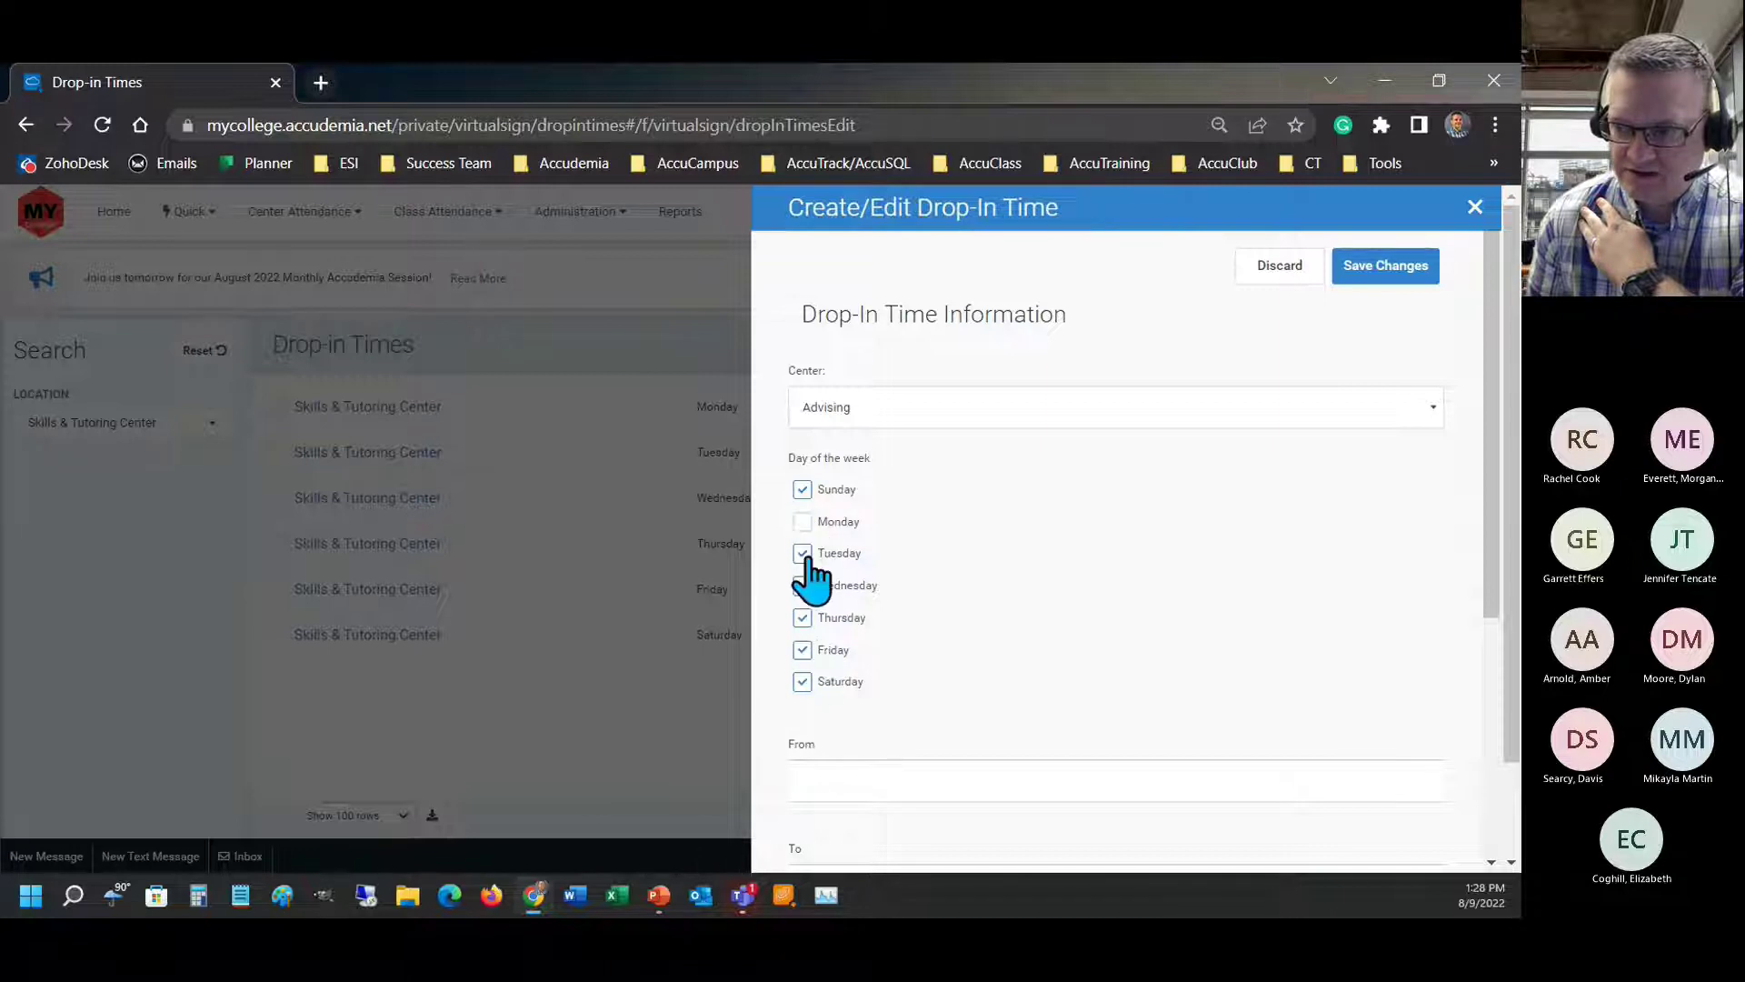
click(803, 555)
click(802, 586)
click(803, 618)
click(802, 650)
click(803, 682)
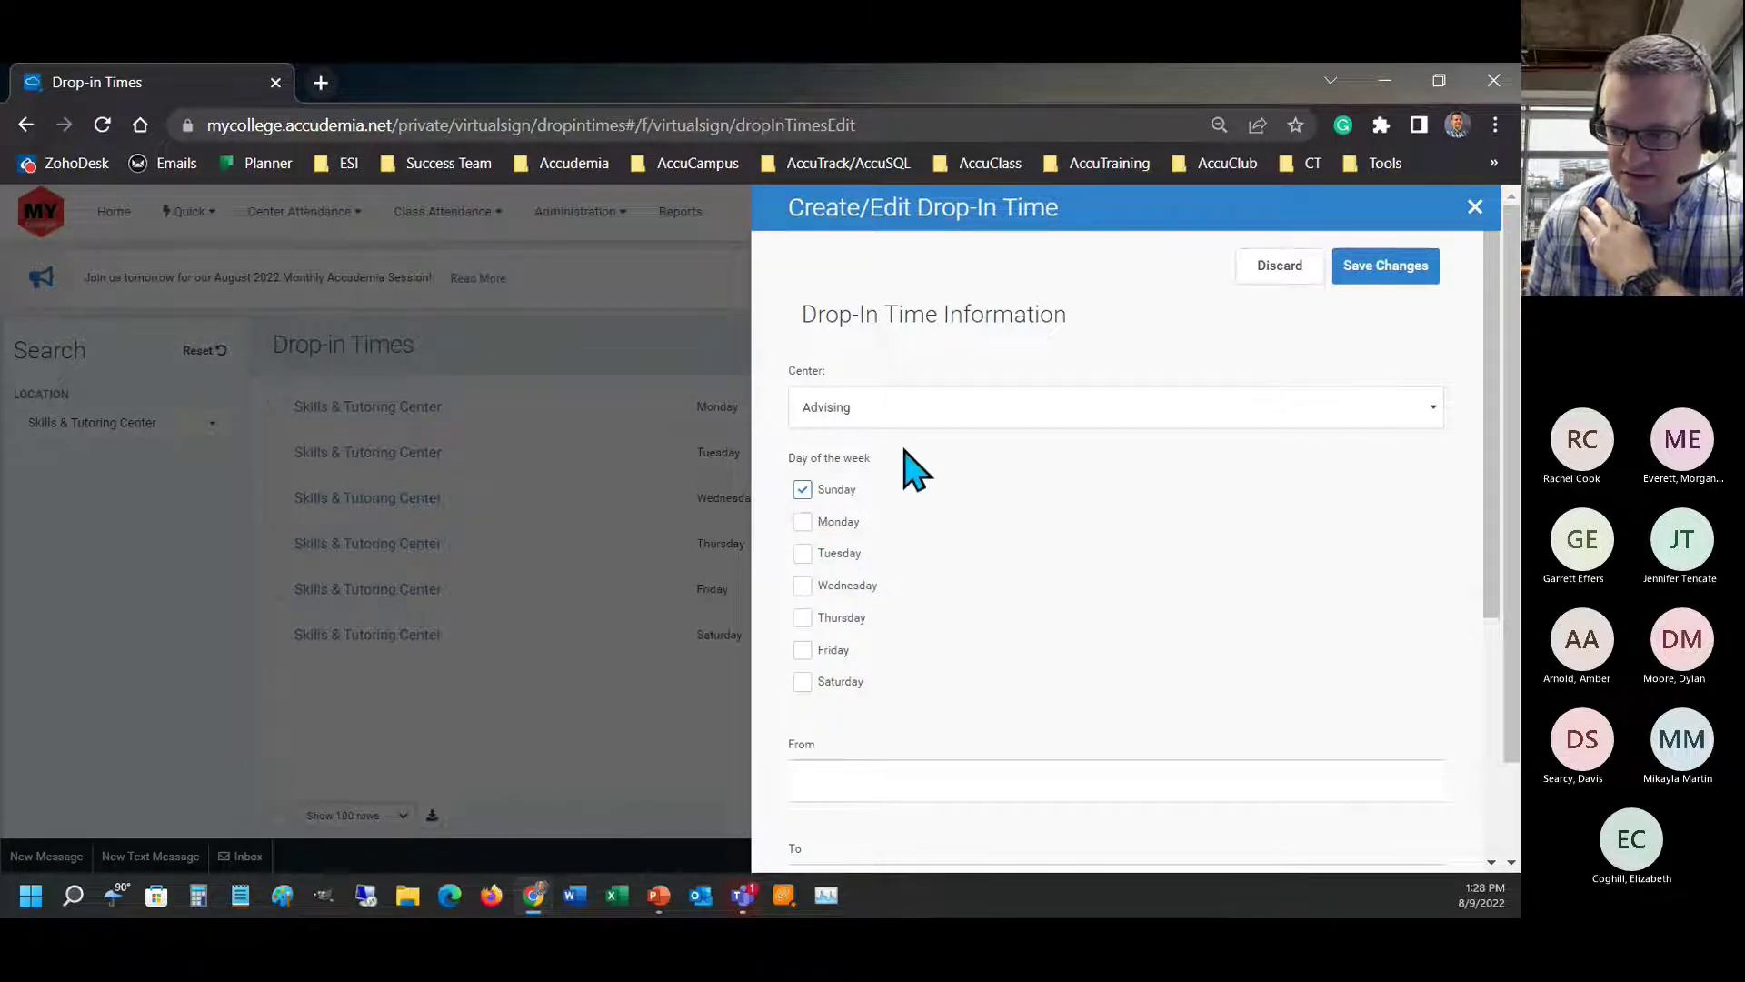
click(886, 418)
scroll(881, 612, down, 5)
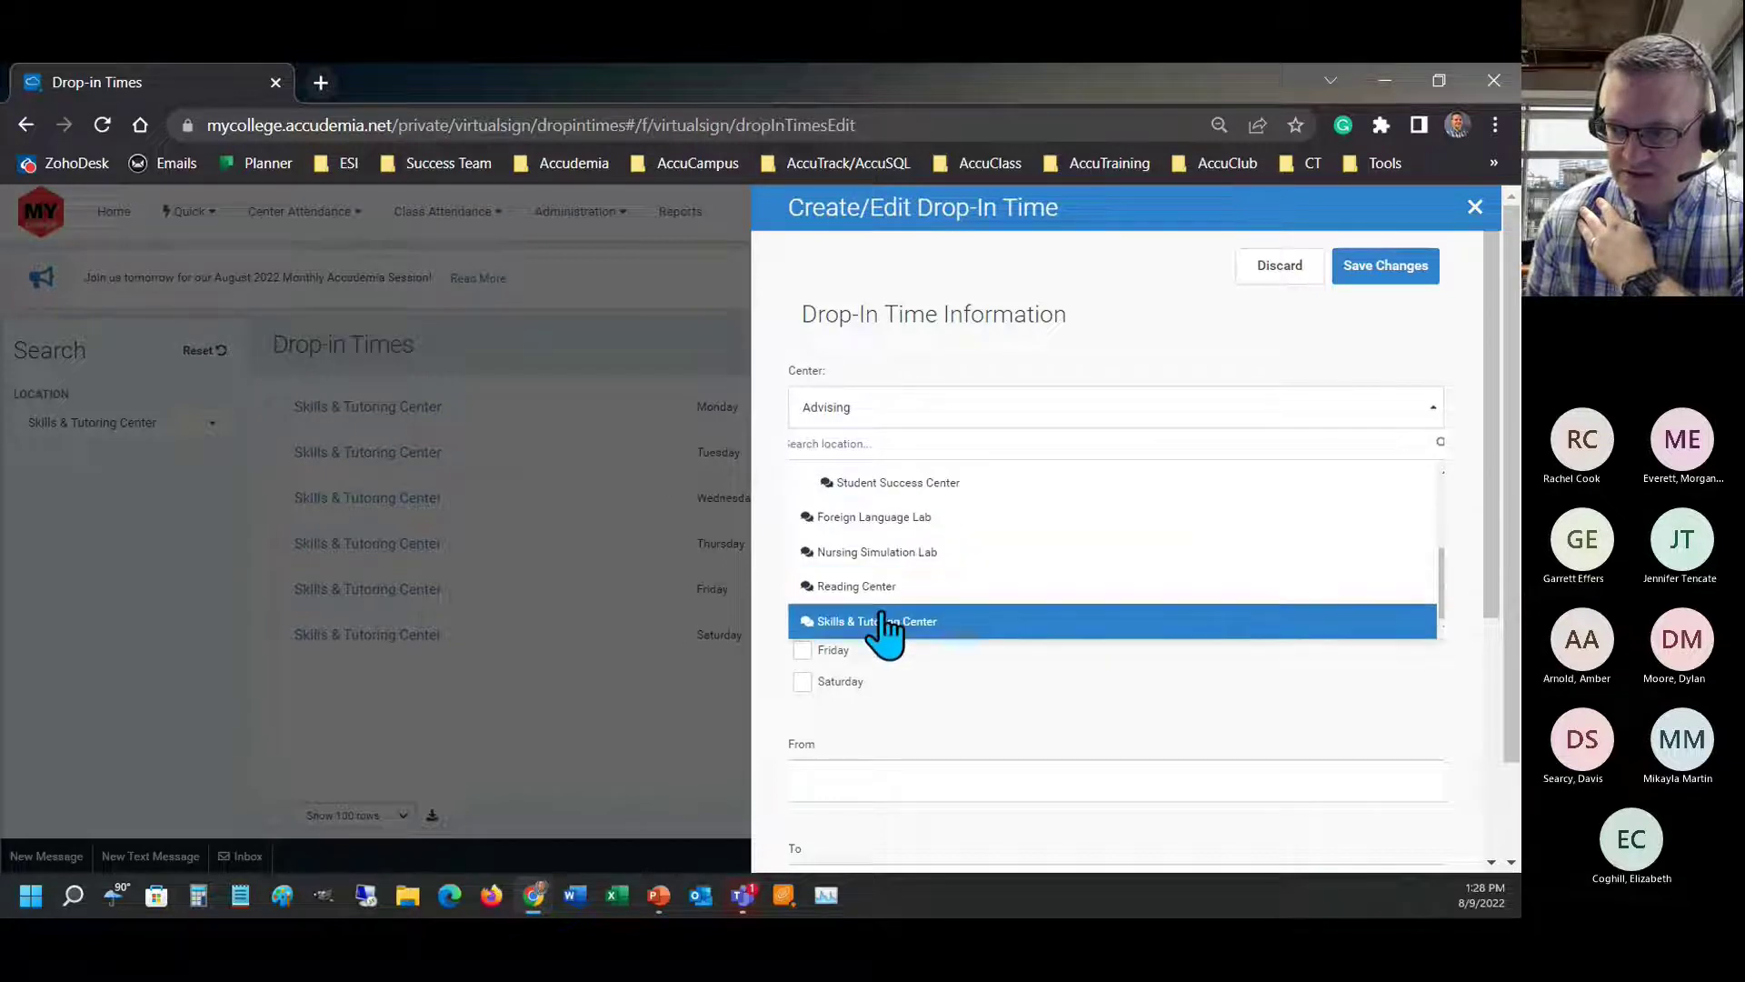
click(880, 621)
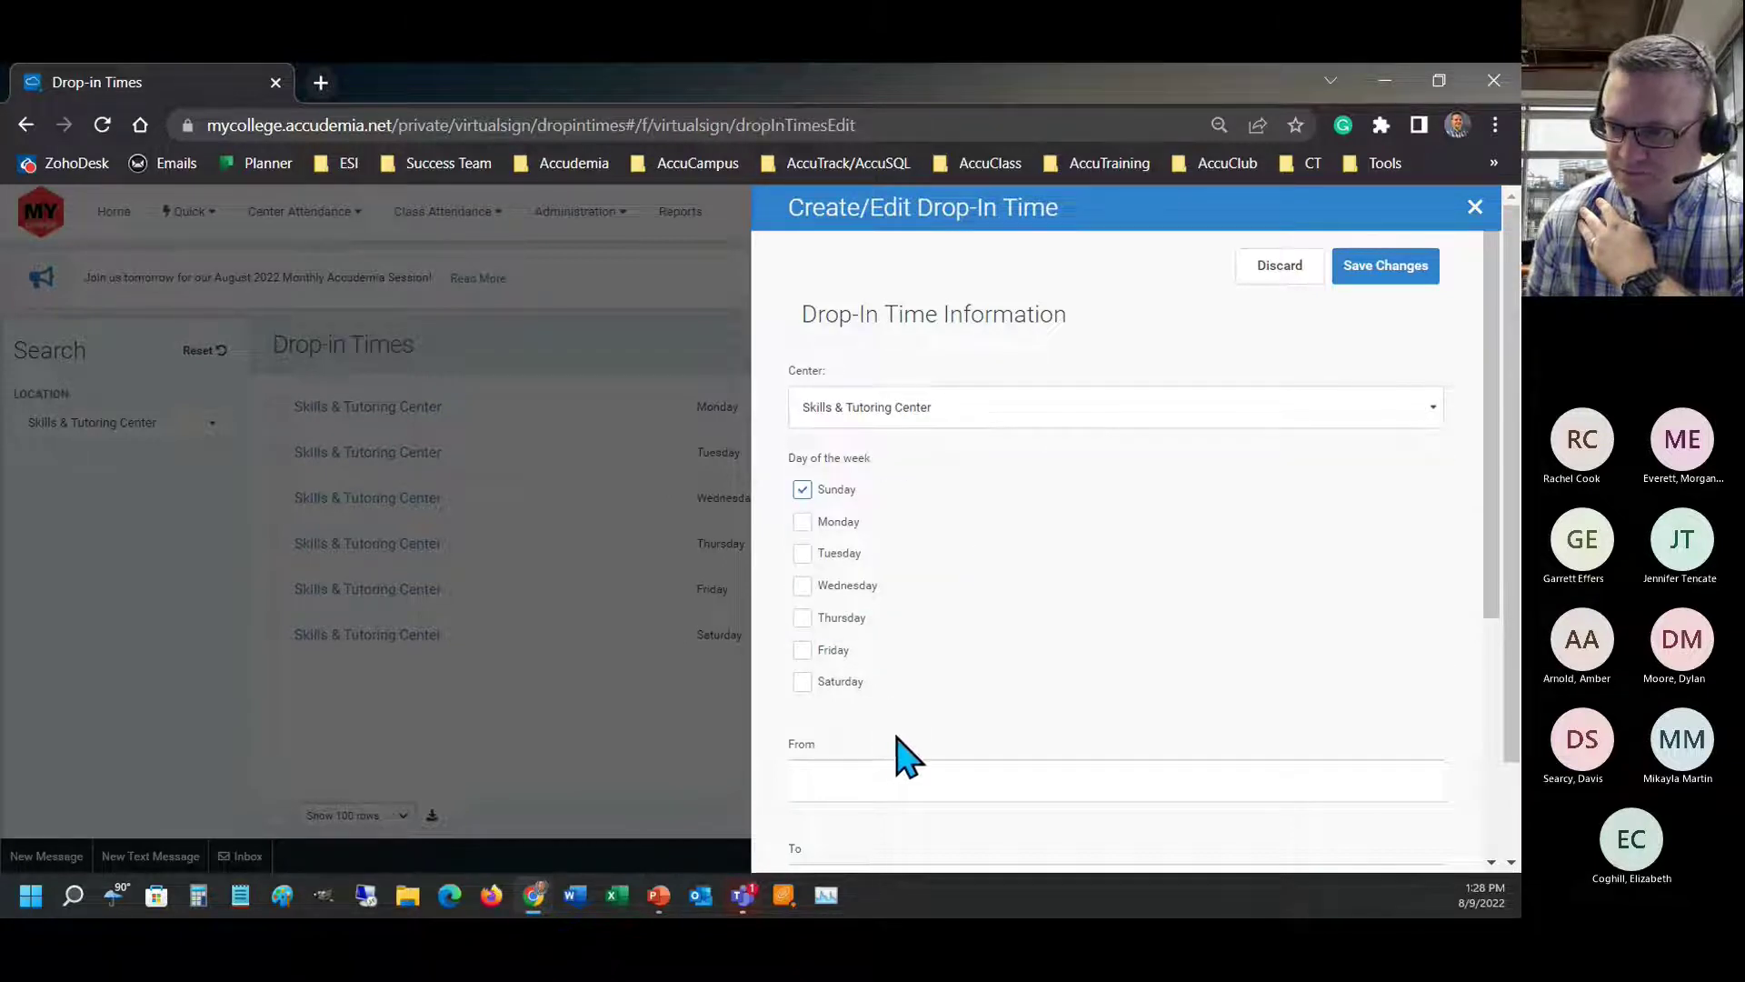
- Set the Sunday drop-in hours from 12:00 PM to 05:00 PM, save them and check the new entry in the list
scroll(882, 732, down, 4)
click(846, 425)
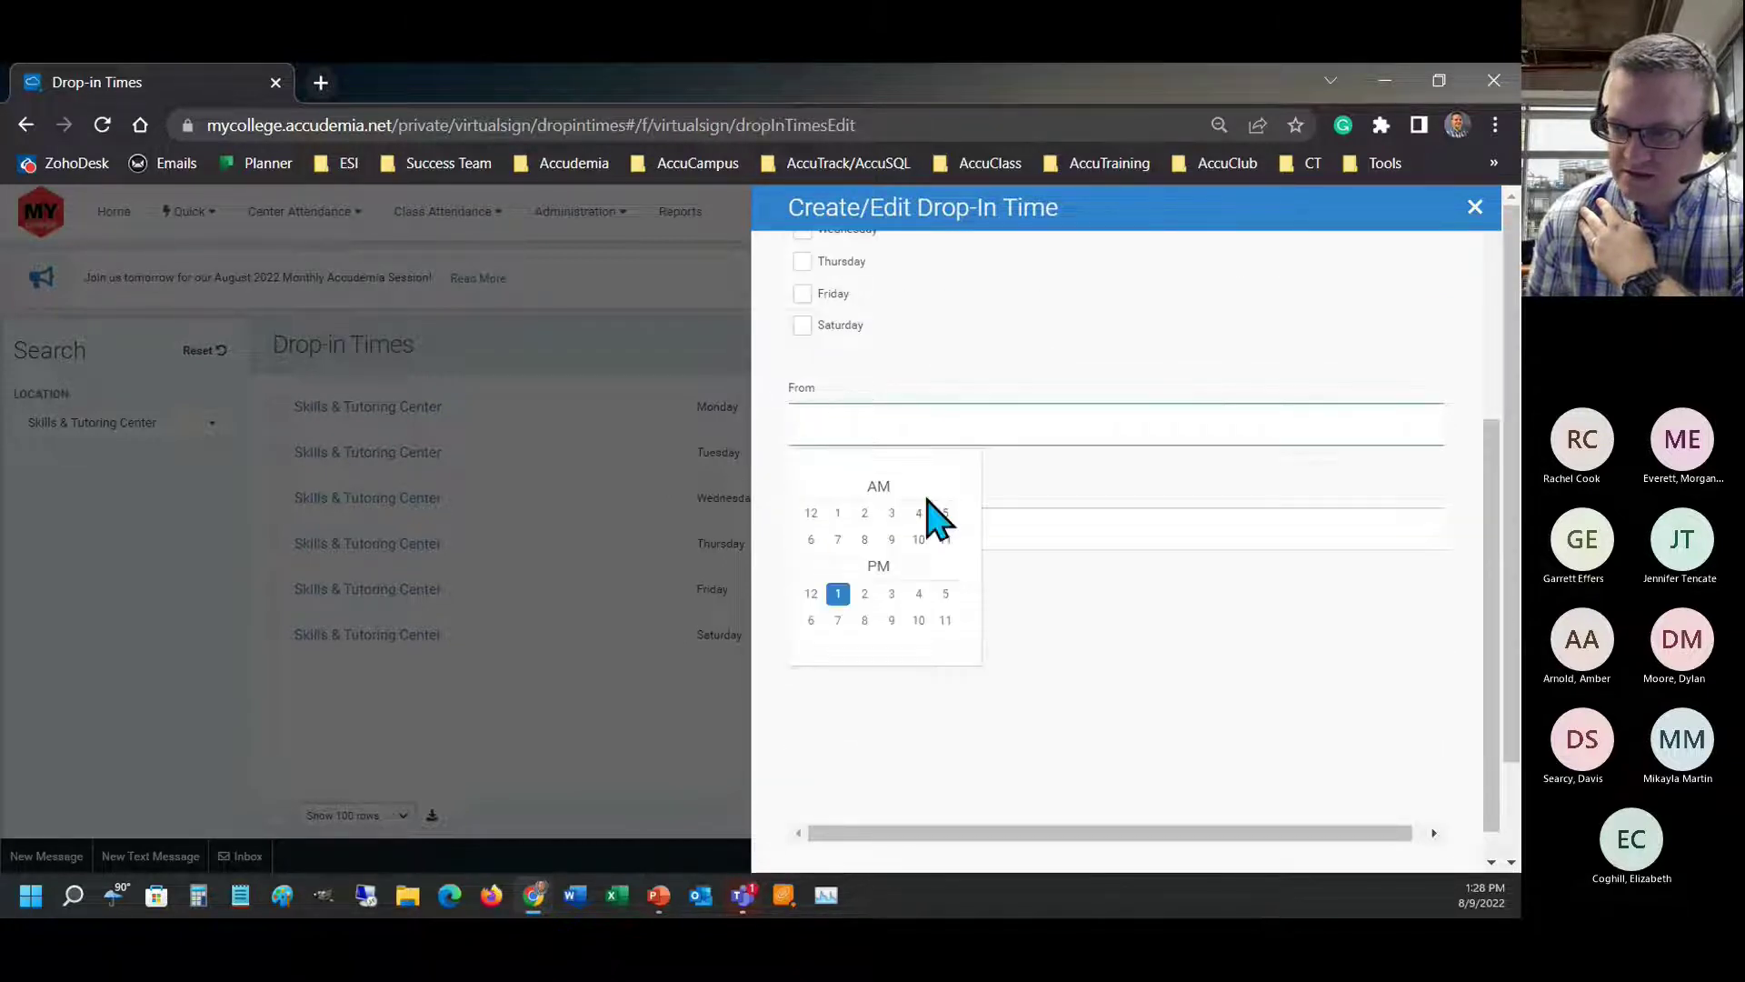
click(812, 594)
click(822, 514)
click(849, 514)
click(948, 698)
click(827, 619)
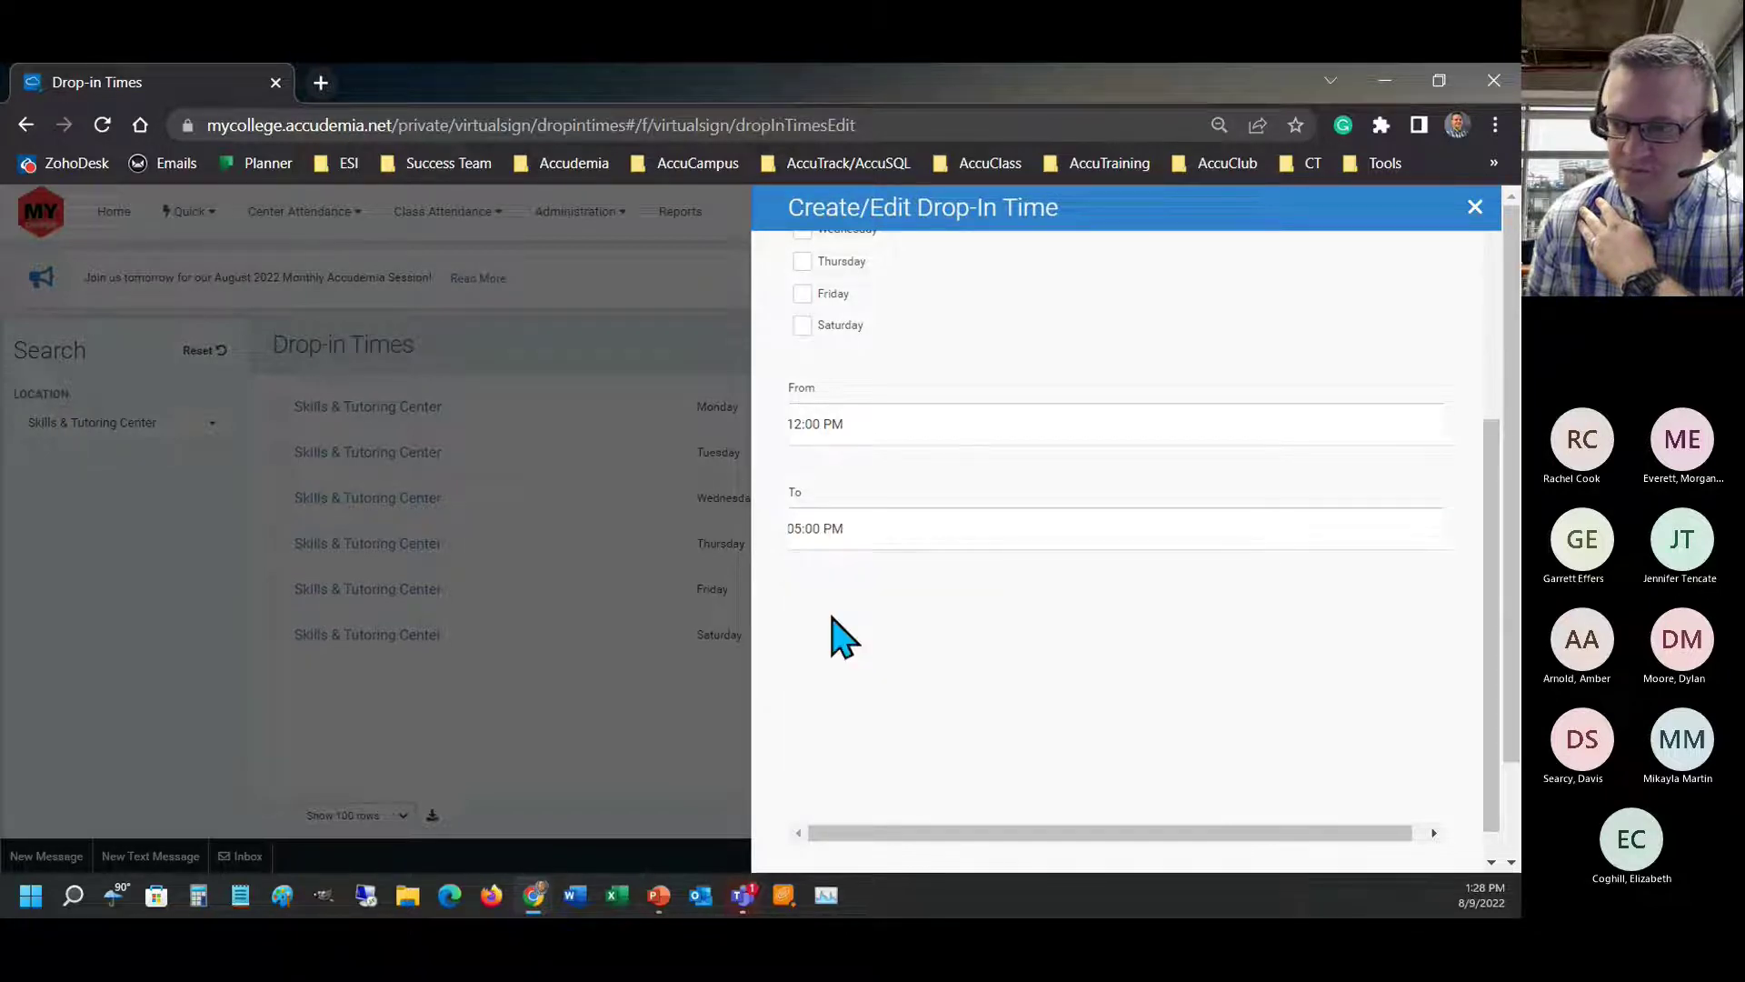
scroll(982, 596, up, 4)
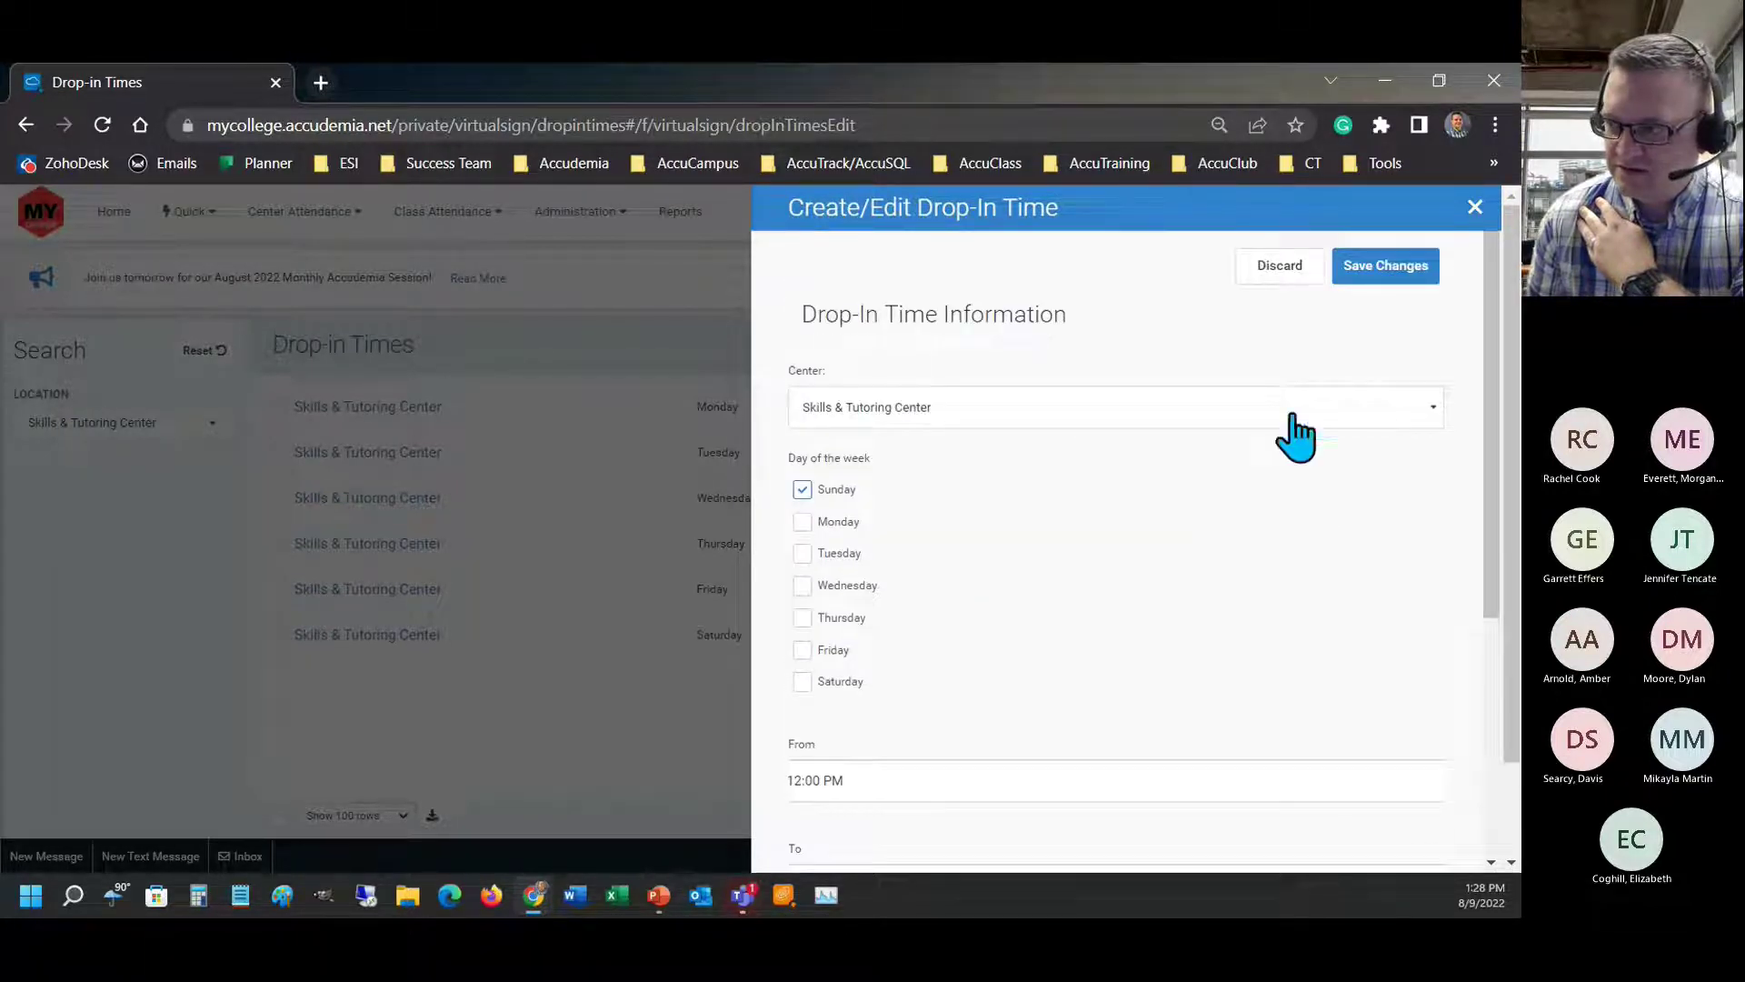
click(1395, 269)
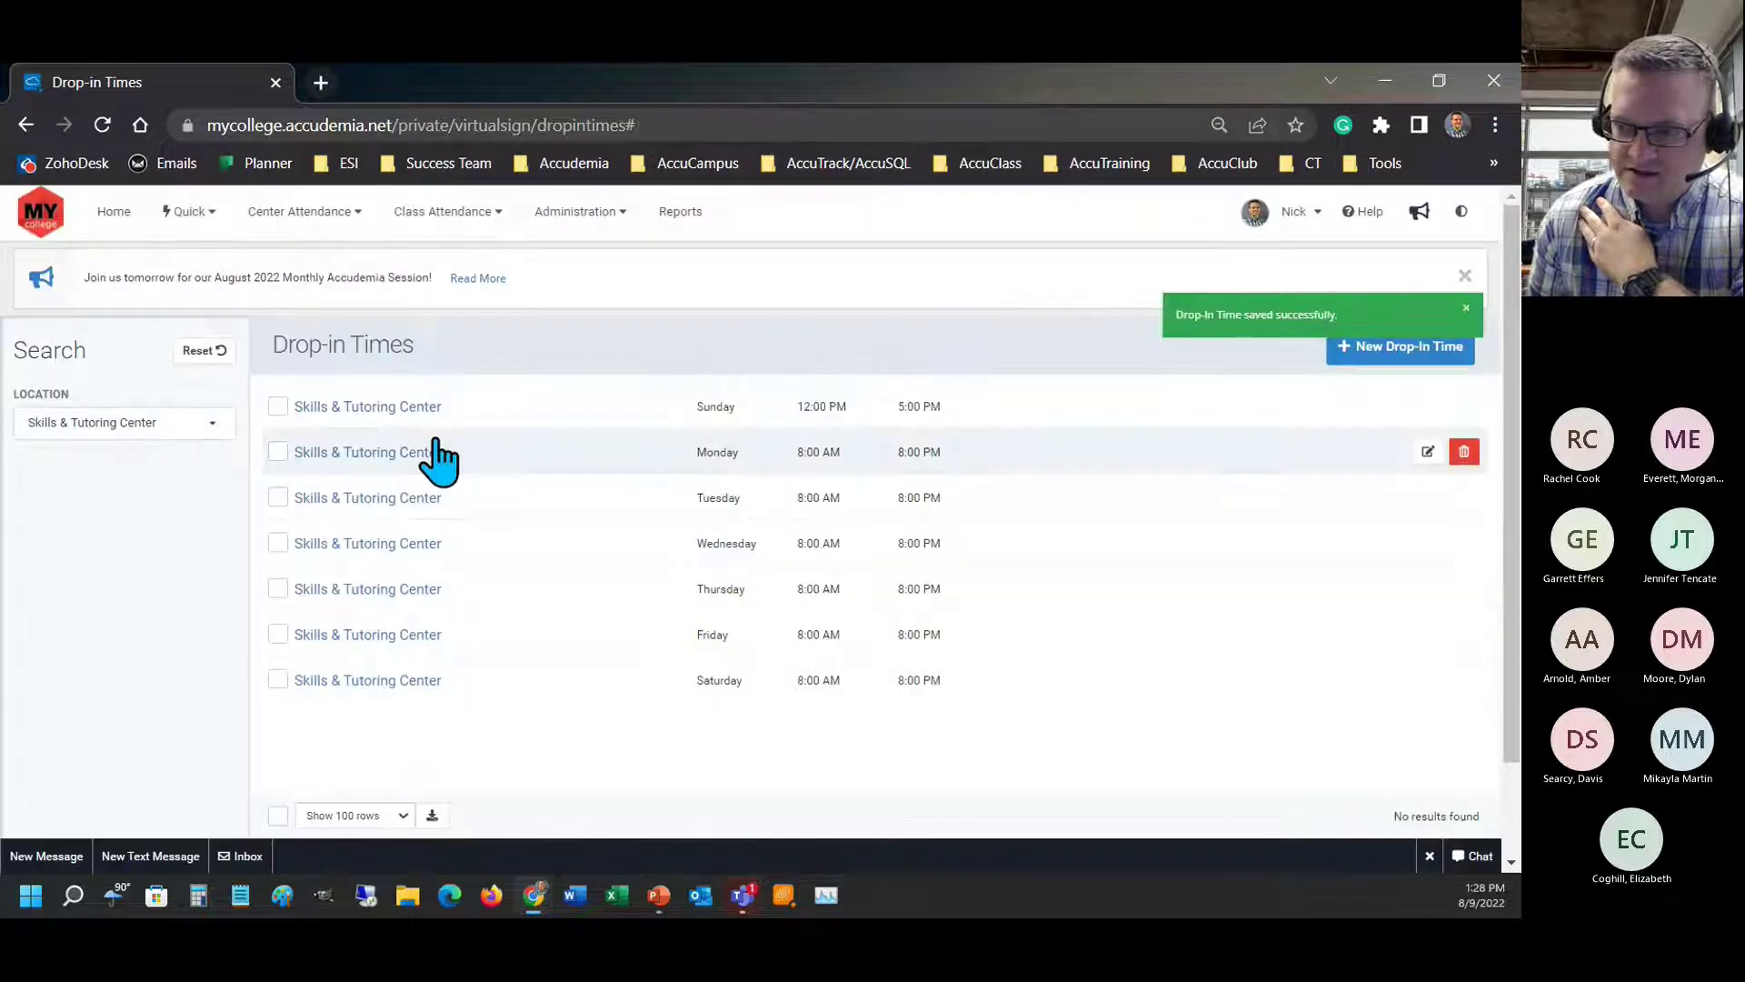
drag(791, 406, 978, 409)
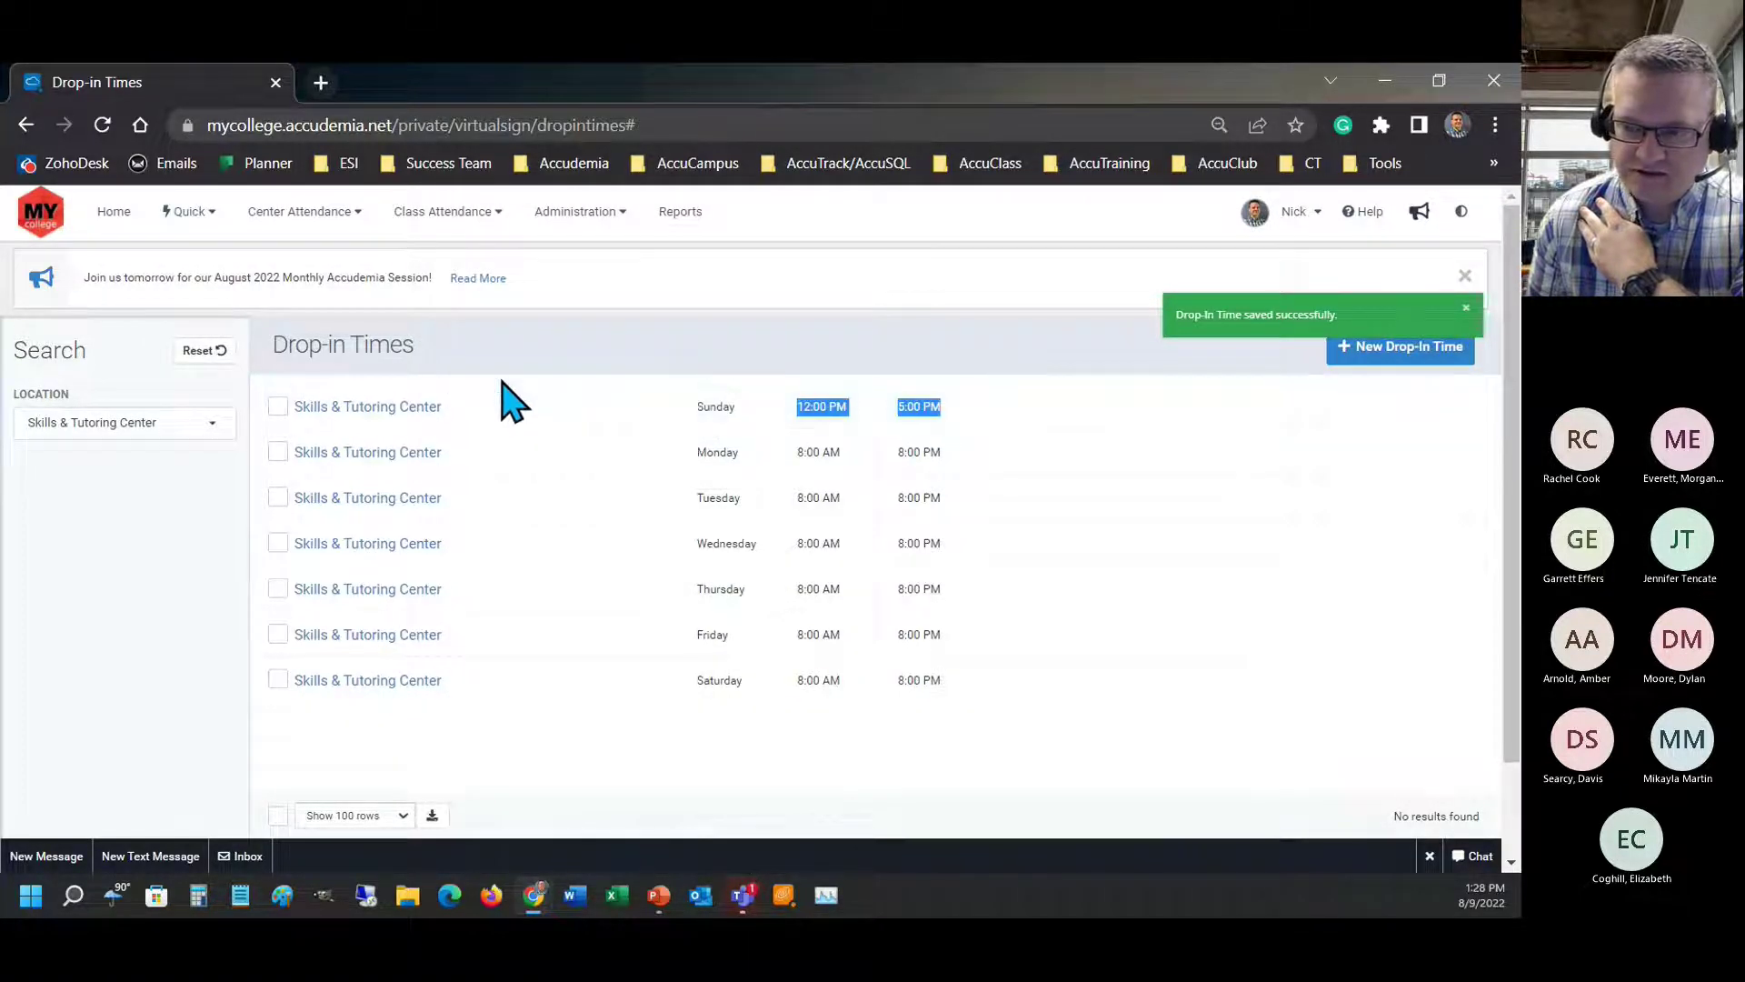
click(528, 375)
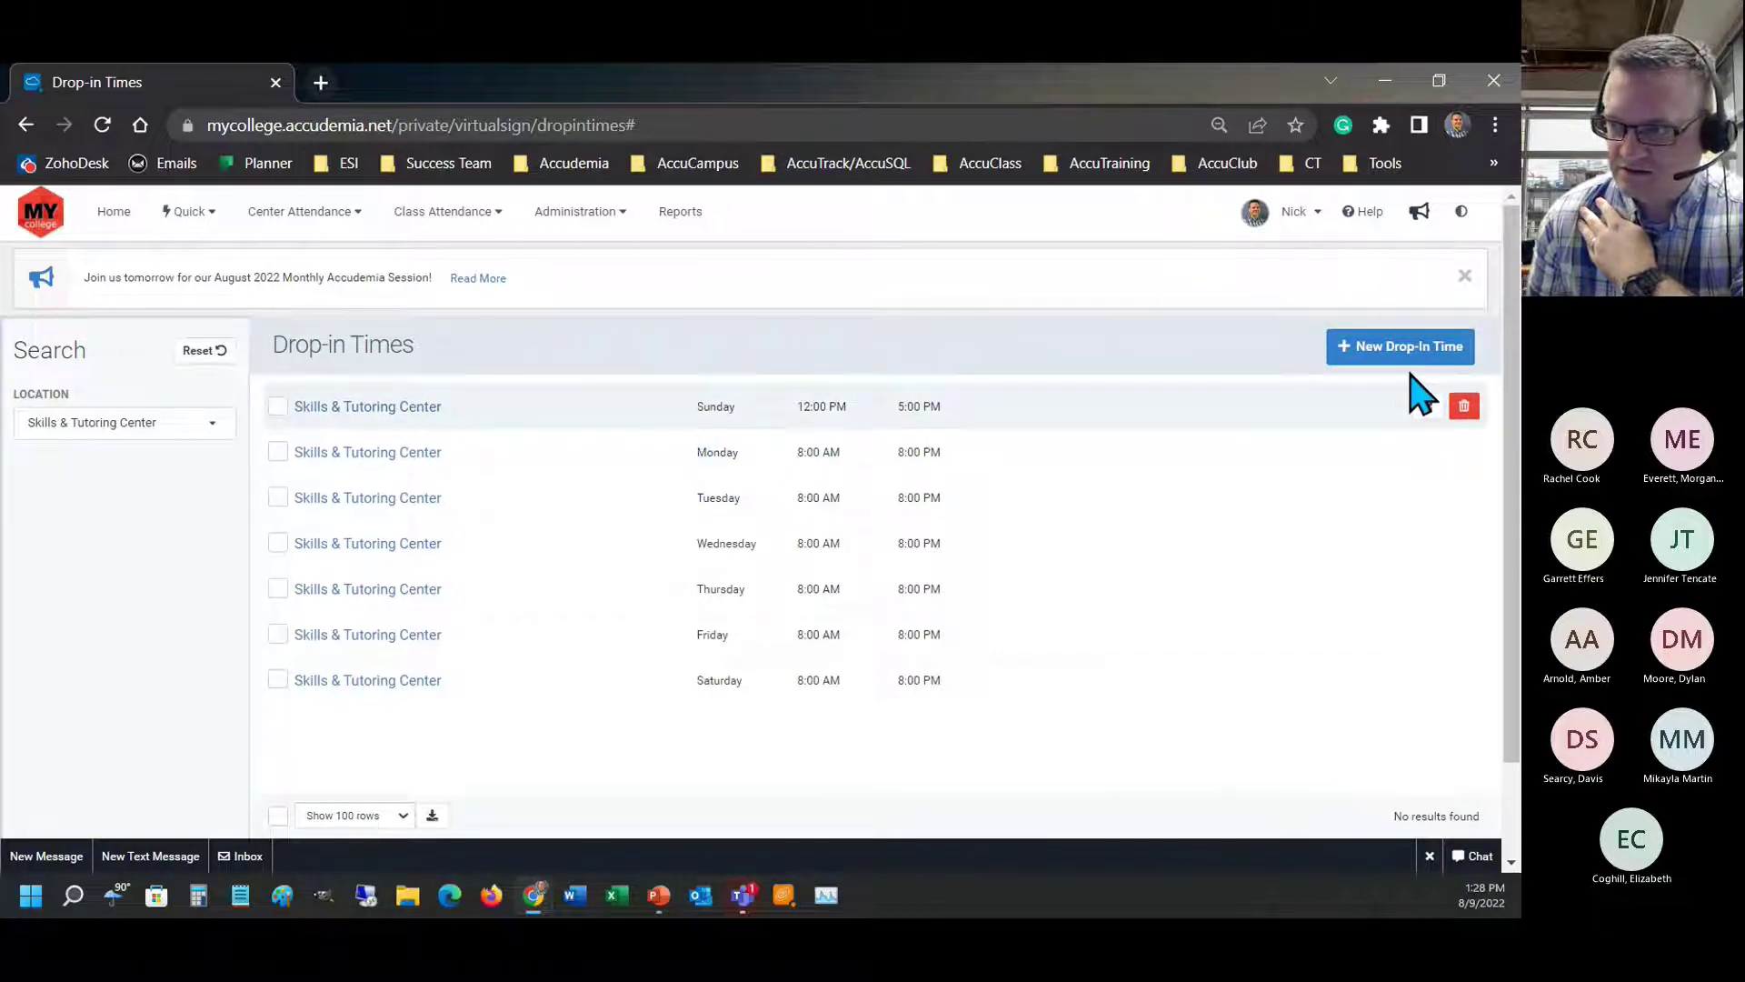
- Open the virtual sign-in Drop-In Exceptions and start a new exception for the Skills & Tutoring Center
click(320, 221)
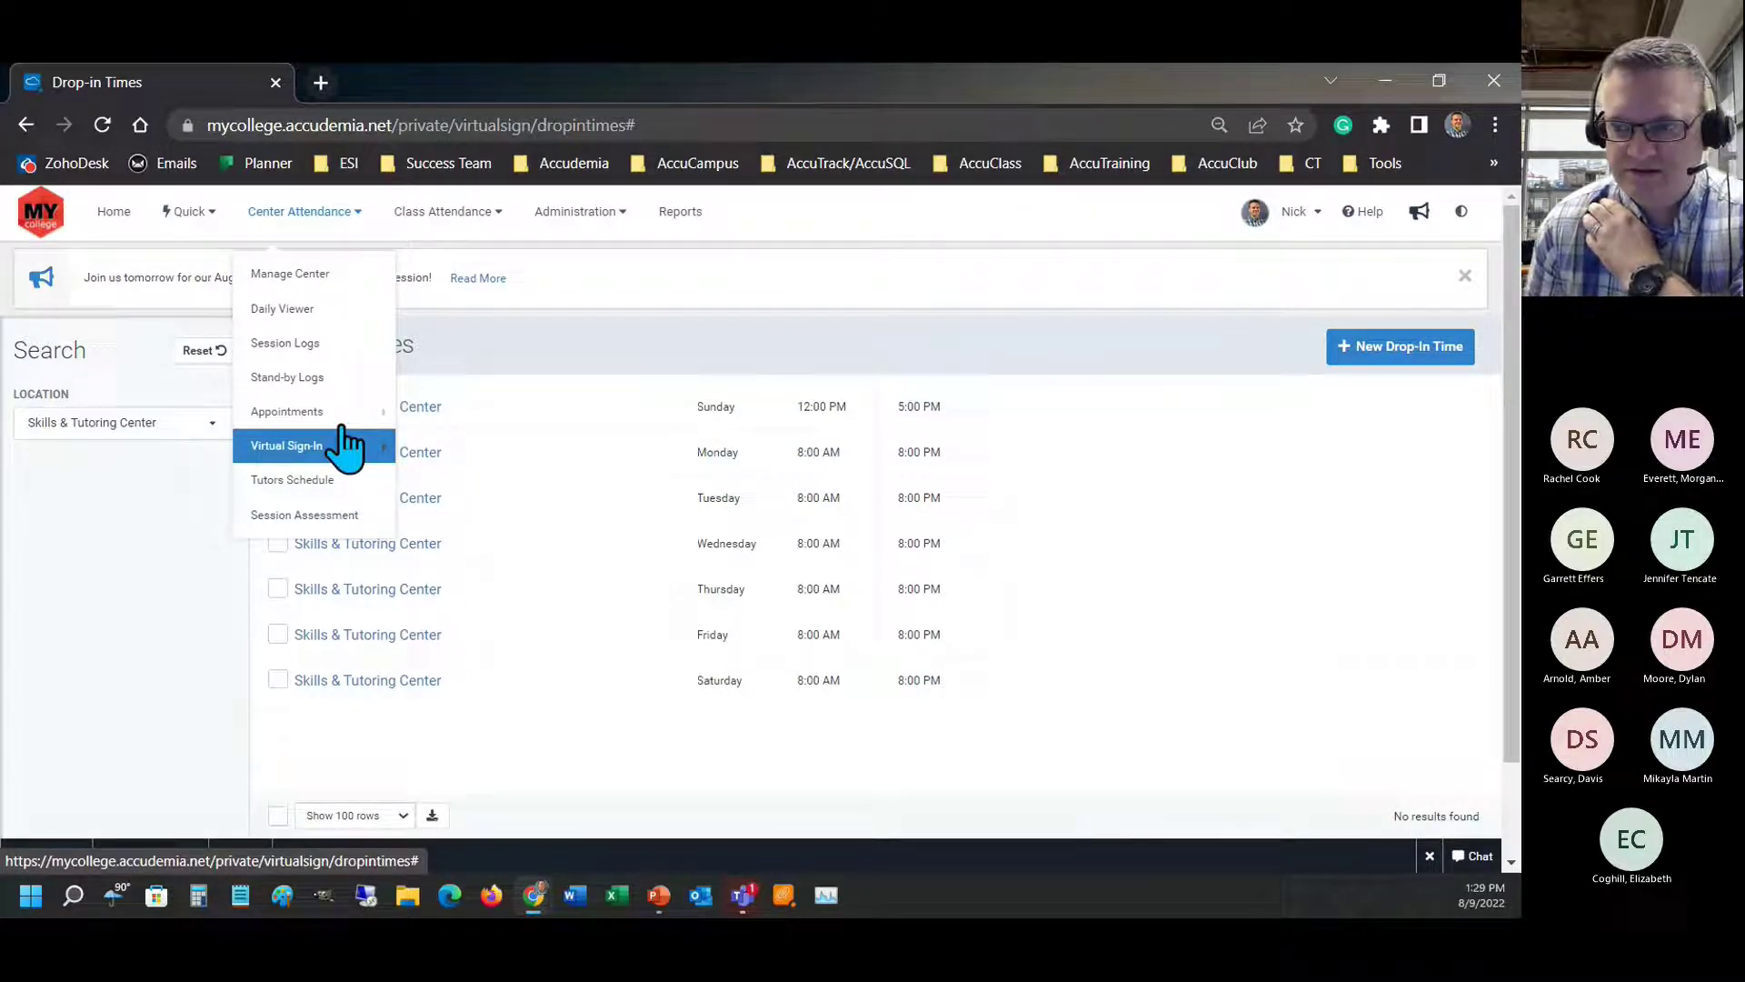
click(334, 452)
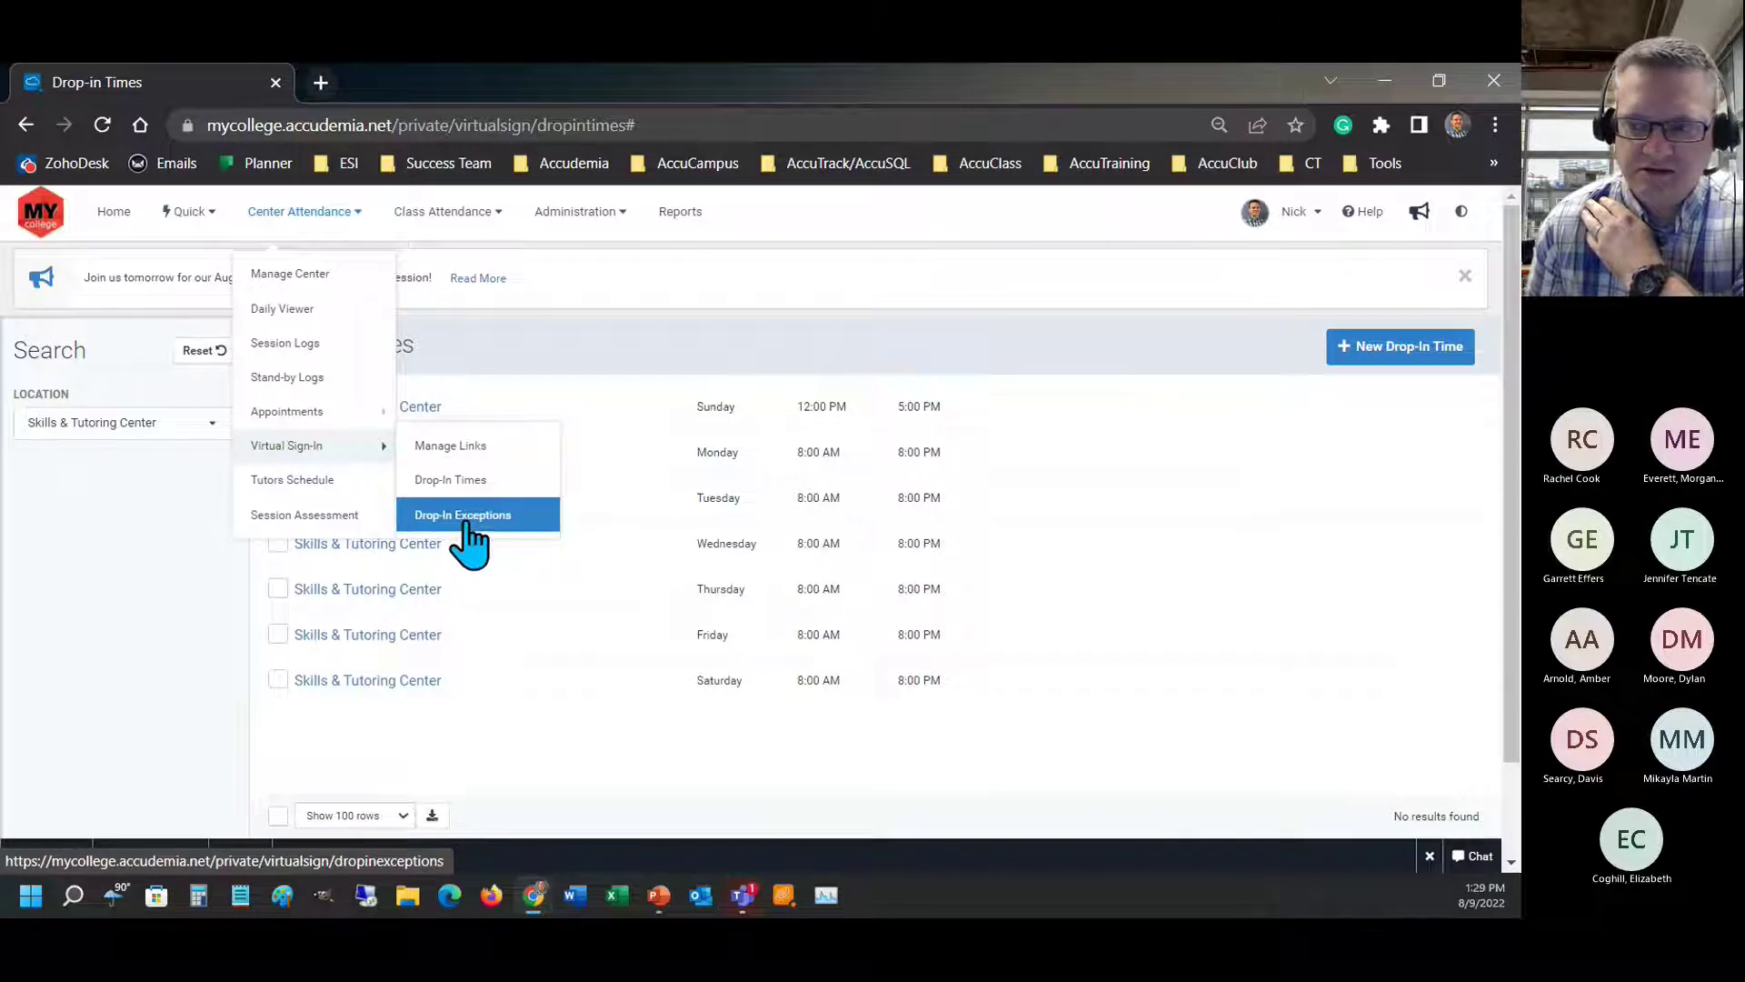
click(472, 516)
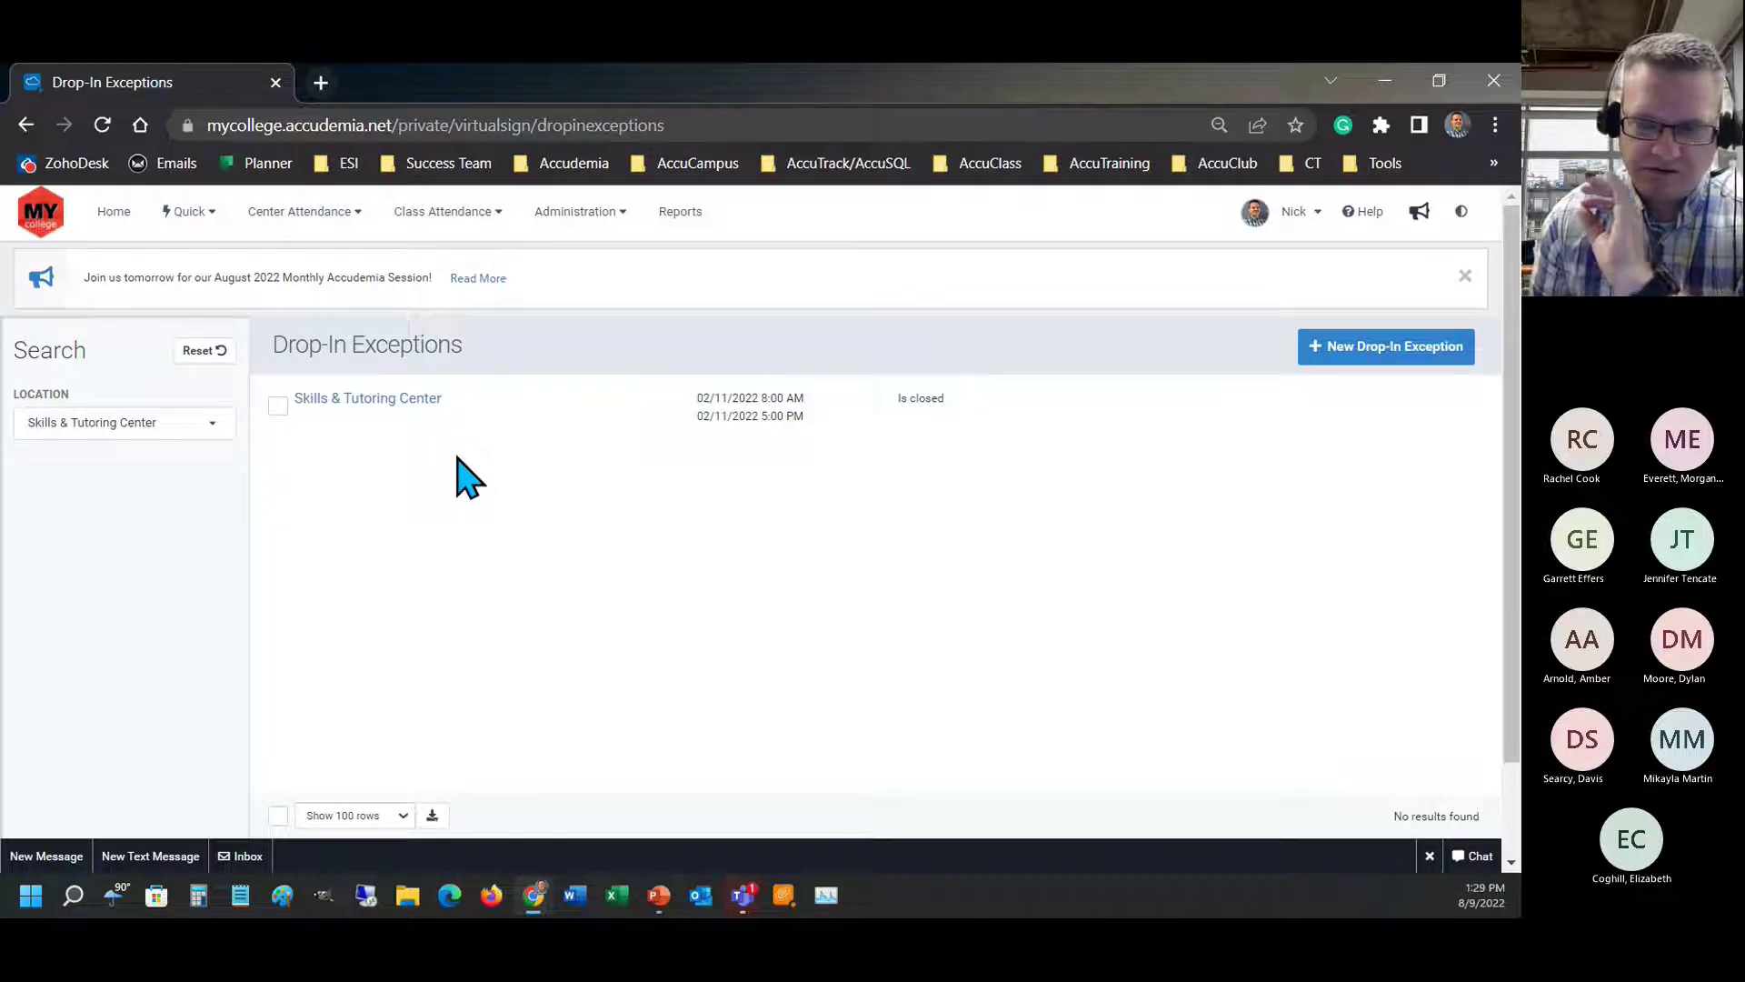
mouse_move(1409, 409)
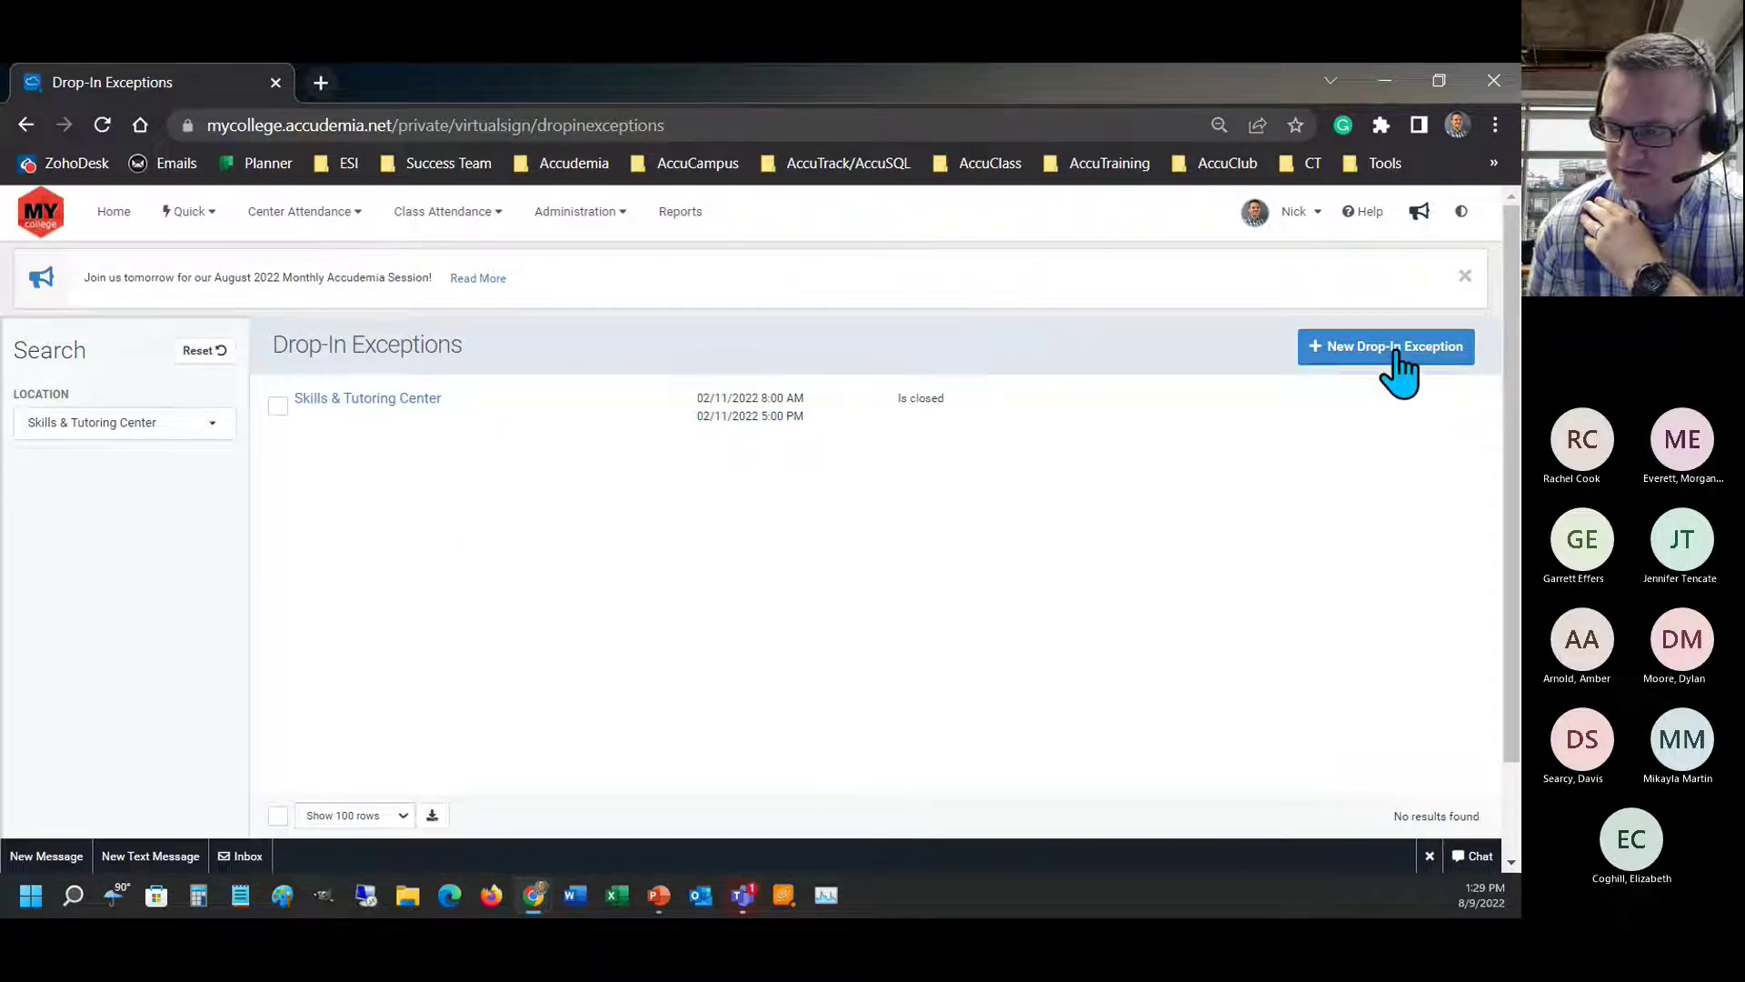
click(1346, 359)
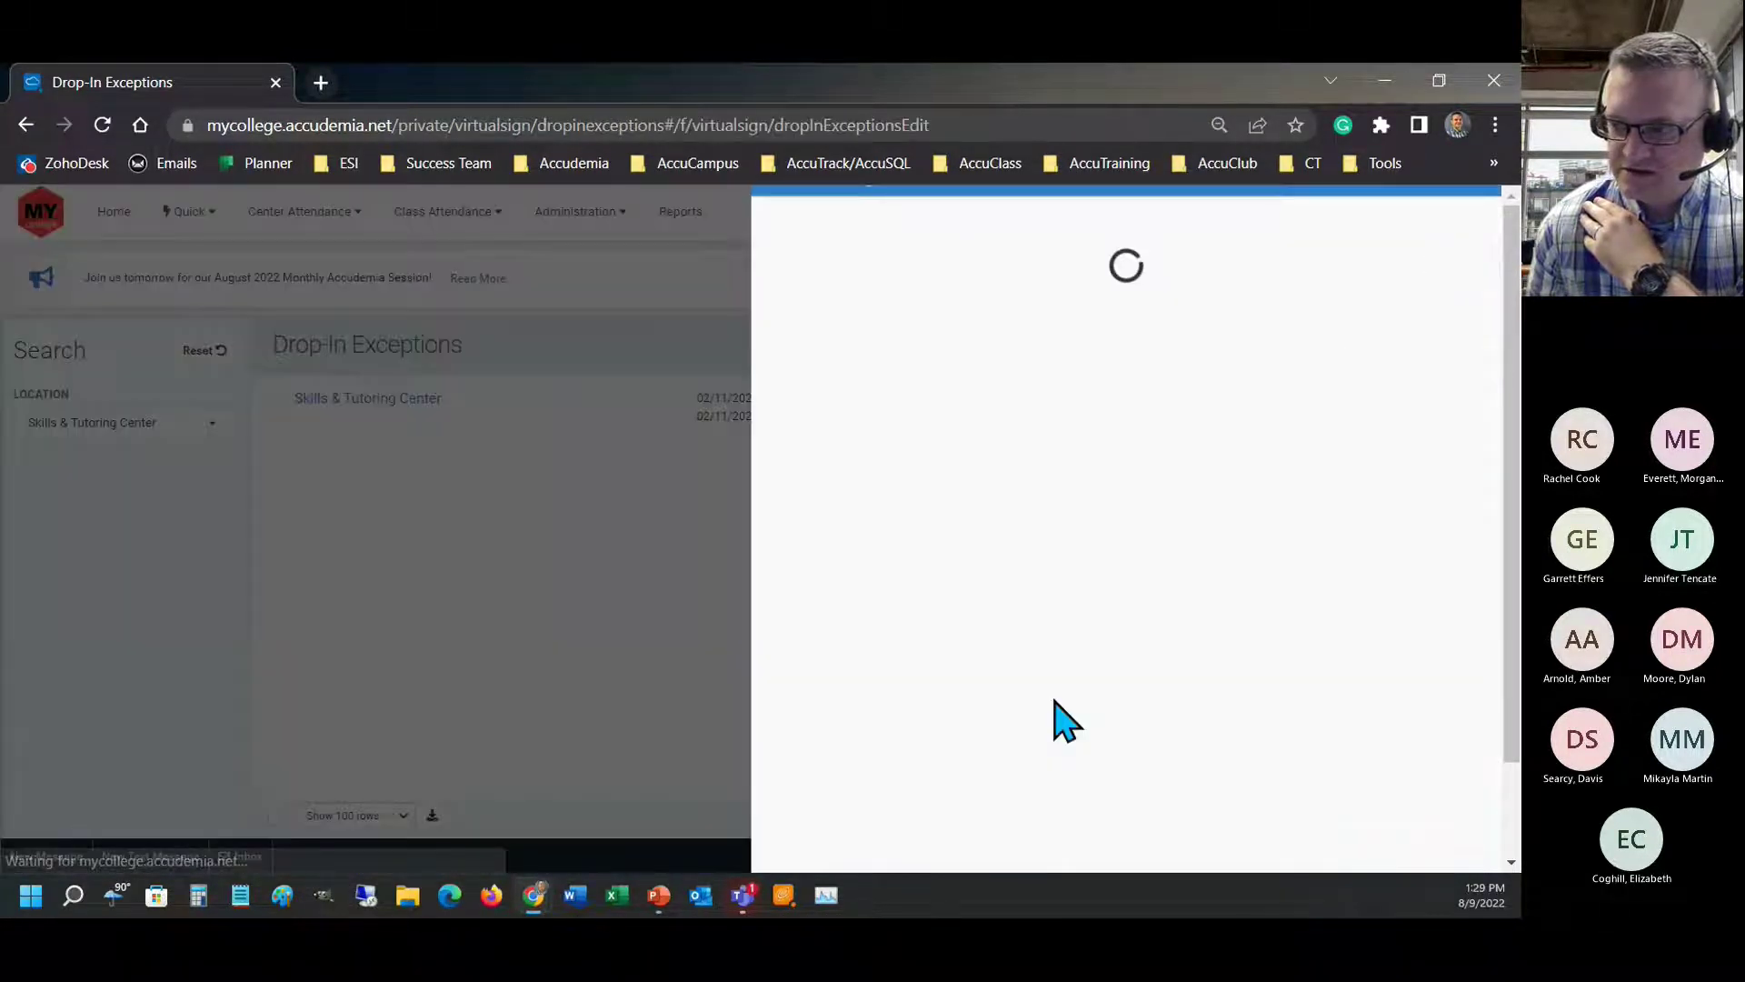
click(909, 407)
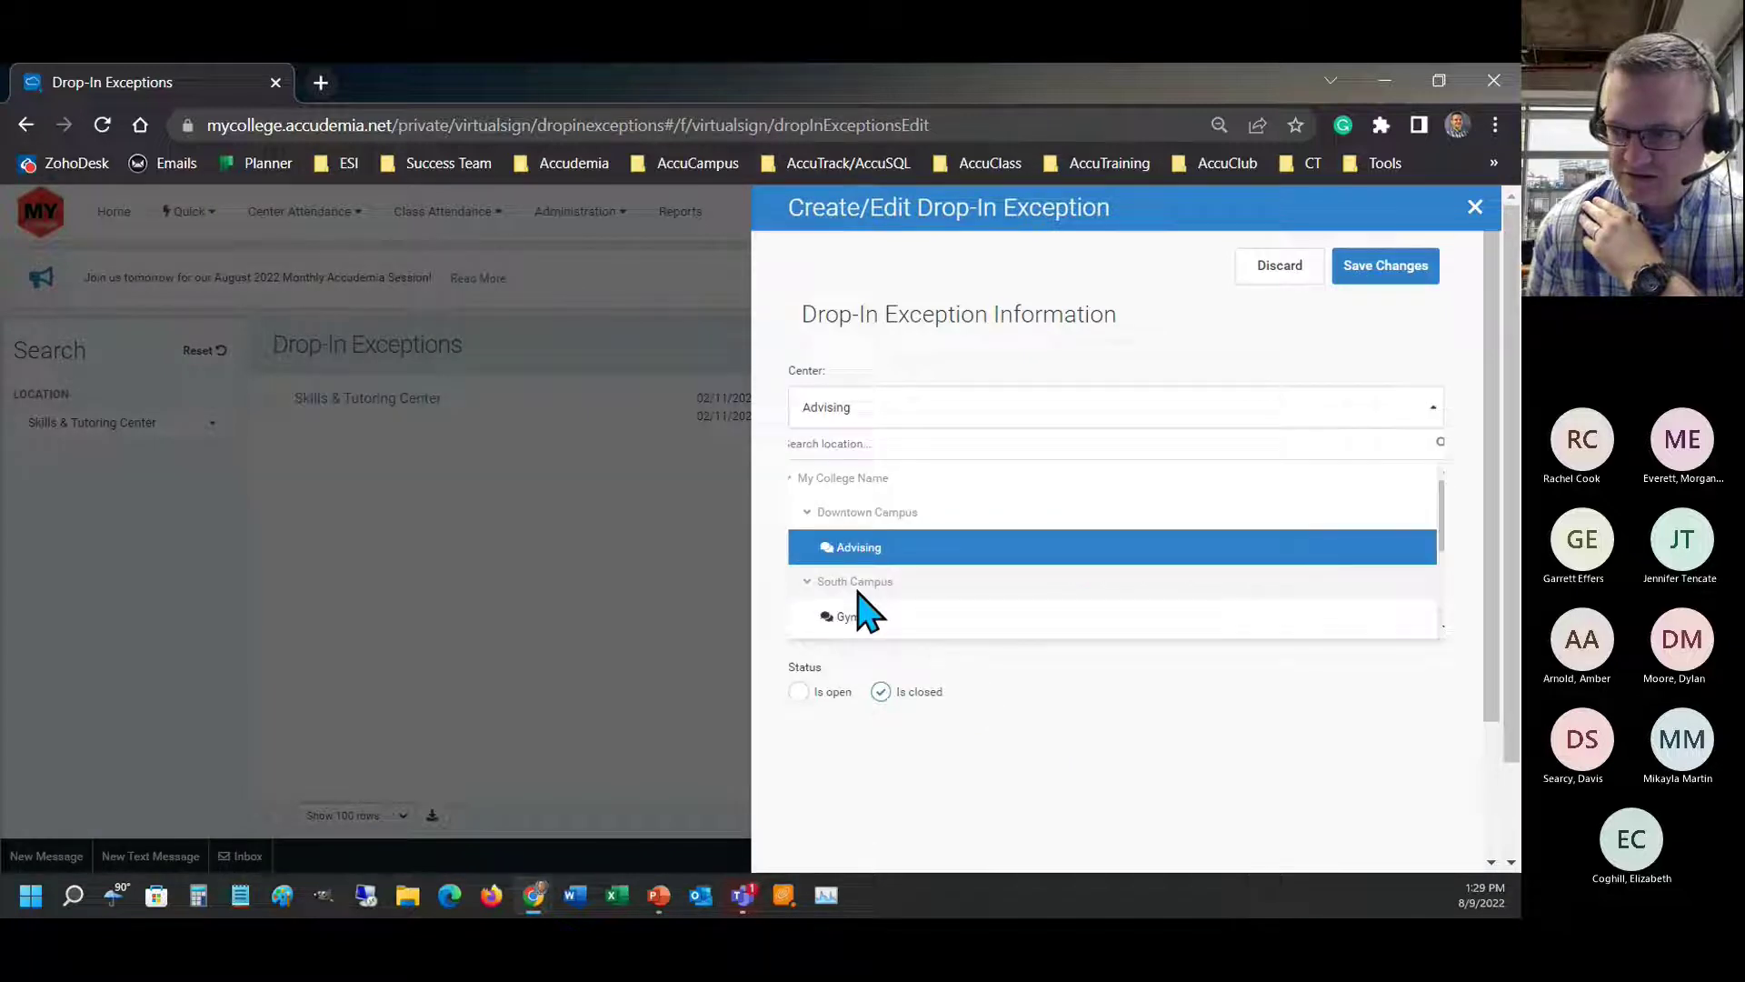
scroll(862, 614, down, 3)
click(858, 622)
- Set the exception's start to 11/24/2022 12:00 AM
click(821, 507)
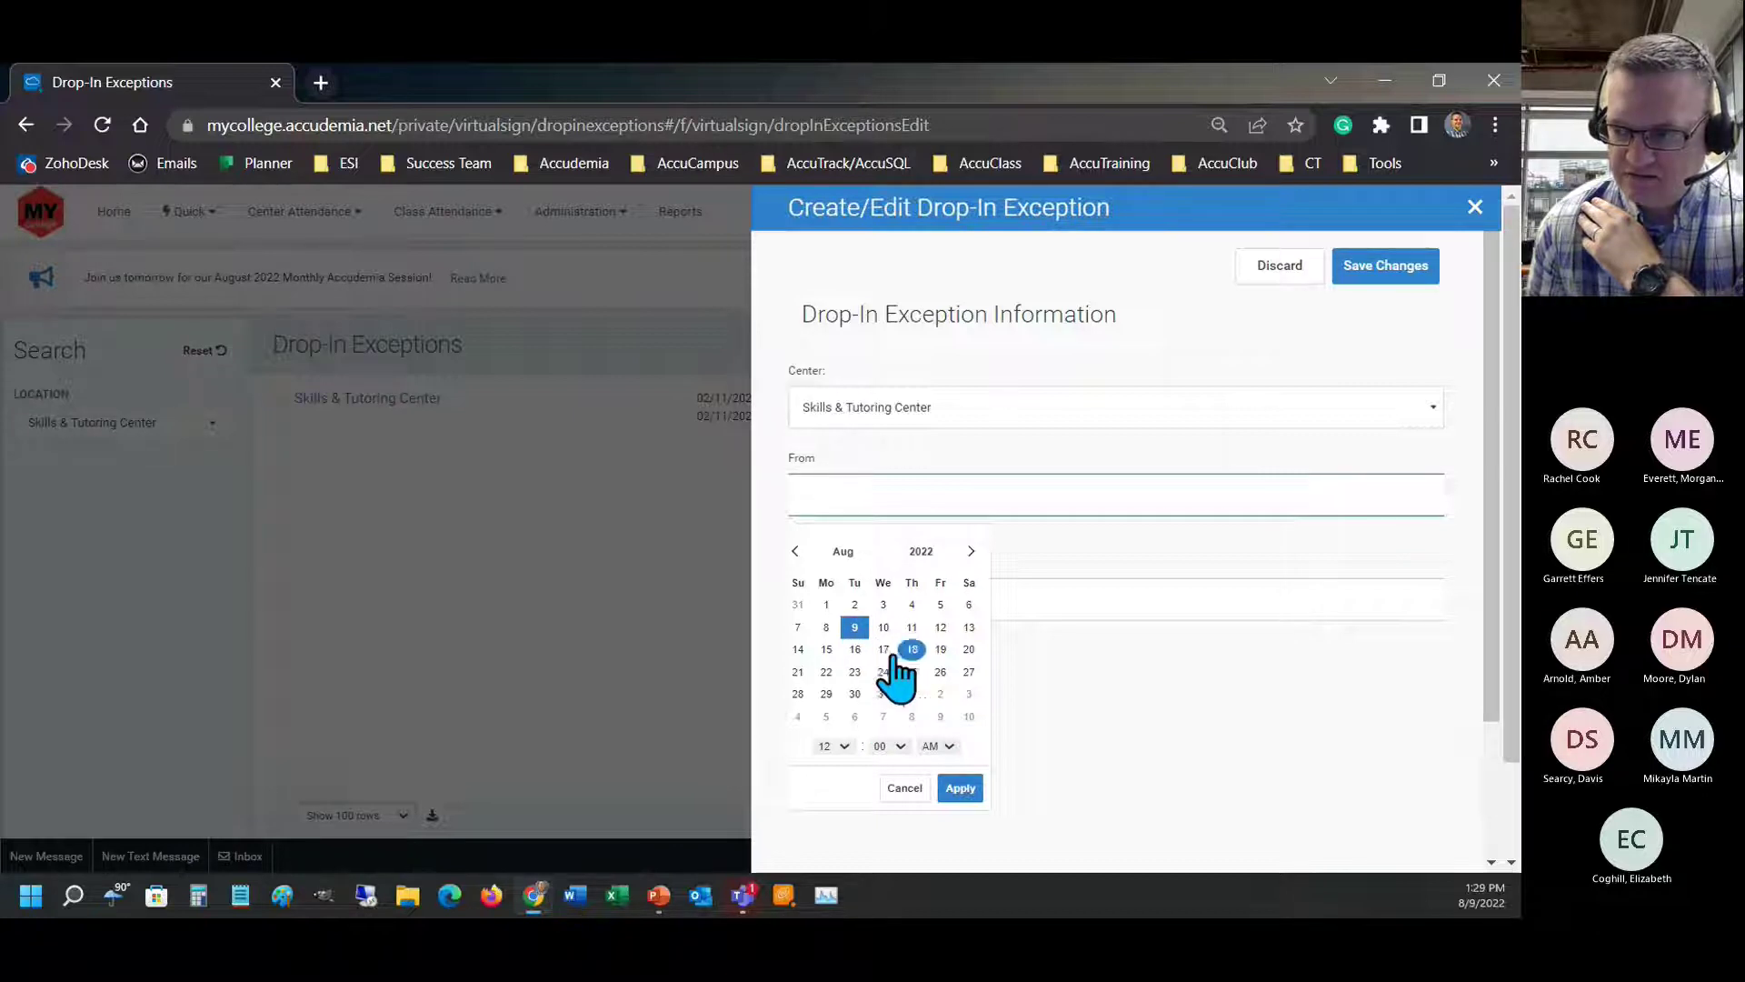
click(971, 552)
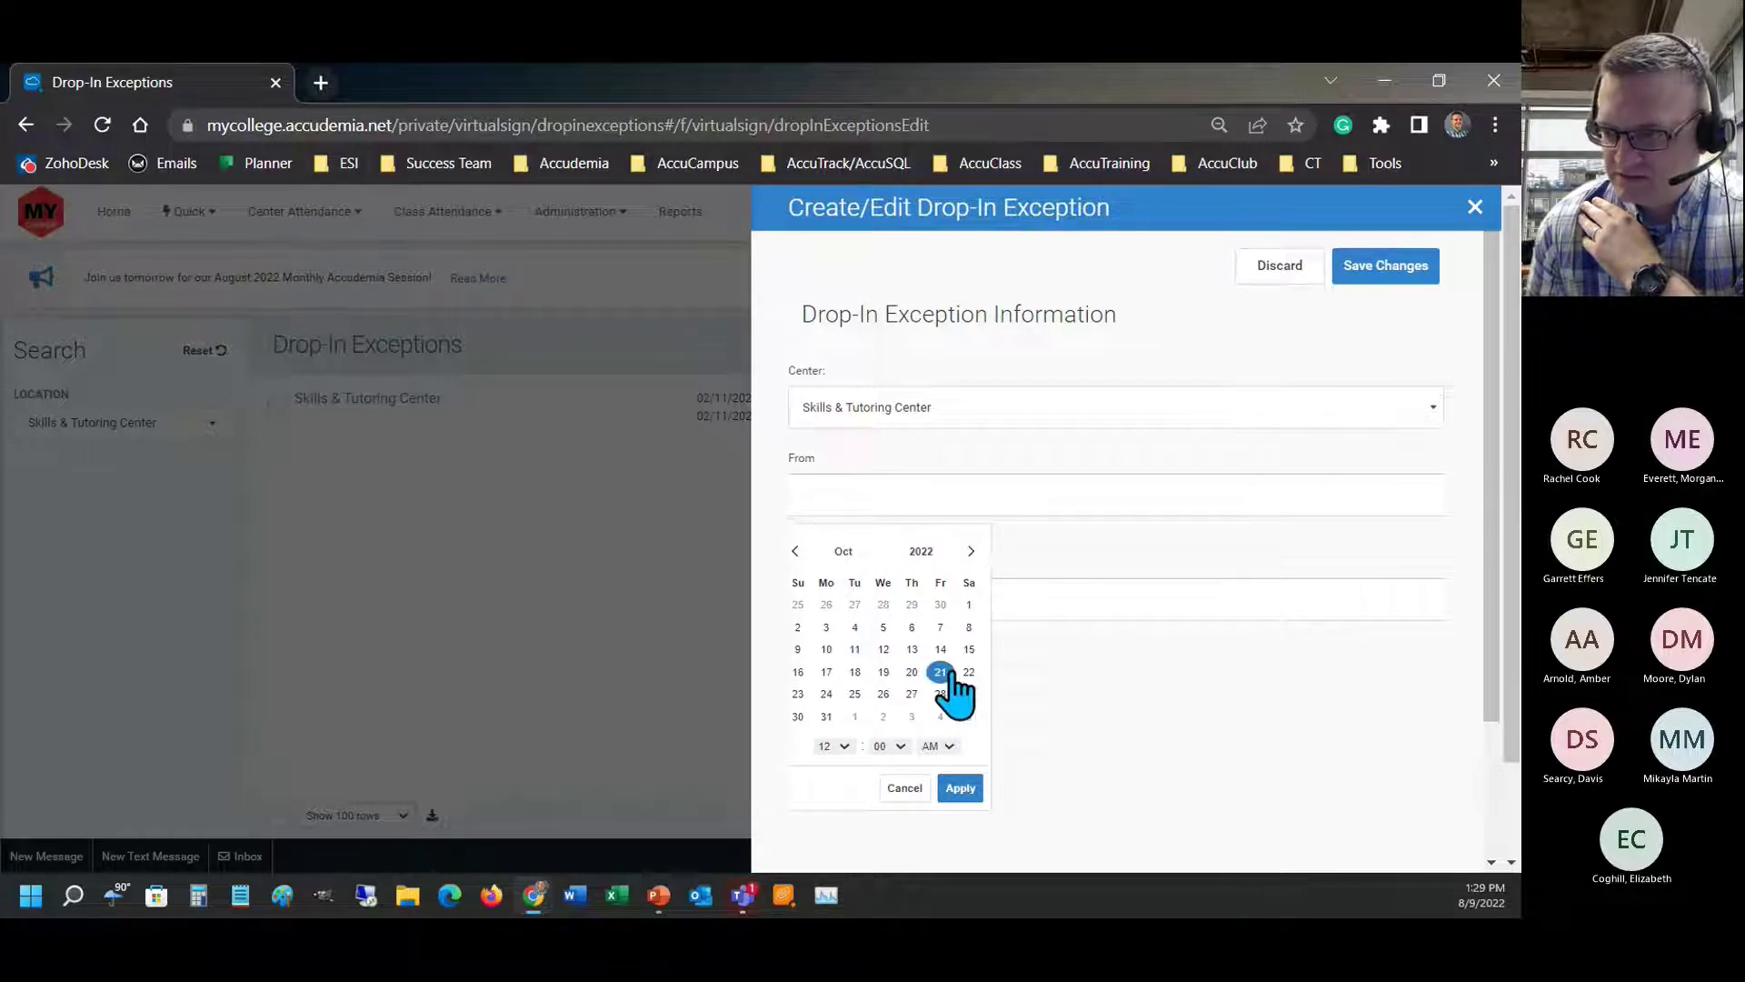
click(971, 552)
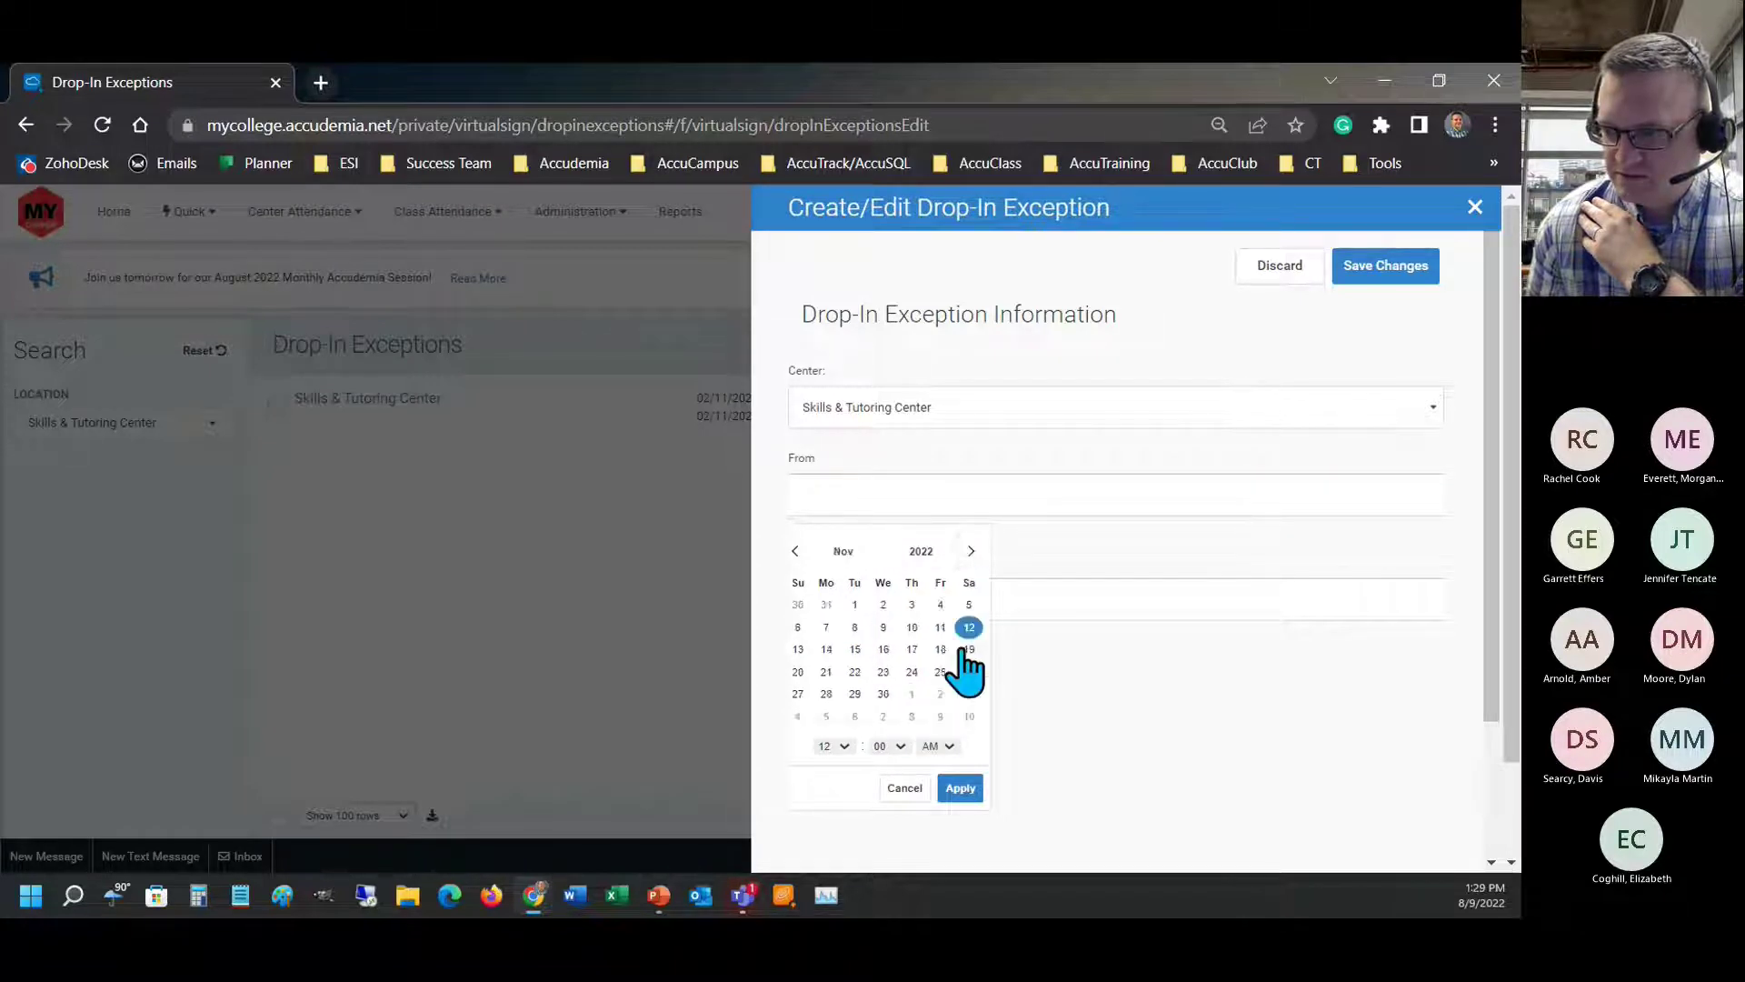
click(912, 672)
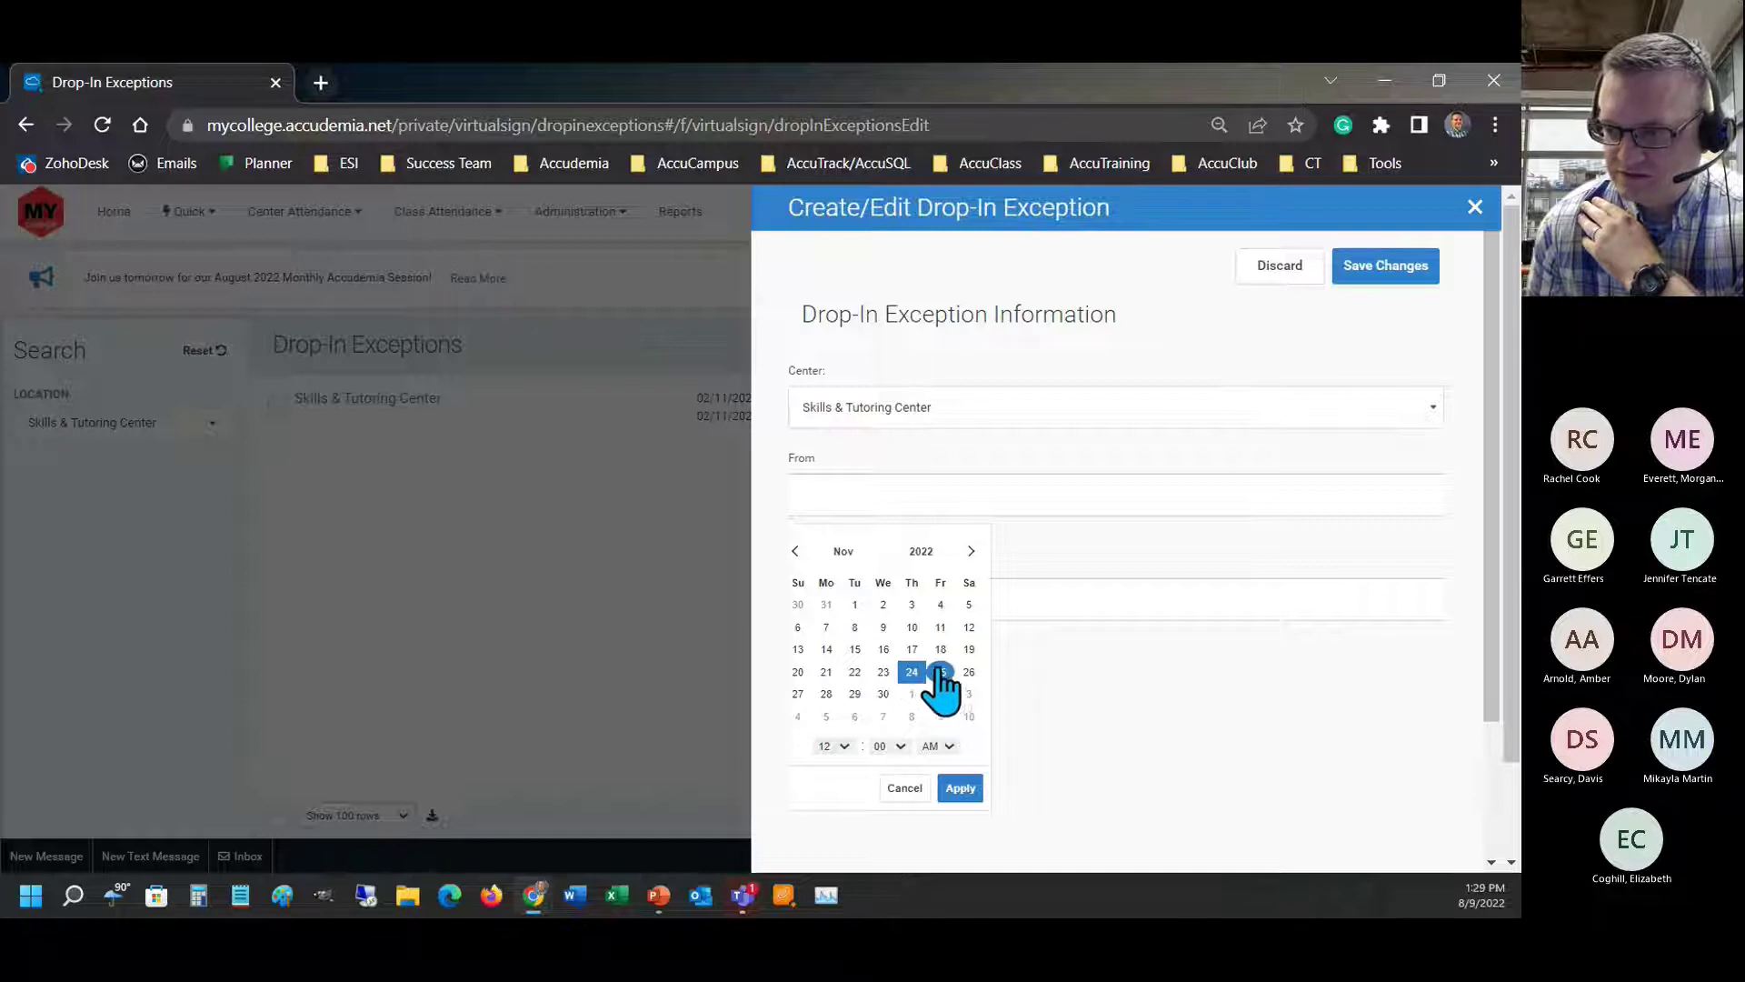
click(950, 789)
- Set the exception's end to 11/25/2022 12:00 AM
click(860, 607)
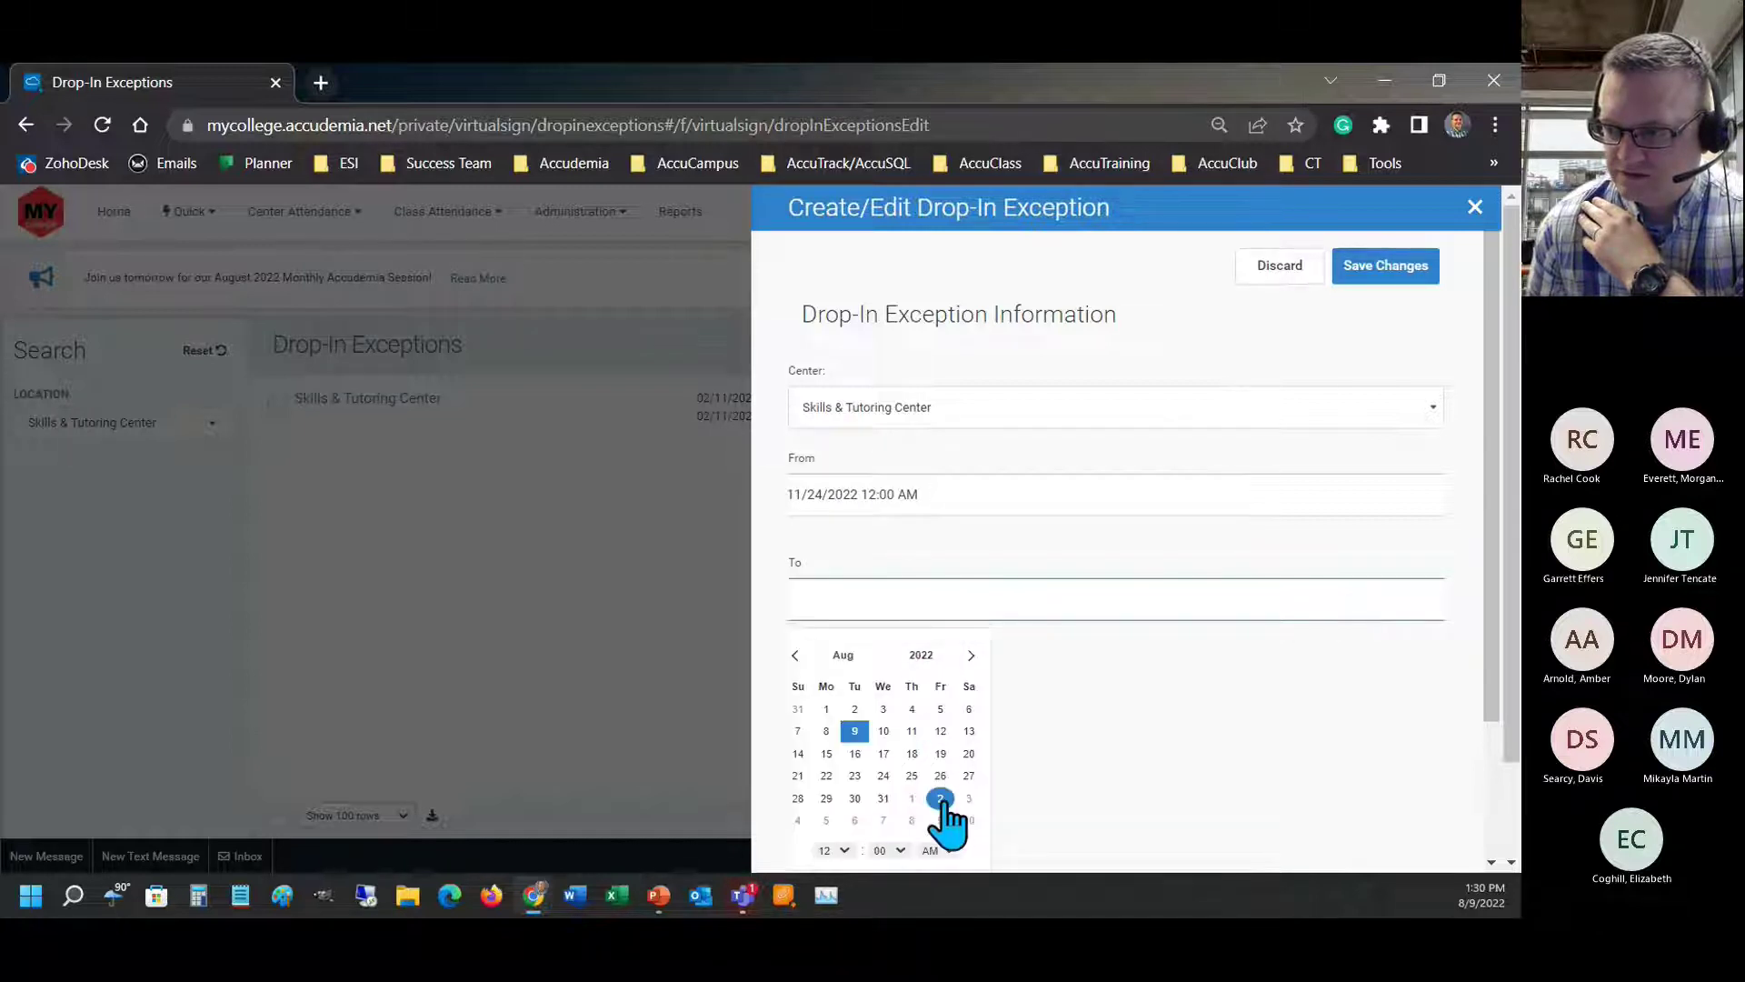
click(971, 655)
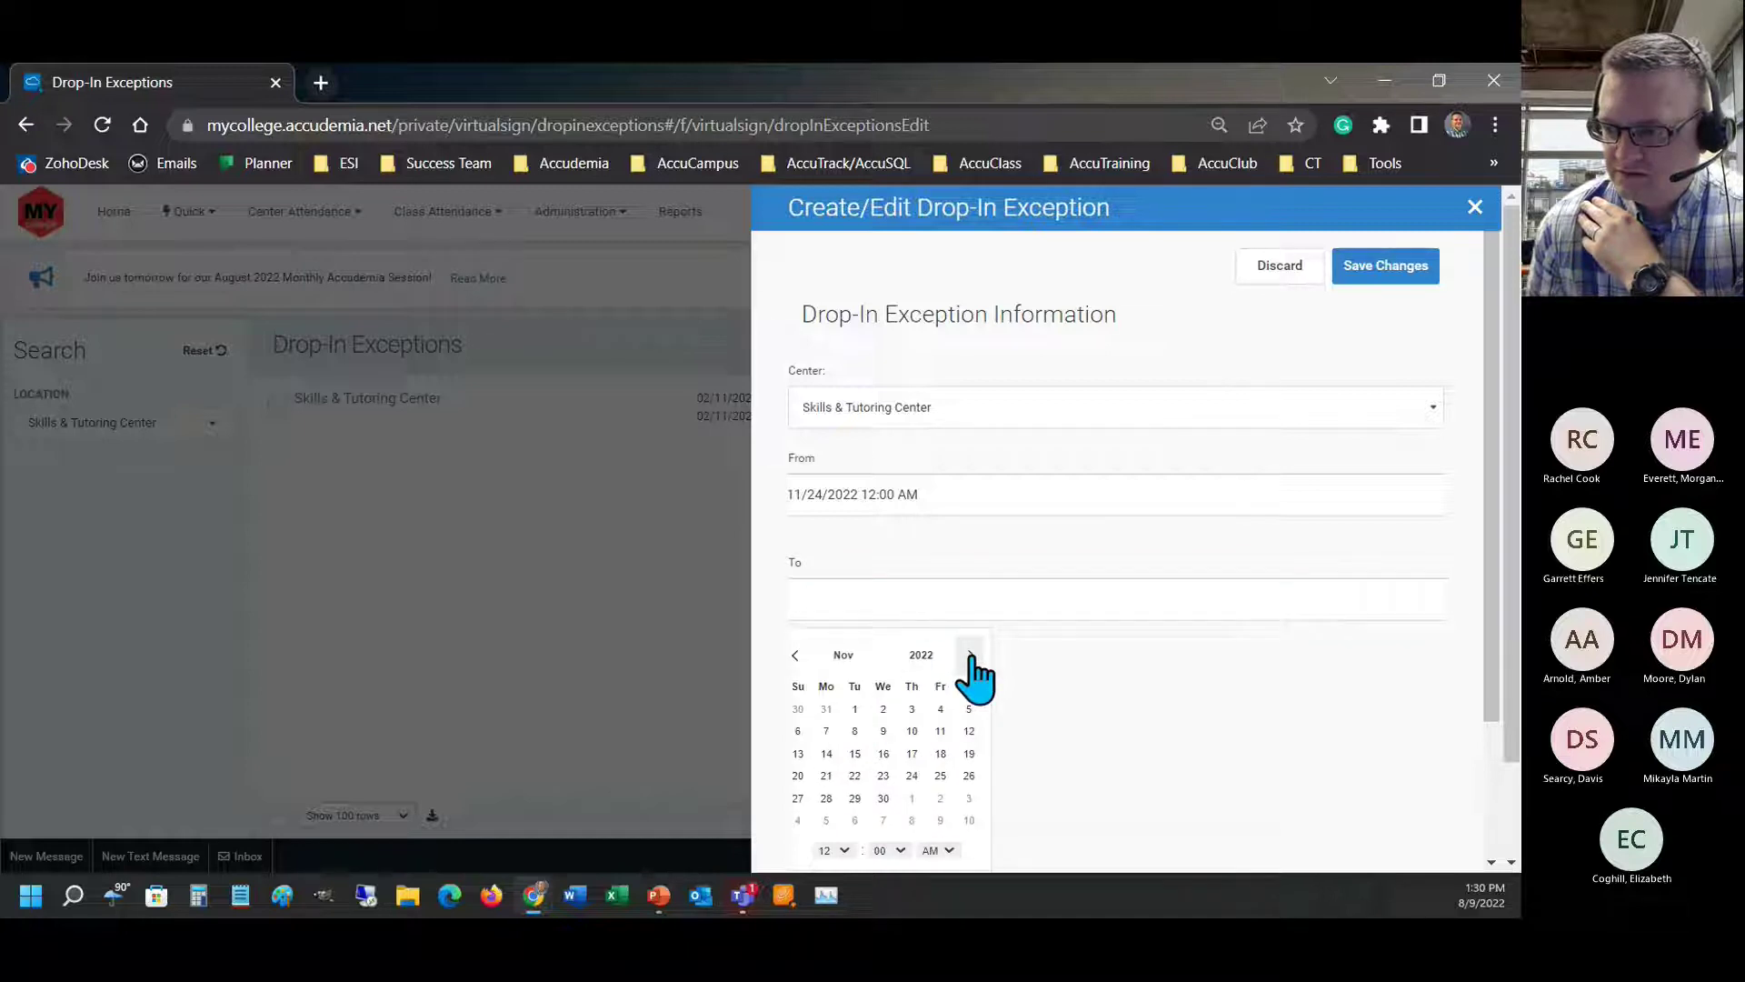
click(940, 775)
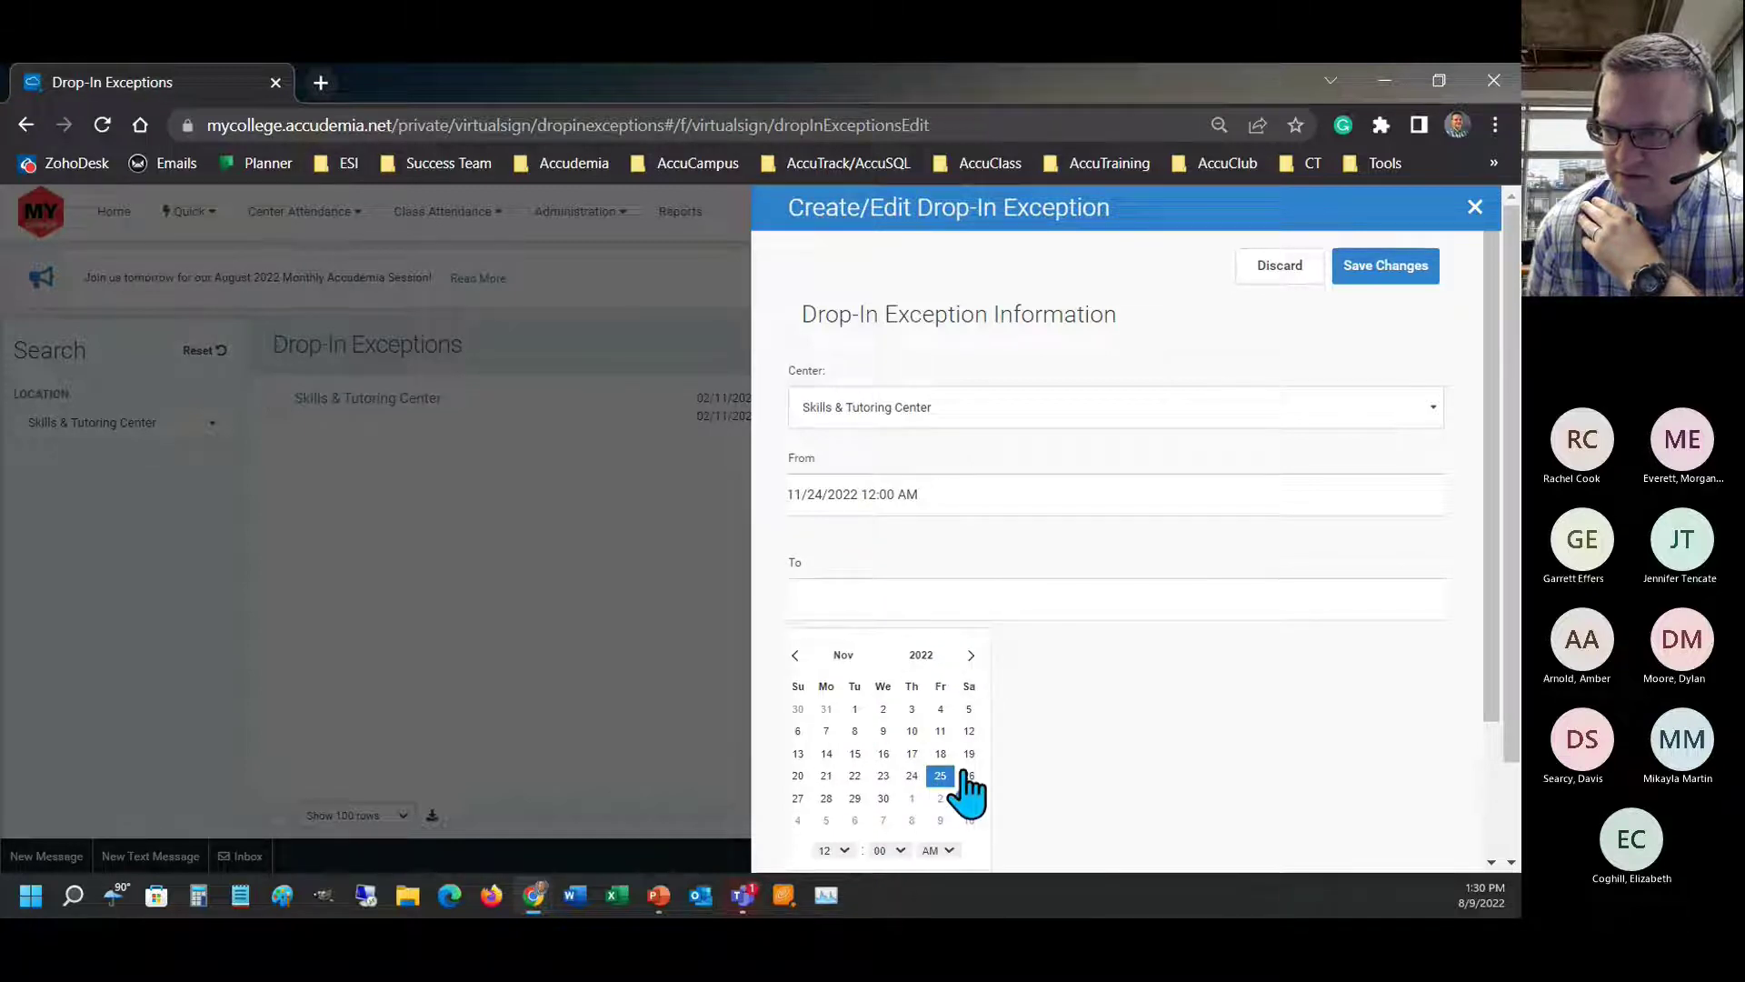
scroll(964, 782, down, 2)
click(961, 716)
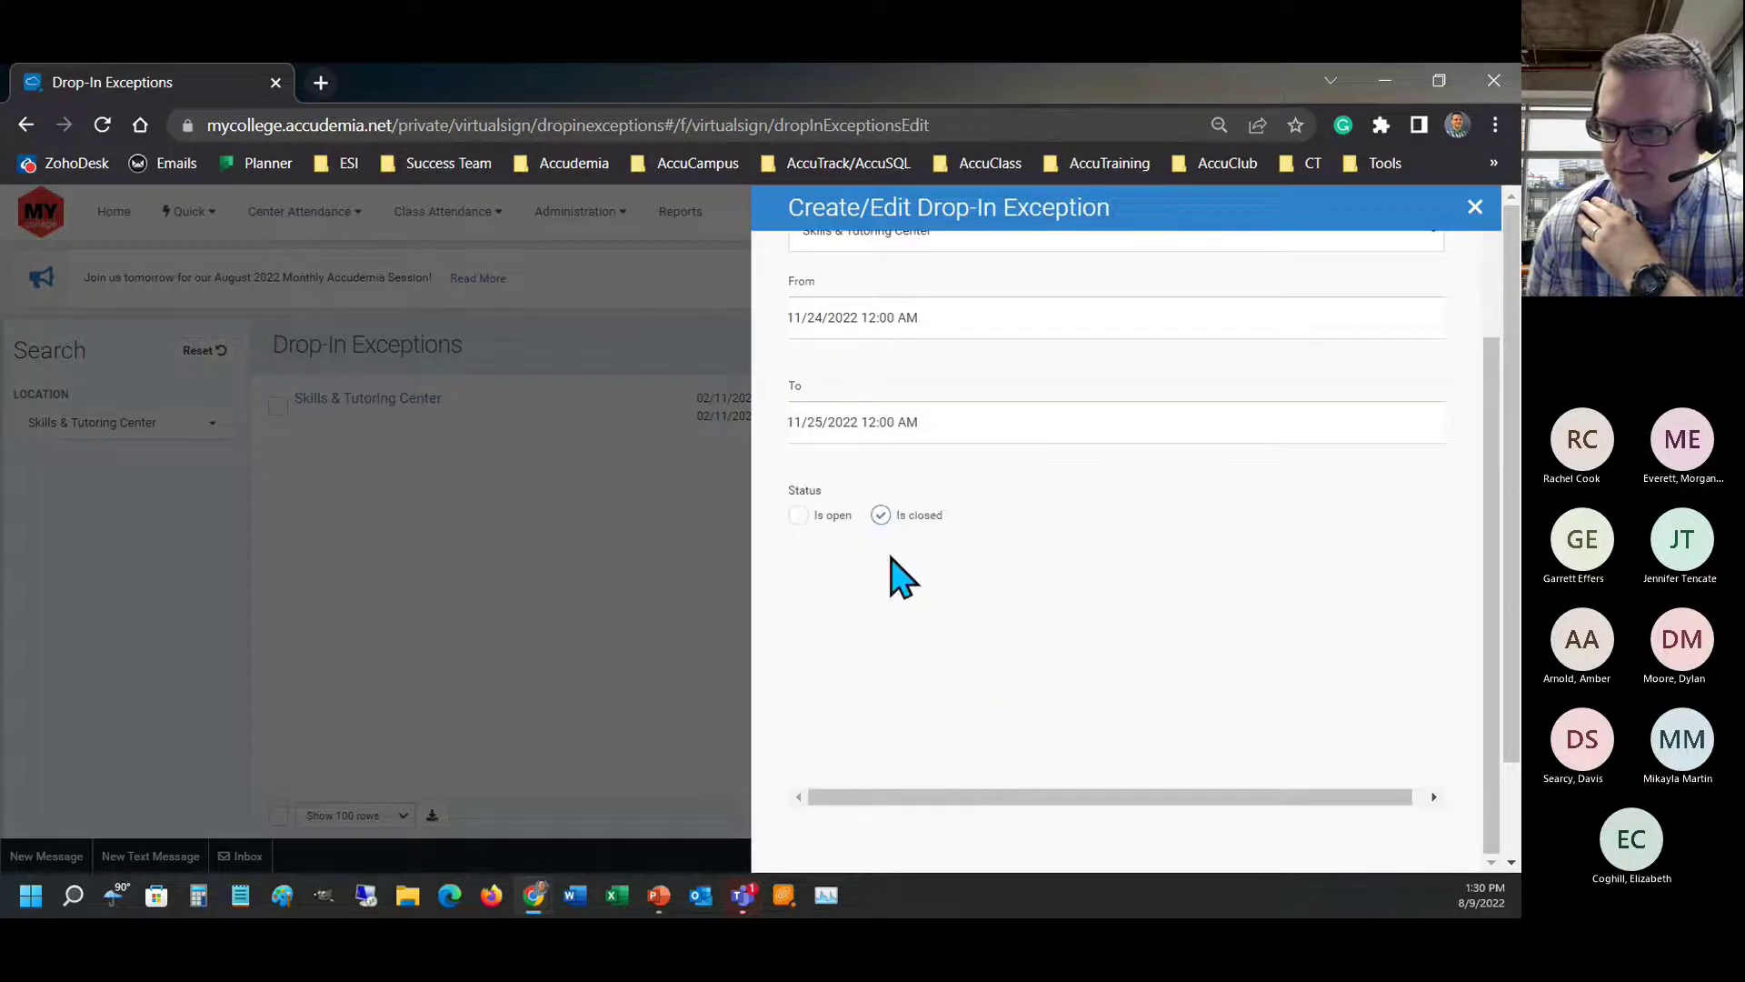
- Demonstrate the exception's open and closed status options, leave it as Is closed and save the exception
click(881, 693)
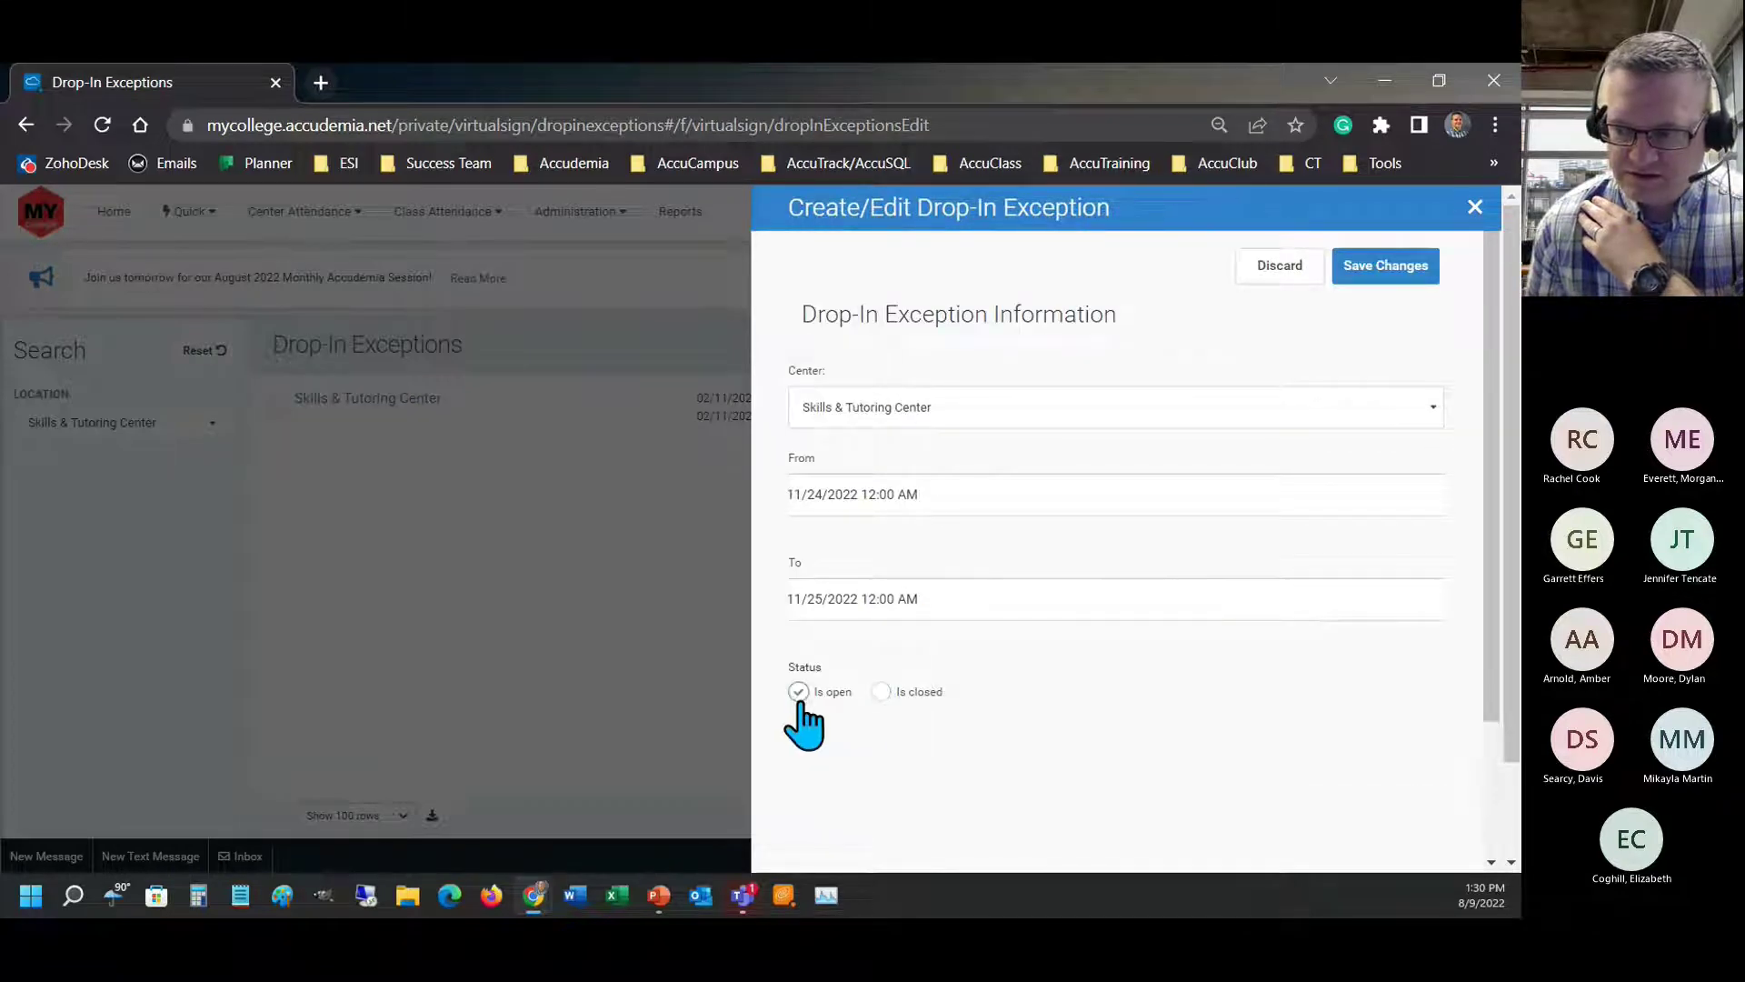
click(881, 691)
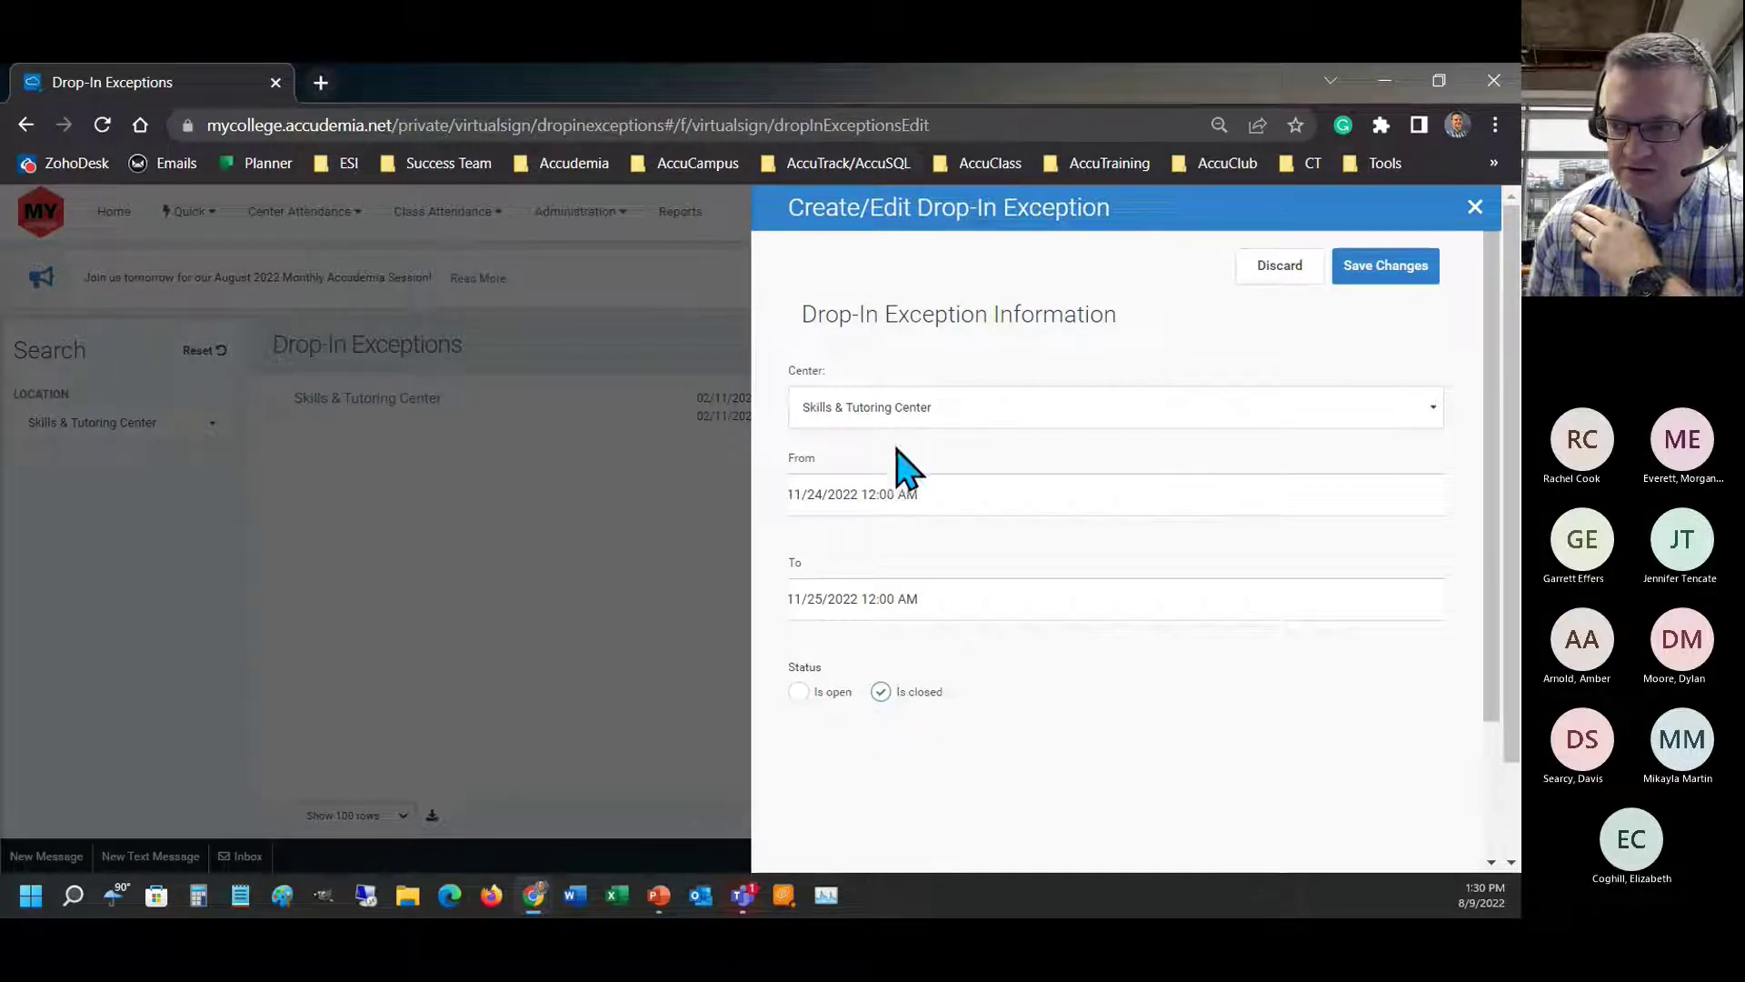
click(1376, 272)
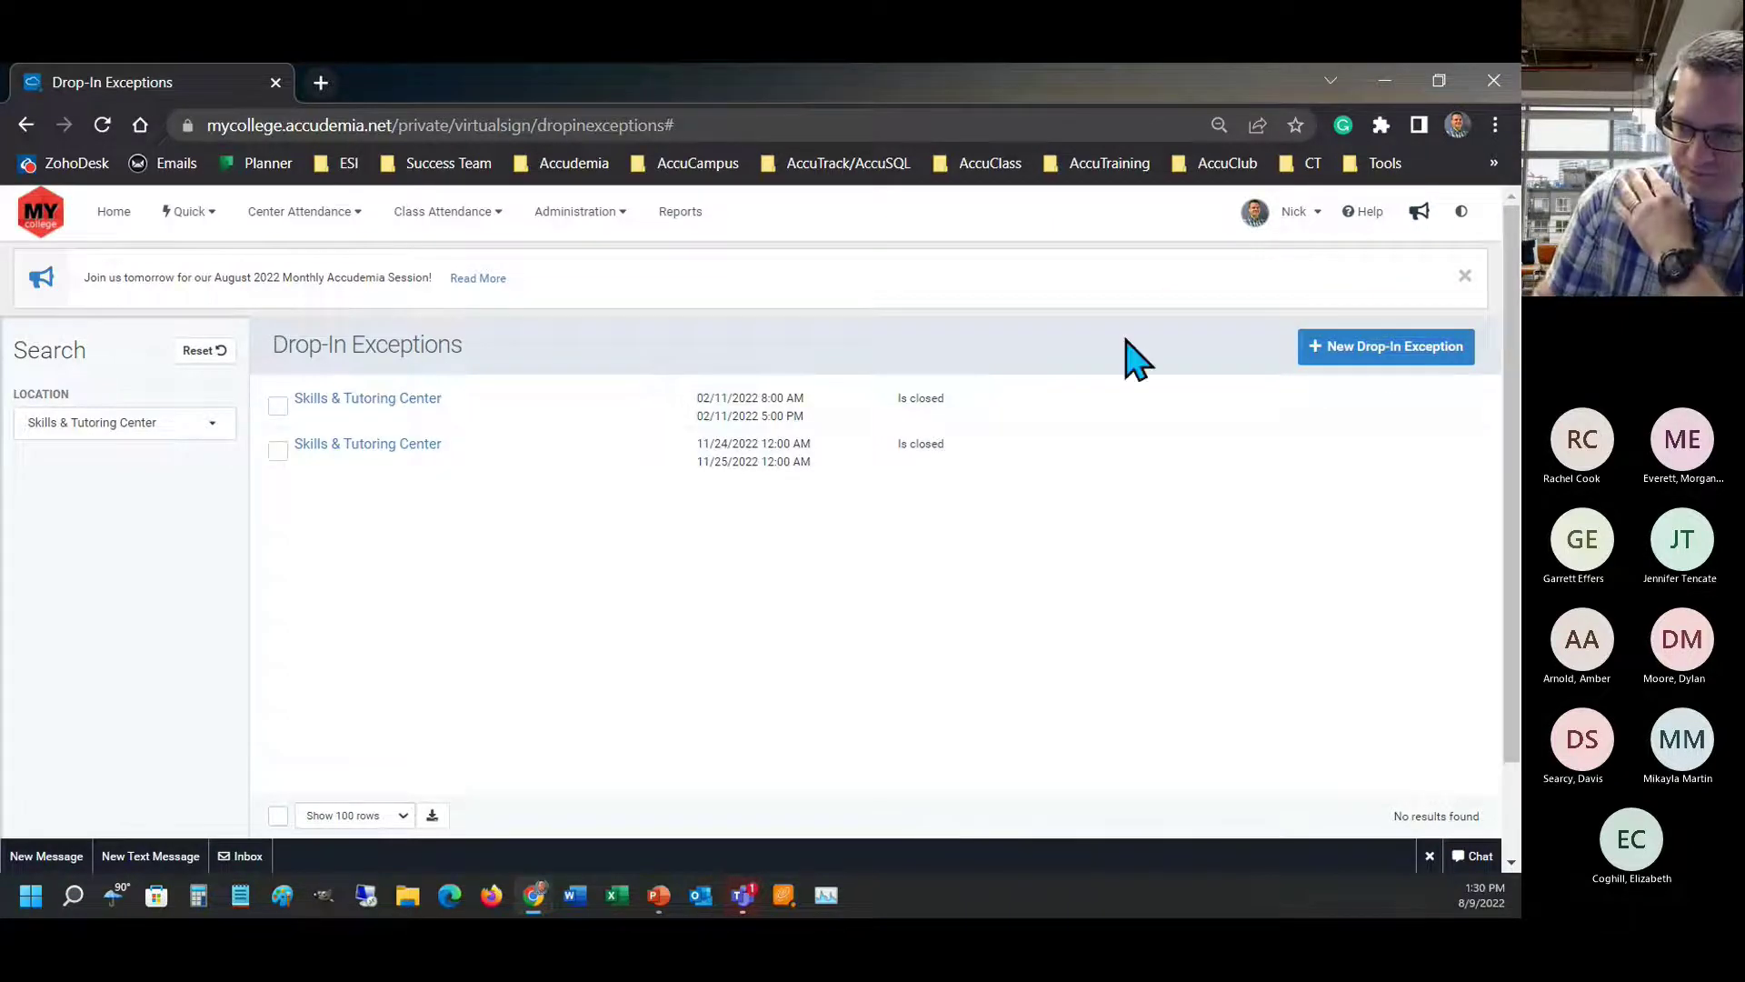
- Dismiss the monthly session announcement banner and switch back to the PowerPoint slide show
click(1464, 274)
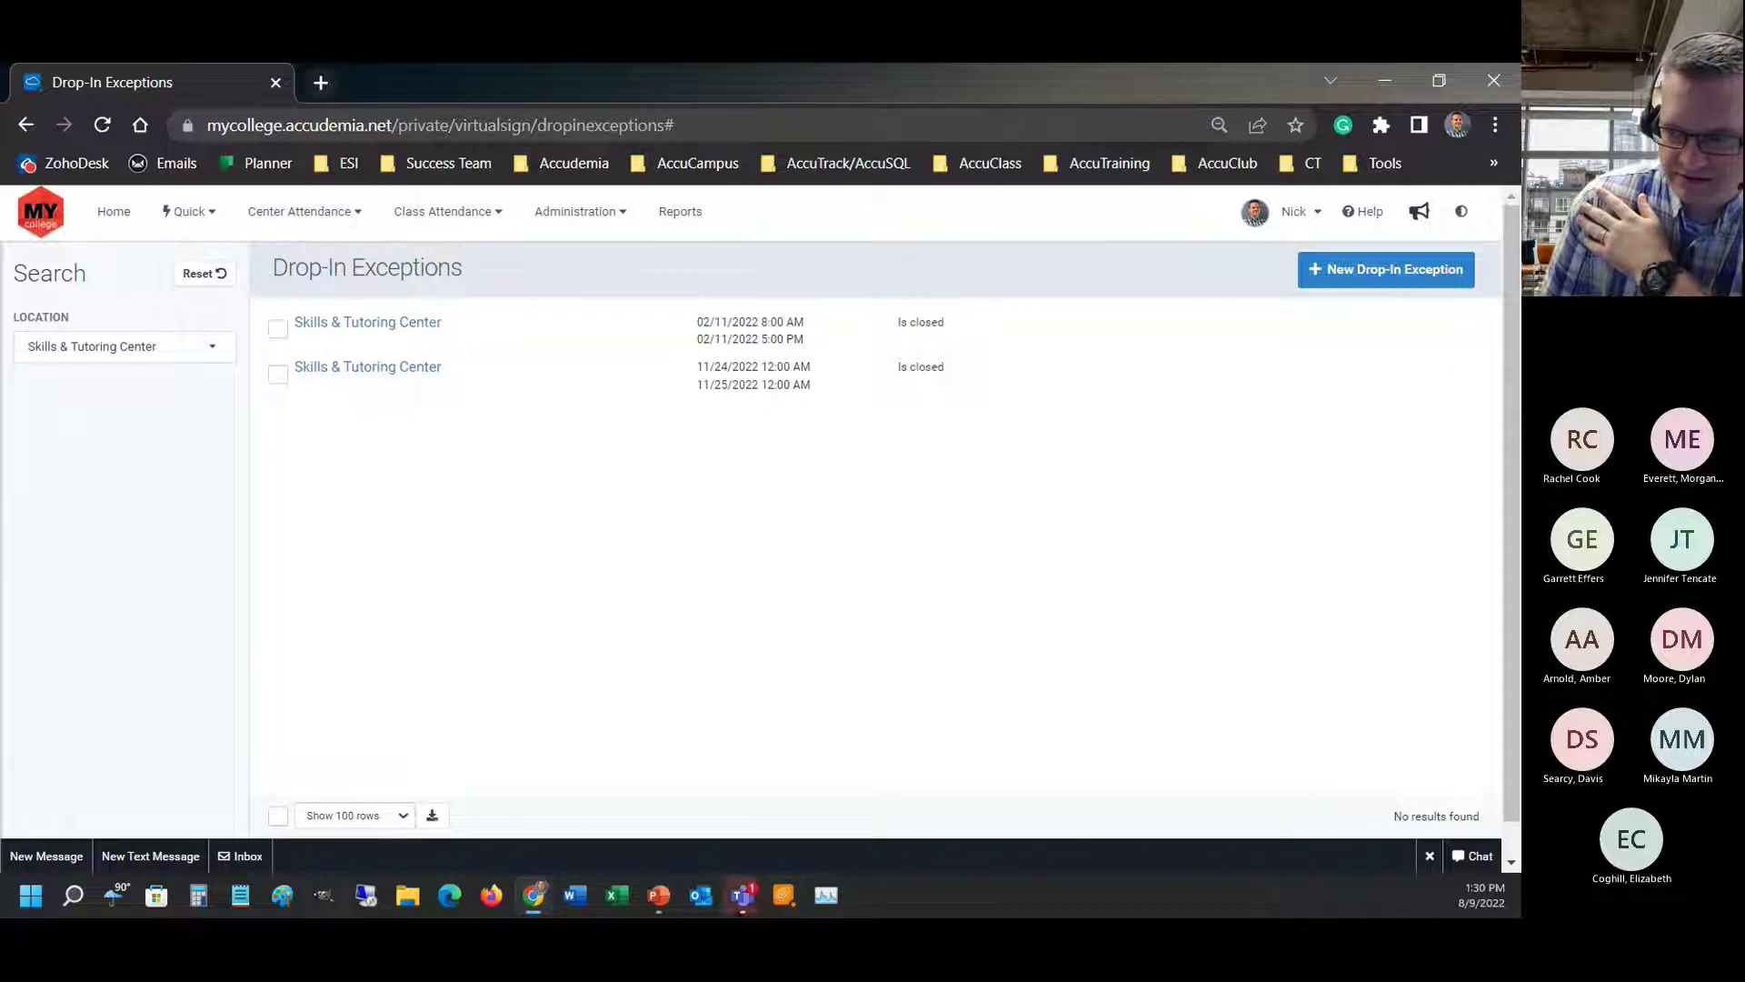
click(659, 896)
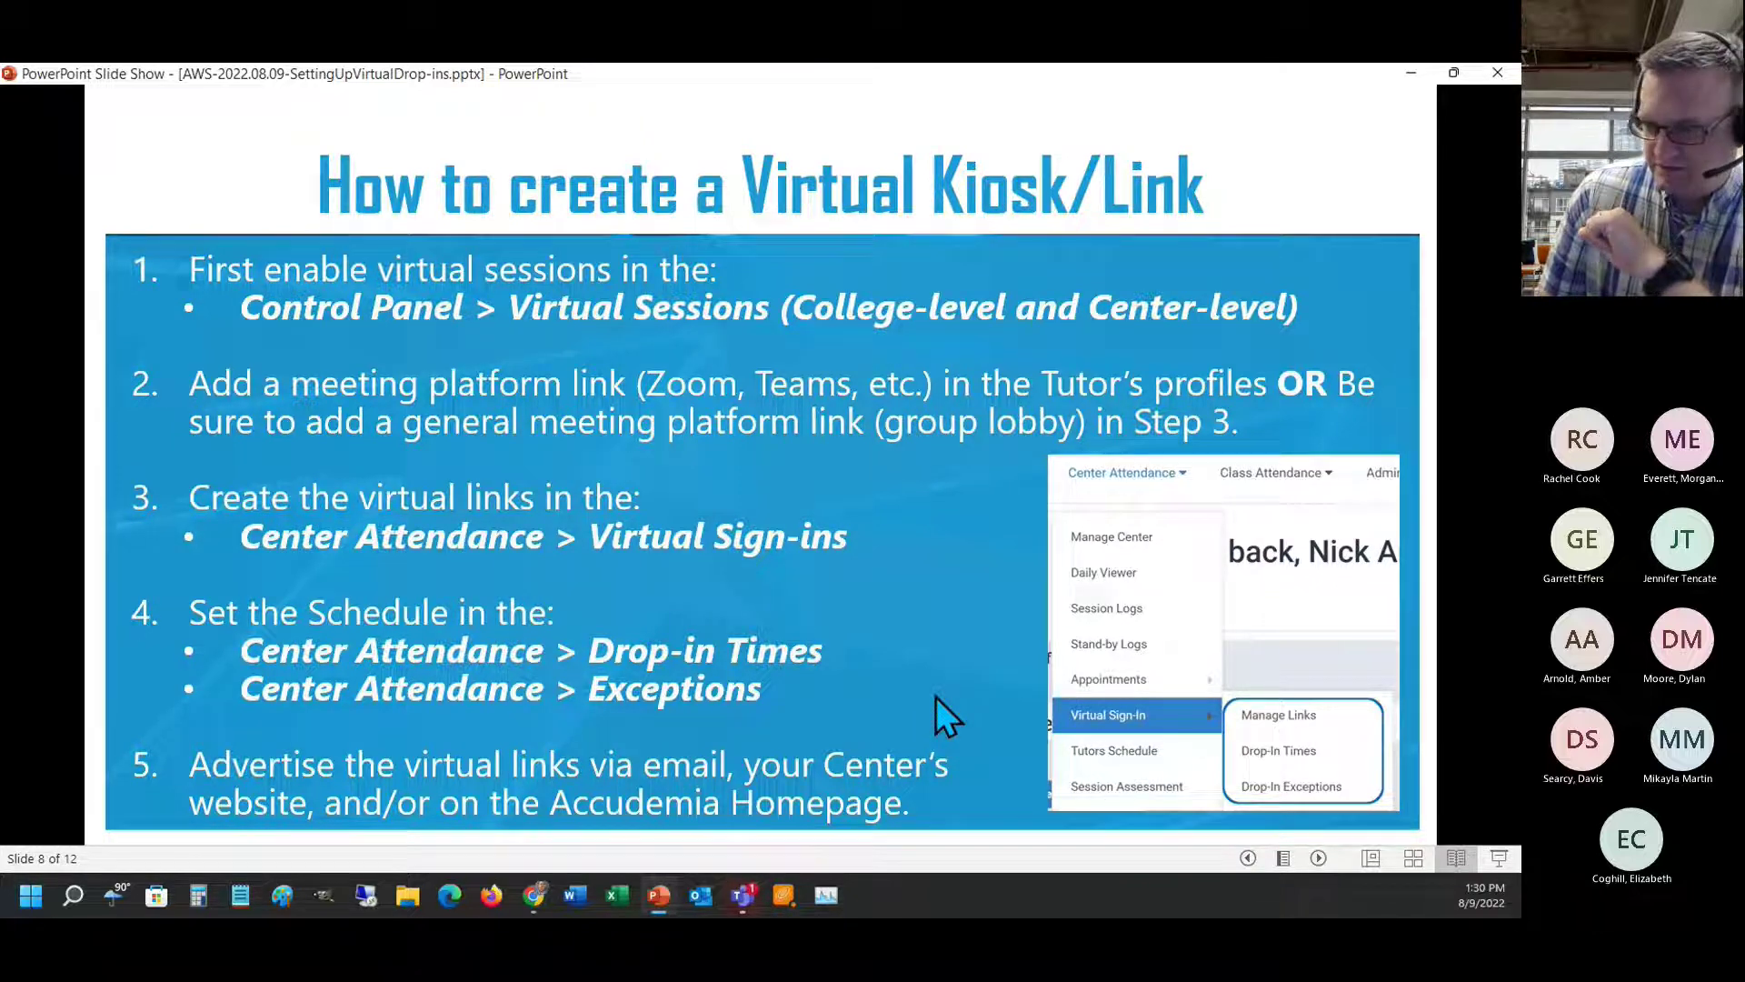
- Advance the slide show to the closing slide that asks for questions on the topic
click(948, 587)
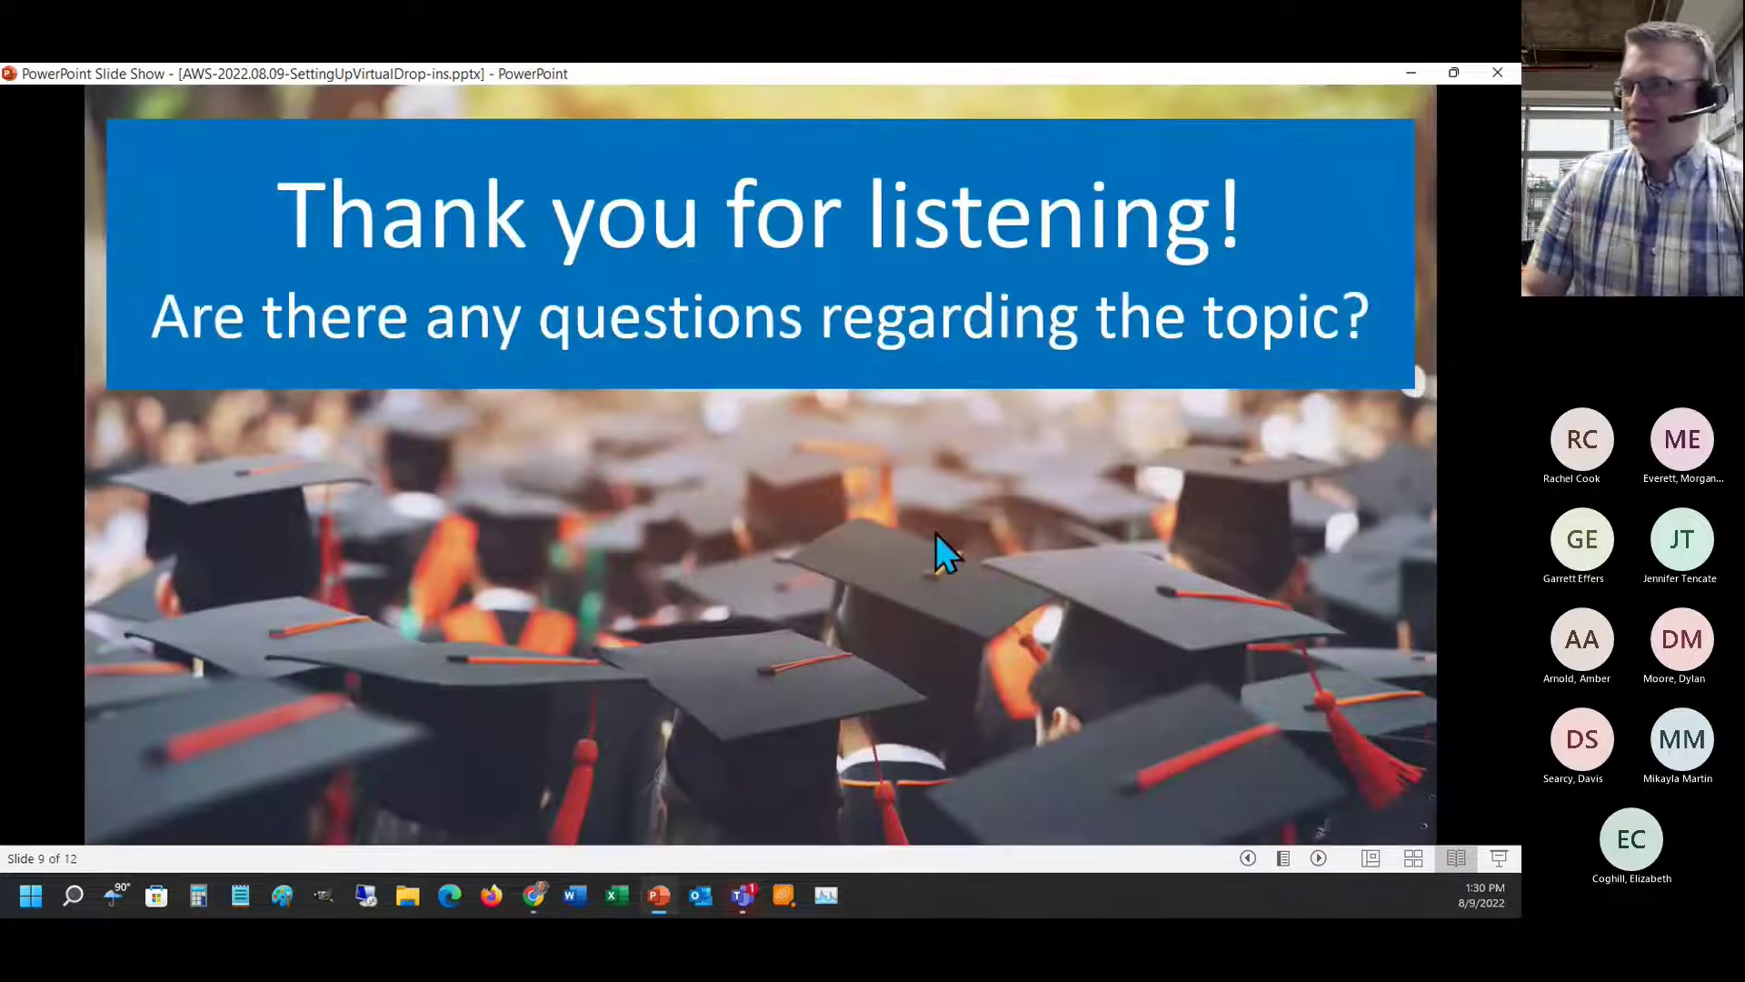
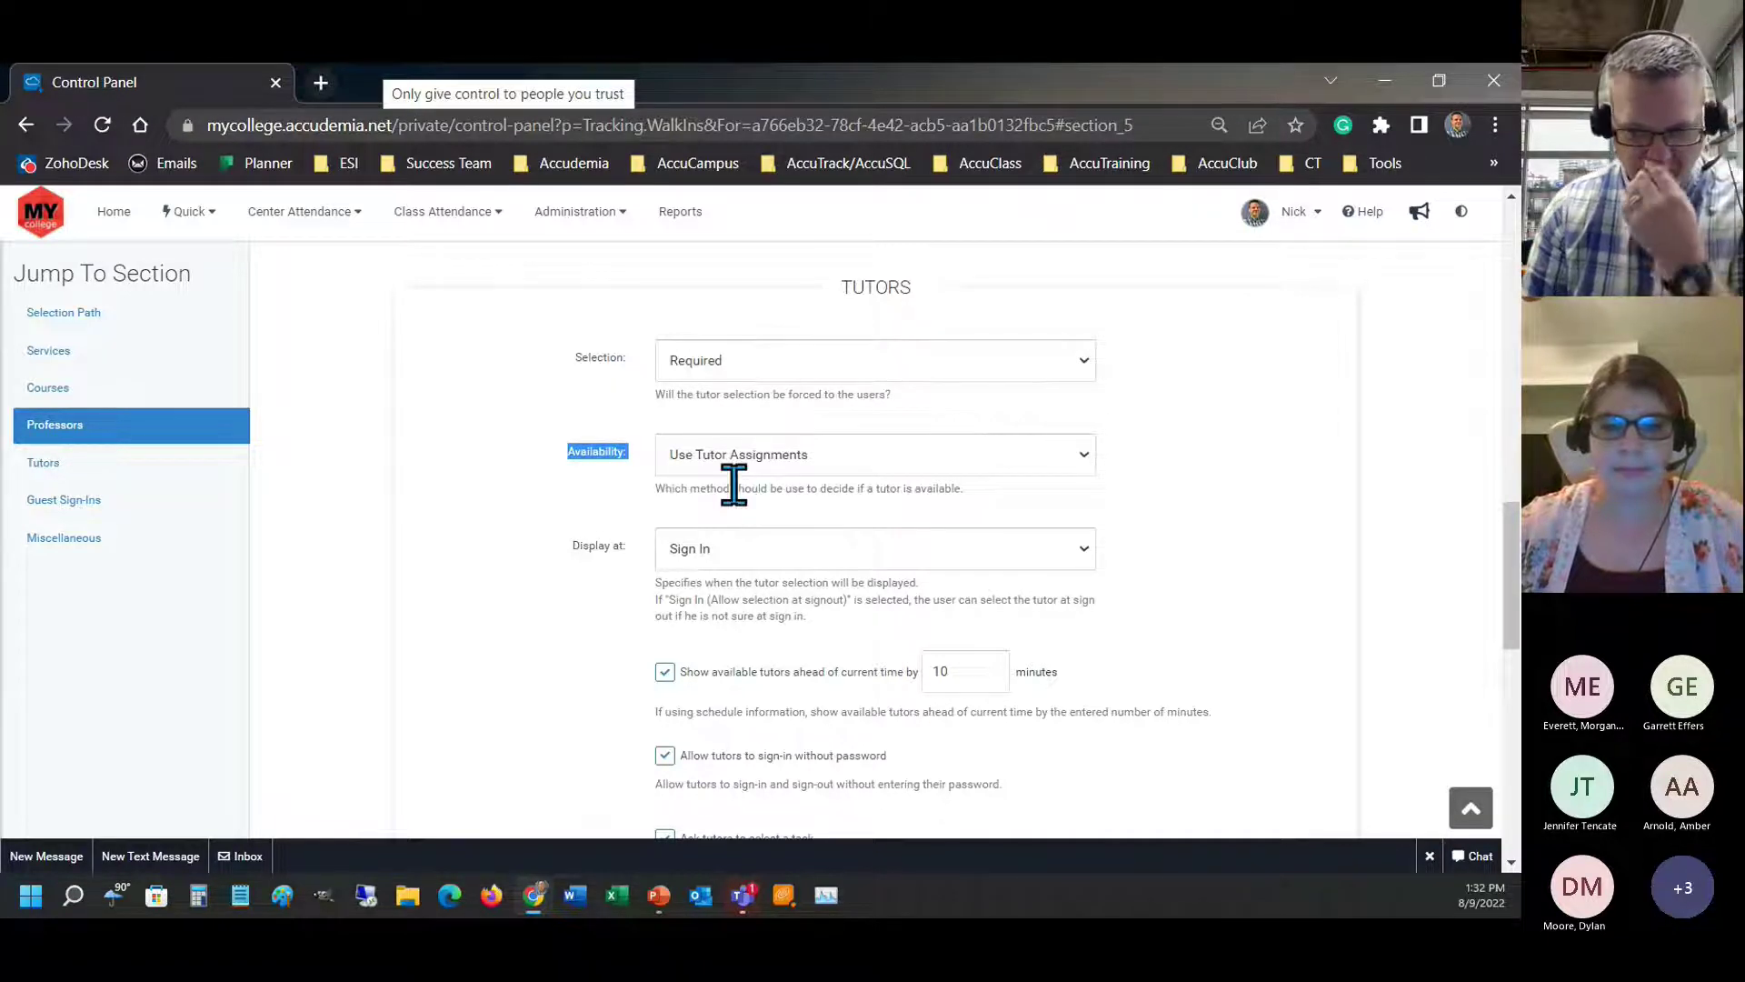
- Try Use Schedule Information as the walk-in tutor availability for the Skills & Tutoring Center, and leave the settings without saving
double_click(871, 285)
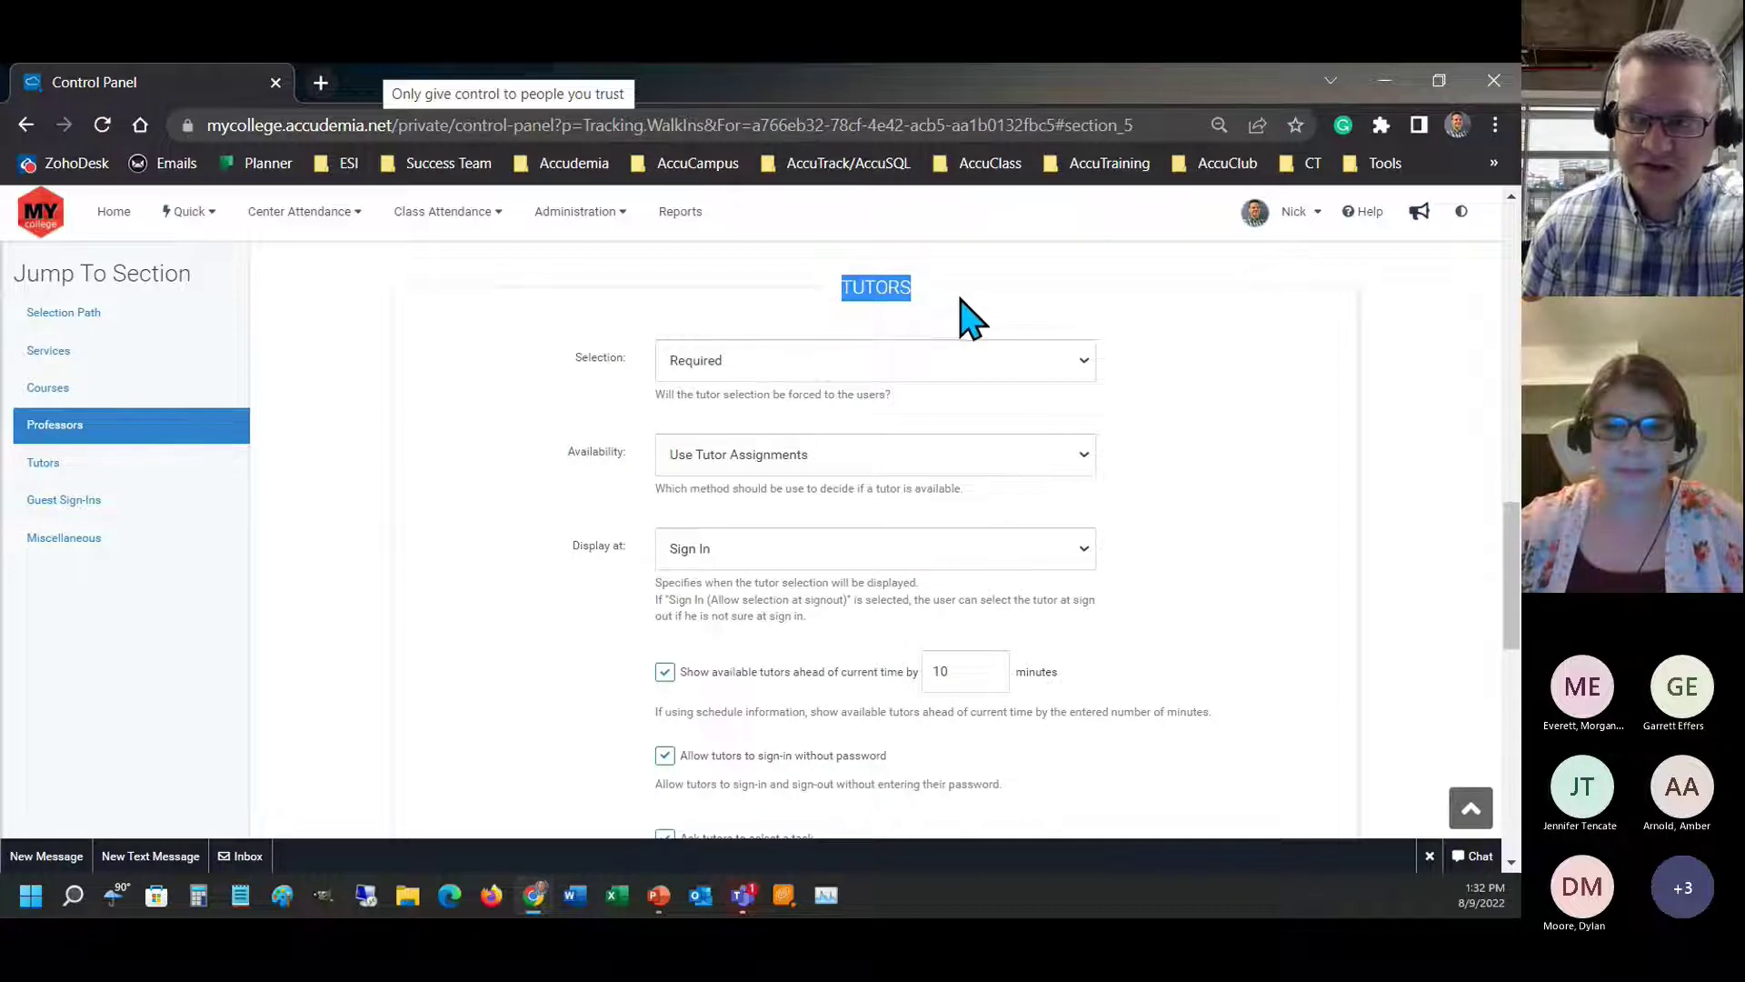
triple_click(569, 454)
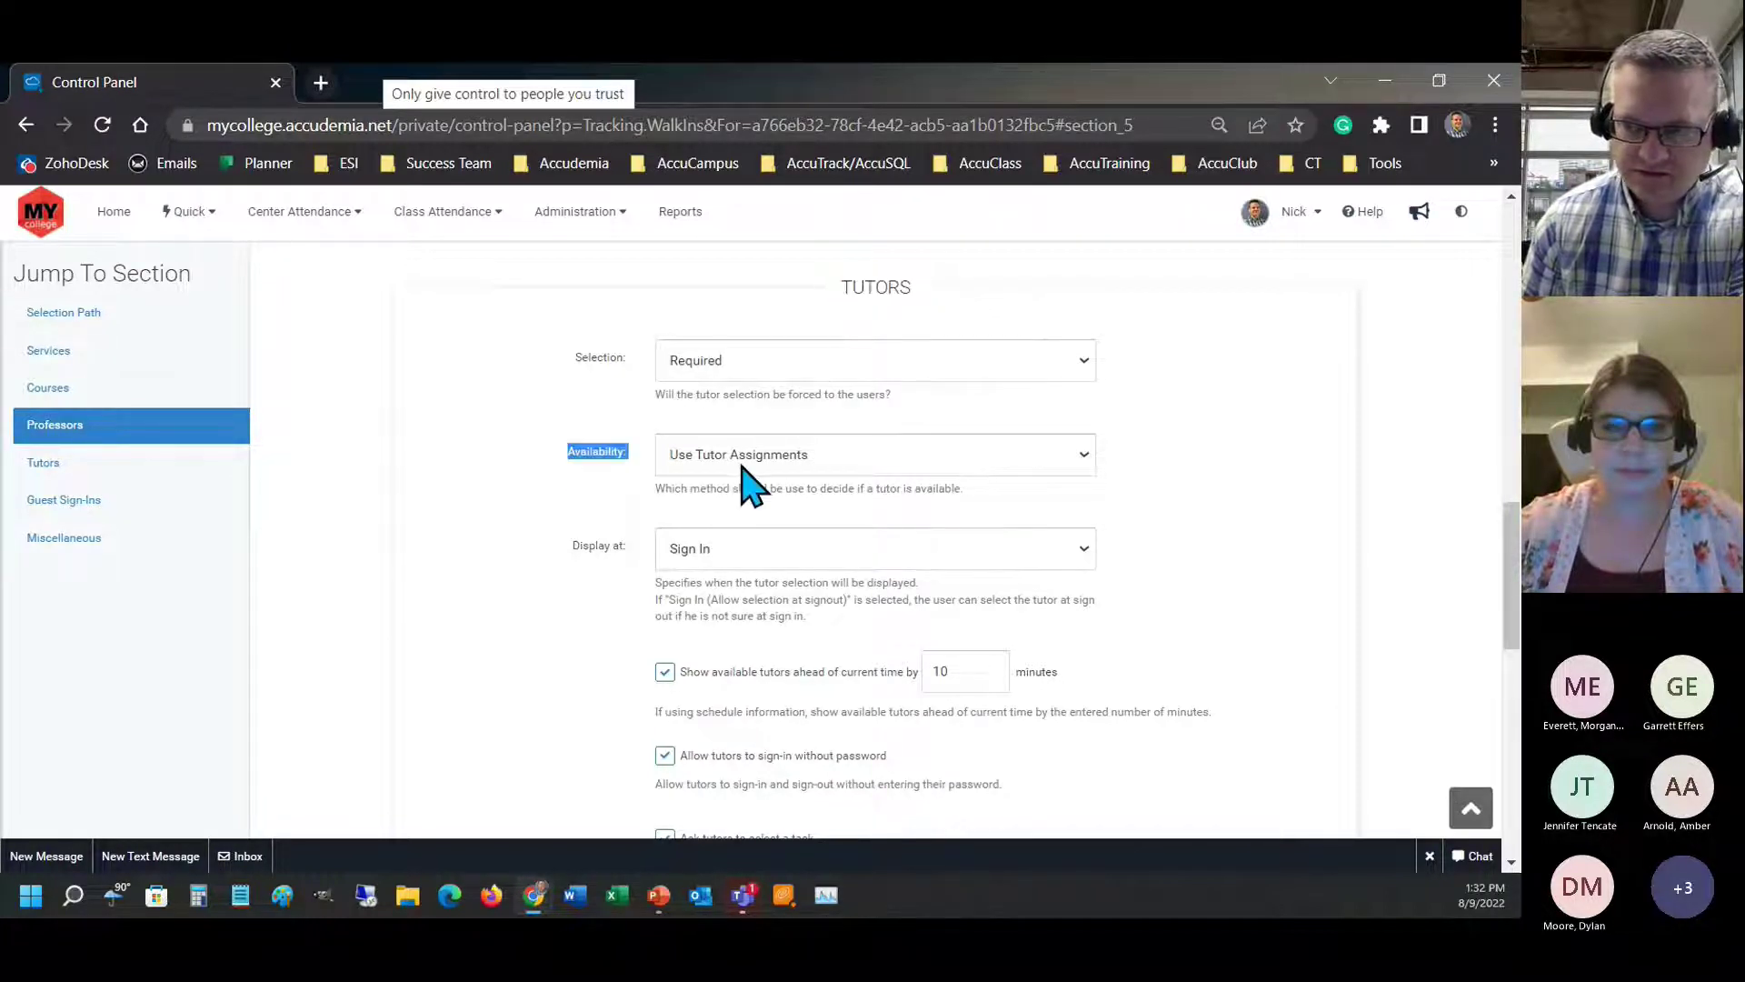
click(741, 460)
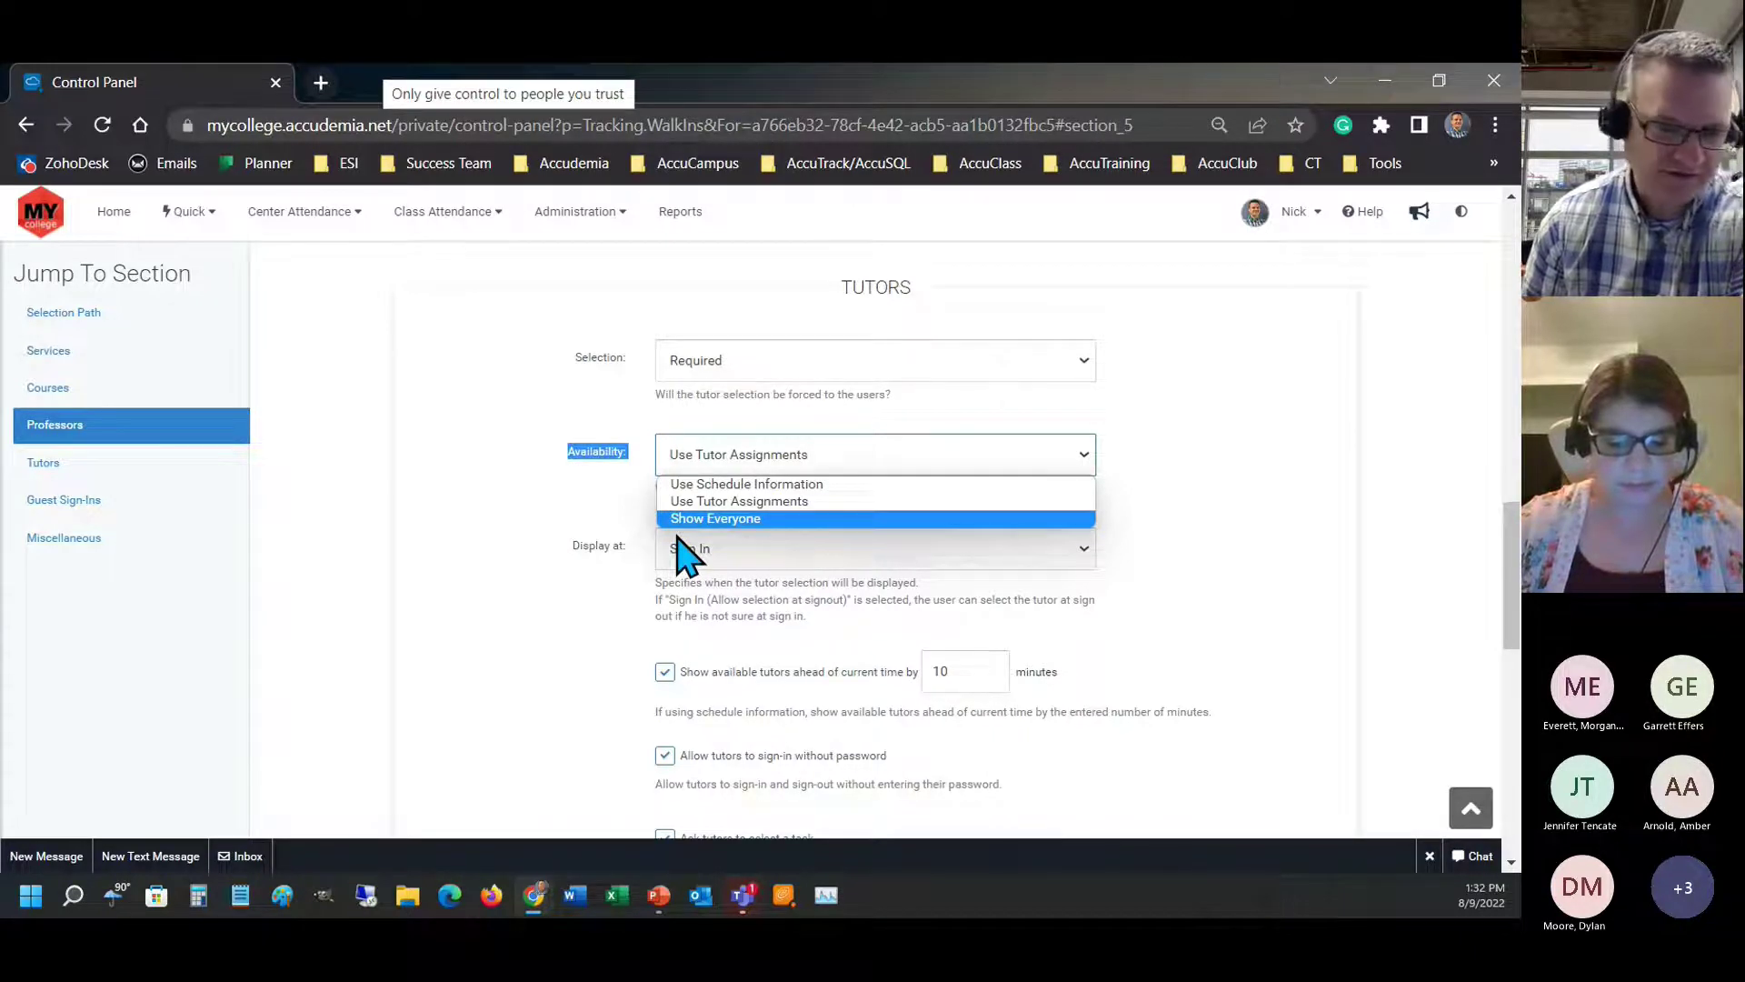
click(738, 484)
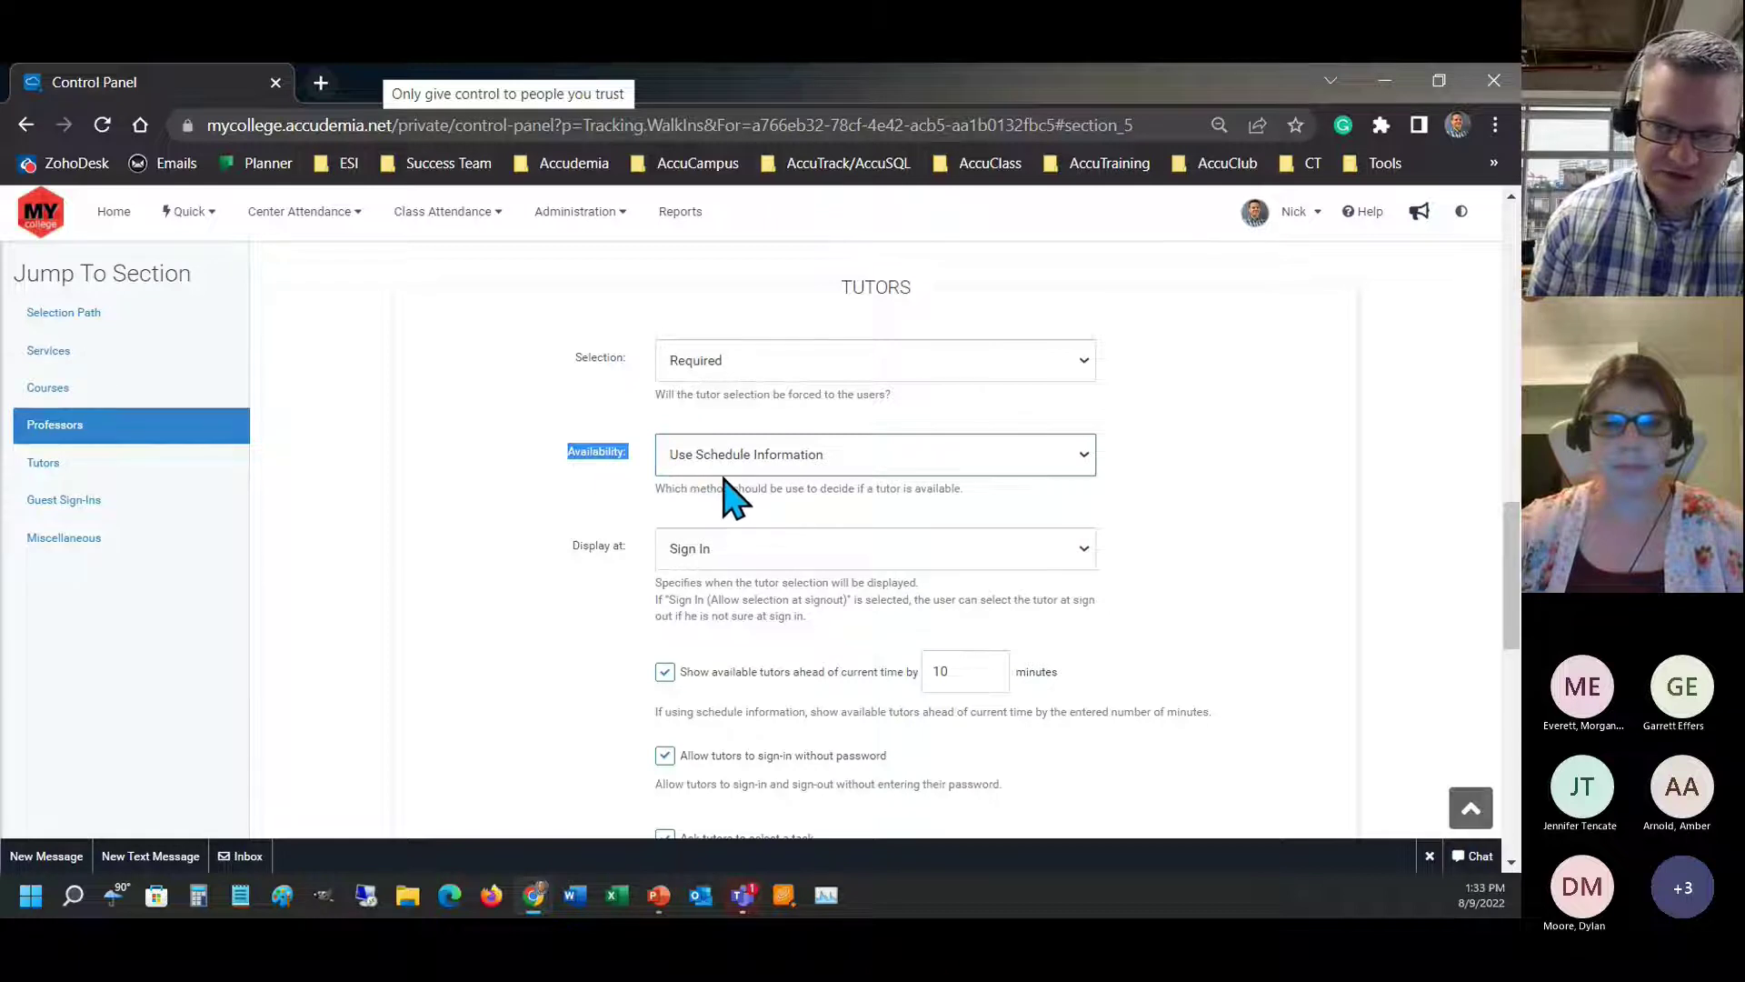
click(609, 457)
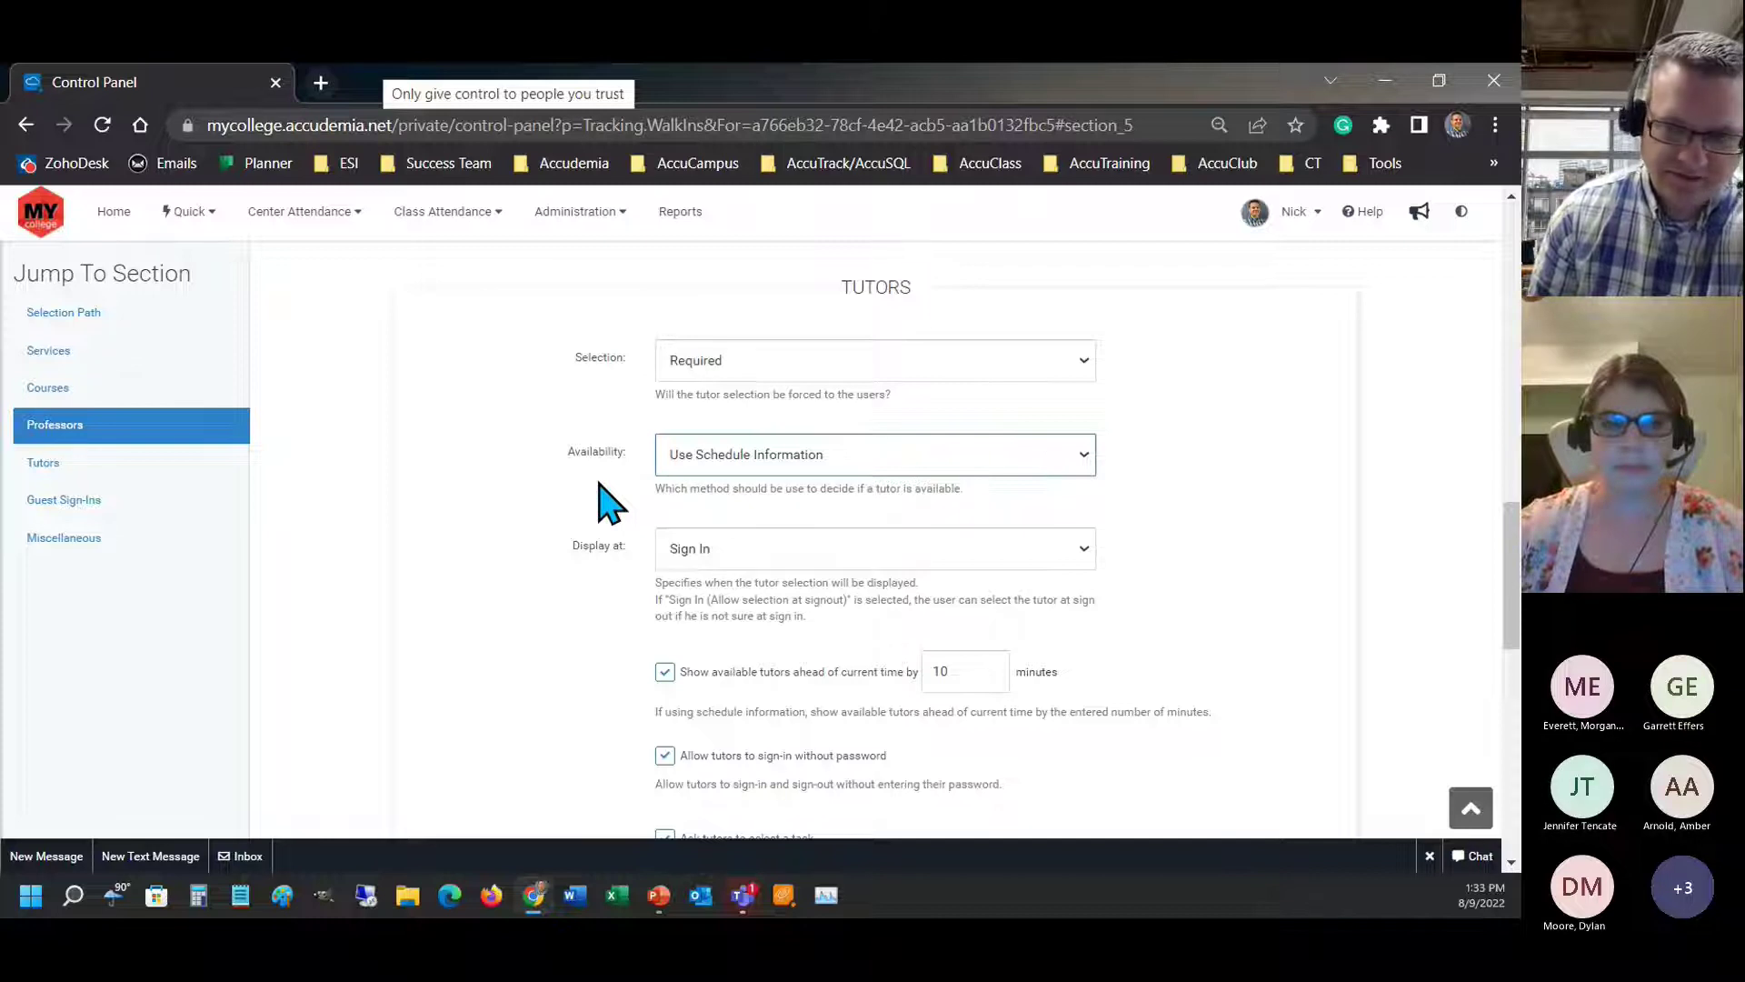
scroll(639, 514, up, 3)
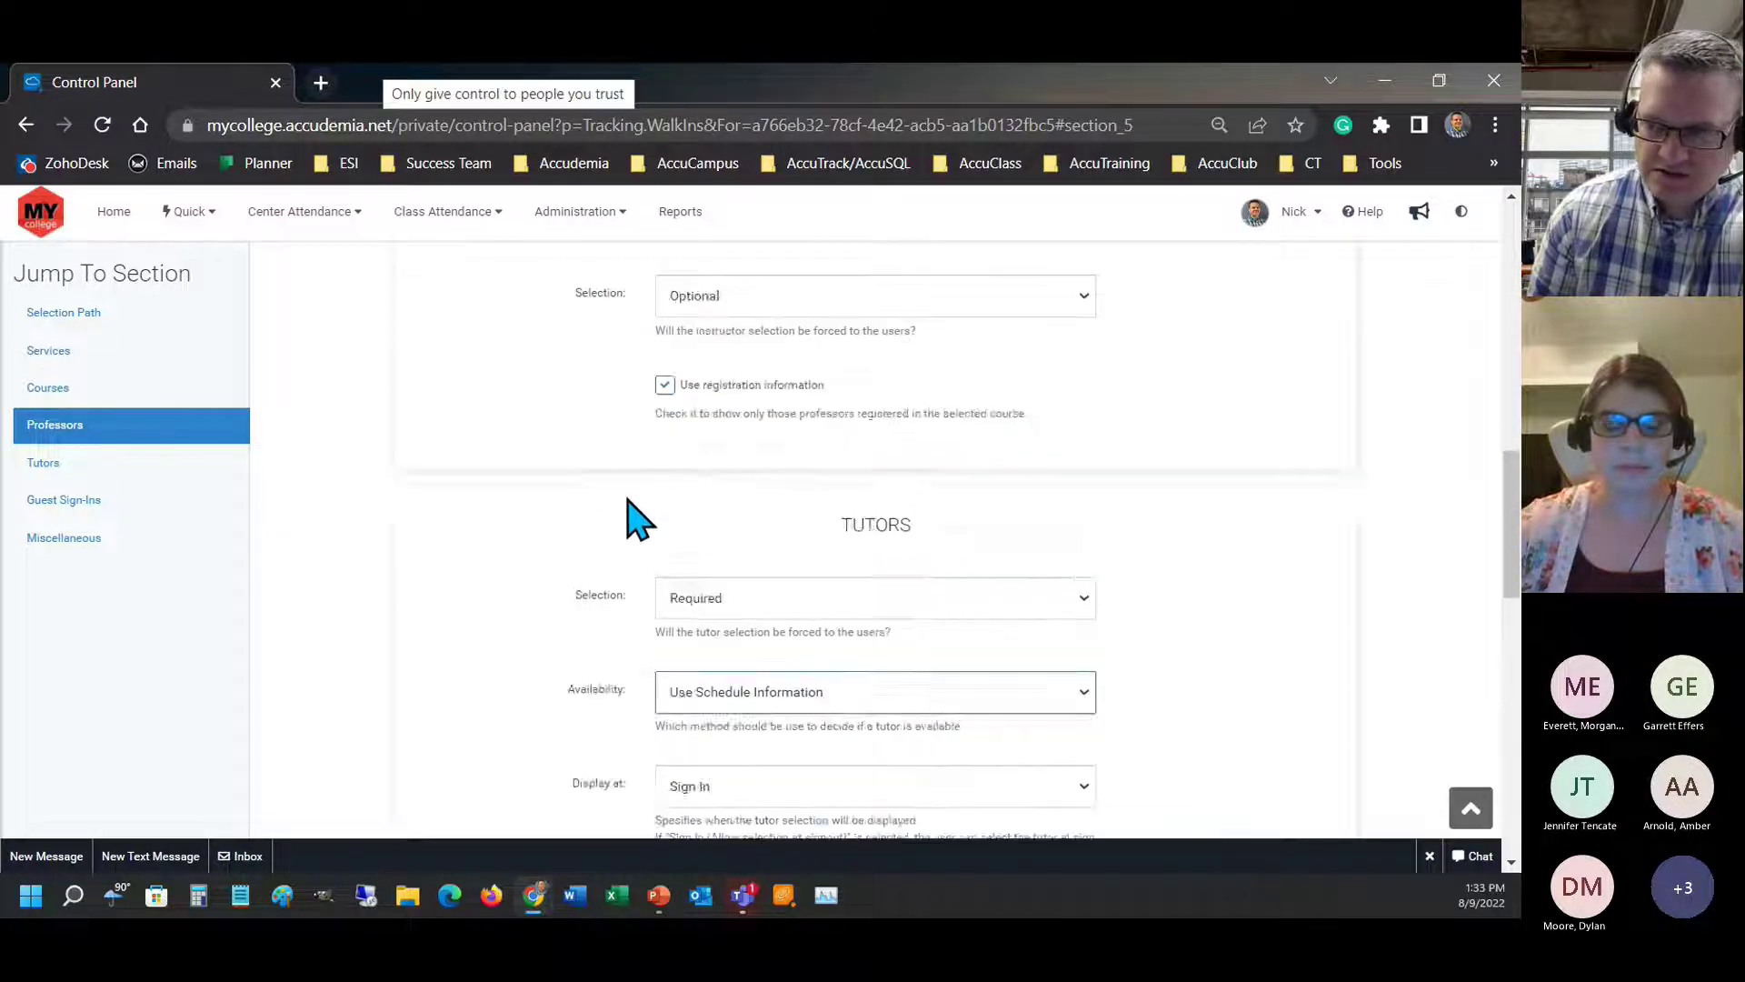
scroll(639, 518, up, 10)
click(1443, 283)
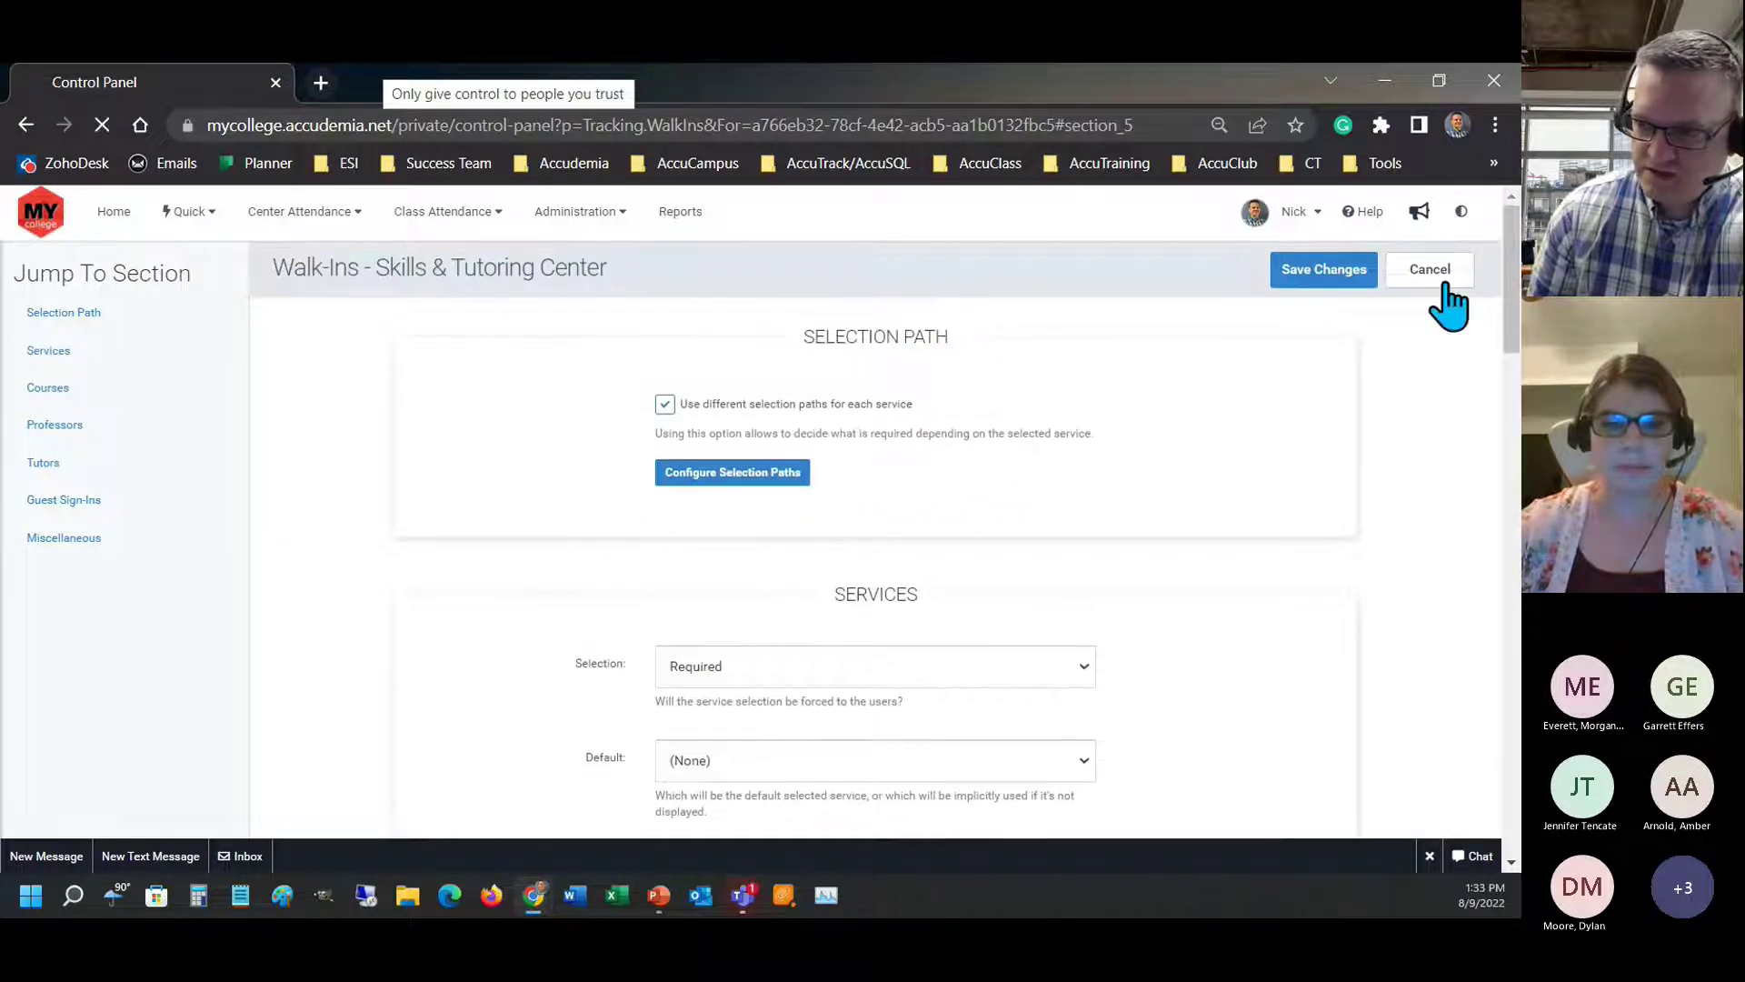
- Open the General tracking settings with the scope set to Skills & Tutoring Center
click(421, 450)
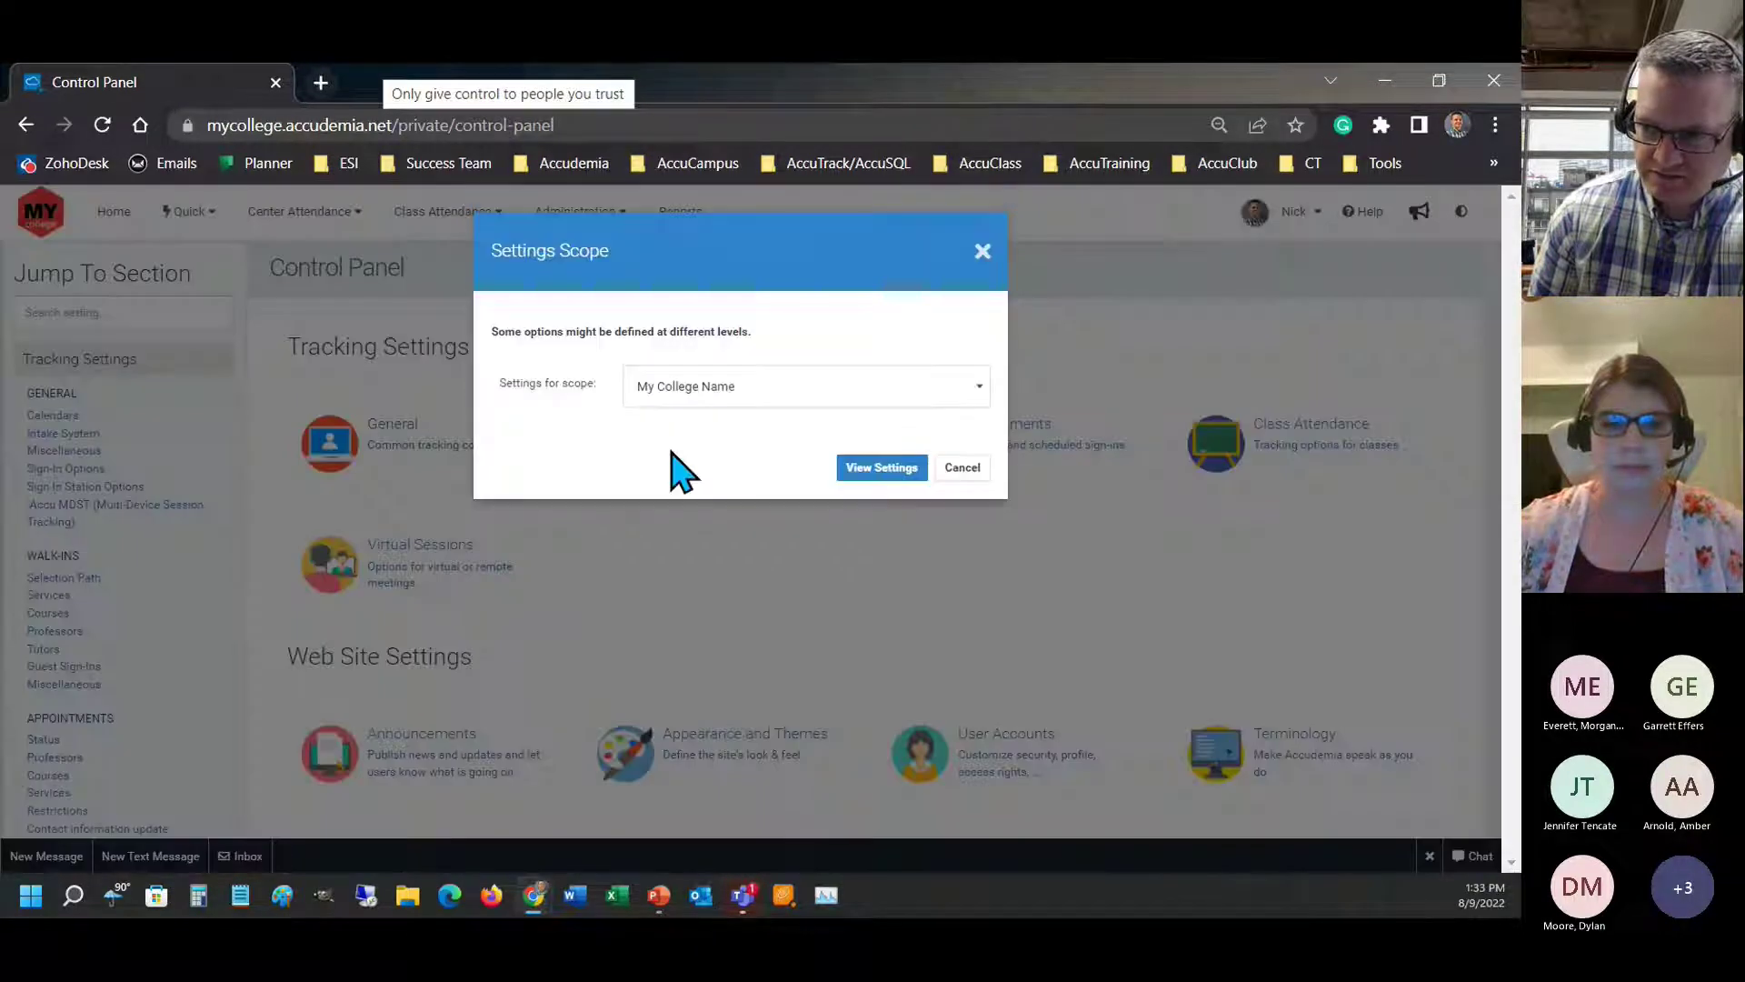
click(746, 392)
scroll(741, 582, down, 3)
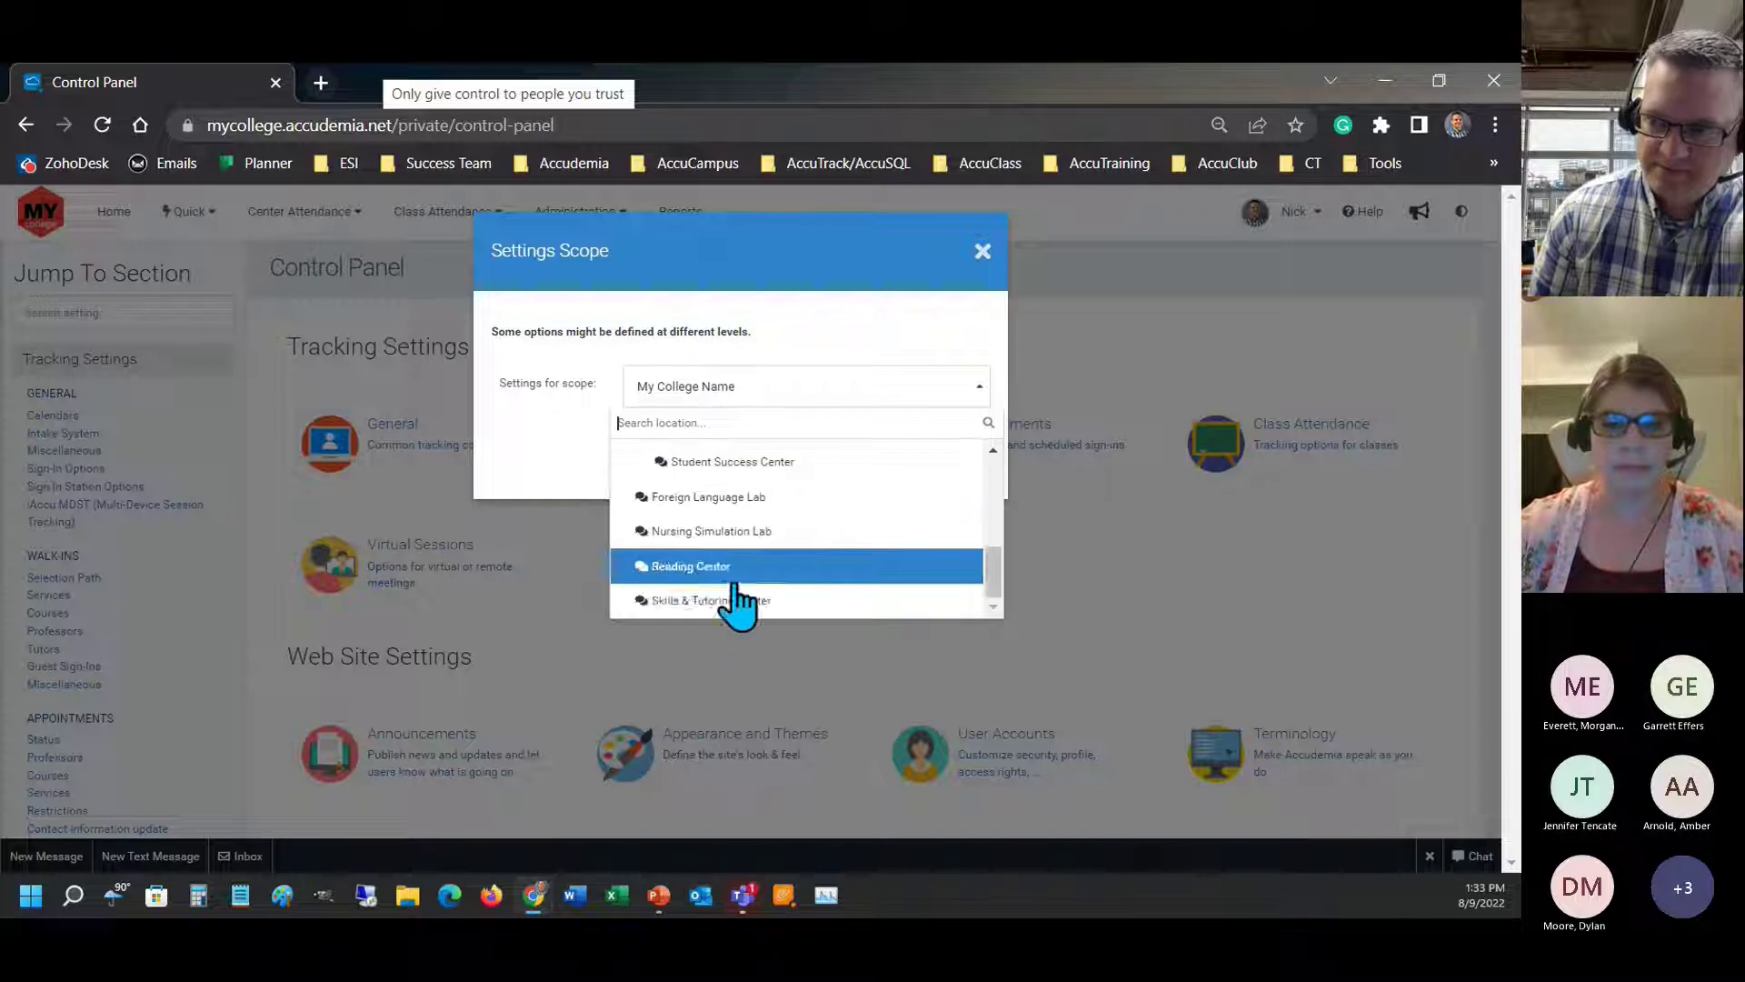
click(723, 600)
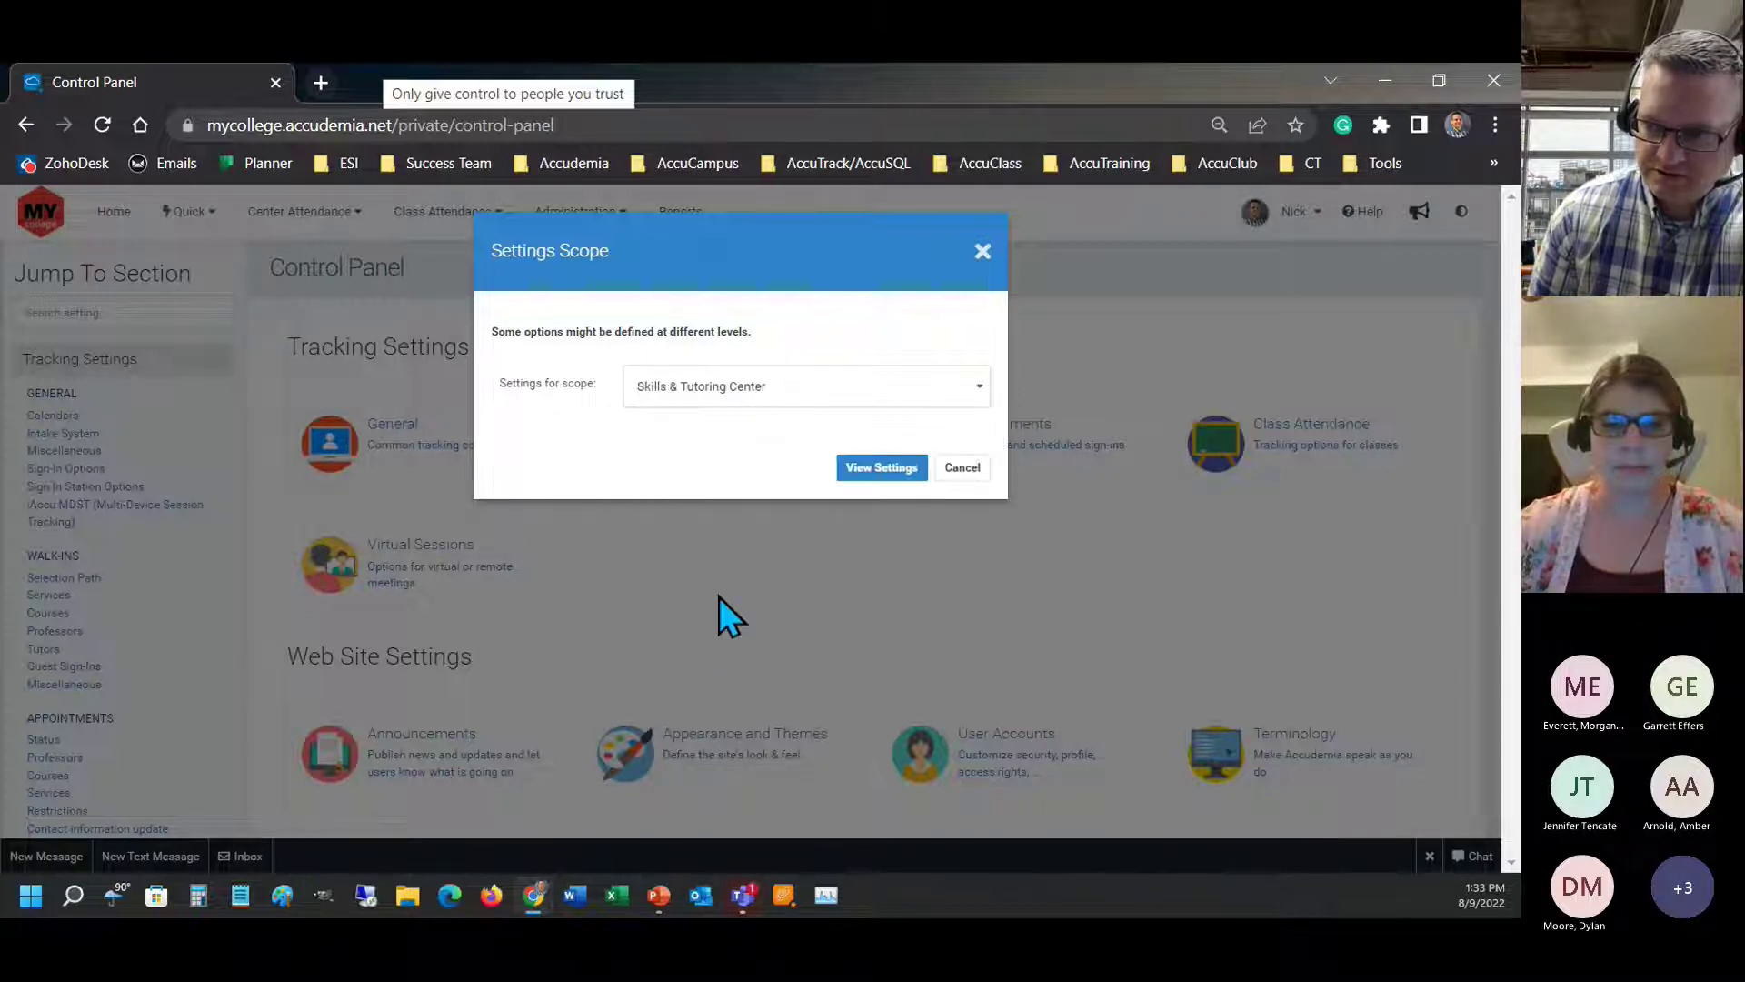
click(882, 472)
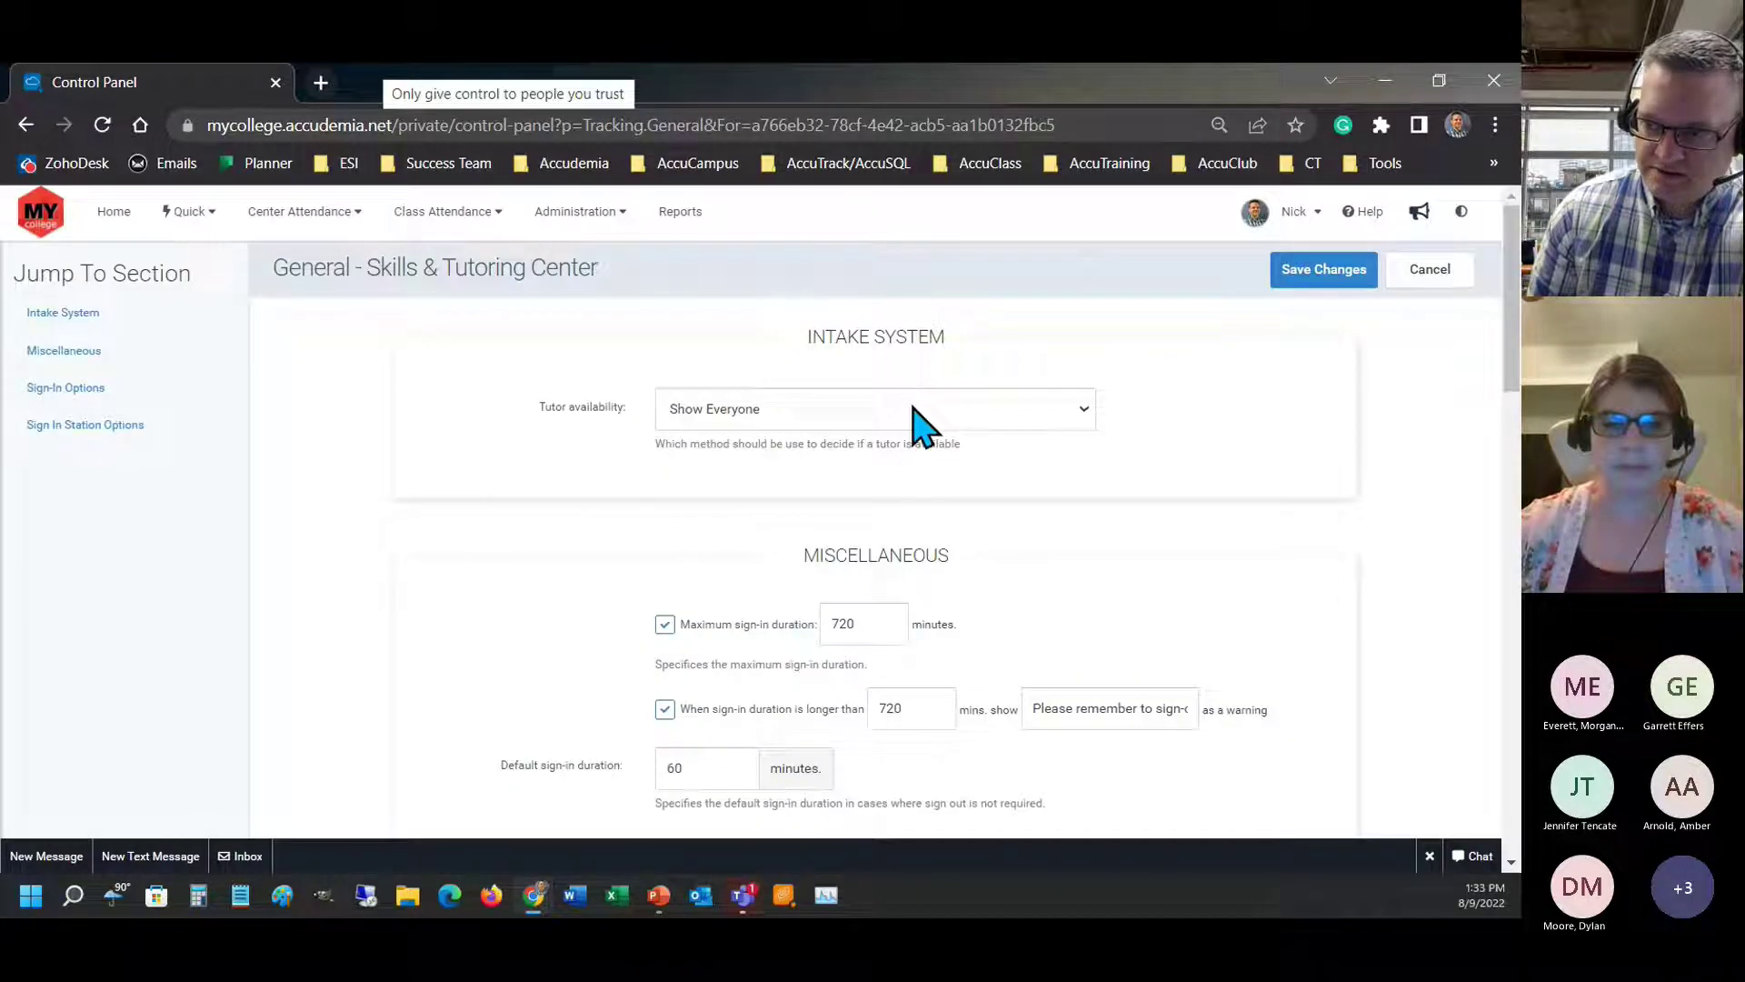
- Examine the Intake System's tutor availability options and the staff sign-in to location prompt
drag(542, 408, 649, 410)
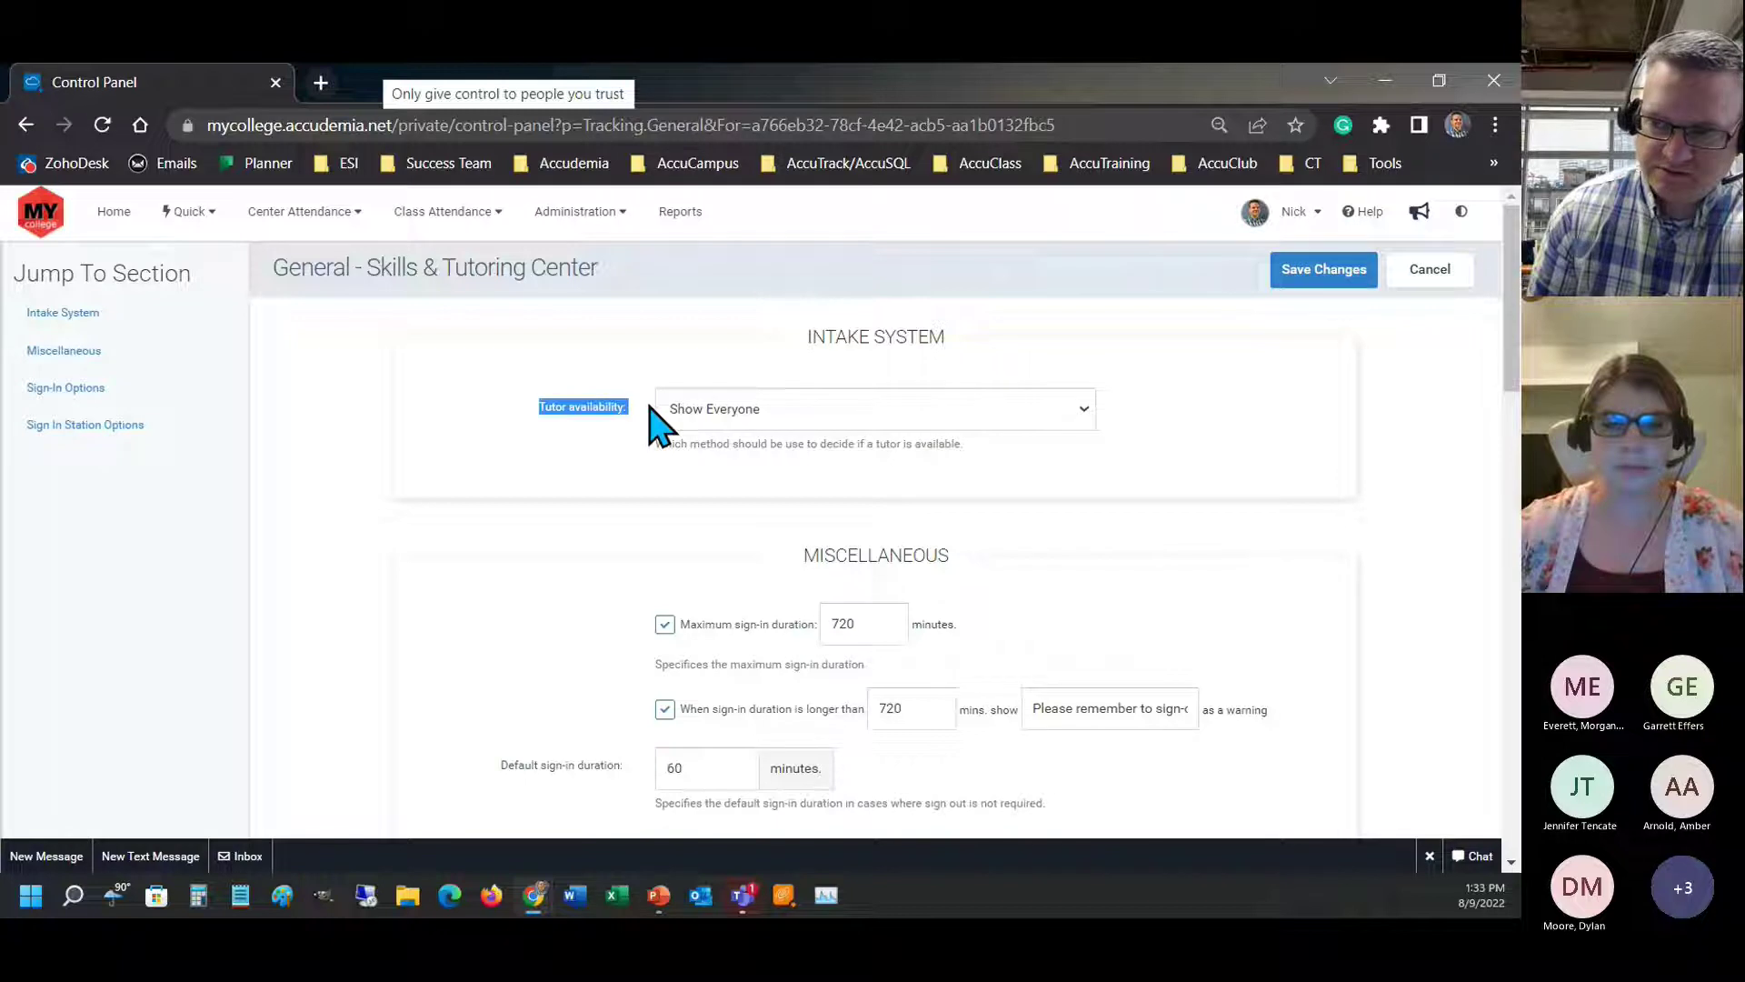
click(734, 410)
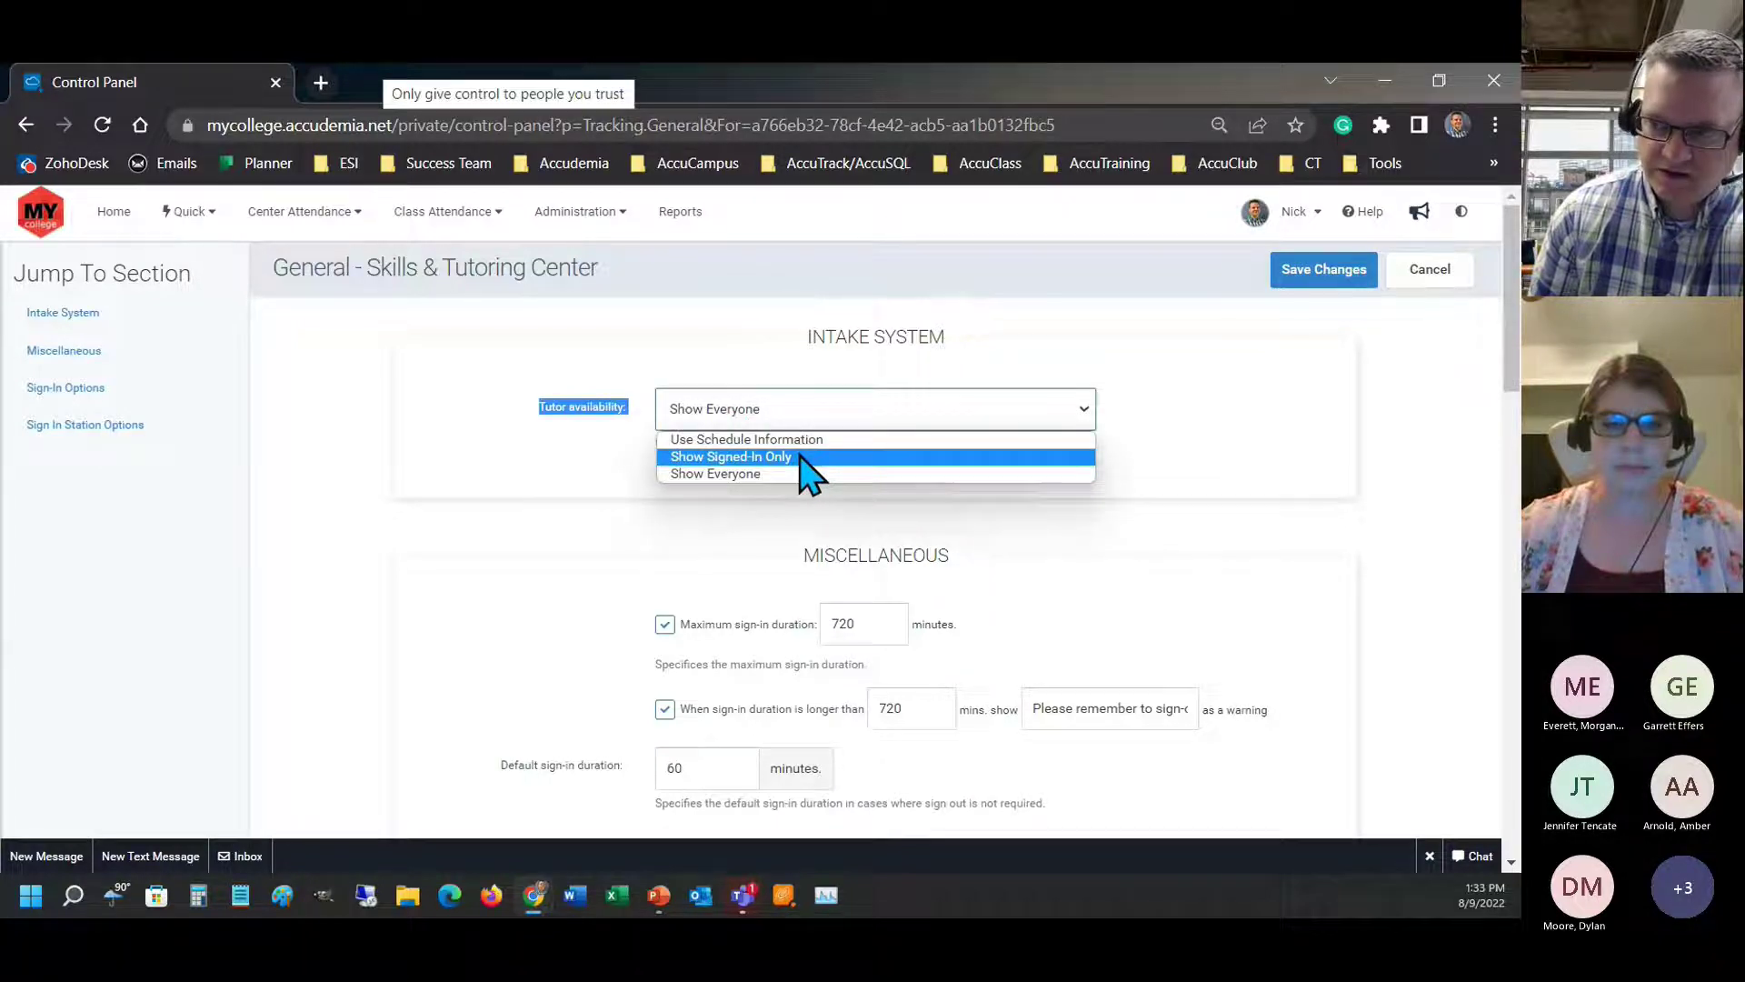
drag(800, 338, 965, 345)
click(805, 414)
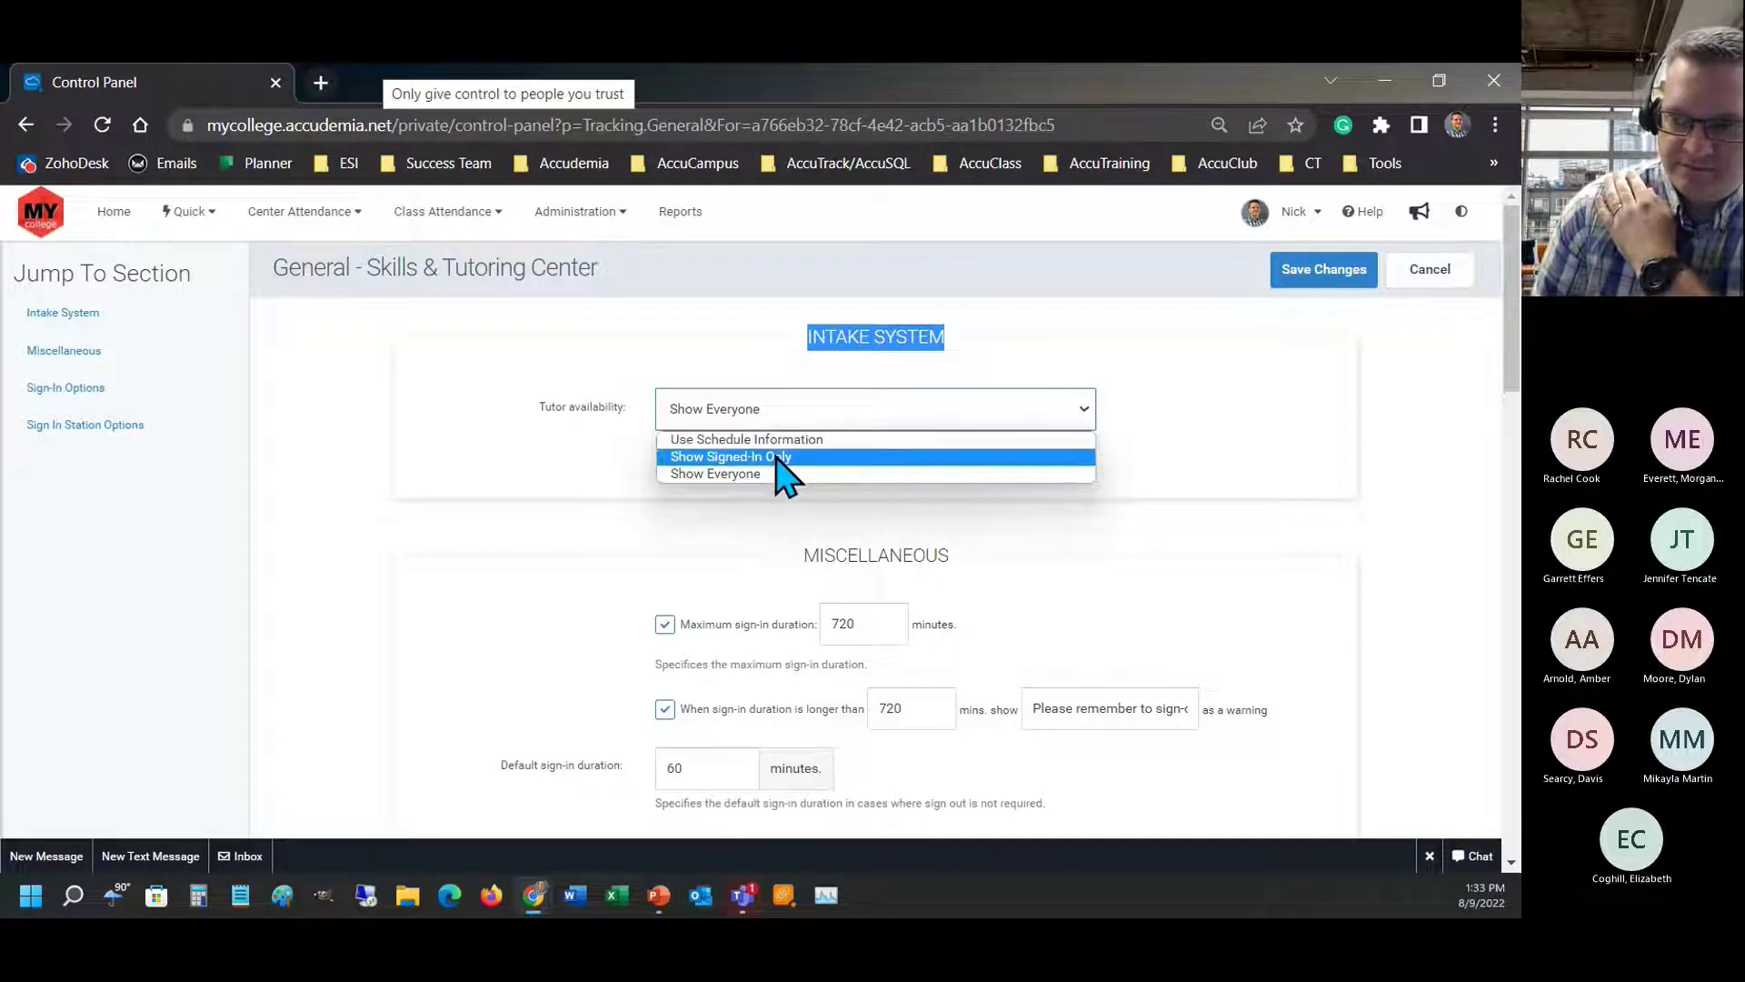
click(579, 463)
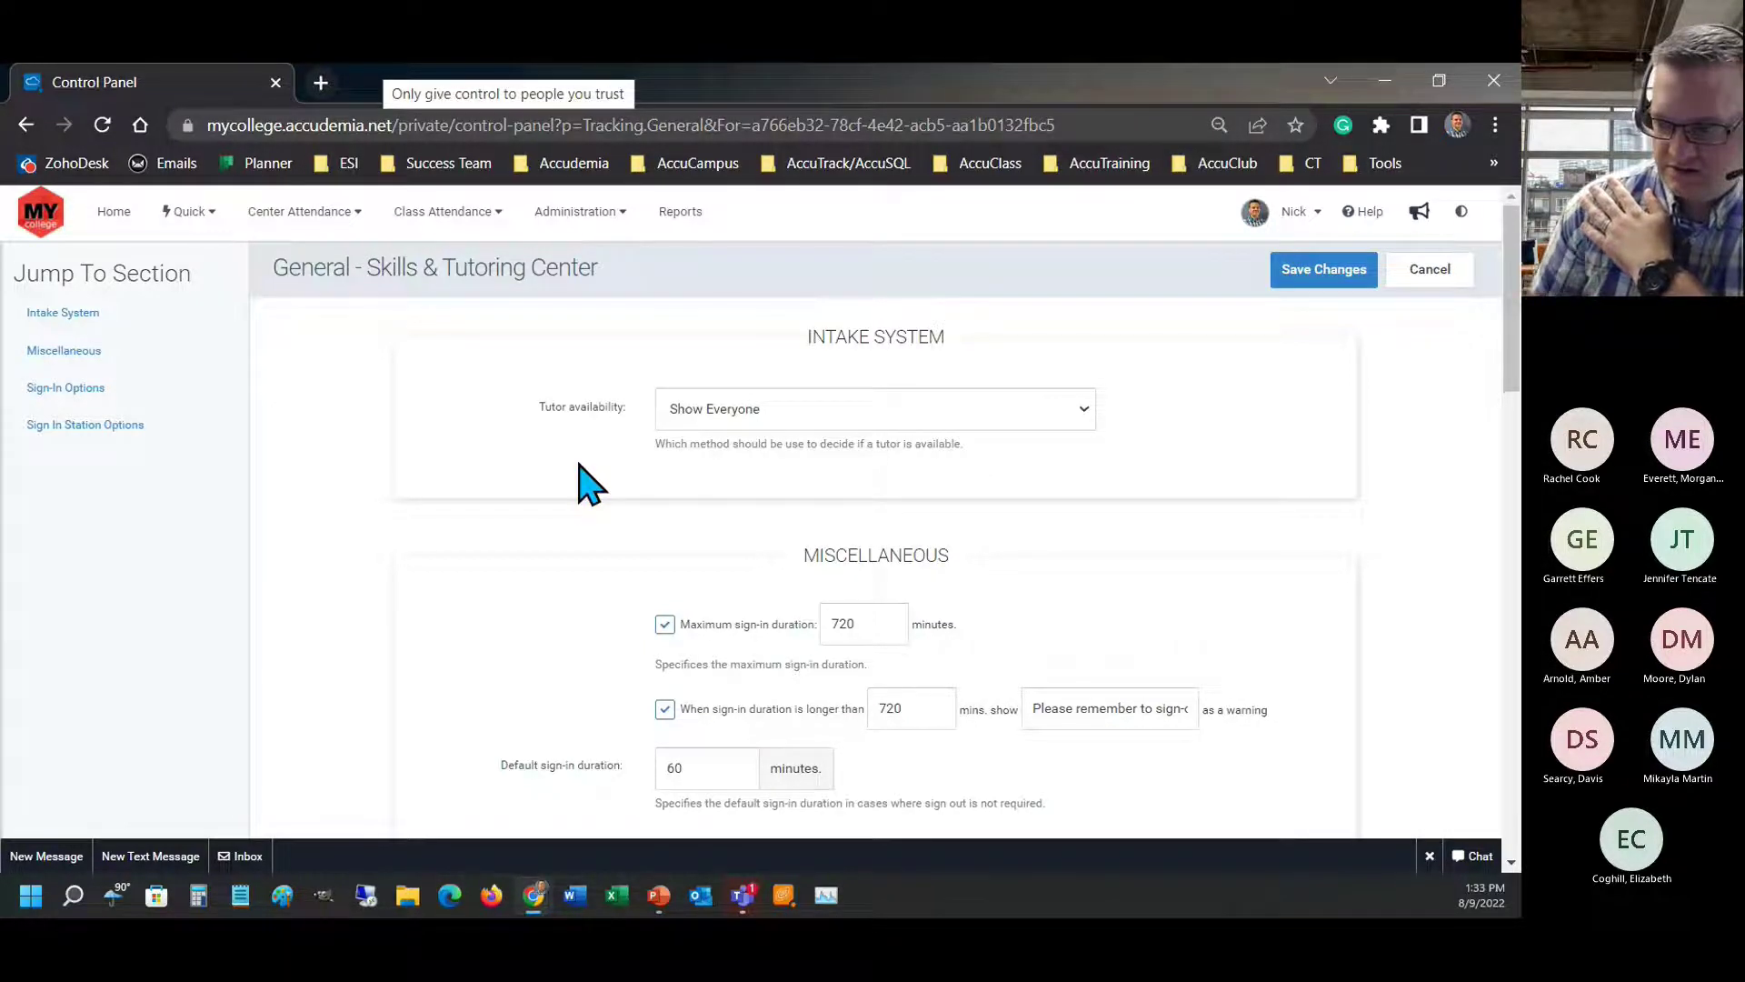
click(678, 416)
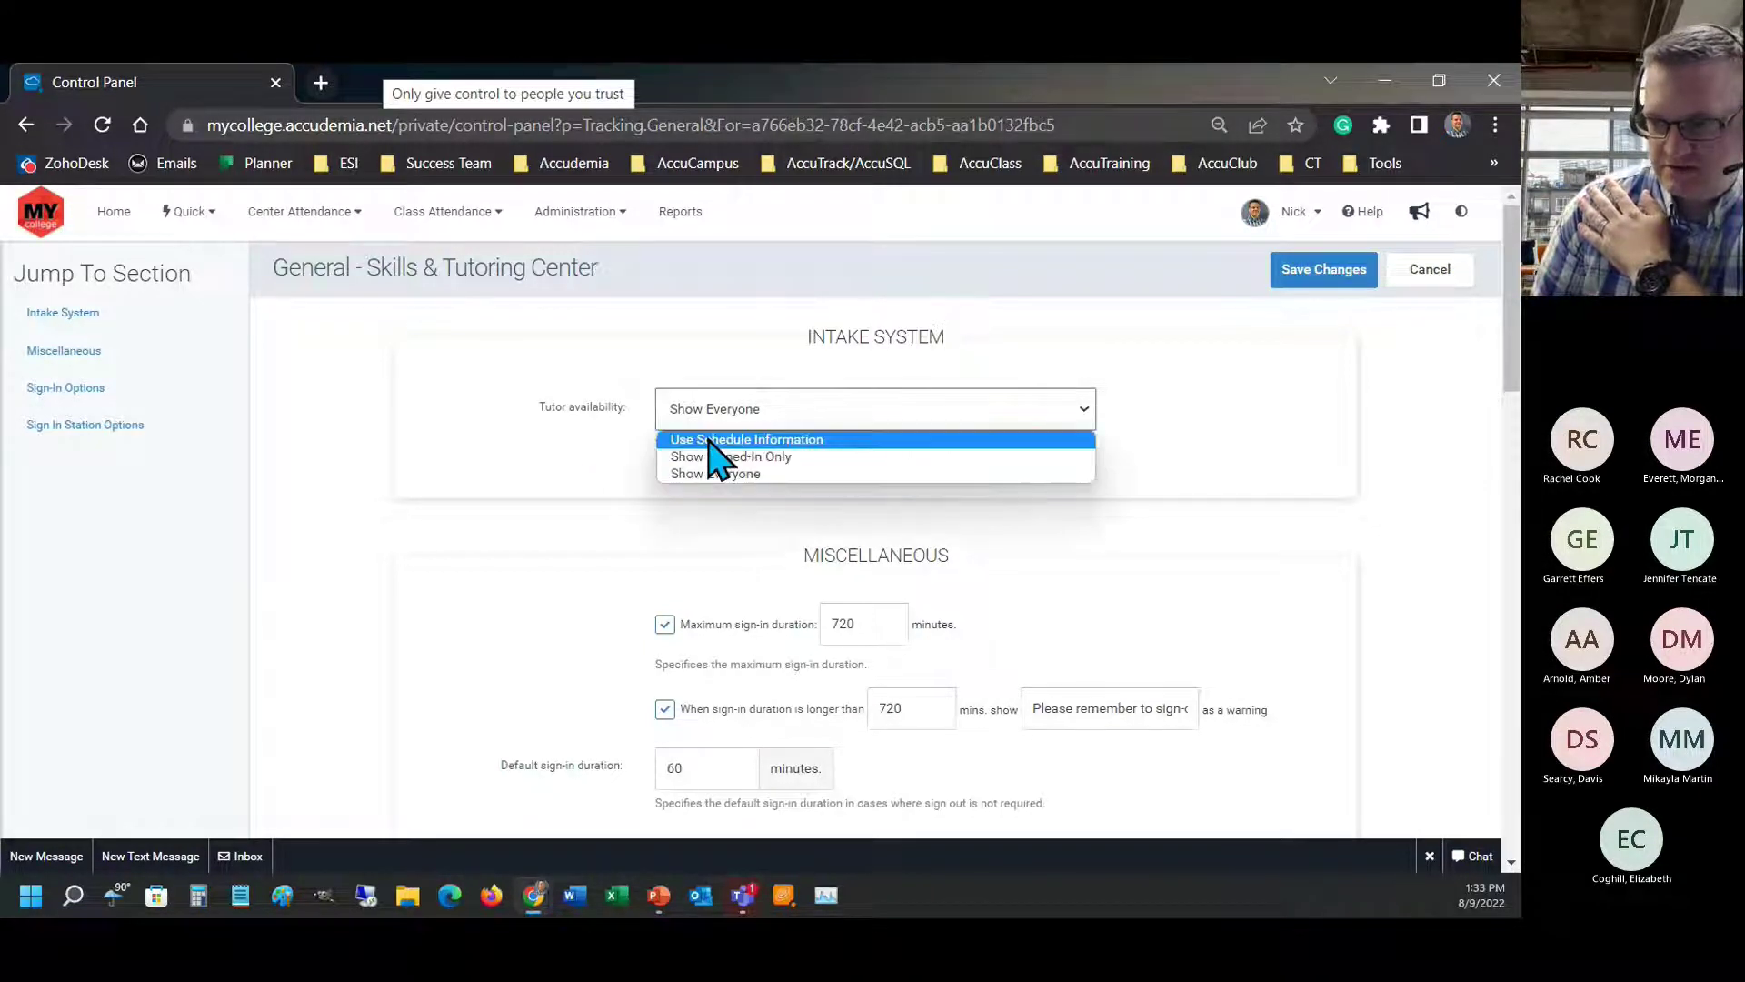
click(513, 480)
drag(811, 338, 997, 358)
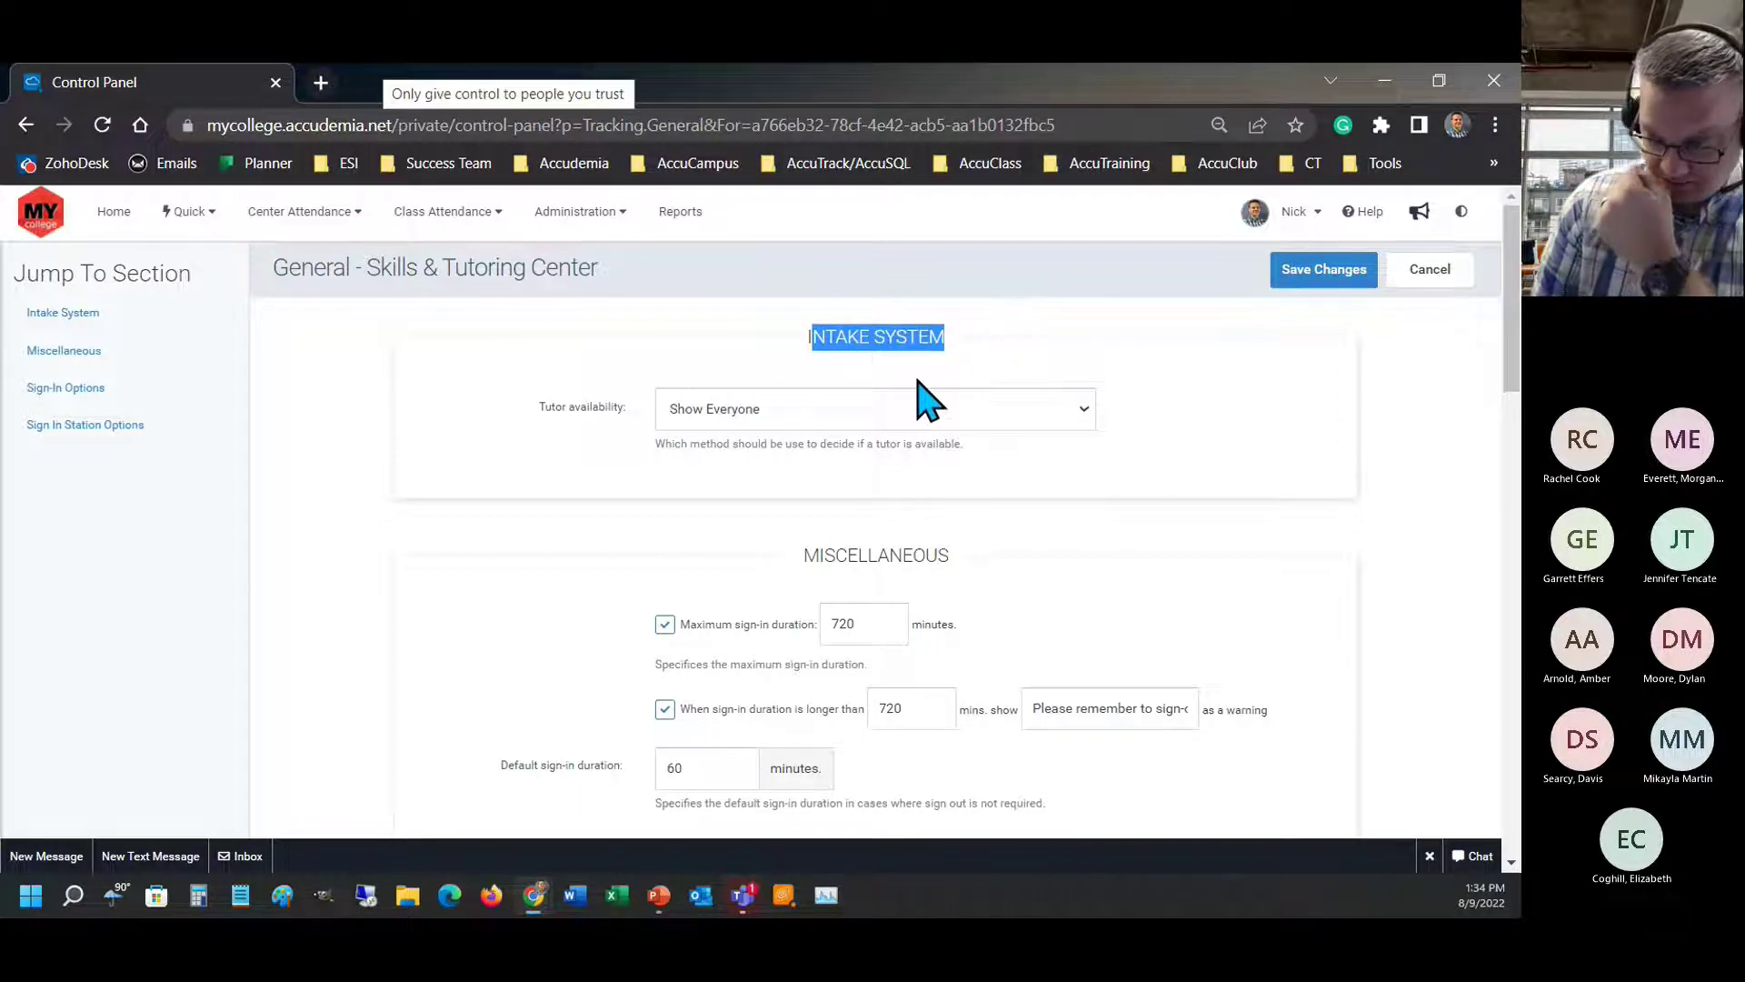
click(777, 414)
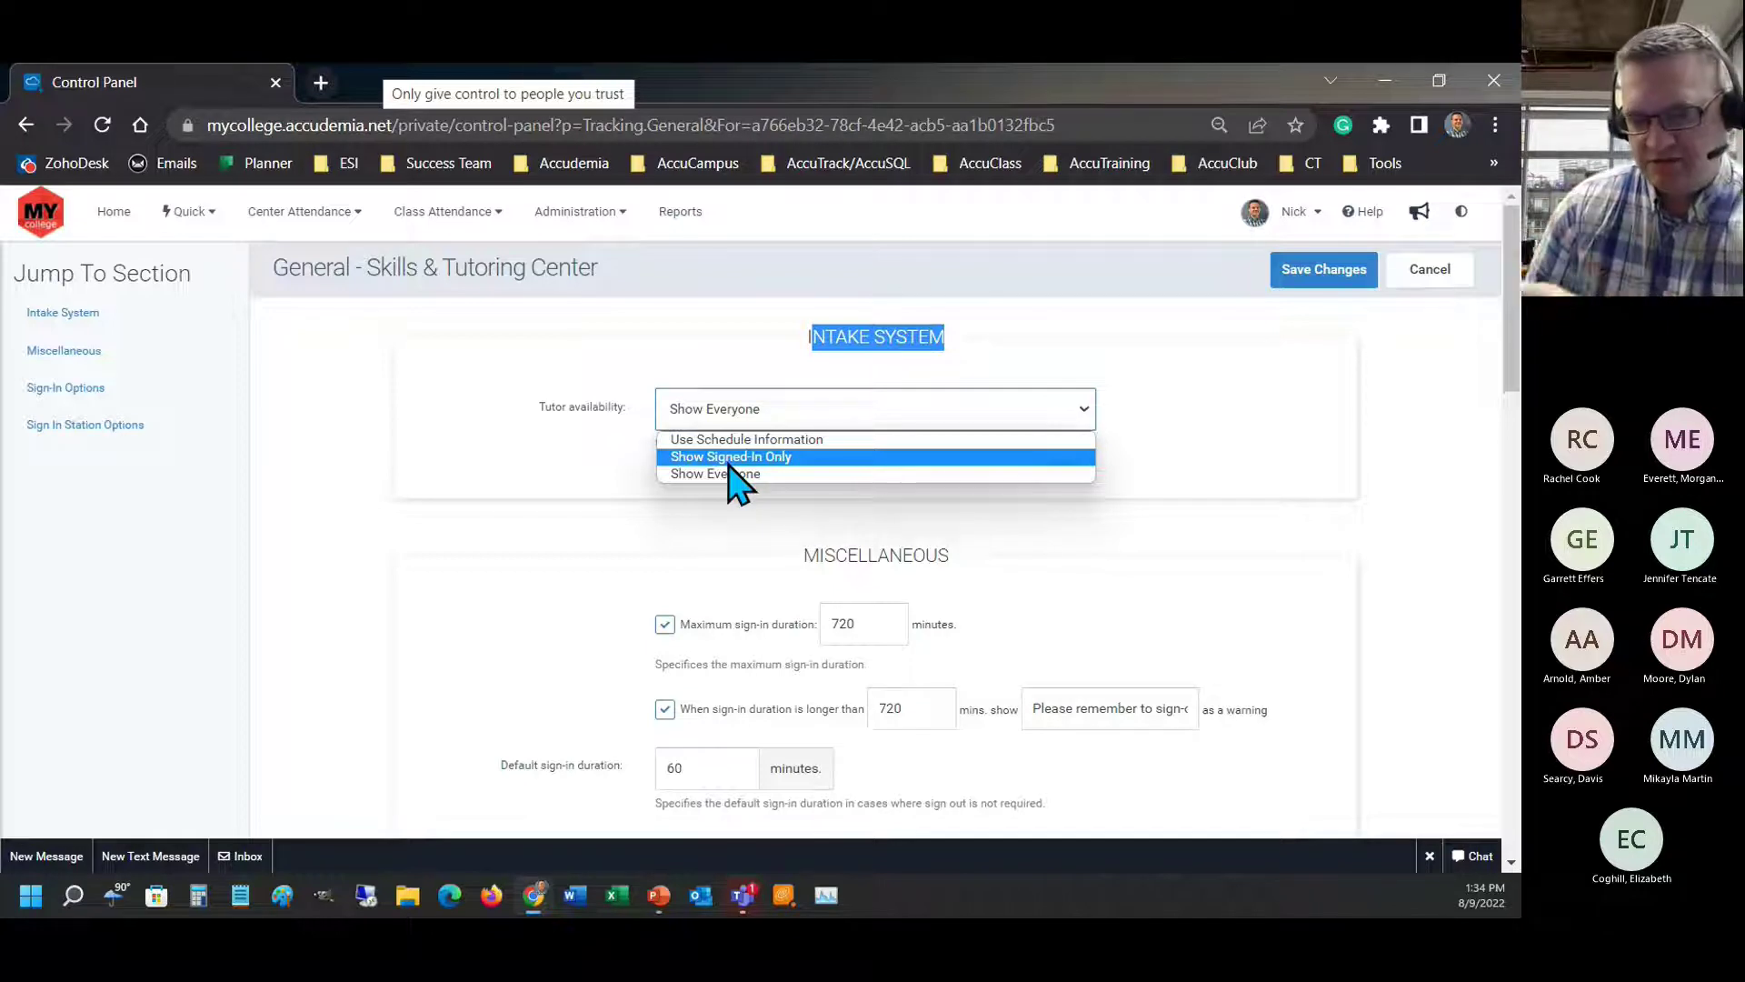
click(1315, 387)
click(1297, 216)
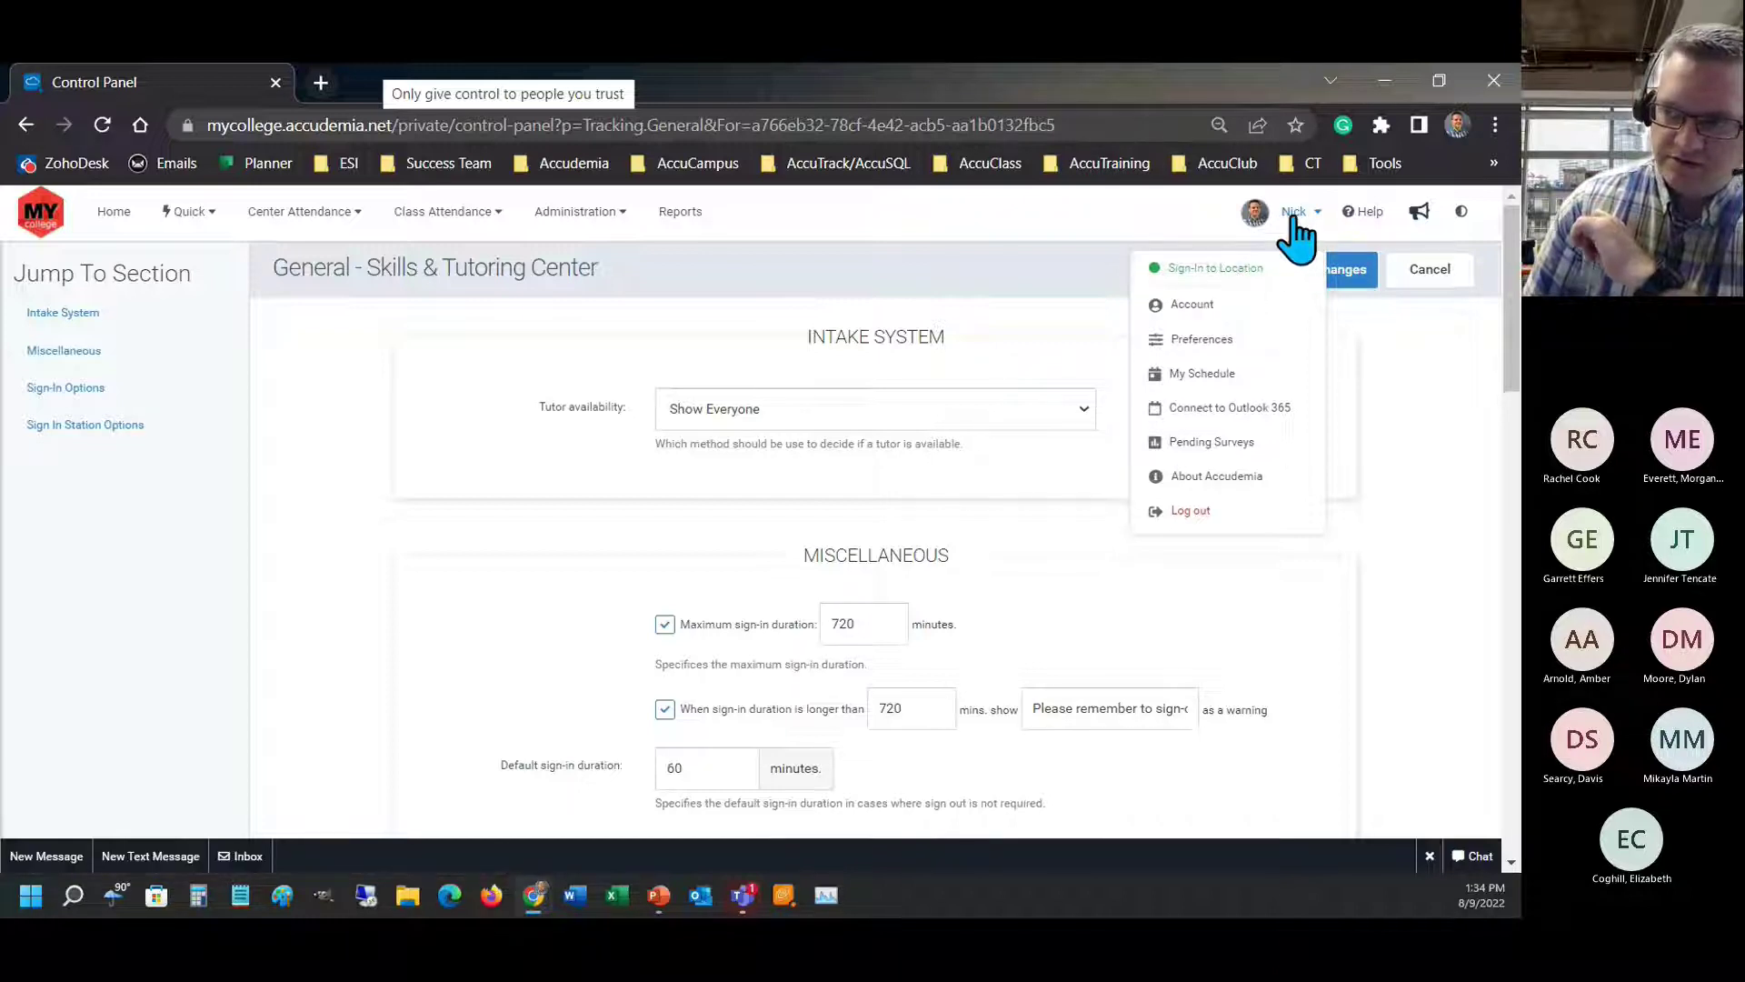
click(1185, 272)
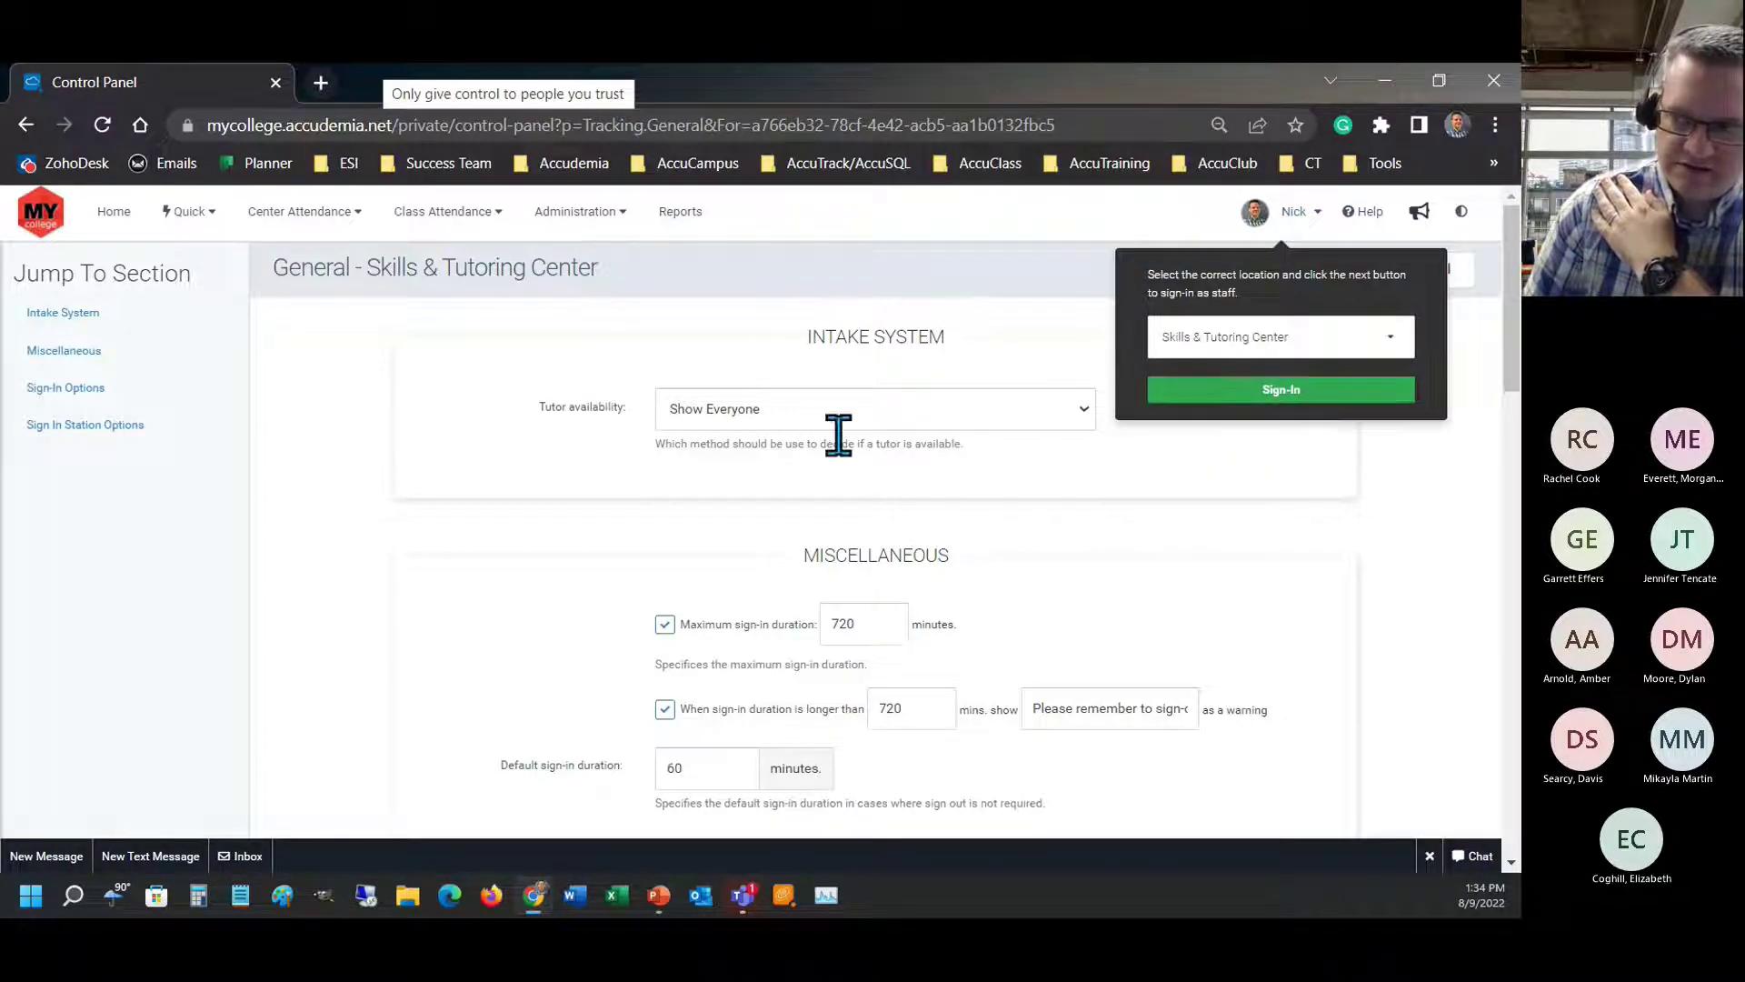
- Try Show Signed-In Only as the Intake System's tutor availability, and discard the change
click(745, 416)
click(736, 458)
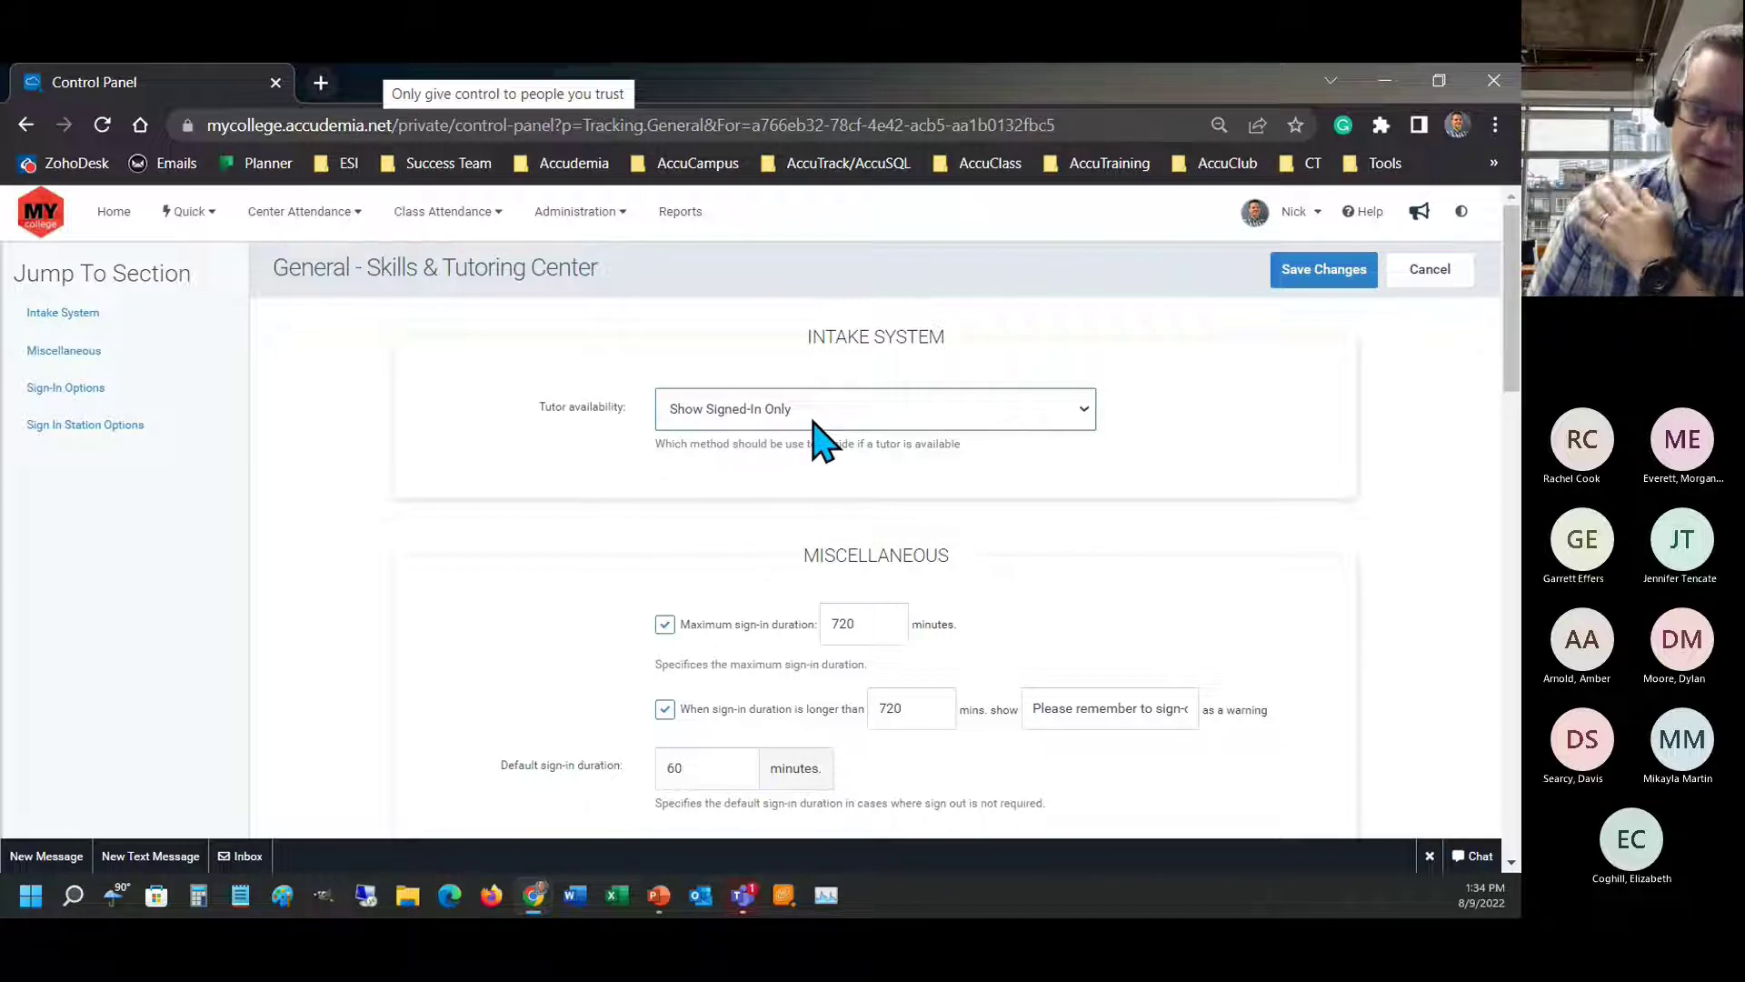
click(1423, 277)
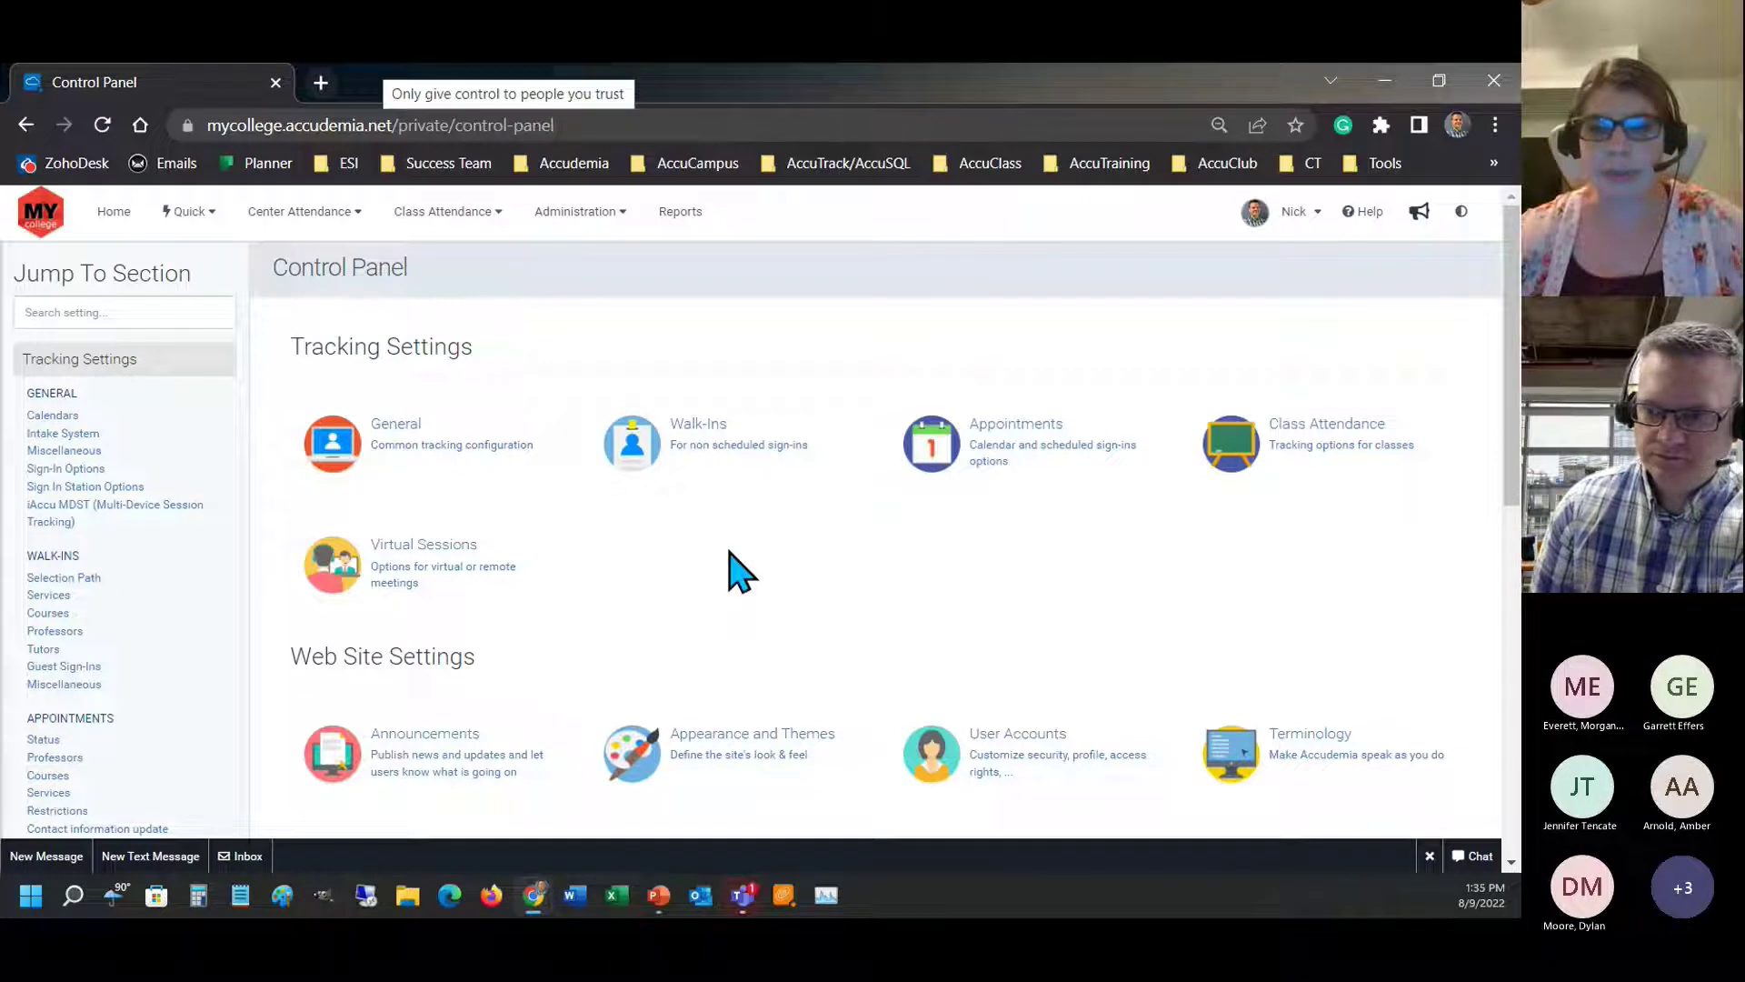
- Switch to the PowerPoint slide show and advance it to the Live Q&A Session slide
click(655, 899)
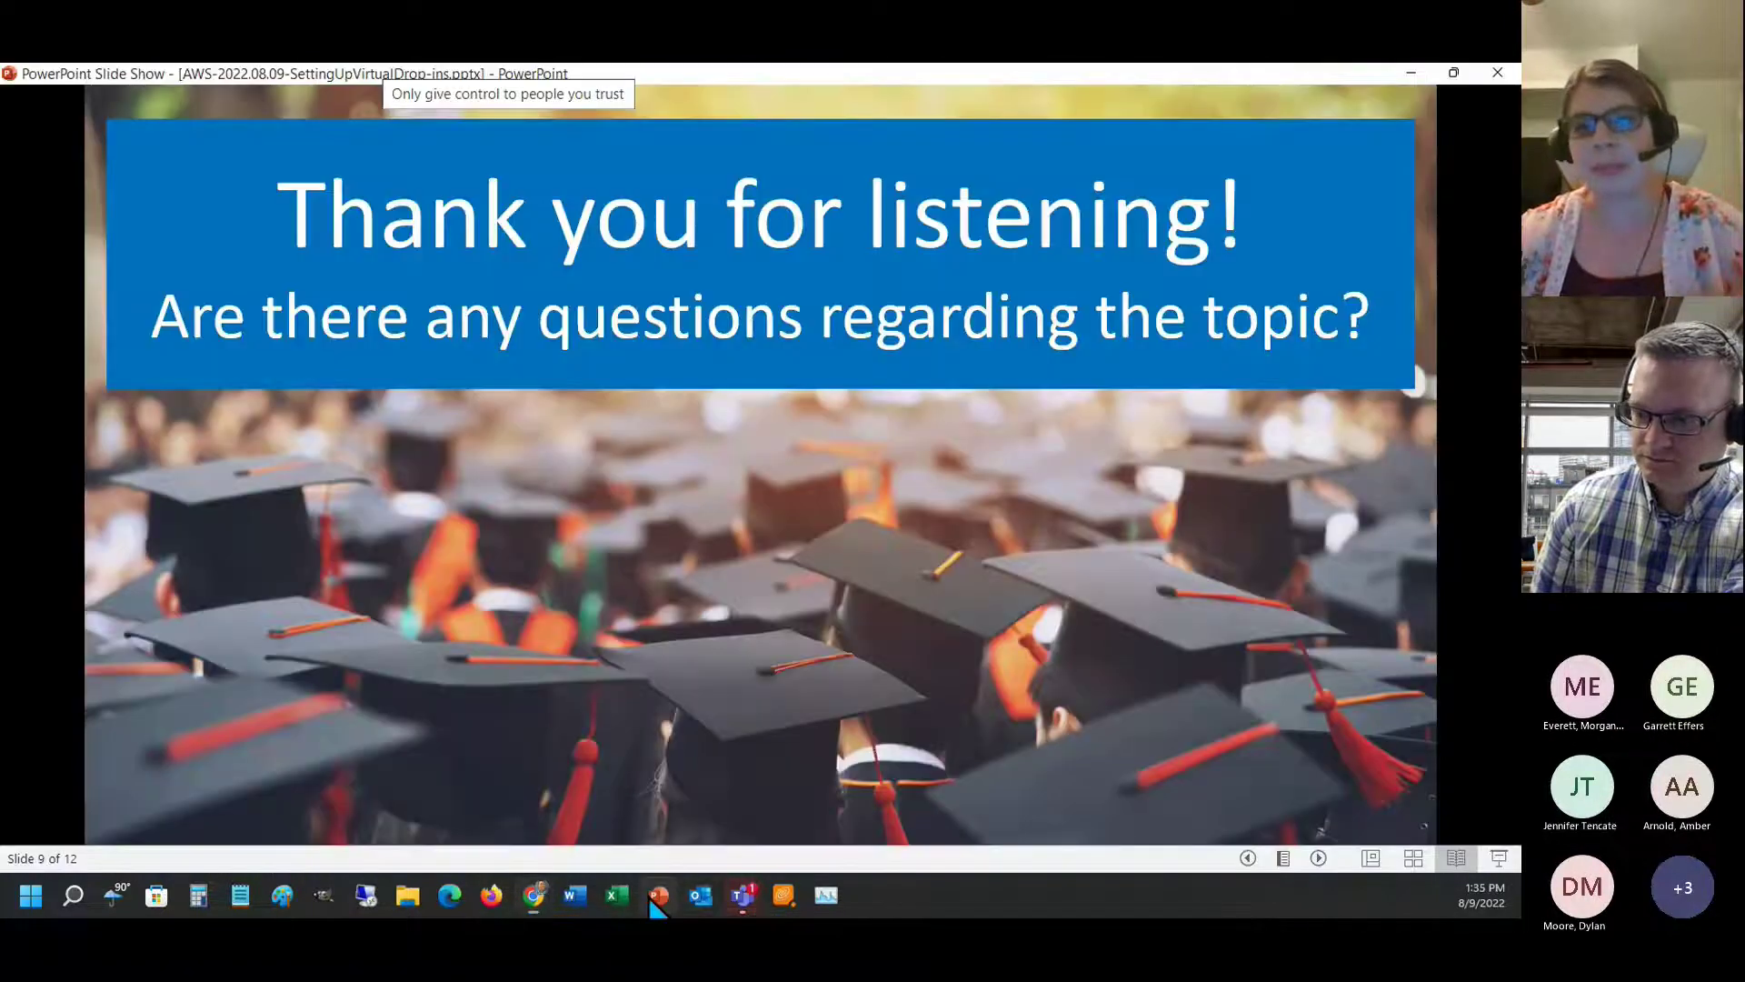
click(738, 645)
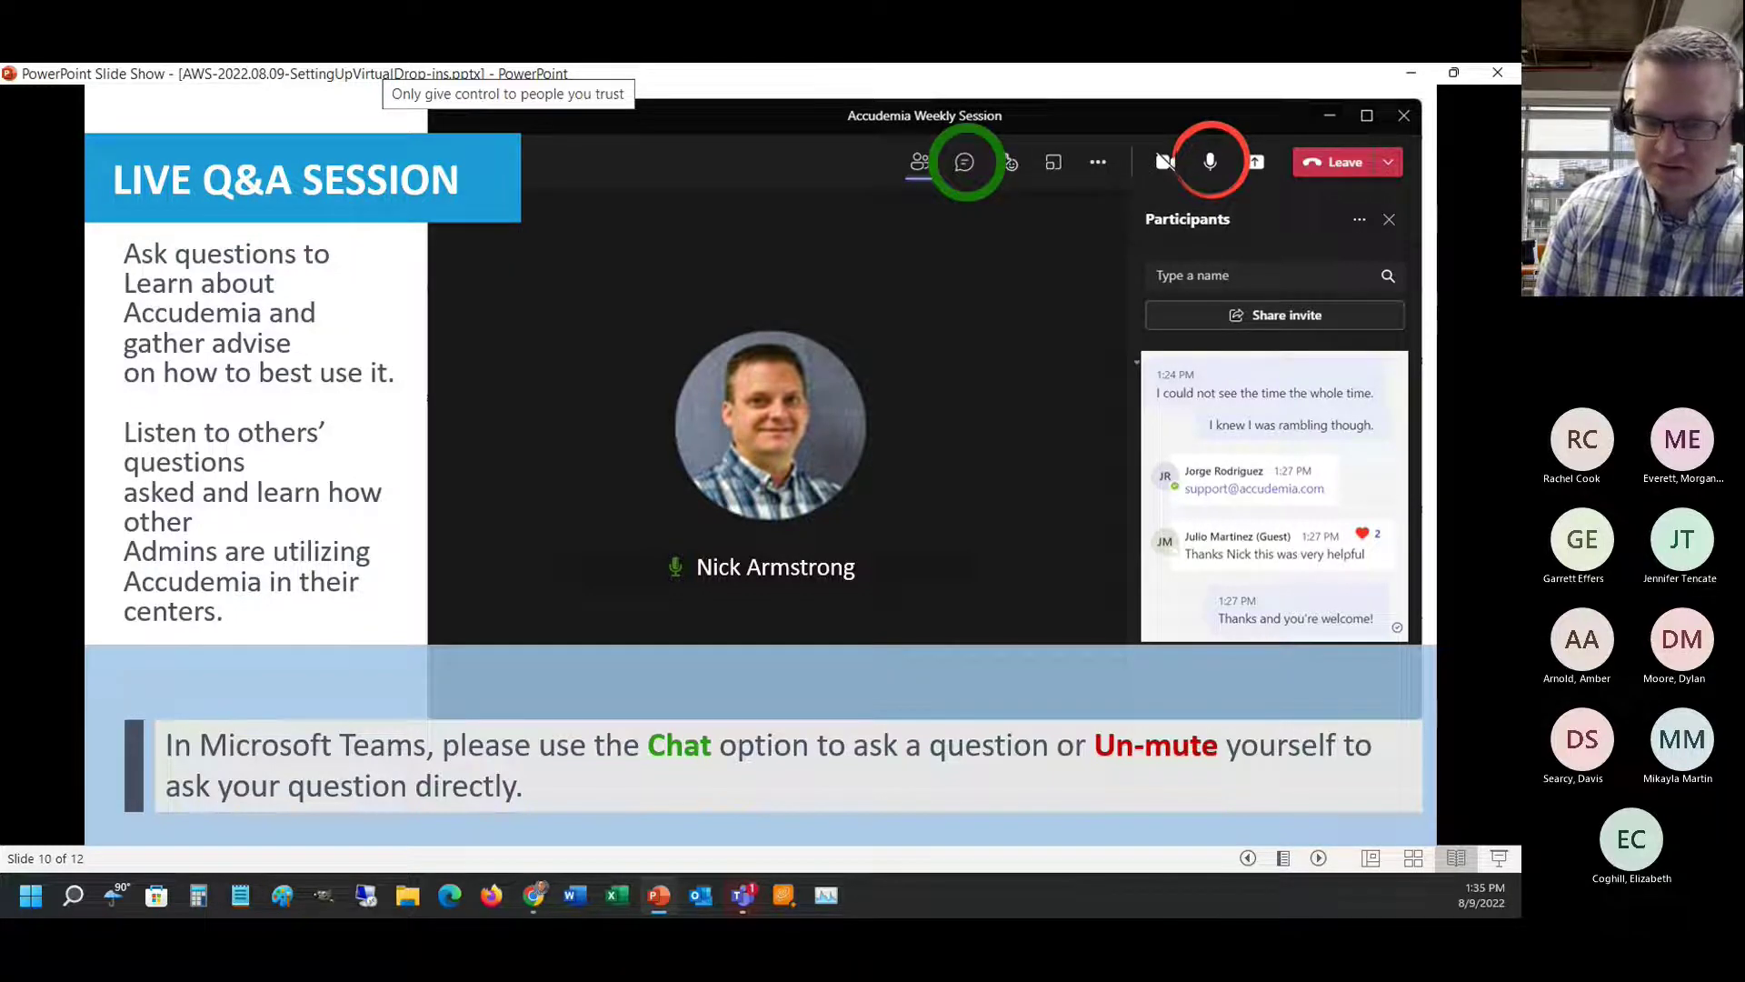
- Switch back to the Accudemia browser window and open the list of courses
key(alt+Tab)
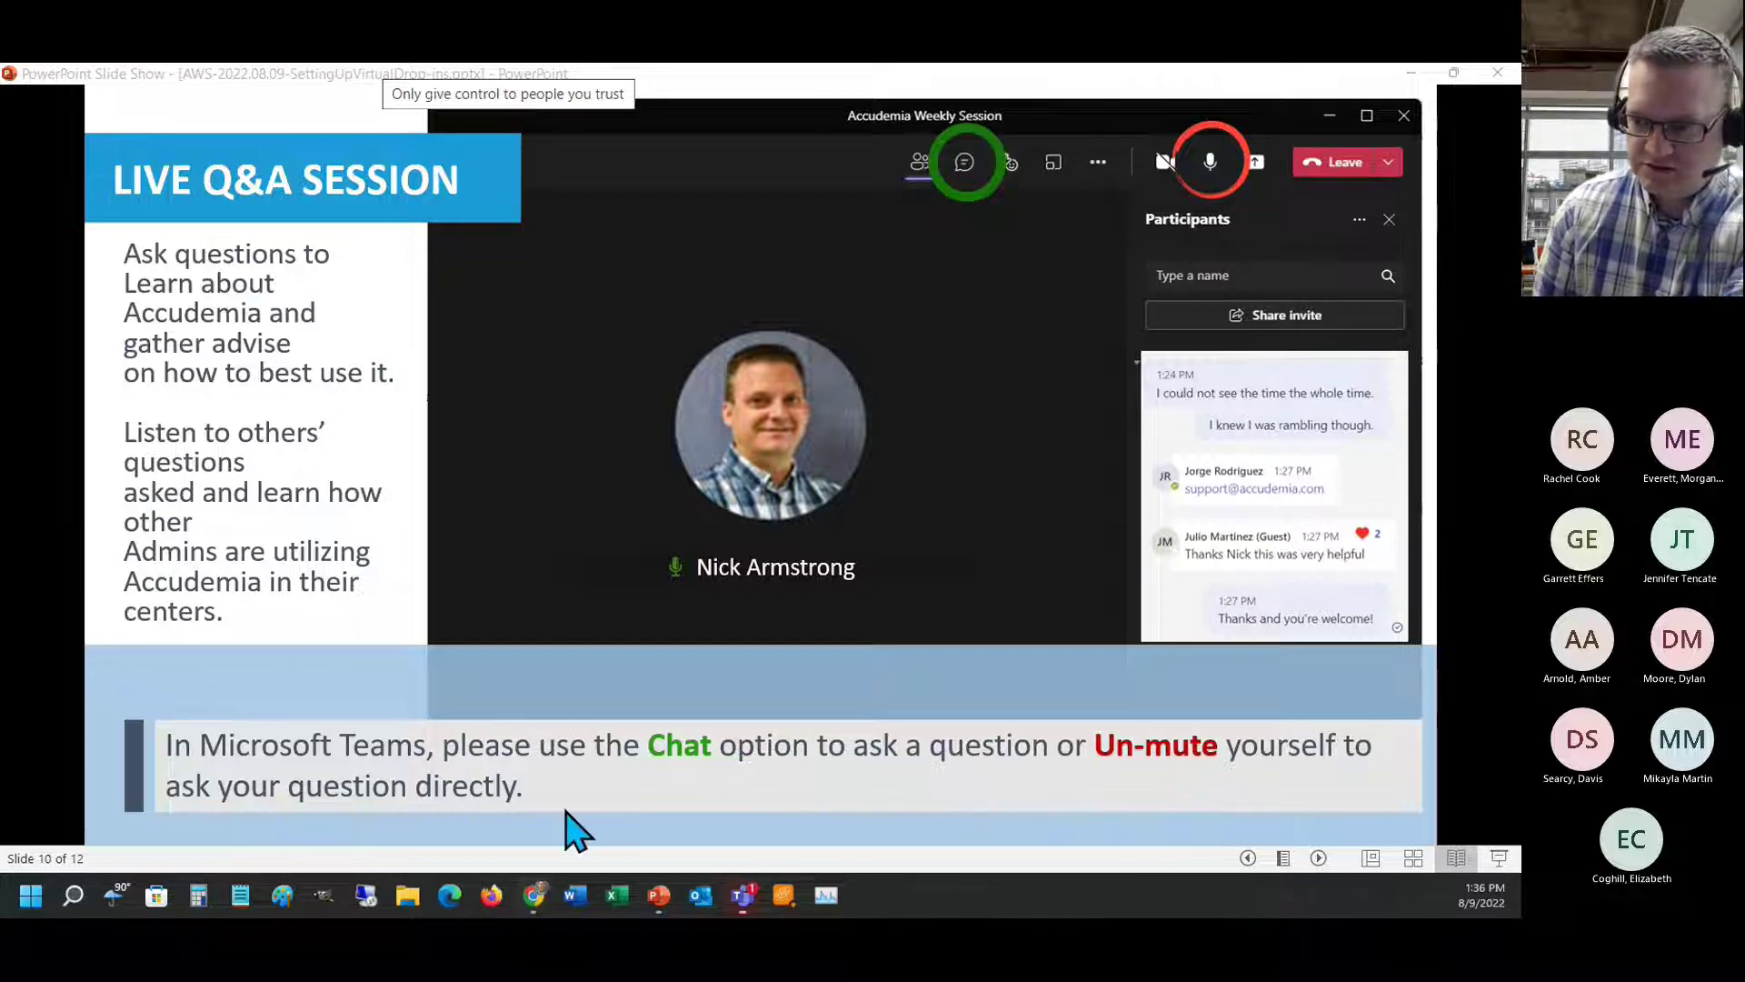
mouse_move(536, 900)
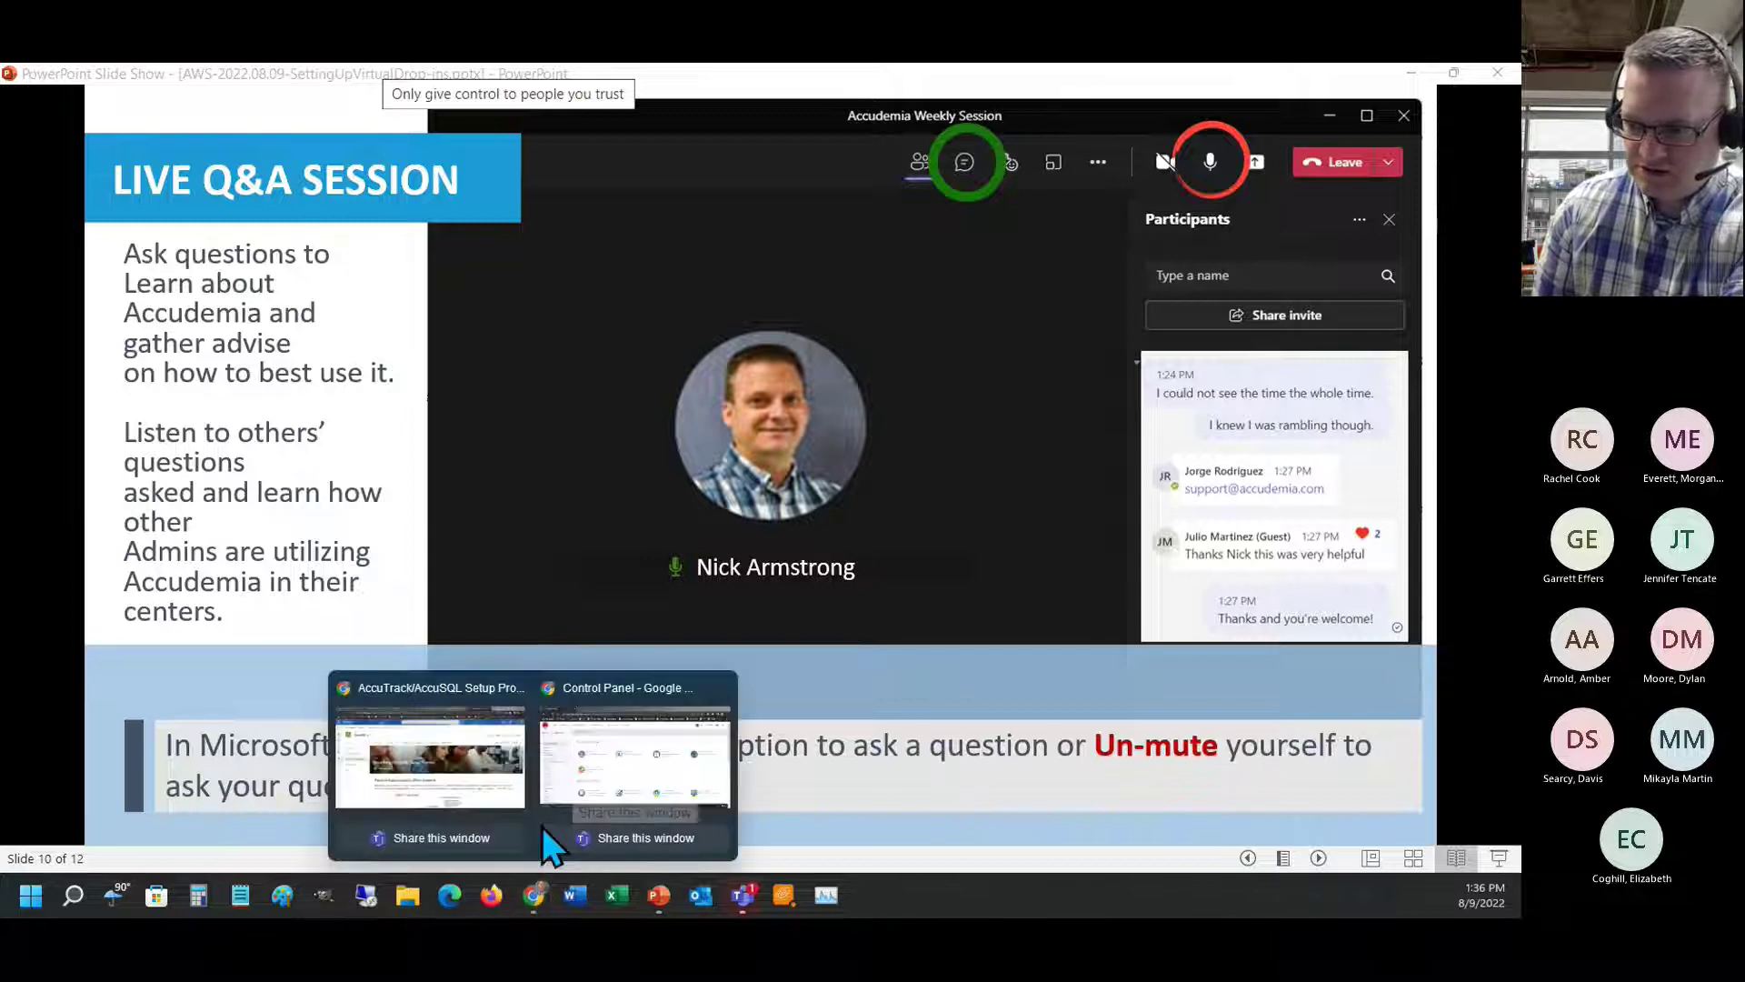
click(591, 800)
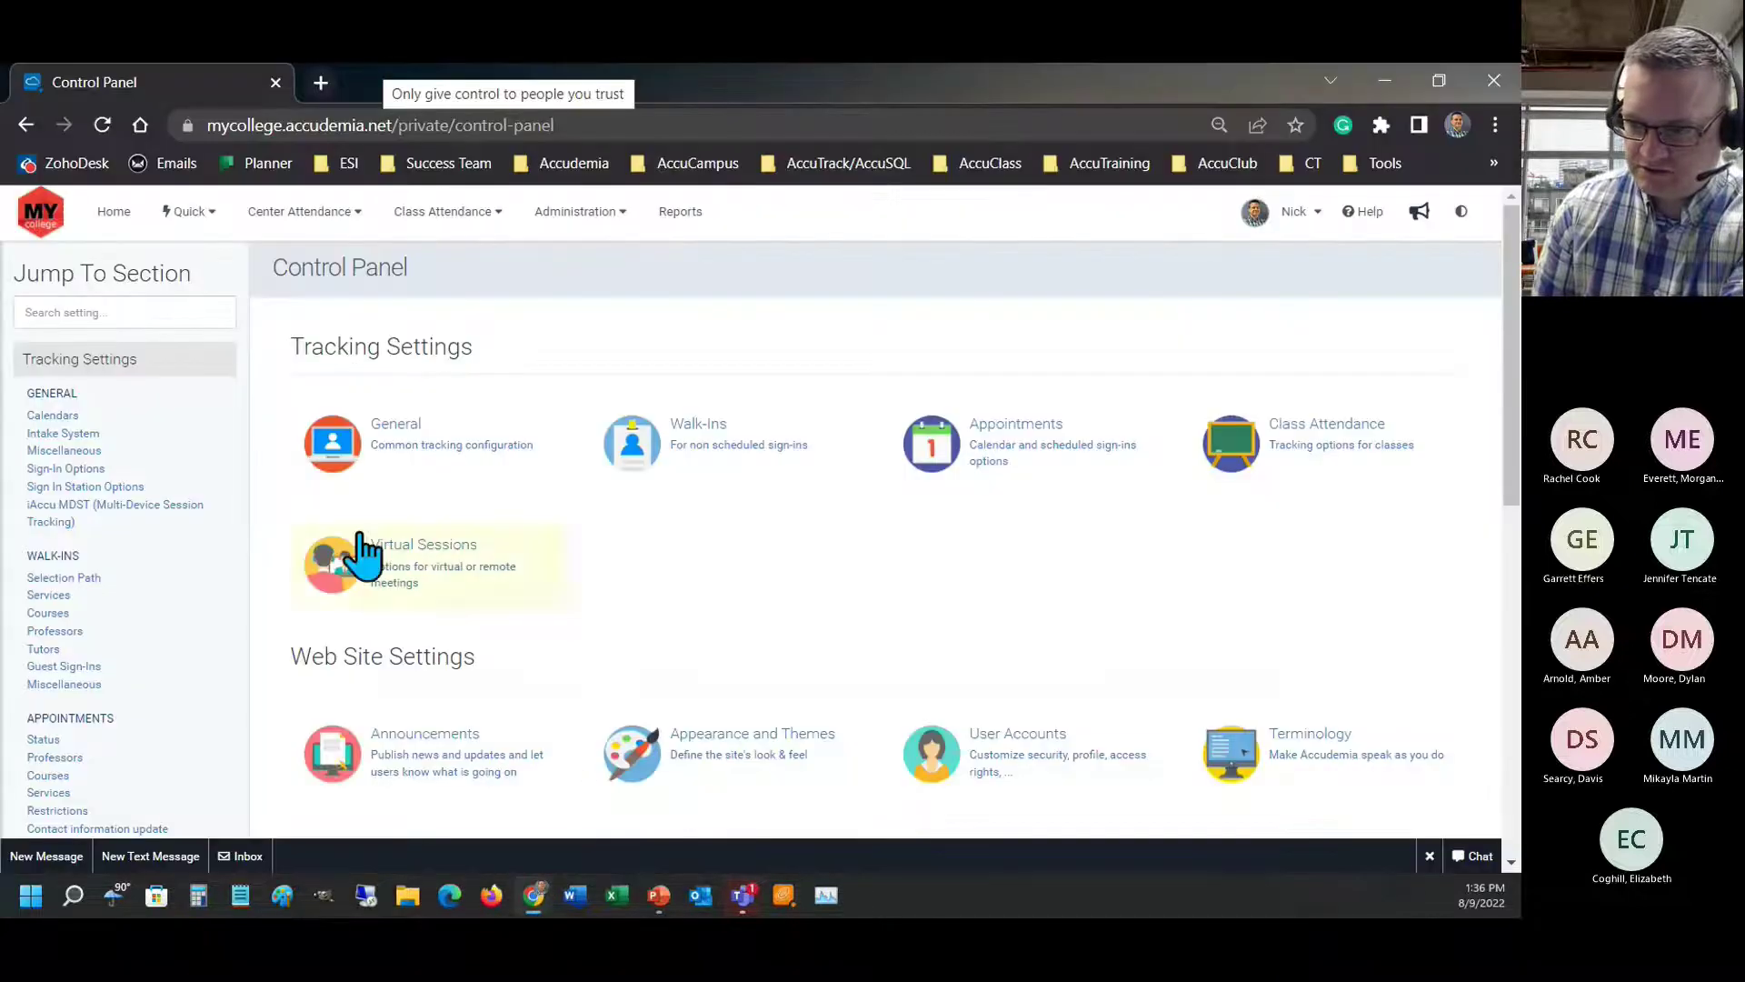
click(587, 235)
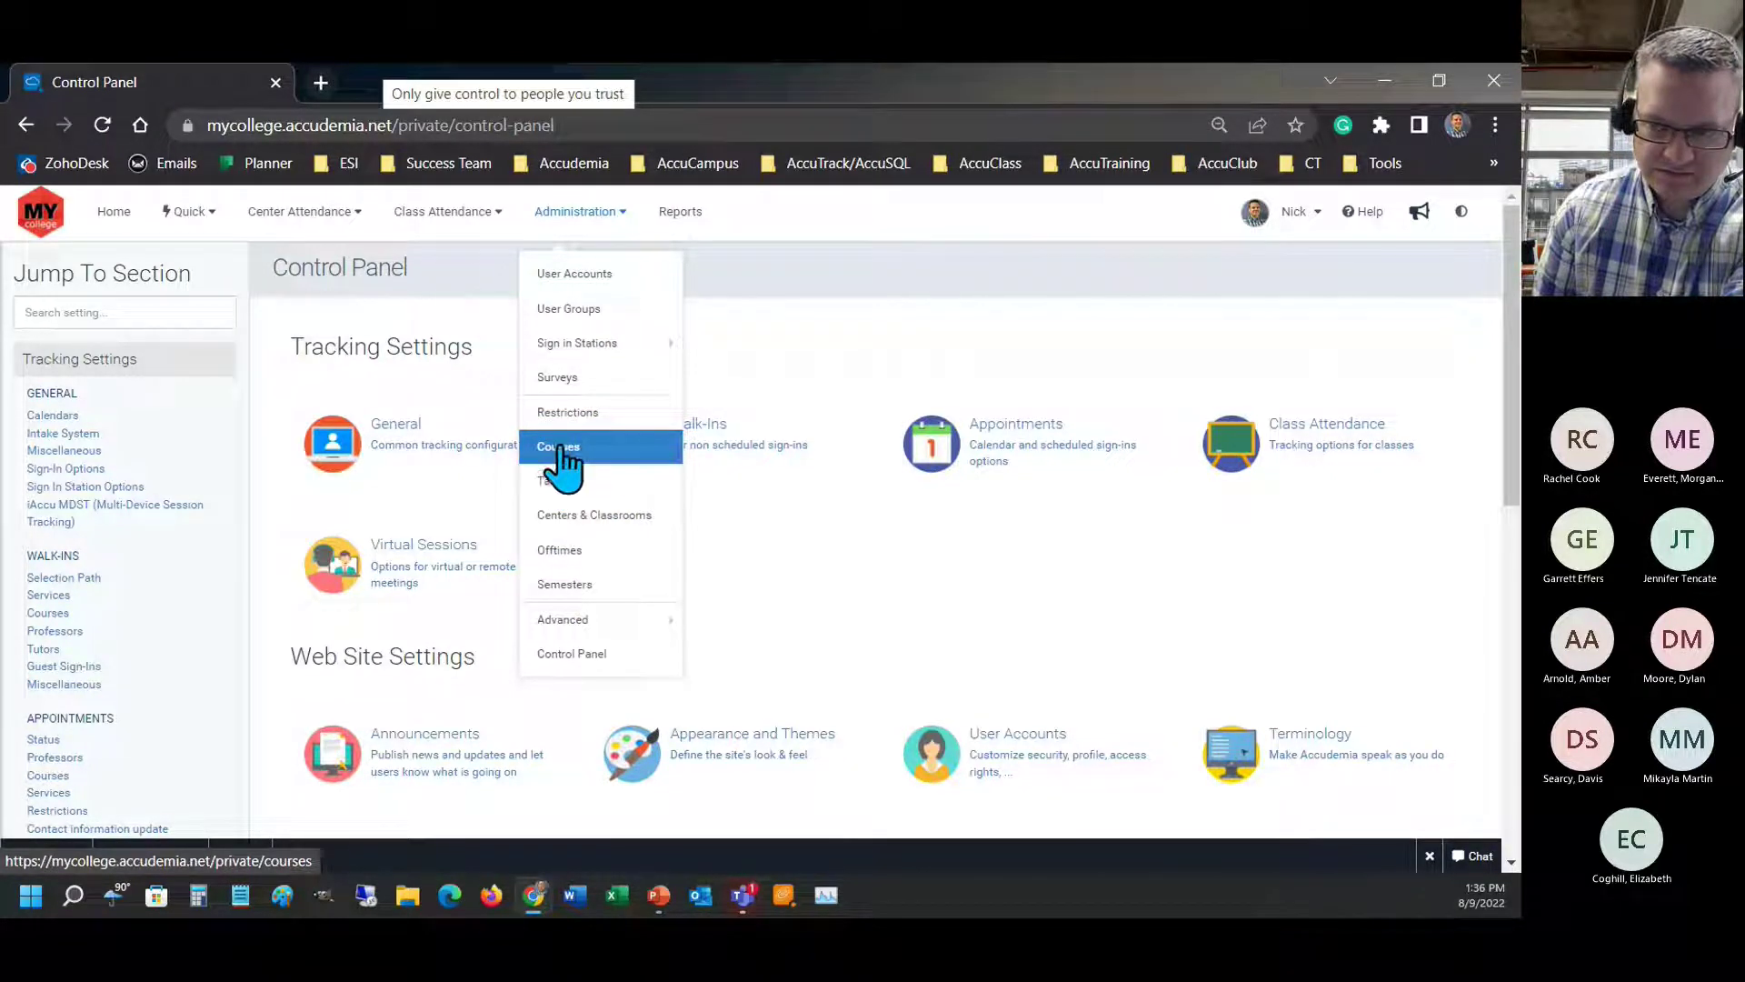
click(564, 453)
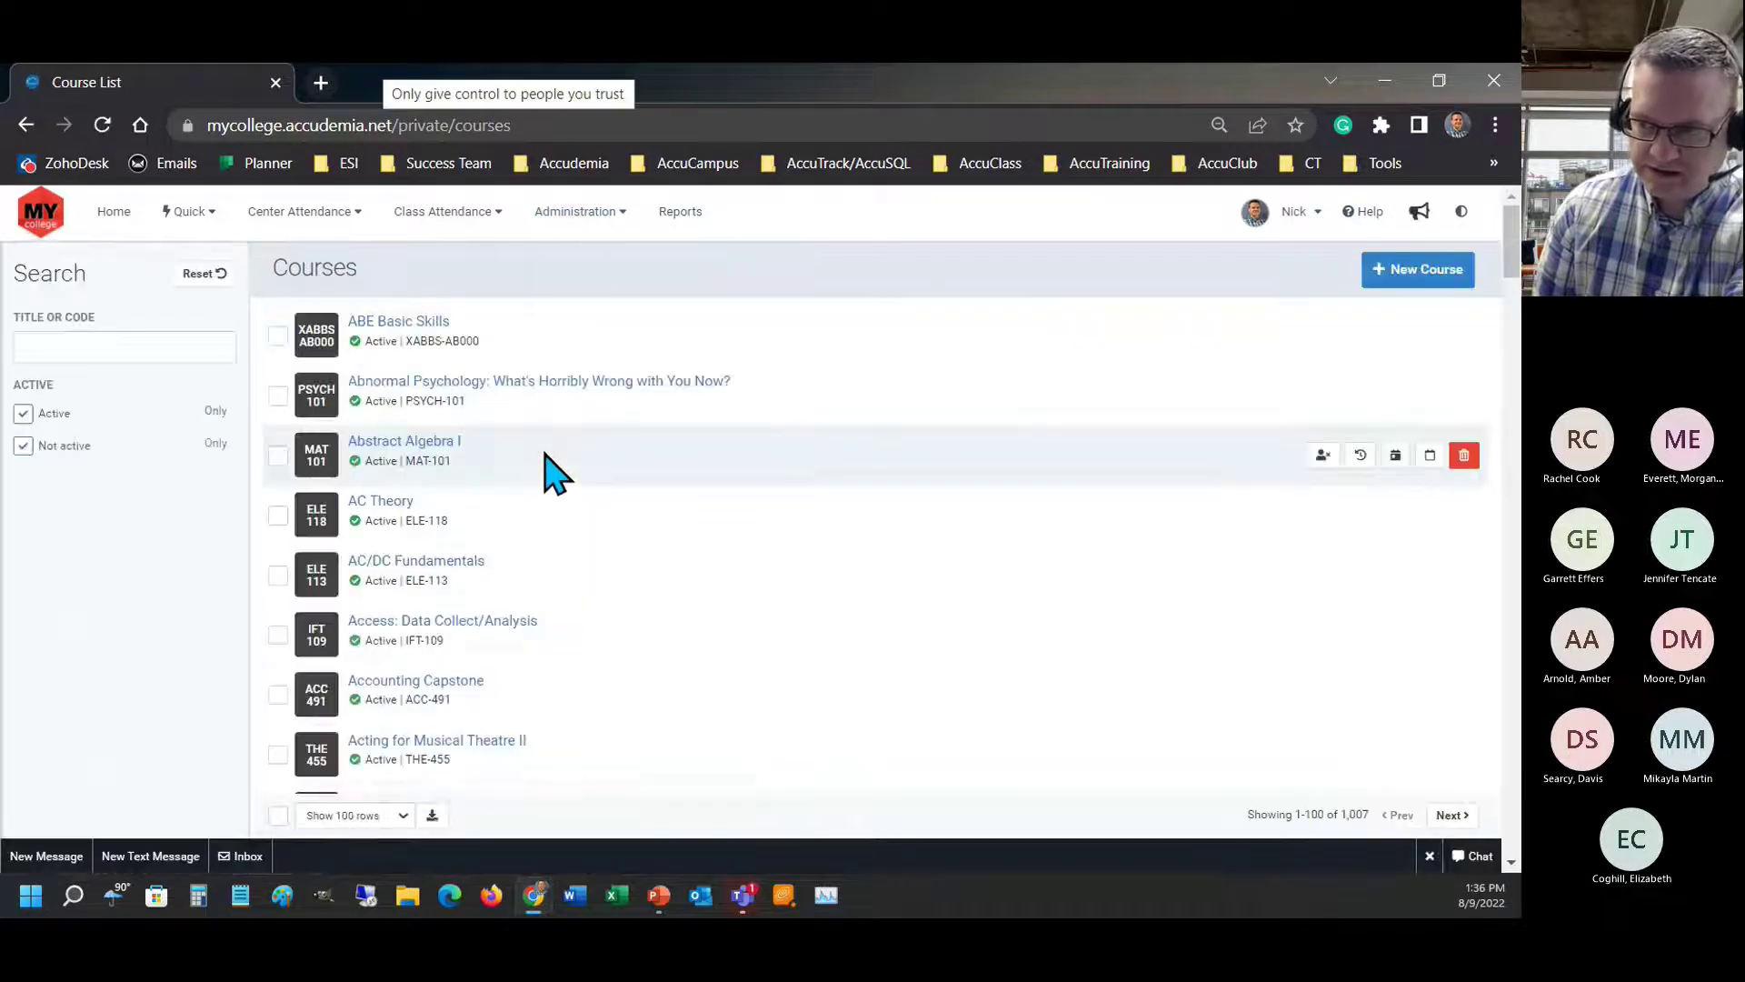
click(565, 219)
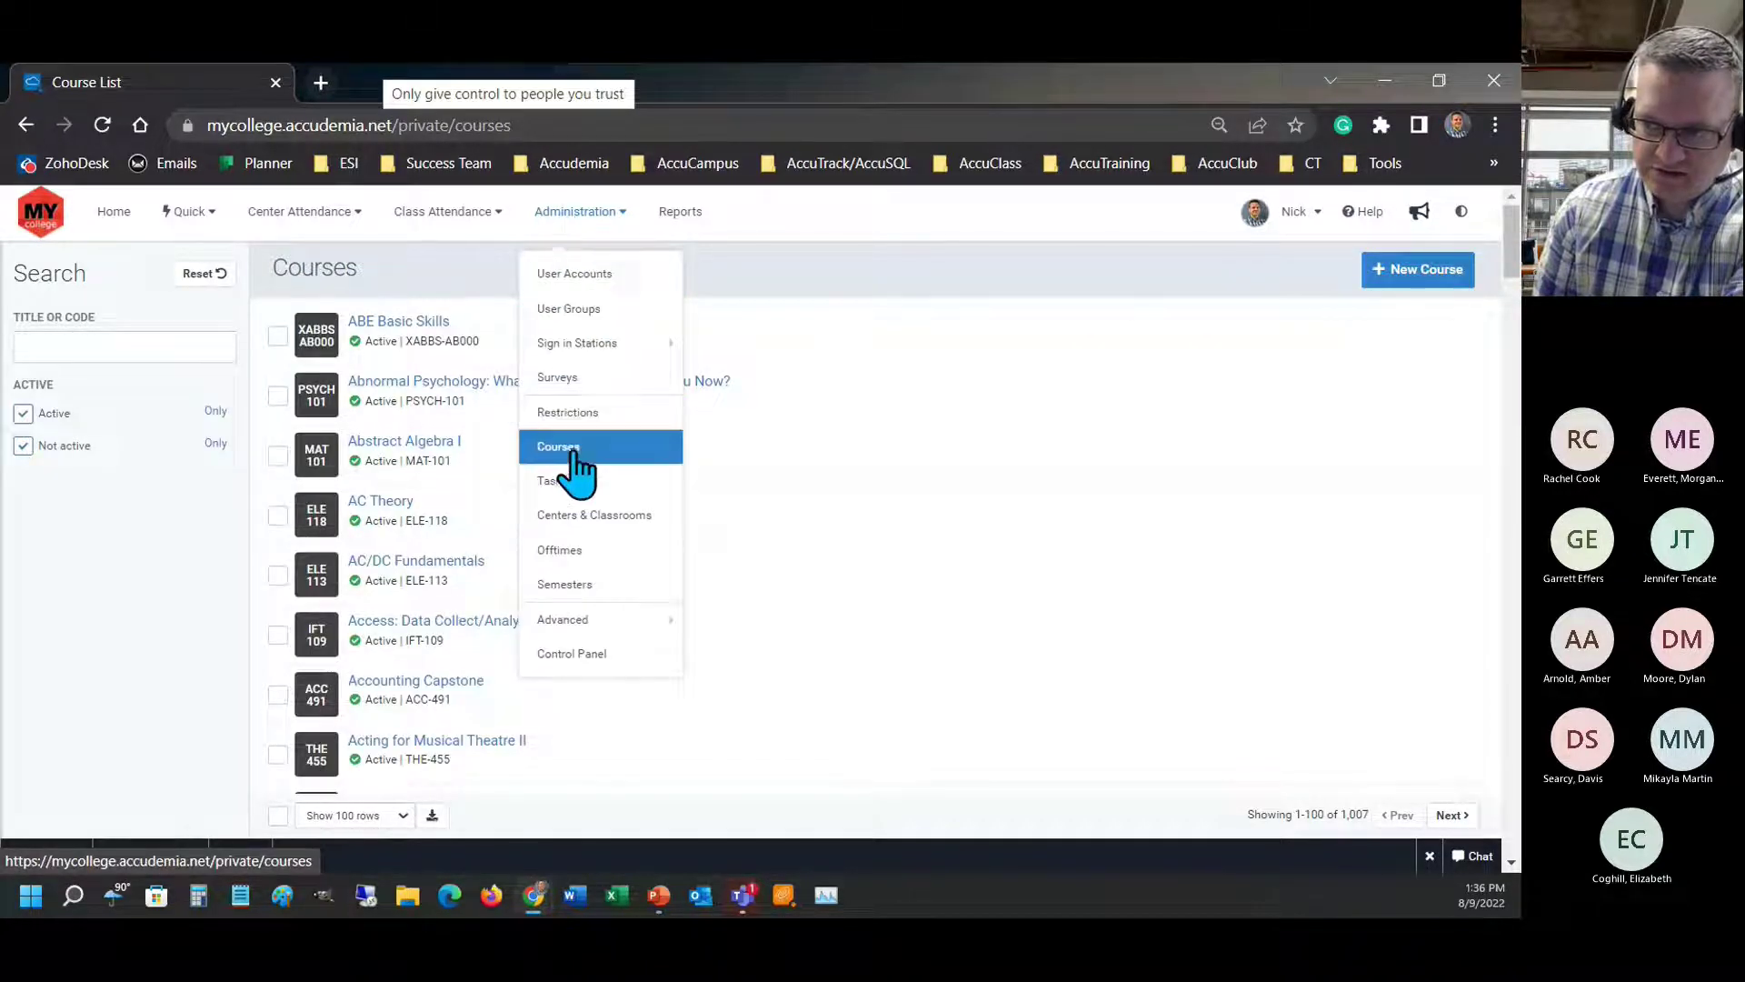
click(187, 591)
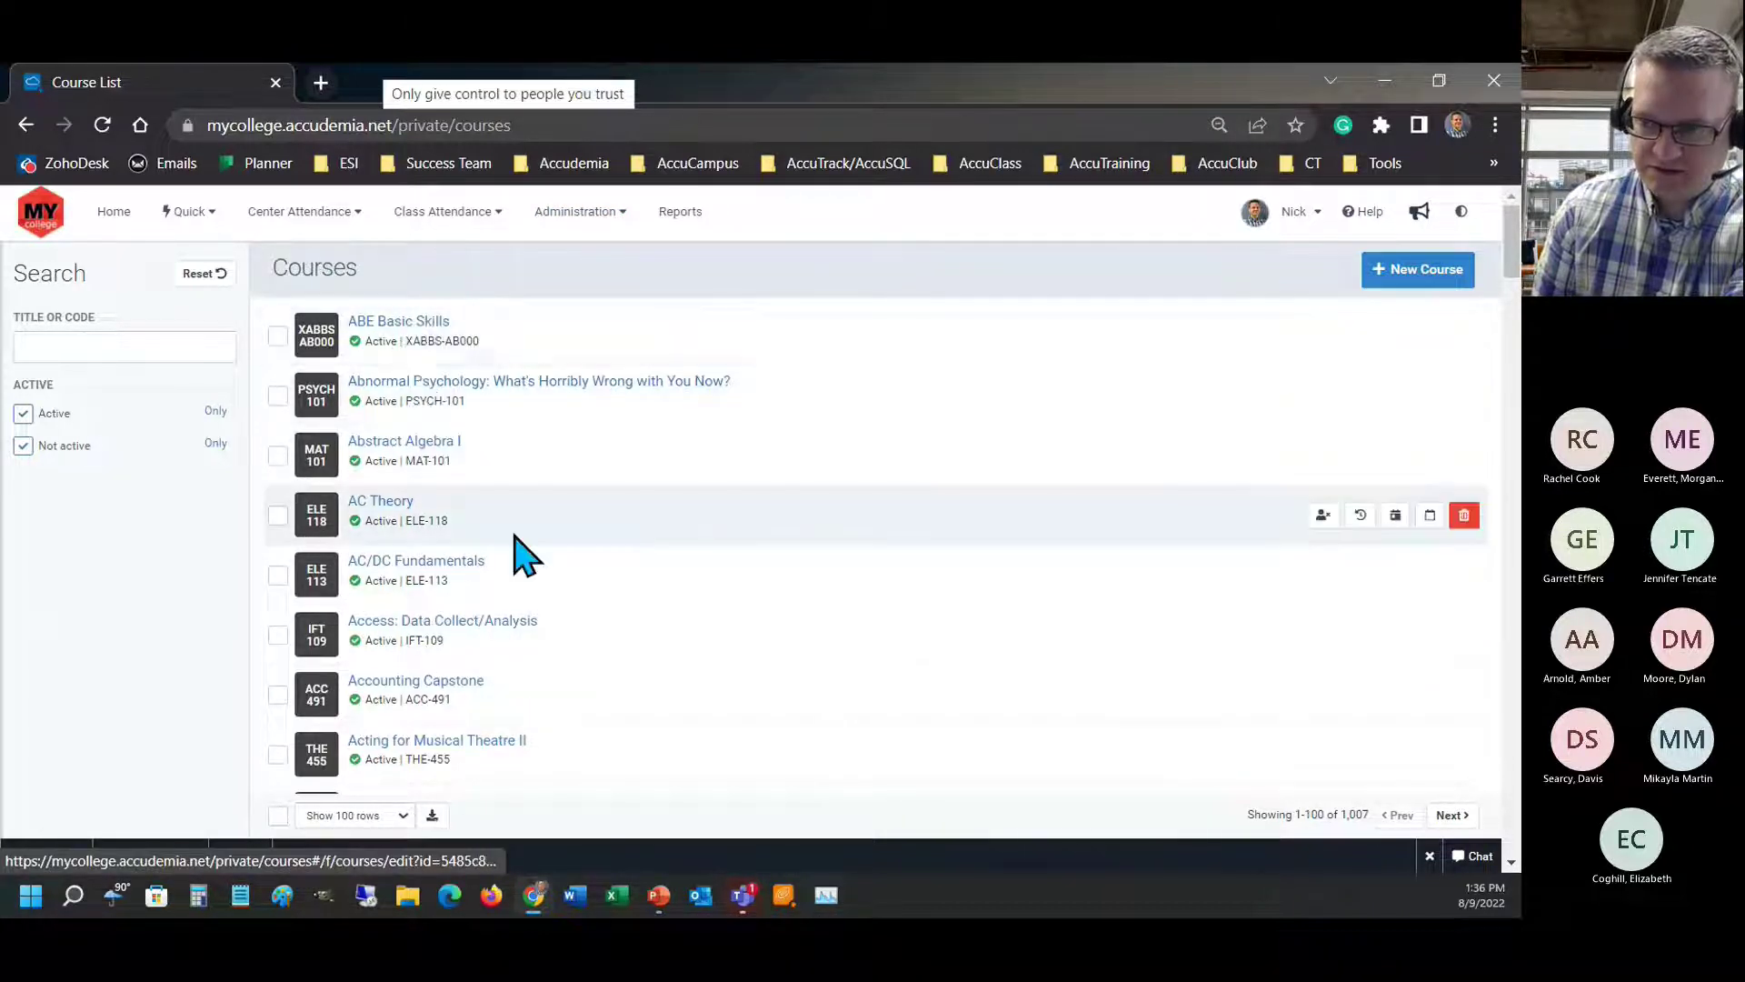
- Open the Accounting Capstone course's scheduled classes and check the Summer 2022 and Spring 2022 semesters
click(446, 696)
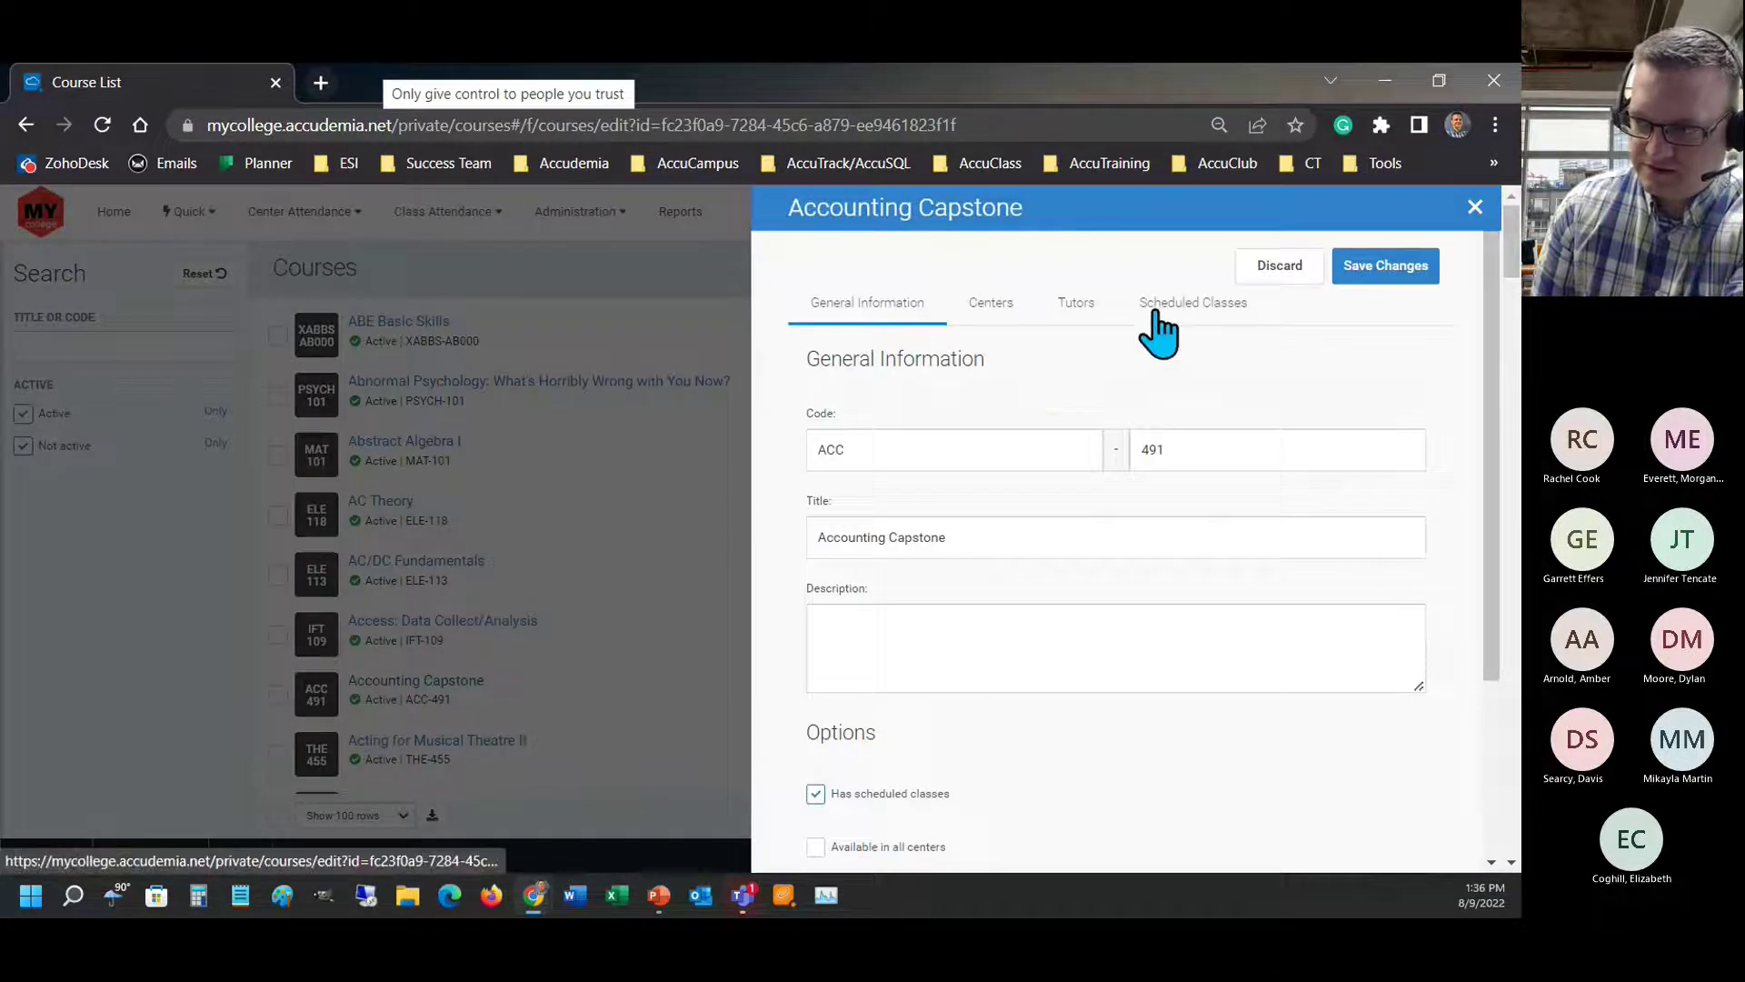
click(1157, 316)
click(948, 457)
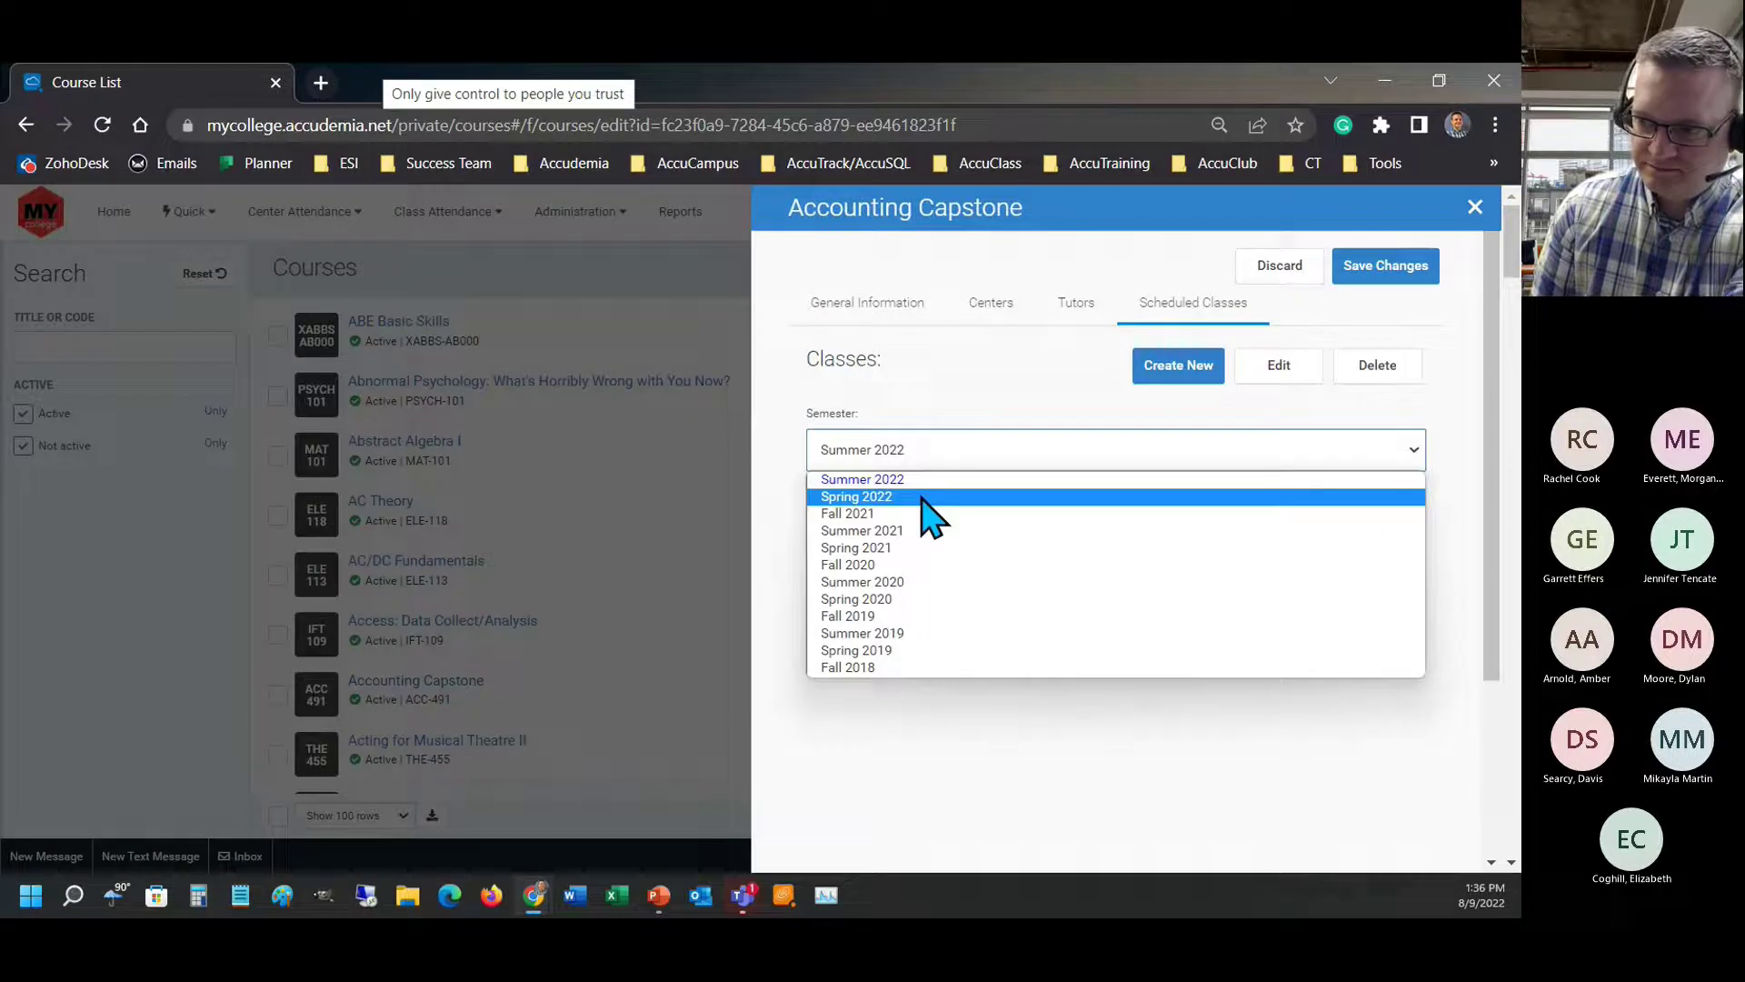
click(825, 476)
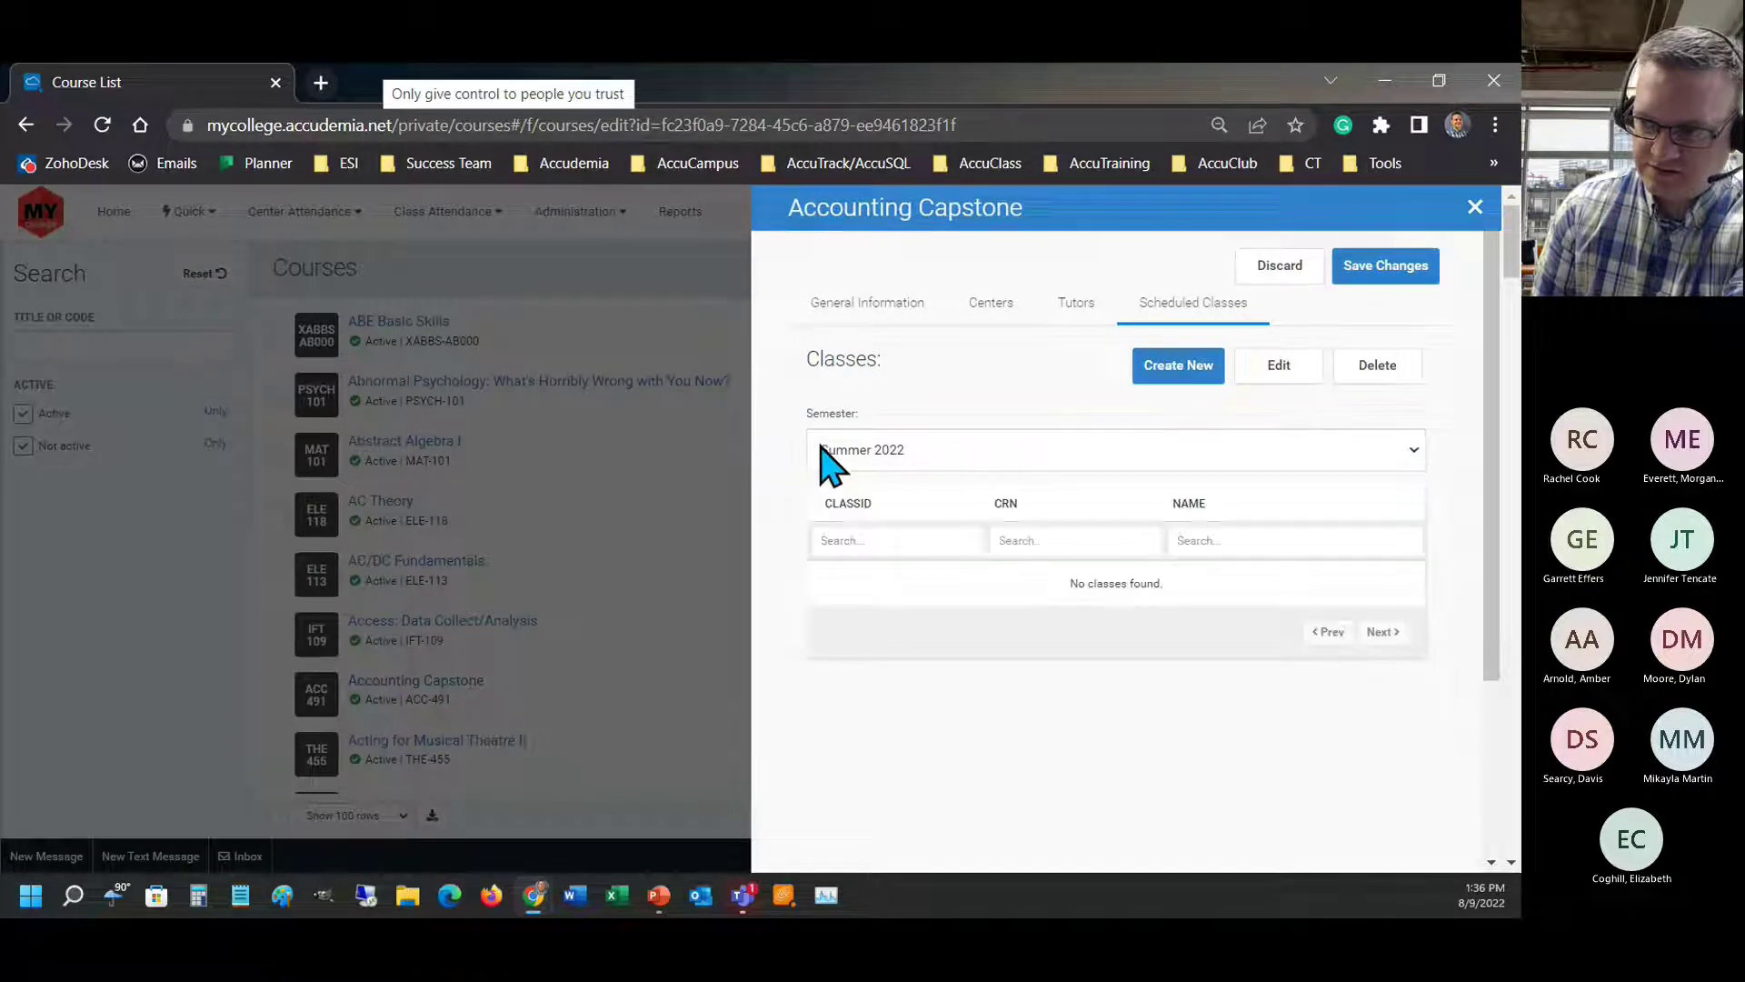
click(928, 459)
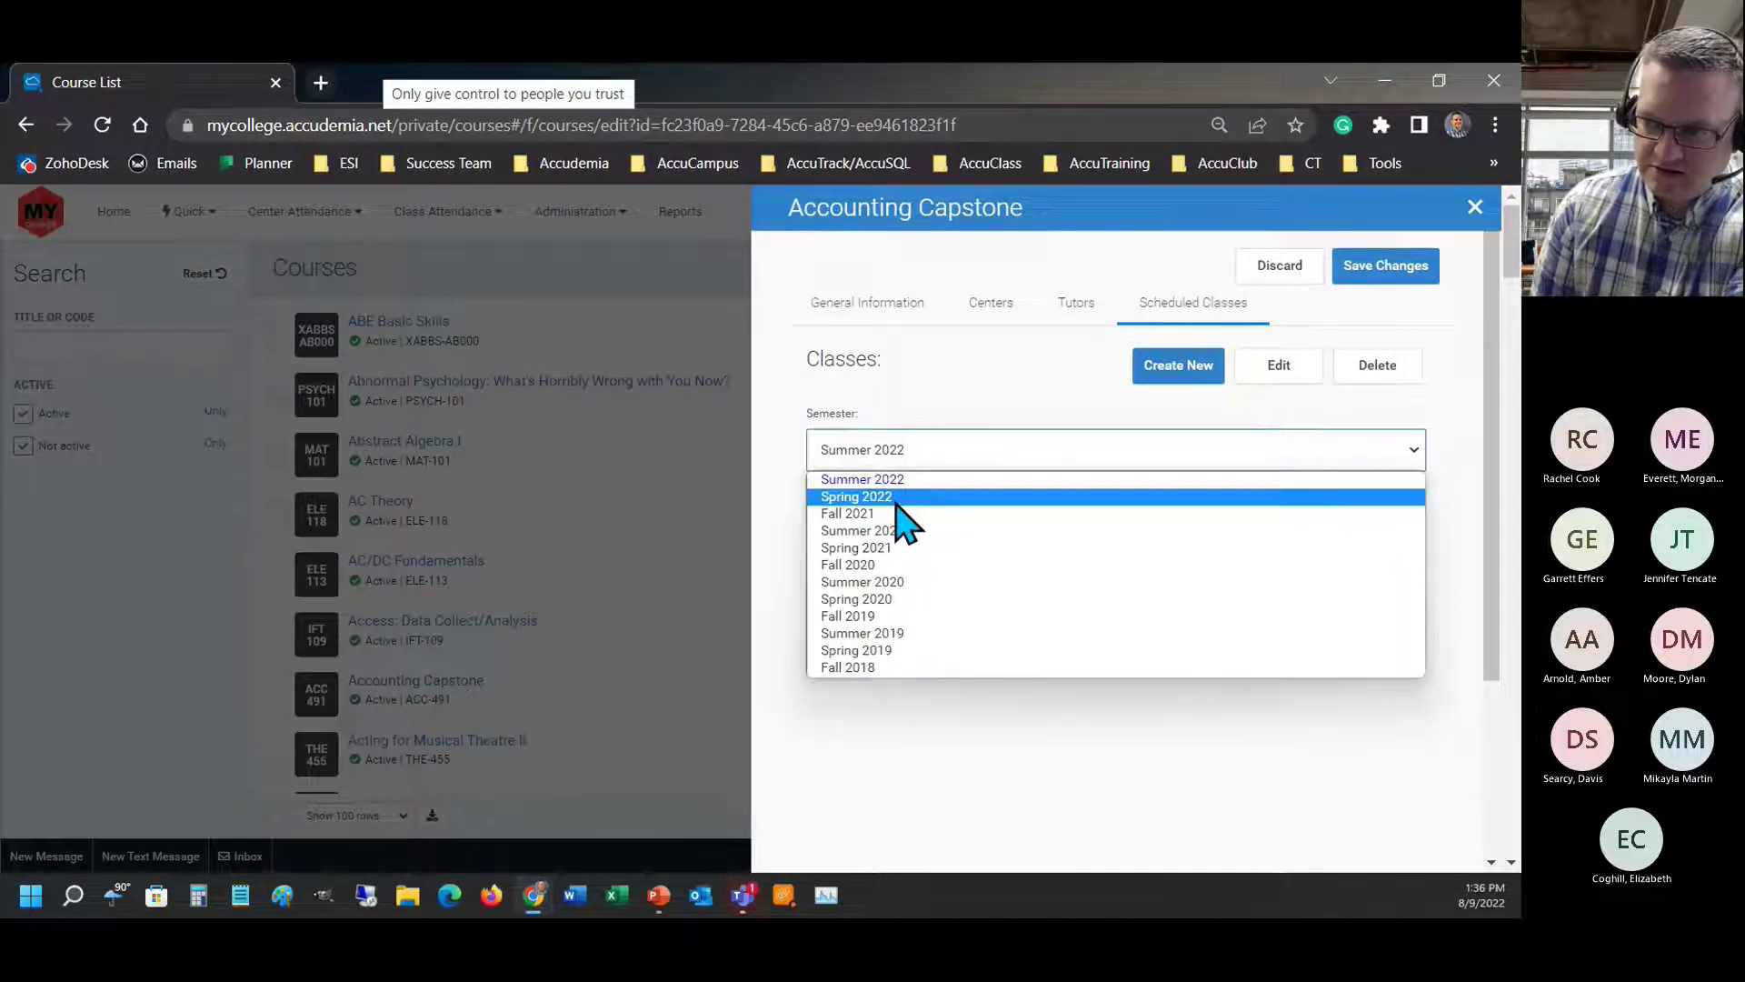
click(898, 496)
- Check Accounting Capstone's scheduled classes for Spring 2021, Fall 2020, Summer 2020 and Spring 2020
click(912, 459)
click(889, 546)
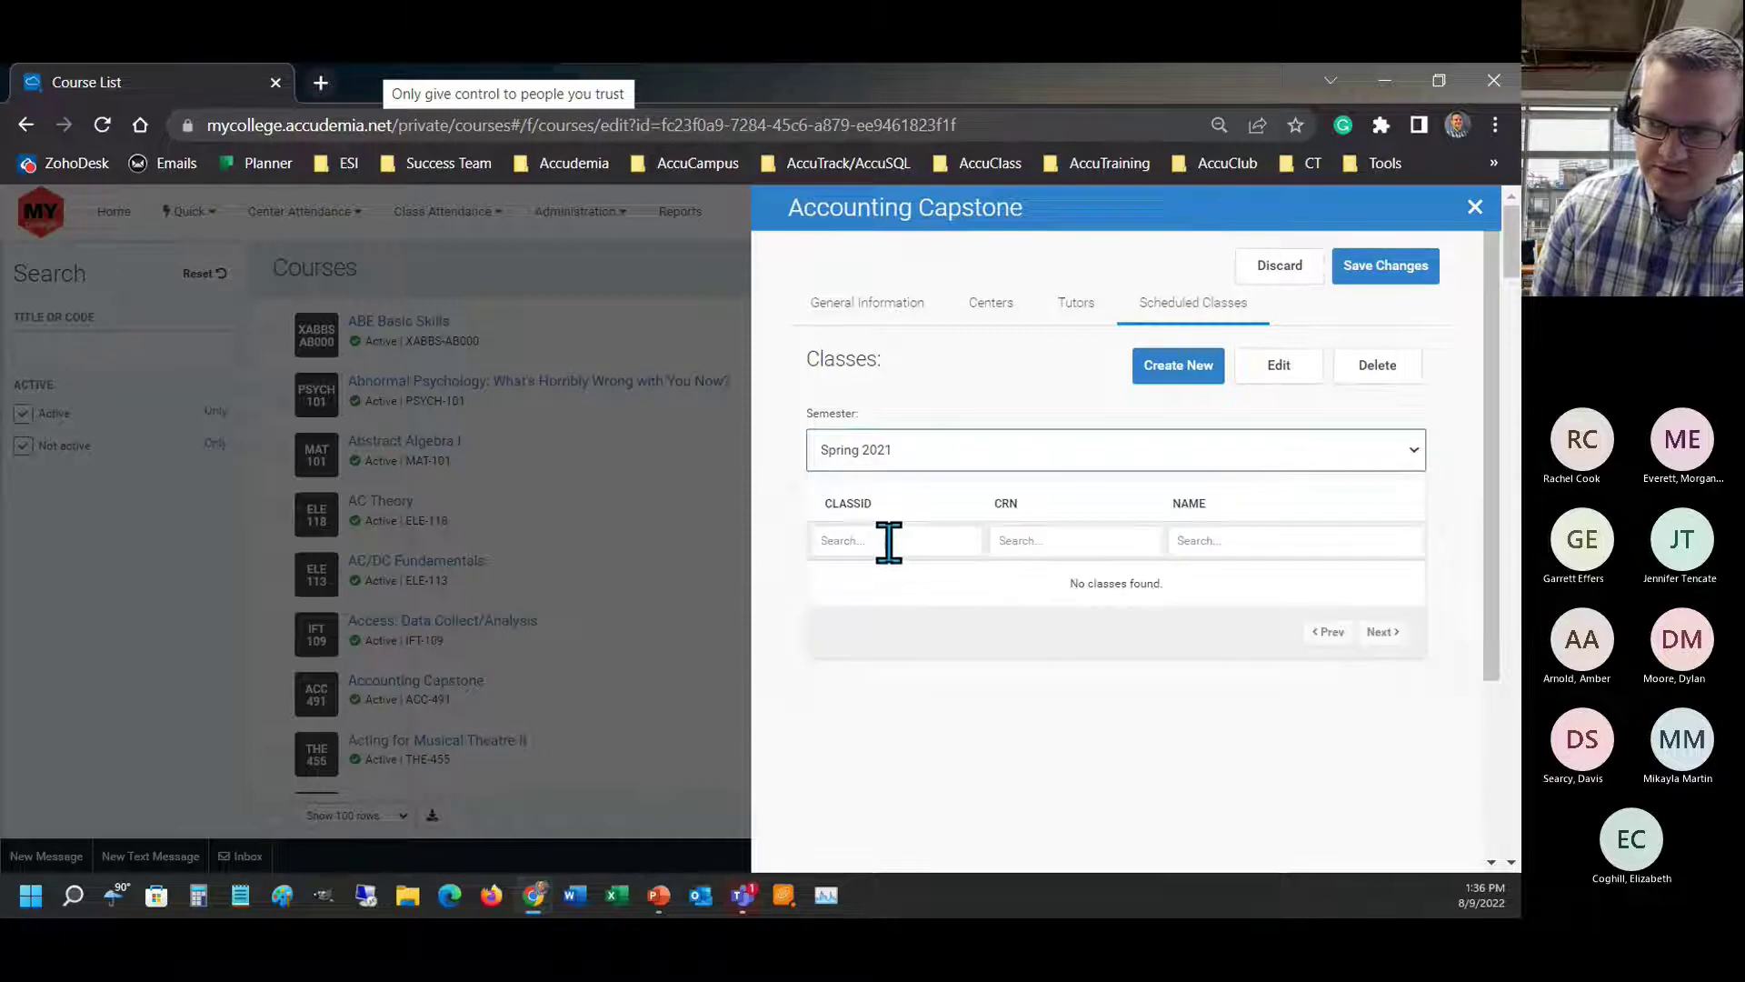
click(911, 459)
click(909, 571)
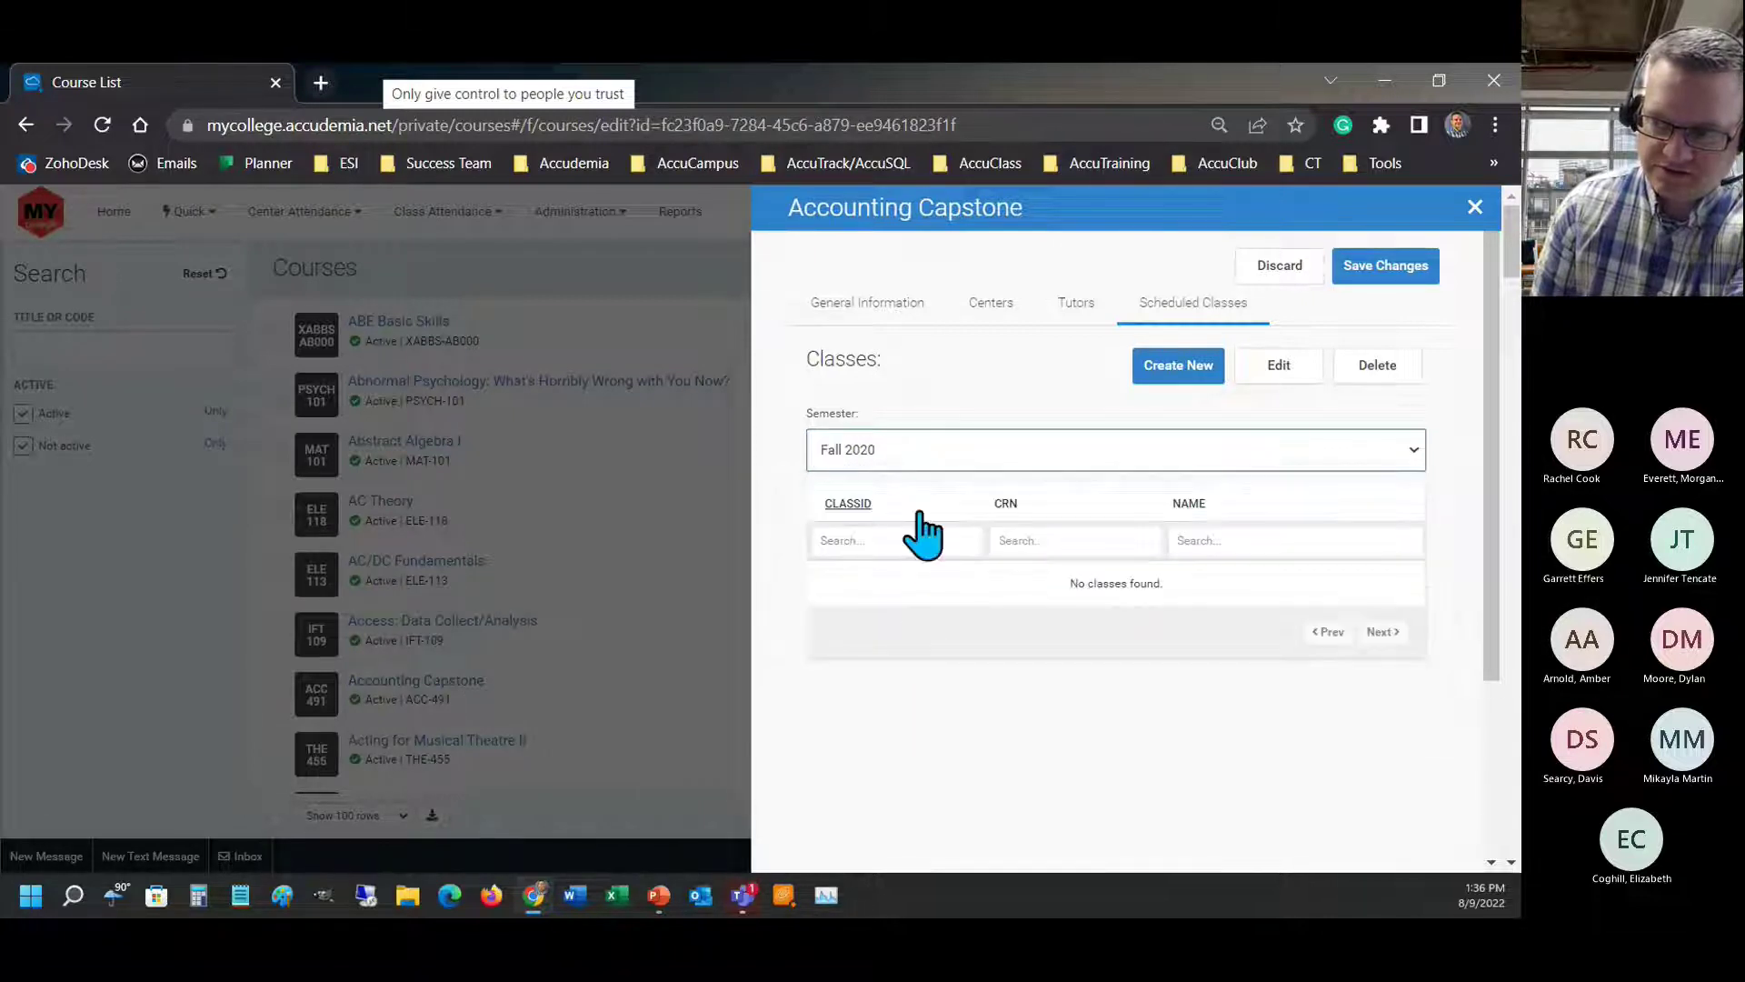
key(Down)
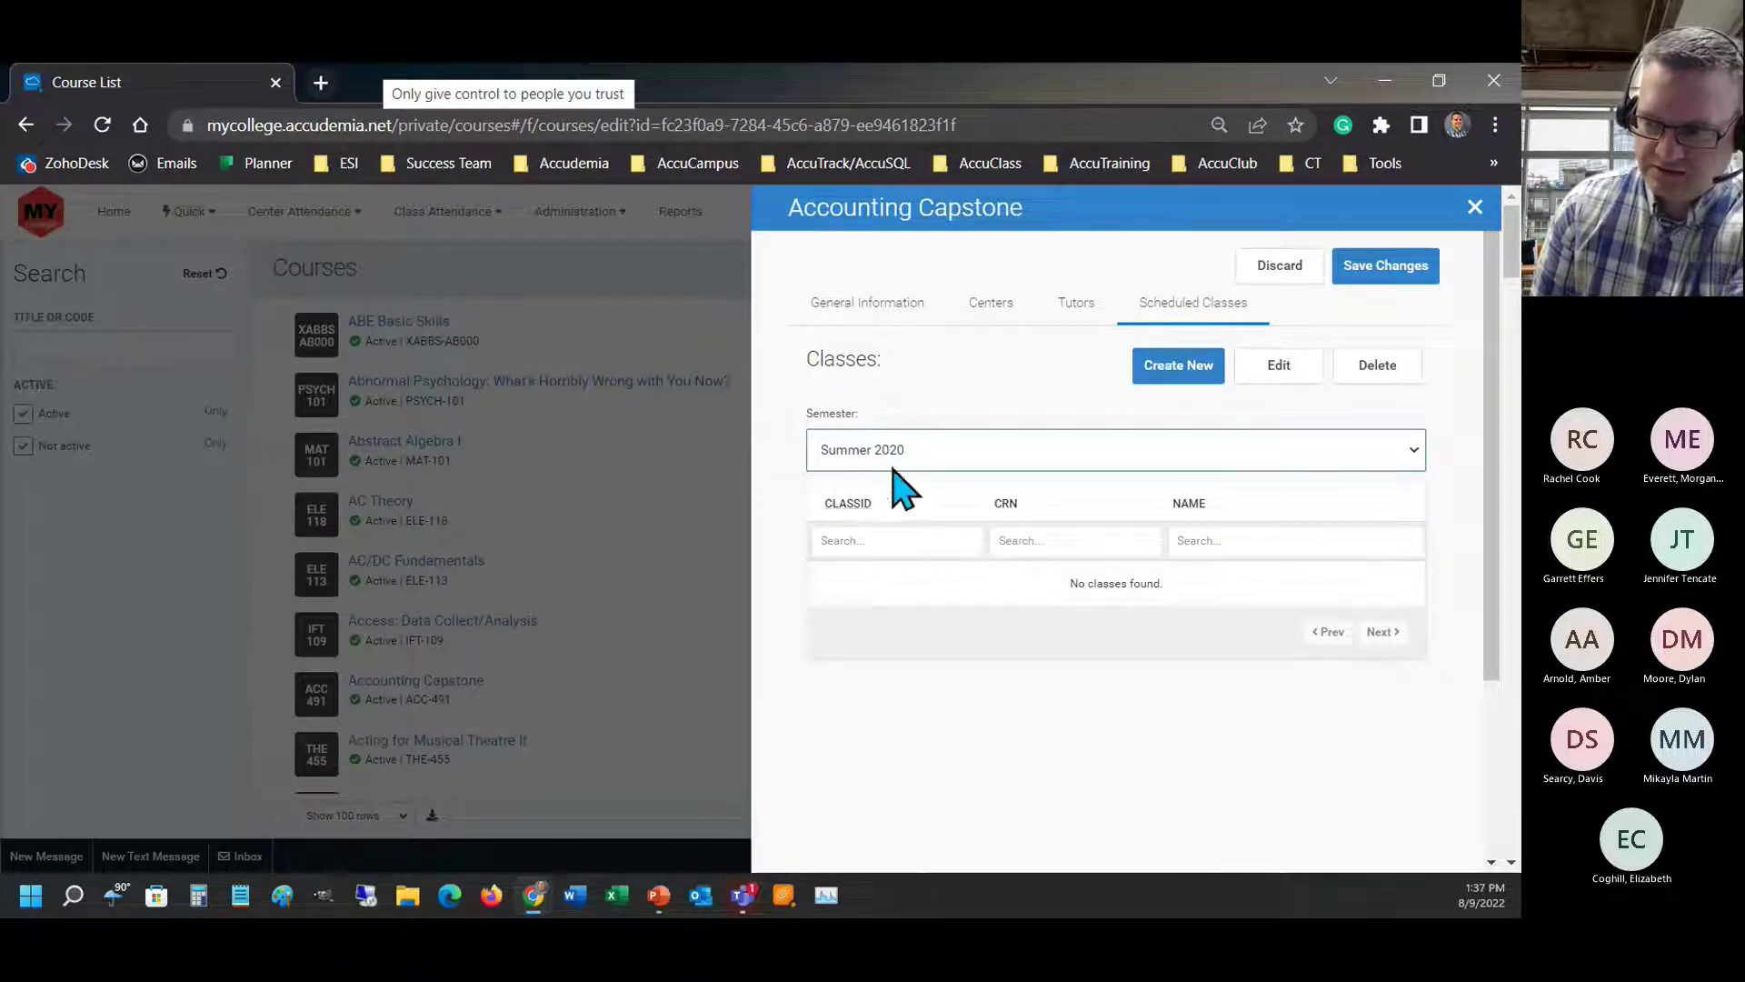
click(896, 459)
click(892, 600)
- View Accounting Capstone's scheduled classes for Fall 2018 and Spring 2019, and close the course
click(919, 459)
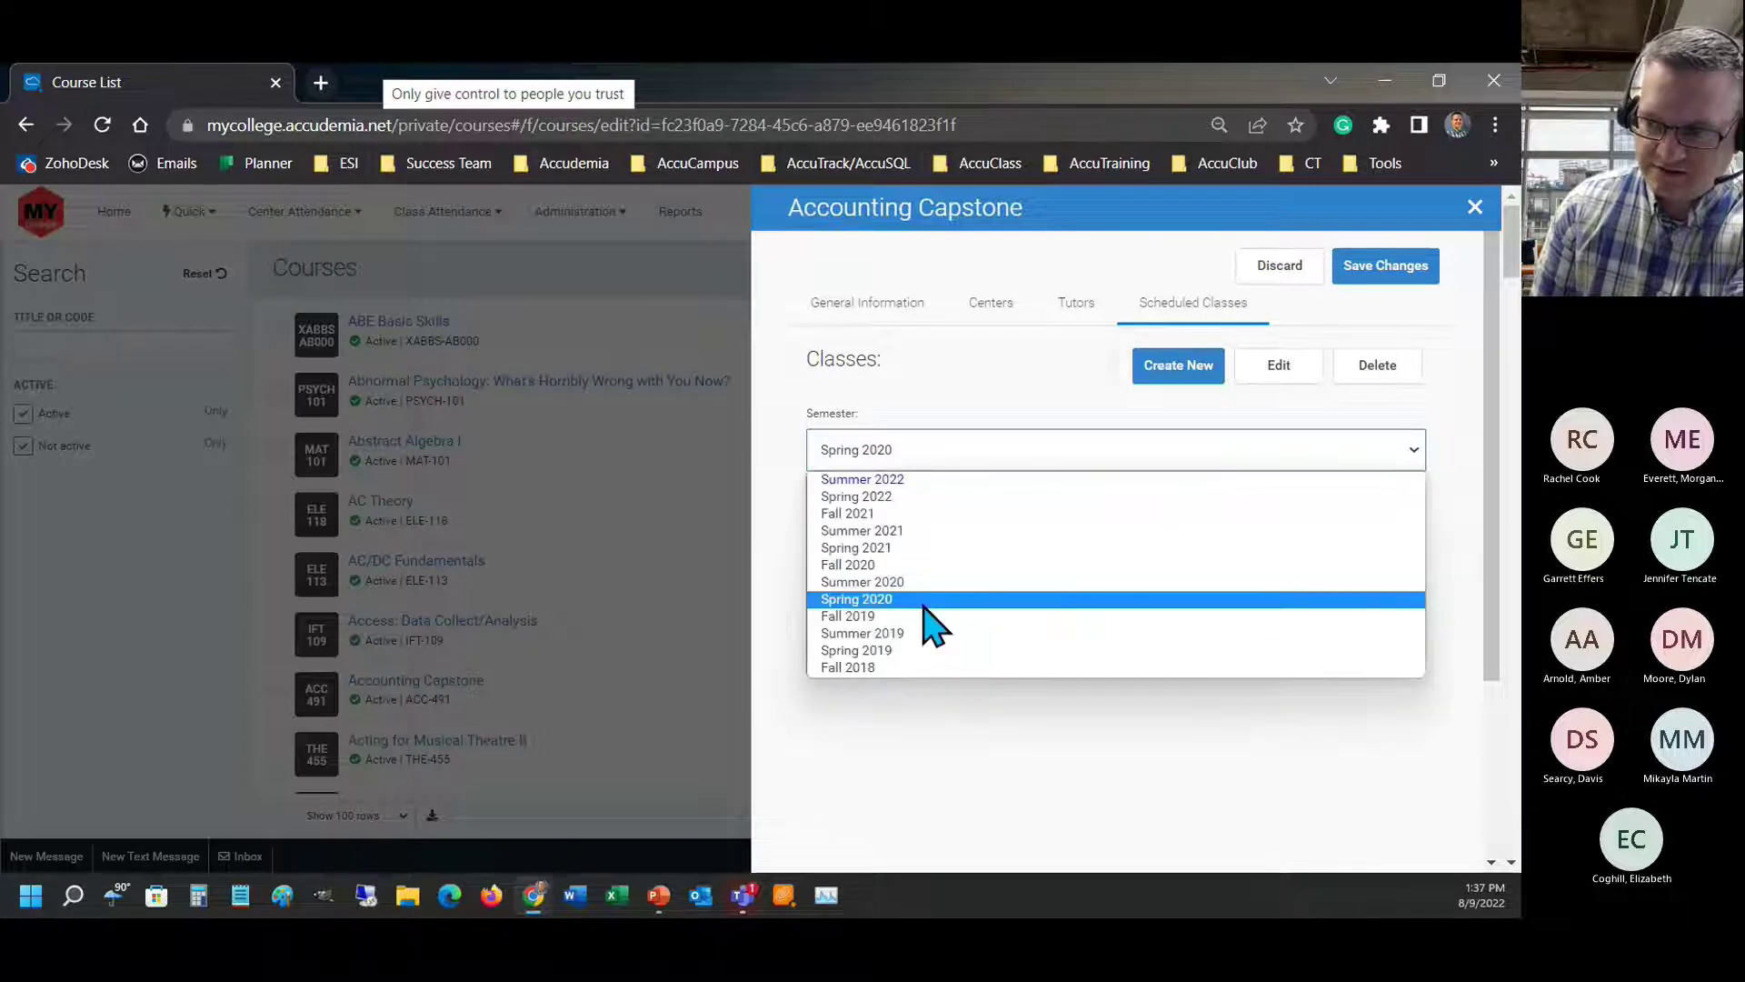
click(887, 670)
click(909, 459)
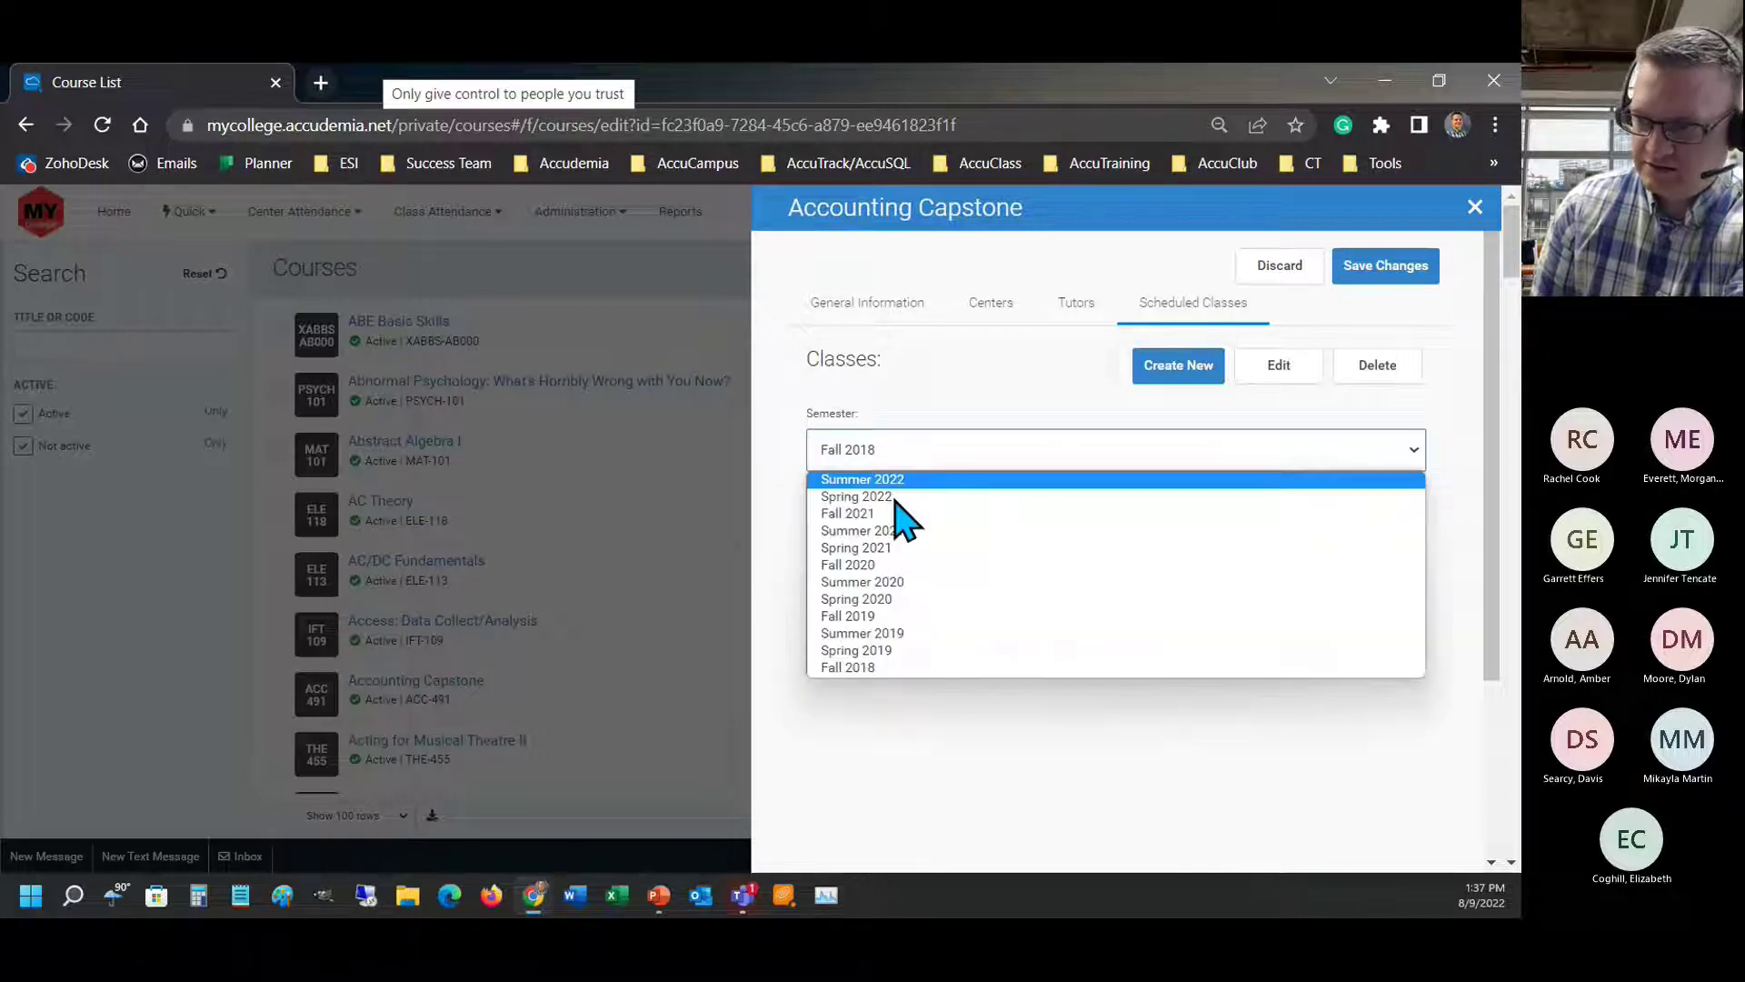
click(886, 650)
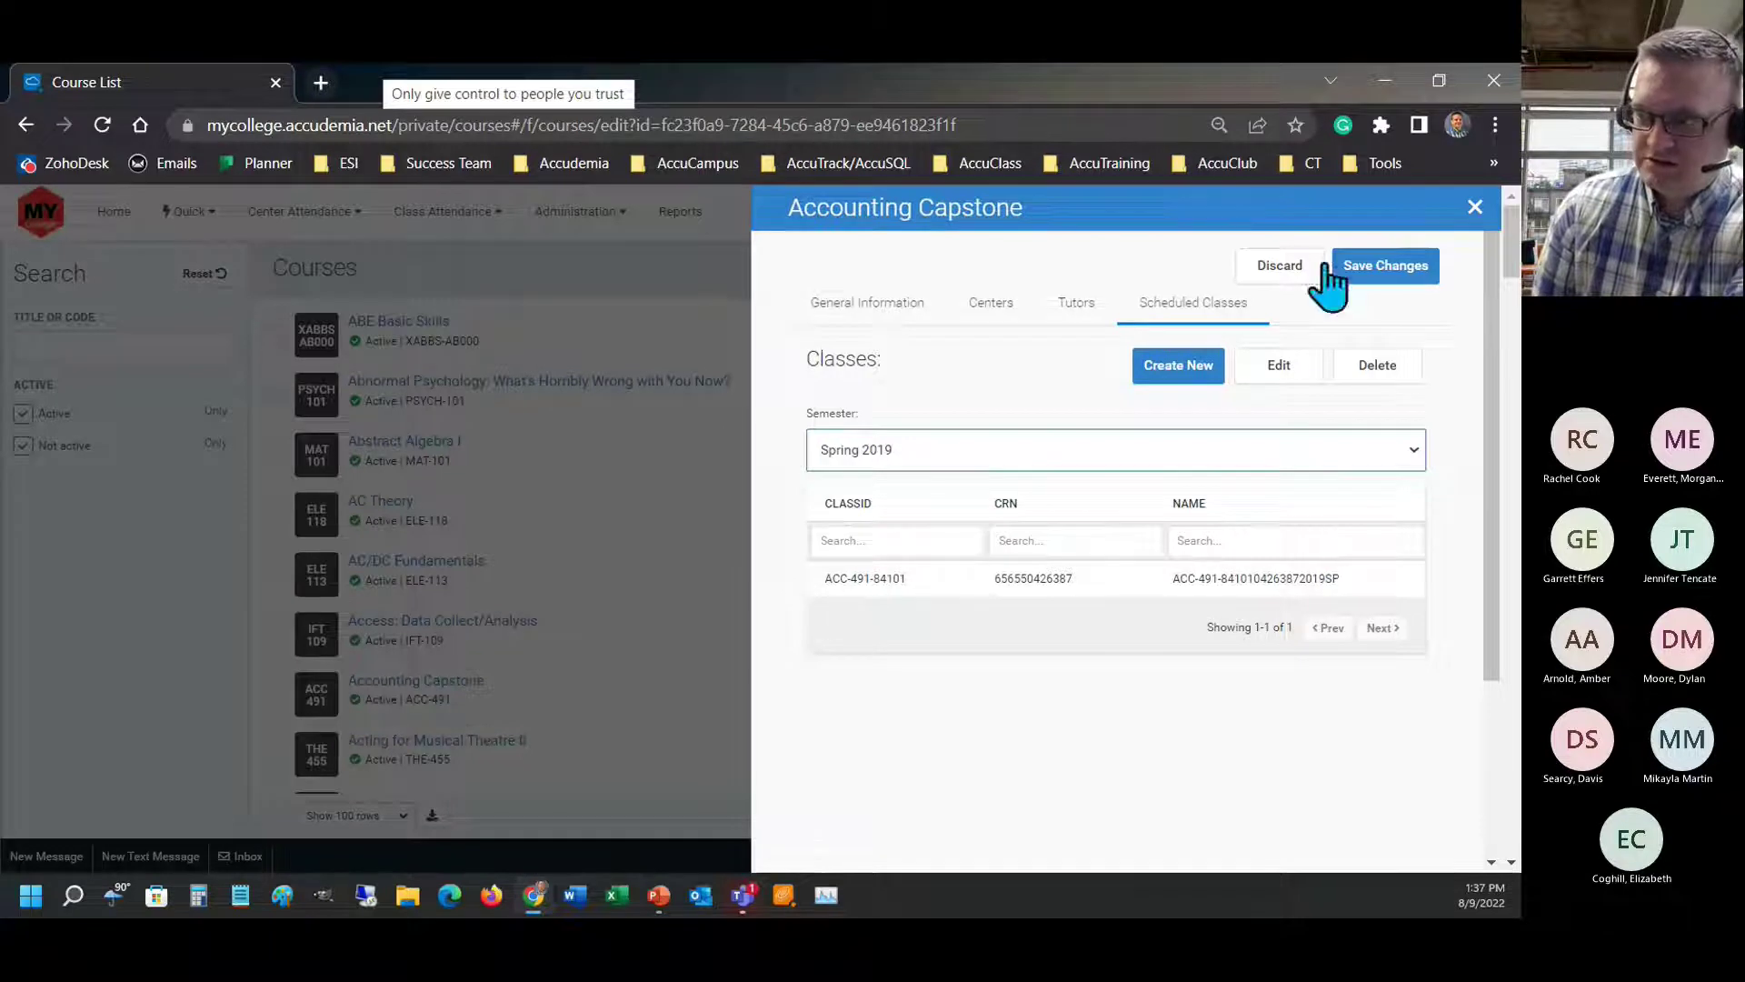
click(1474, 208)
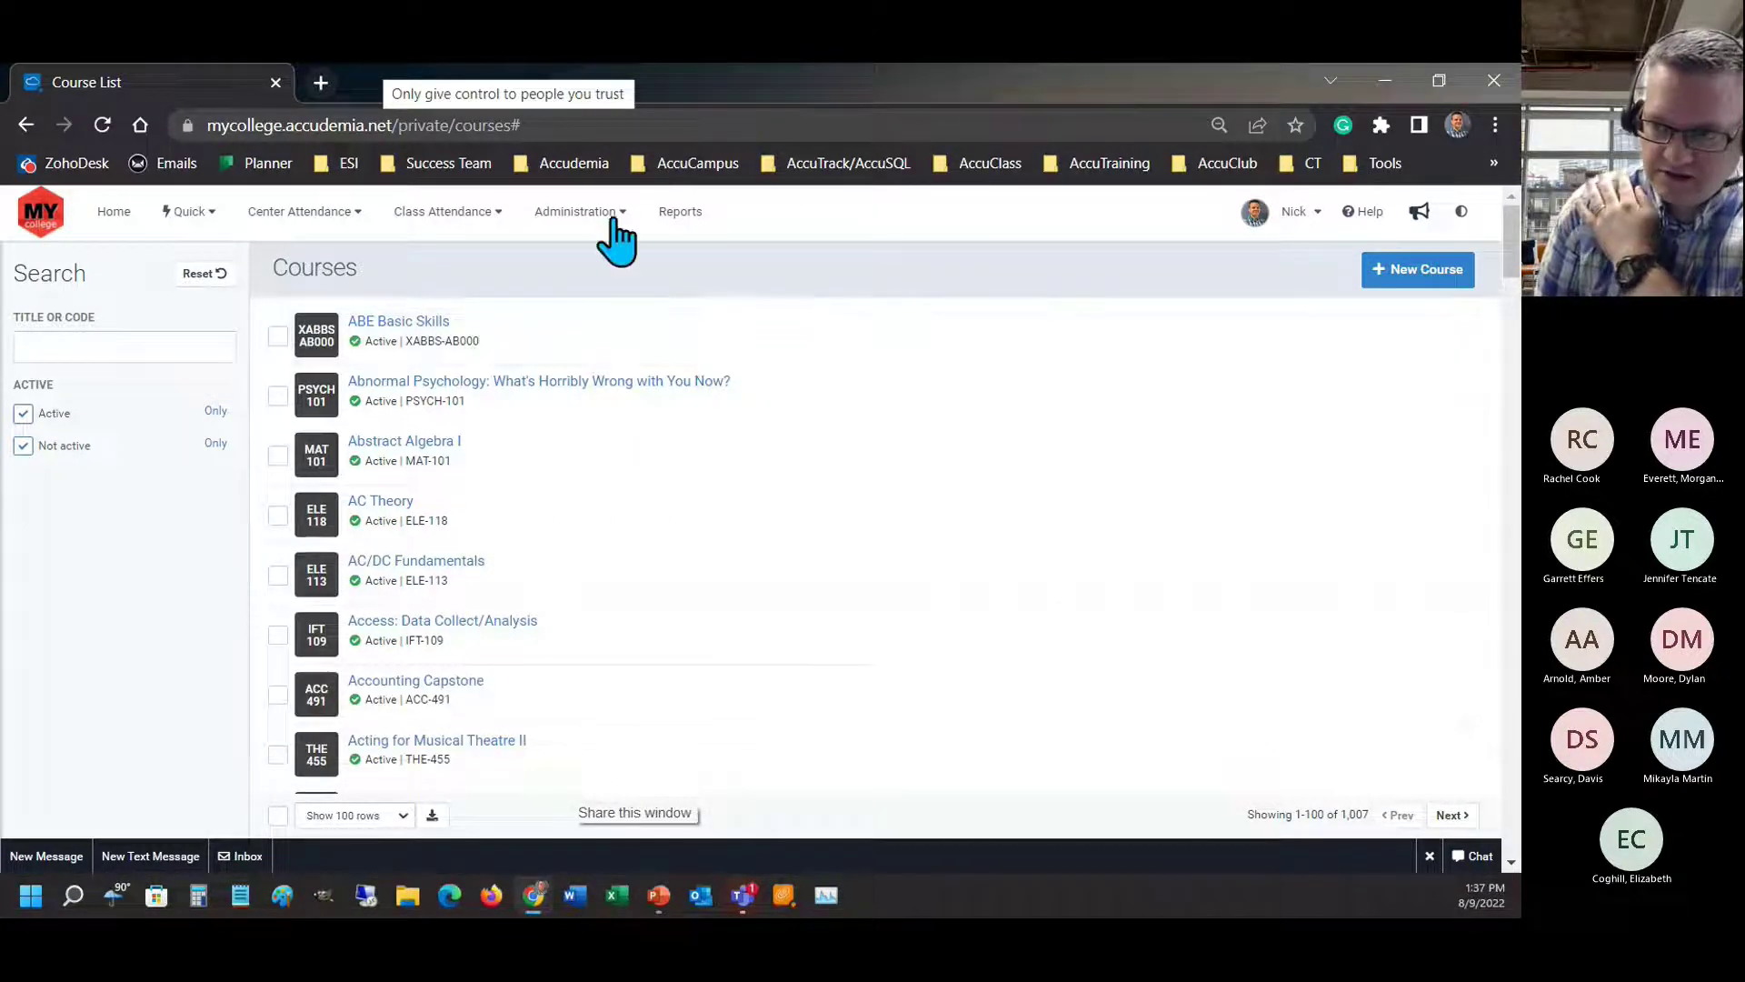
- Open the Control Panel's Walk-Ins settings for the Skills & Tutoring Center and examine the Courses section, including Use student enrollment
click(602, 223)
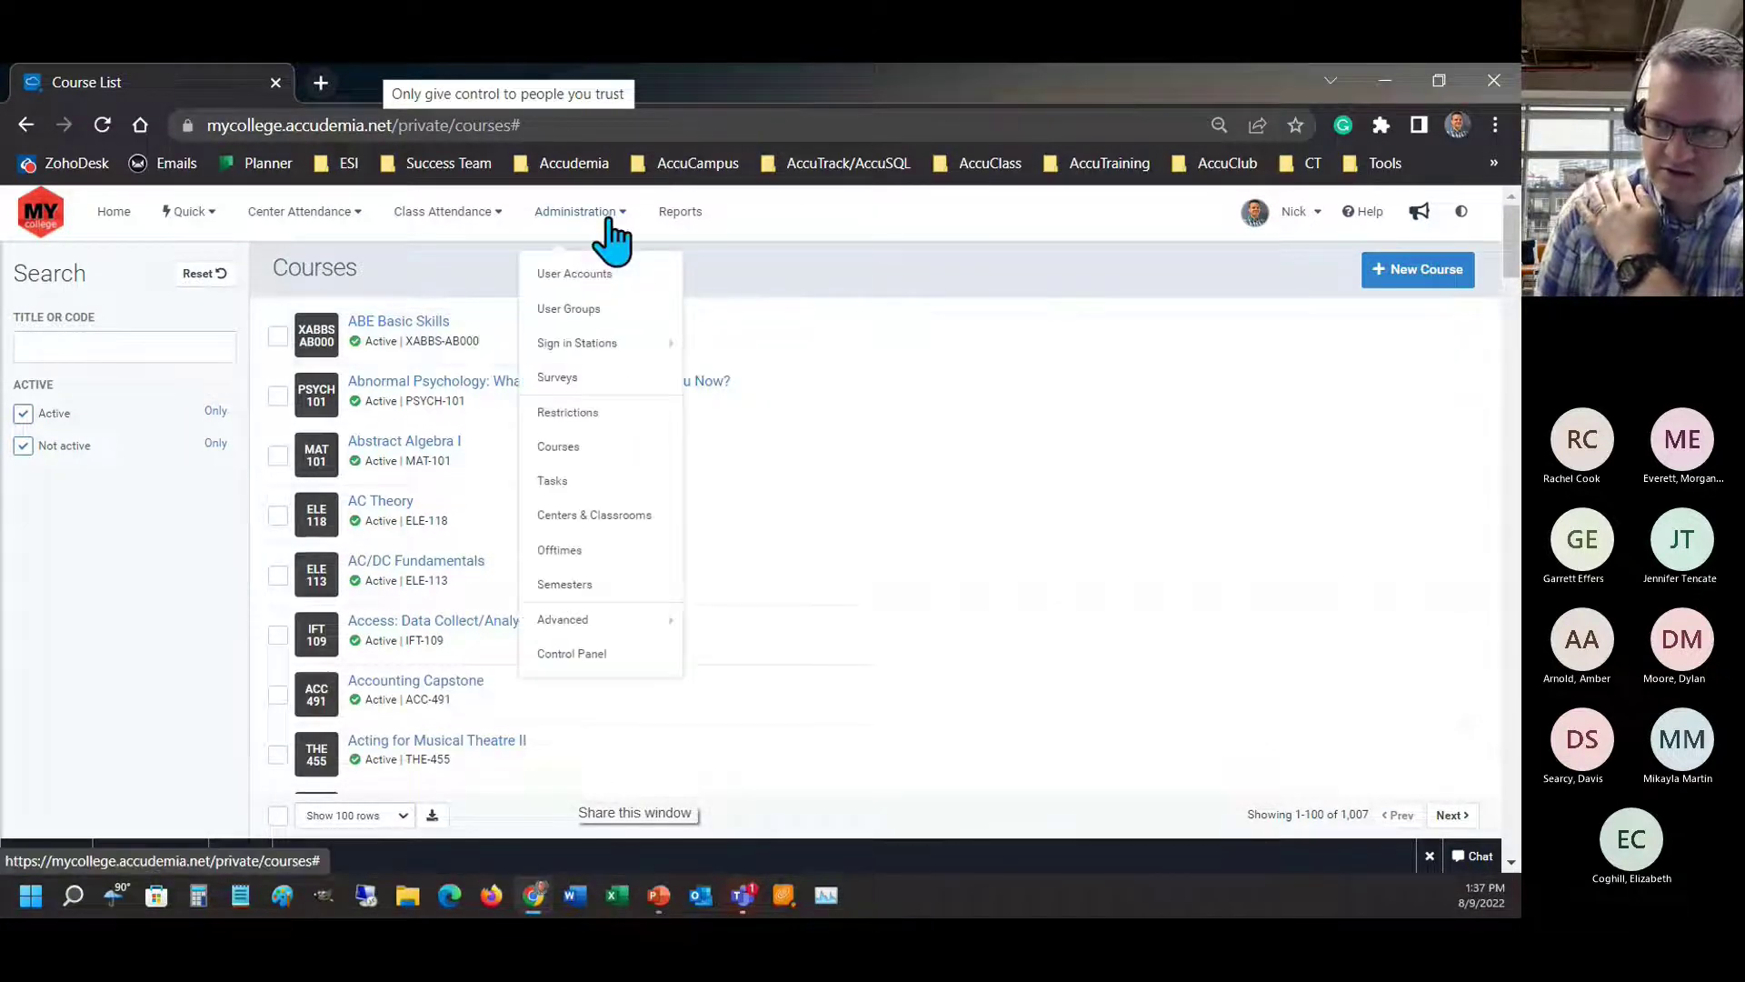
click(580, 662)
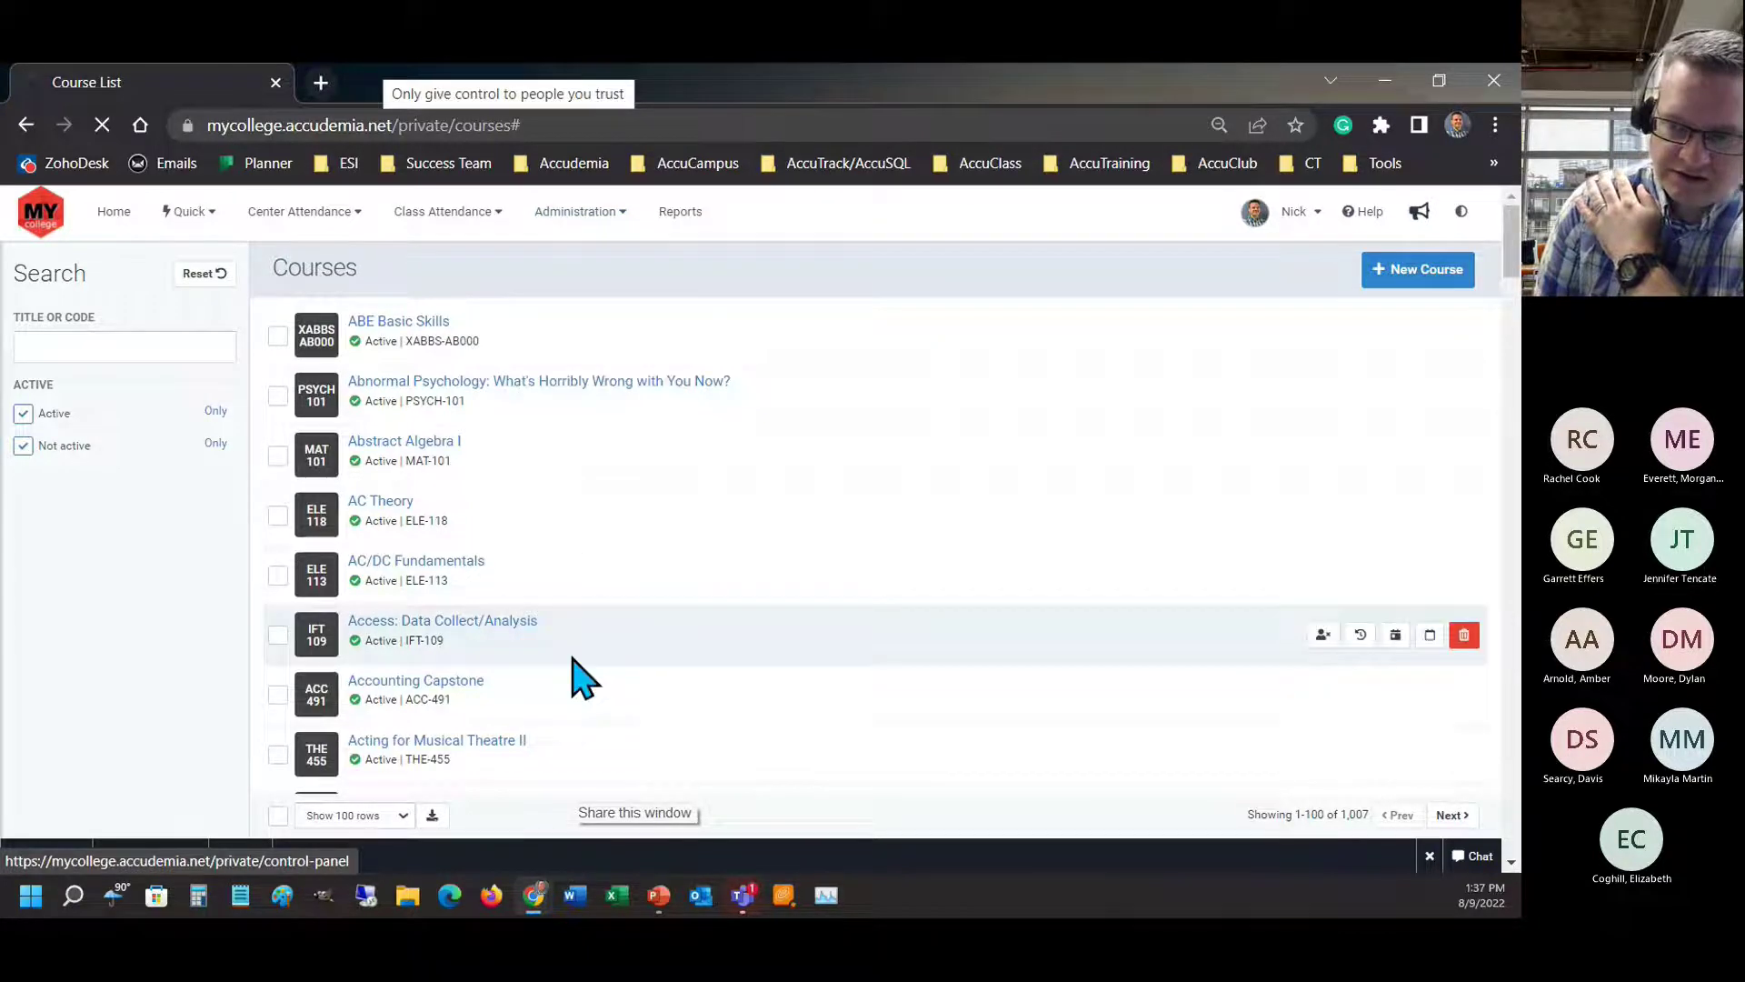
click(698, 450)
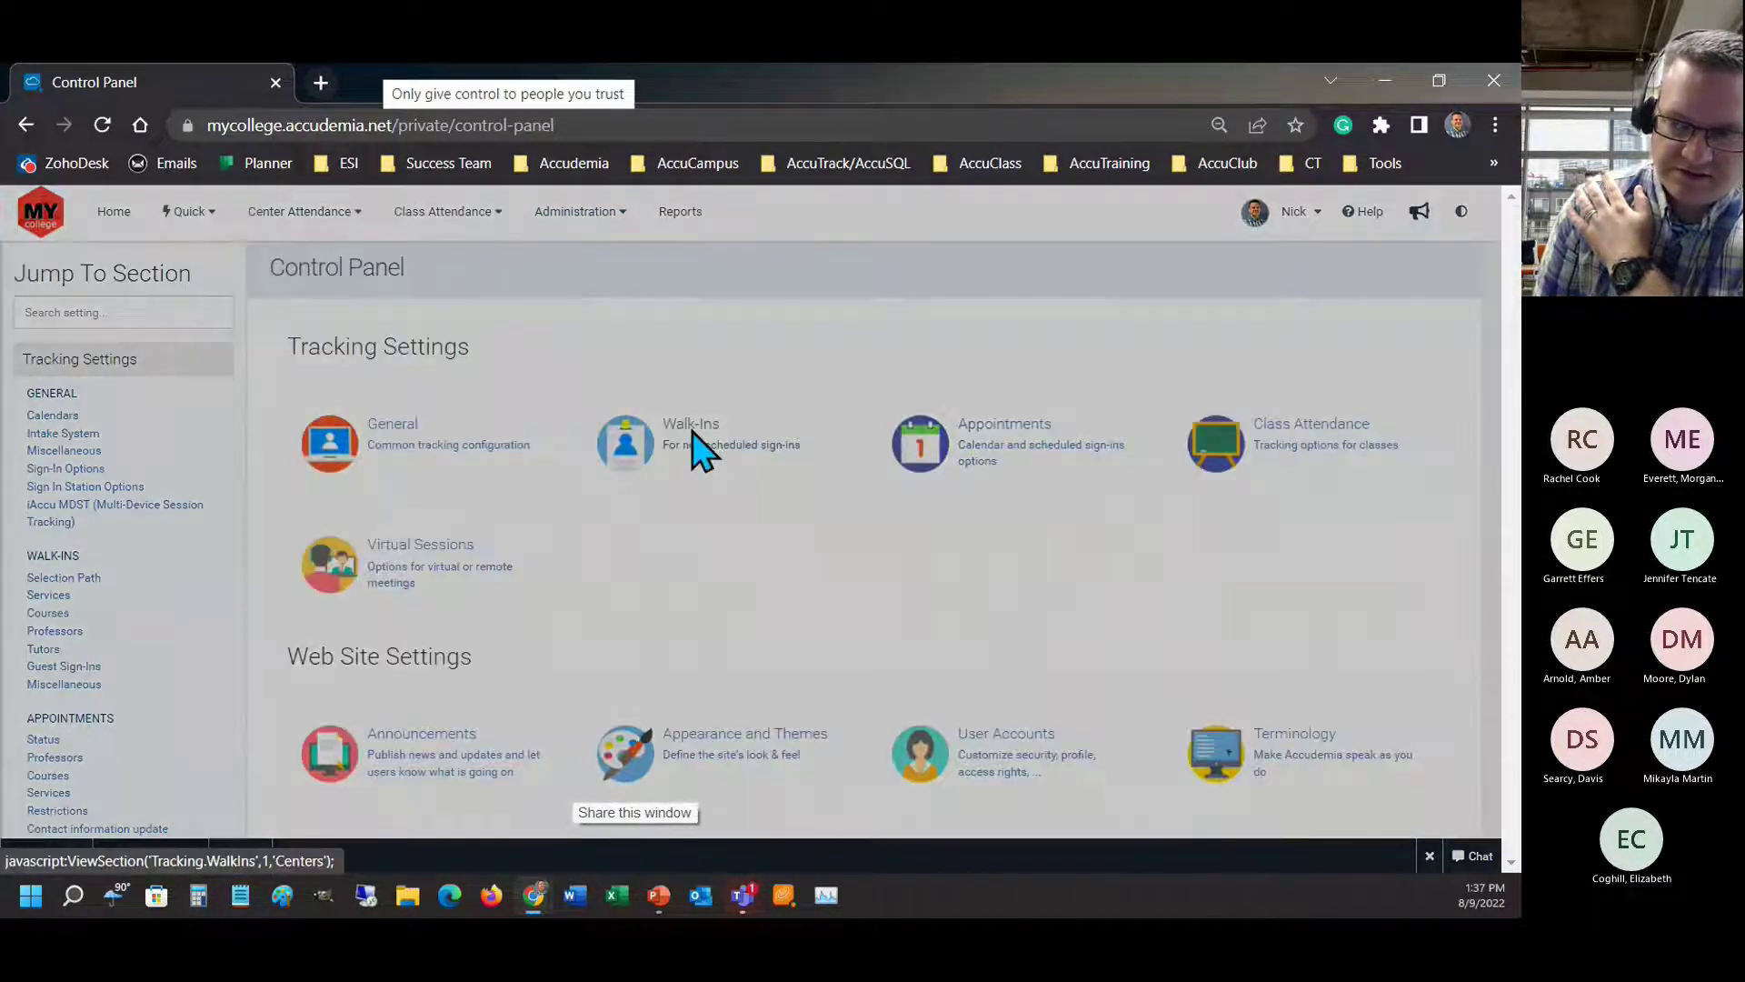
scroll(712, 509, down, 5)
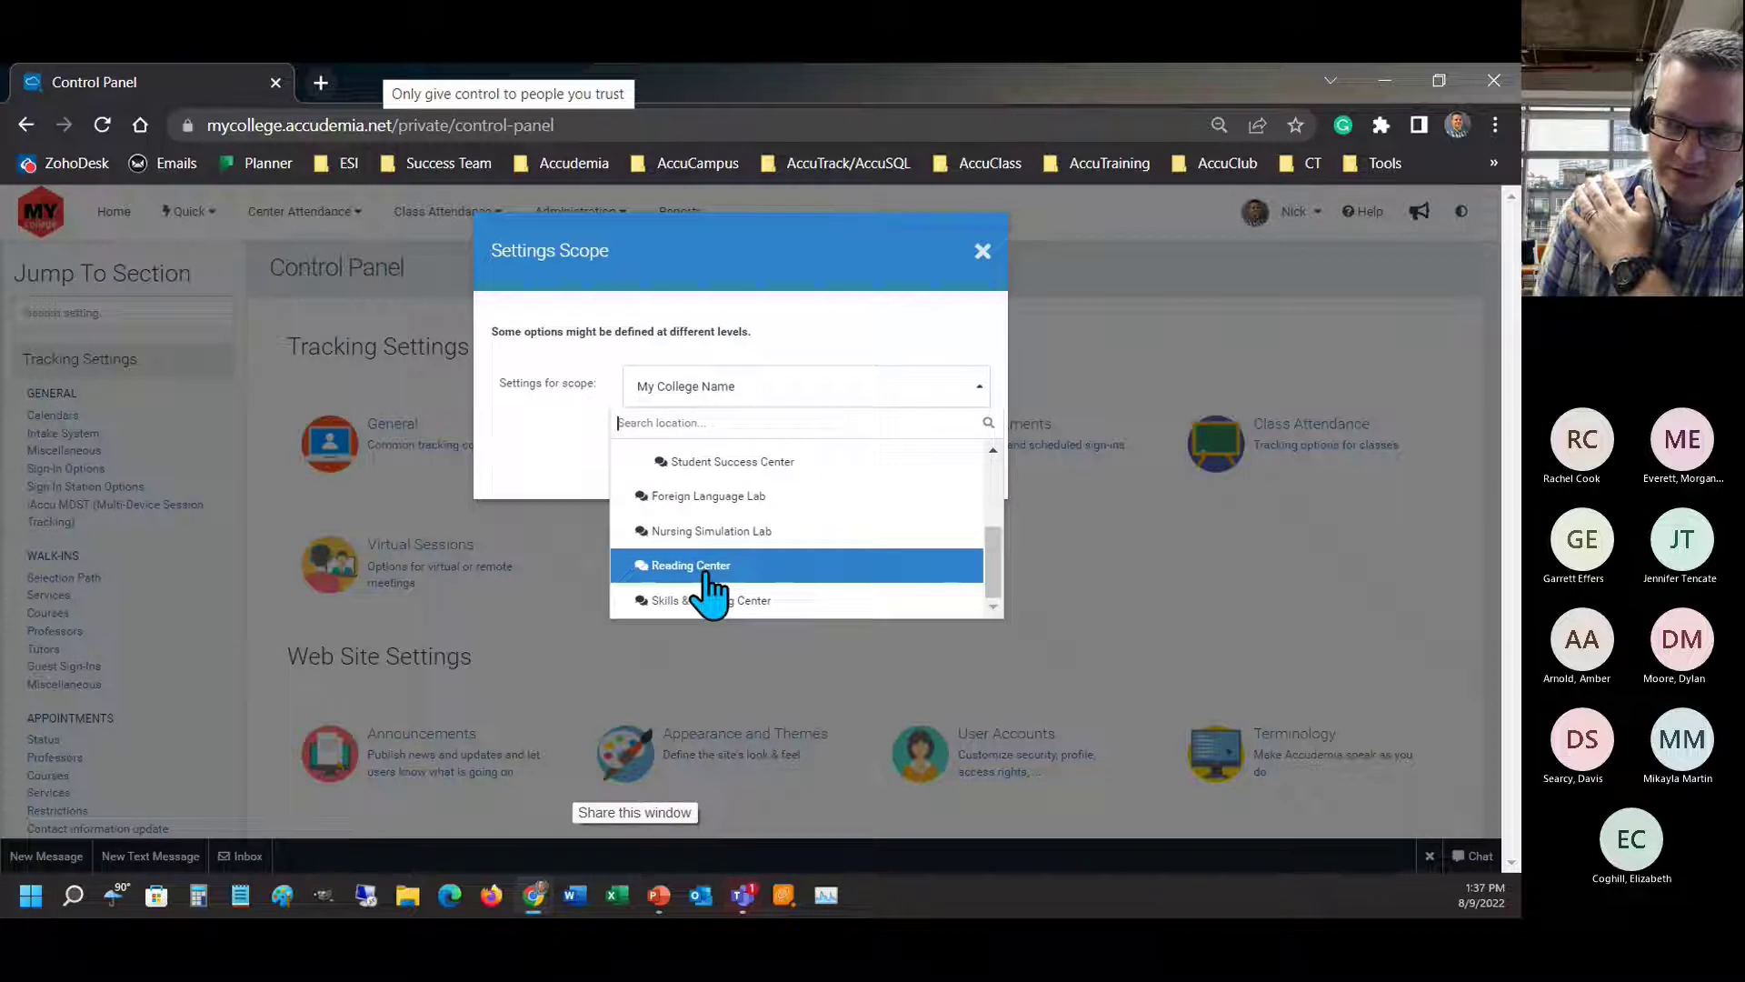
click(708, 601)
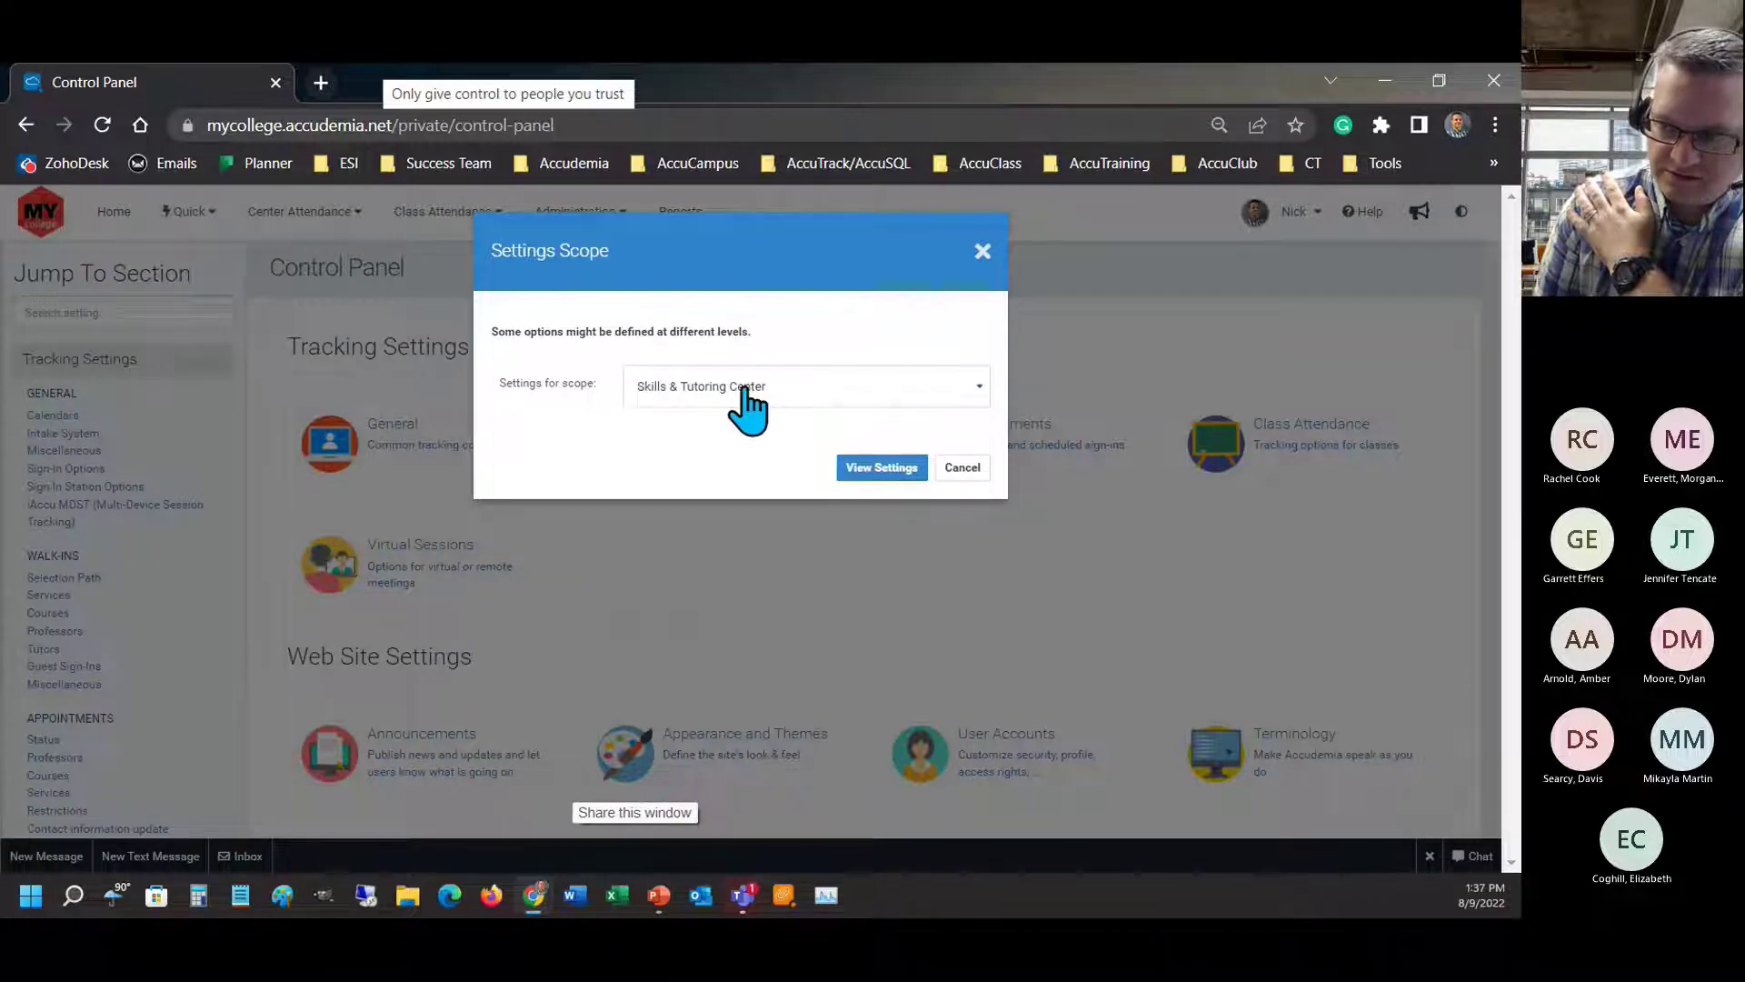
click(880, 469)
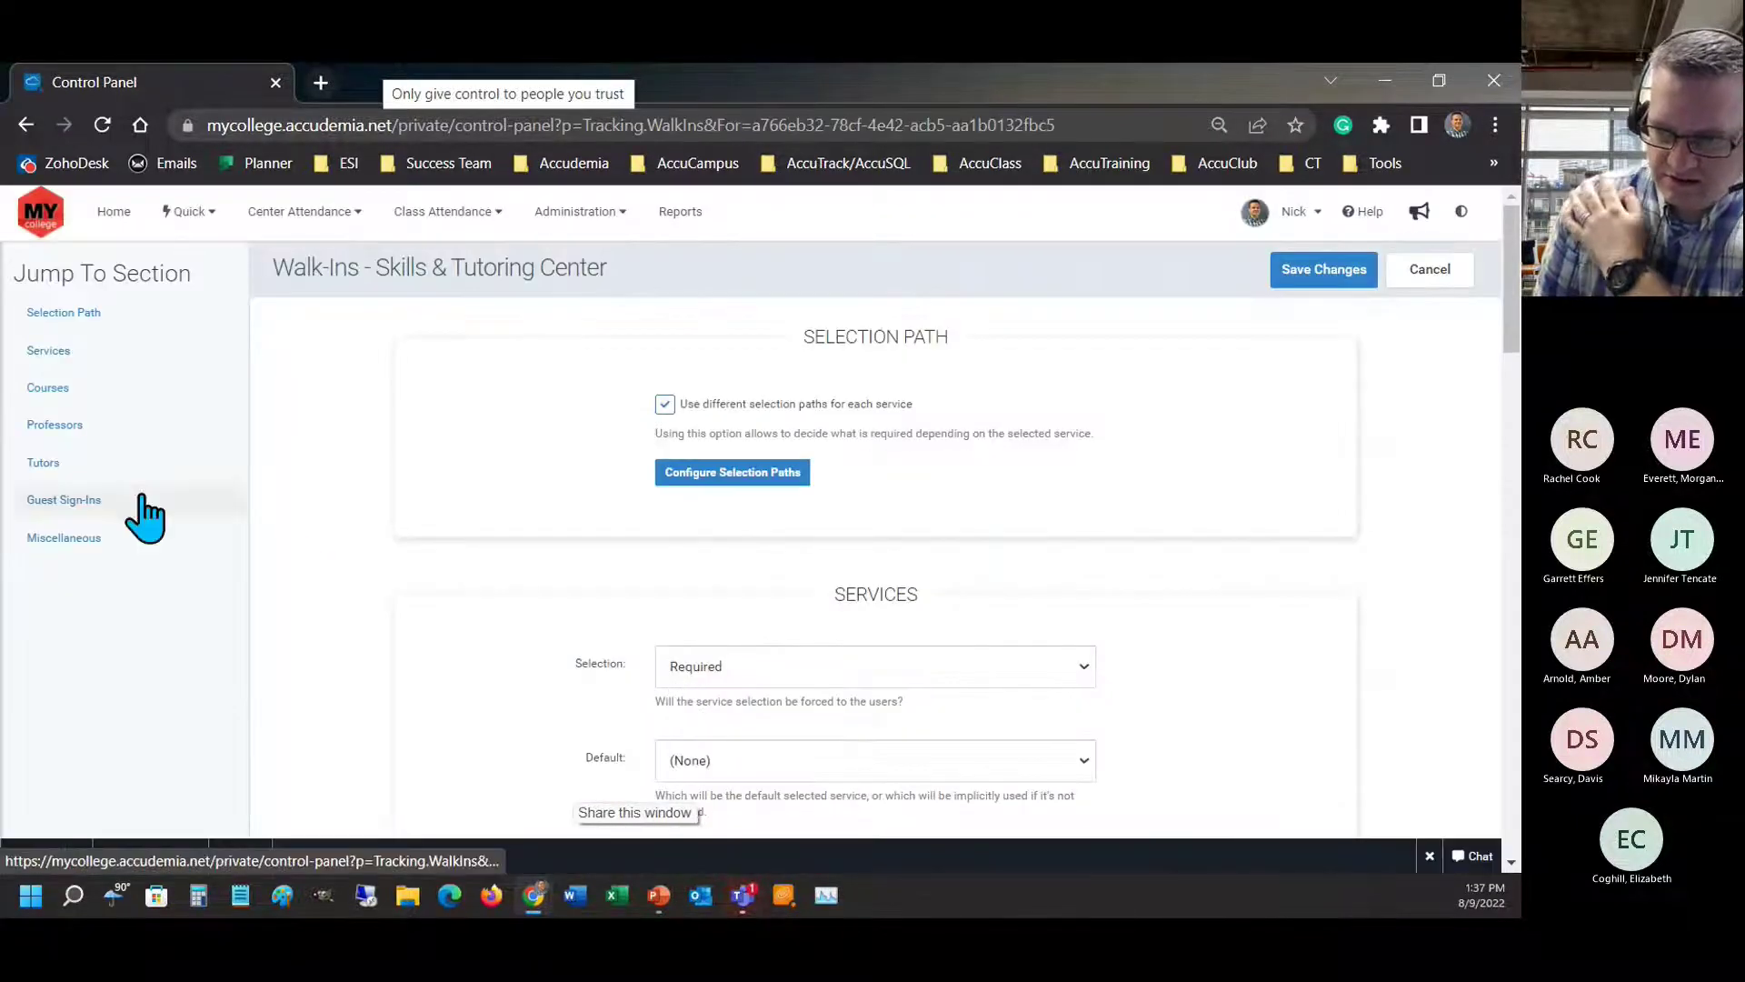
click(47, 390)
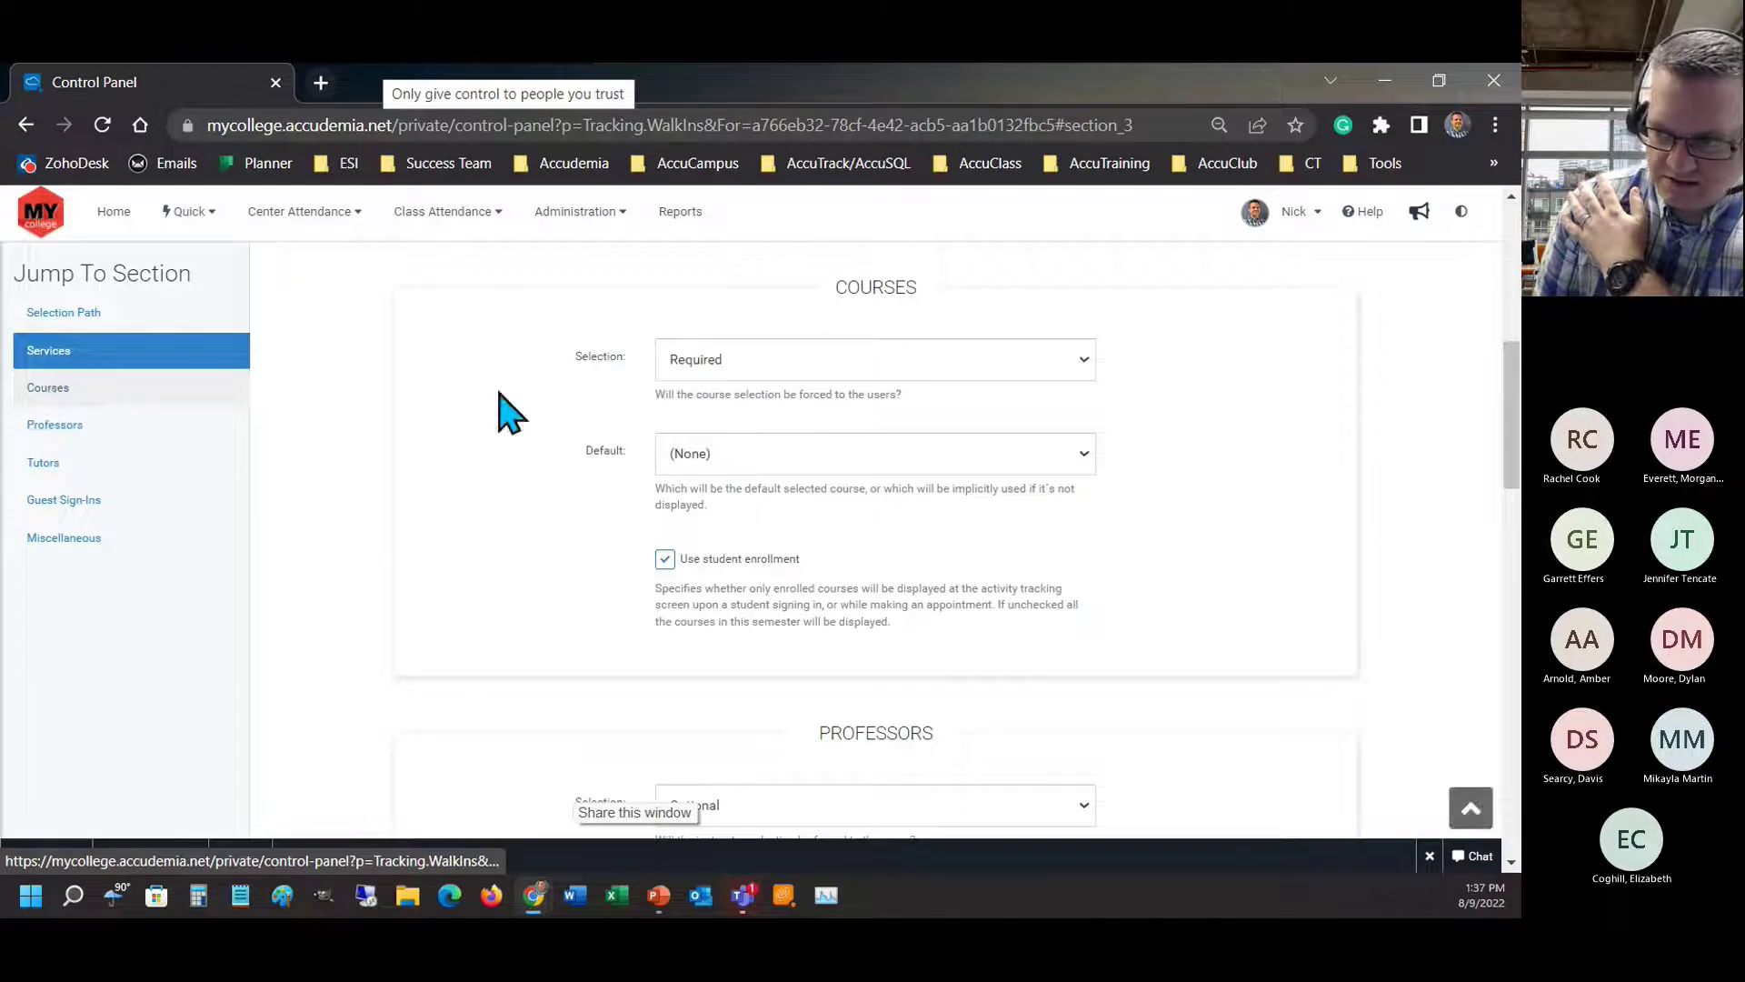
drag(831, 287, 920, 287)
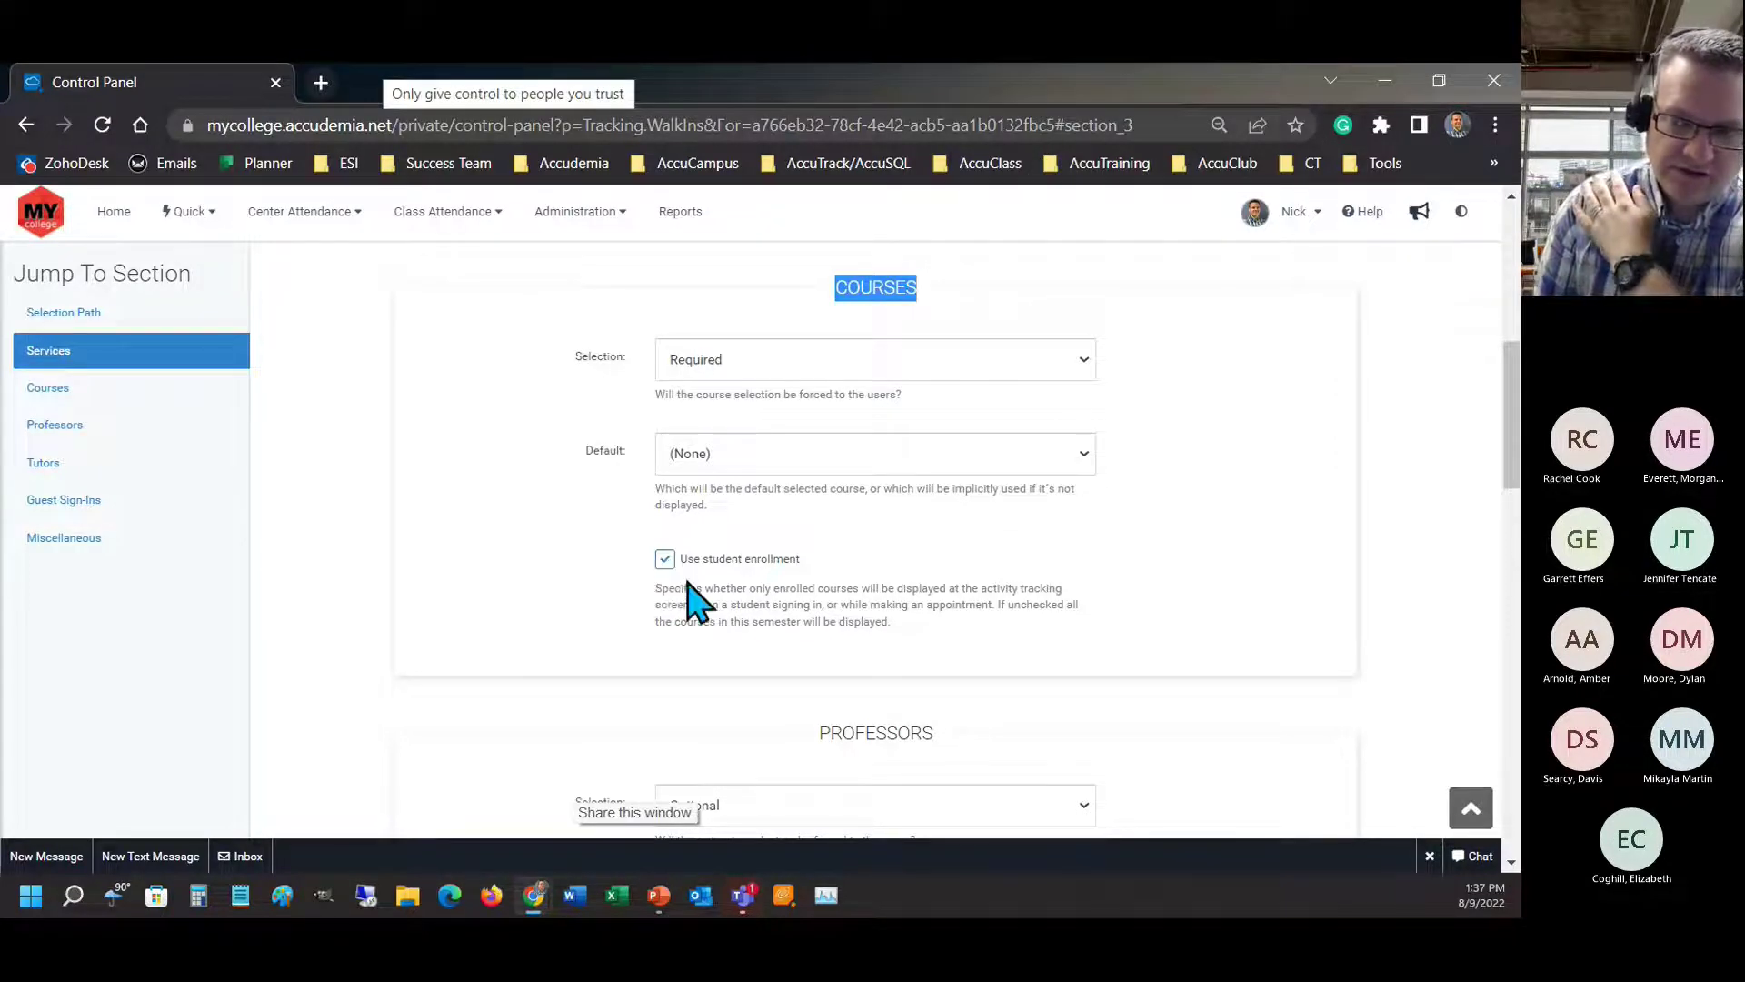
- Return to the course list, examine the availability options of ABE Basic Skills, and close the course
click(583, 223)
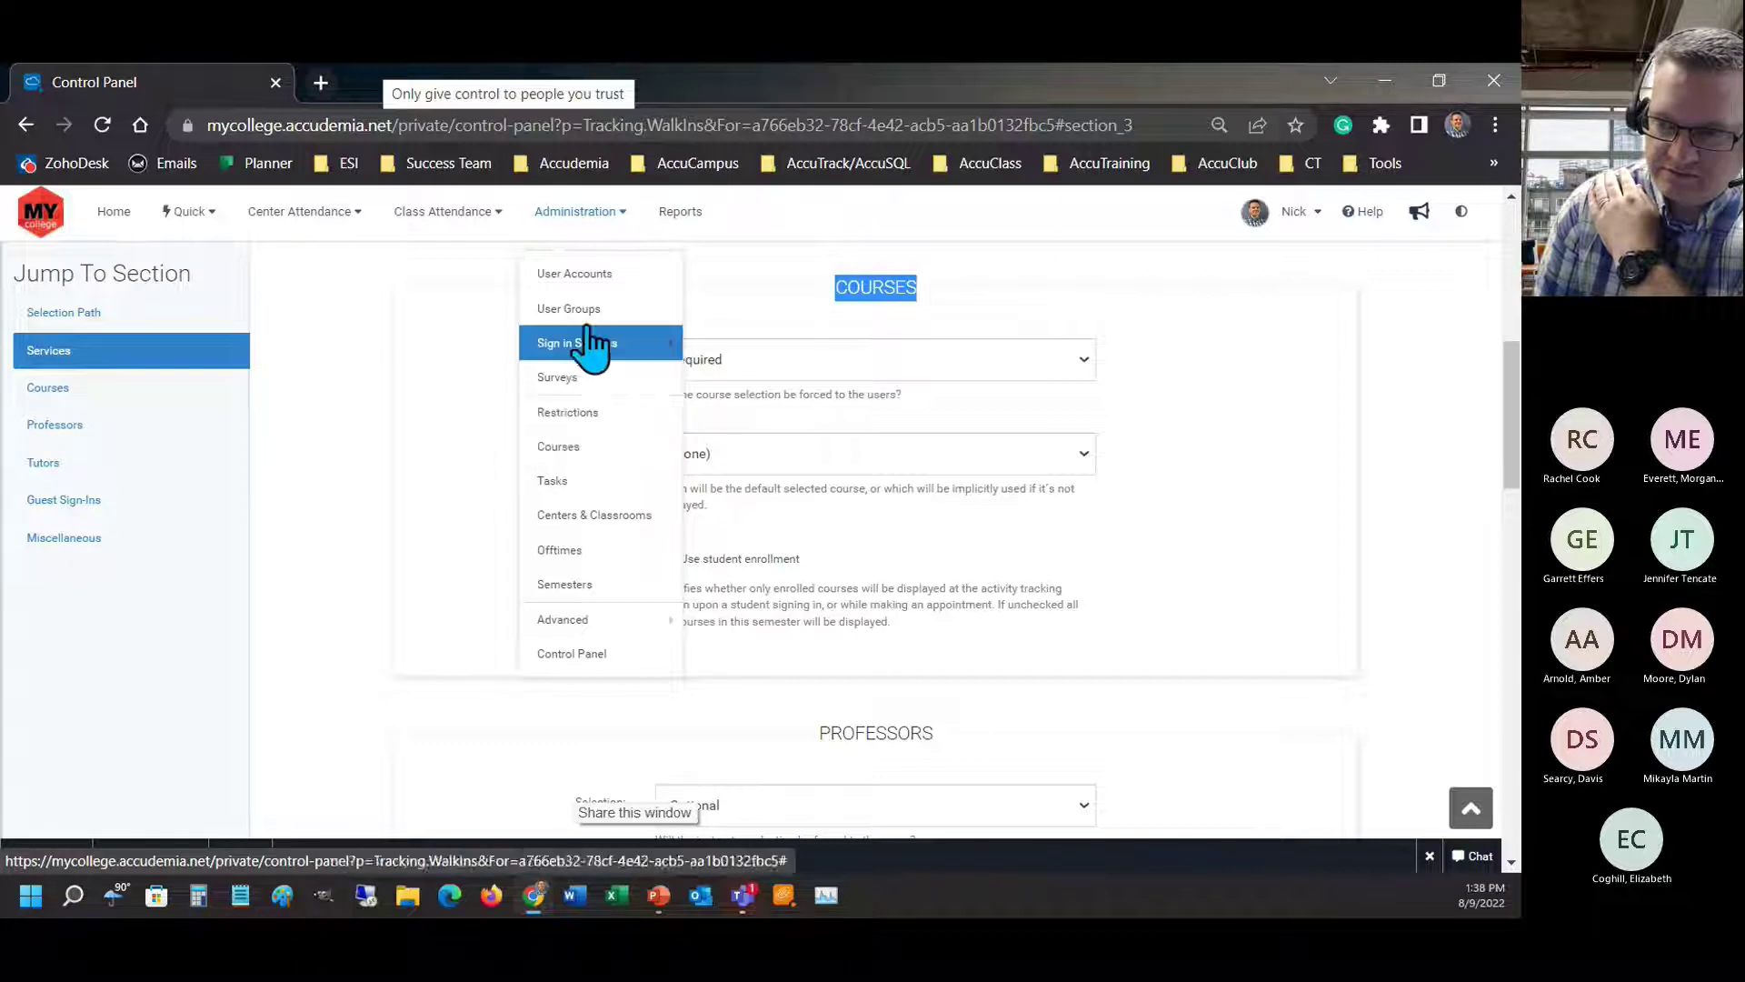
click(580, 449)
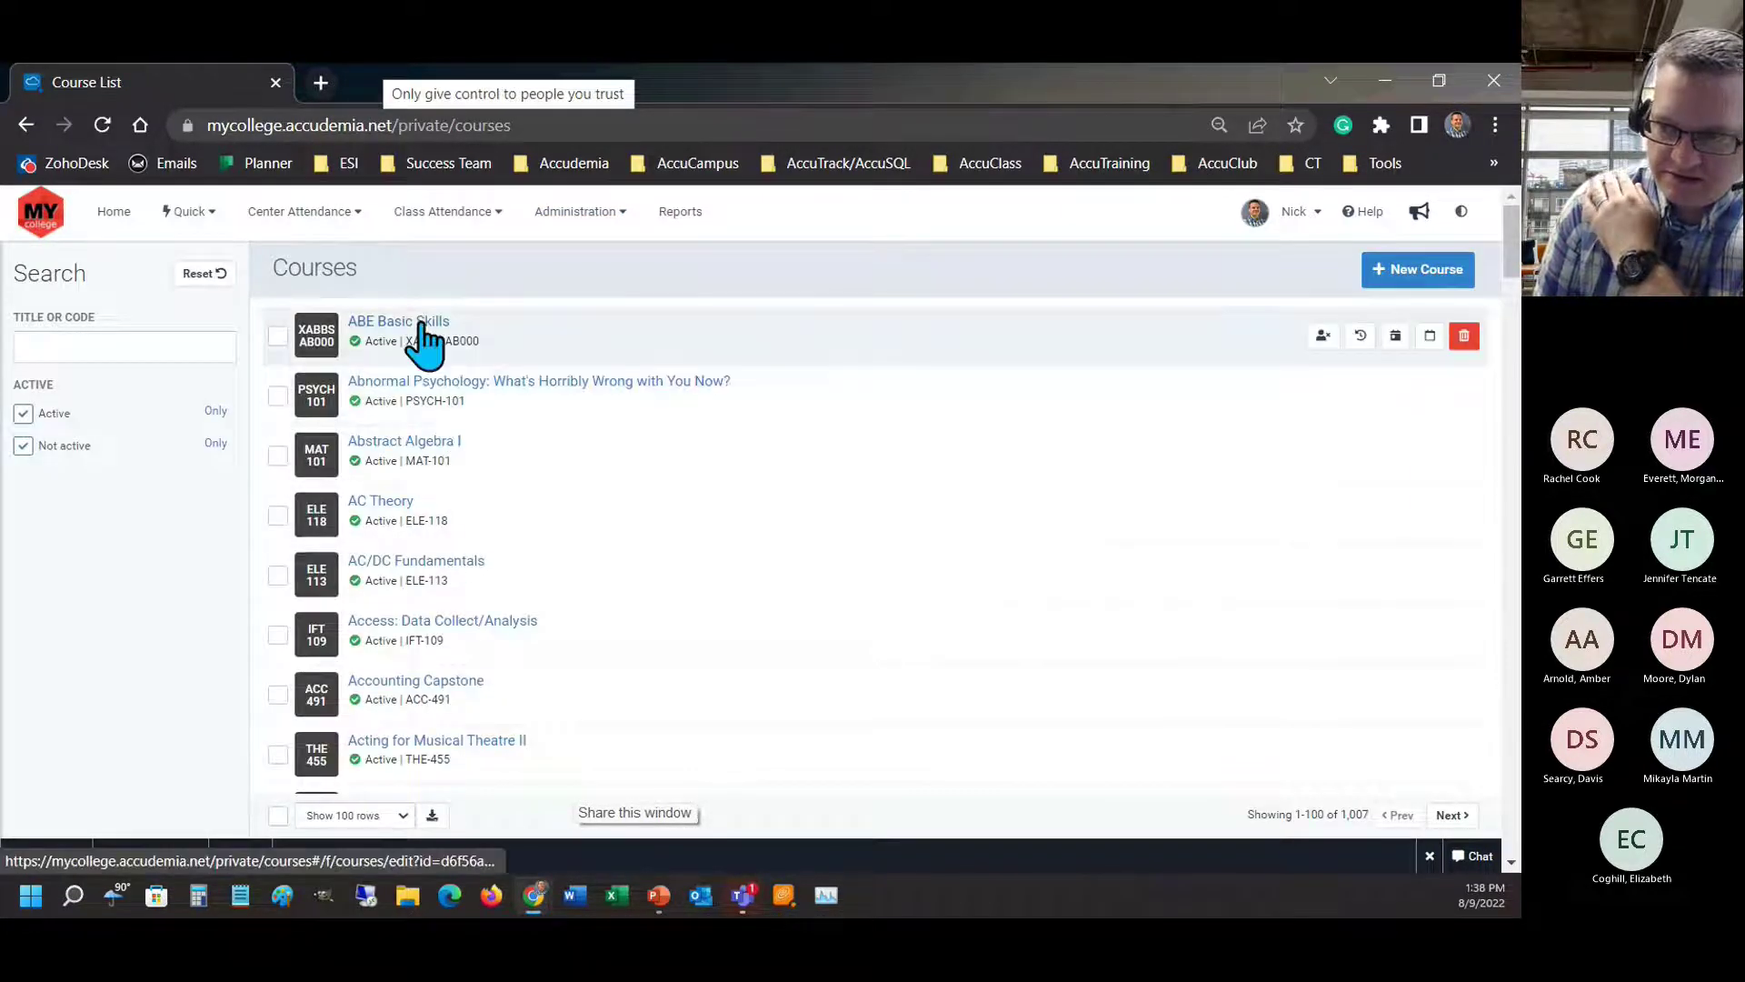
click(421, 344)
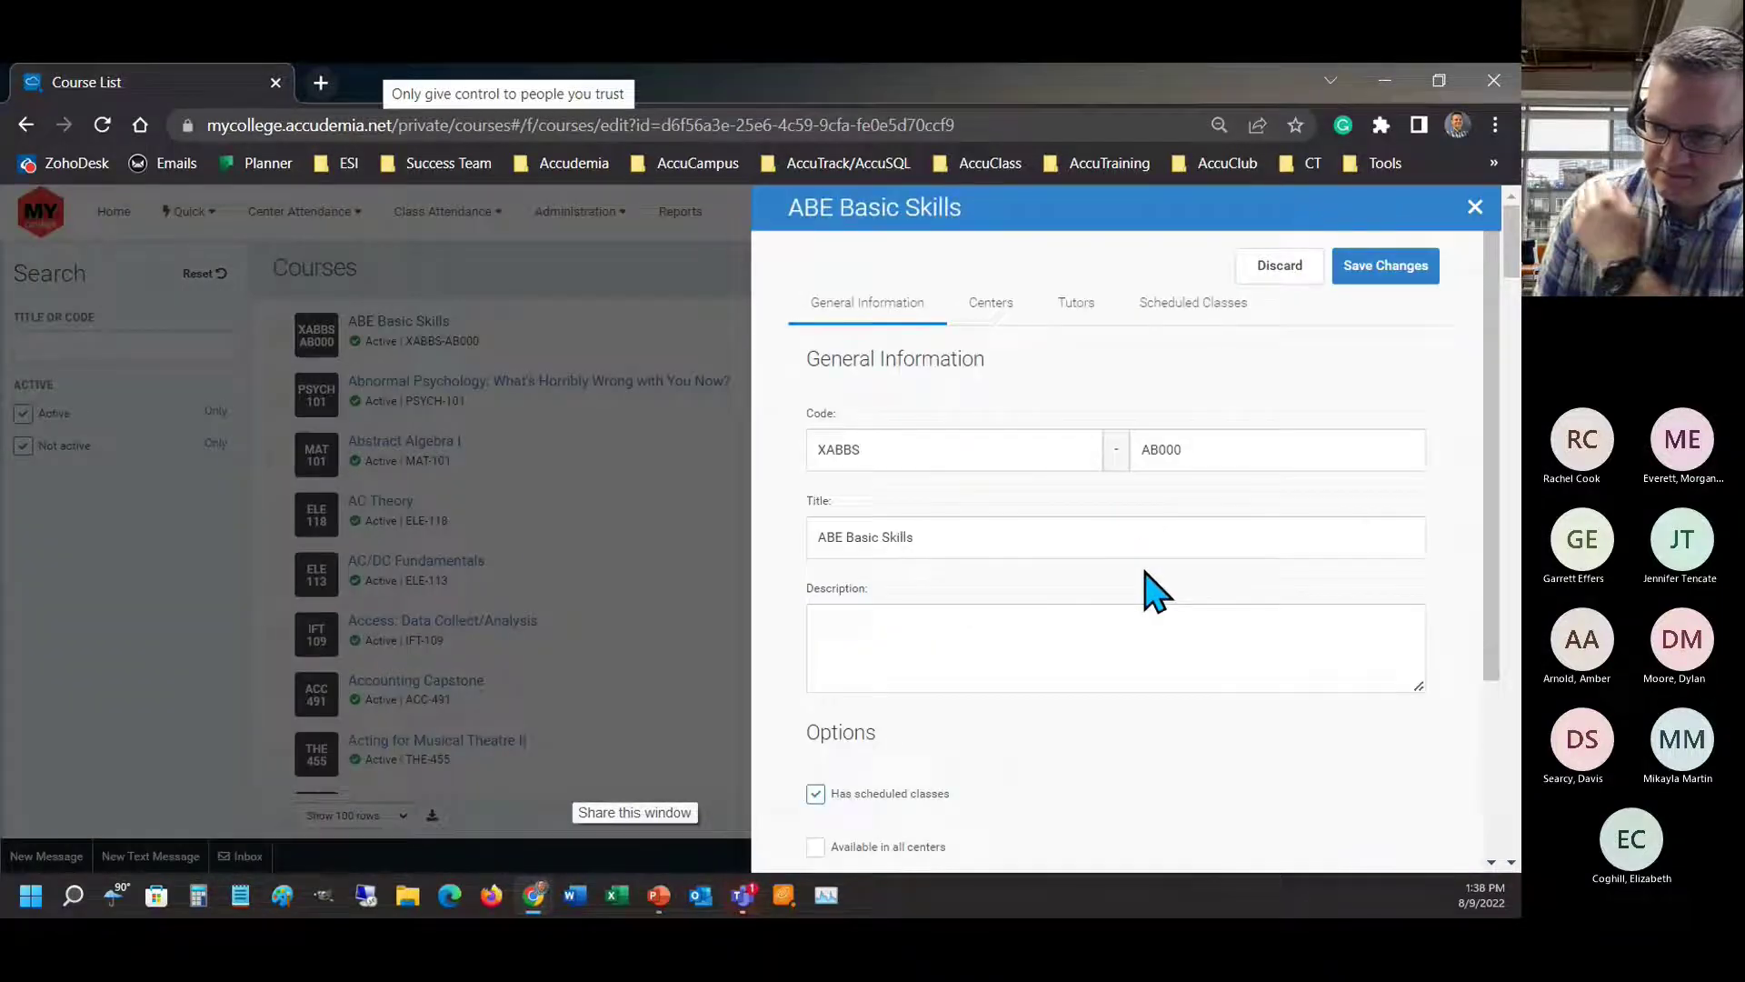
scroll(1000, 659, down, 3)
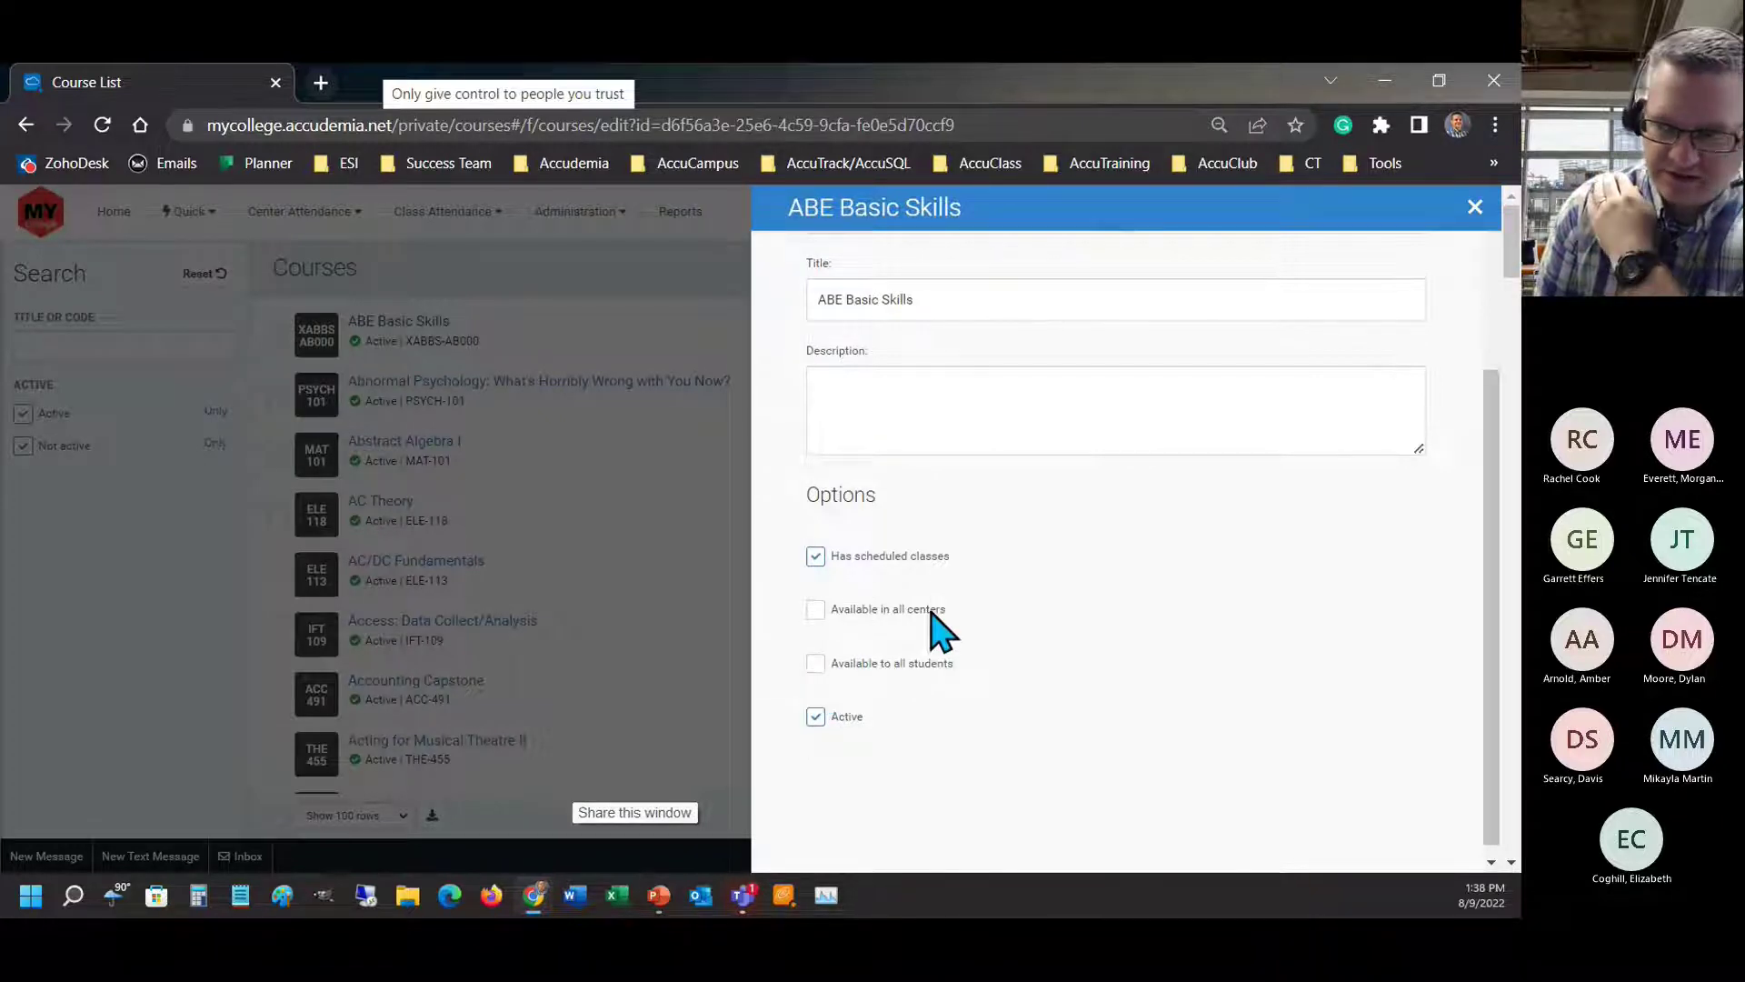
scroll(931, 546, up, 3)
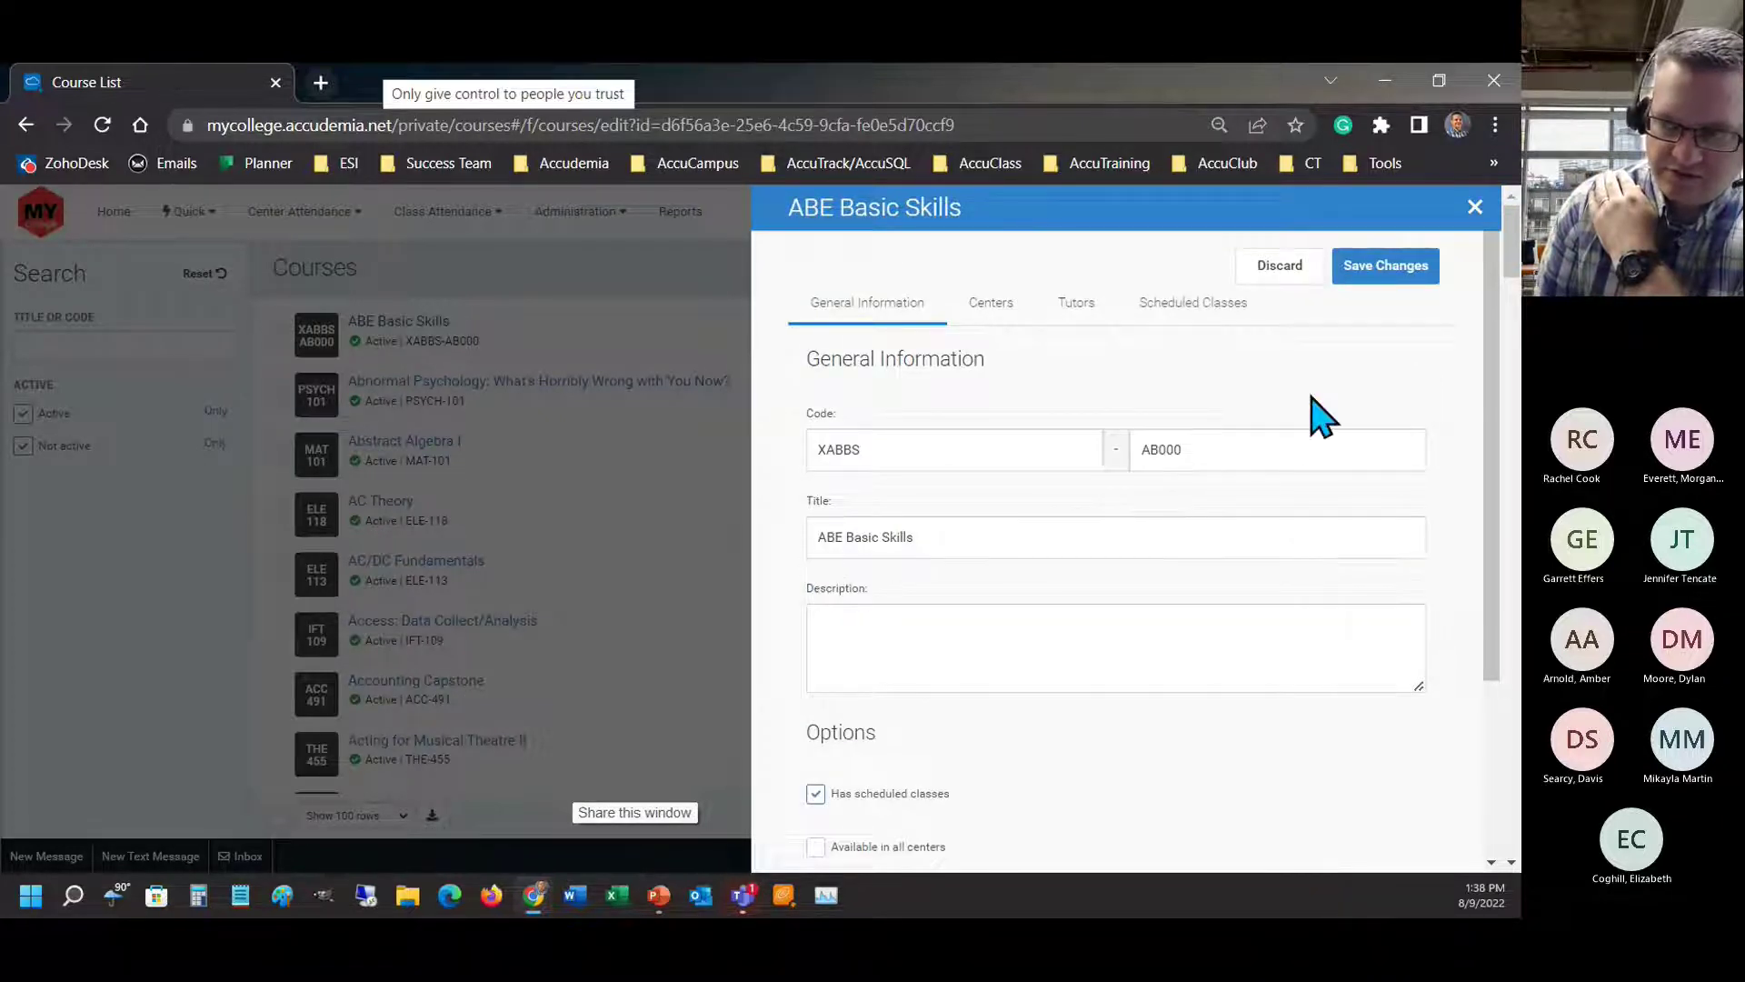
click(1474, 207)
- Search the courses for "time" and examine the title and availability options of the Time Management course
click(181, 344)
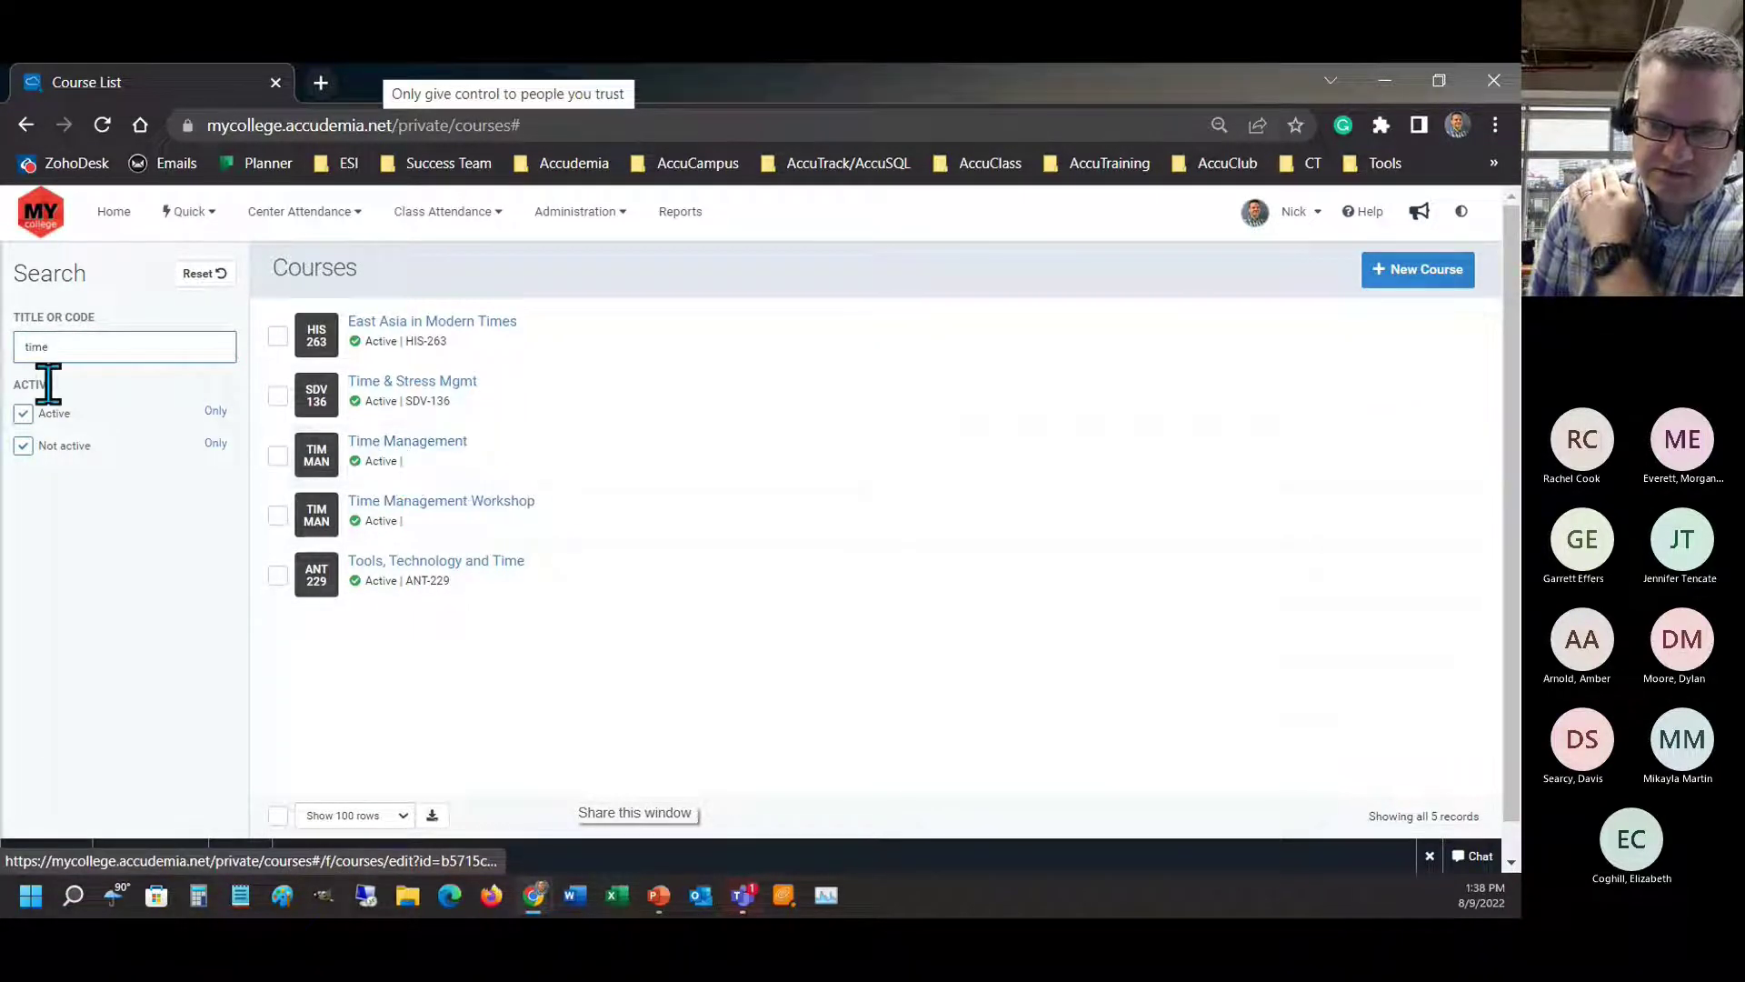
drag(49, 346, 27, 341)
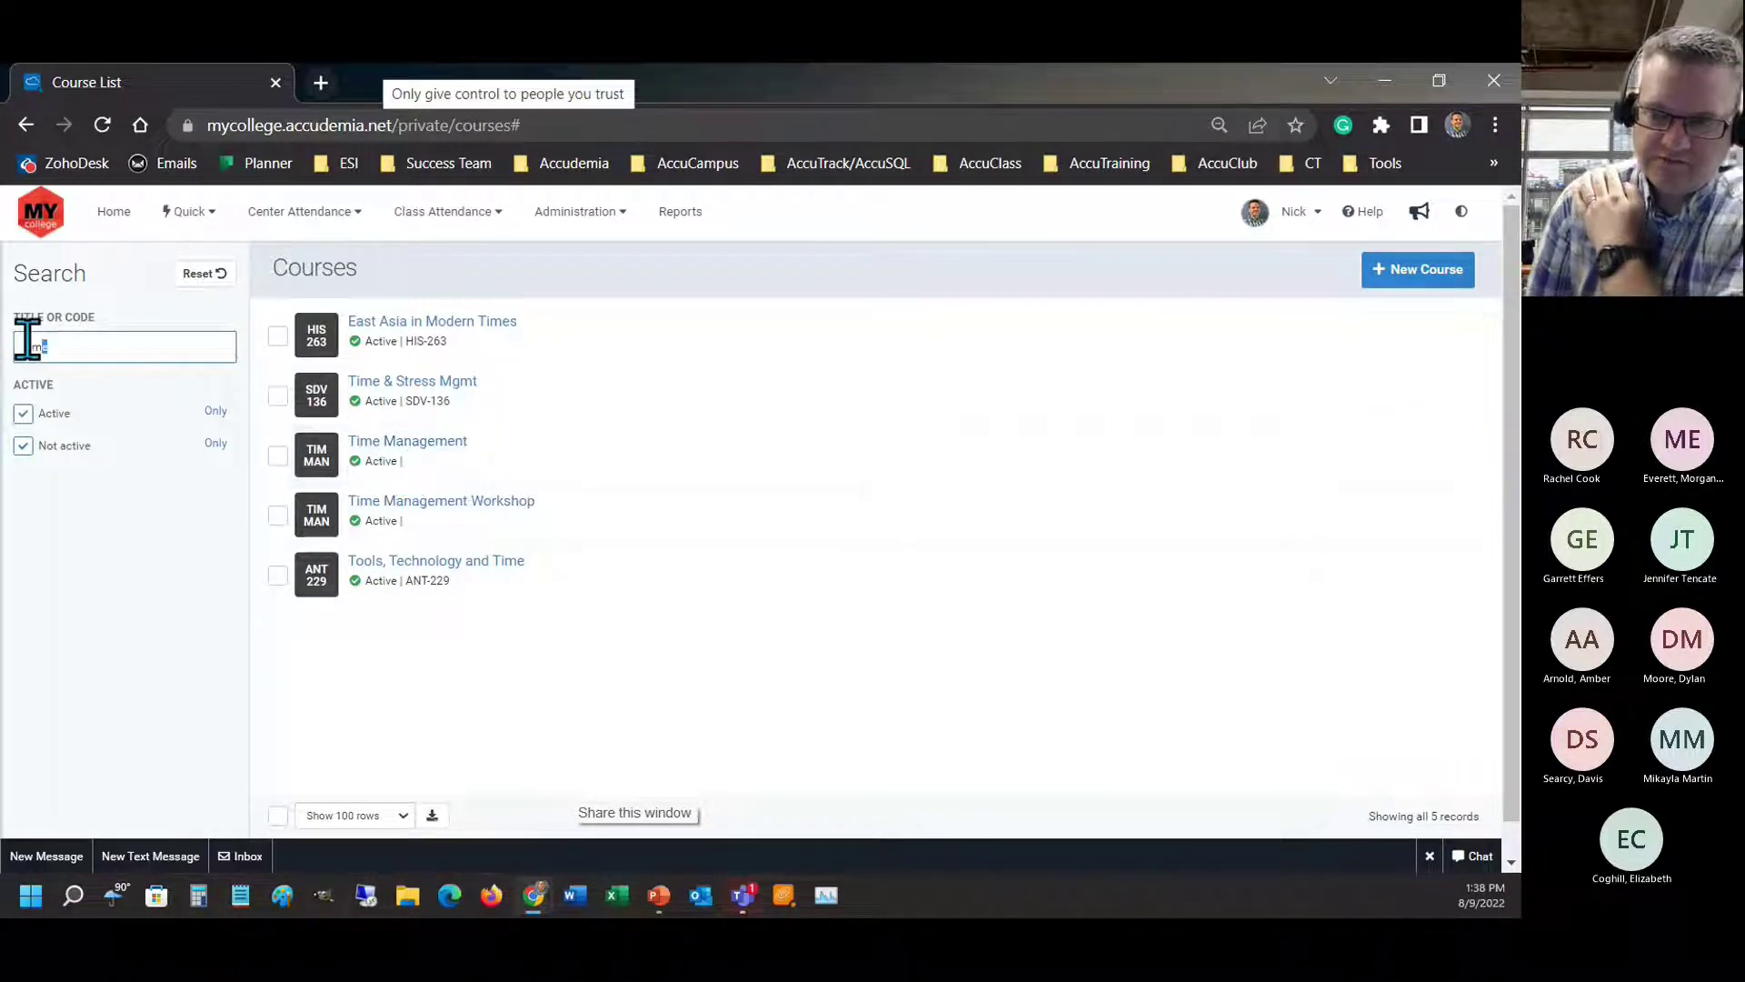
click(422, 448)
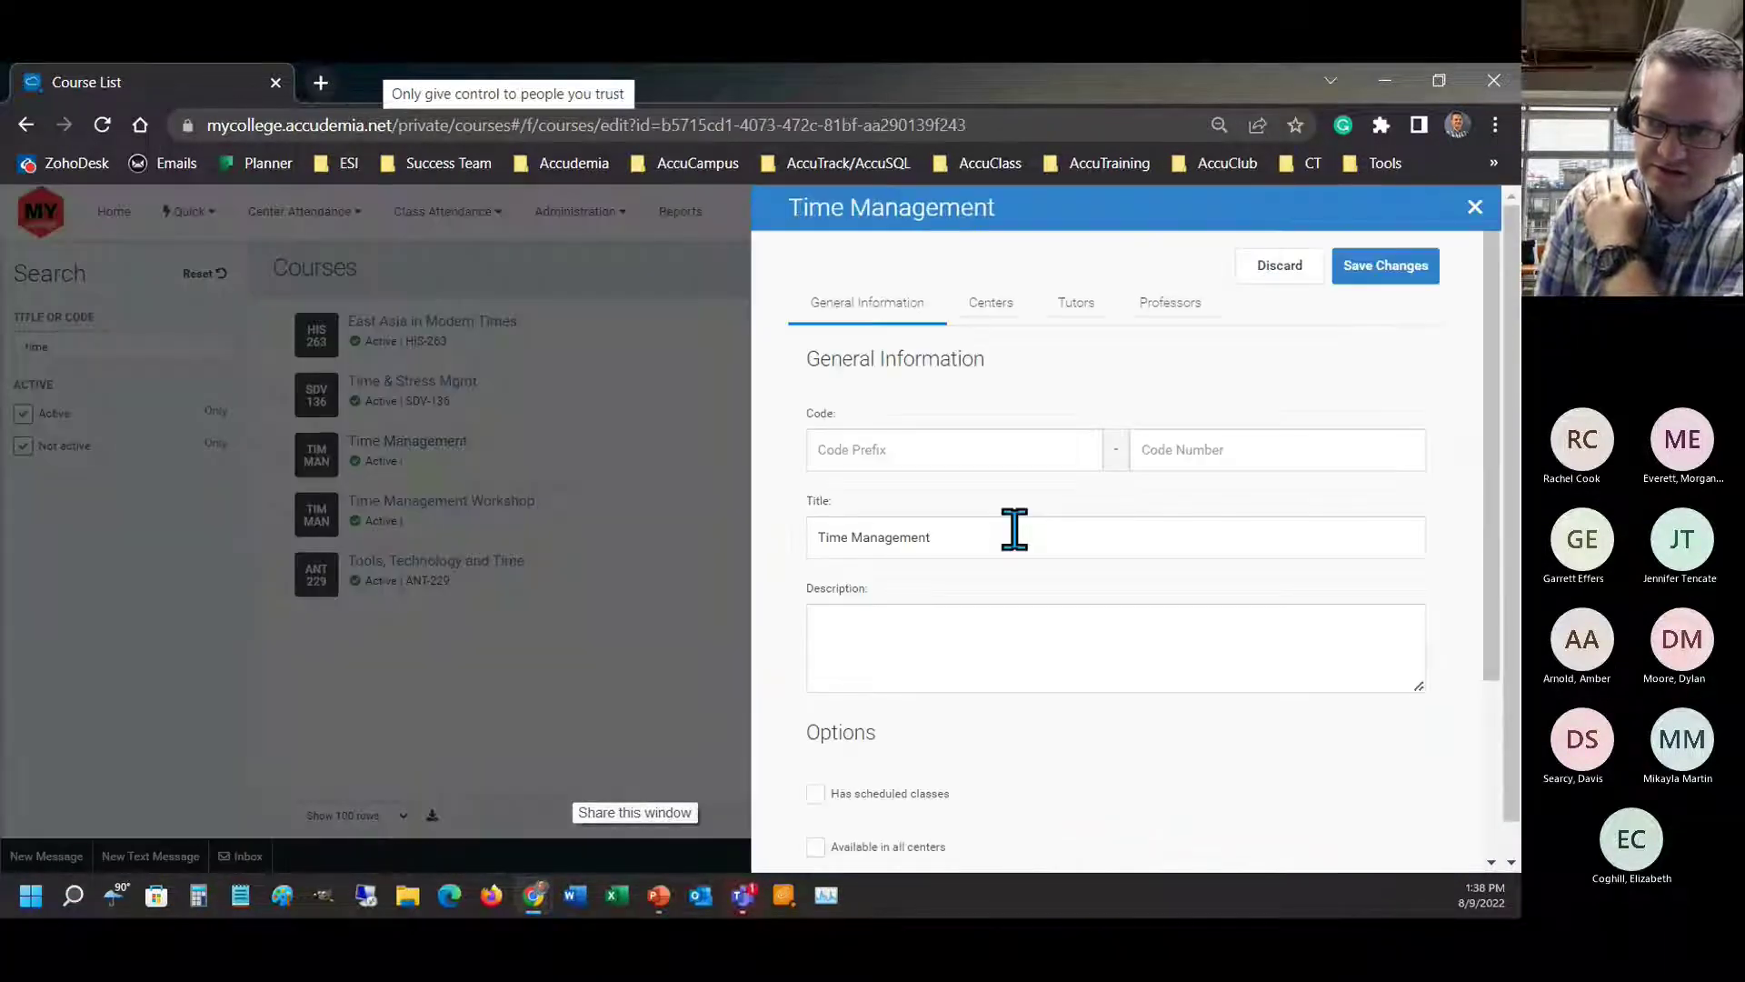
triple_click(952, 540)
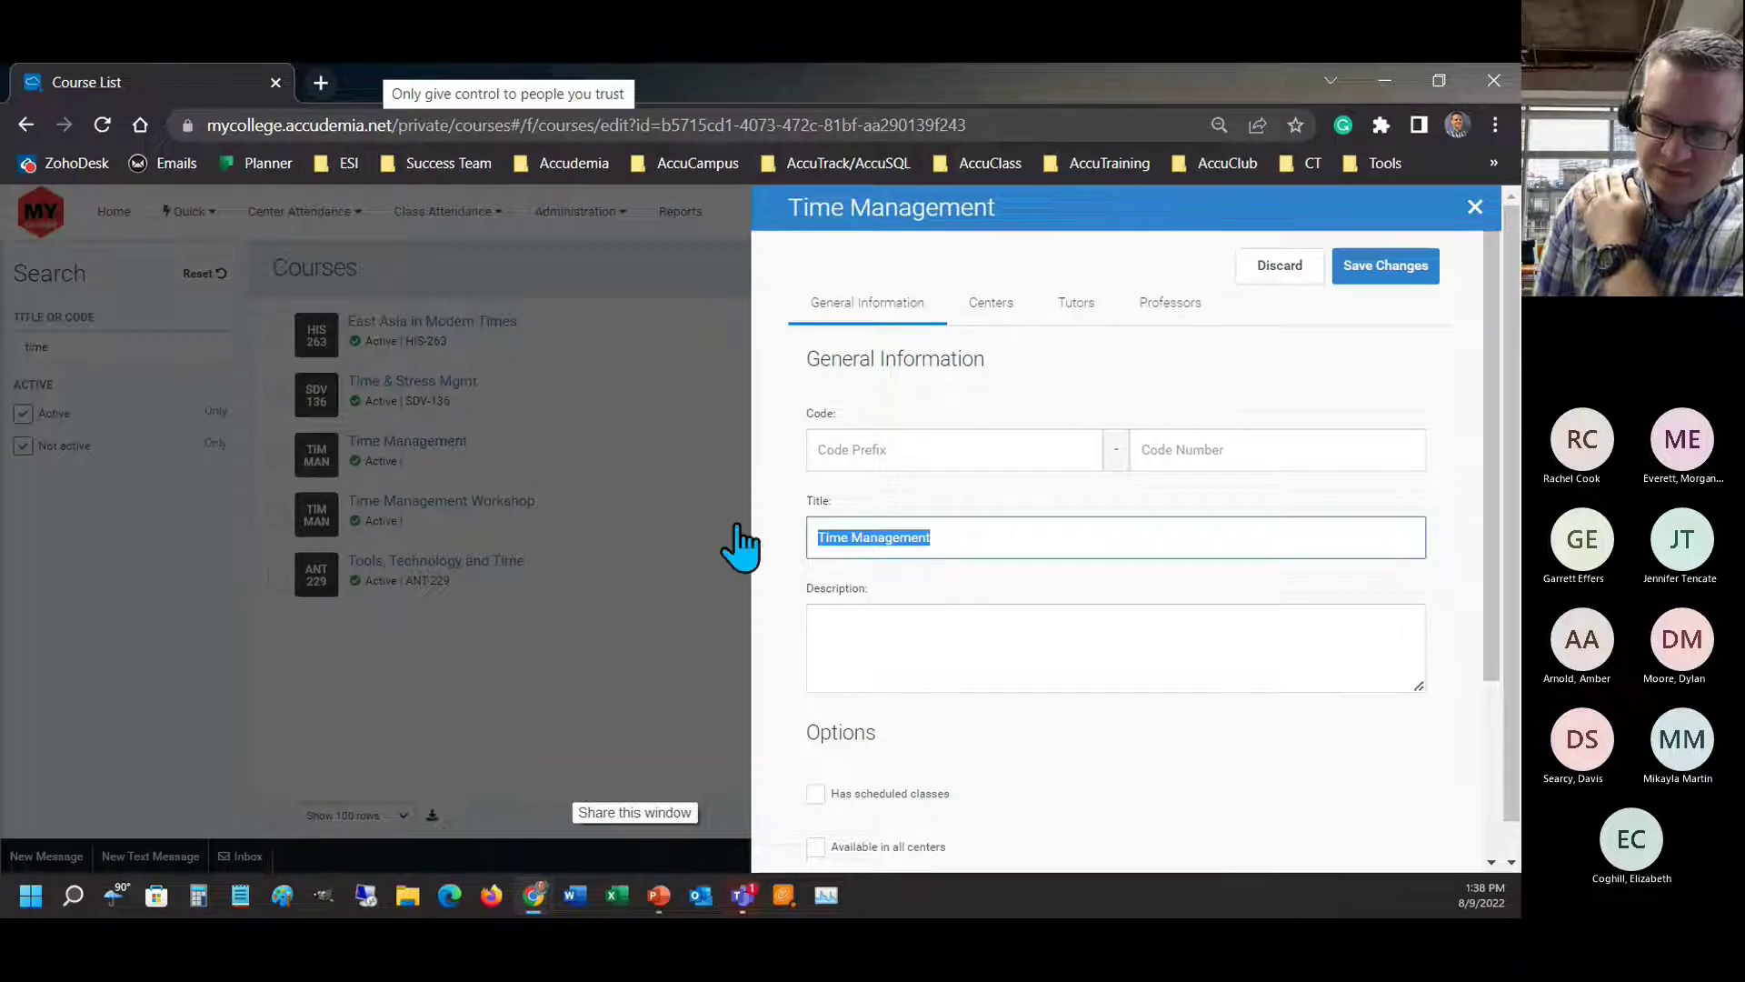
scroll(904, 678, down, 3)
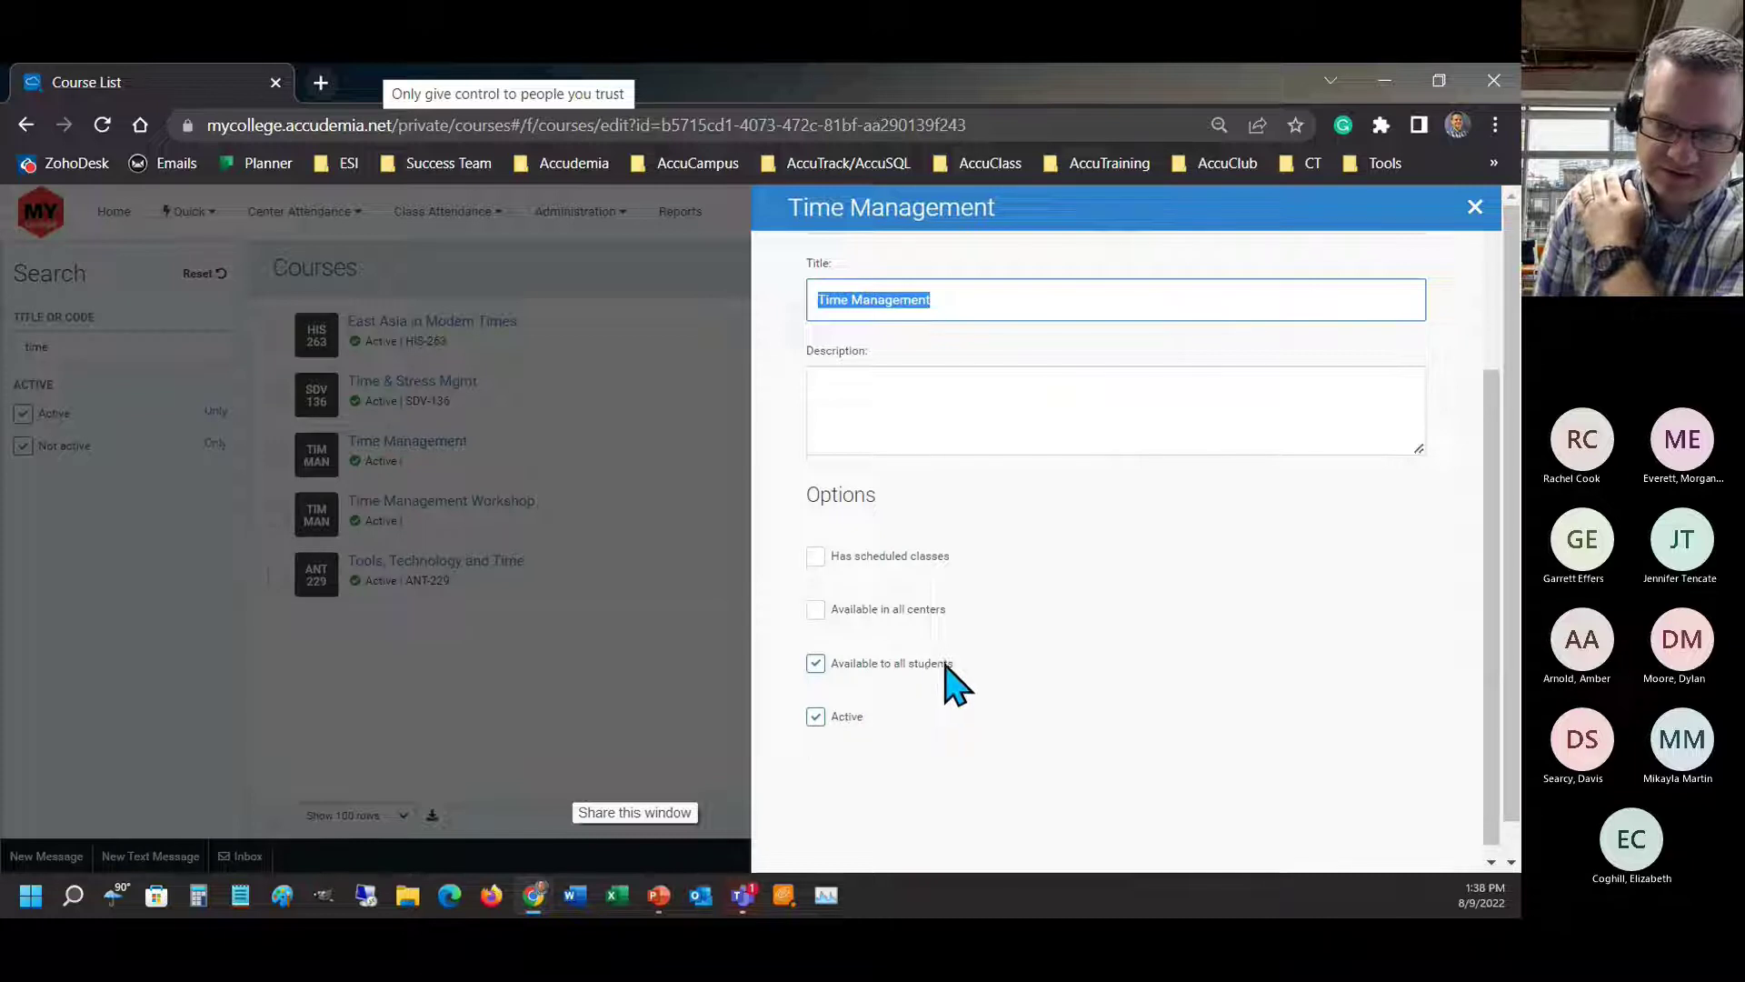
scroll(875, 669, up, 1)
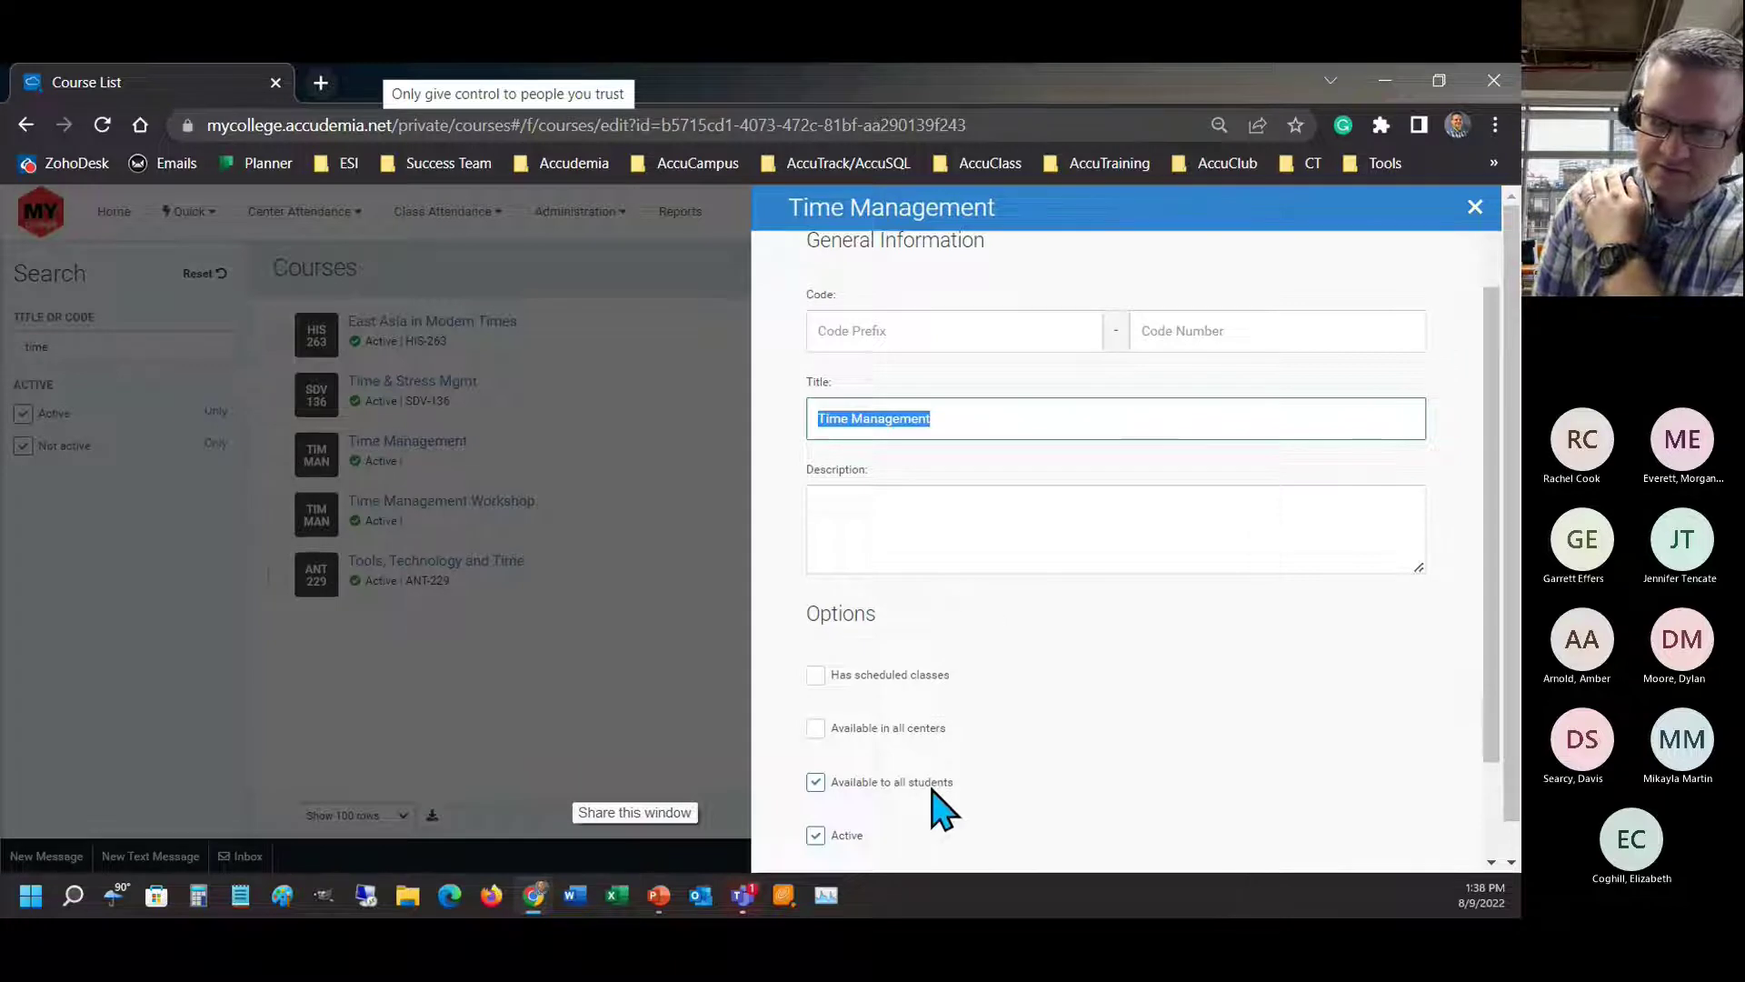
click(1474, 209)
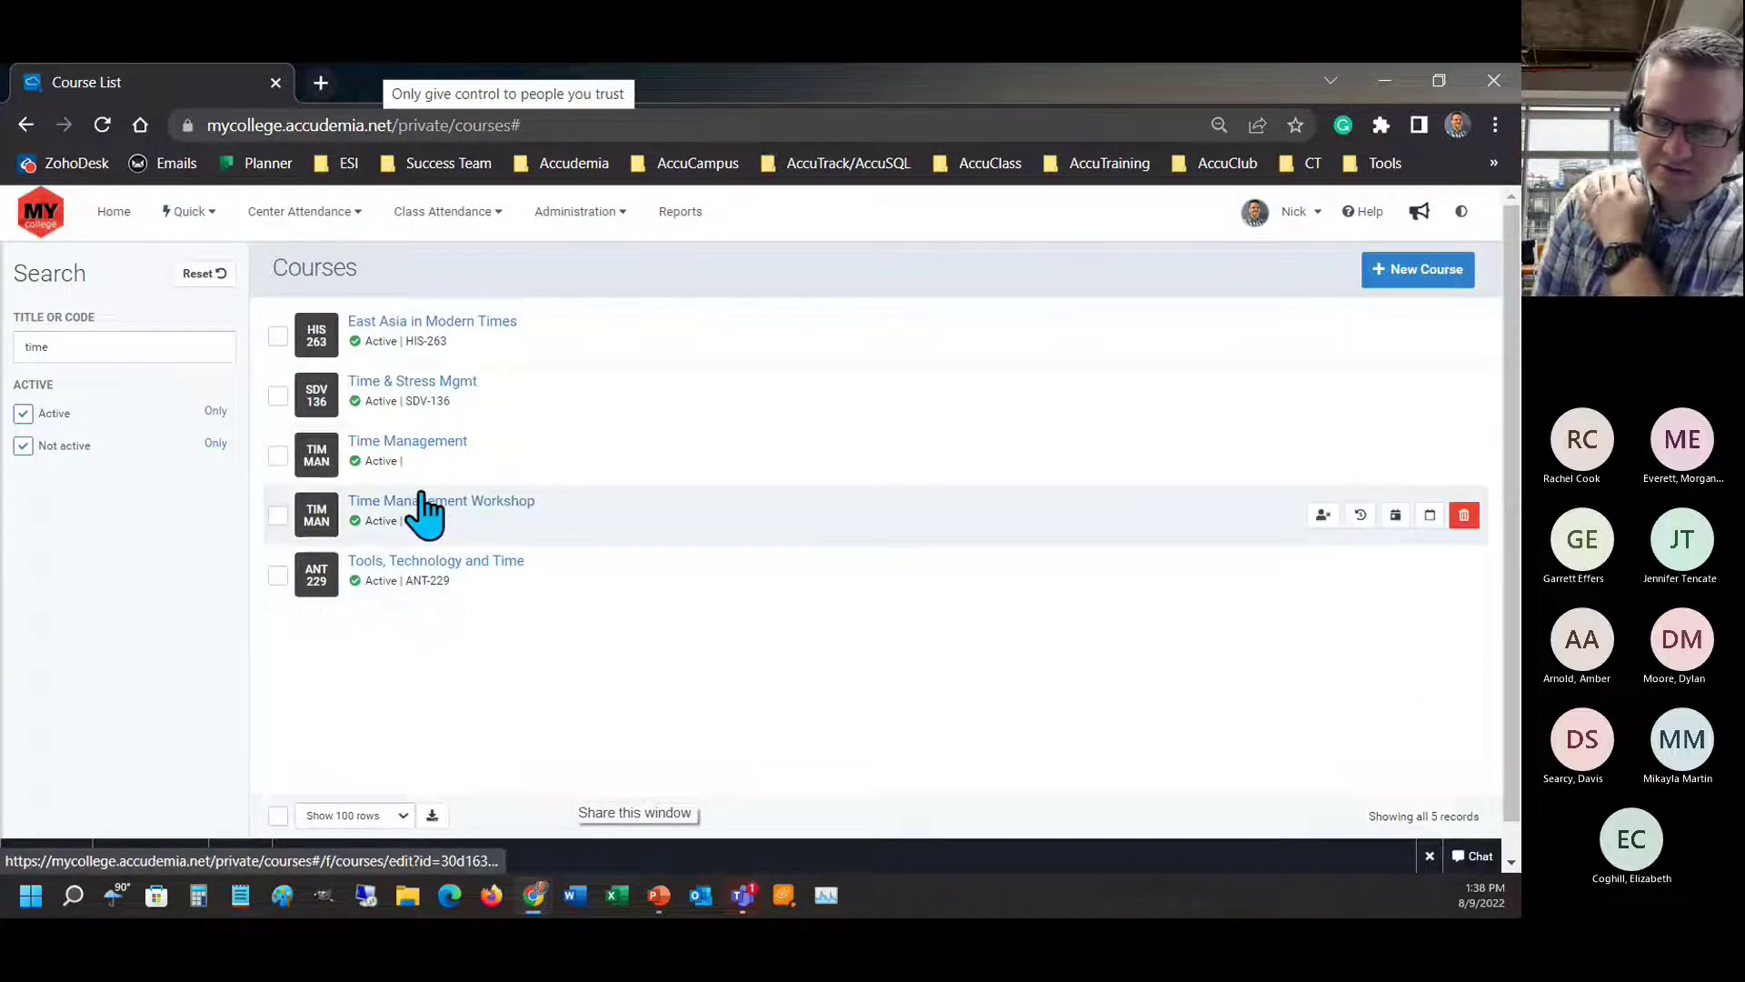
- Examine the scheduling and availability options of the East Asia in Modern Times course, and close it
click(424, 323)
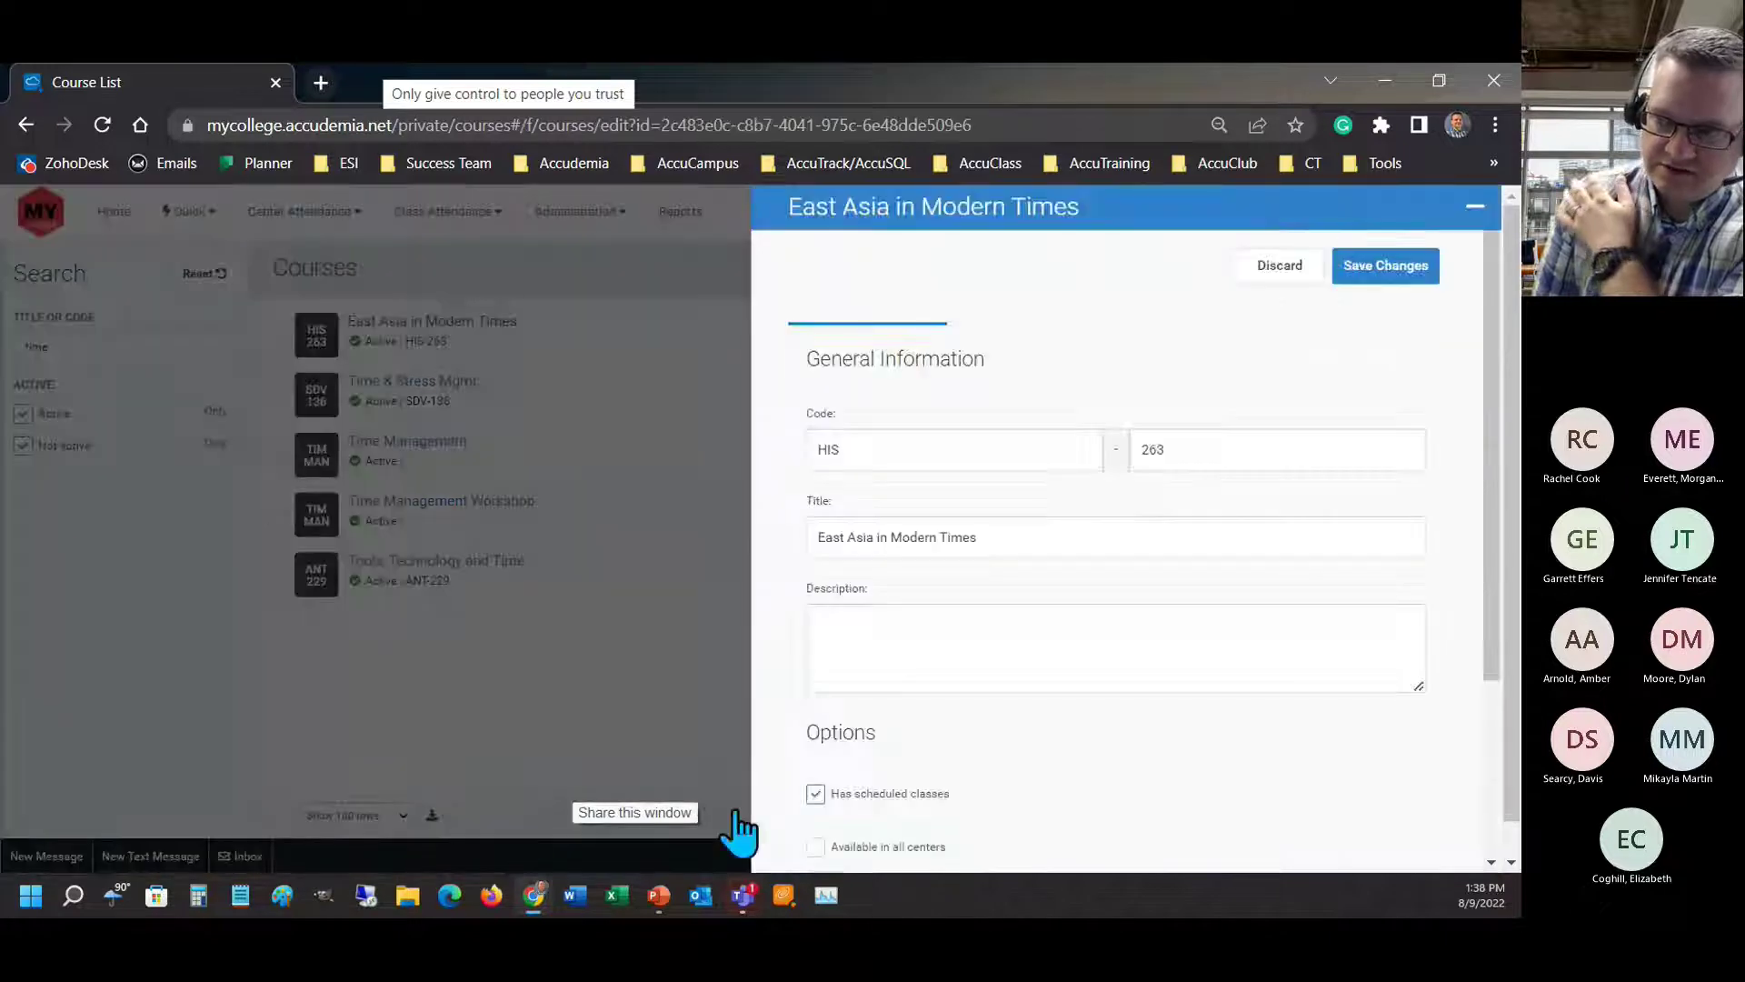
scroll(838, 818, down, 3)
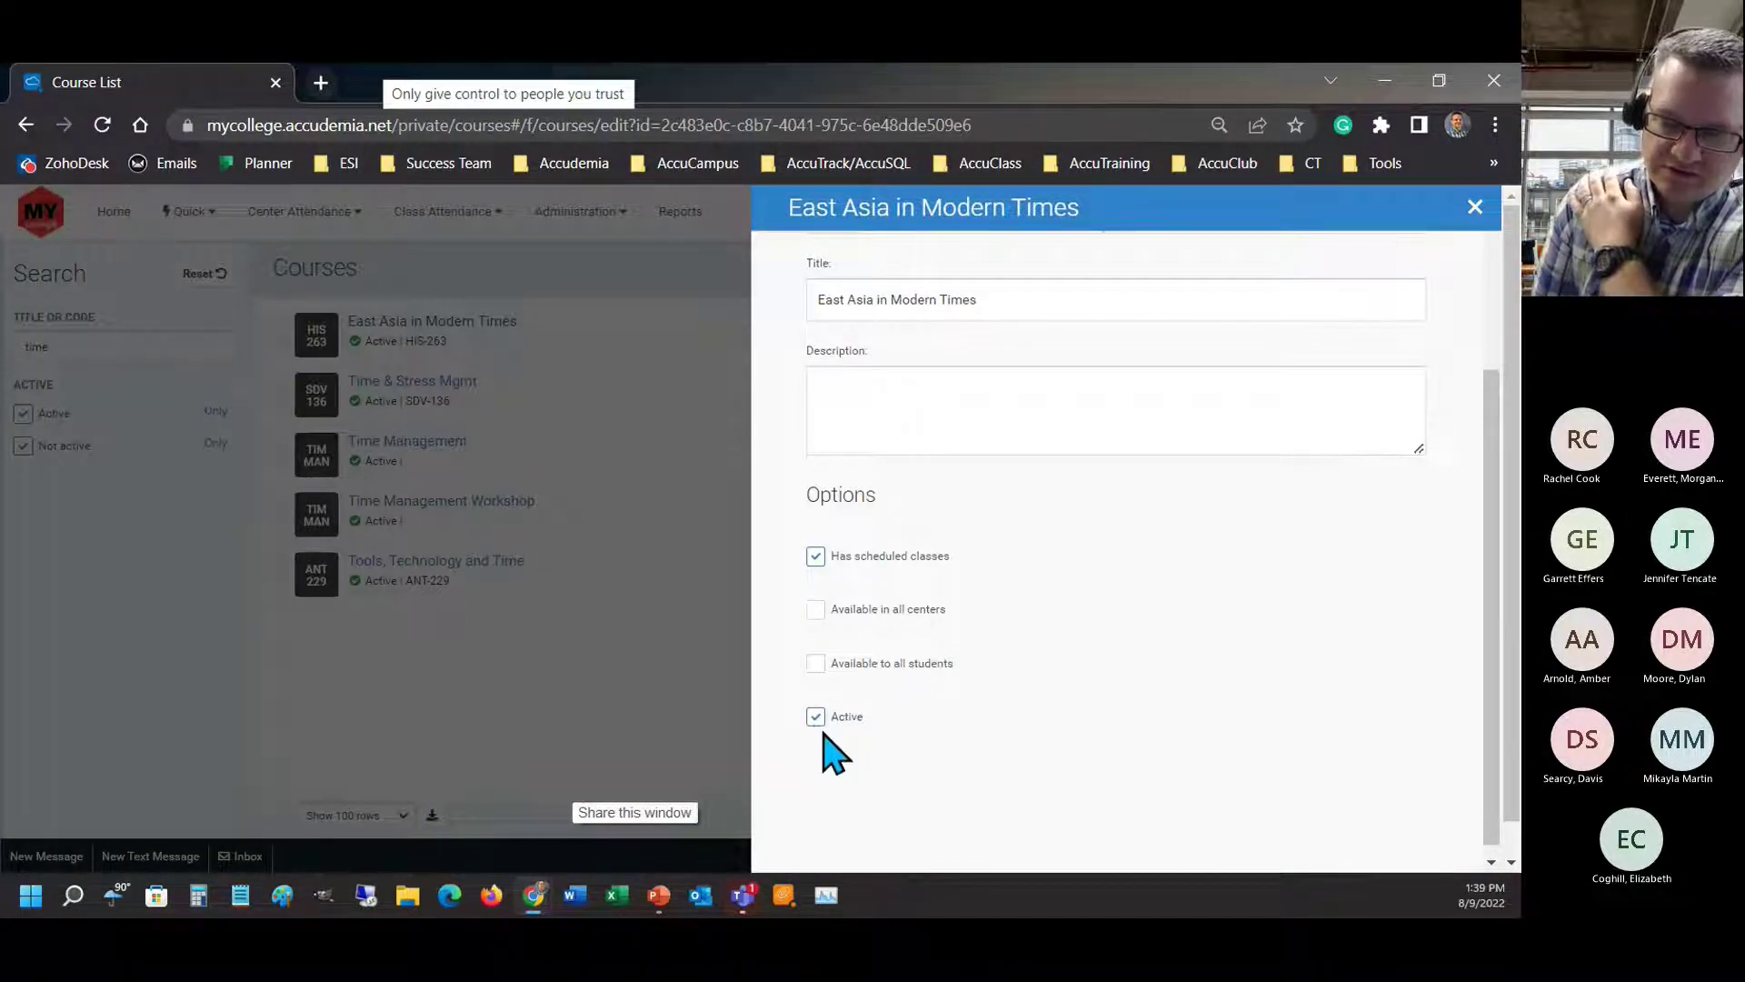
click(1475, 207)
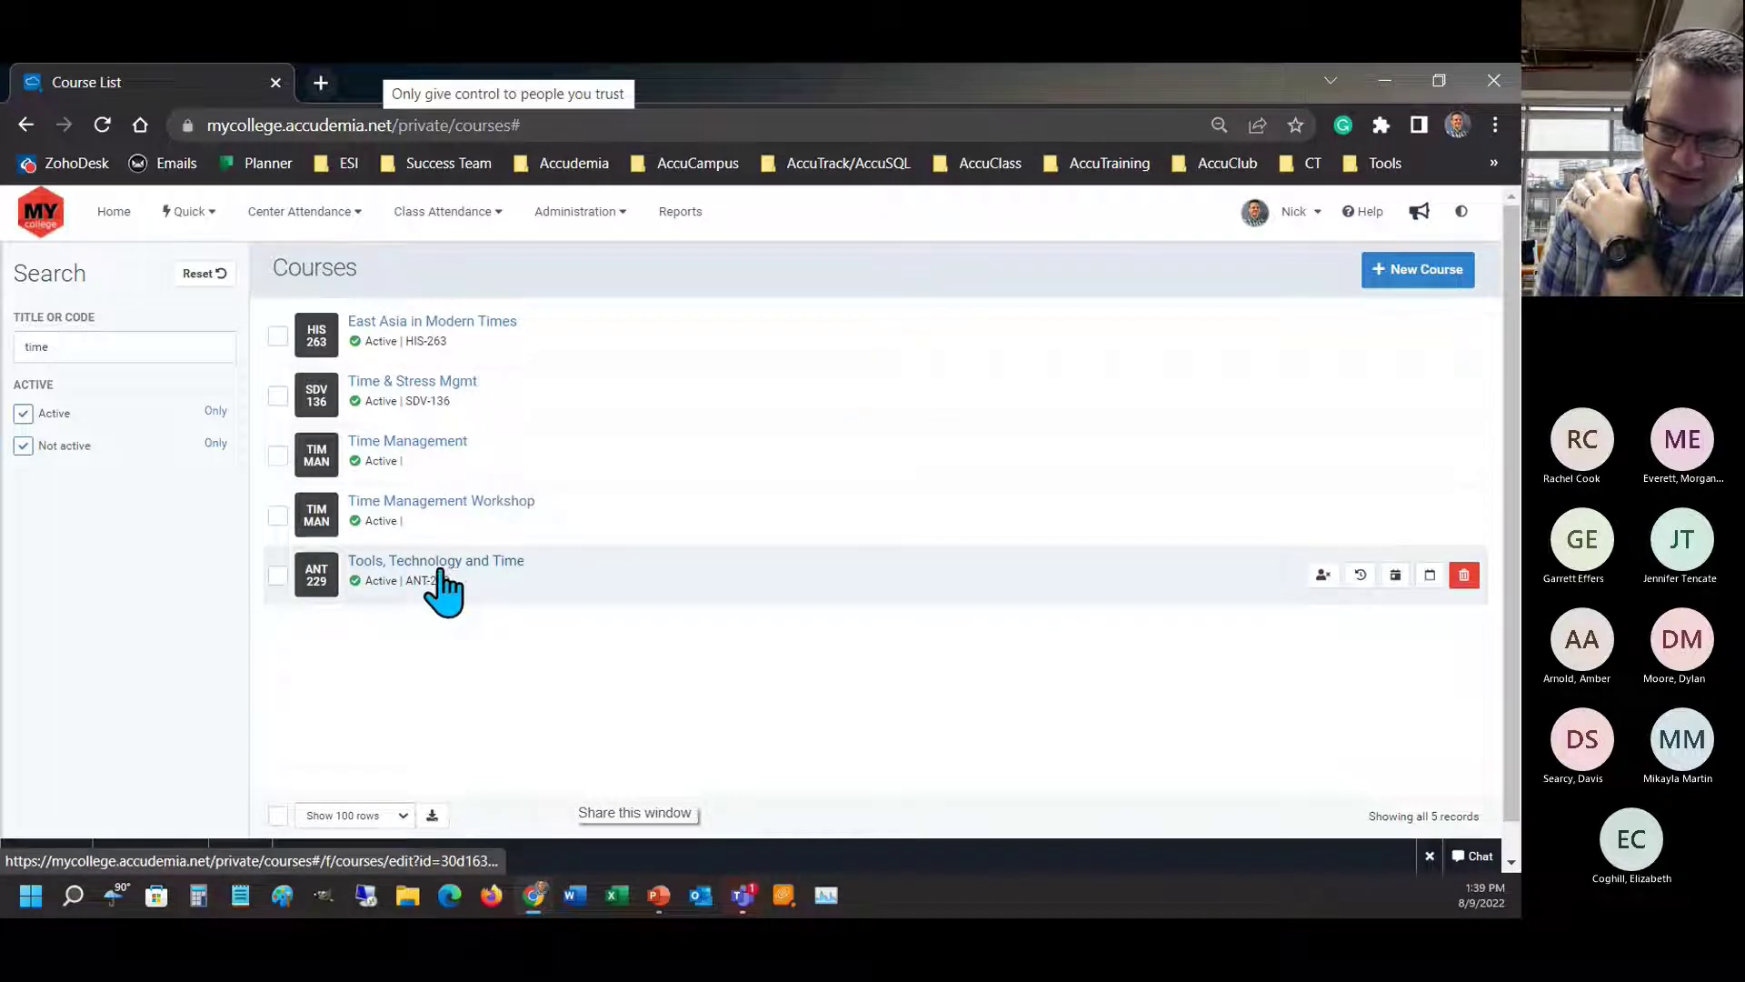
- Open the Tools, Technology and Time course, examine its scheduled classes by semester including Spring 2020, and close the course
click(449, 583)
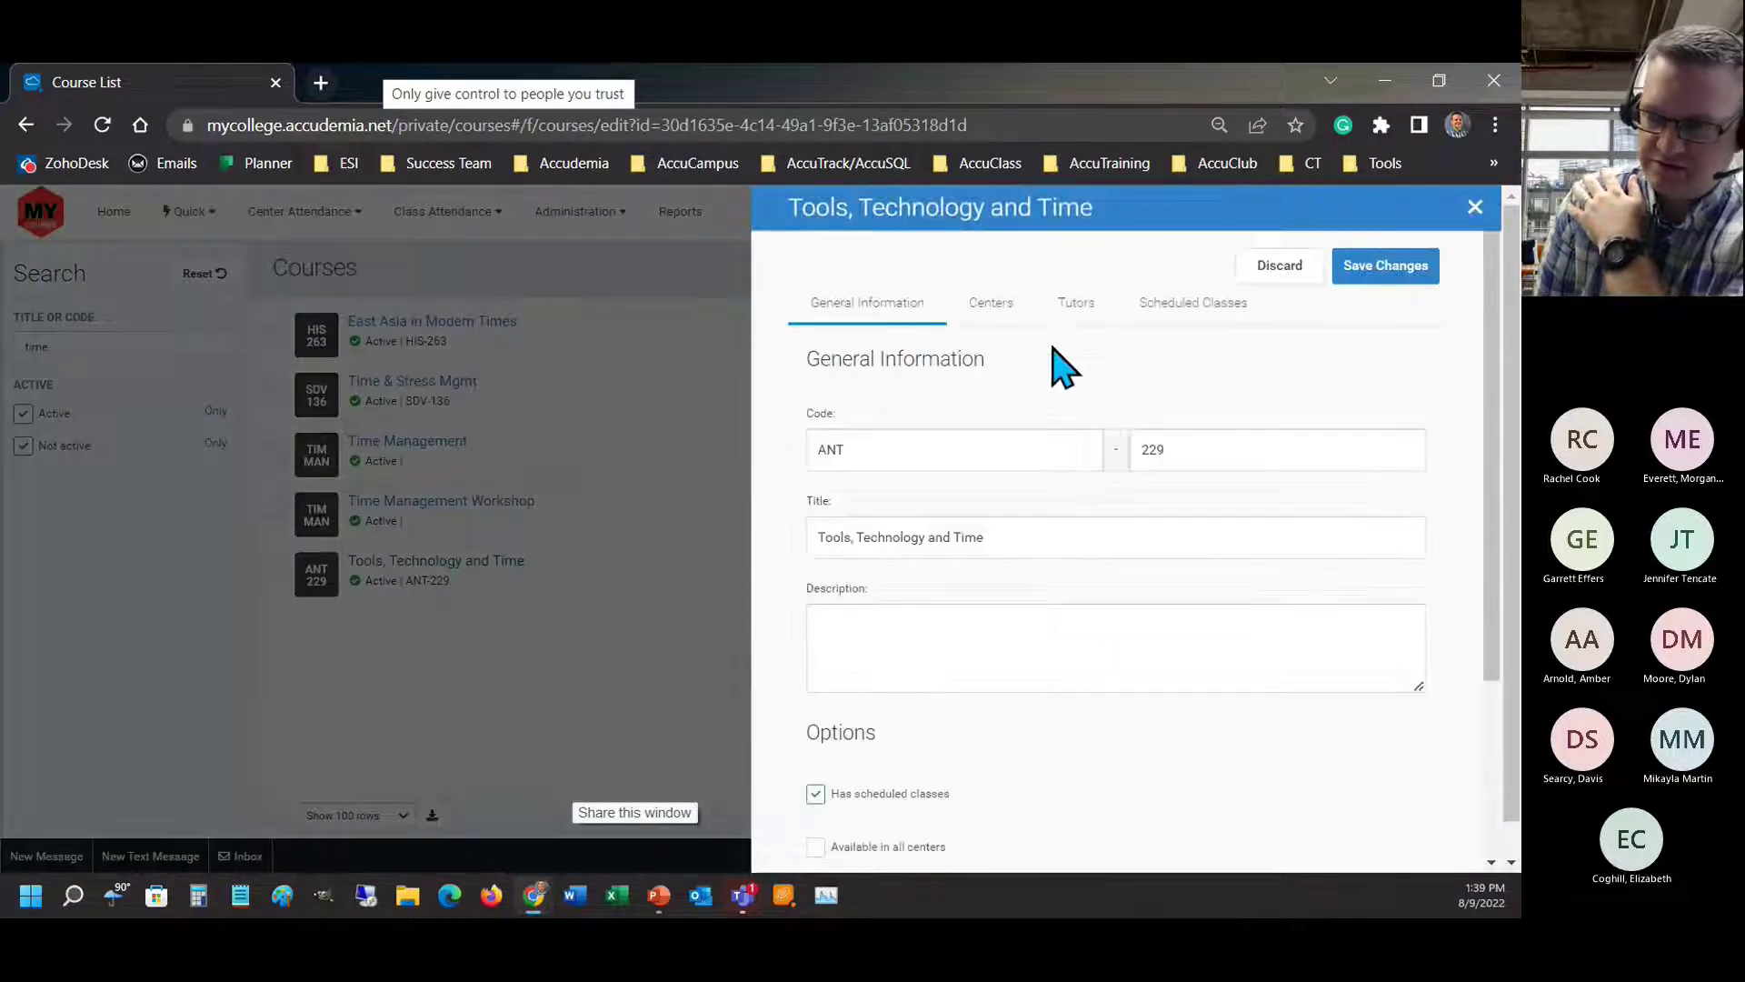
click(1152, 312)
click(933, 455)
click(936, 510)
click(909, 455)
click(896, 564)
click(911, 462)
click(886, 602)
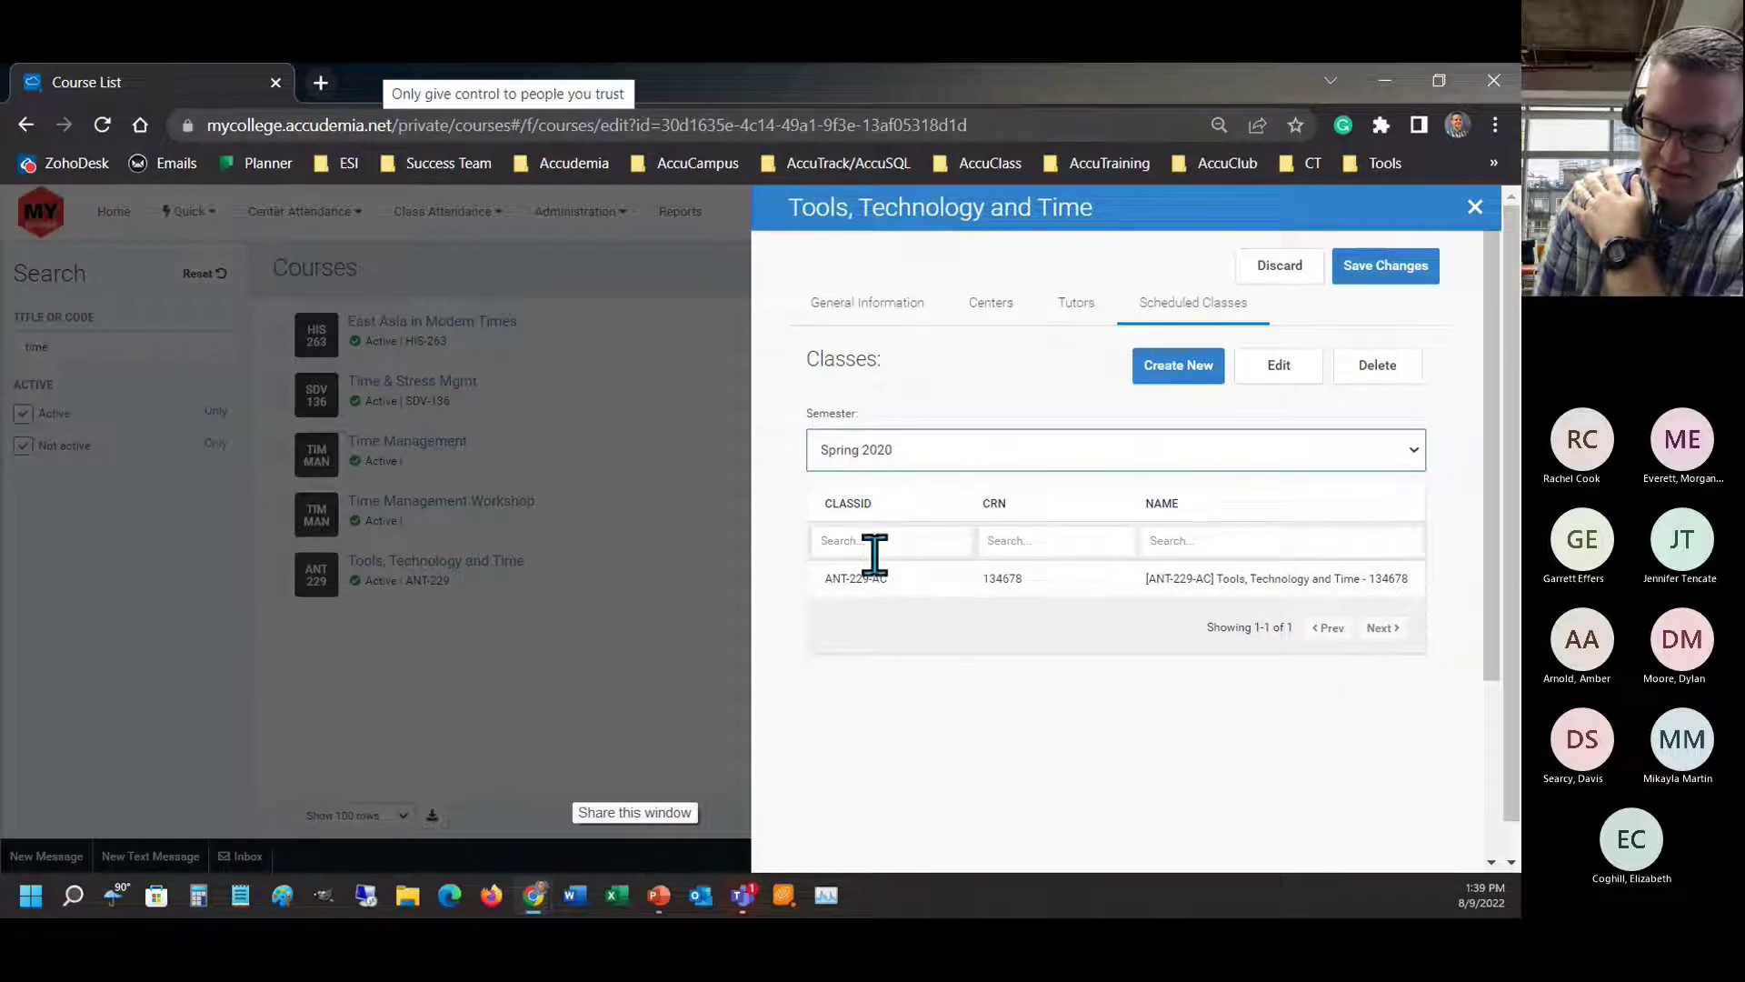
drag(846, 584, 894, 587)
click(886, 646)
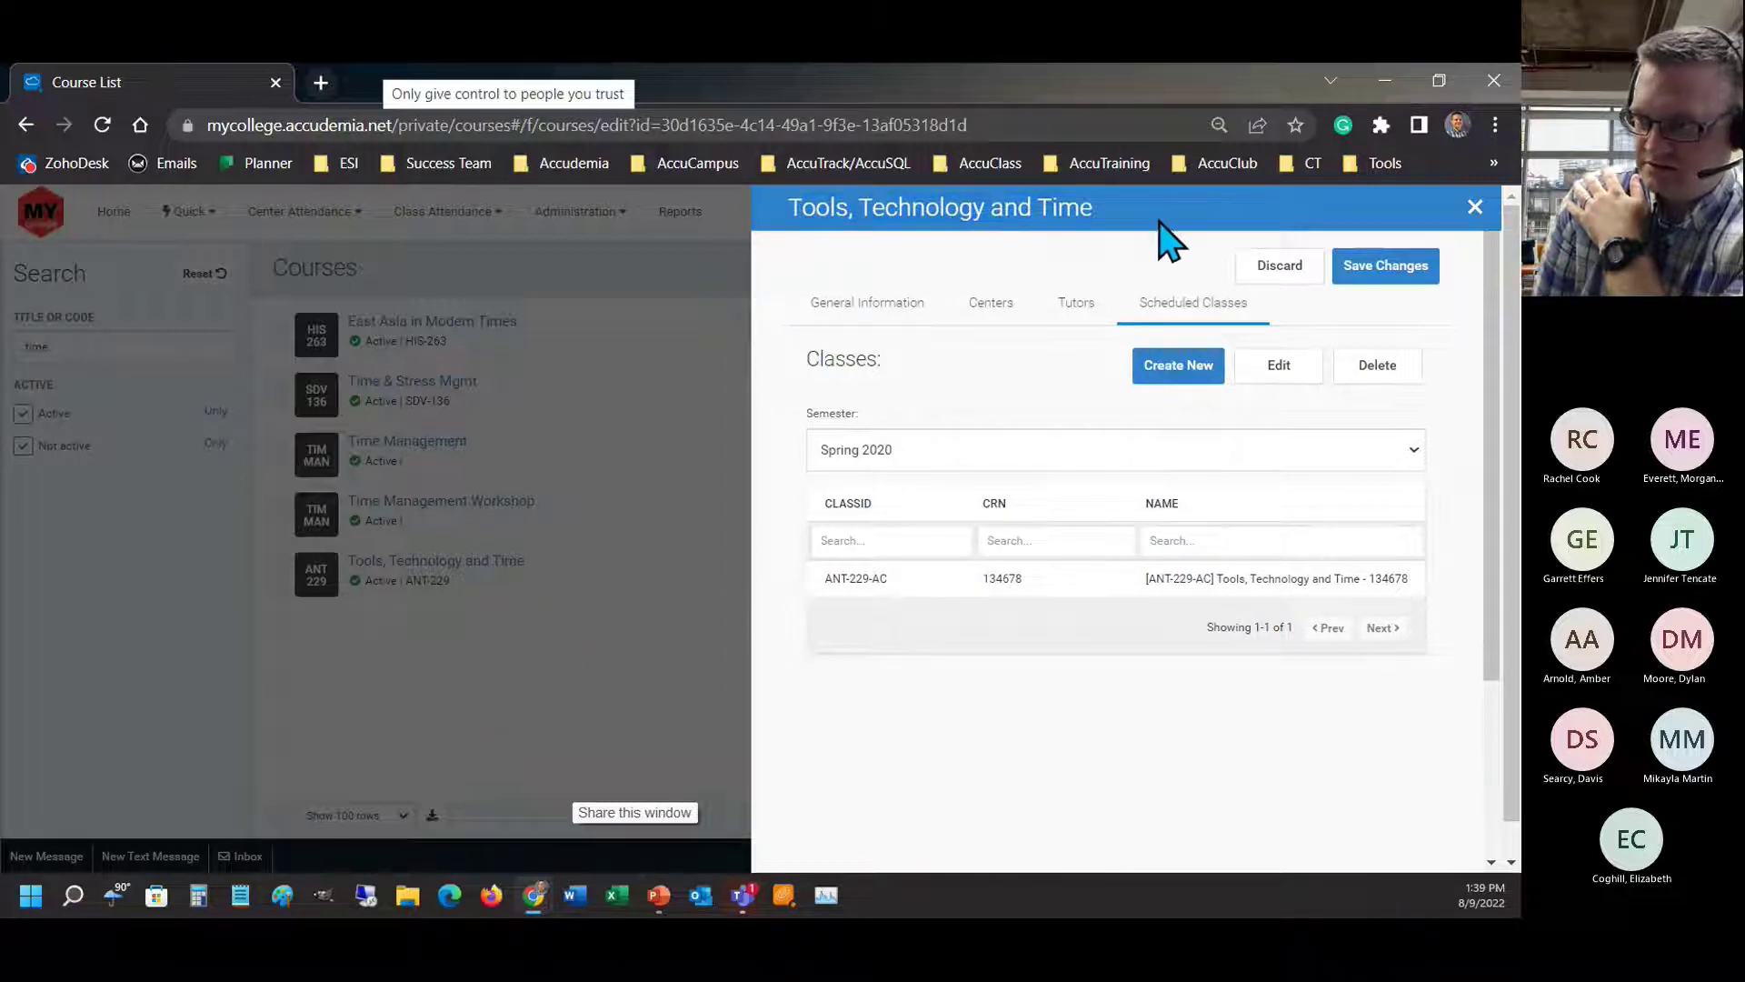
click(1475, 207)
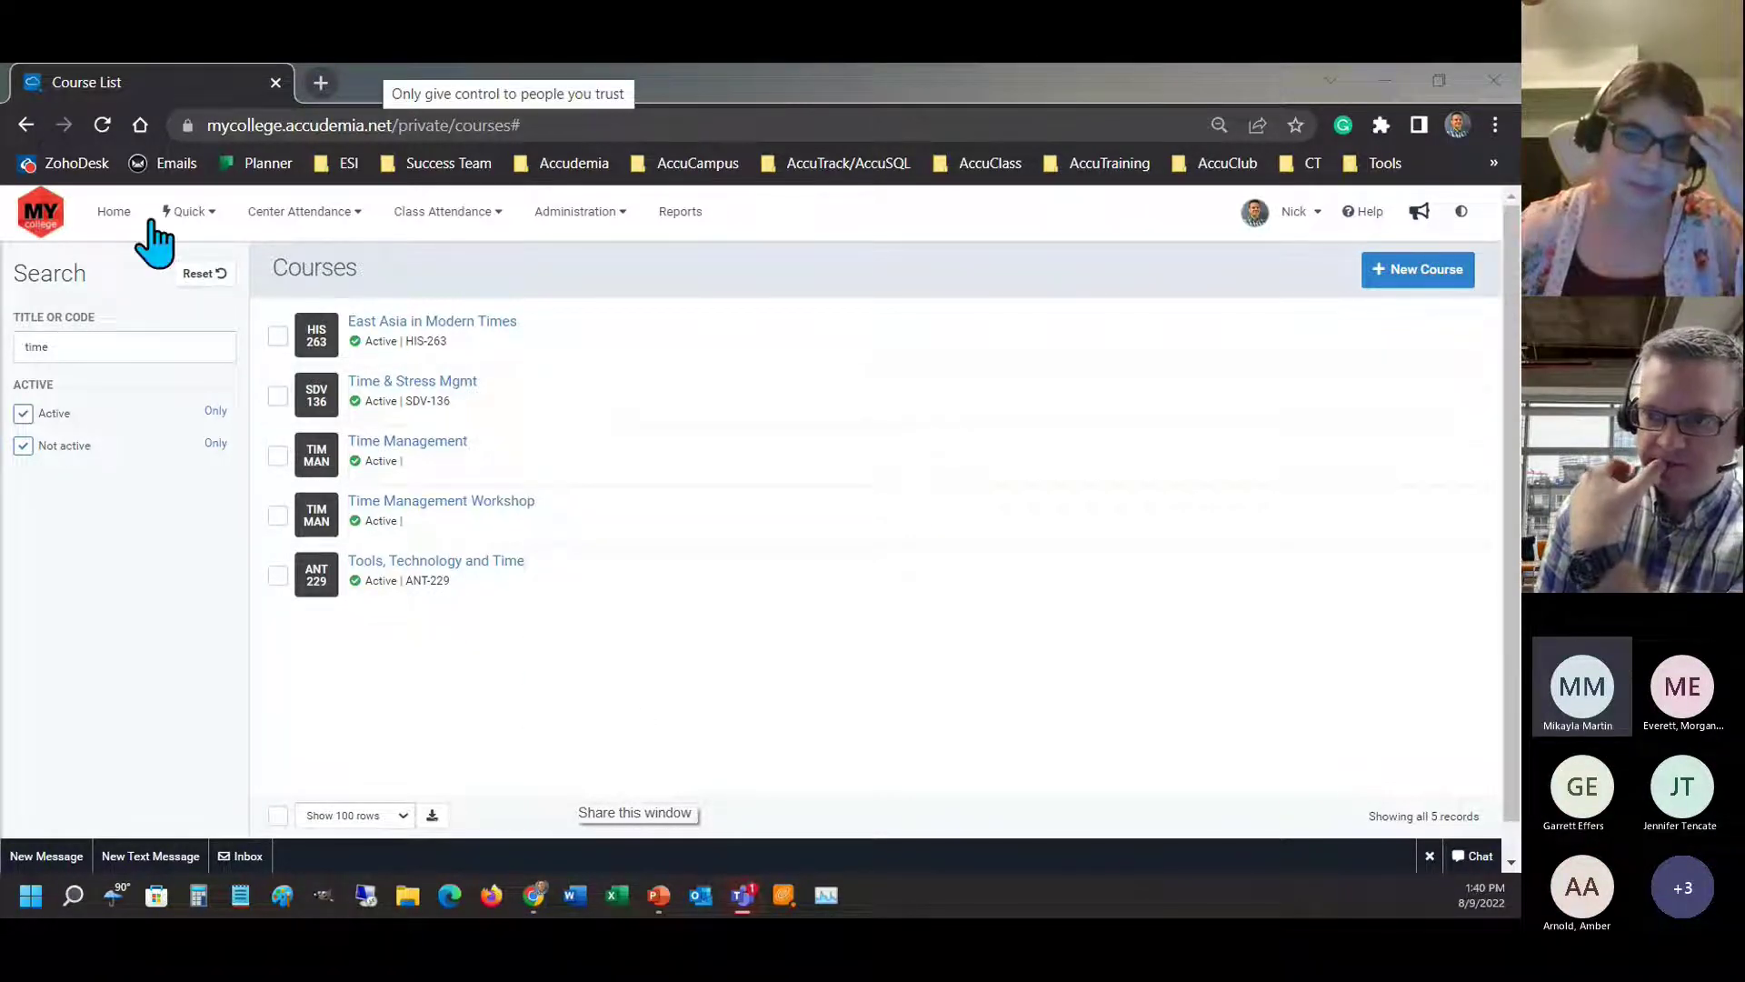
- Return to the home page and examine the Center News announcement and center label for the Skills & Tutoring Center
click(115, 211)
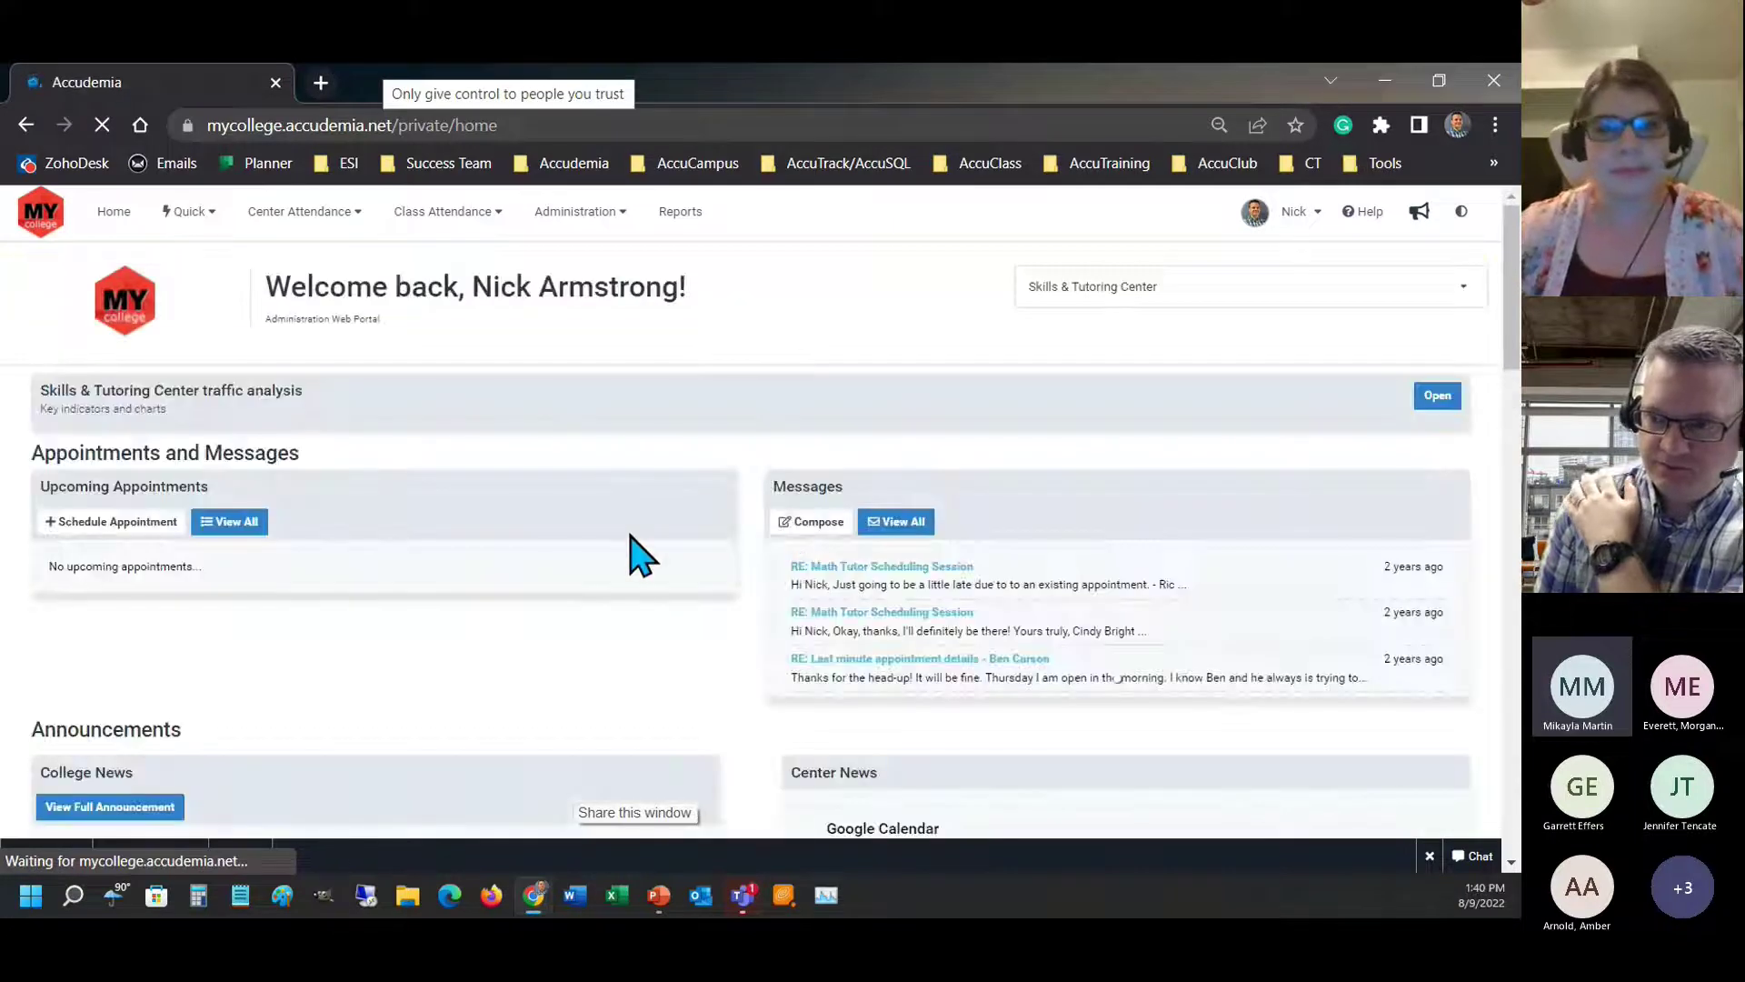
scroll(633, 550, down, 3)
scroll(748, 624, up, 3)
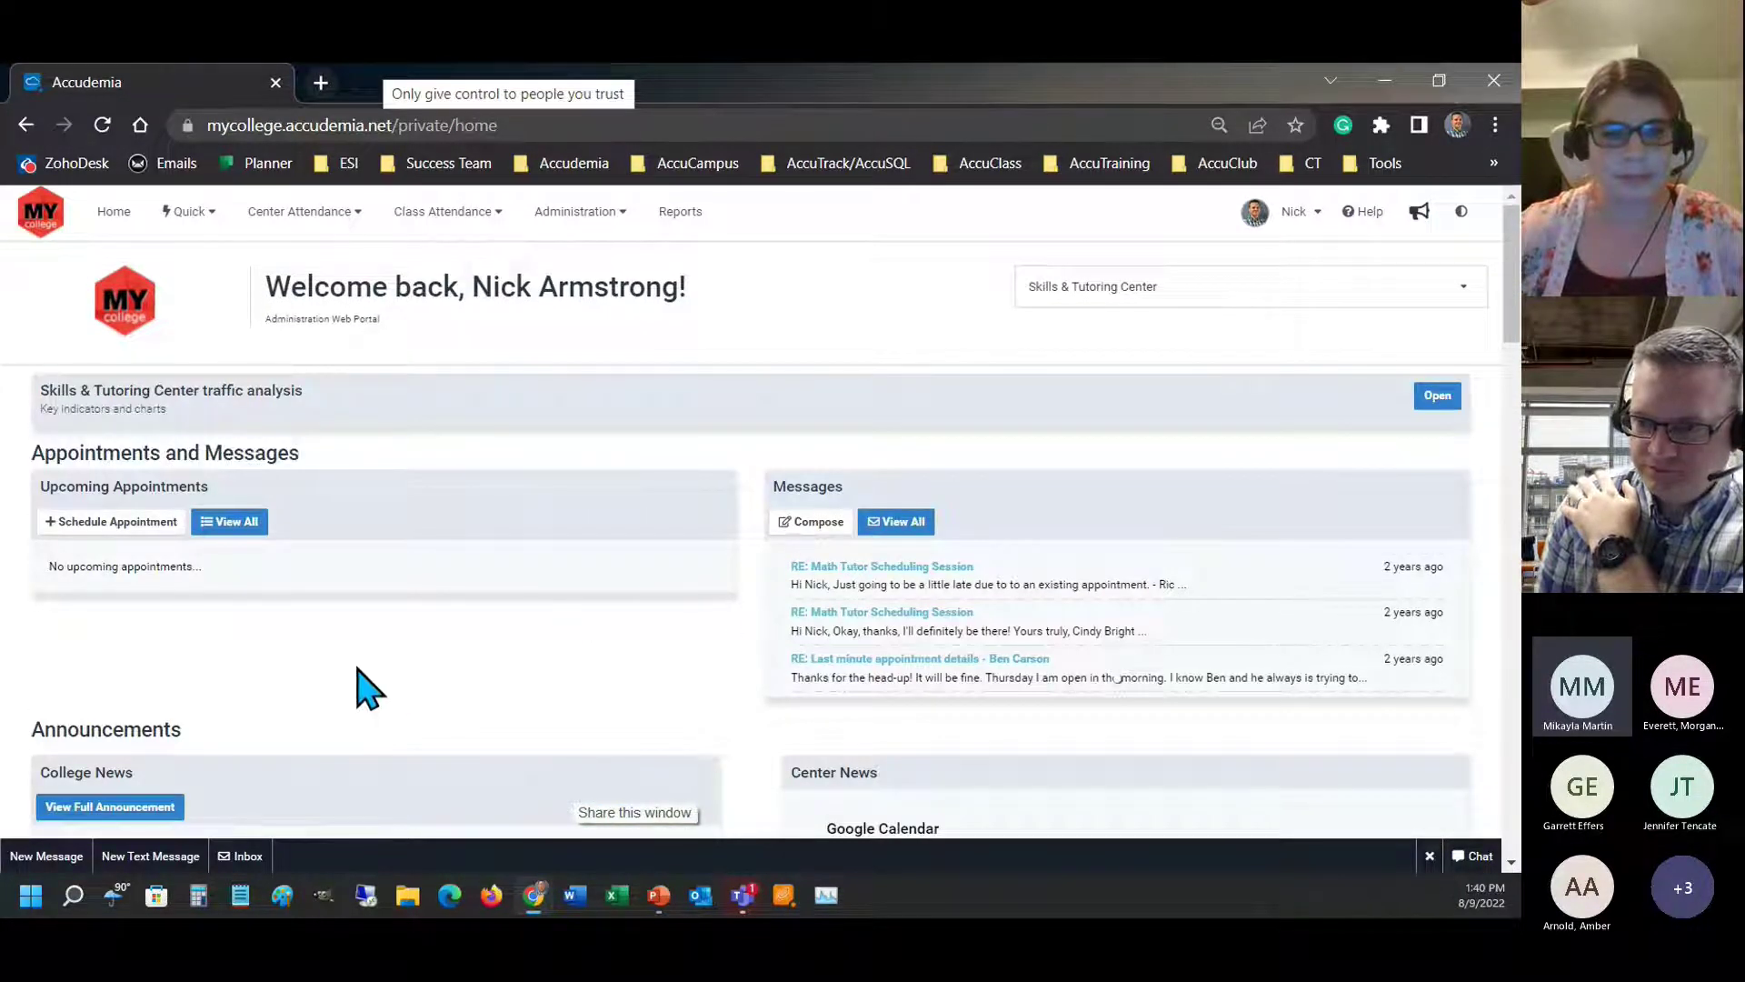
scroll(358, 670, down, 4)
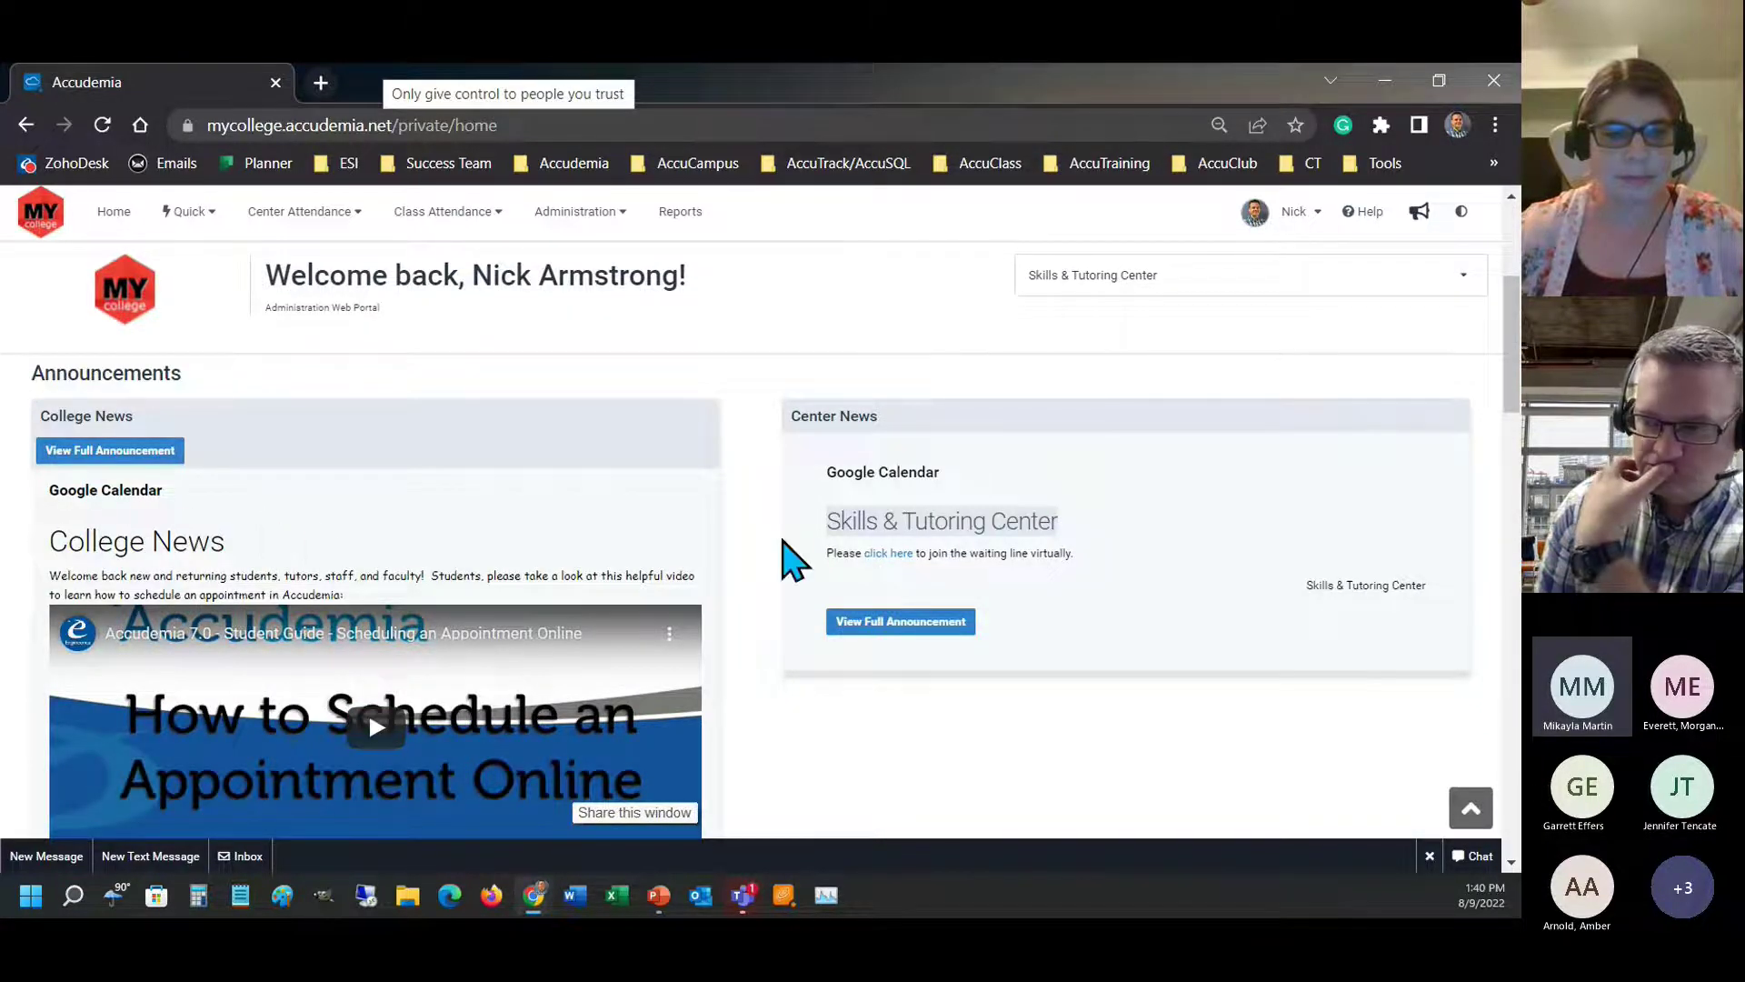
drag(826, 522, 1104, 536)
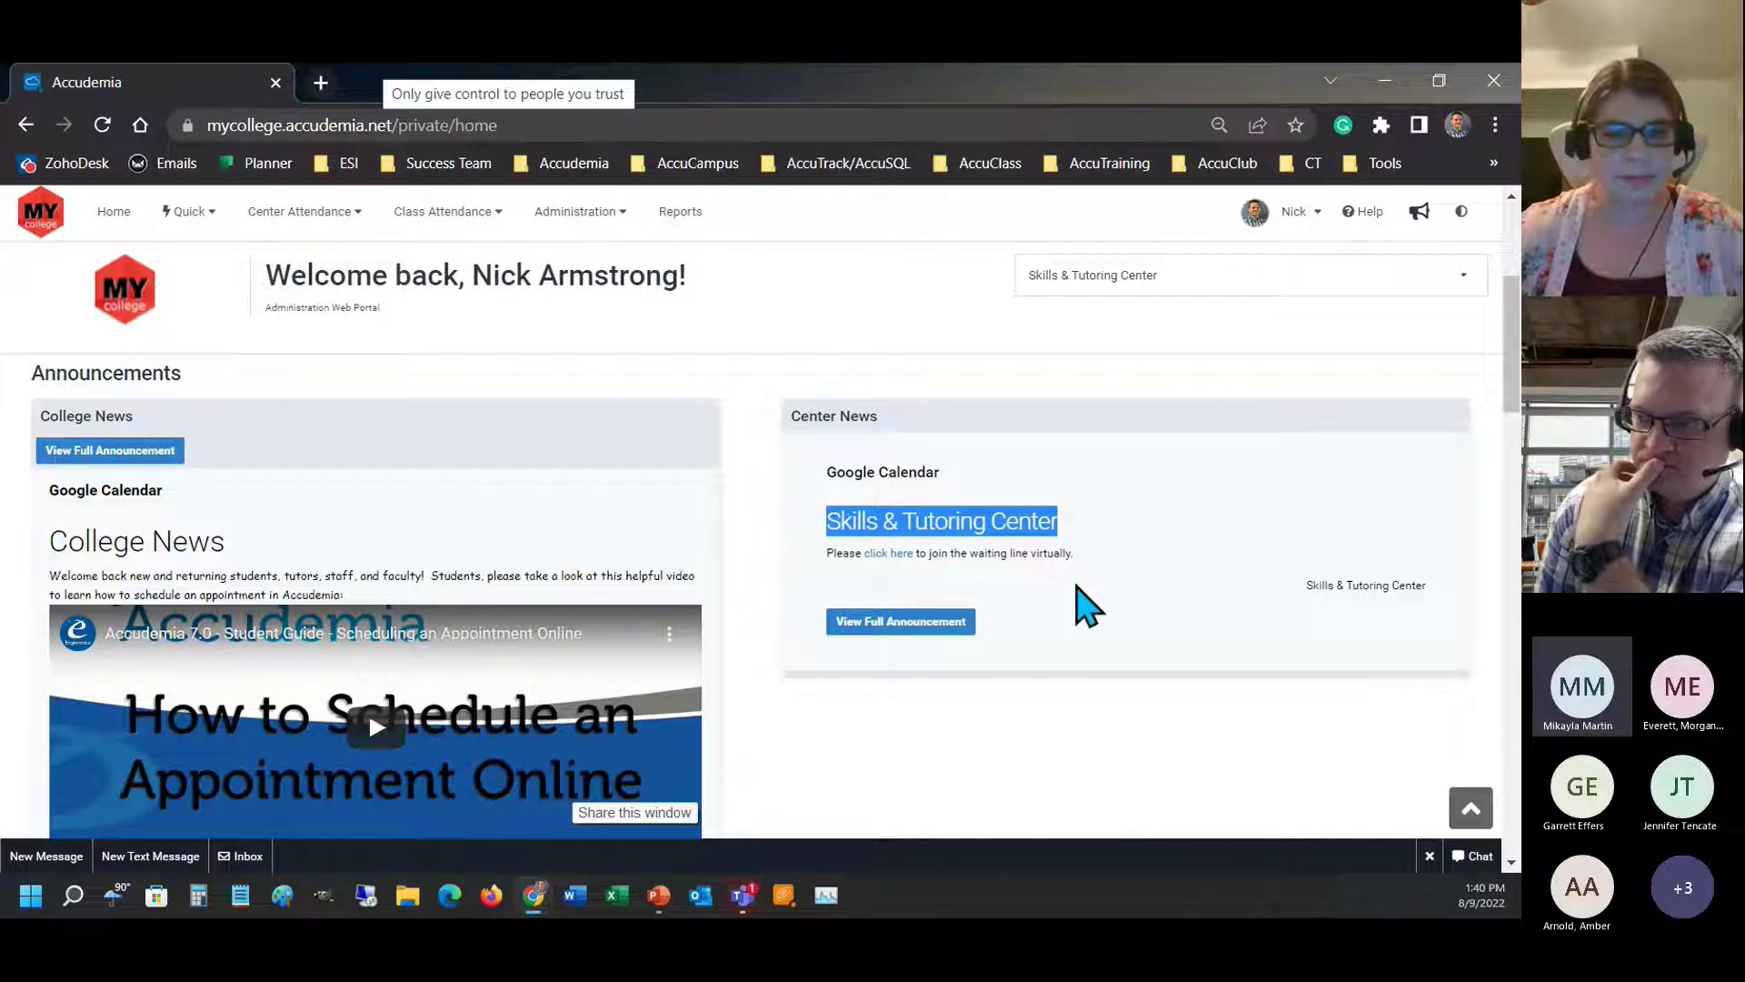
scroll(954, 618, down, 1)
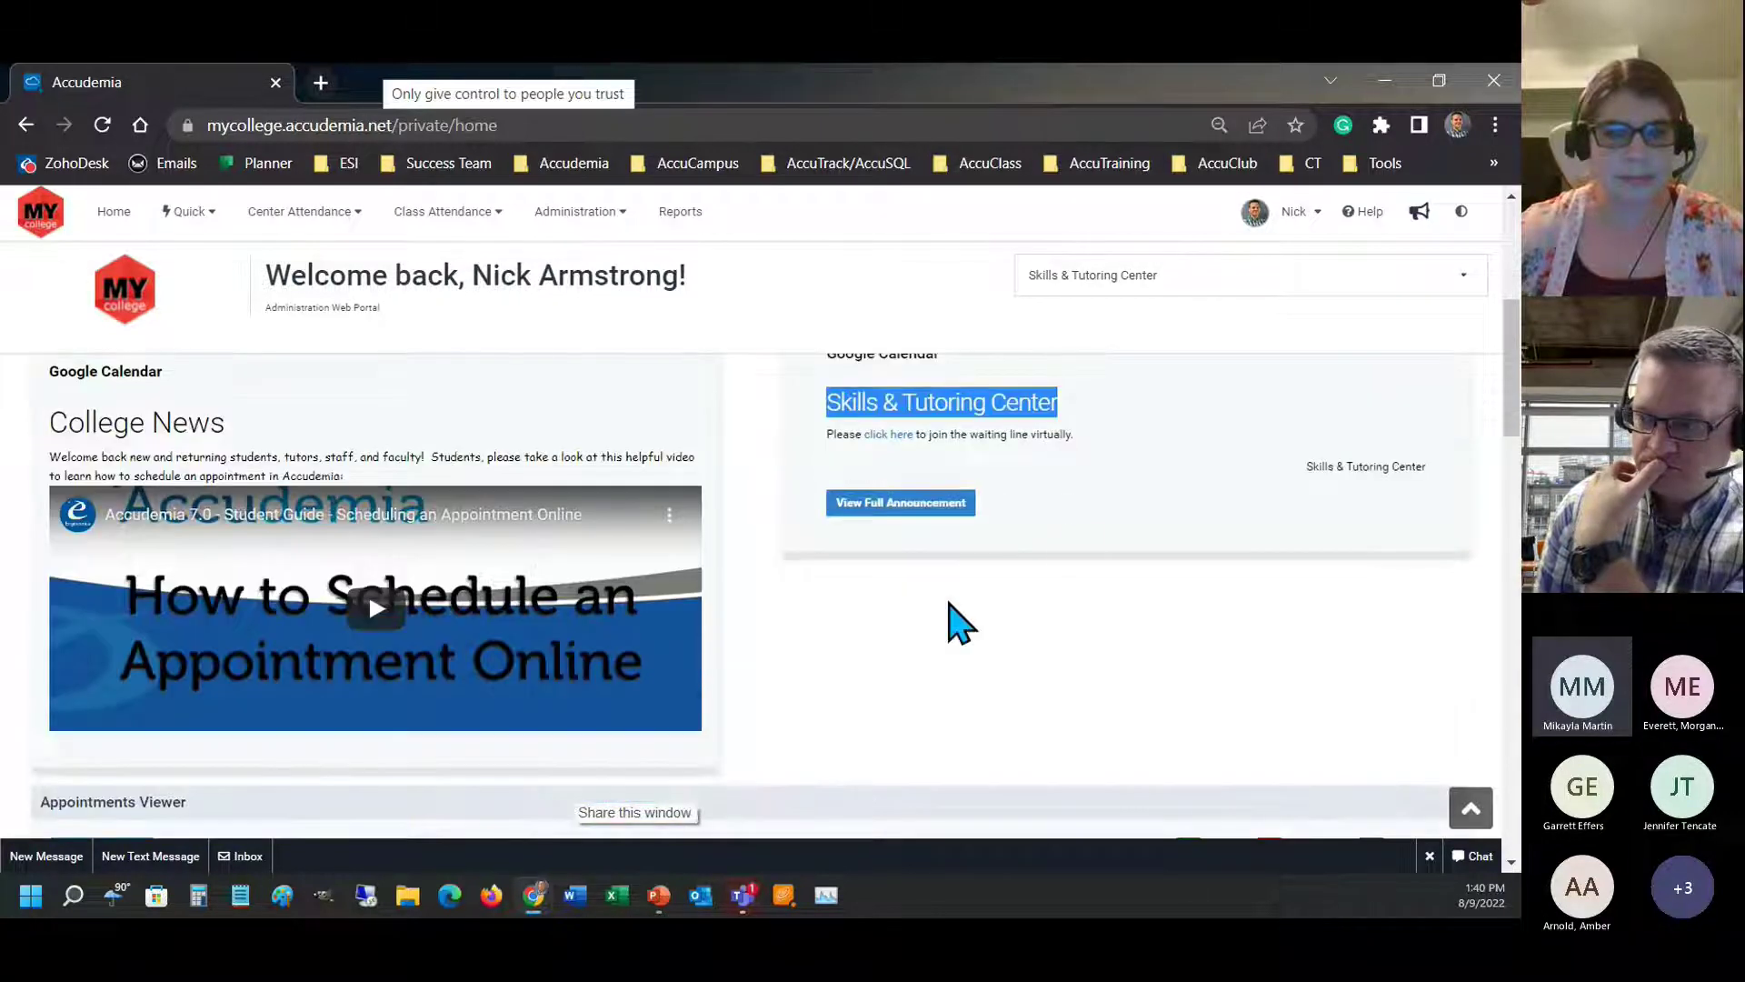
click(1307, 468)
drag(1308, 468, 1442, 488)
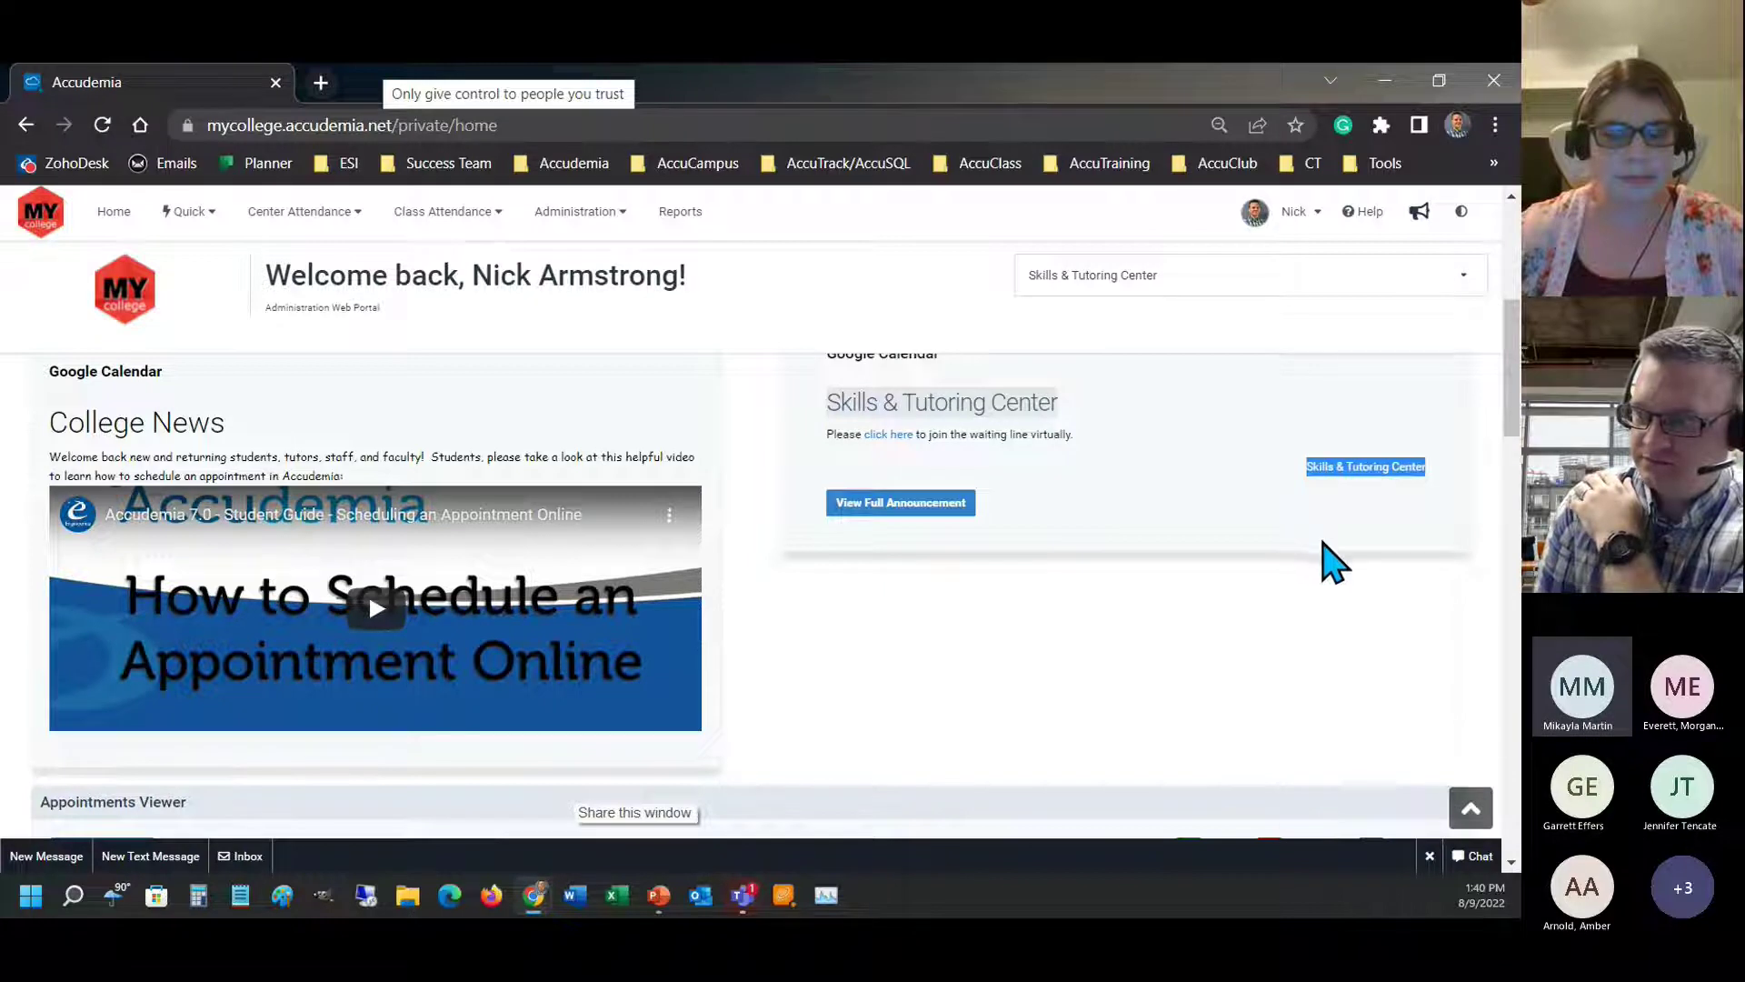
scroll(1330, 562, up, 1)
scroll(1339, 559, up, 1)
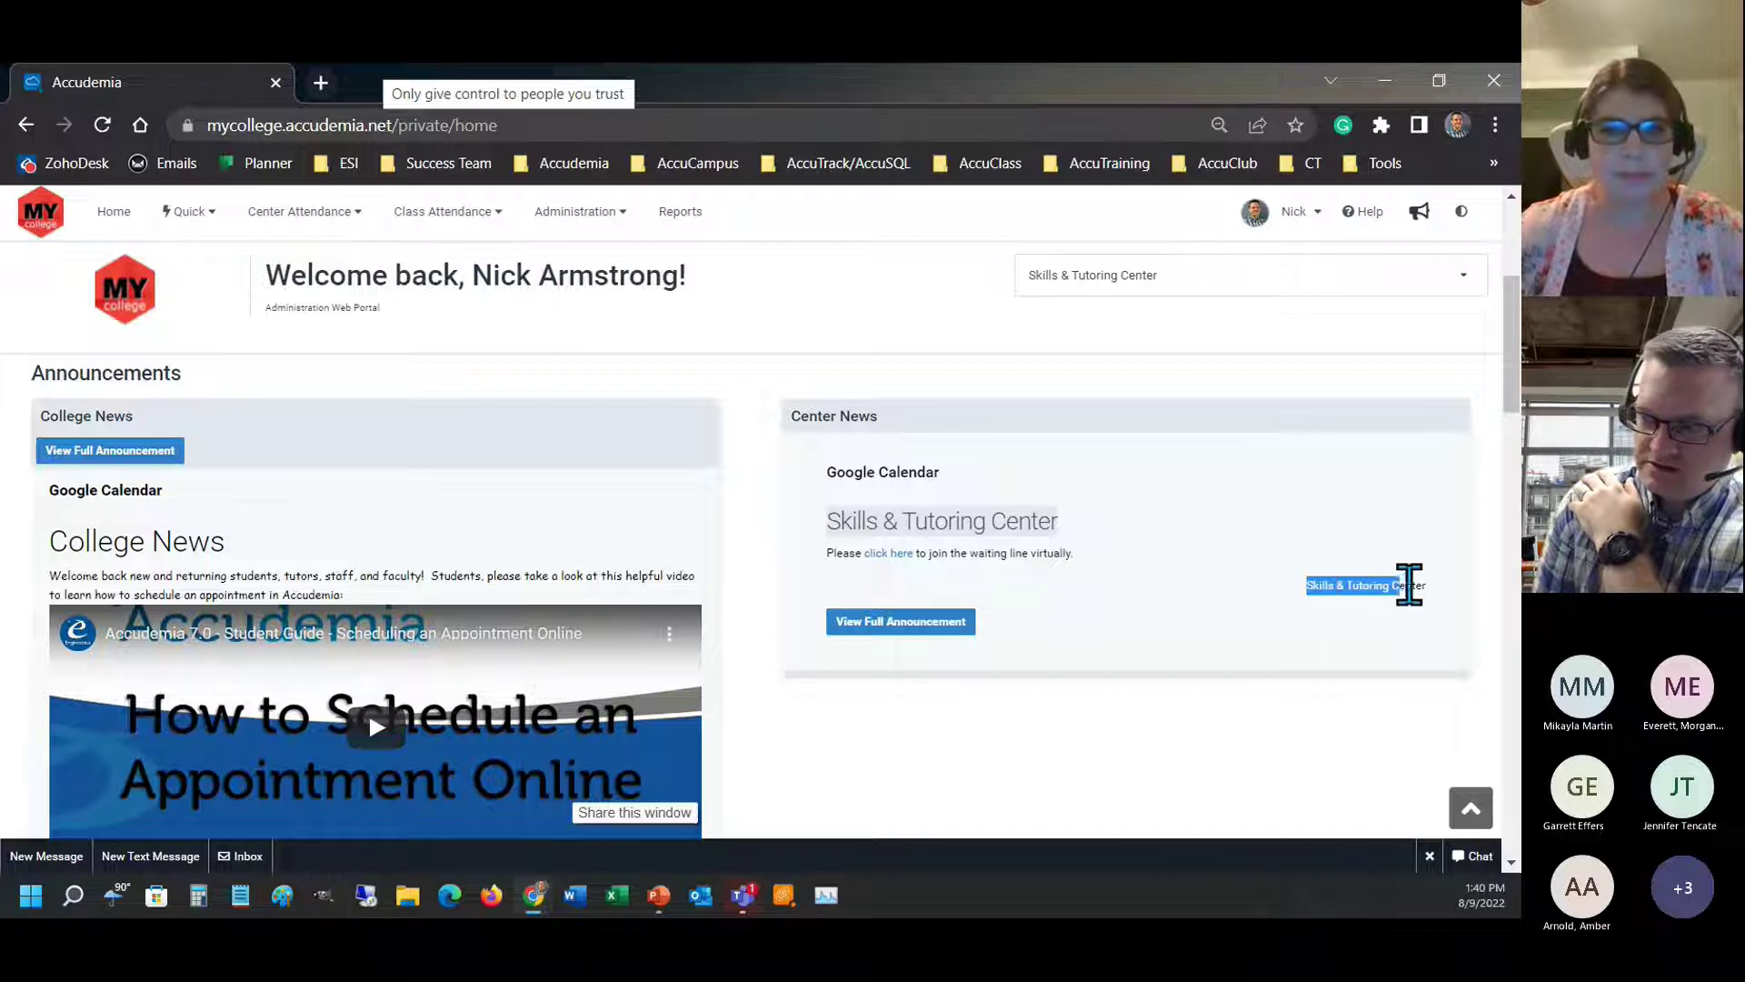
click(1291, 591)
drag(1292, 584, 1433, 588)
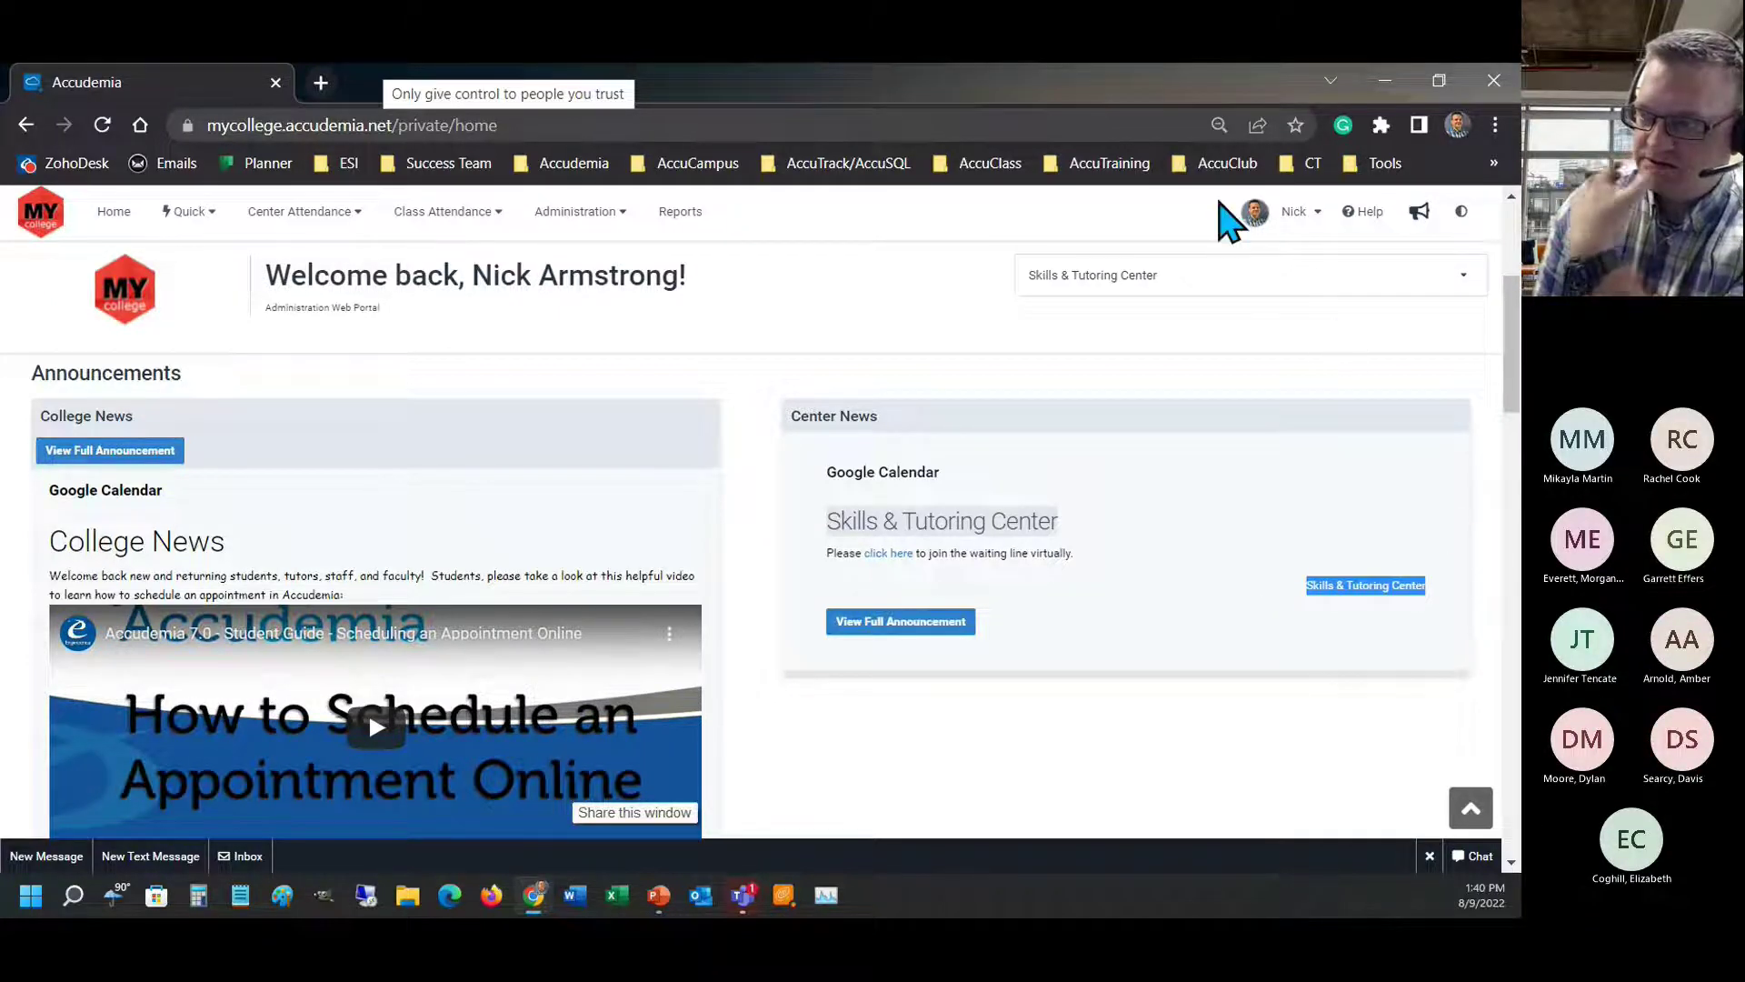
- Show all locations on the home page and compare the Skills & Tutoring Center and Advising announcements in Center News
click(1177, 278)
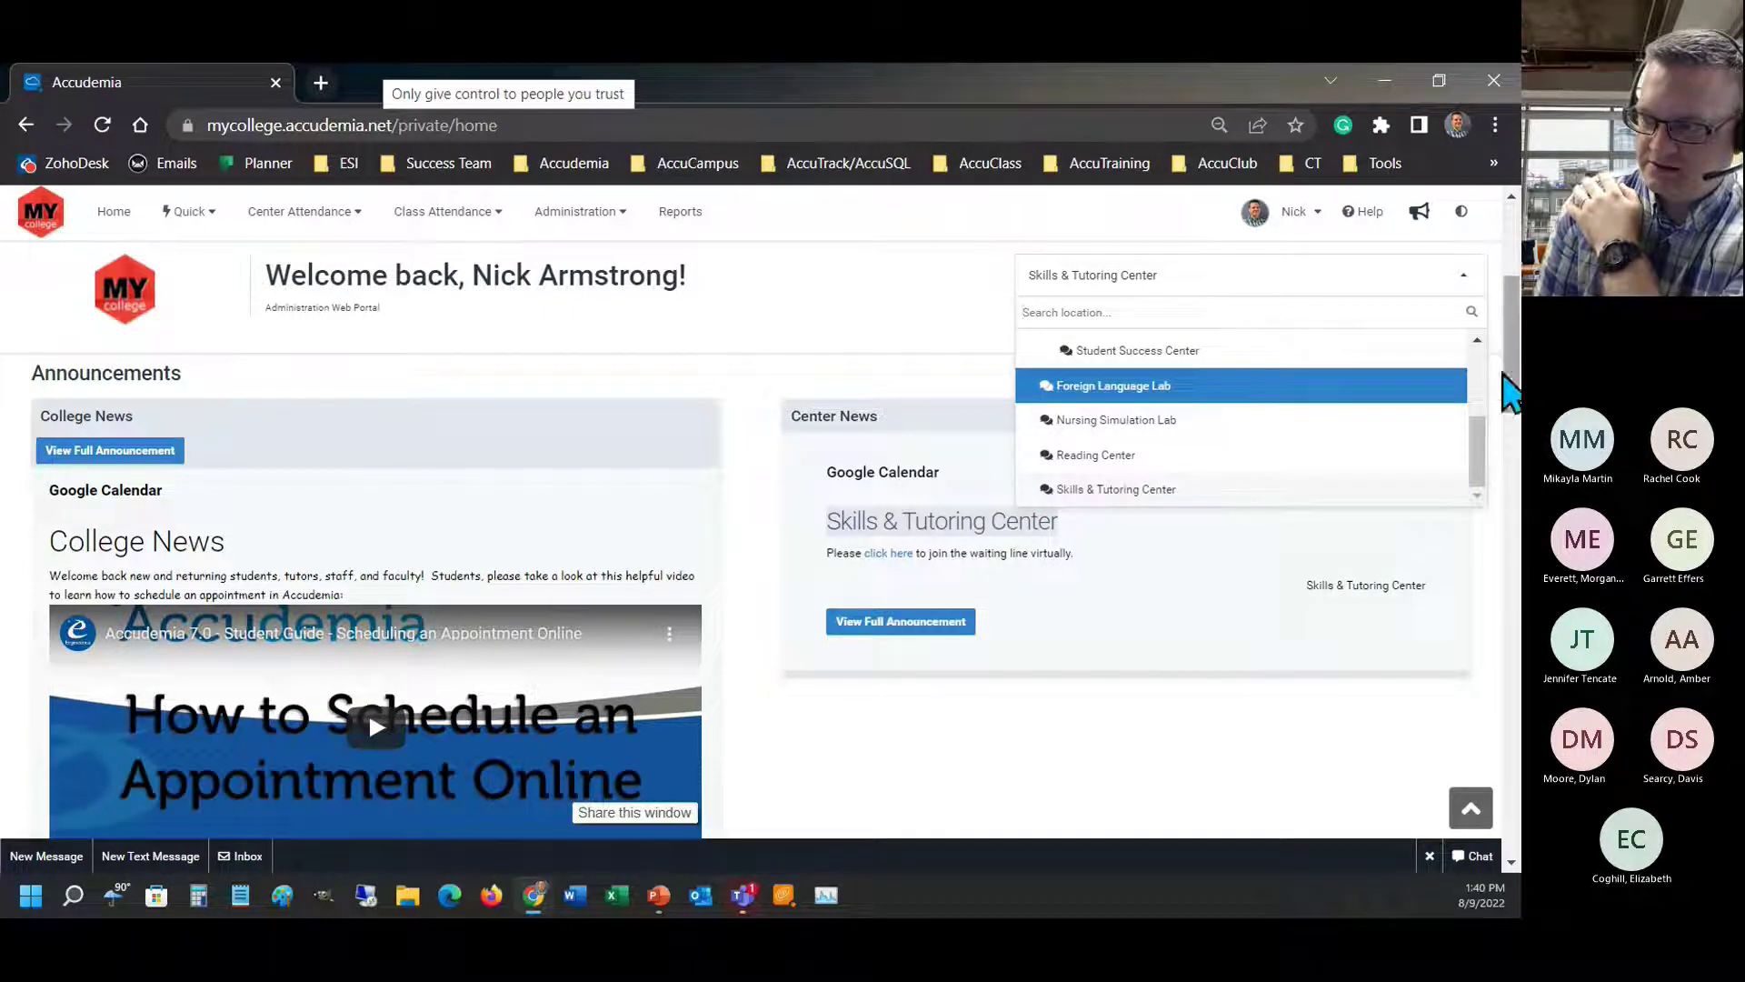
scroll(1476, 409, up, 5)
click(1123, 348)
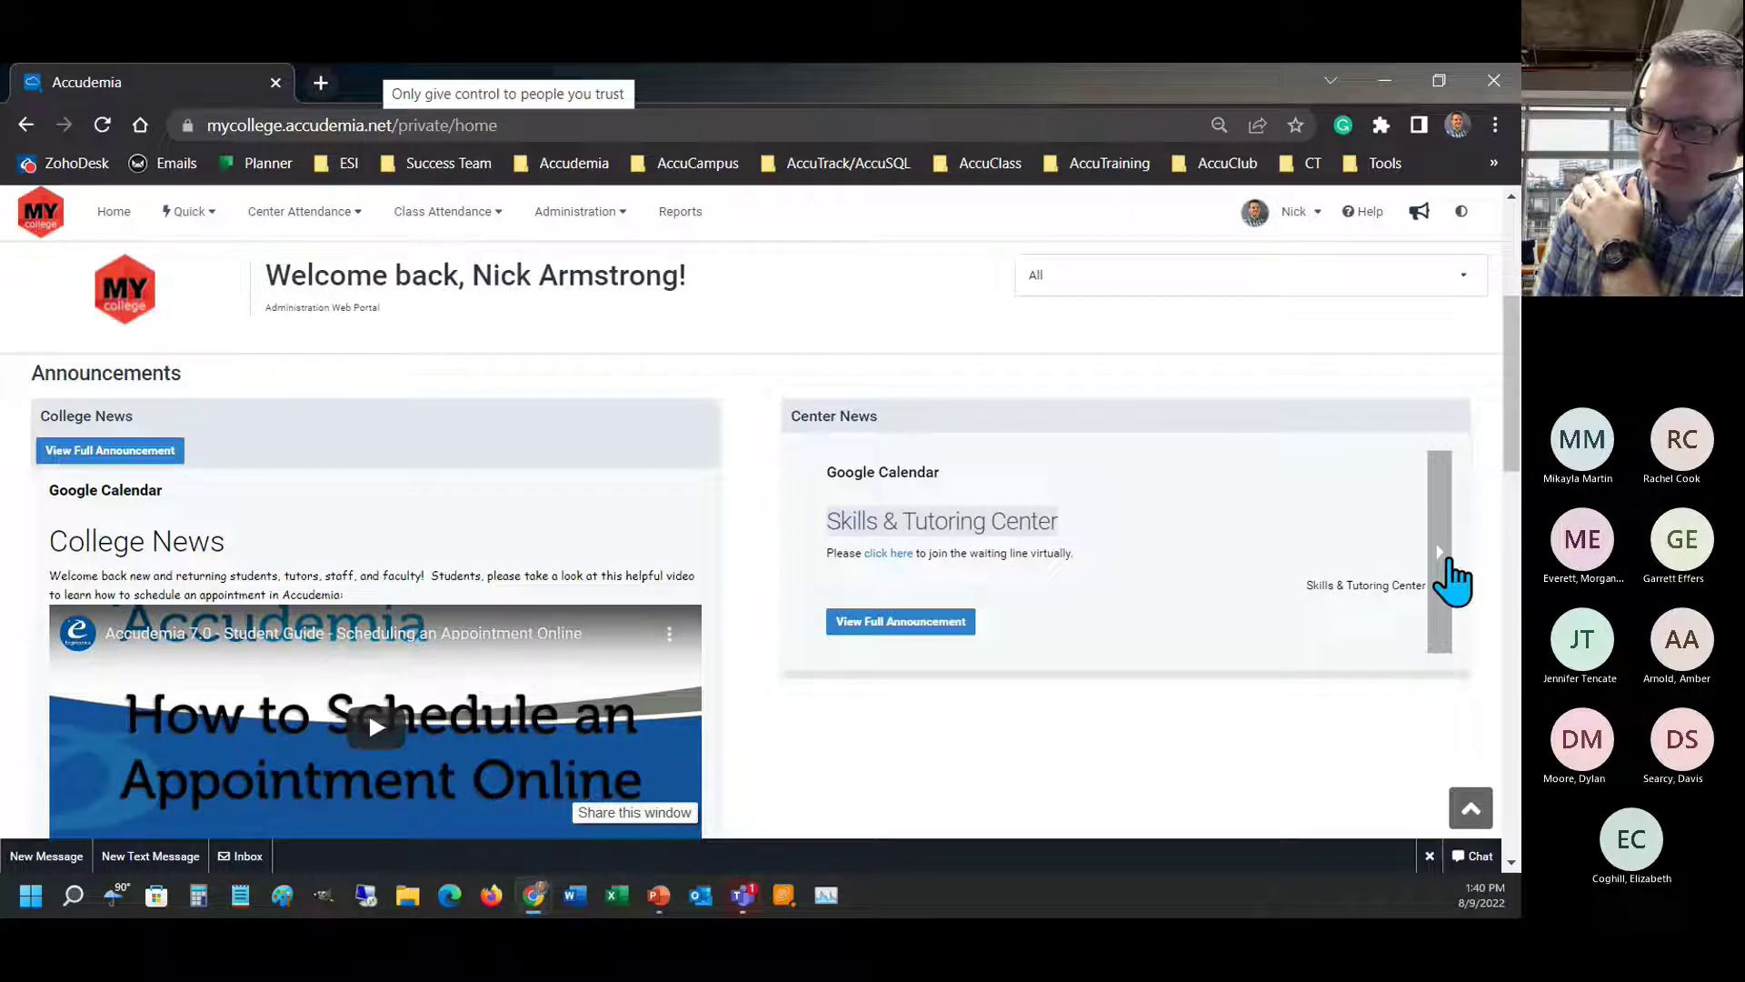
click(1446, 556)
drag(1380, 586, 1430, 590)
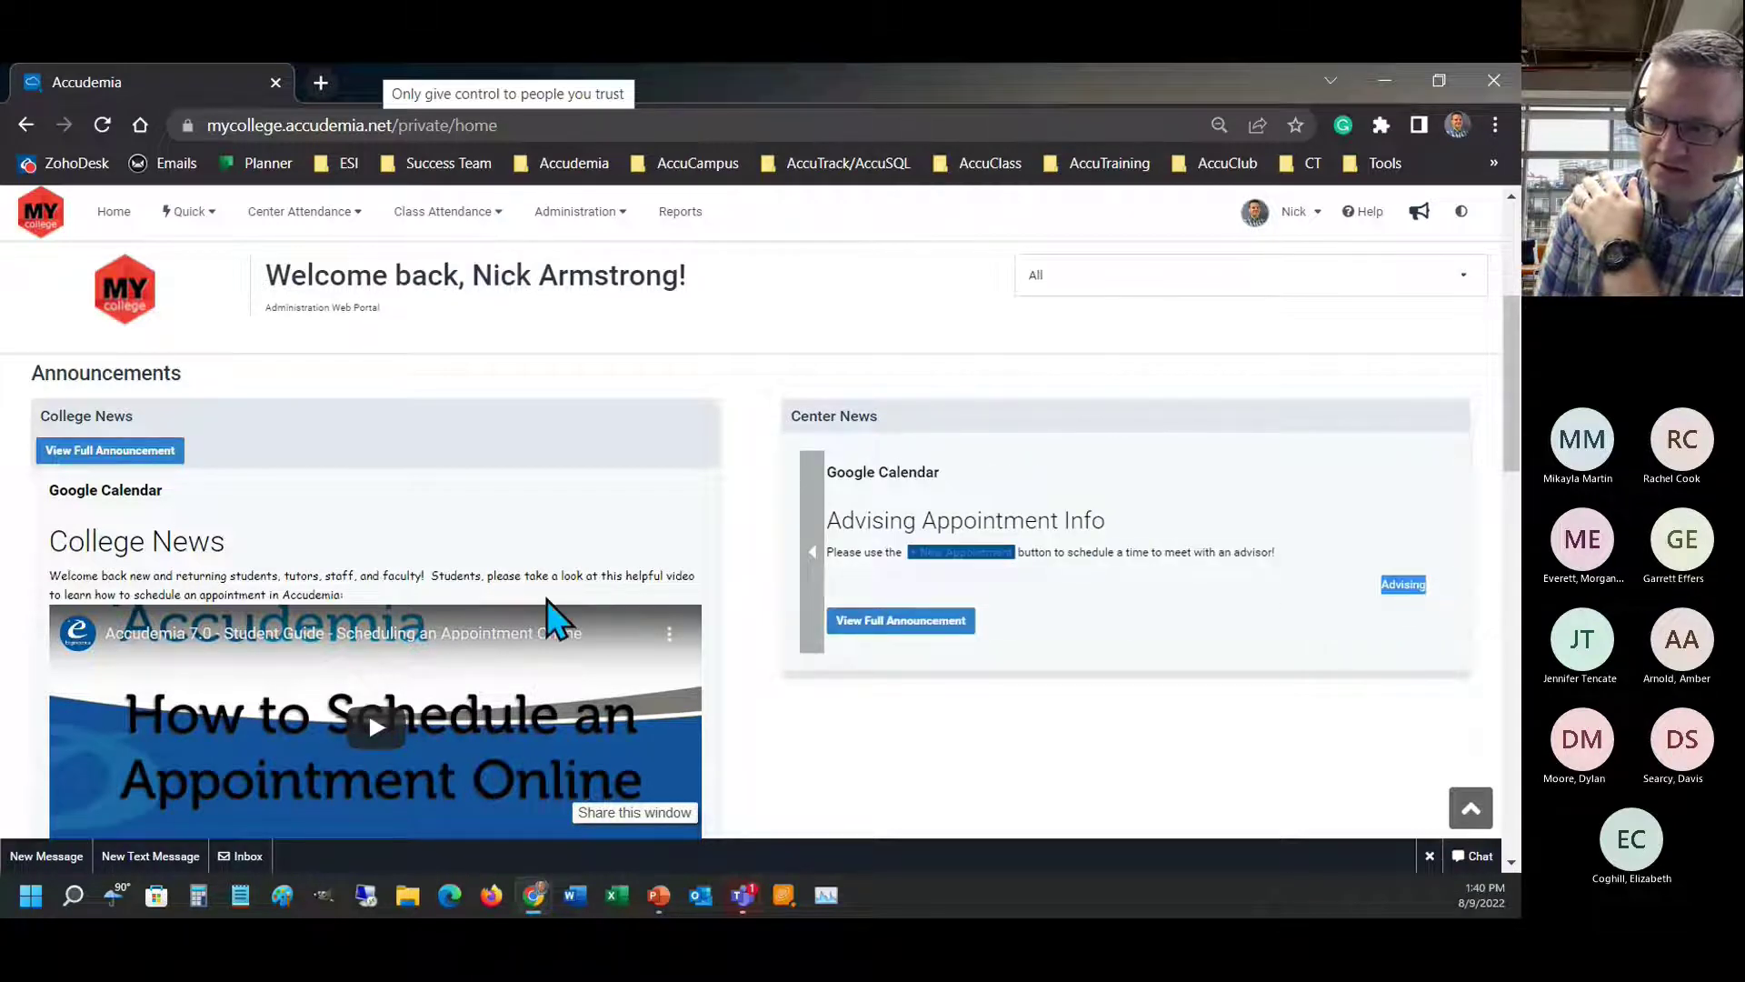
click(814, 553)
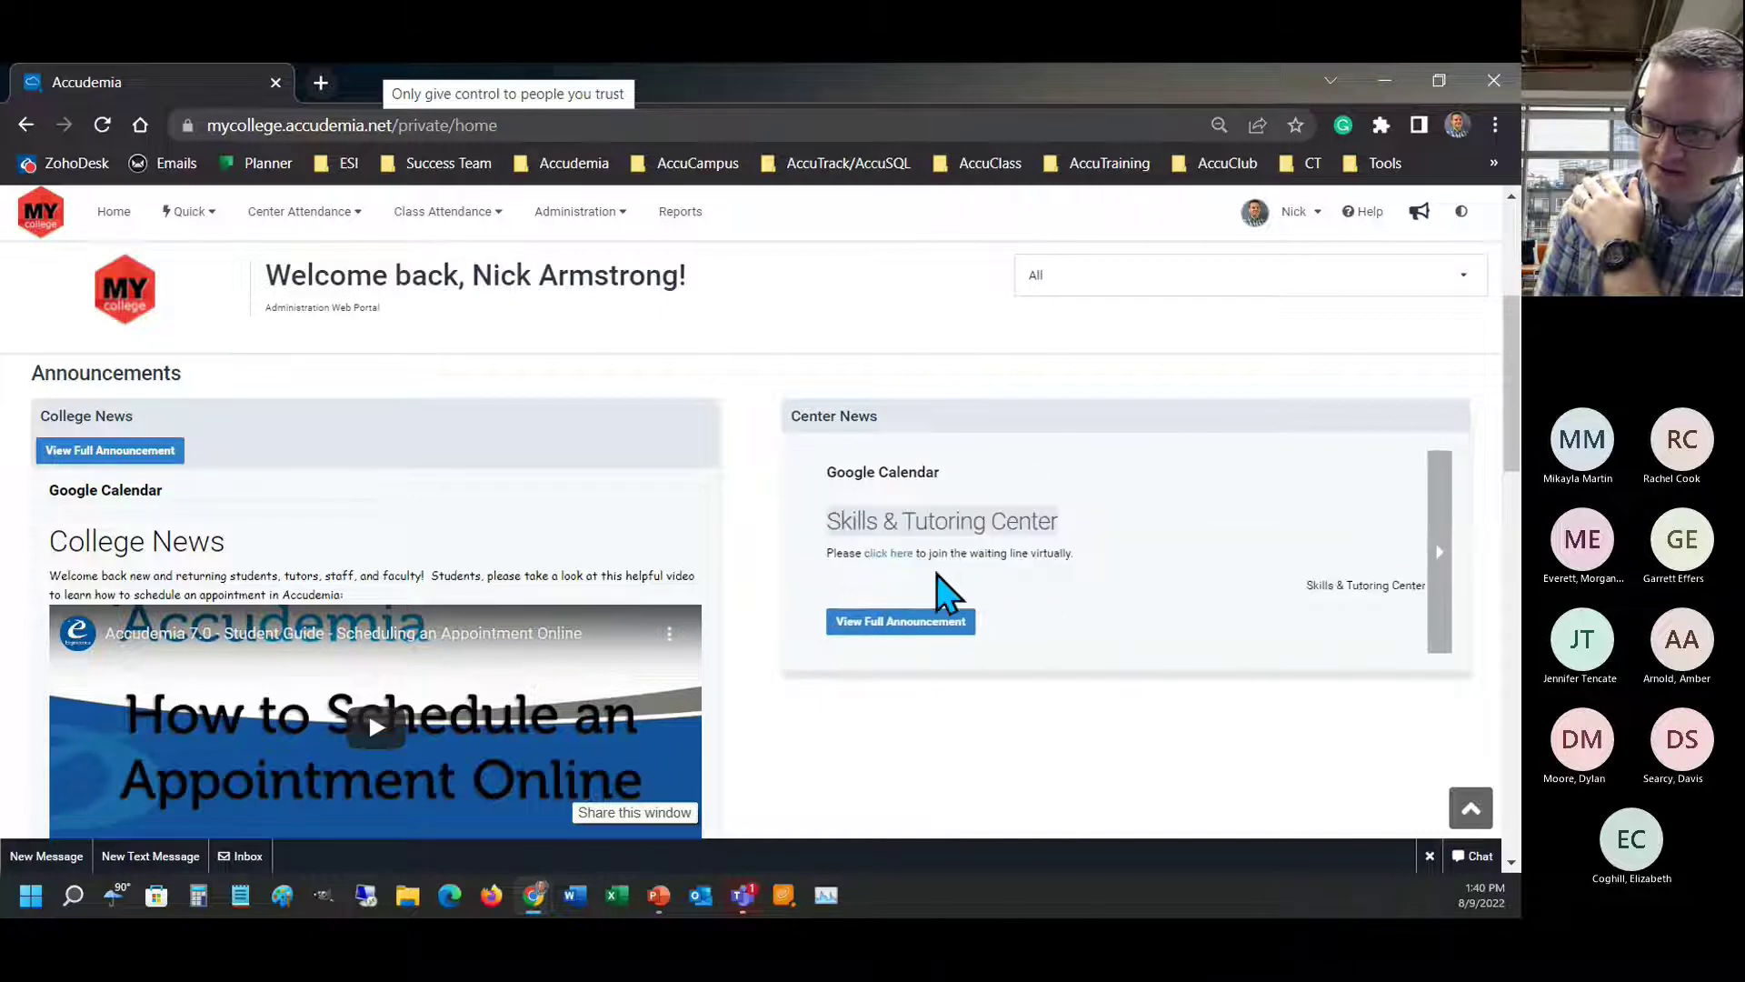
drag(1305, 590, 1434, 612)
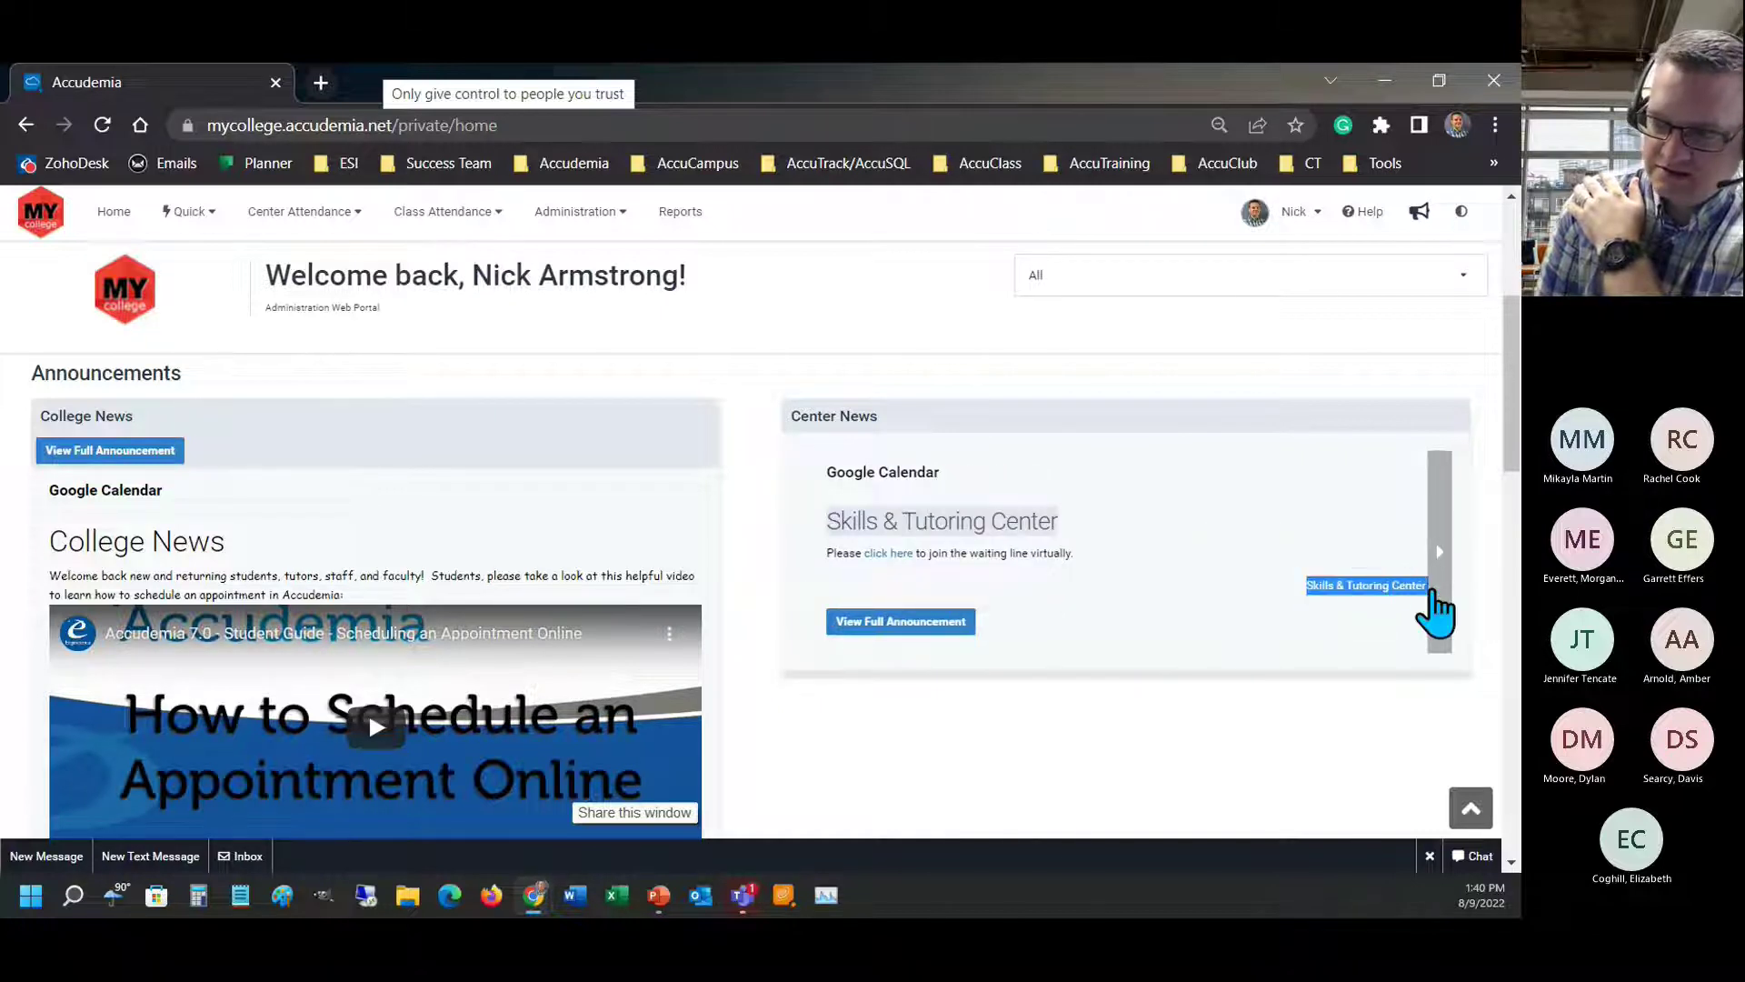
drag(830, 515, 1086, 532)
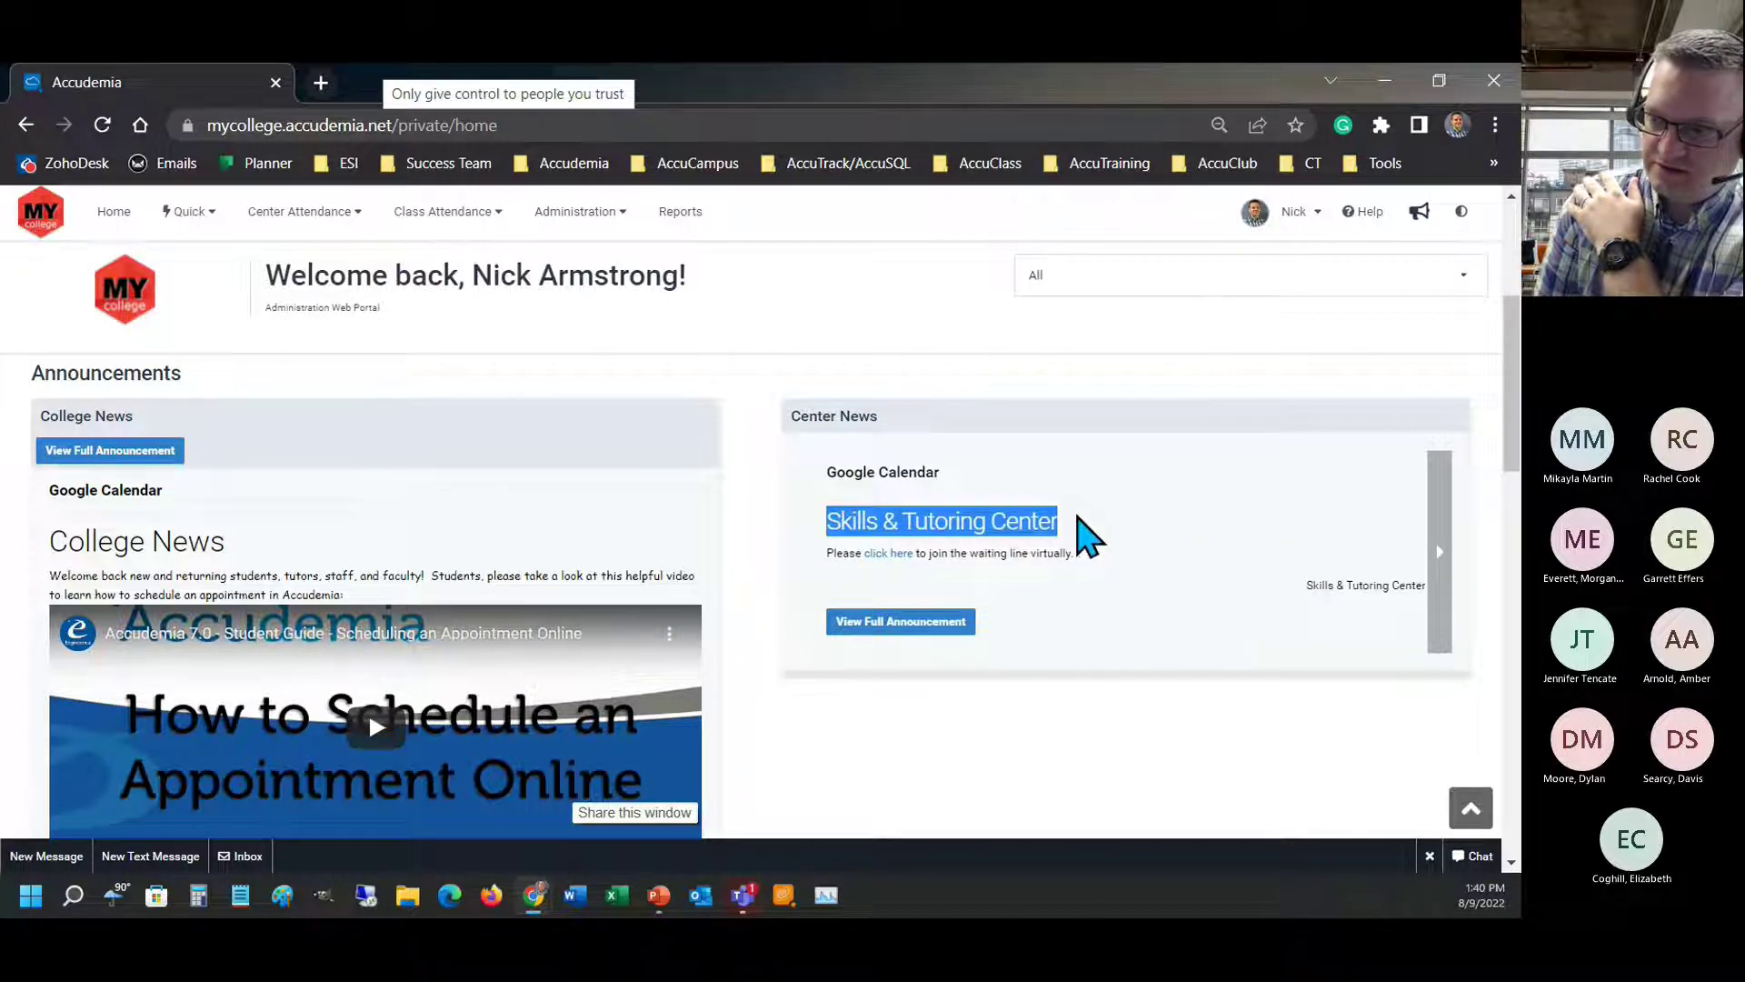
drag(1307, 596, 1423, 591)
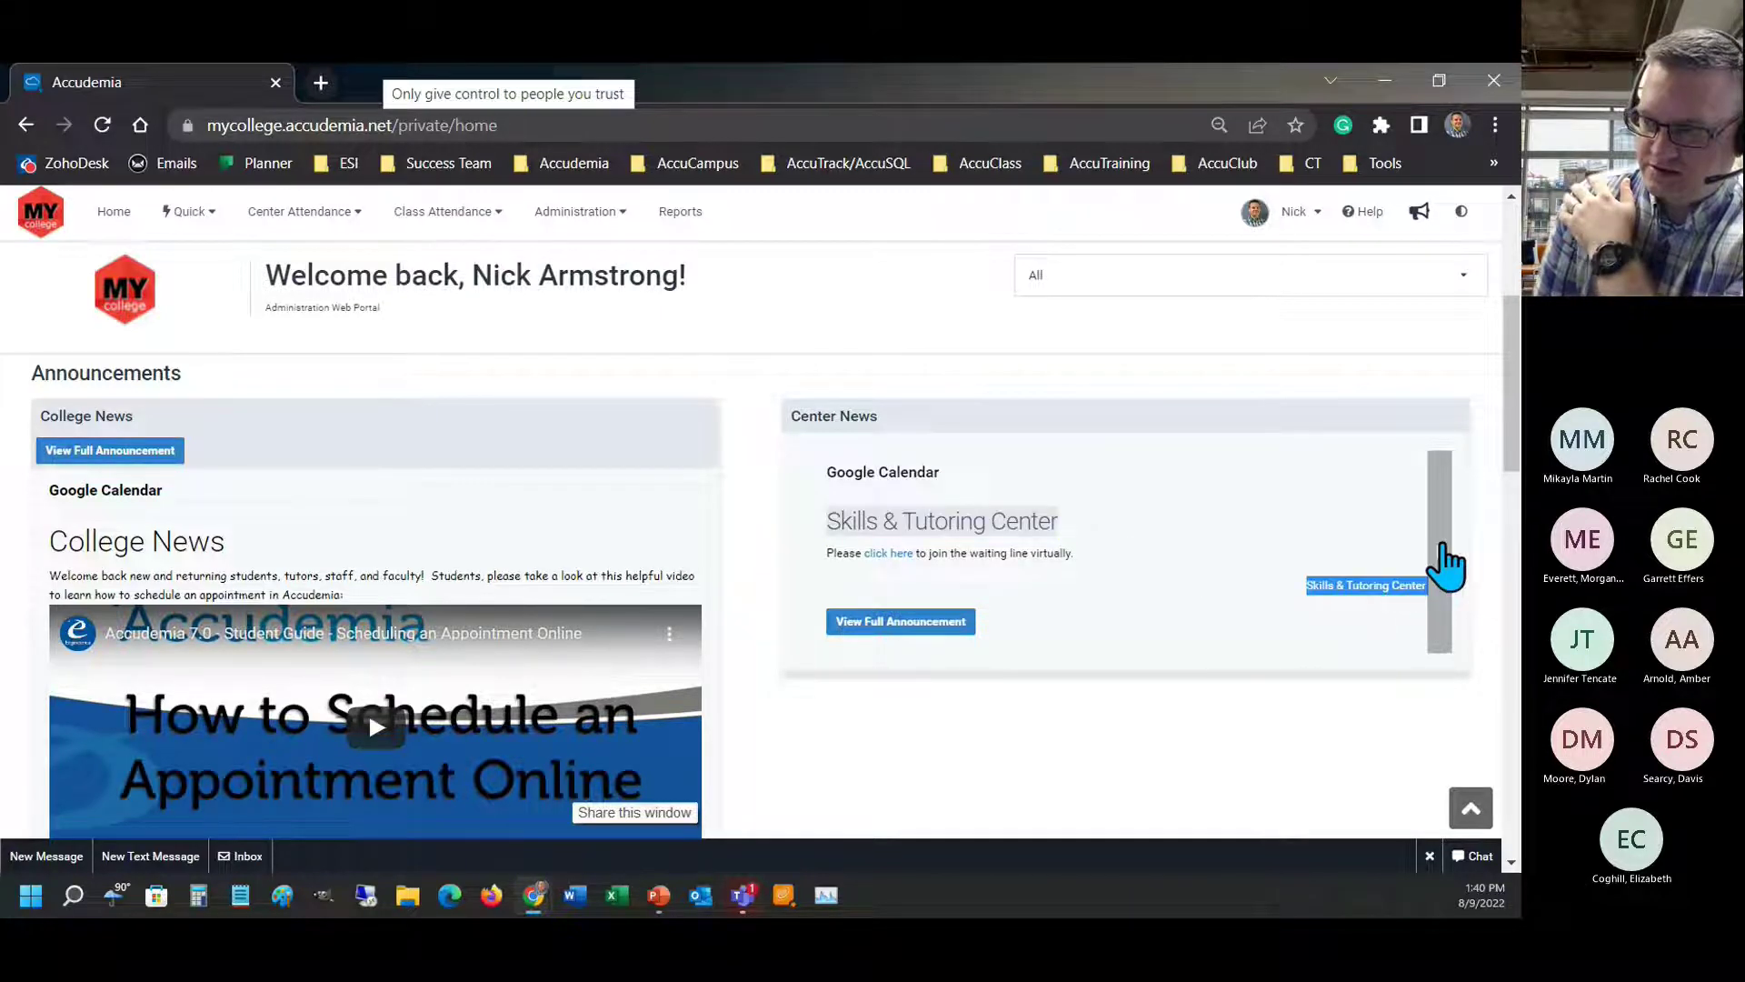
click(1440, 562)
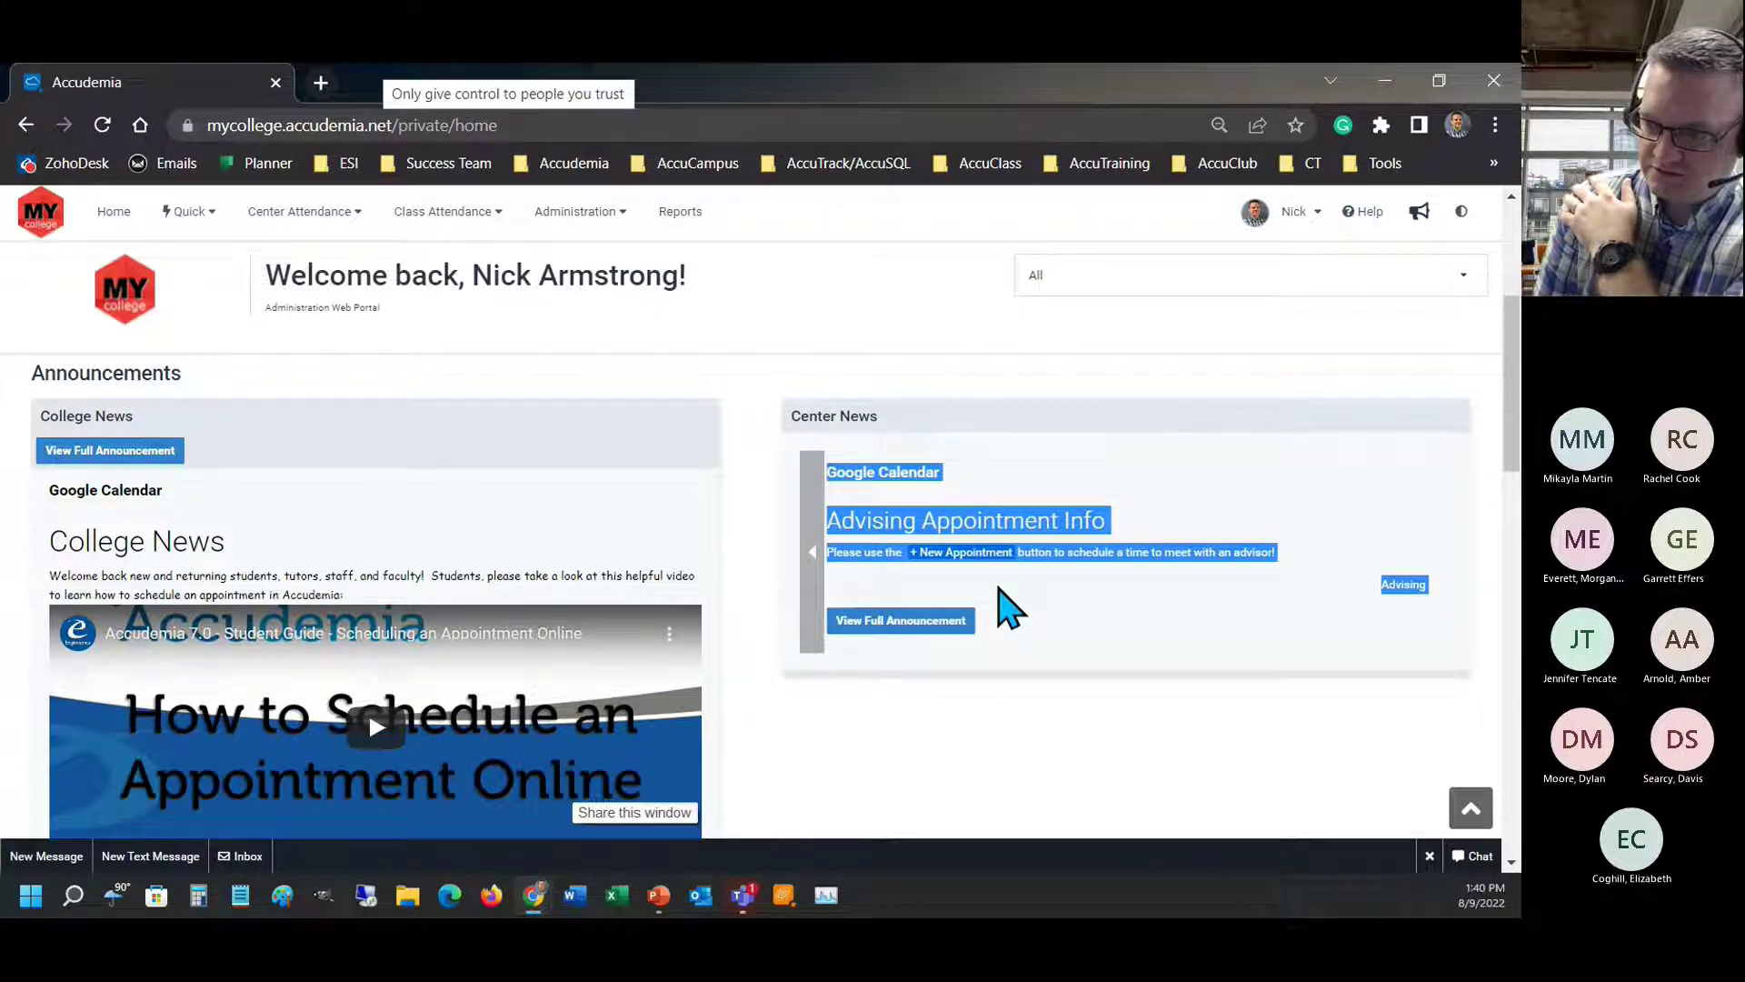
click(1237, 600)
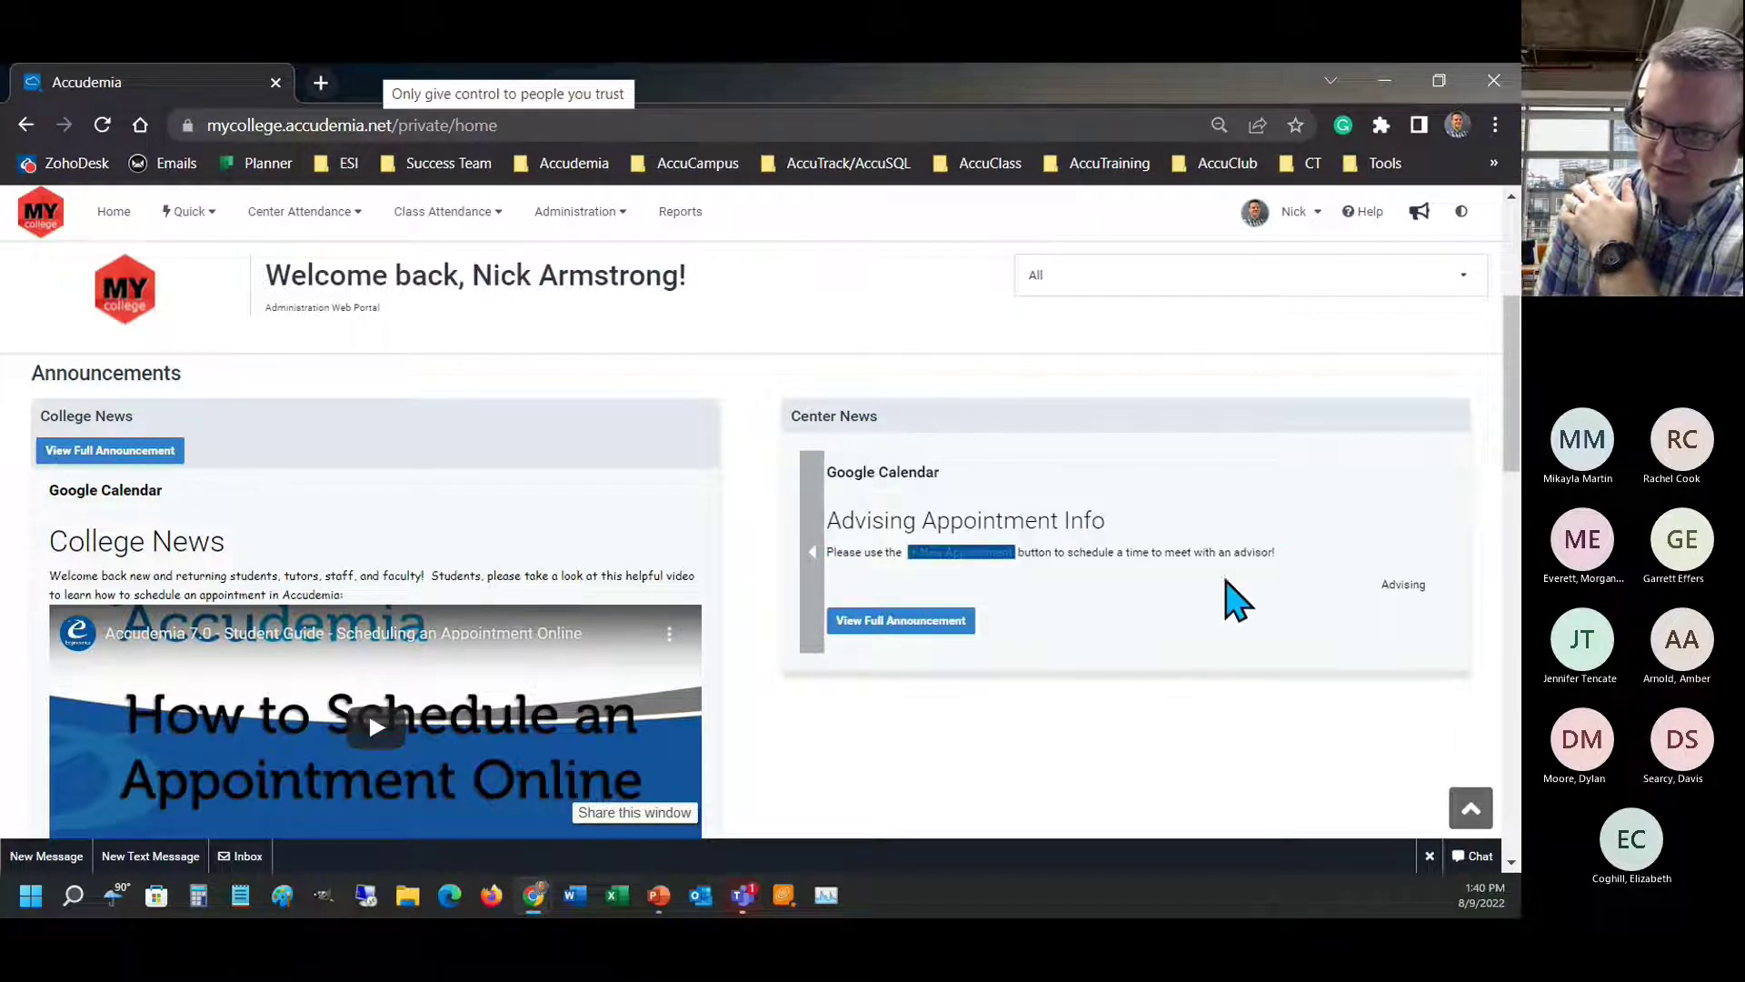
click(815, 601)
- Limit the home page to the Skills & Tutoring Center and examine the center label on its announcement
click(1243, 273)
scroll(1111, 491, down, 3)
click(1114, 491)
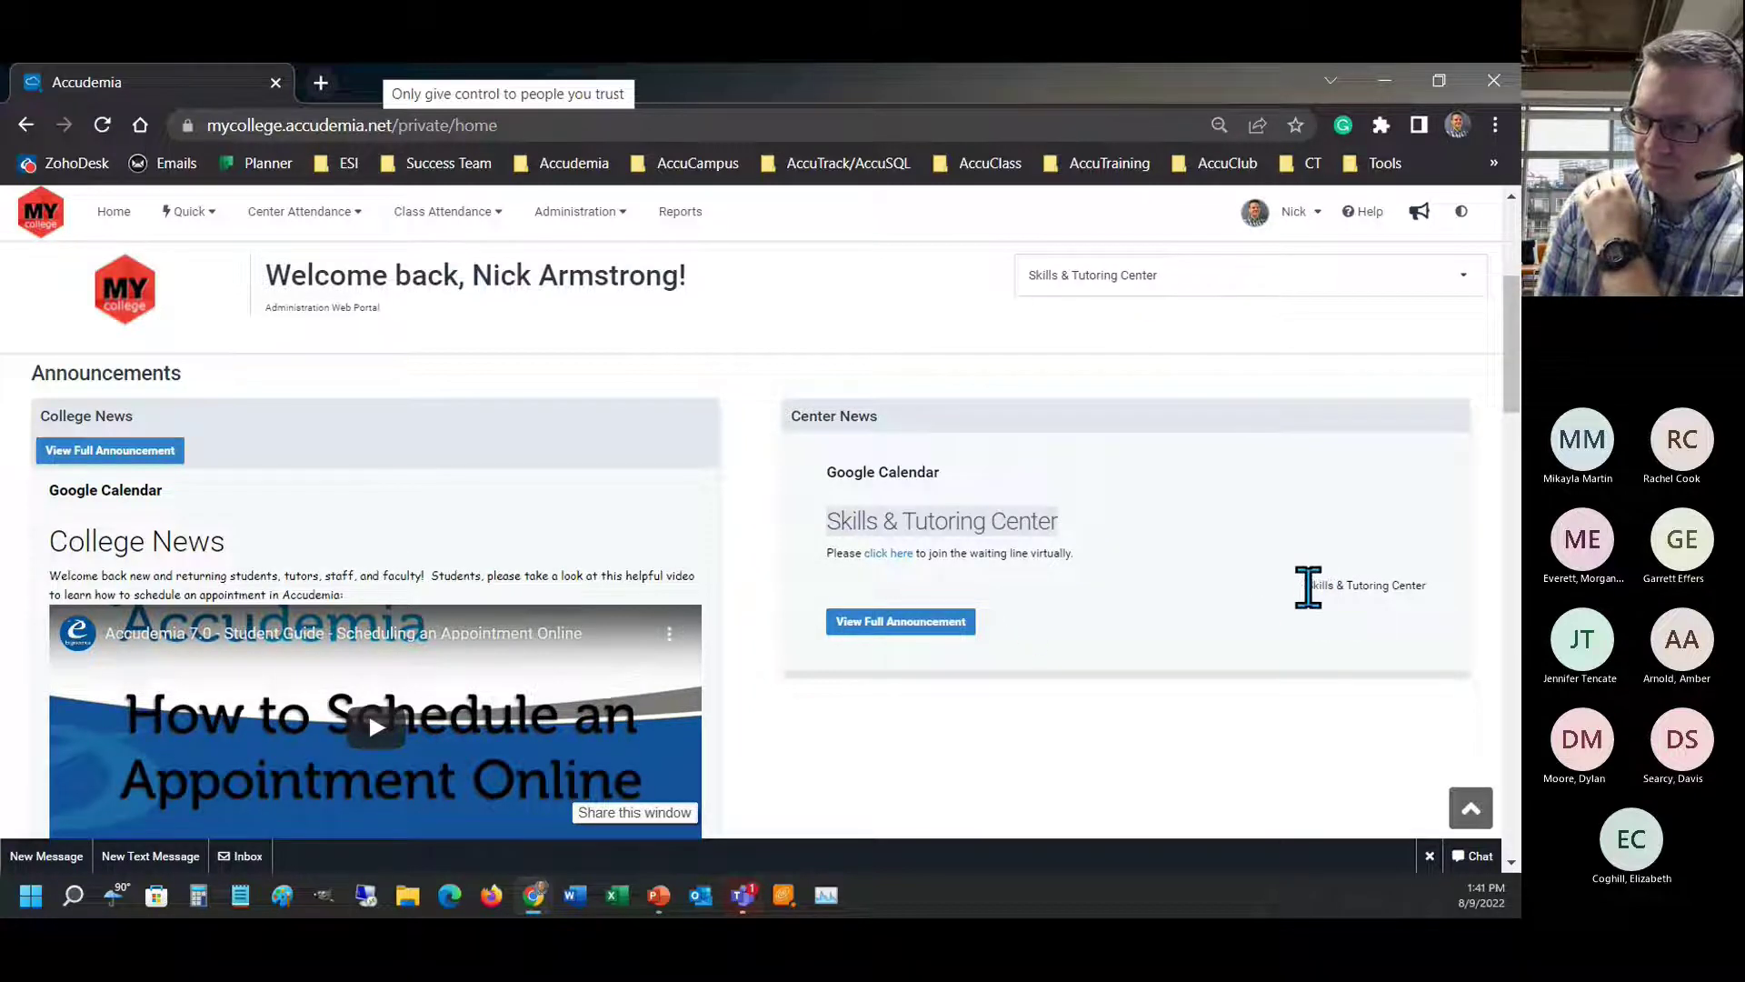
drag(1310, 585, 1461, 612)
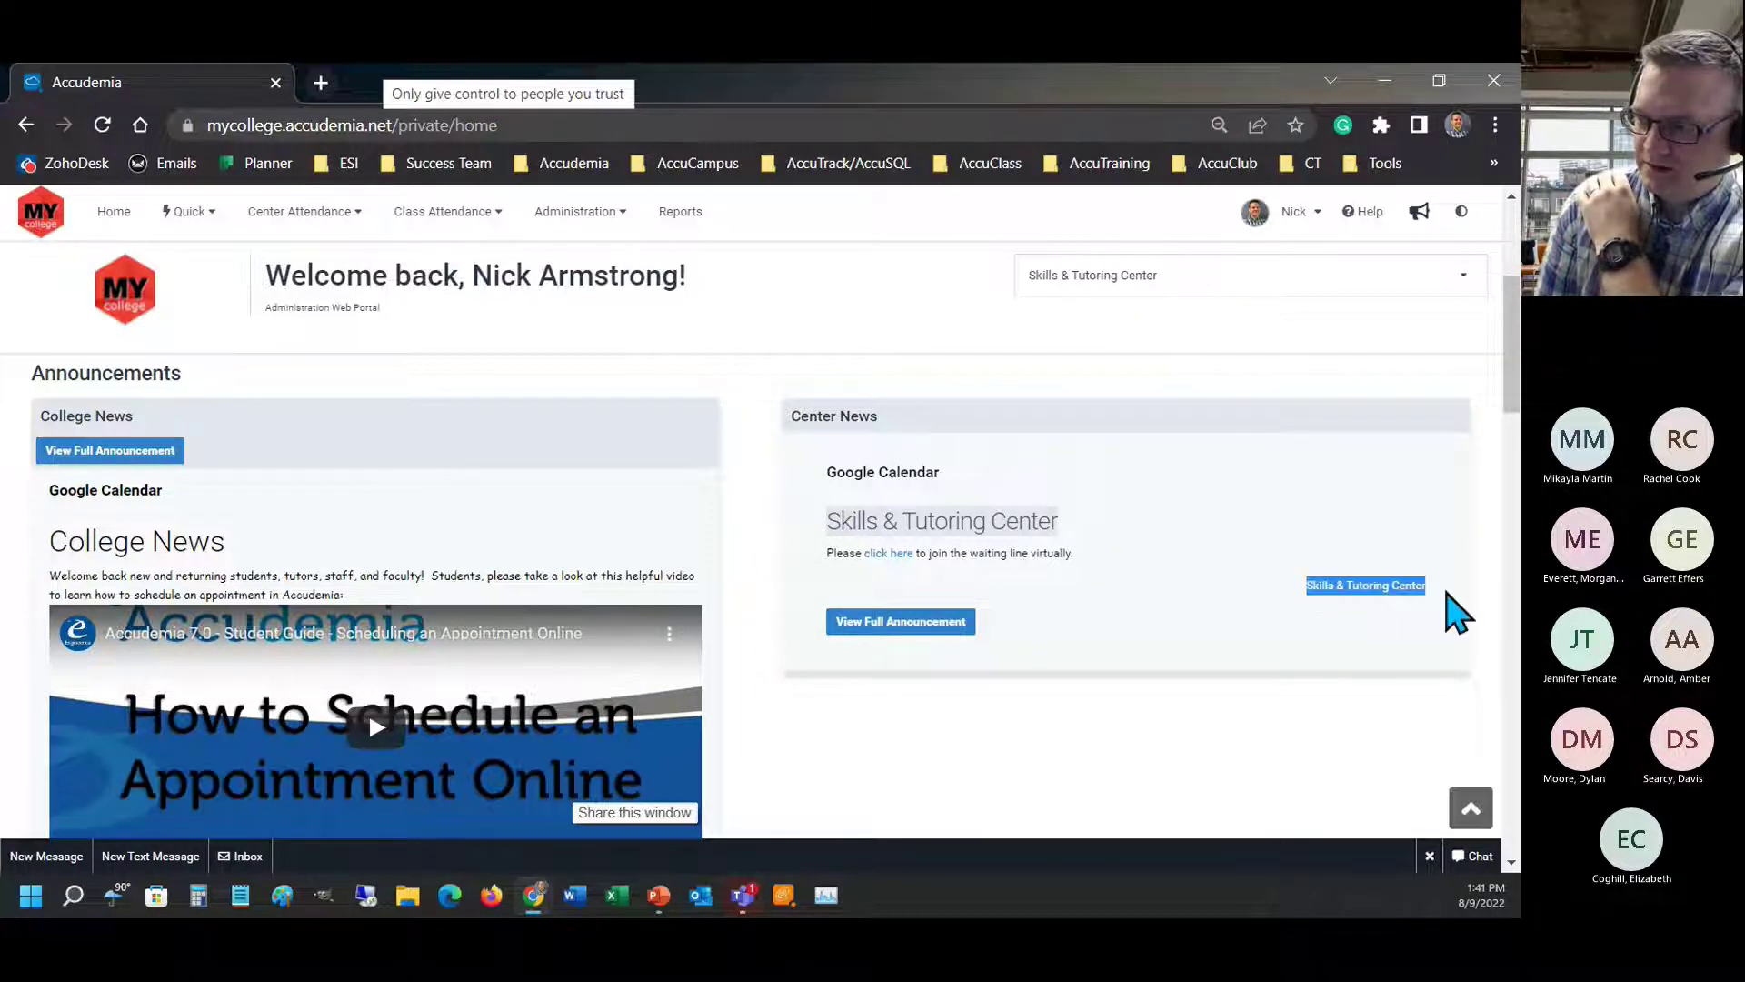
click(1299, 600)
mouse_move(1301, 588)
mouse_down()
mouse_move(1473, 604)
mouse_move(1307, 583)
mouse_up()
click(1214, 603)
click(1159, 611)
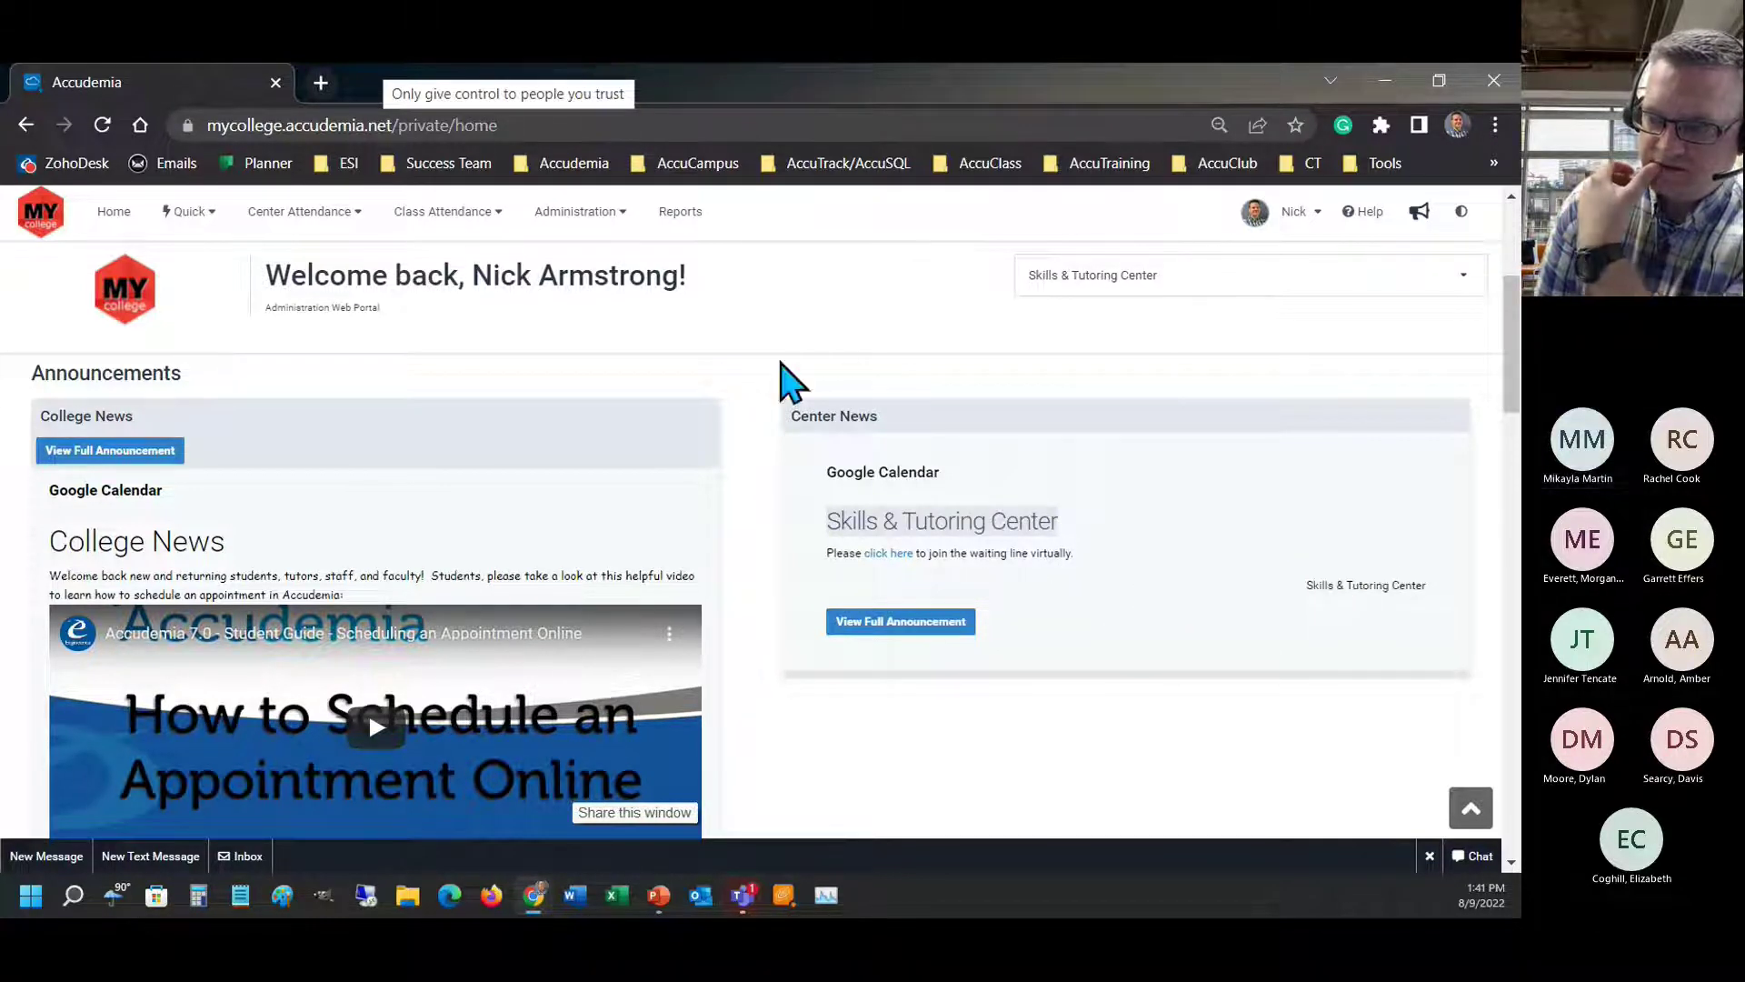
- Open the administration Control Panel
click(575, 219)
click(610, 657)
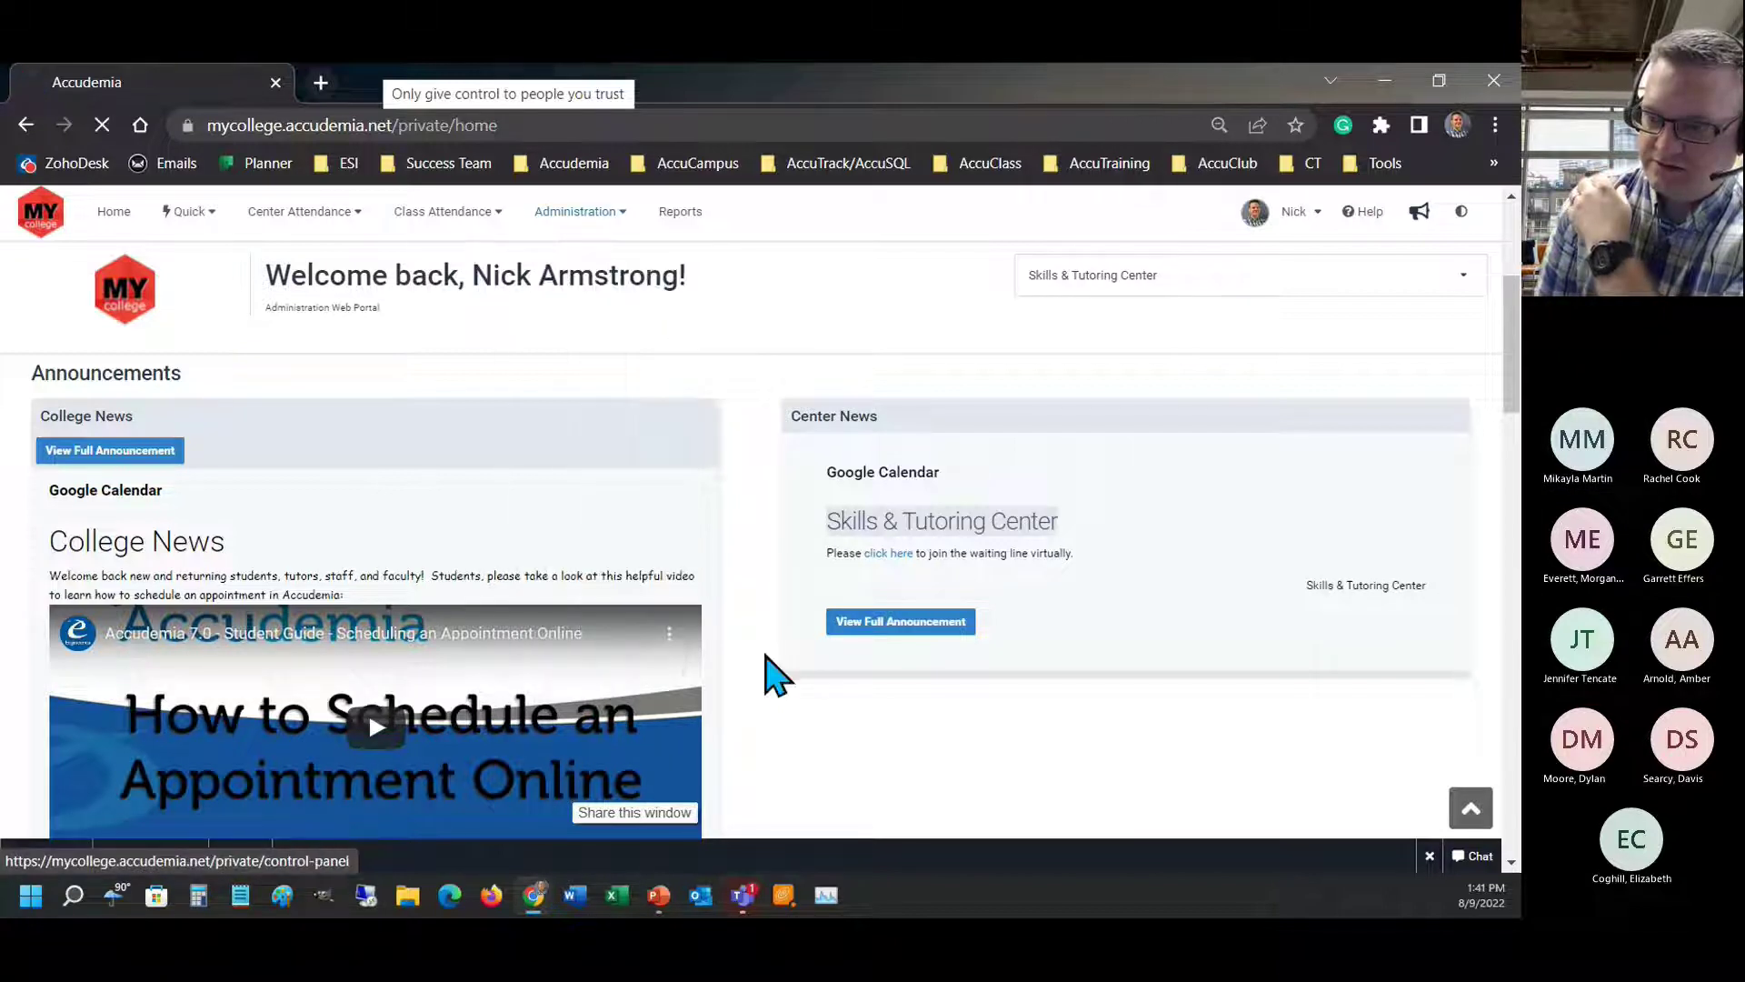
click(718, 744)
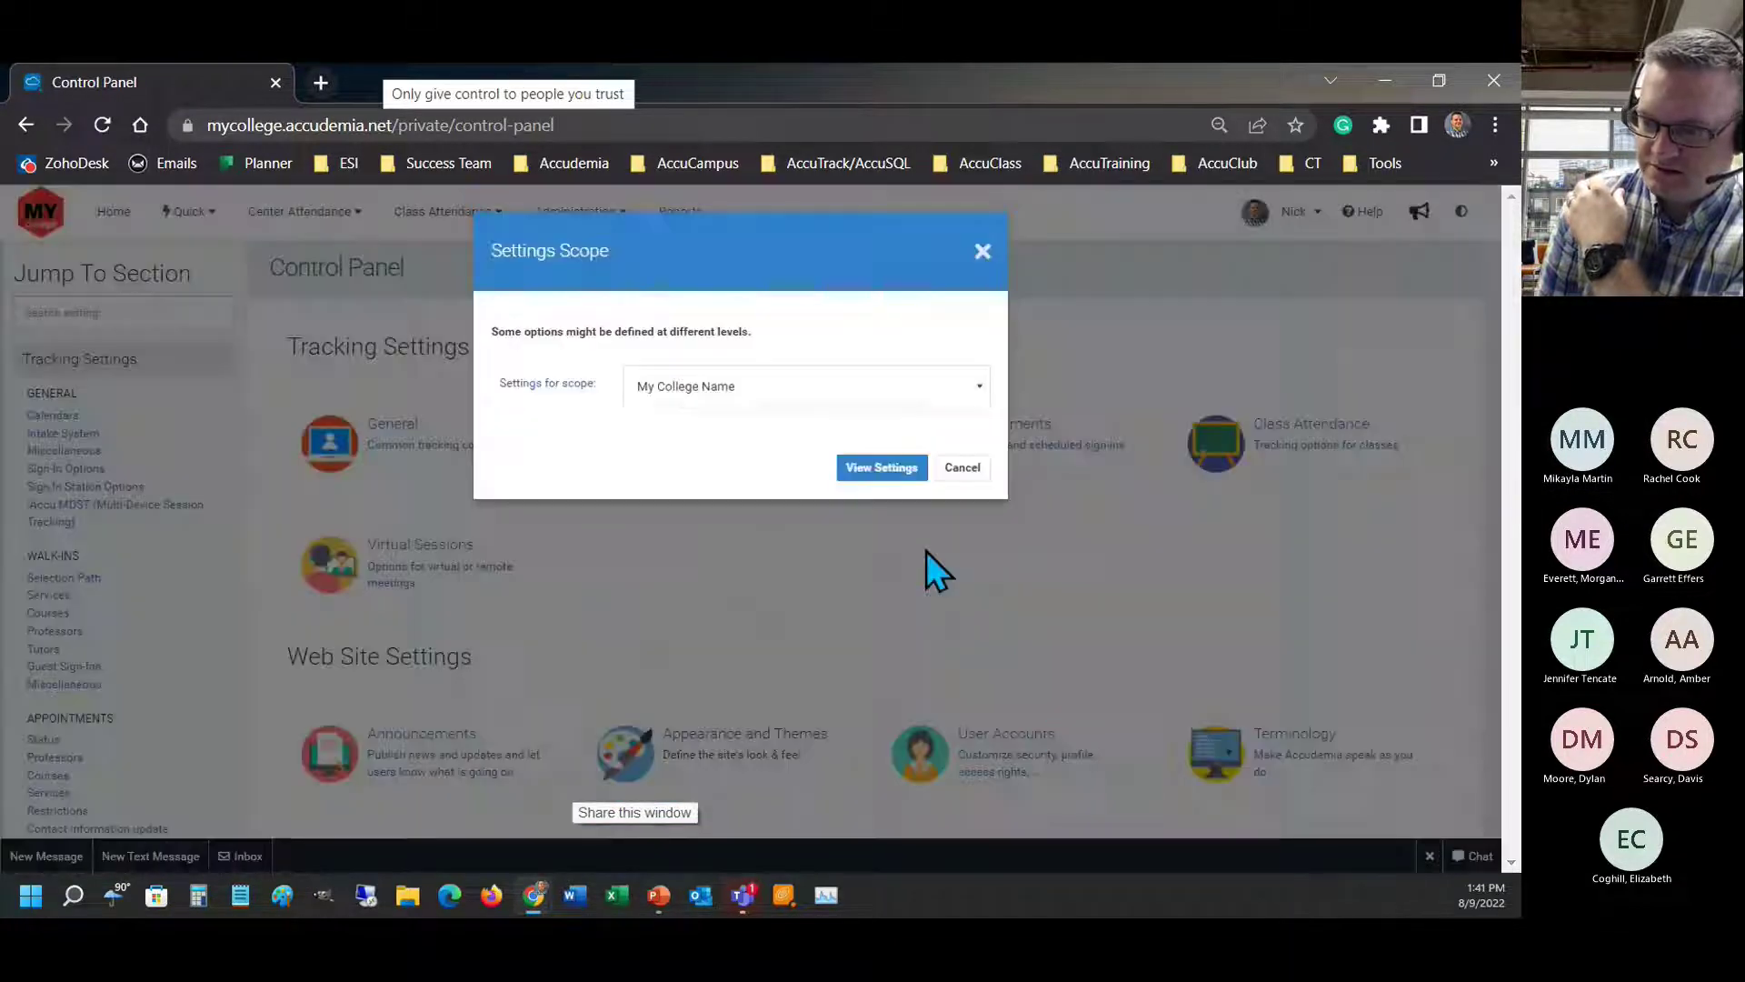
click(782, 387)
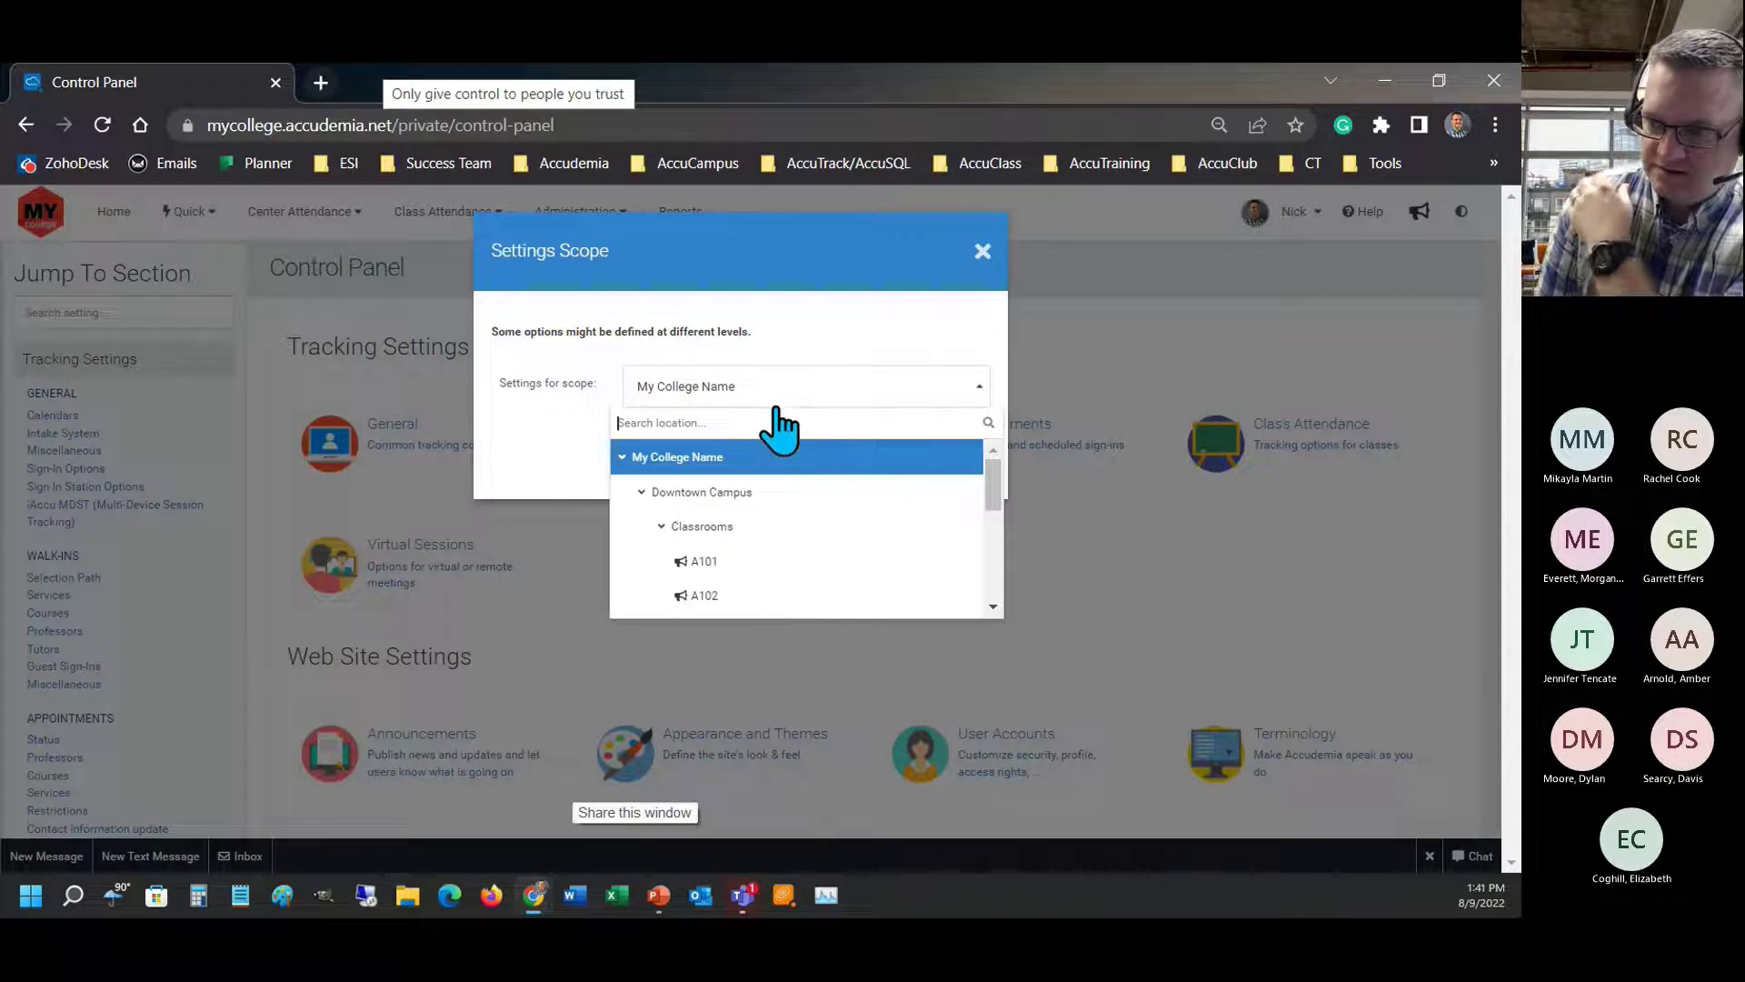
click(989, 251)
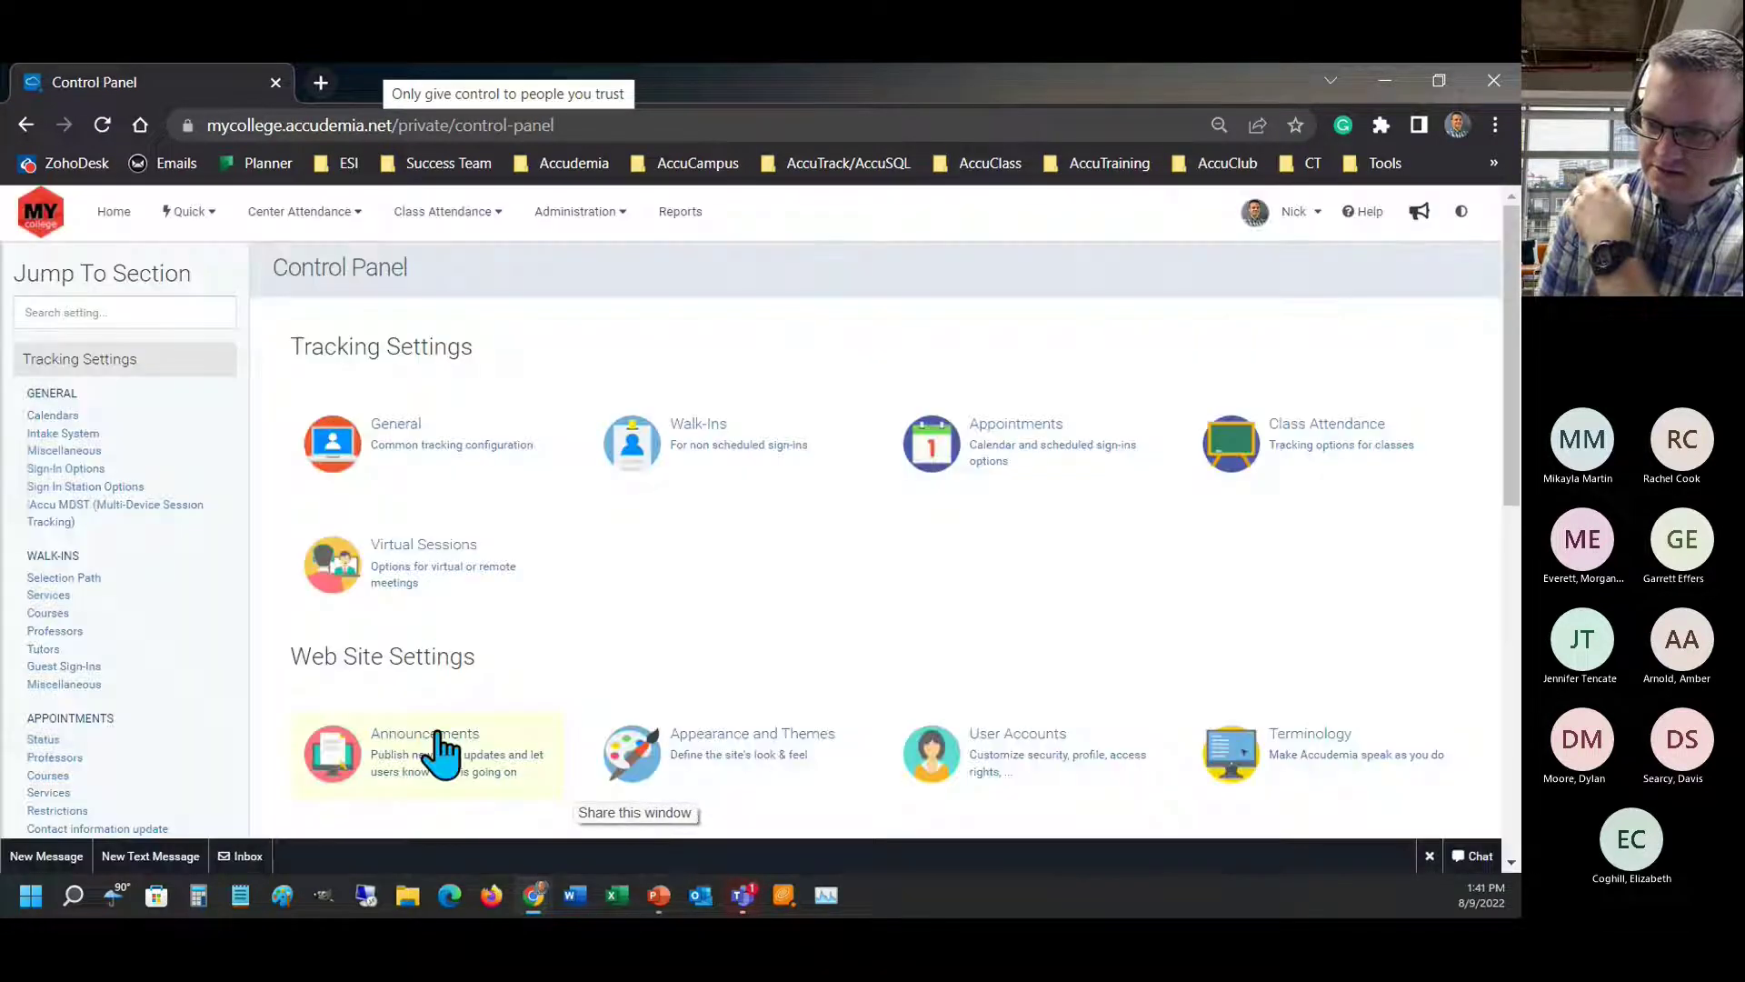
- Open the Announcements settings with the scope set to Skills & Tutoring Center
click(432, 752)
click(760, 396)
scroll(723, 582, down, 5)
click(725, 600)
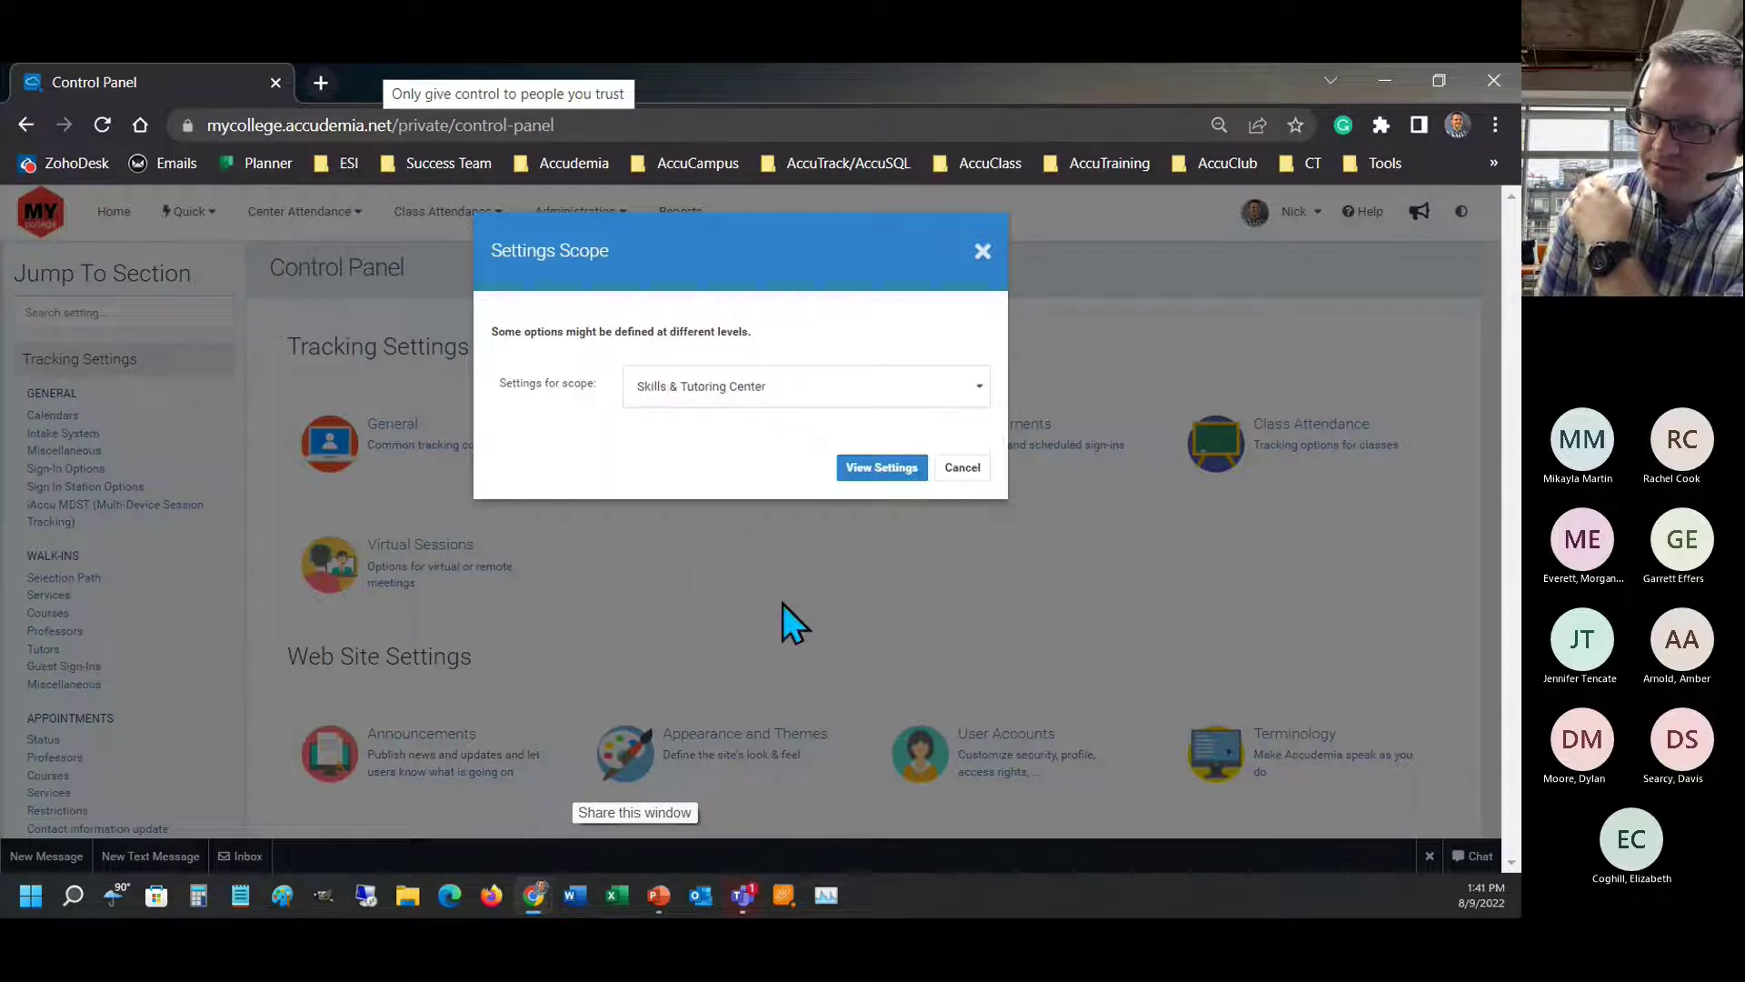
click(902, 482)
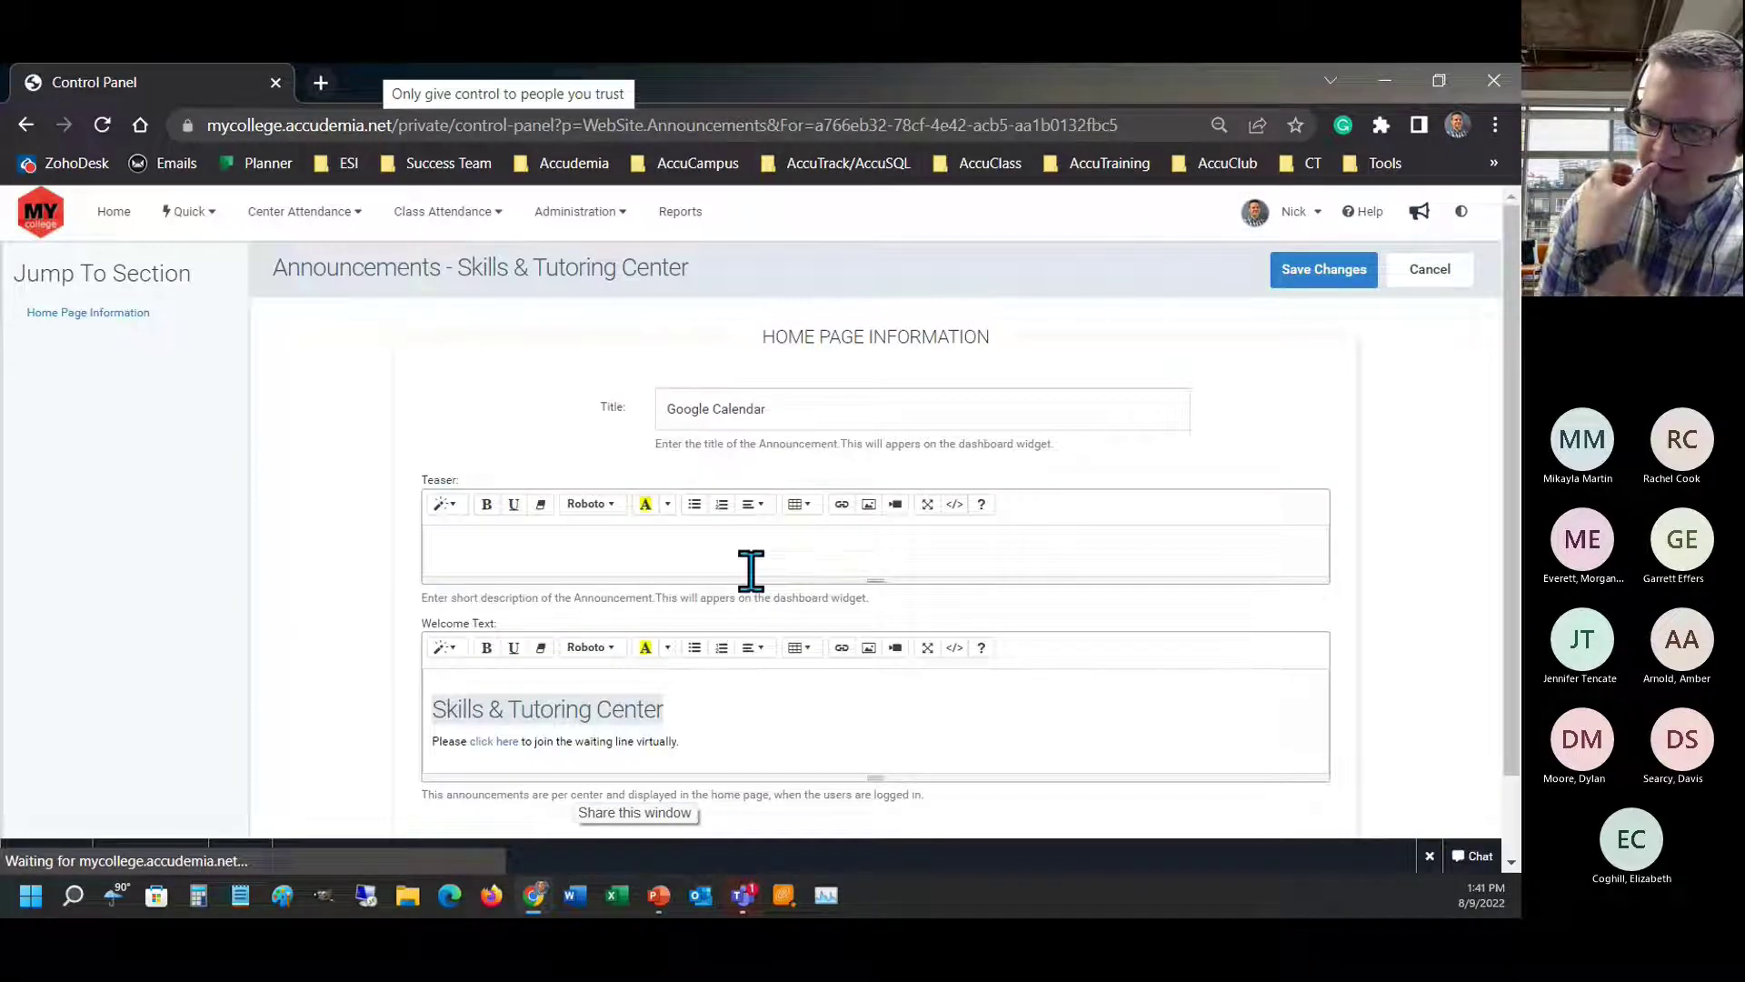
- Examine the Welcome Text in the center's home page information and leave the announcement settings without saving
scroll(710, 663, down, 1)
drag(707, 651, 409, 591)
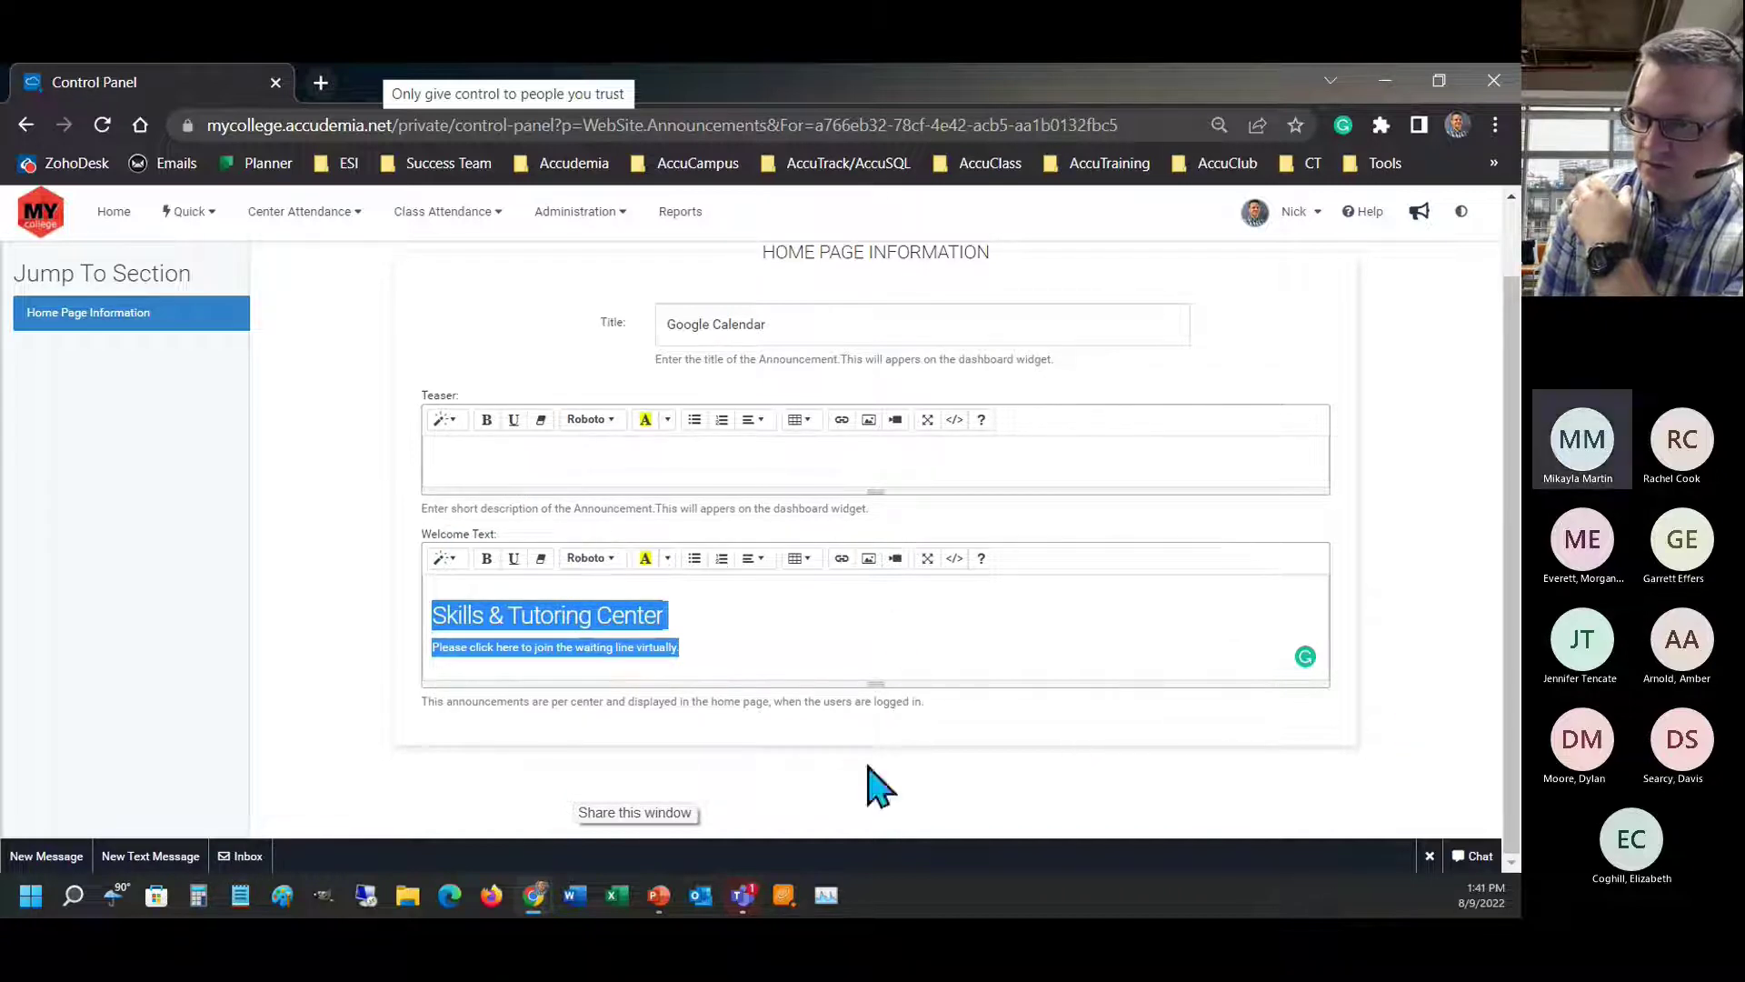
scroll(1000, 691, up, 1)
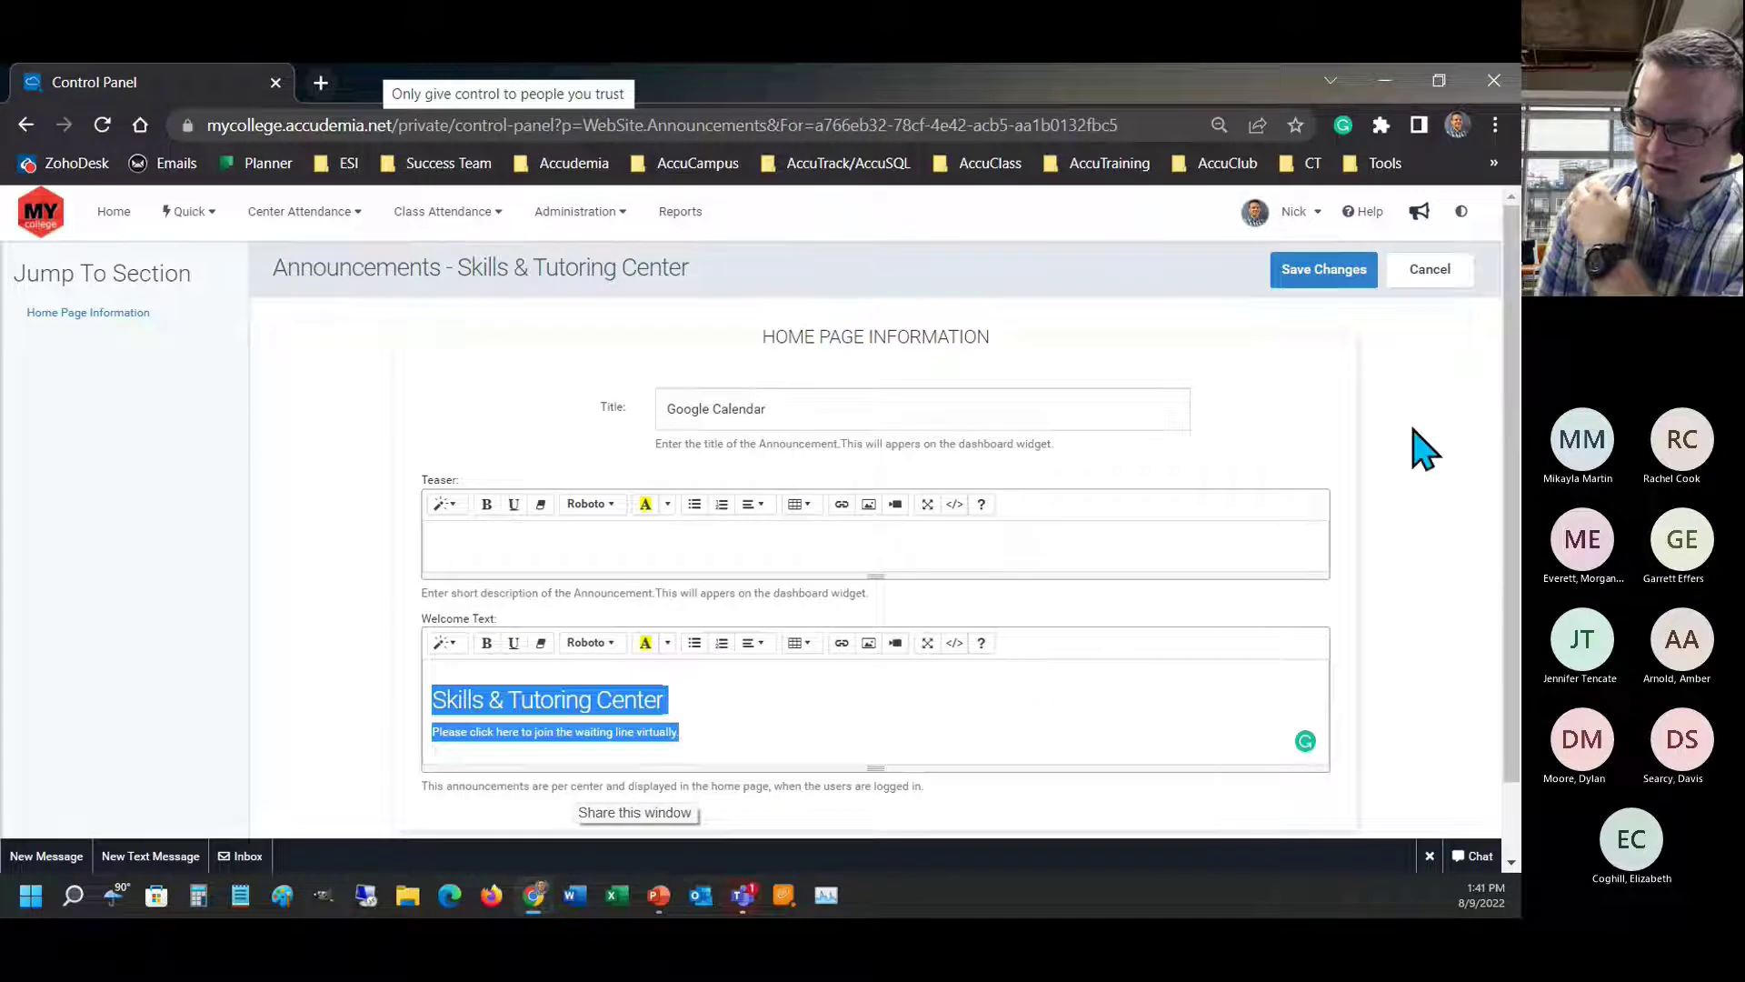
click(1432, 272)
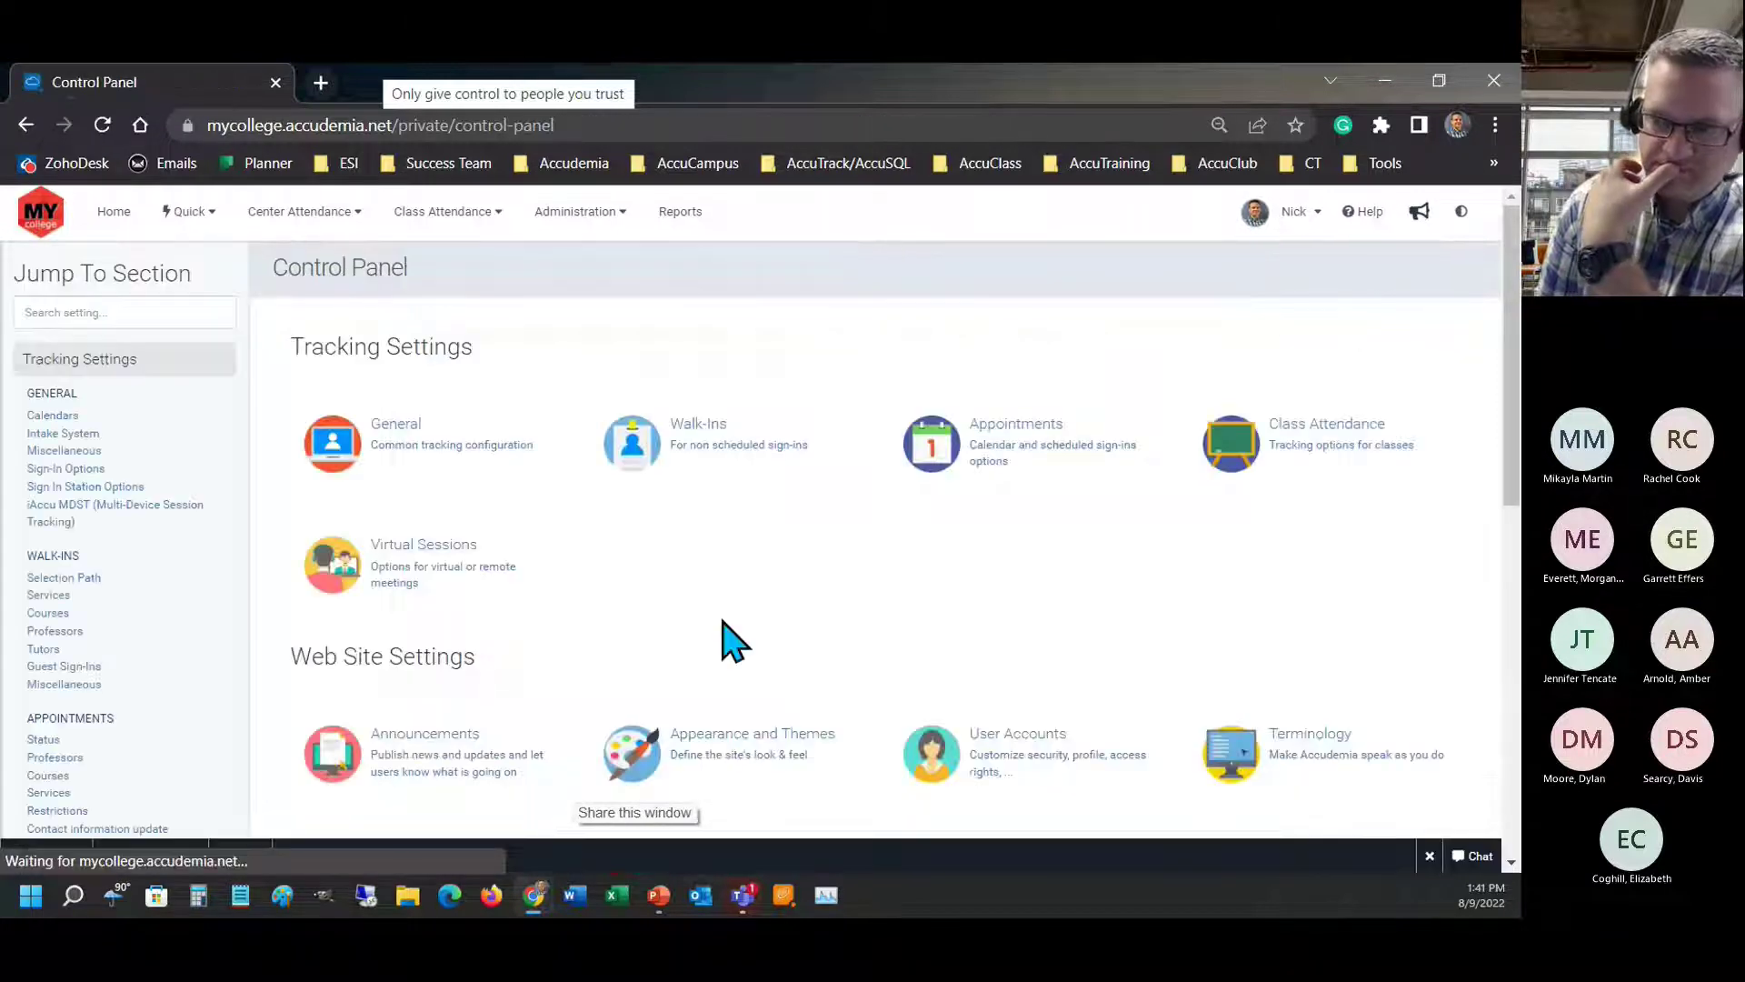
- Return to the home page and check the location selector, keeping the Skills & Tutoring Center selected
click(116, 215)
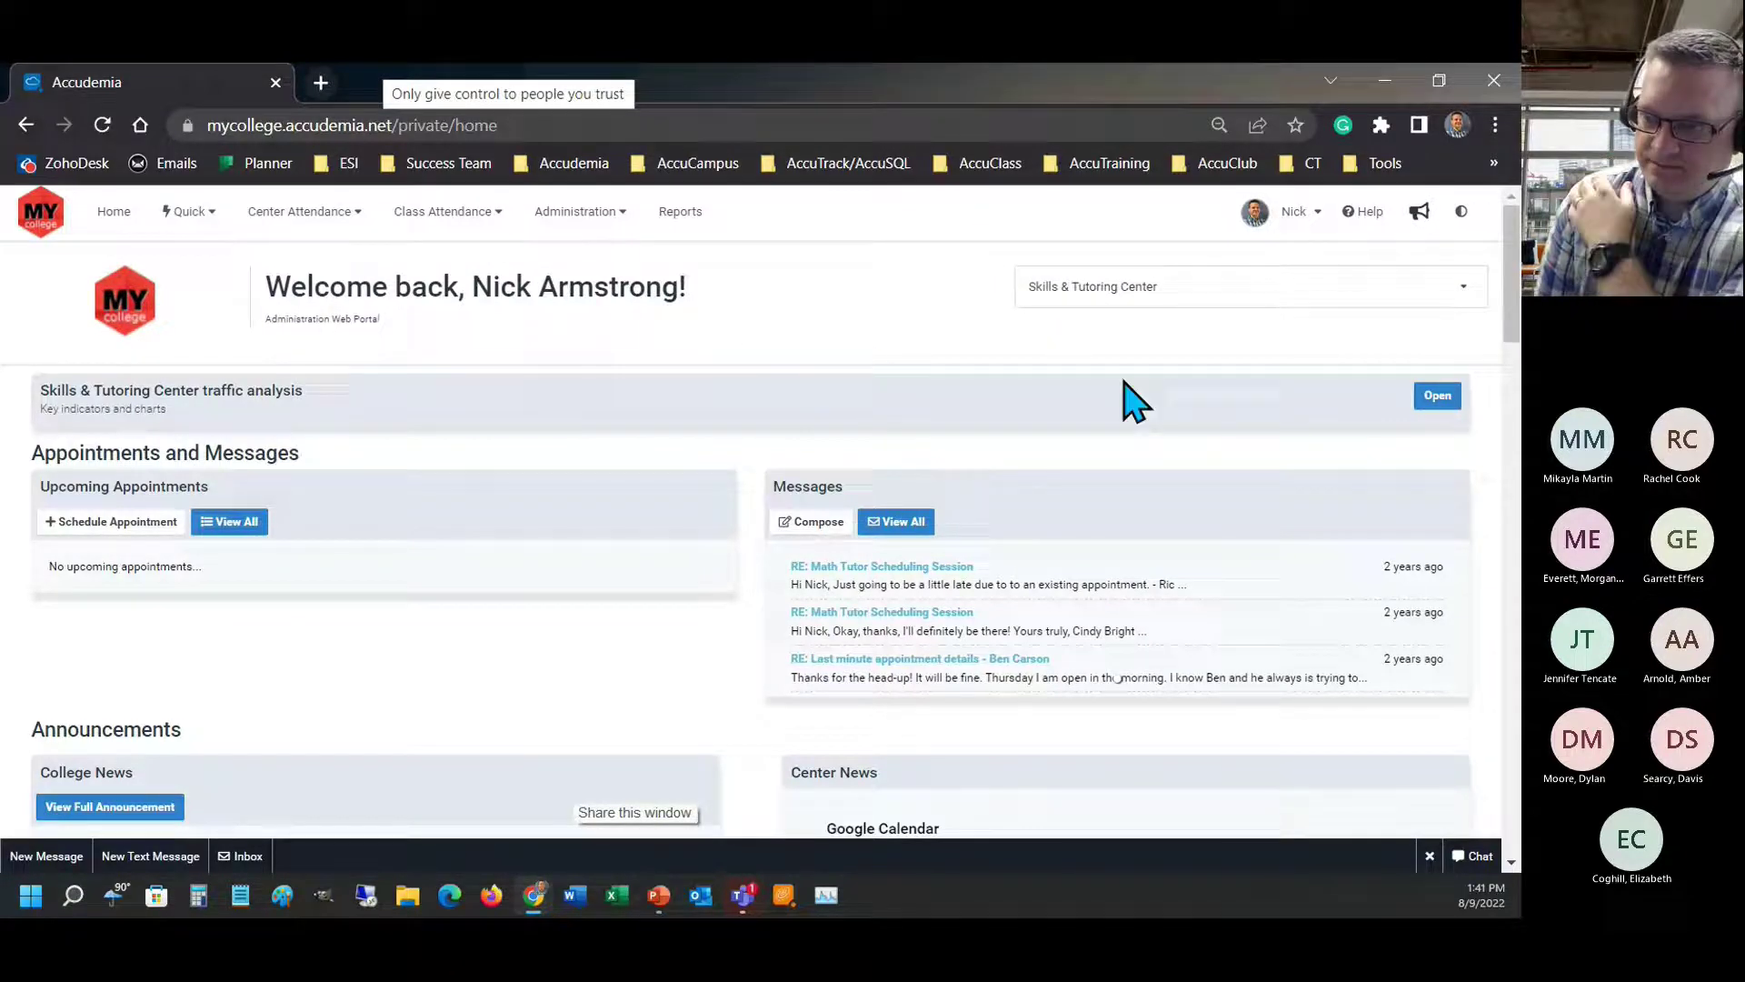
click(1081, 300)
click(1081, 300)
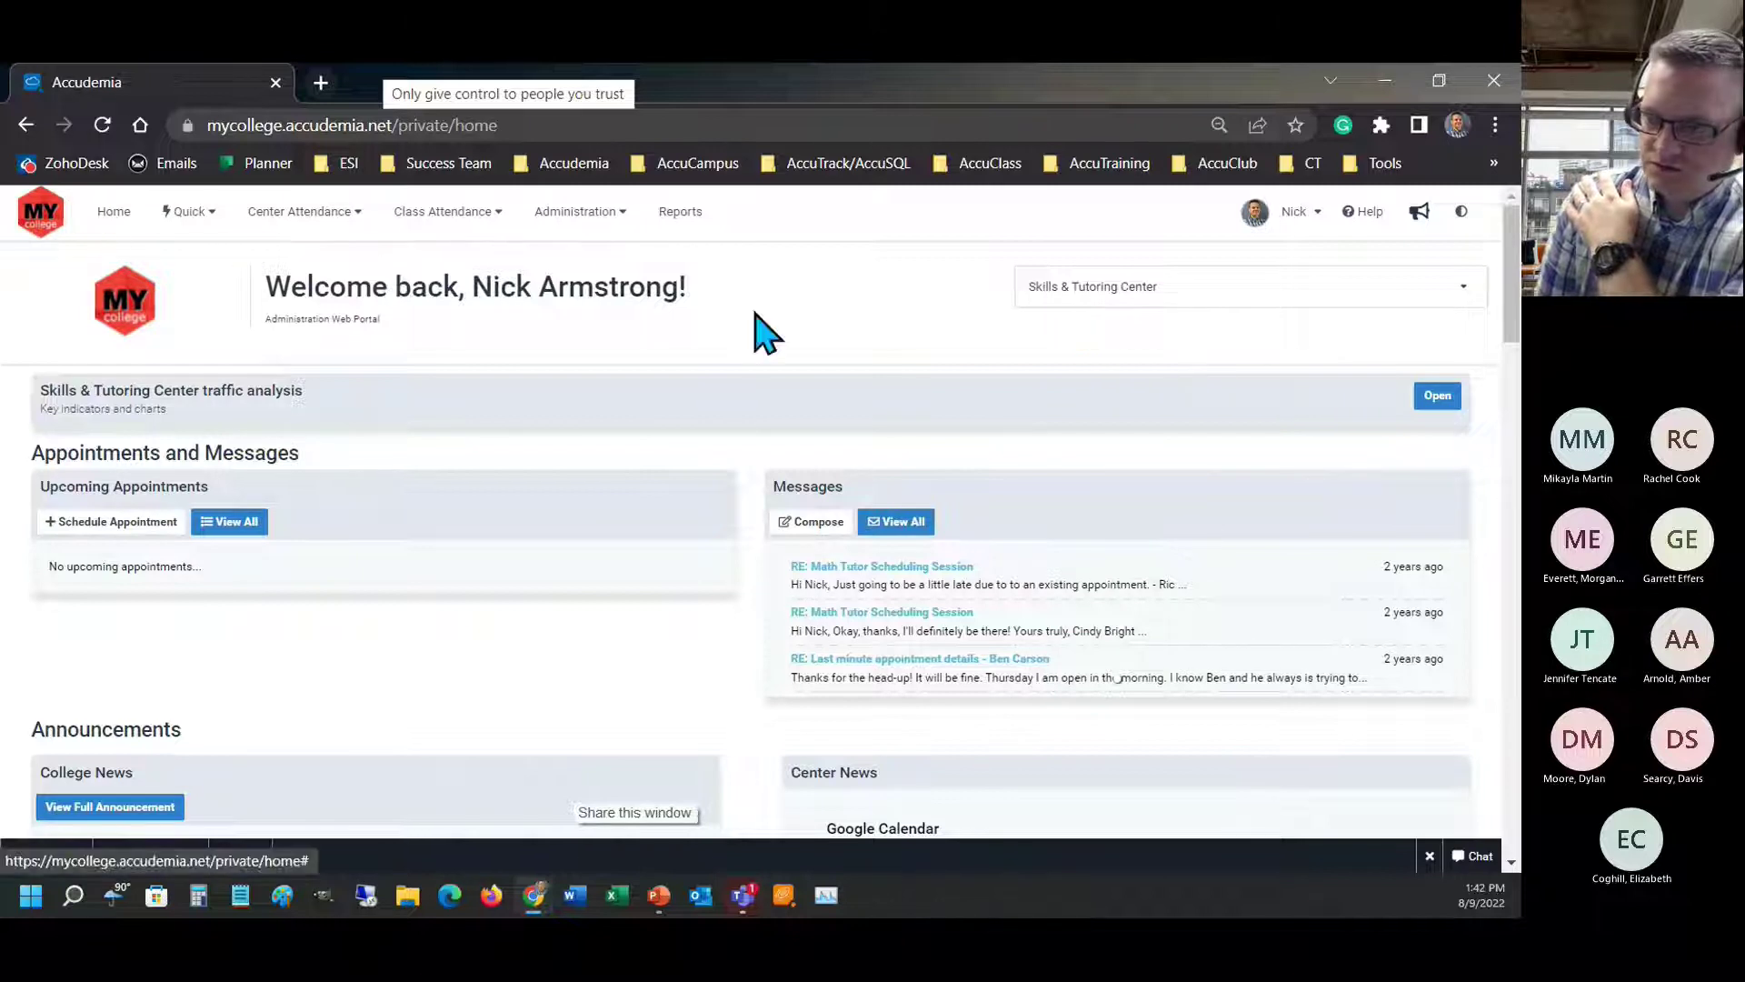
- Check the Center News announcement for the Skills & Tutoring Center on the home page
scroll(994, 740, down, 5)
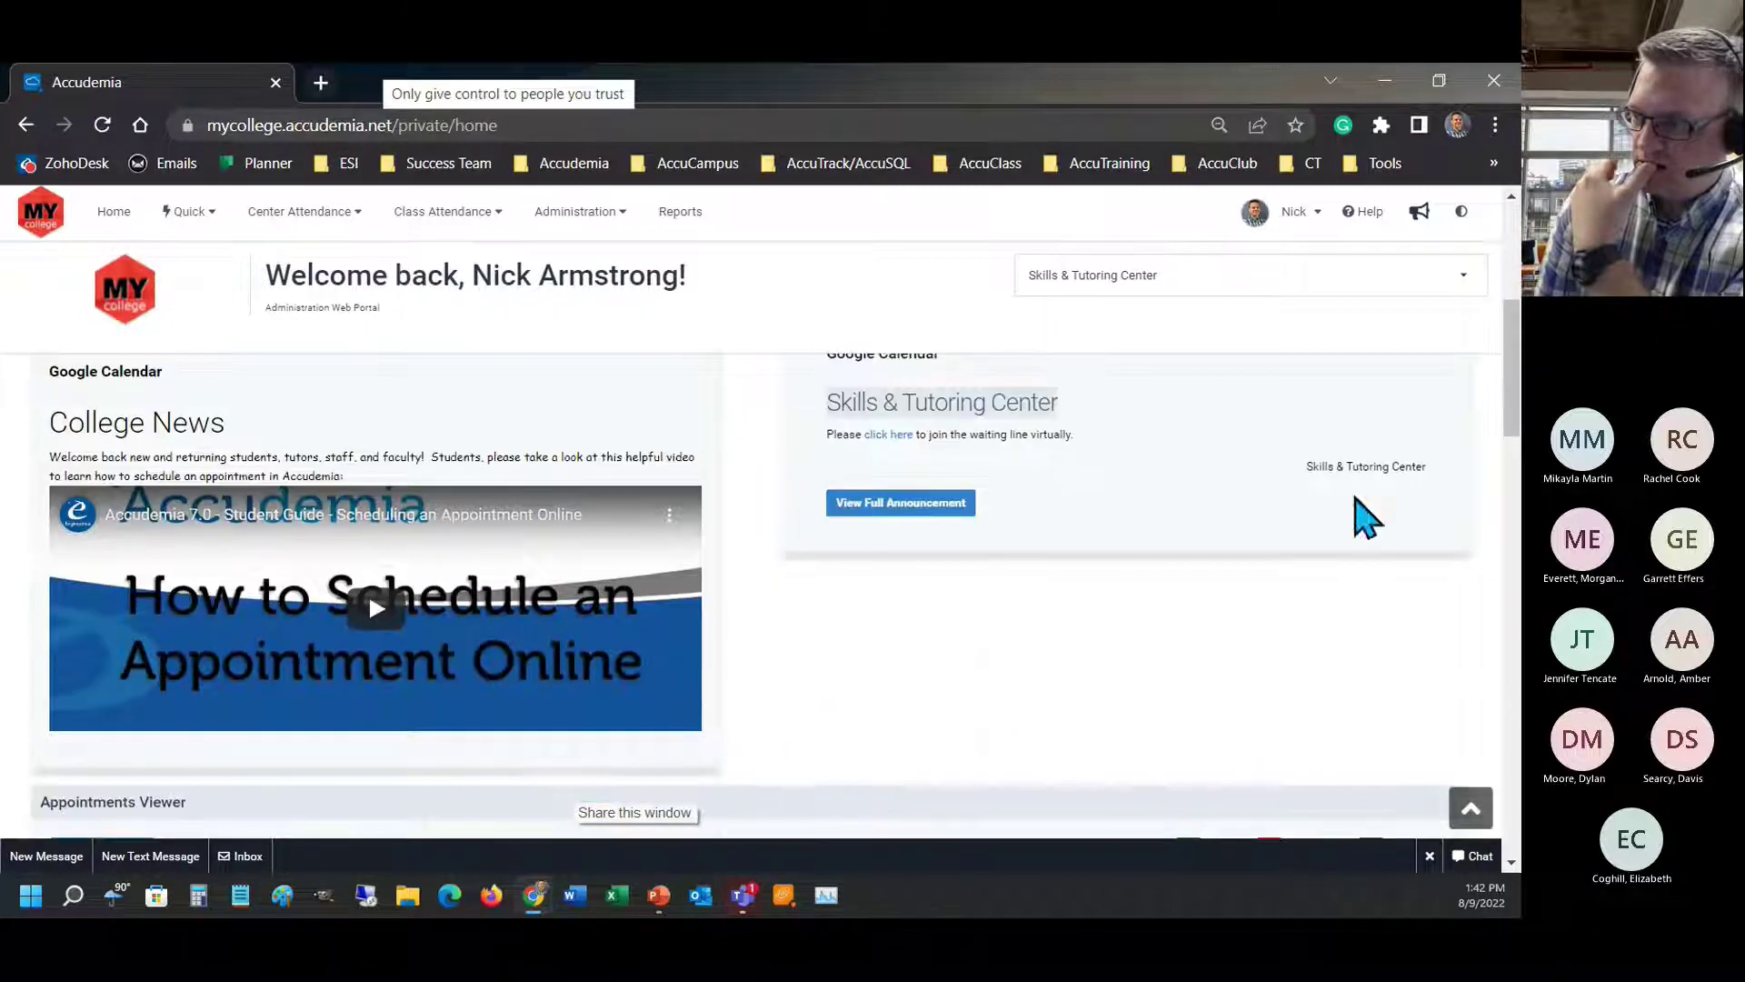
drag(1309, 468, 1427, 514)
click(1428, 521)
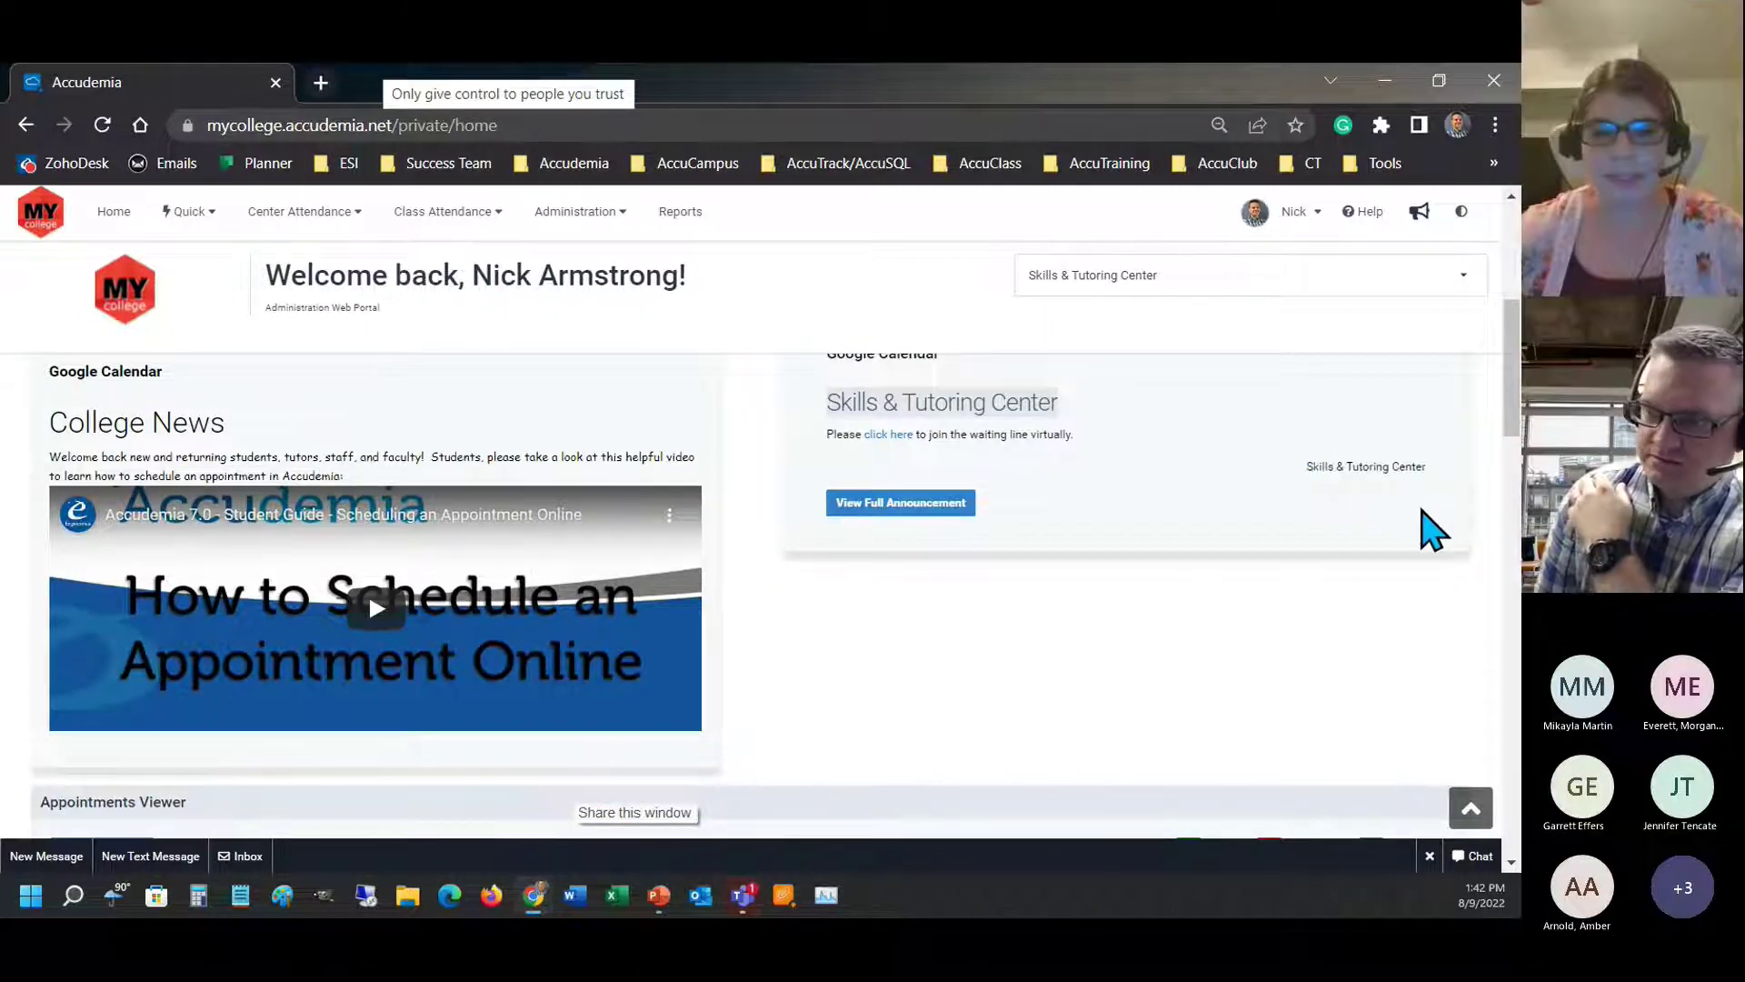
scroll(1372, 670, up, 5)
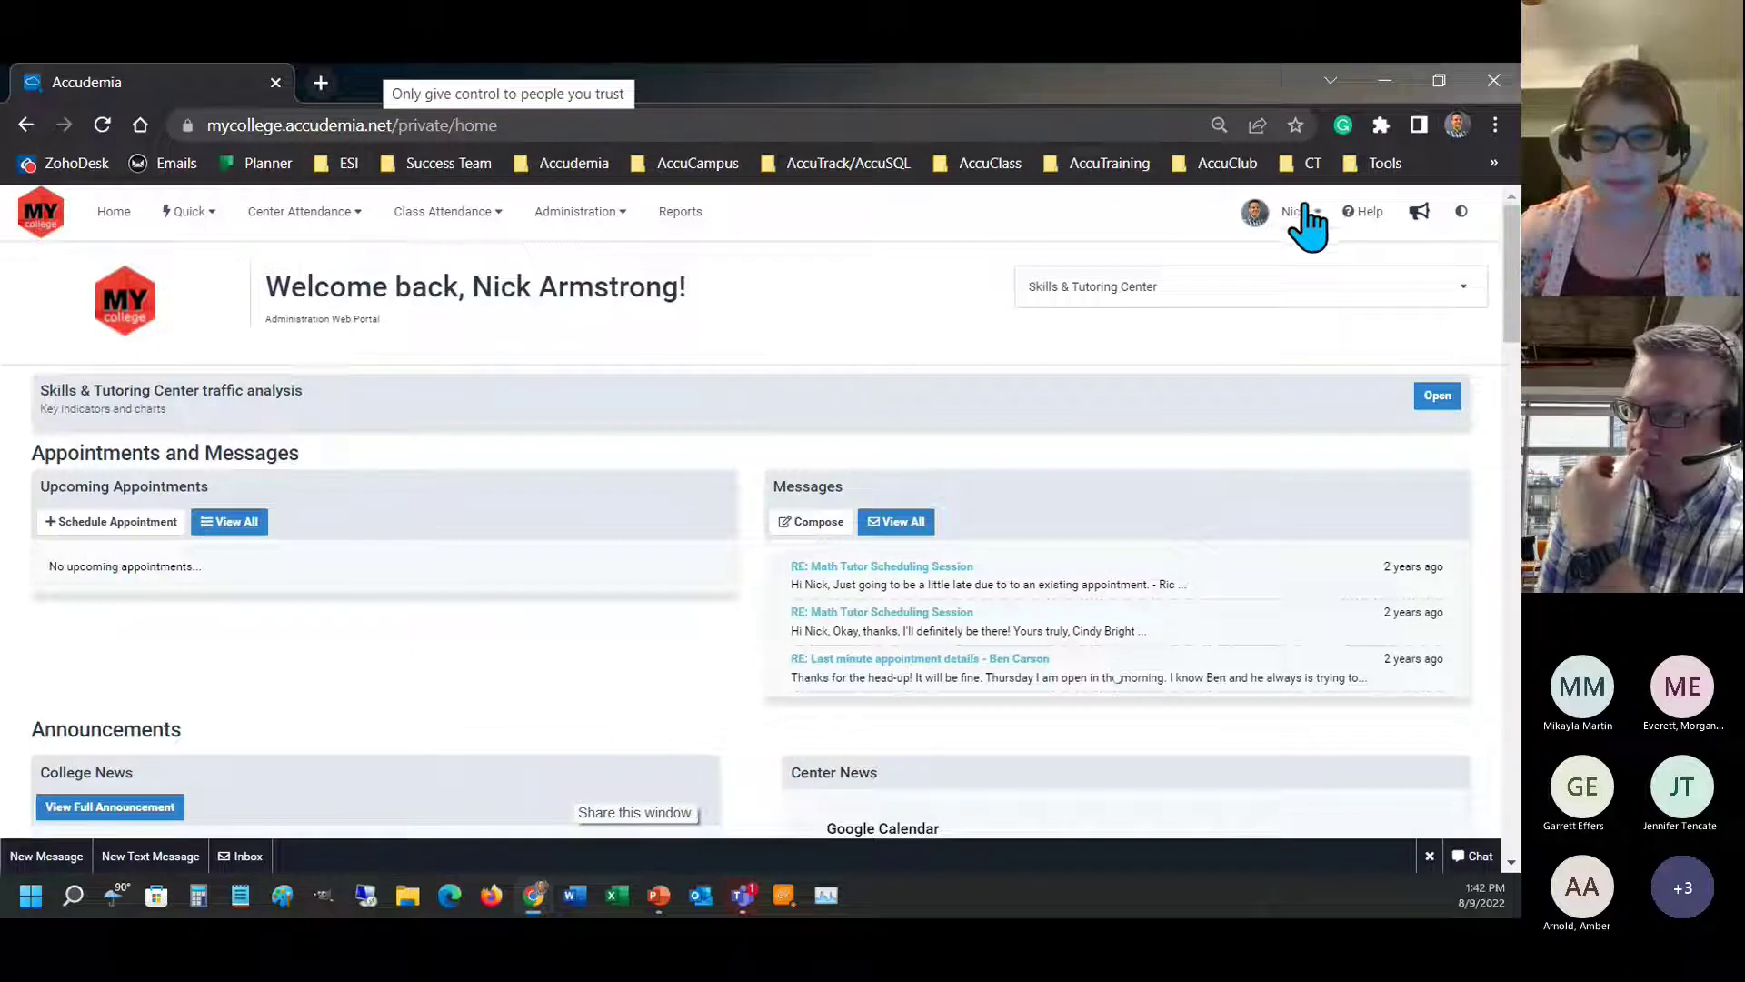
- Open the About Accudemia version information from Help and load its change log
click(1368, 212)
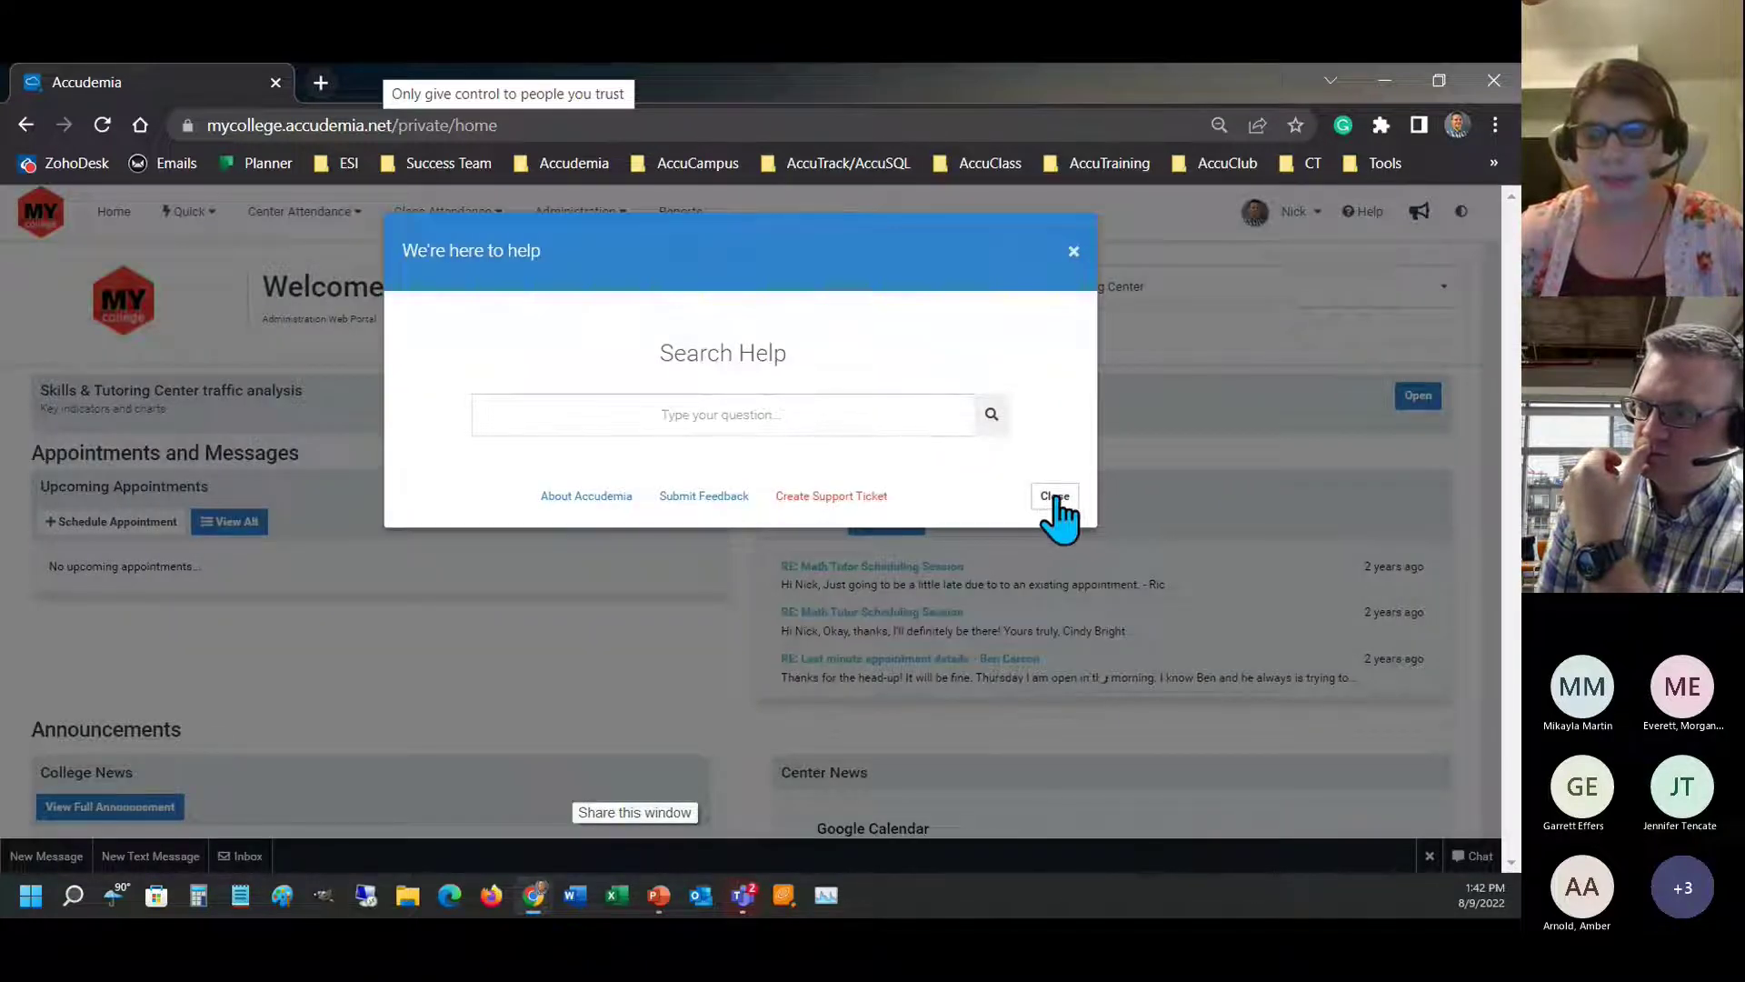
click(584, 495)
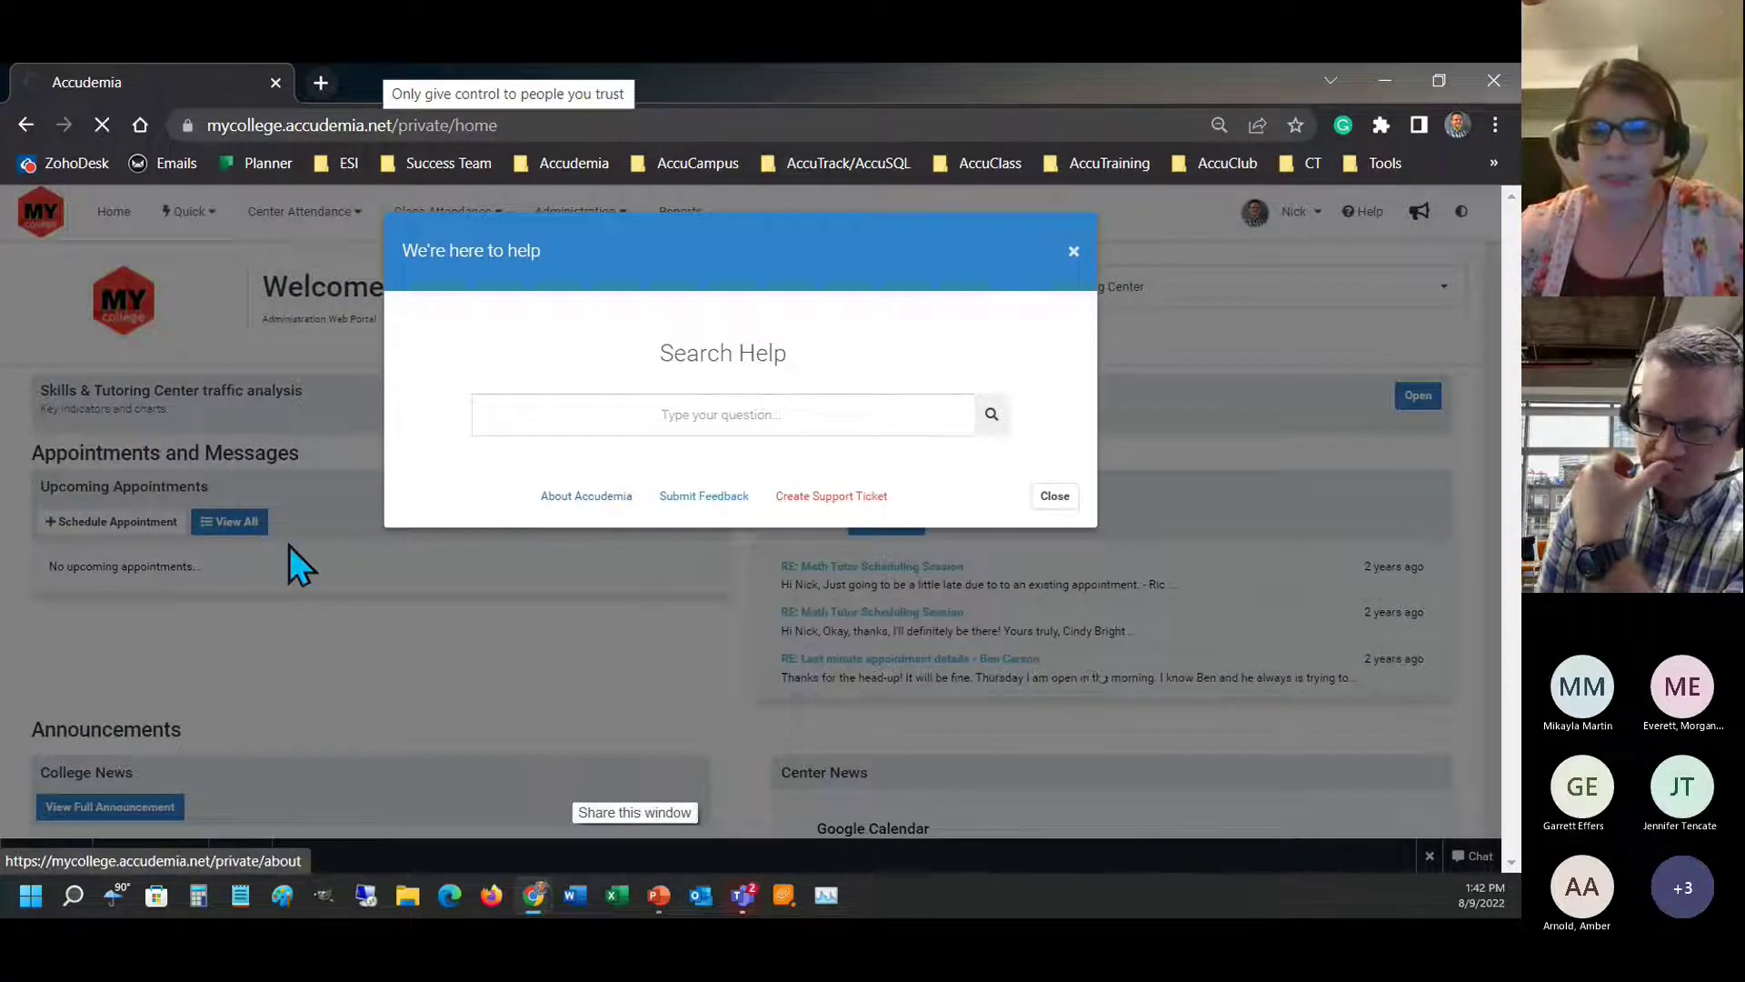
click(86, 423)
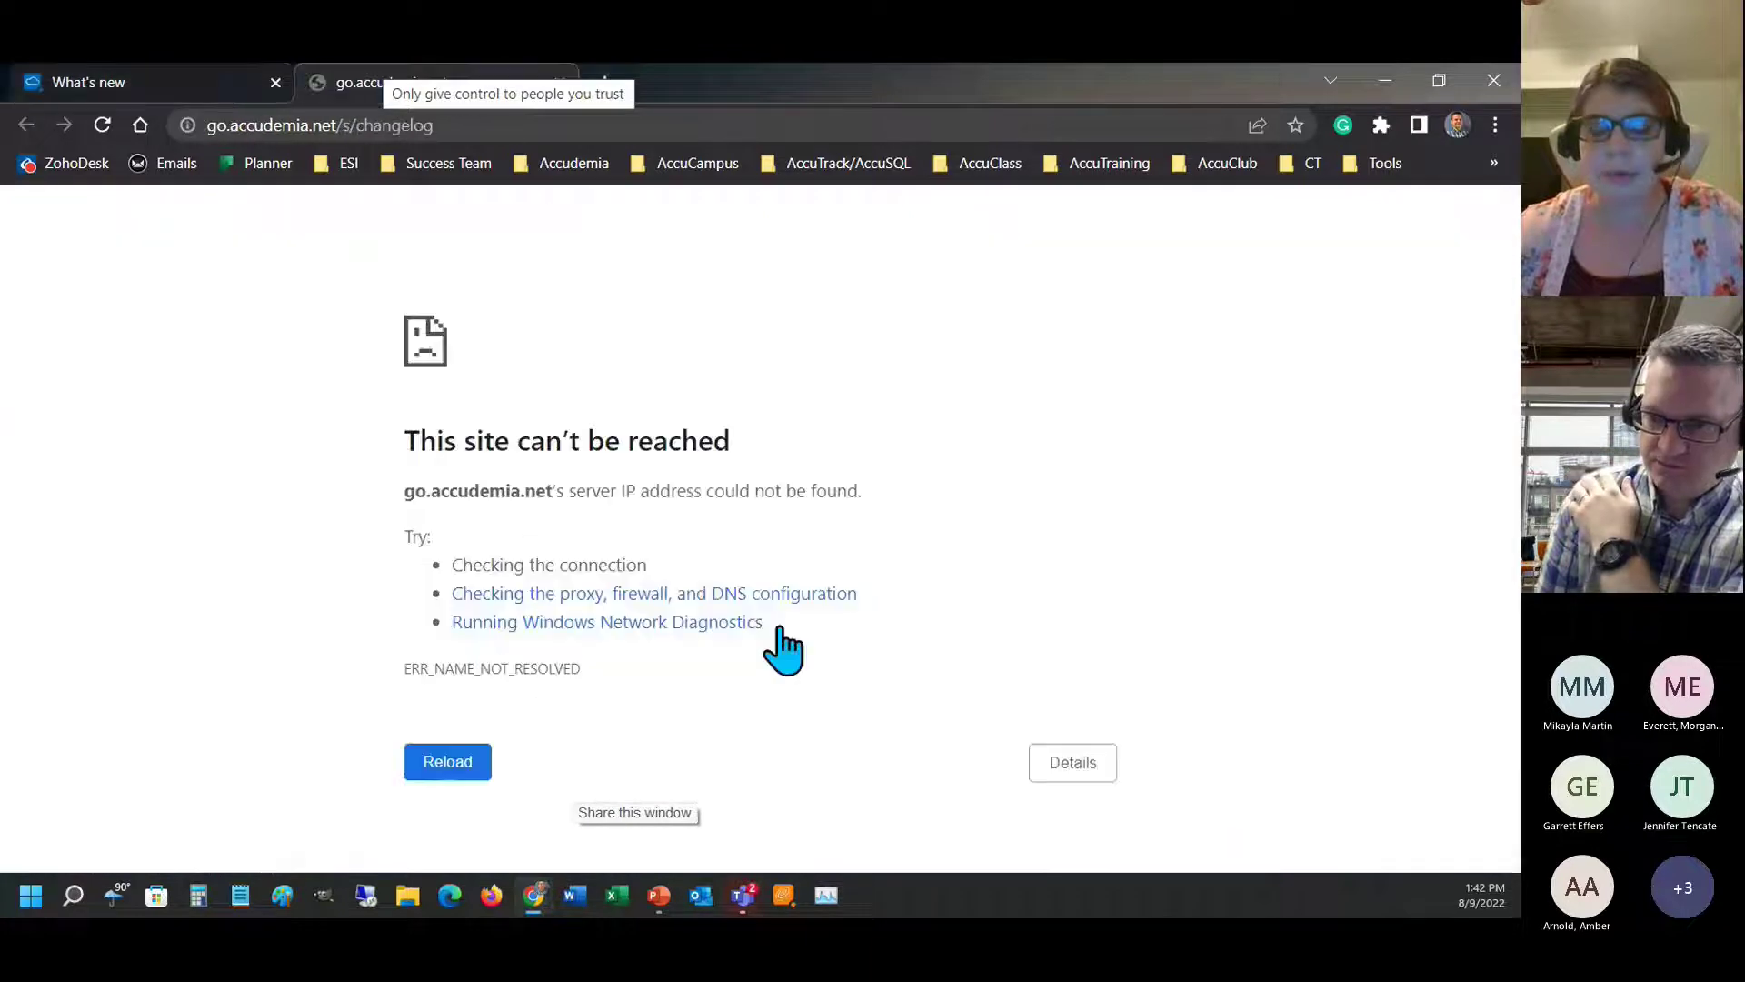
click(474, 771)
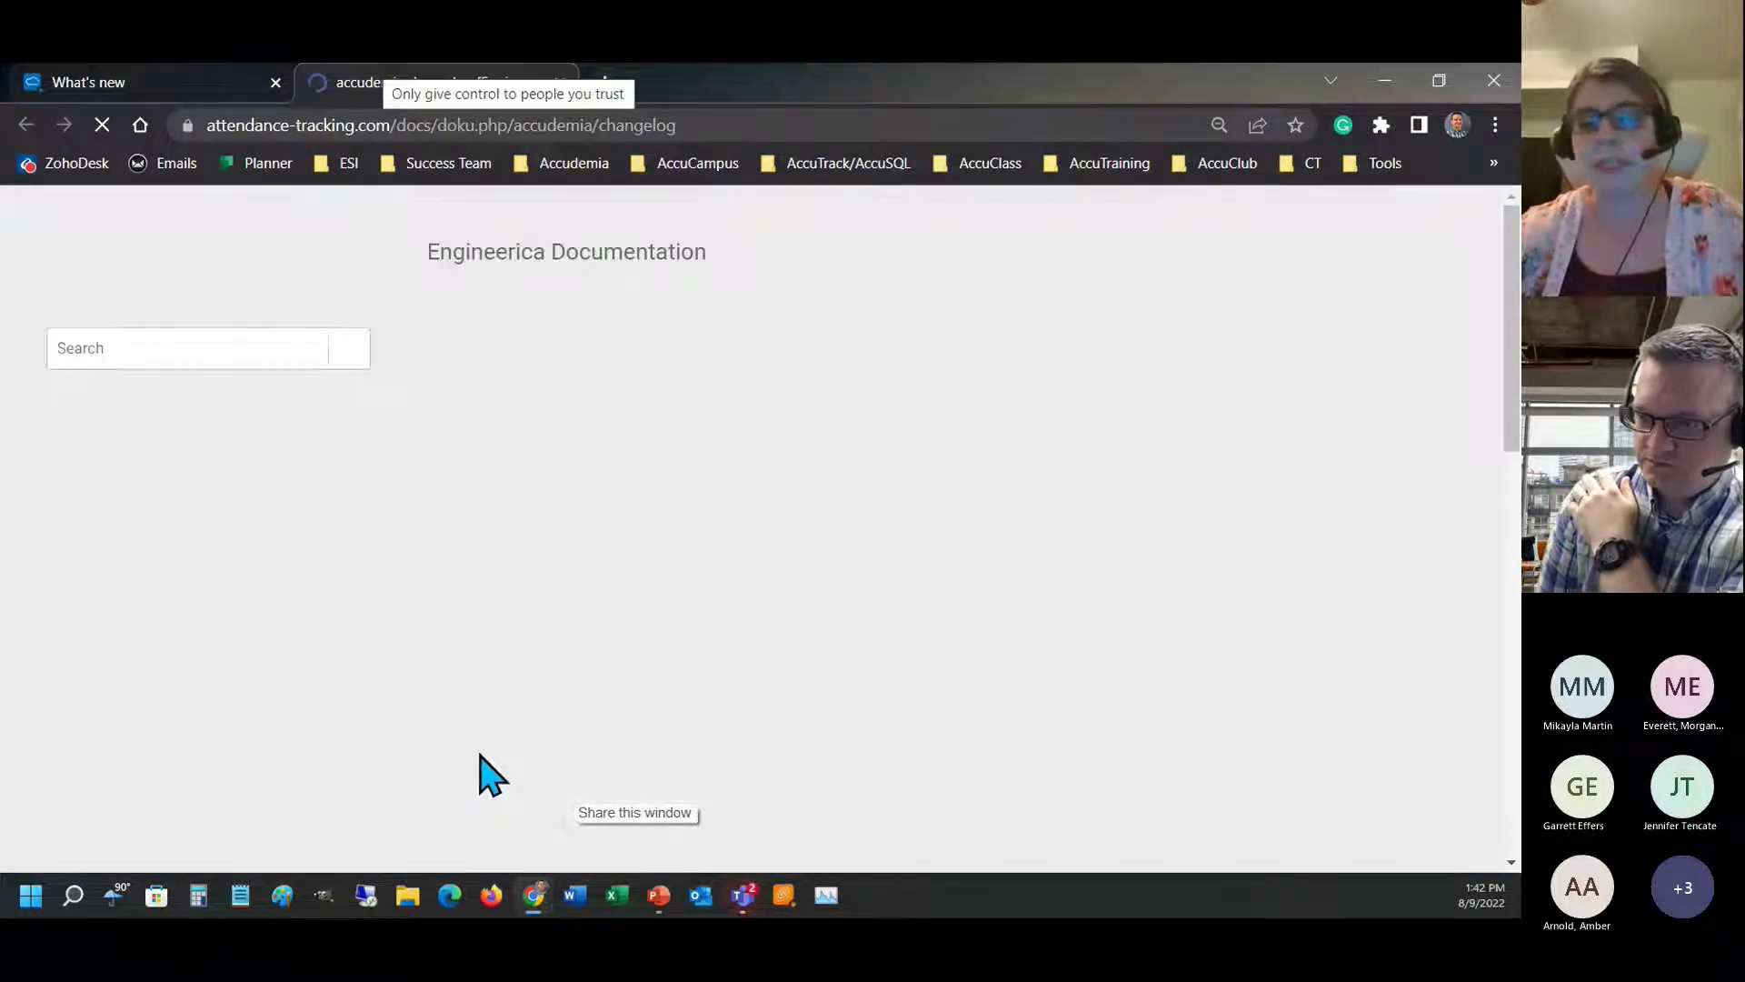
- Look over the Accudemia Version History in the change log and highlight its heading
scroll(731, 678, down, 4)
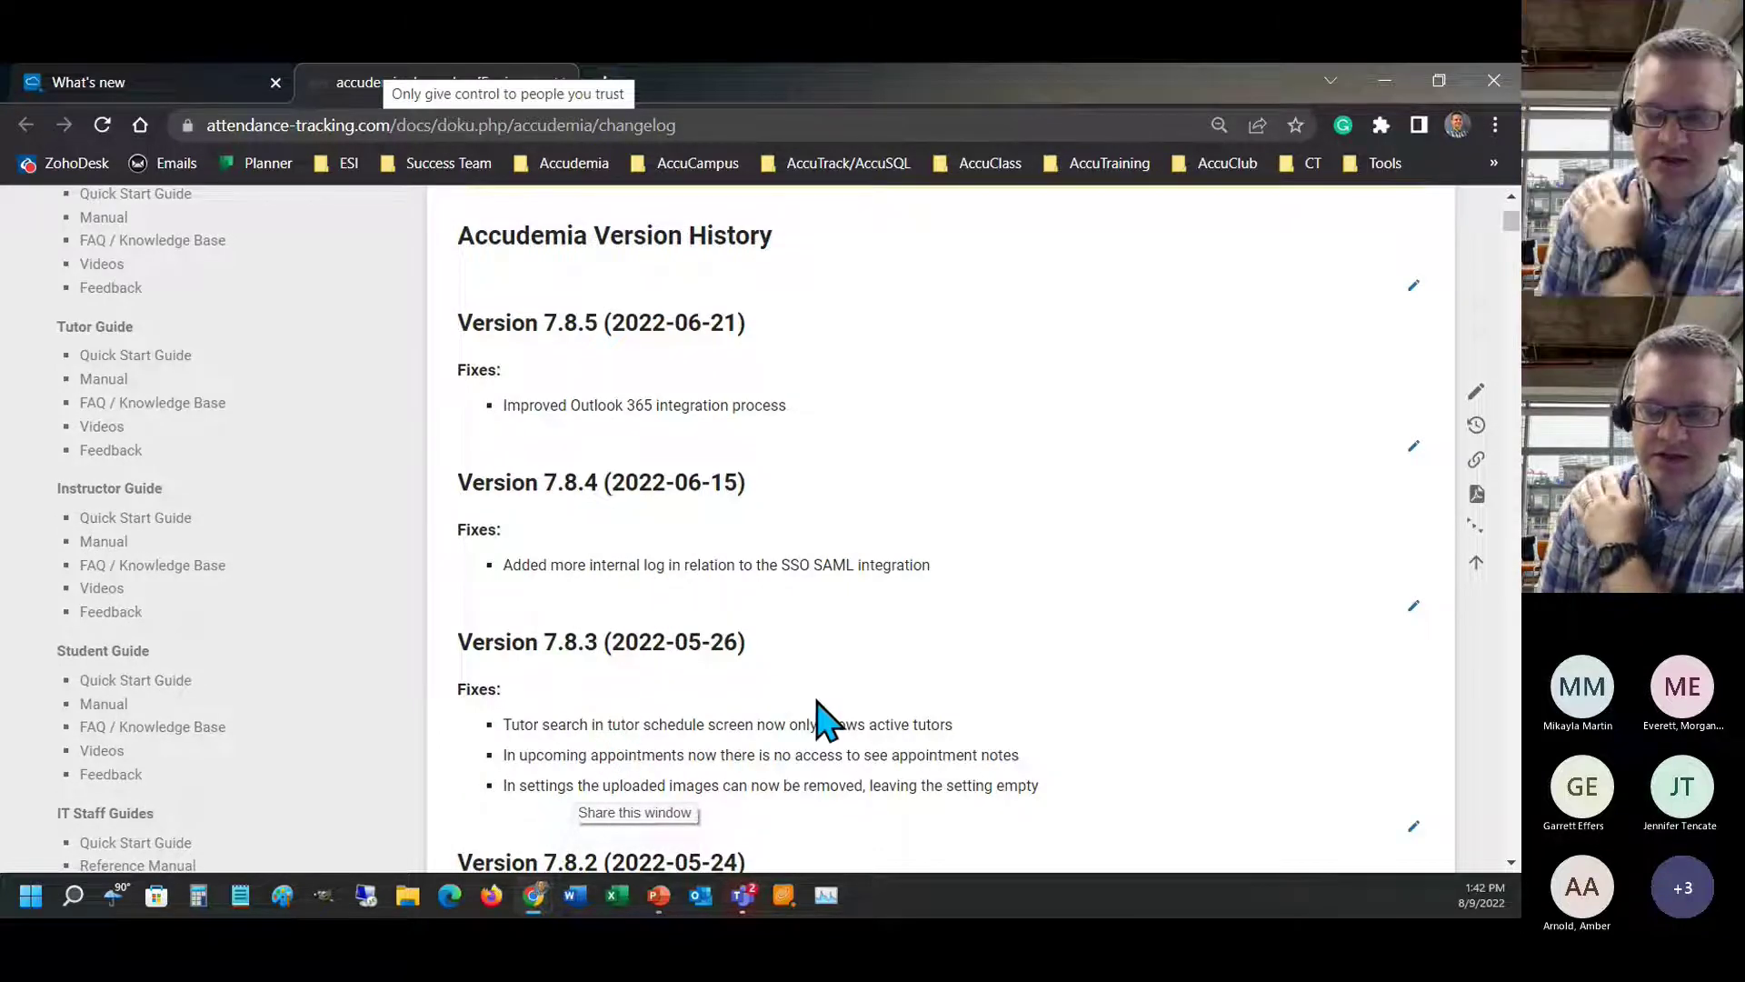
scroll(823, 718, up, 4)
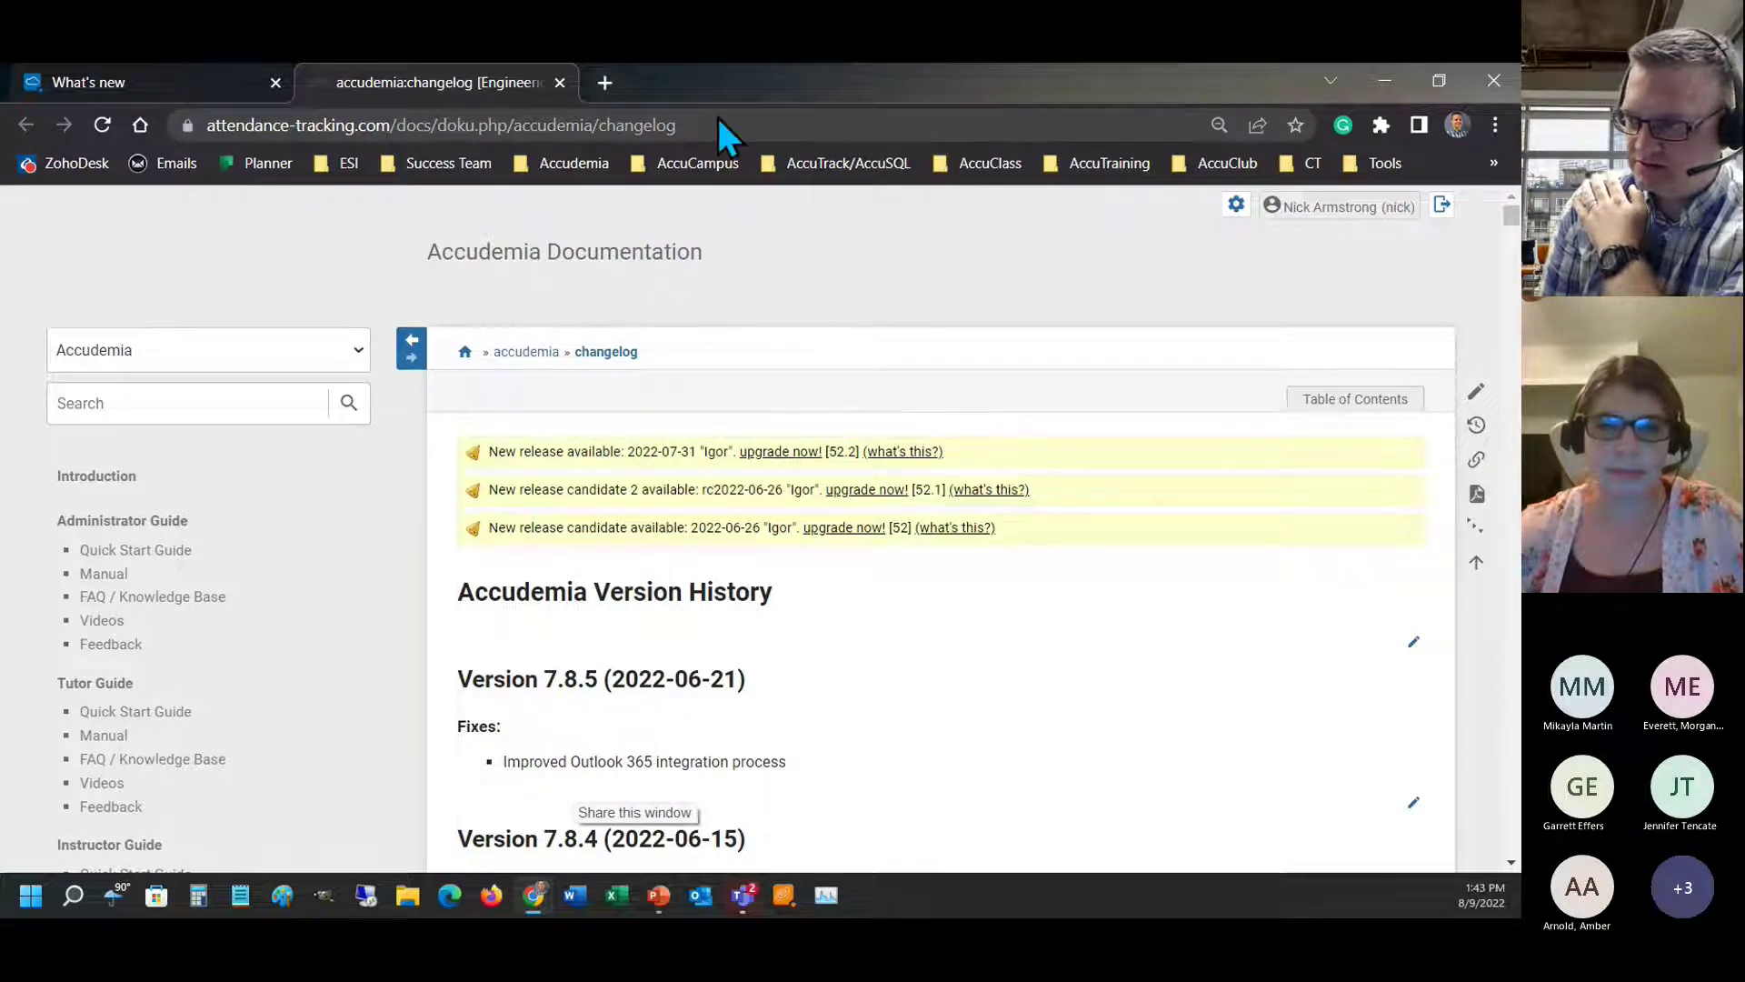
scroll(597, 721, down, 2)
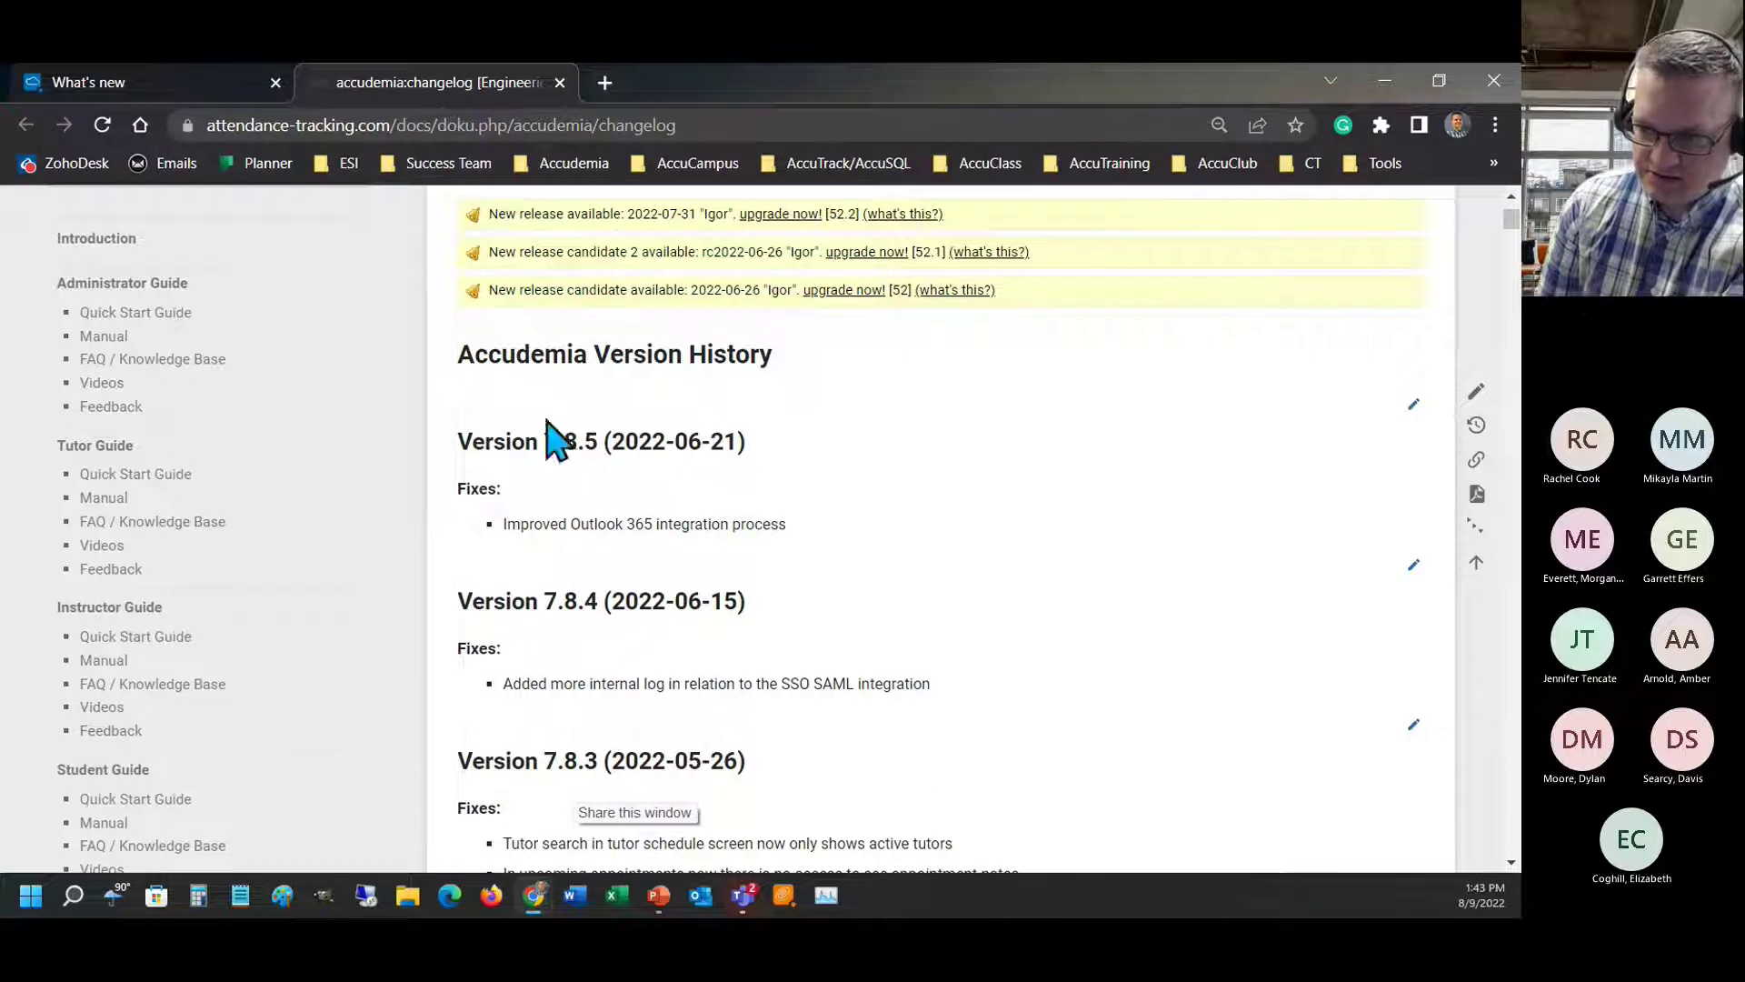
drag(464, 356, 769, 354)
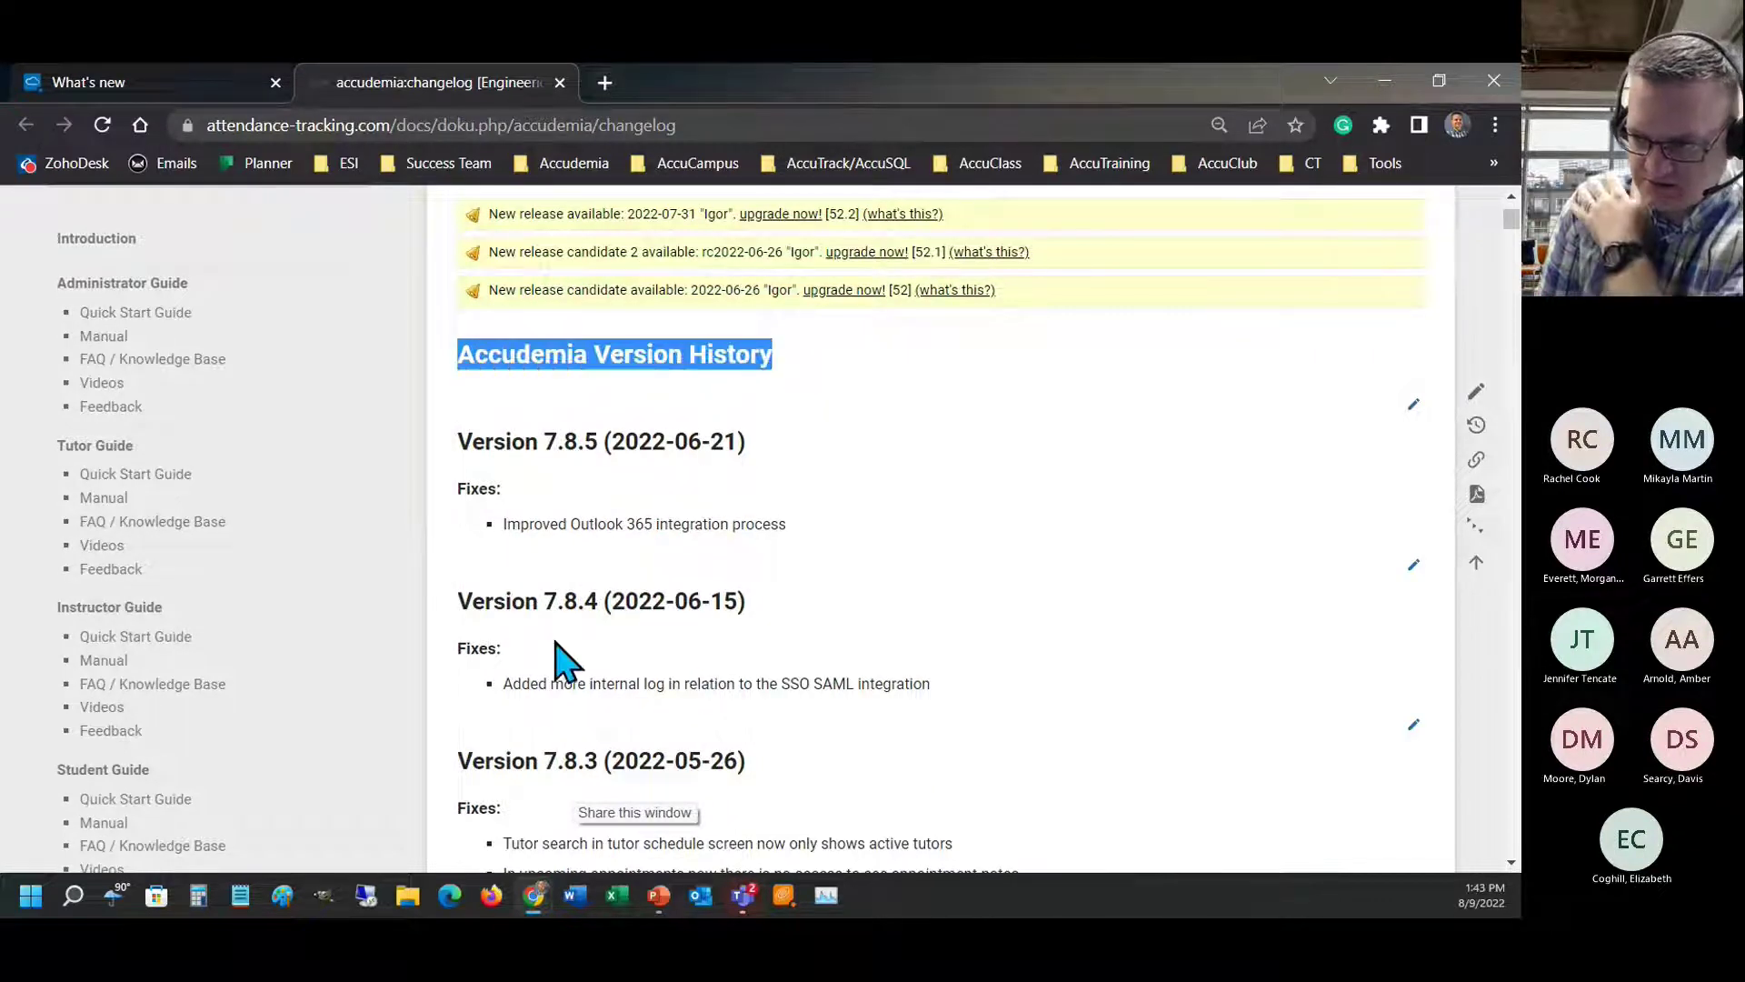
- Return to Accudemia, reopen the About Accudemia page through Help, and view the change log again
click(170, 84)
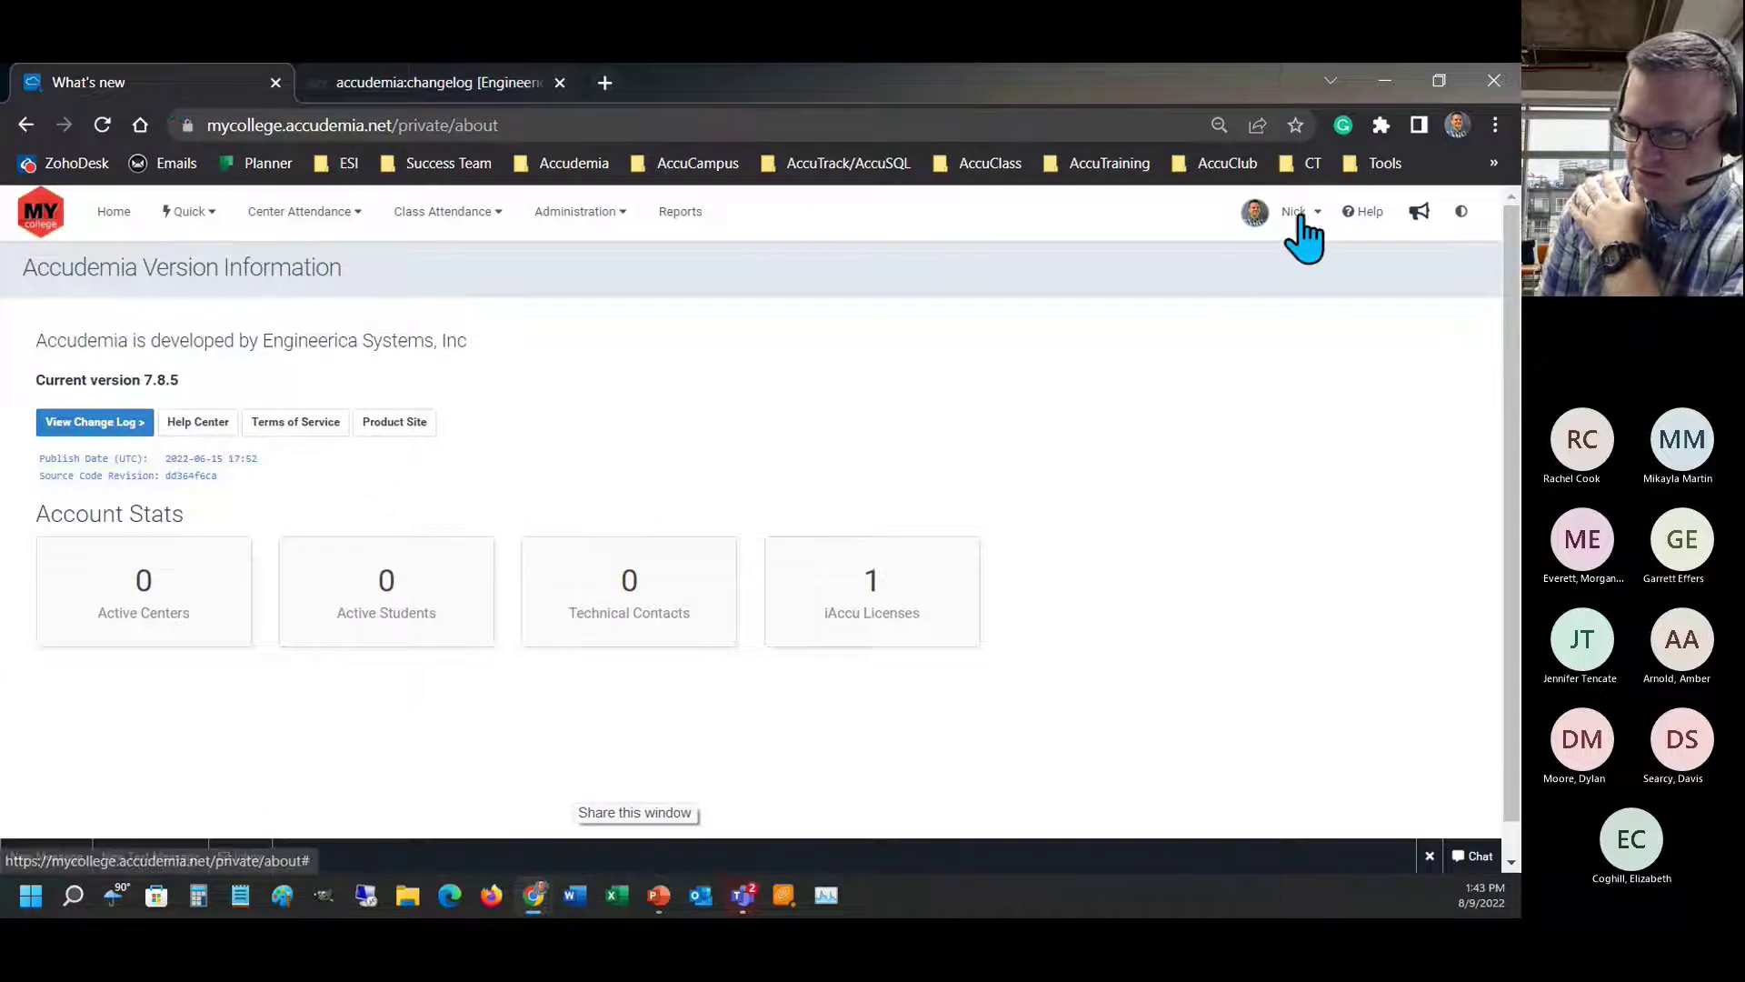
click(1381, 213)
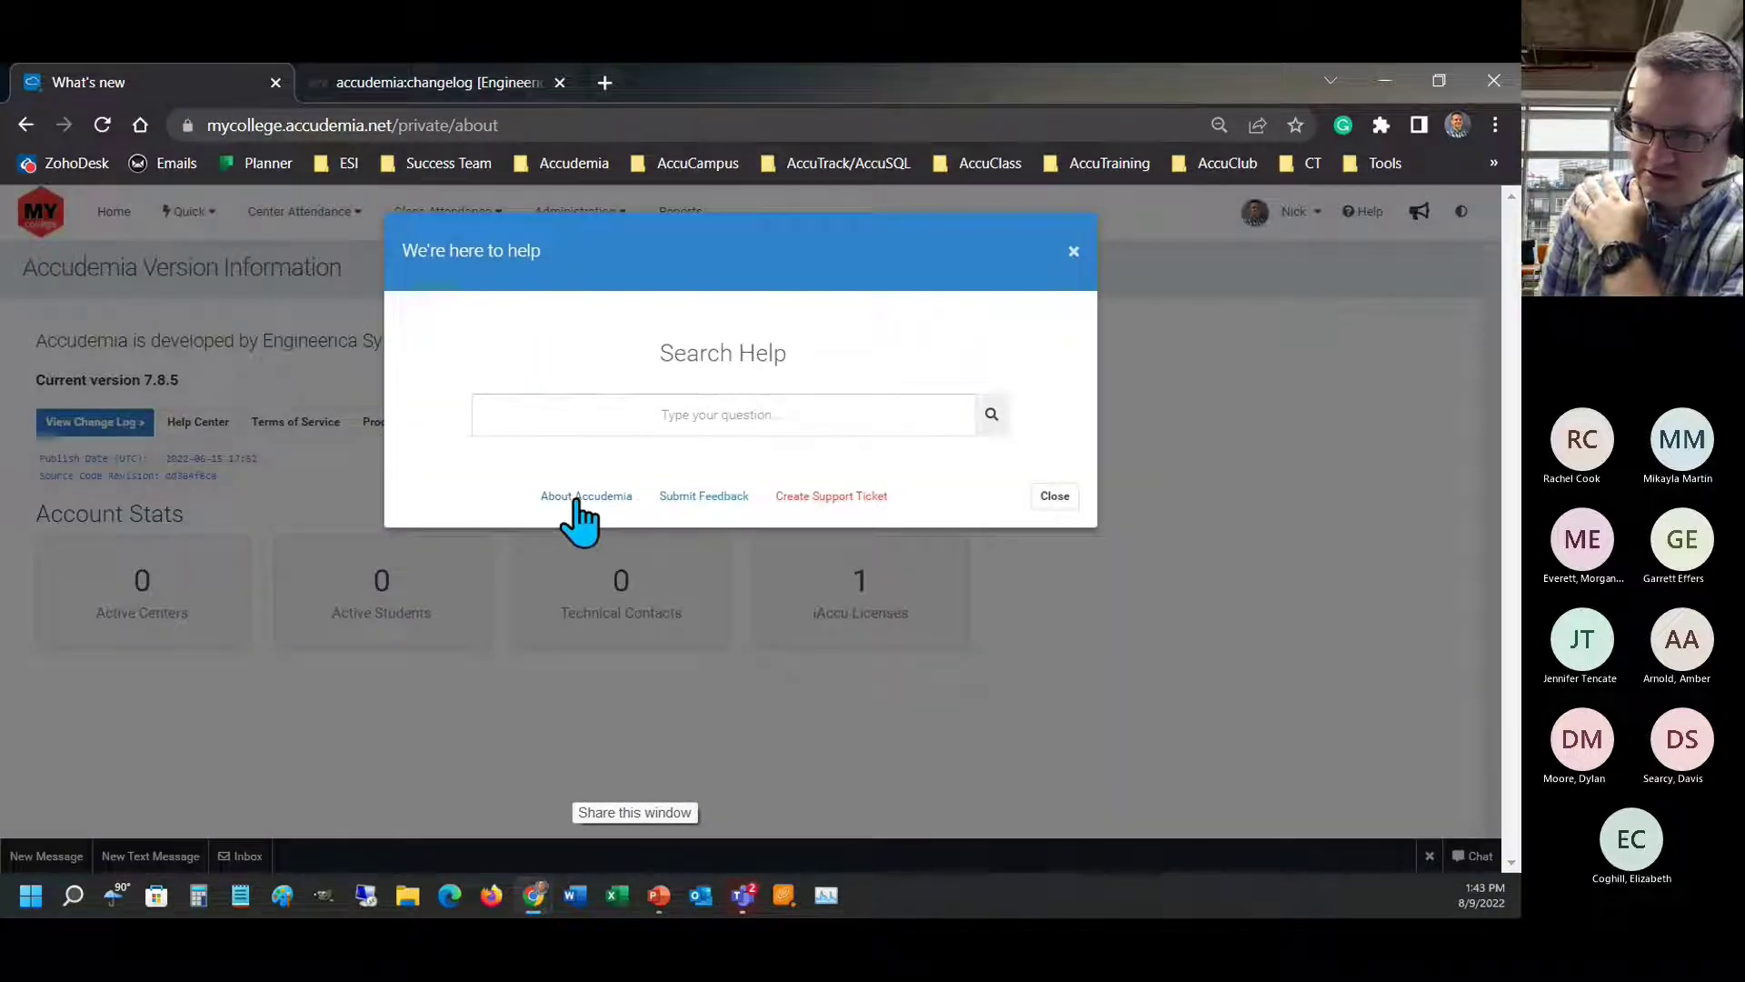
click(577, 500)
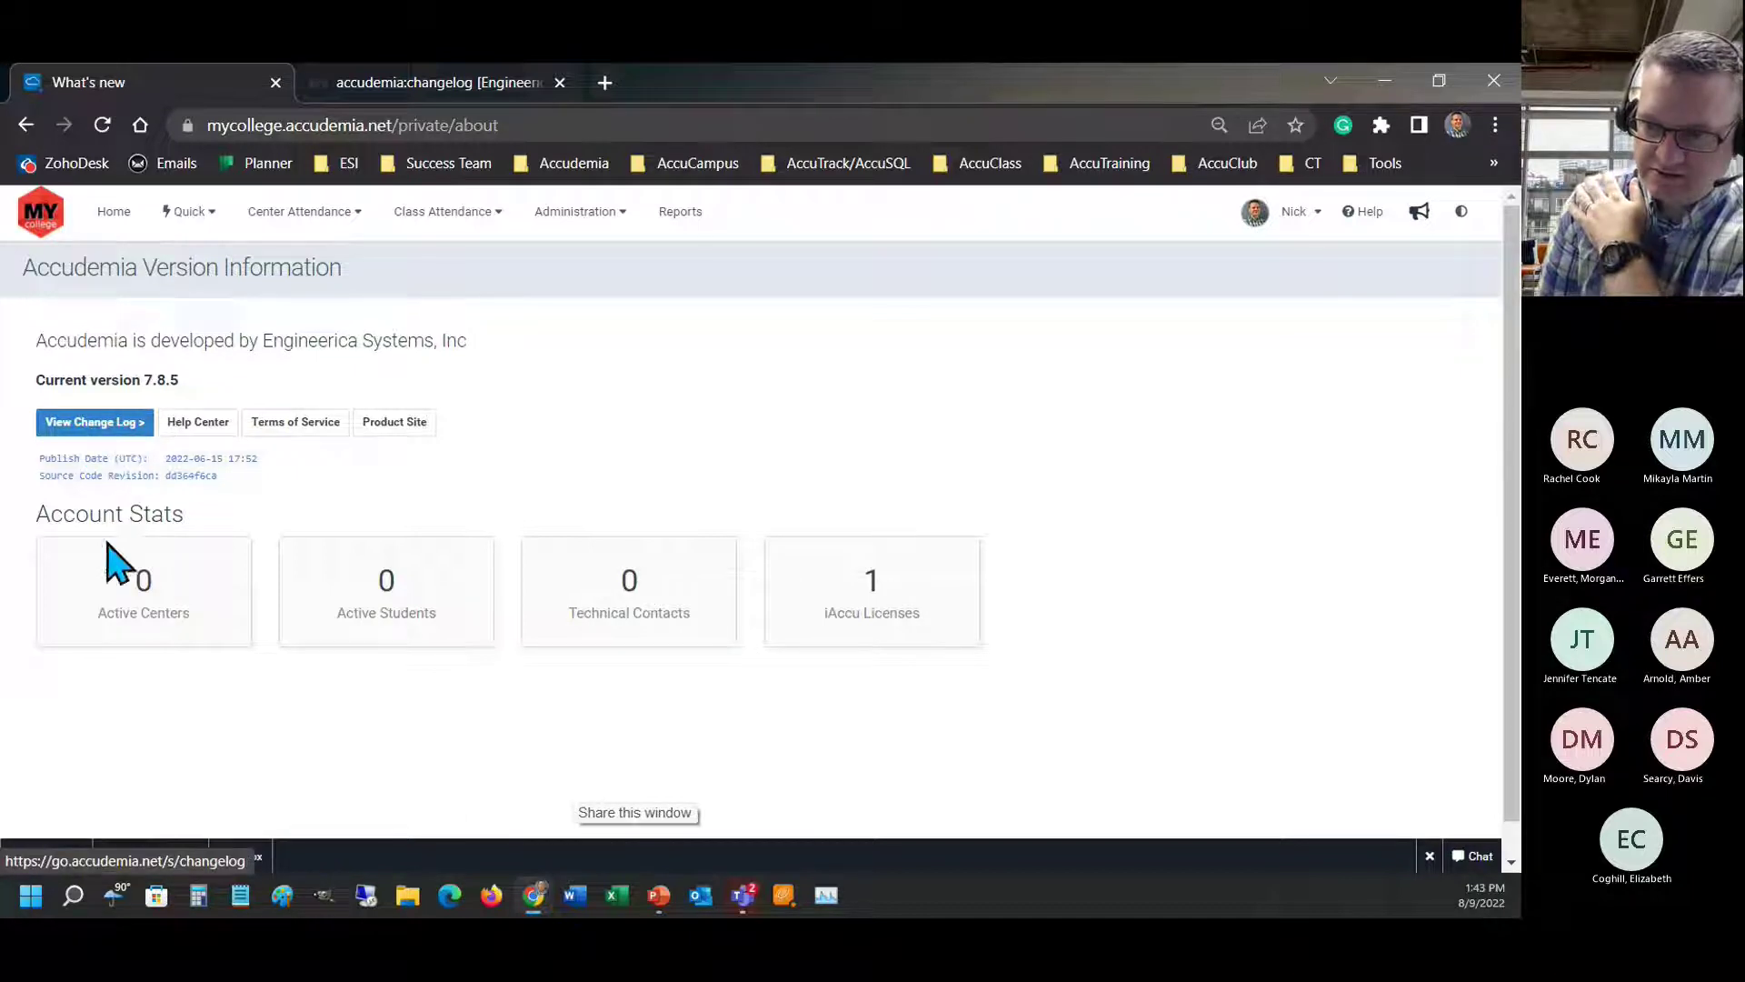
drag(113, 560, 1127, 600)
click(779, 506)
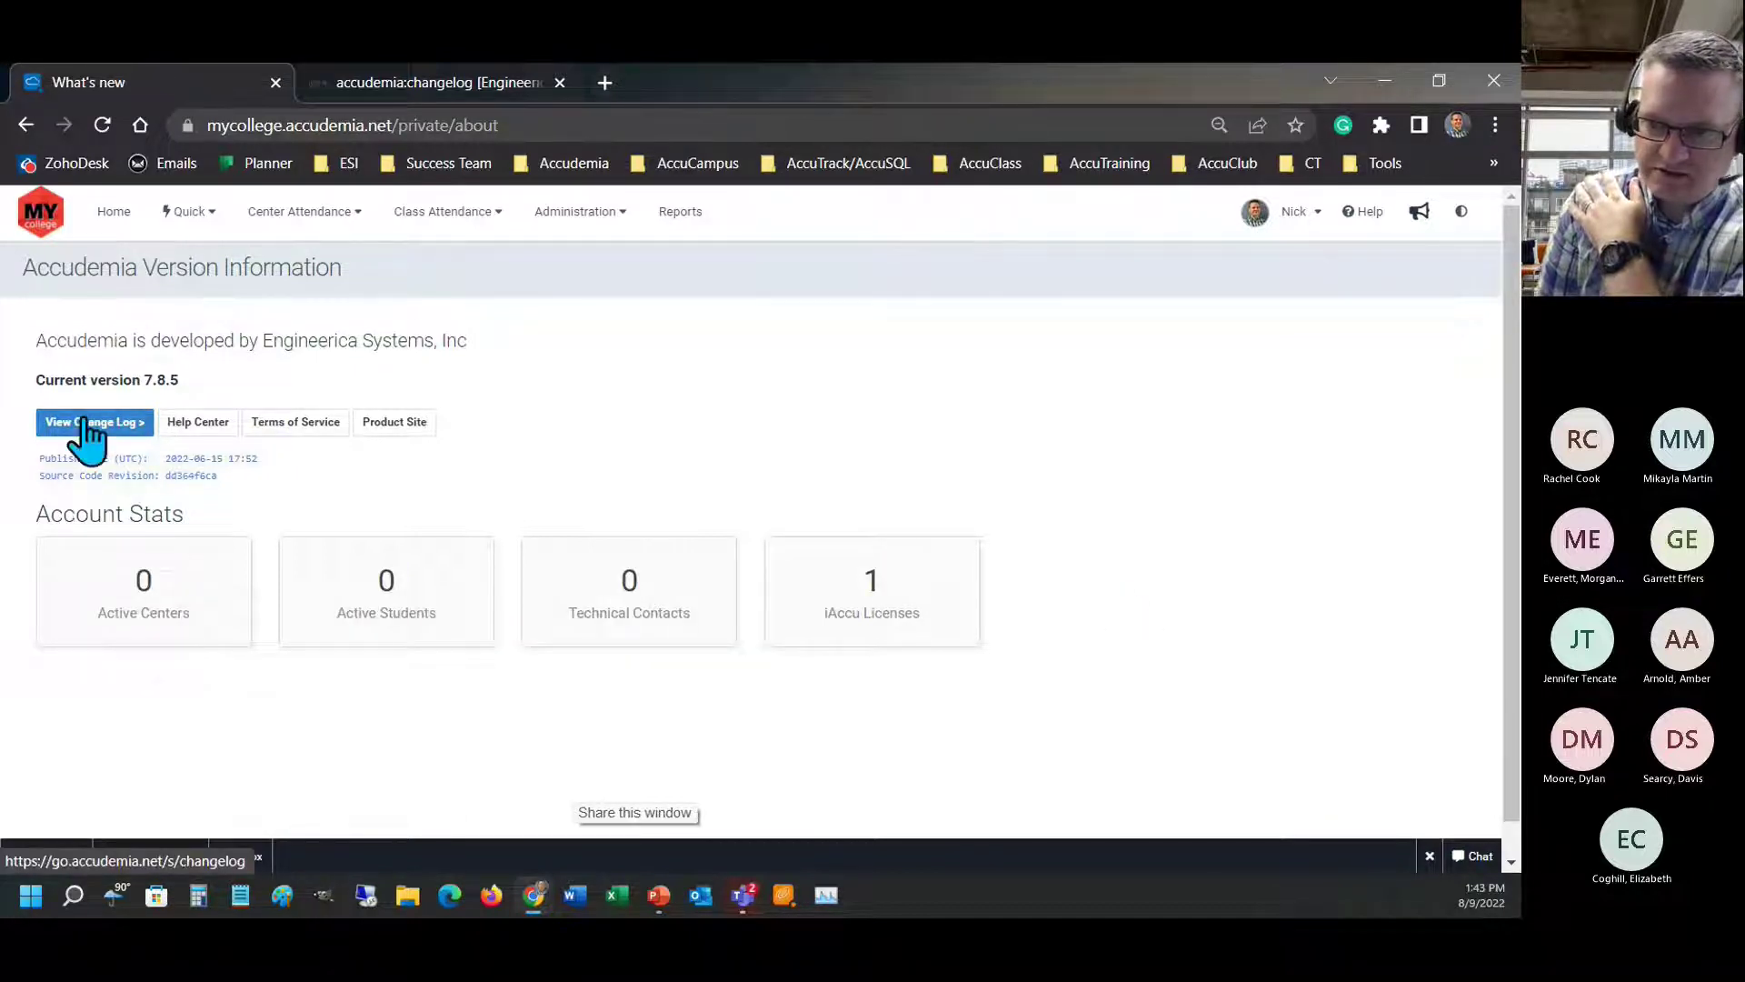
click(88, 422)
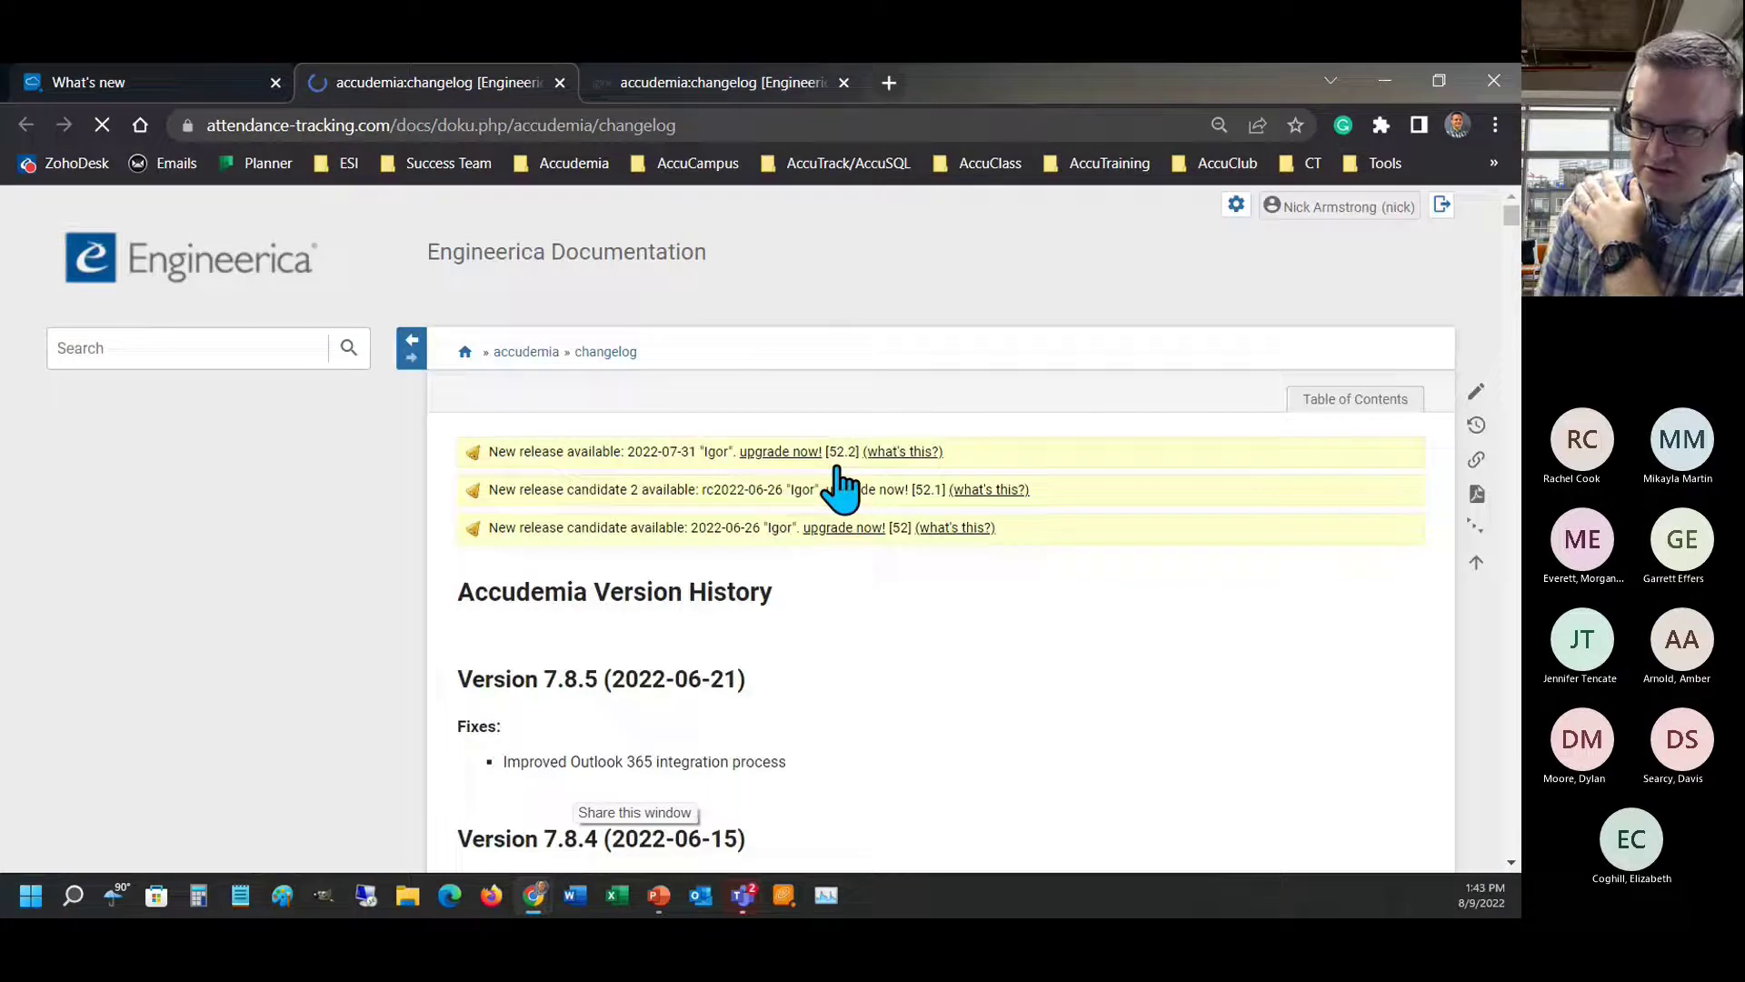
- Examine recent change log entries, highlighting the version 7.8.2 fixes about center news and upcoming appointments
scroll(706, 764, down, 4)
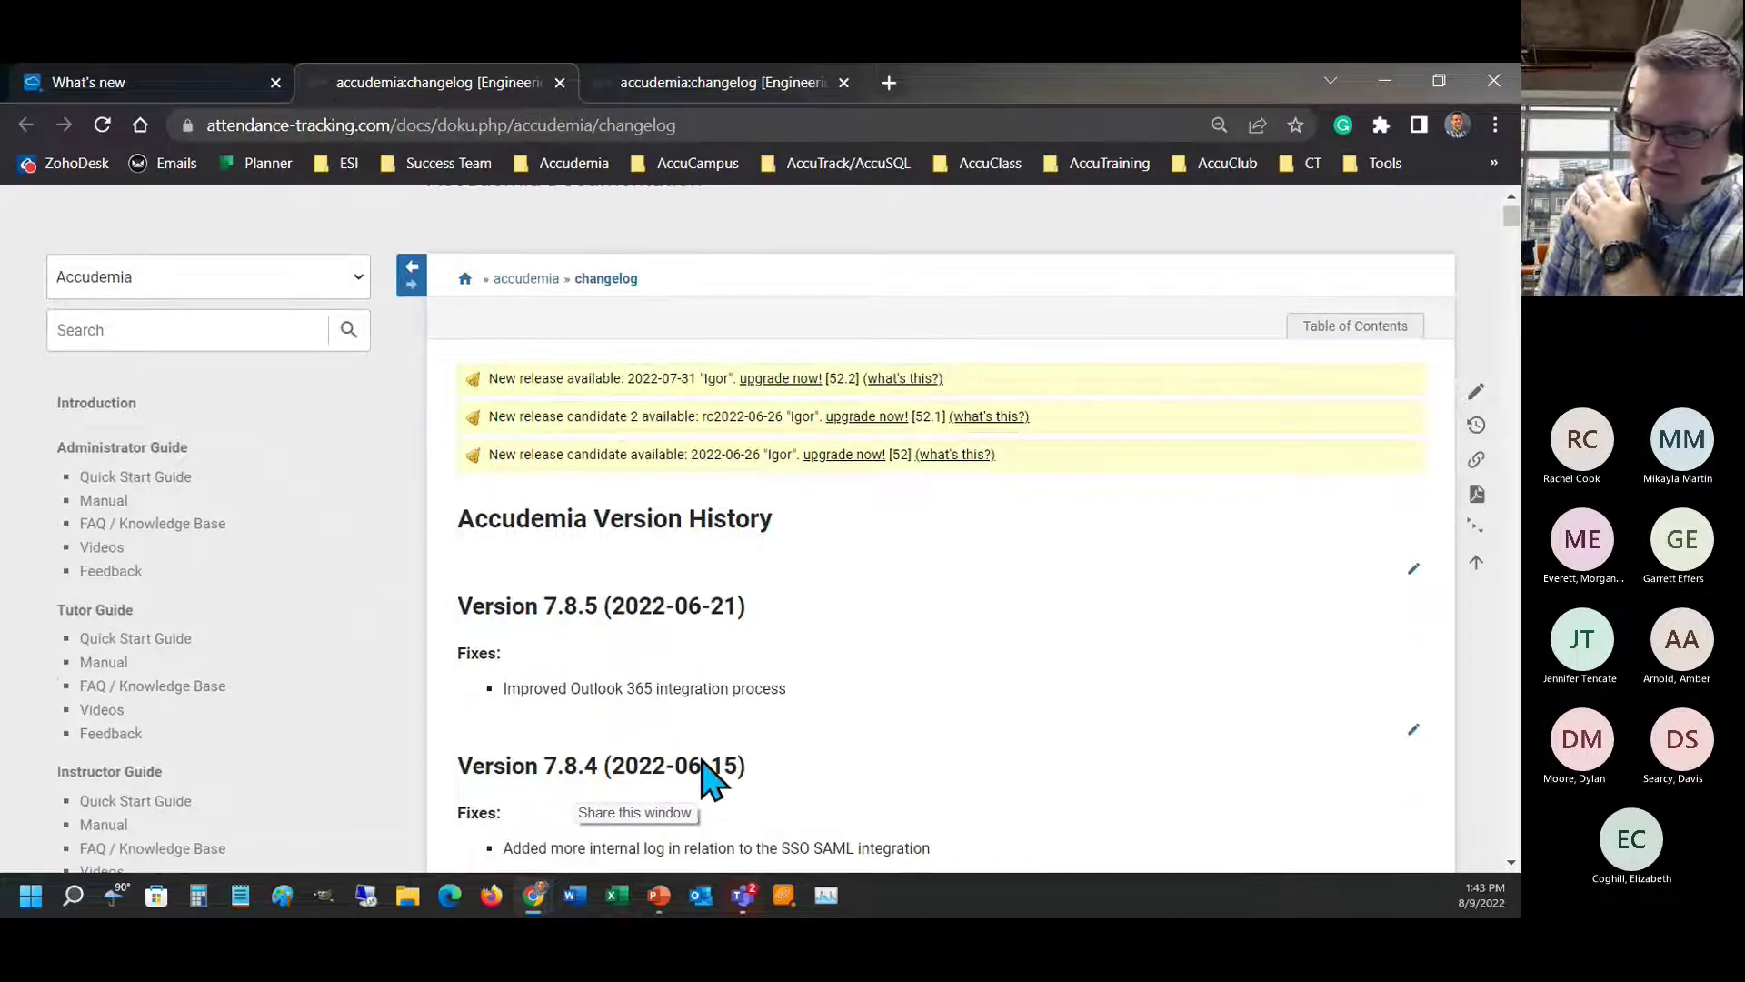
scroll(700, 708, down, 2)
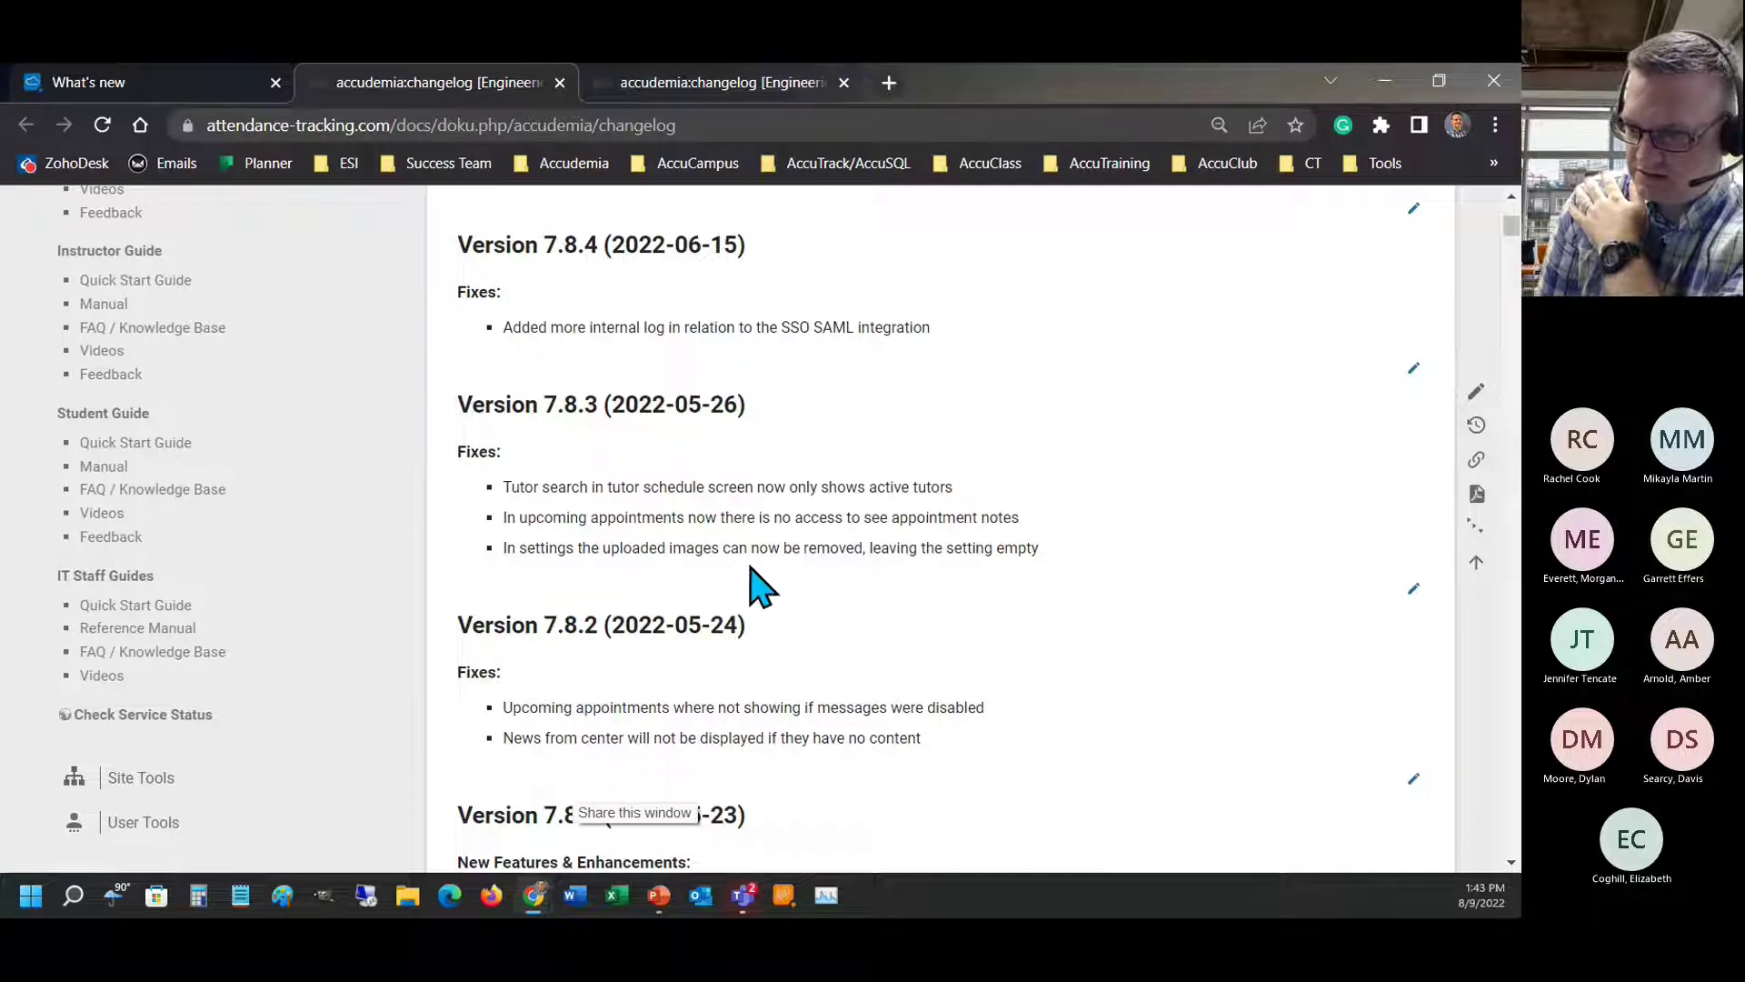
scroll(677, 656, down, 1)
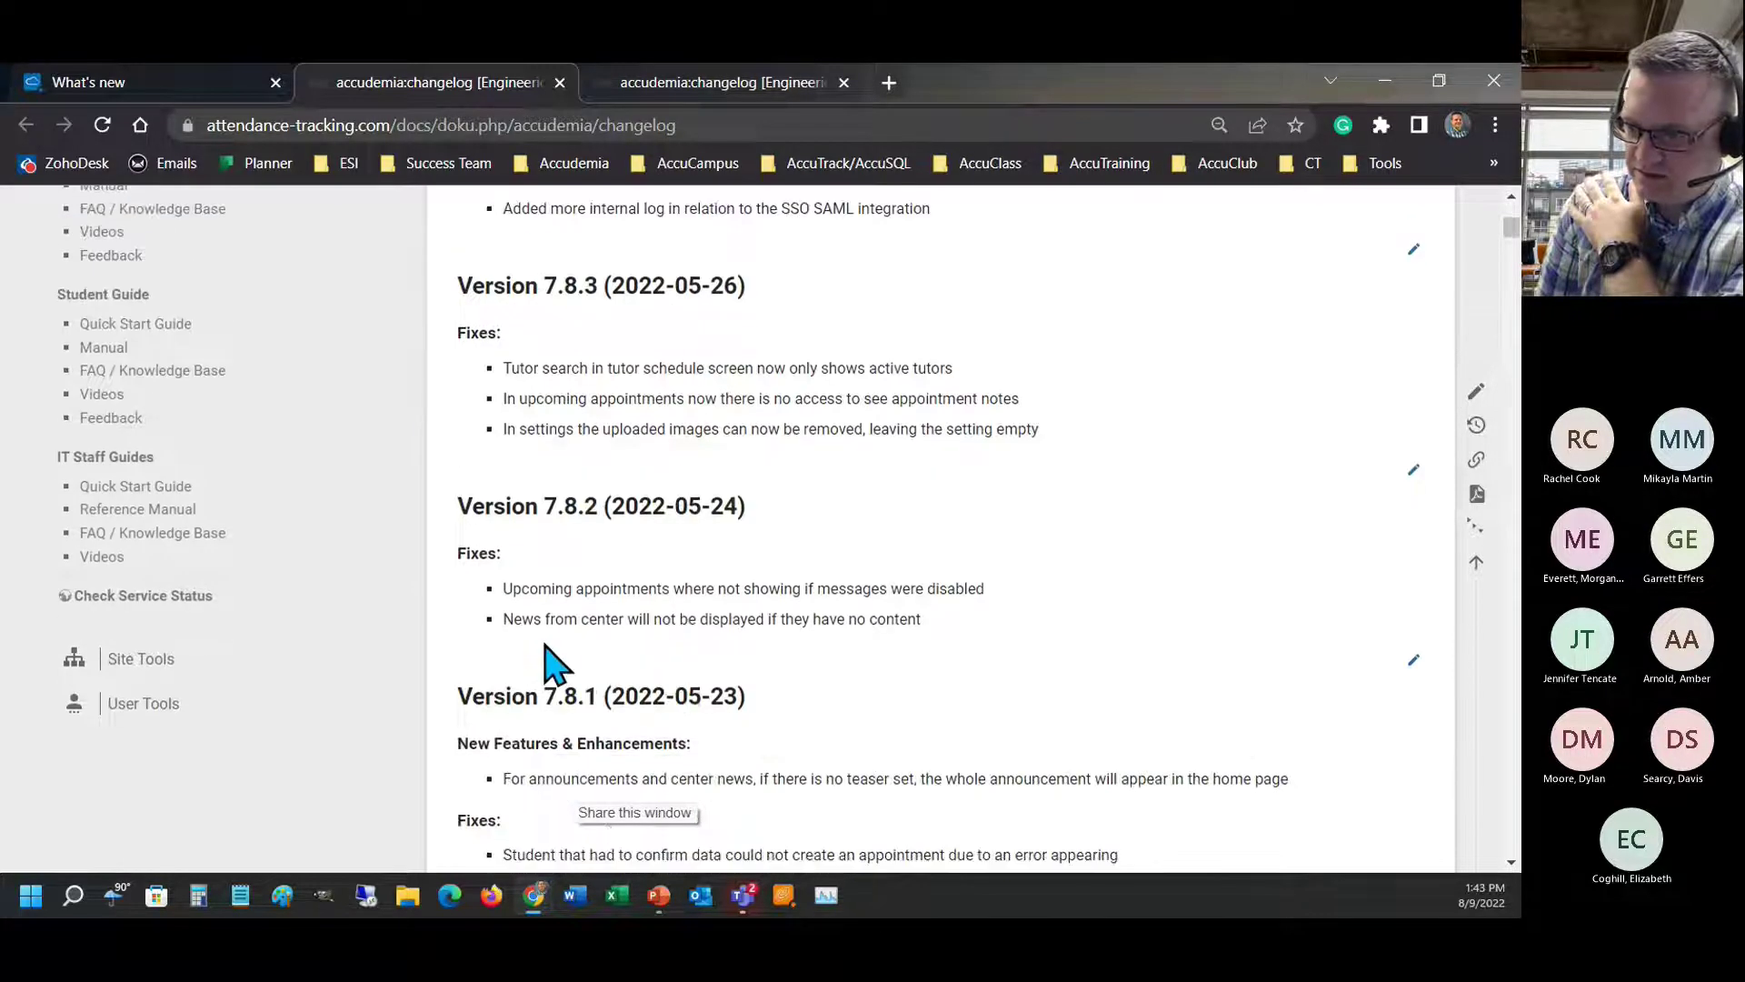
drag(503, 619, 935, 625)
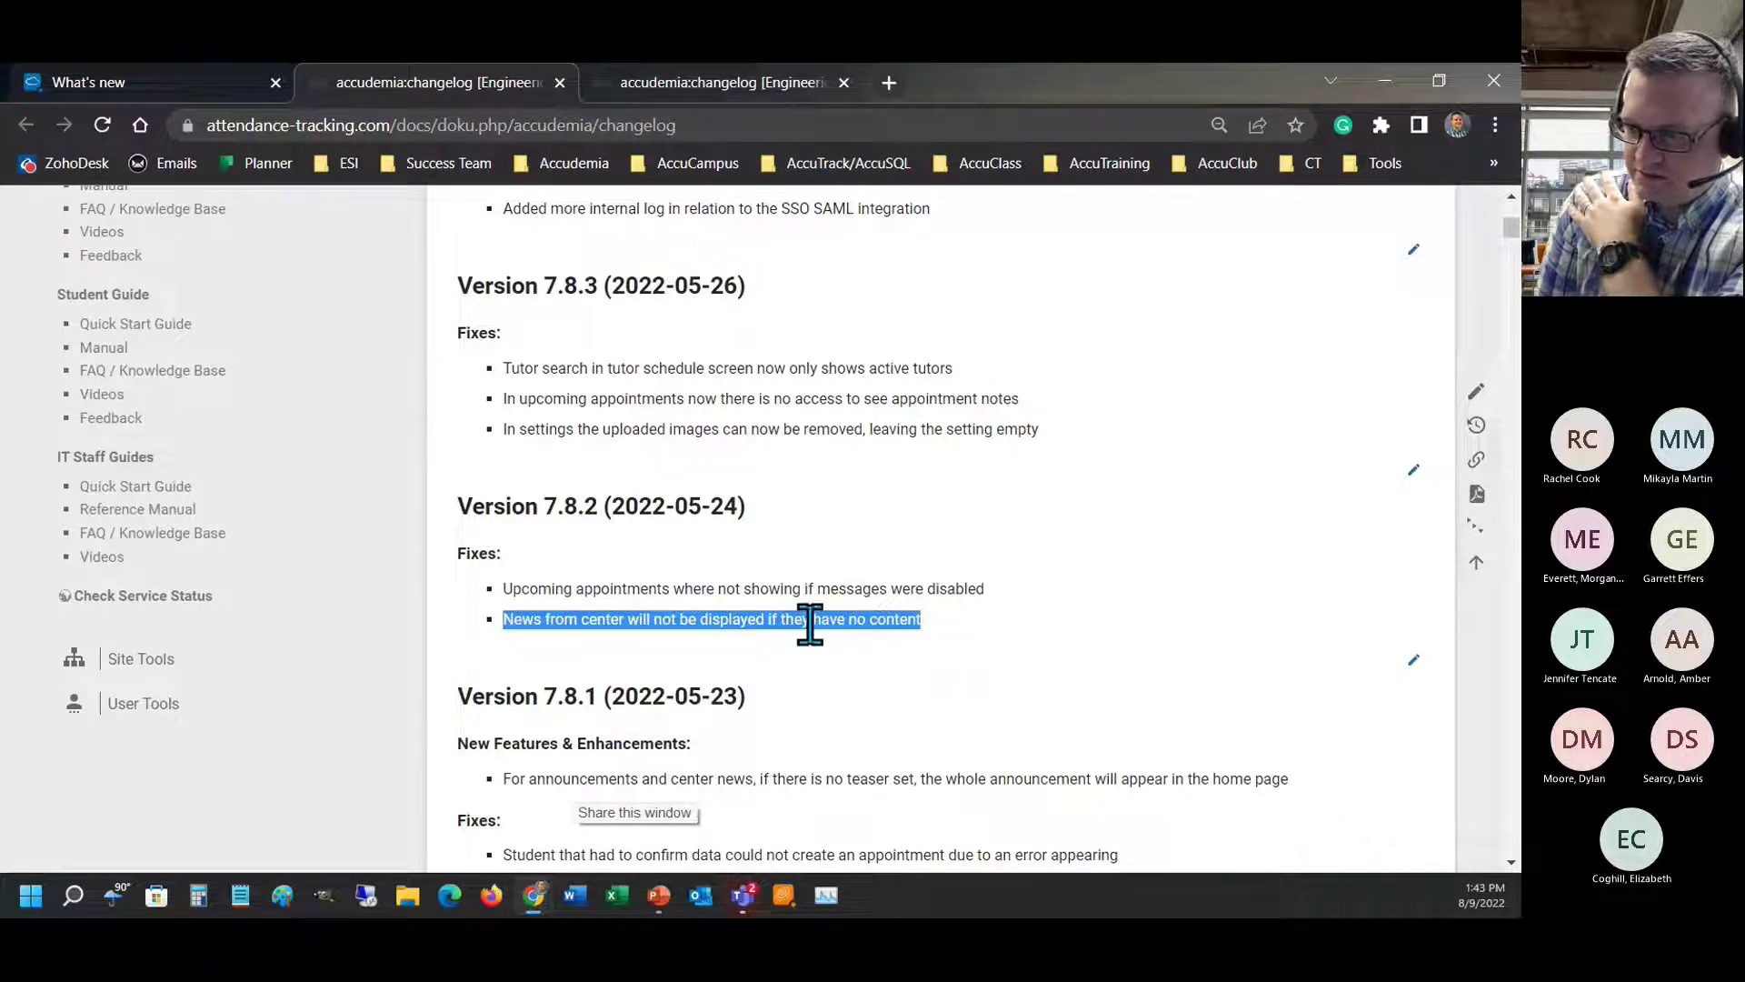
drag(509, 588, 1001, 596)
click(971, 636)
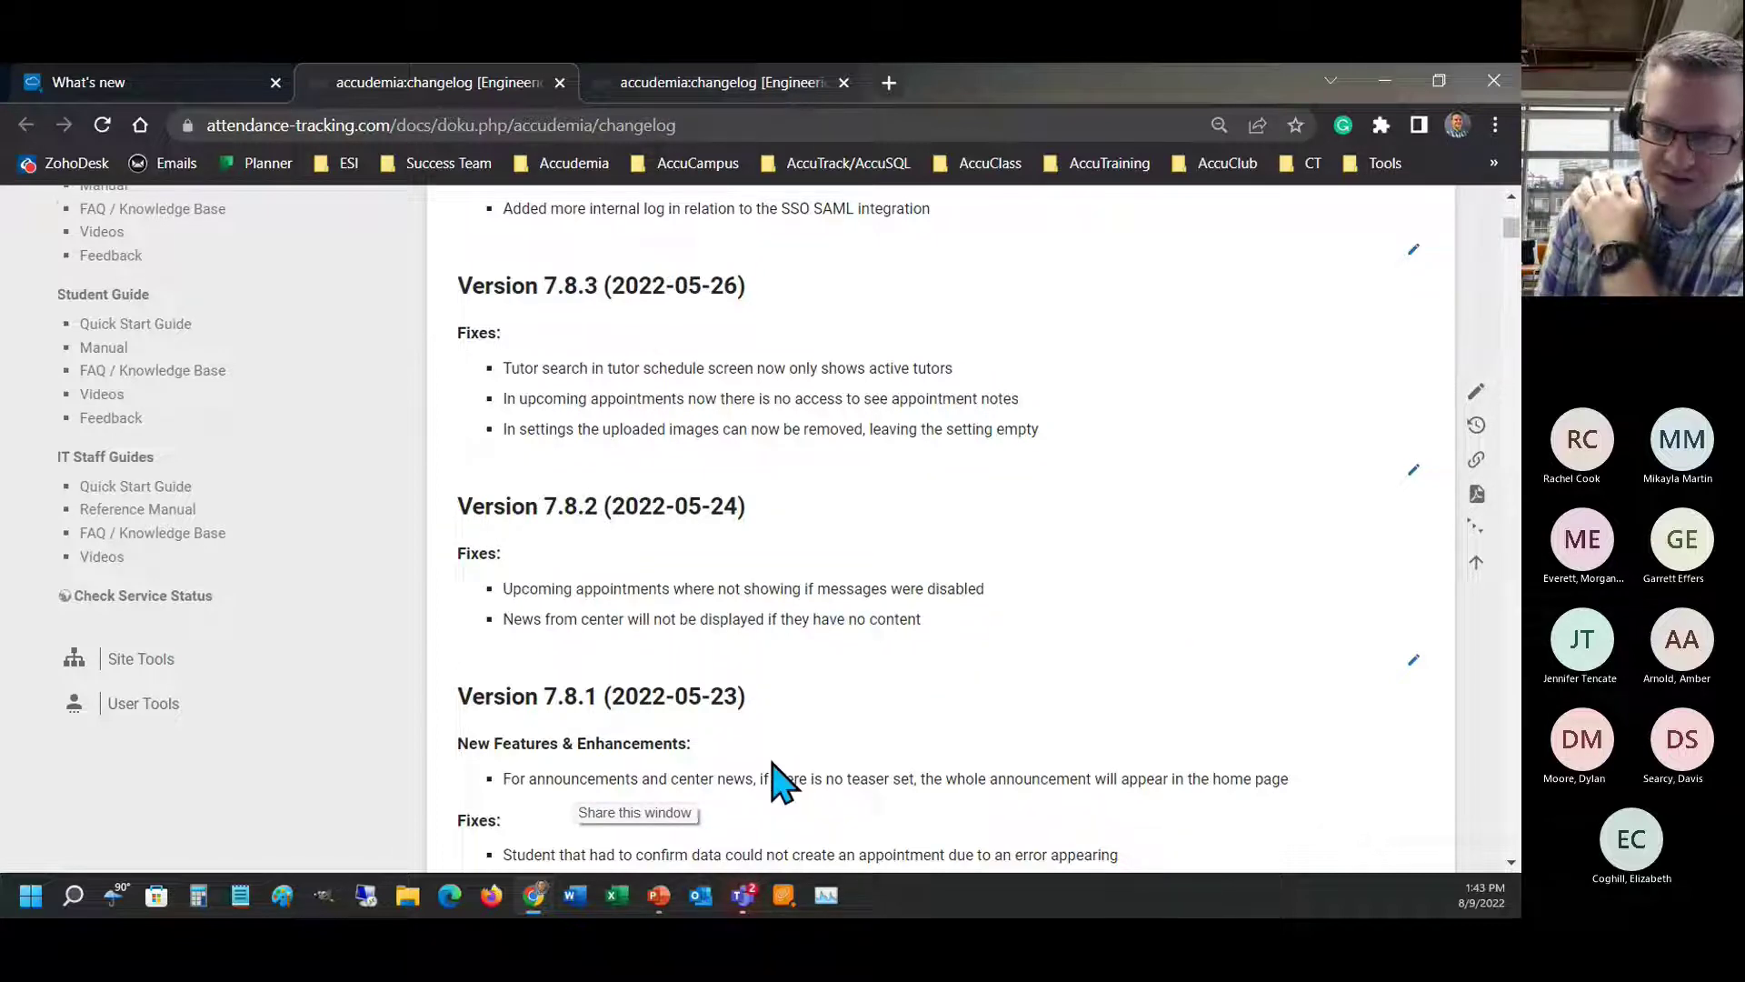
scroll(777, 782, up, 8)
- Go back to the Accudemia home page and open the administration Control Panel
click(119, 79)
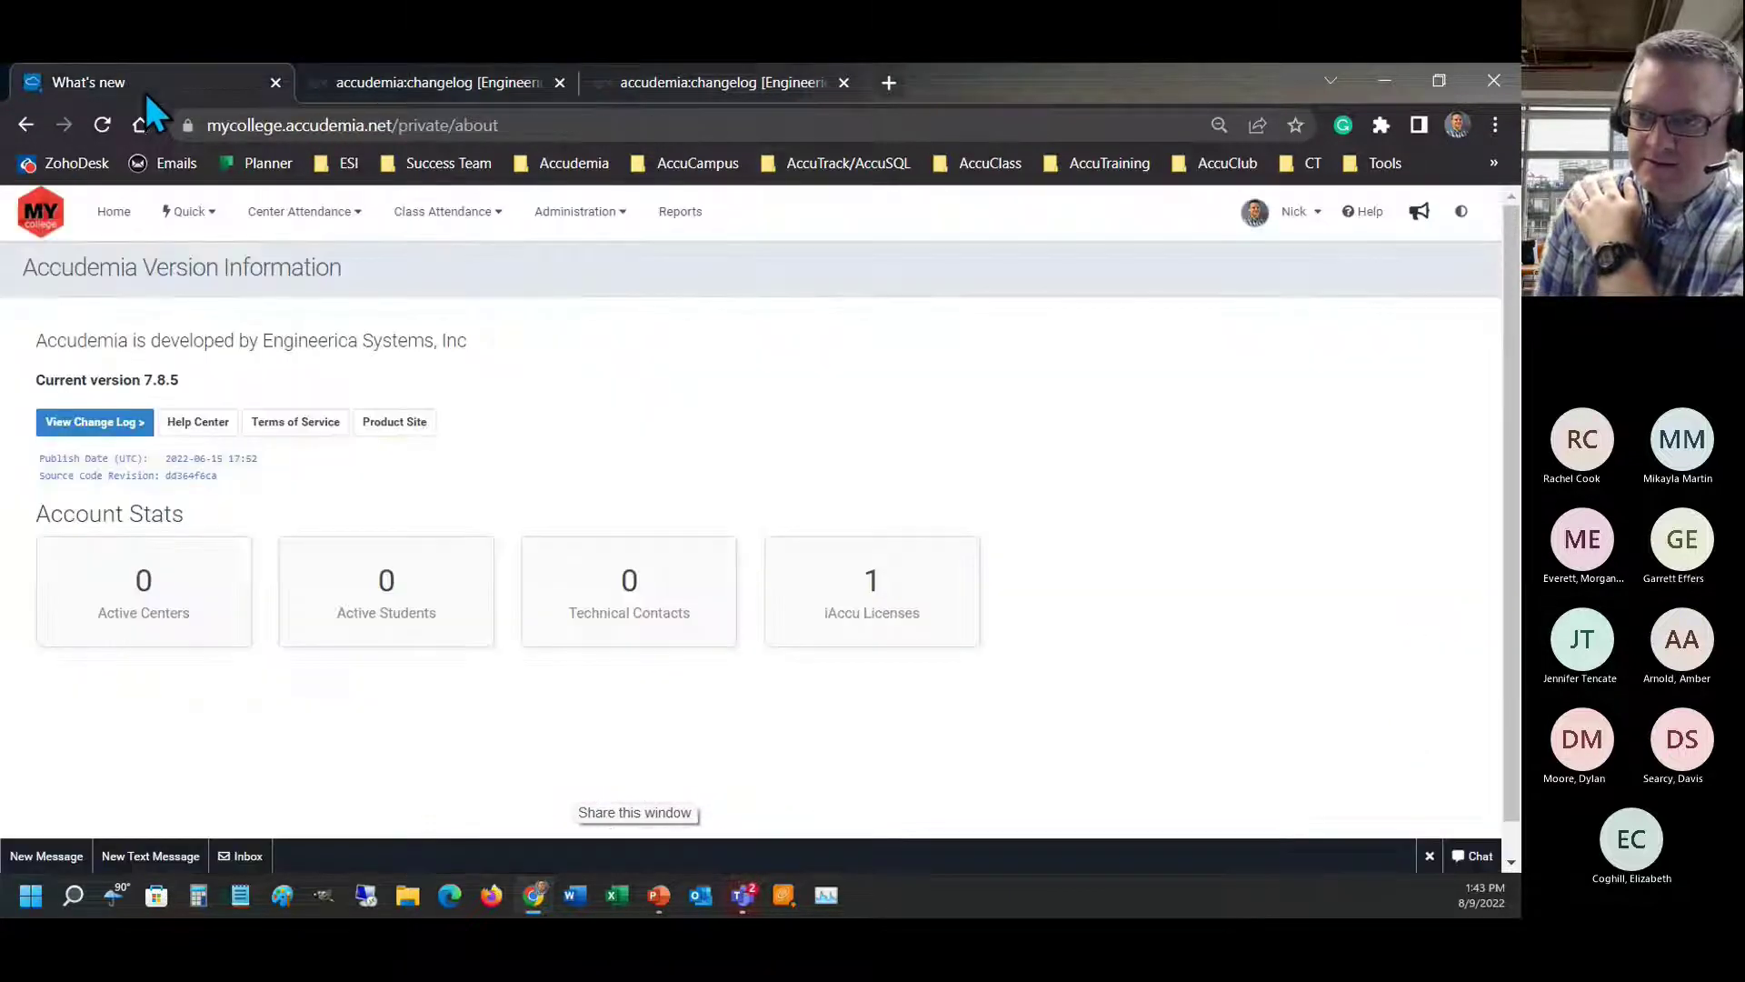
click(119, 223)
click(602, 218)
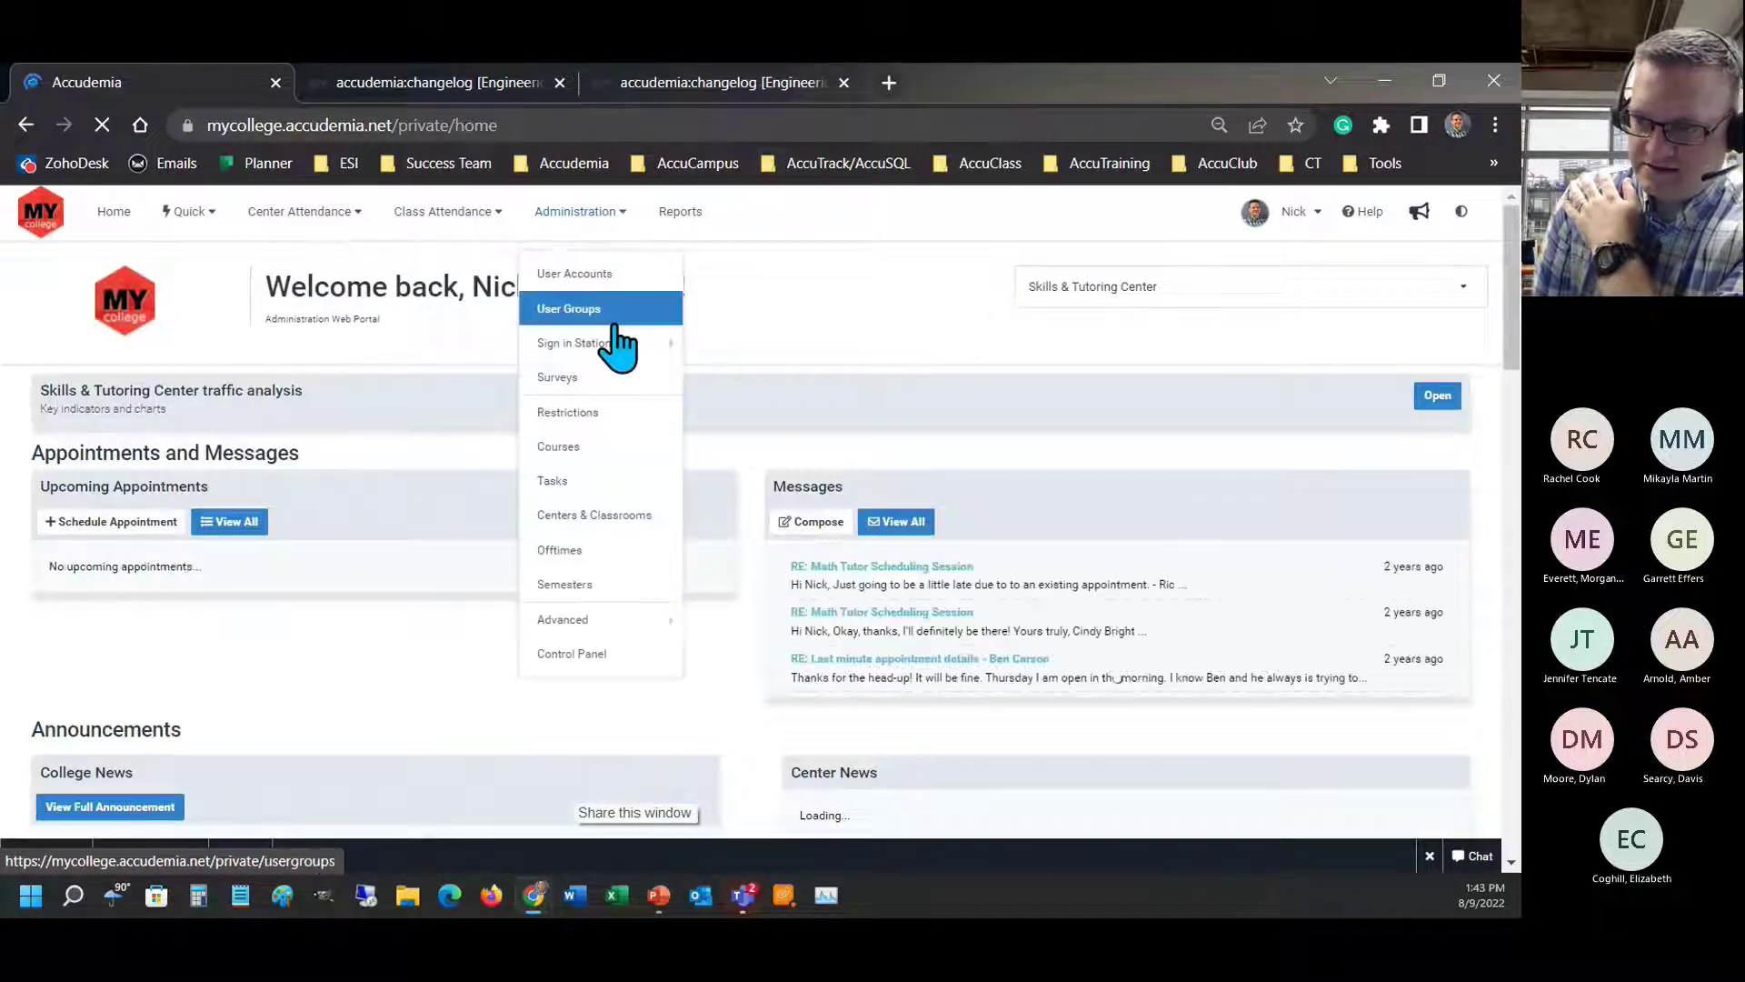
click(570, 652)
click(572, 214)
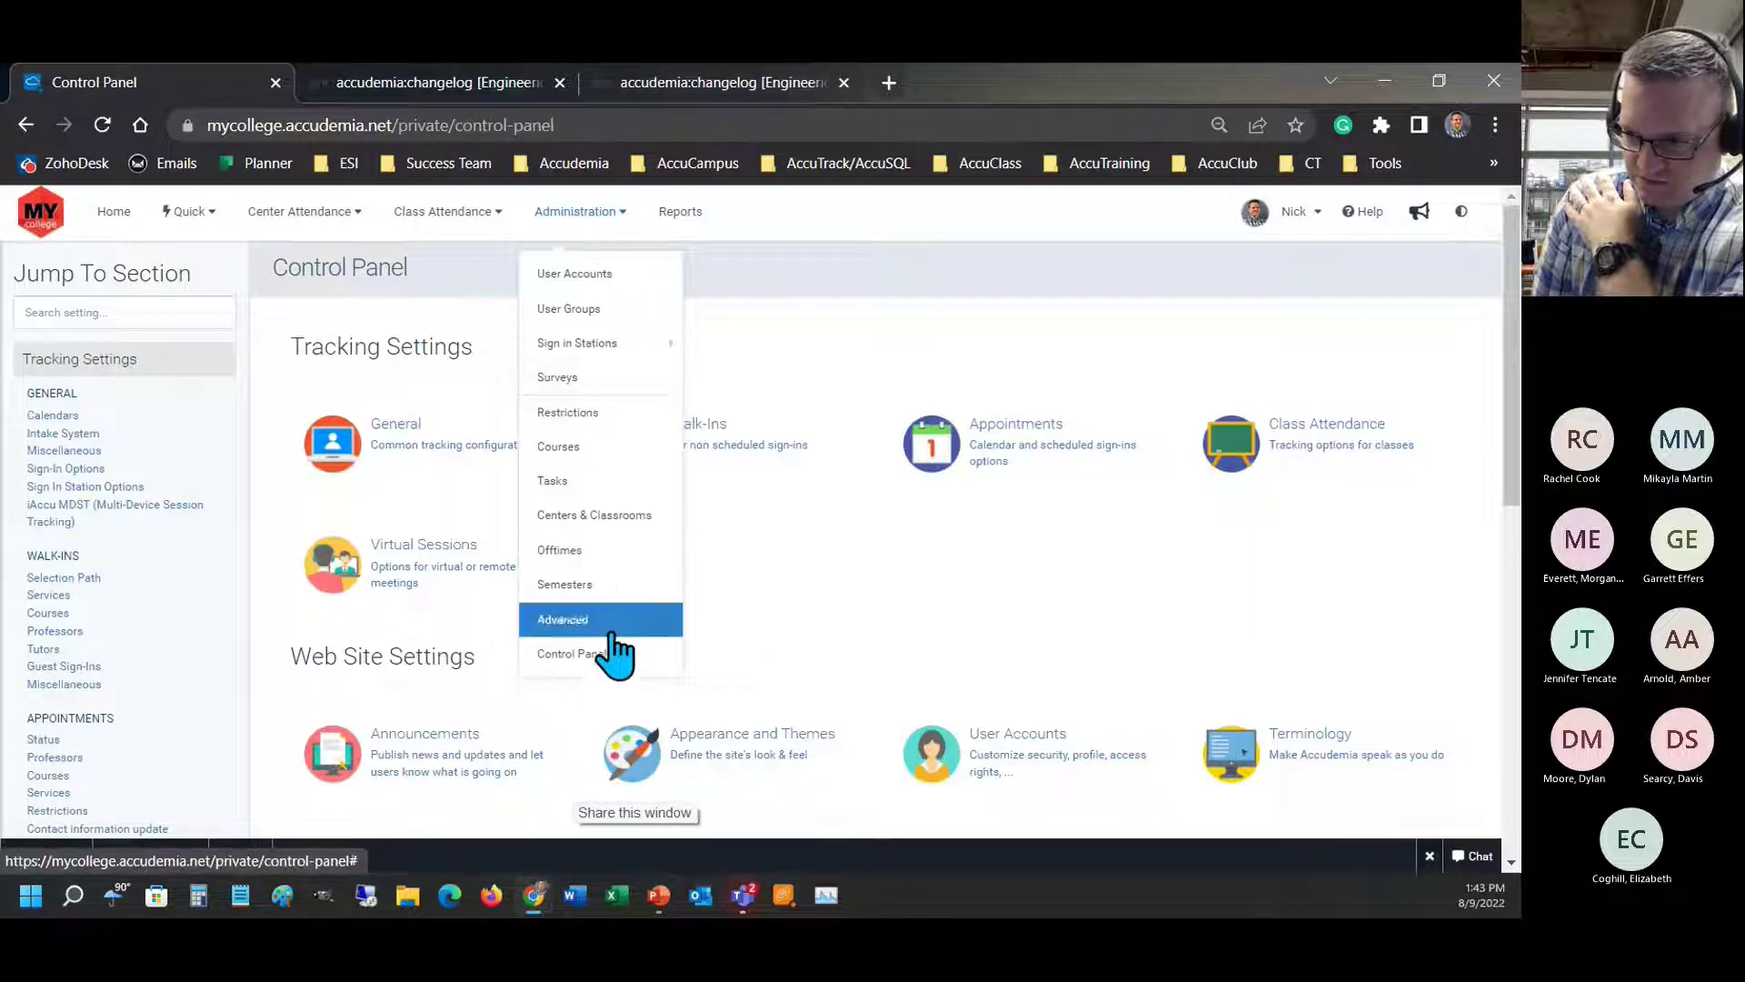
click(672, 647)
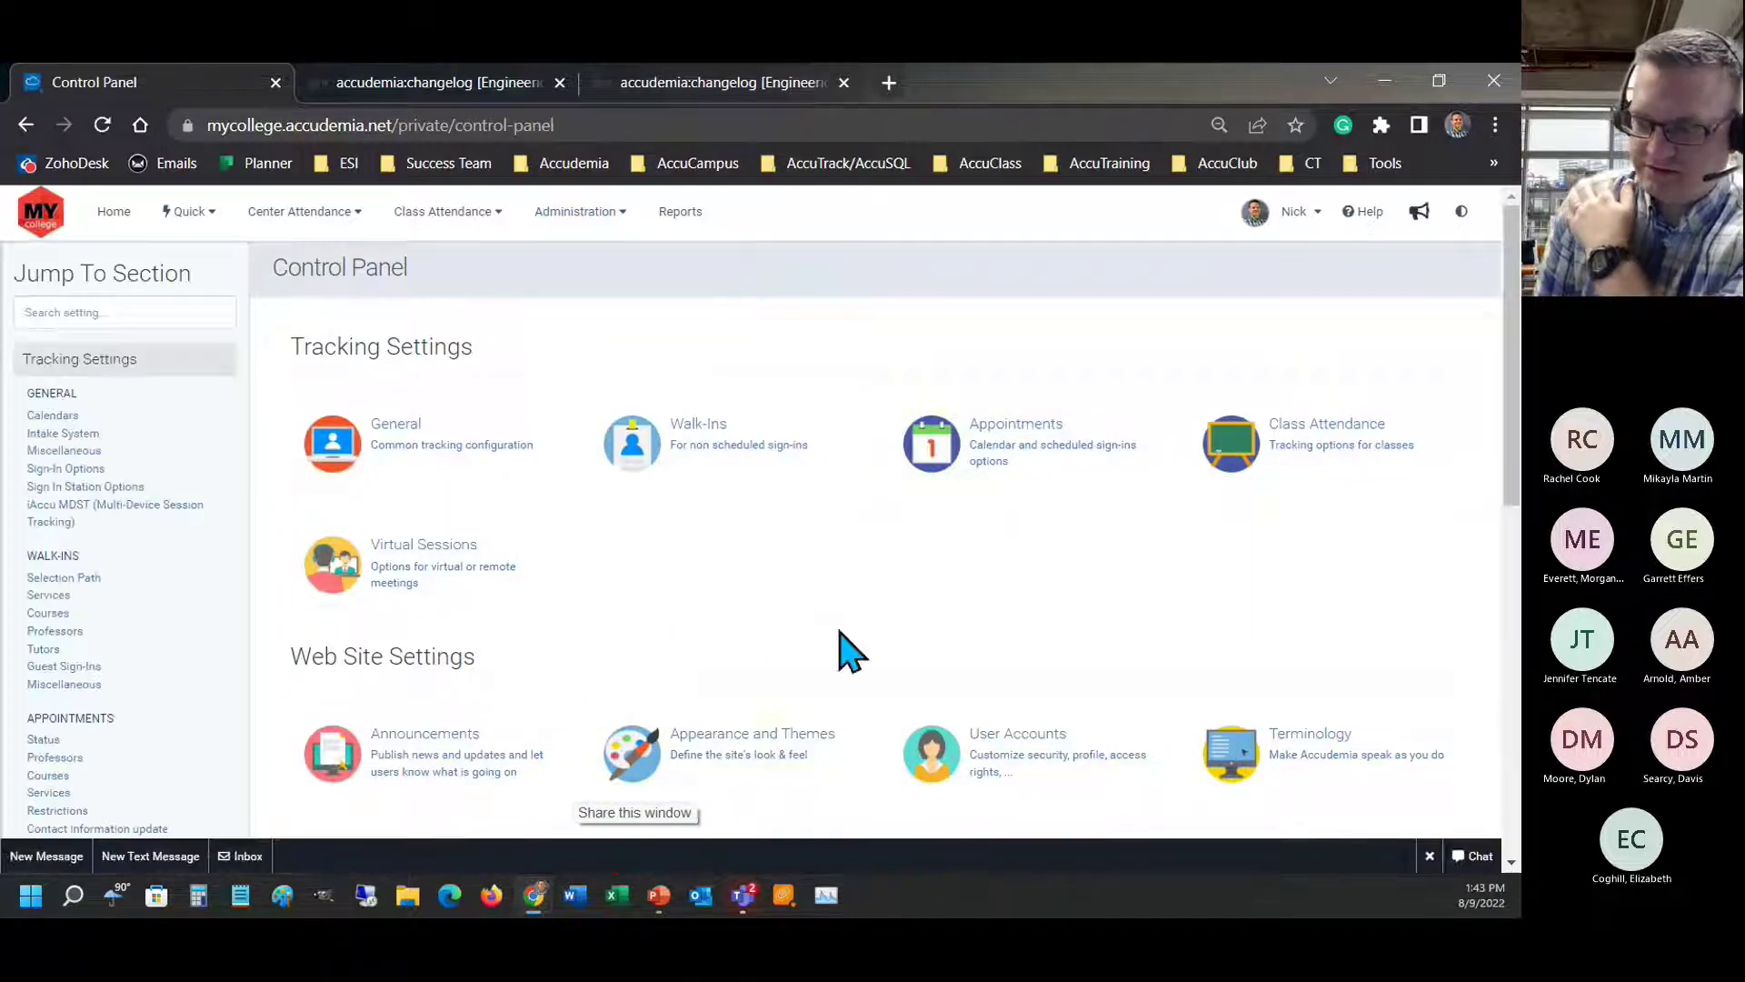
- Open the Appointments tracking settings with the scope set to Nursing Simulation Lab
click(1005, 454)
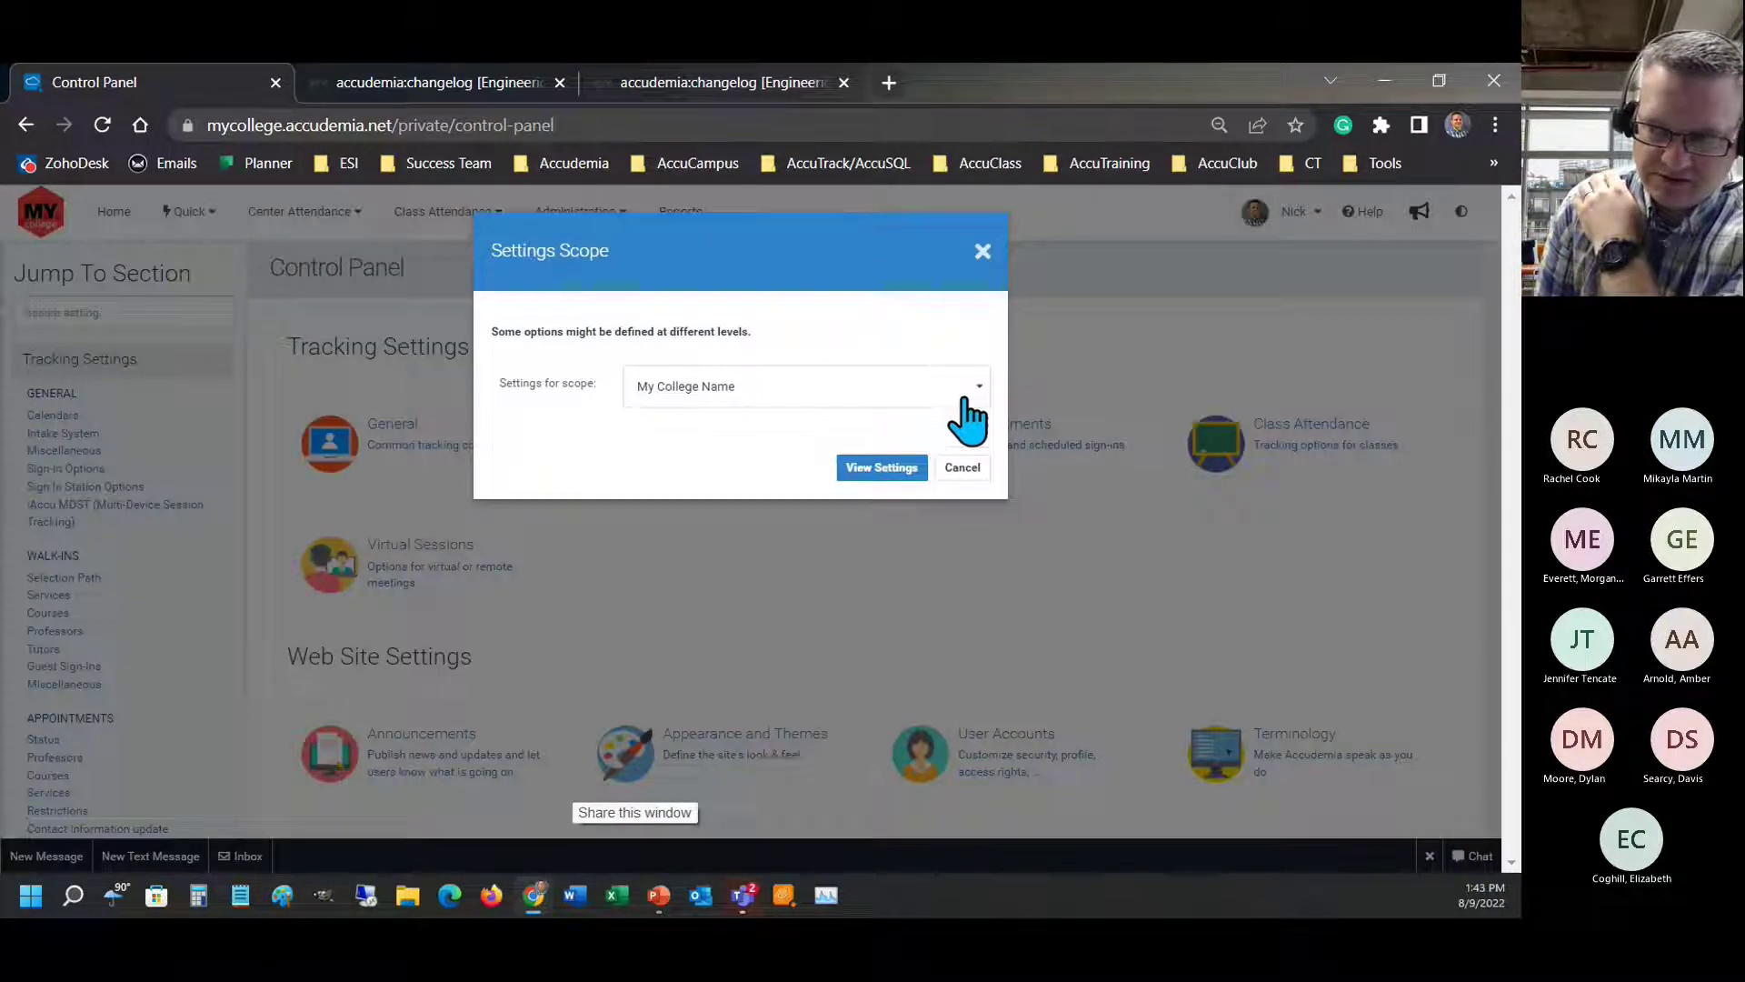
click(961, 401)
scroll(728, 563, down, 4)
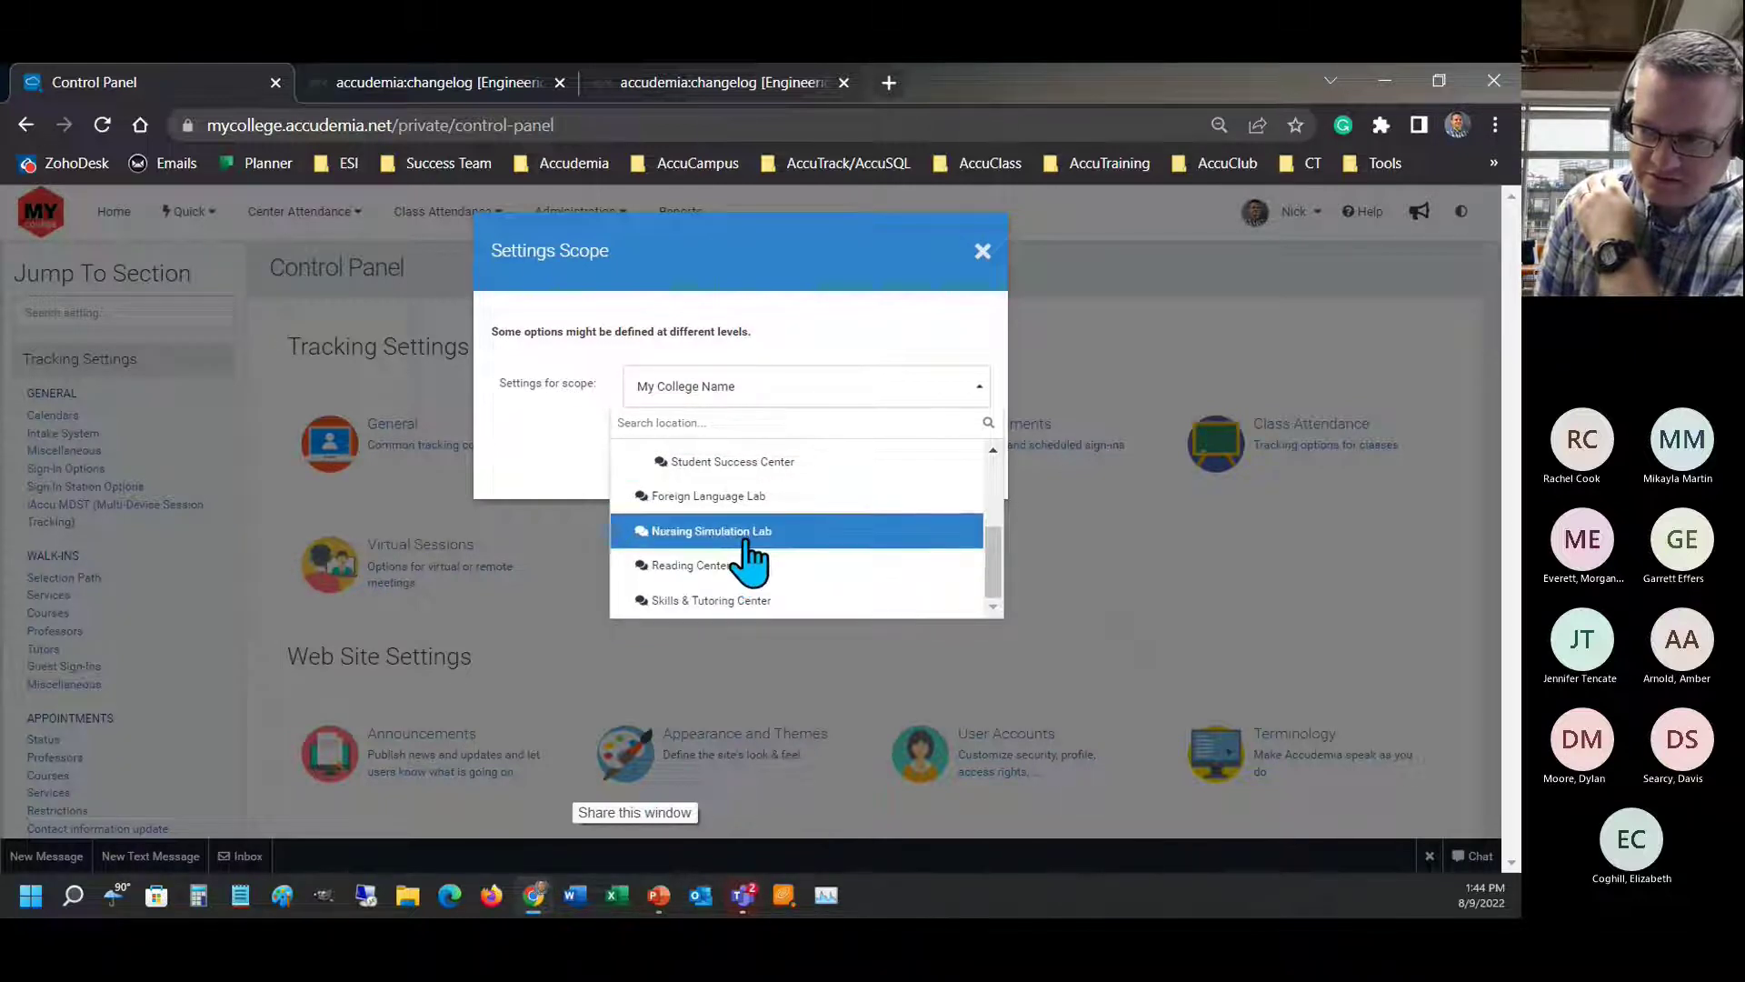
click(673, 535)
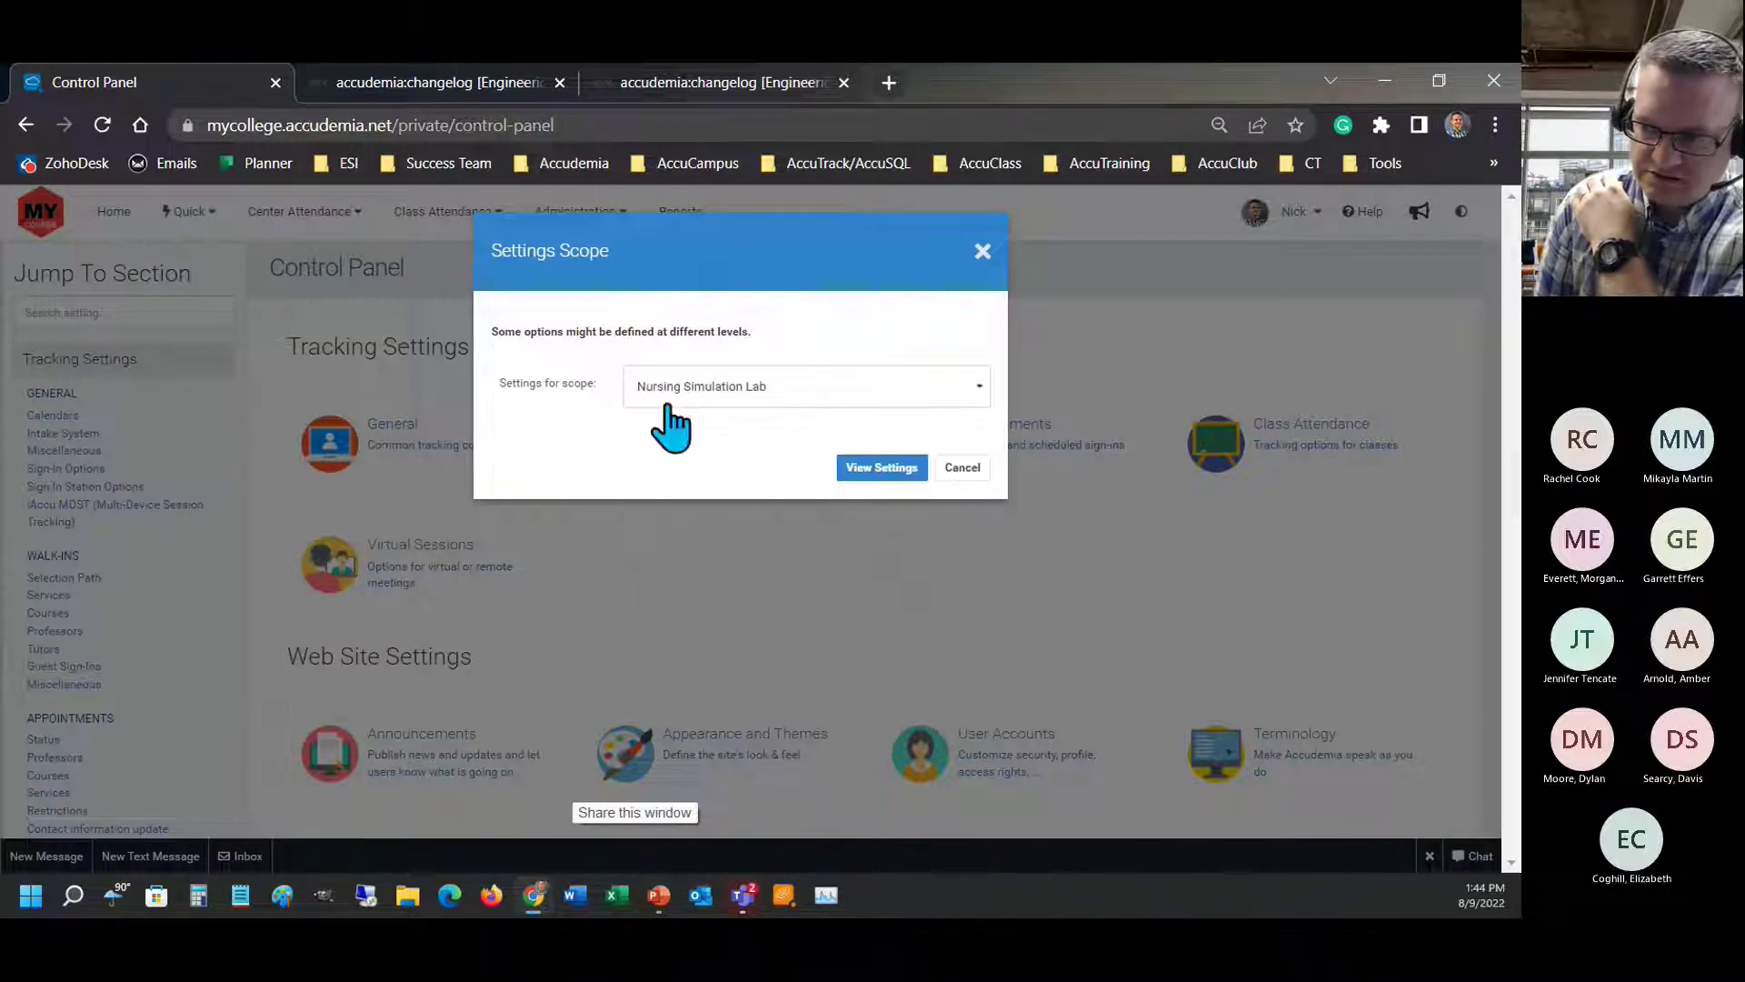
click(875, 470)
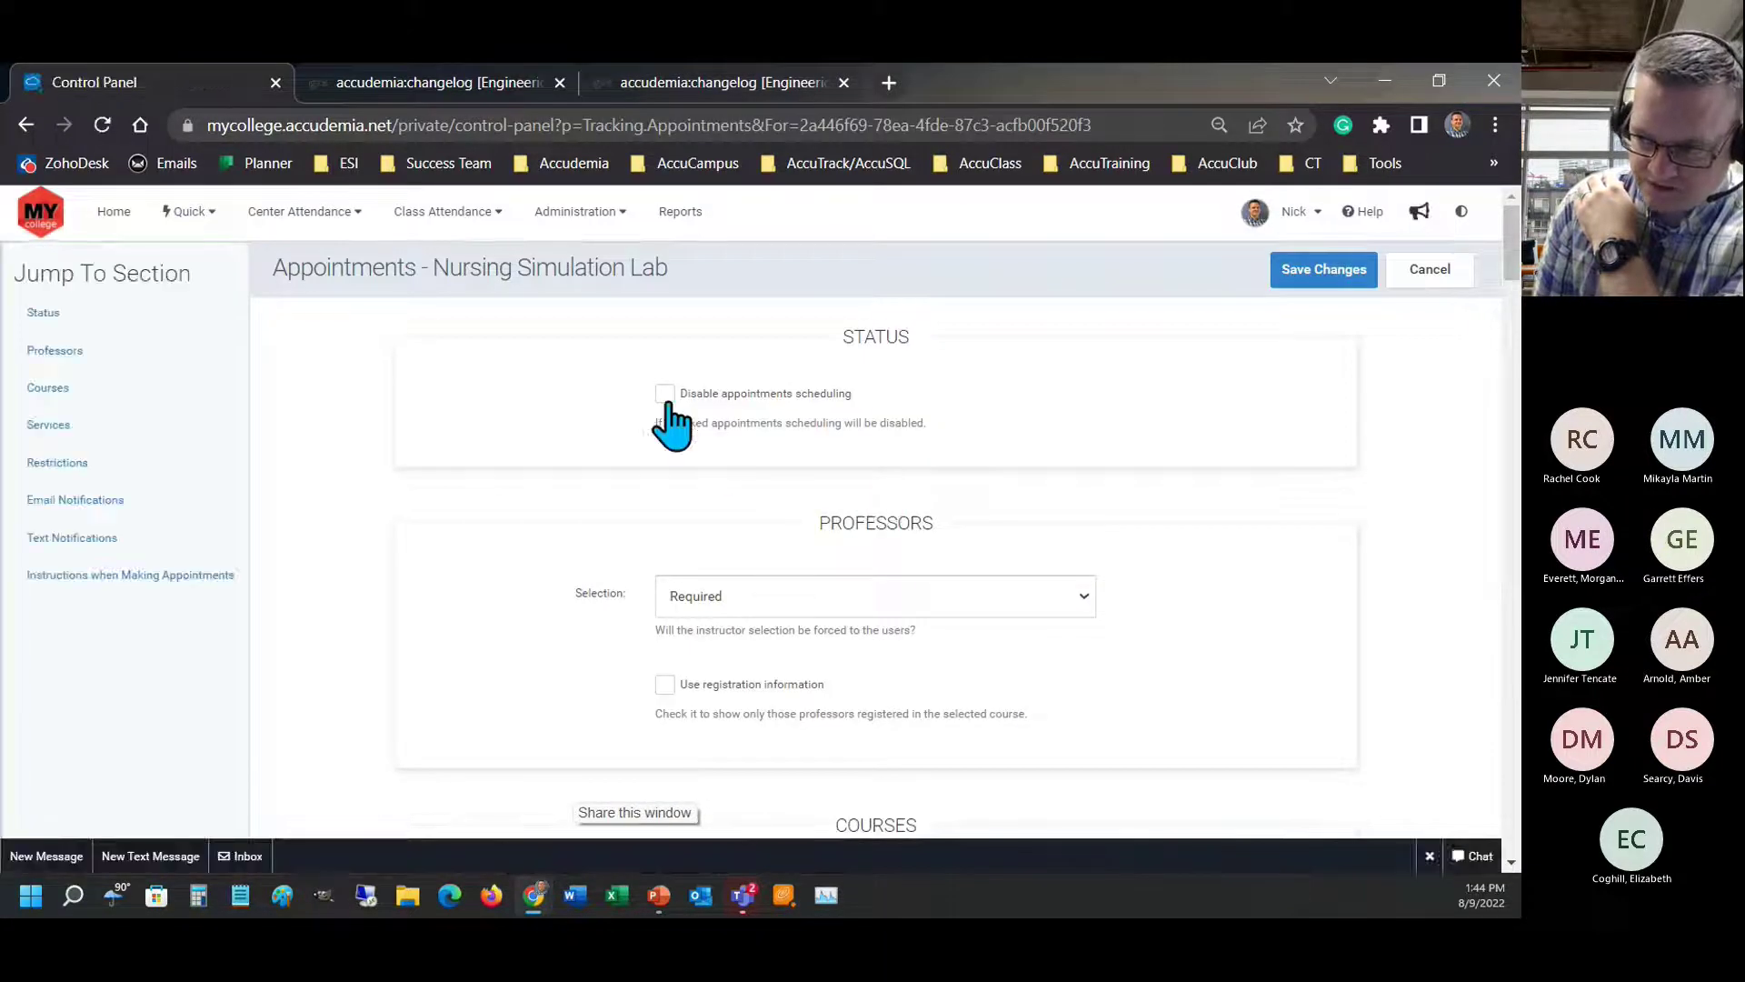
- Disable appointments scheduling for the Nursing Simulation Lab and save the changes
click(665, 395)
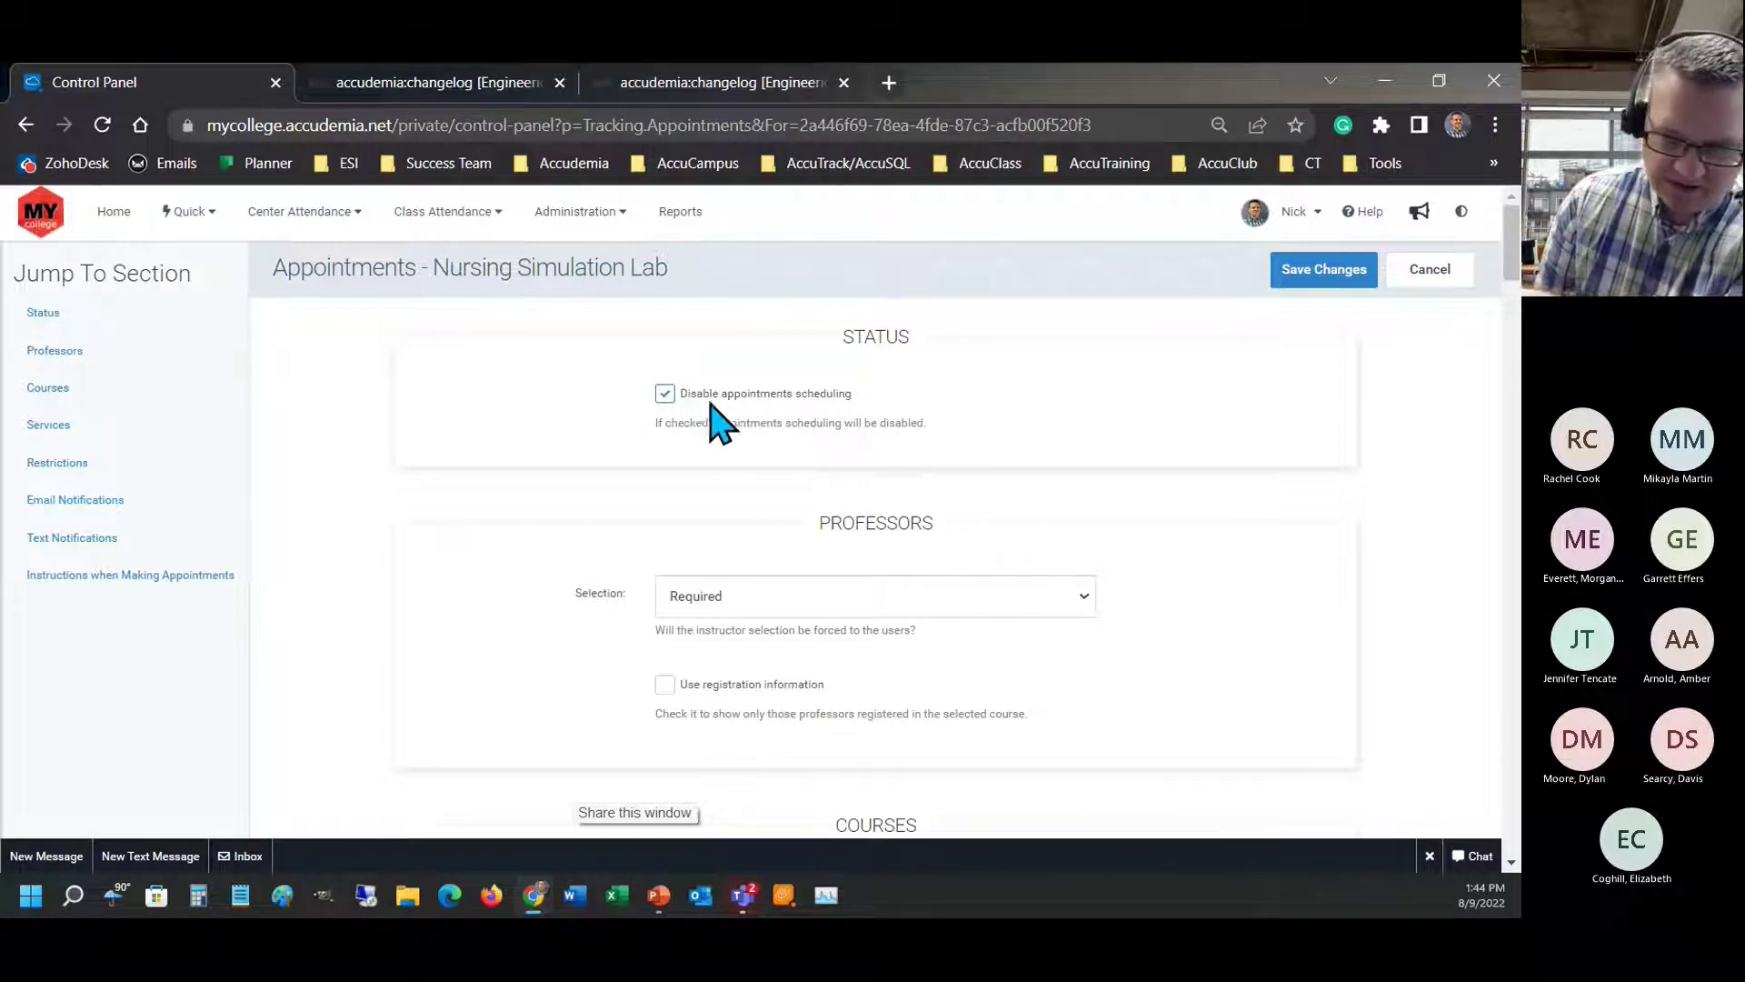
drag(846, 339, 923, 358)
click(923, 359)
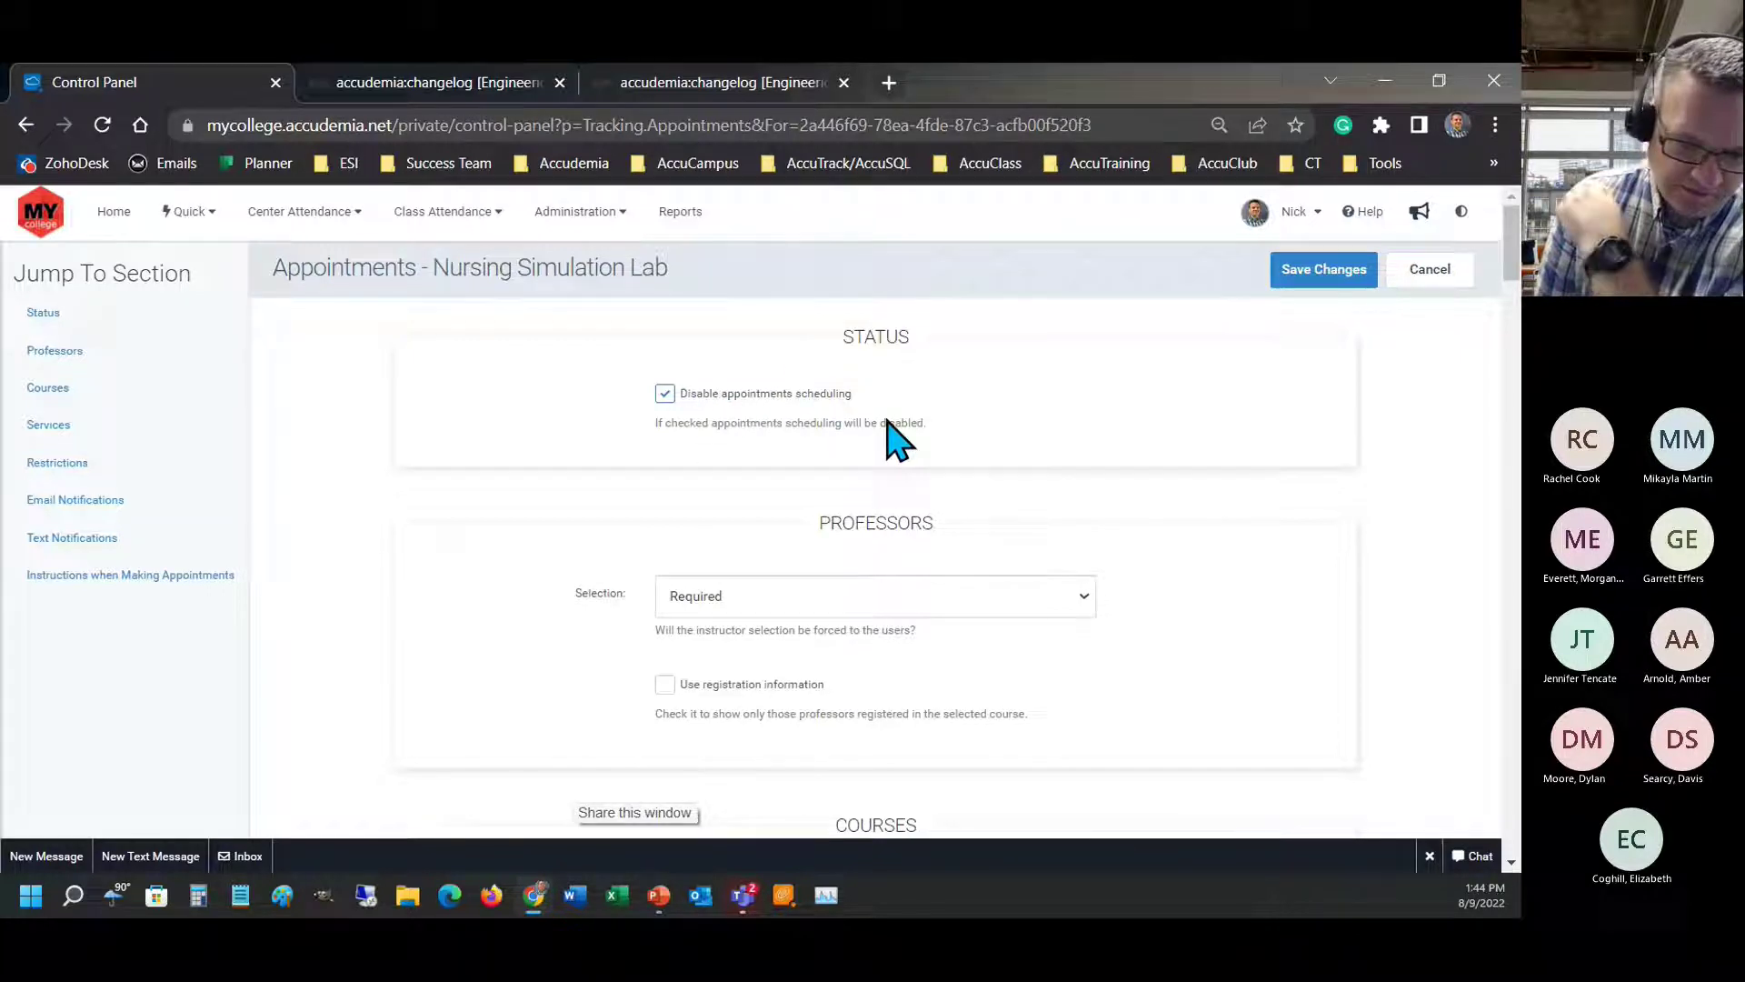
click(1323, 273)
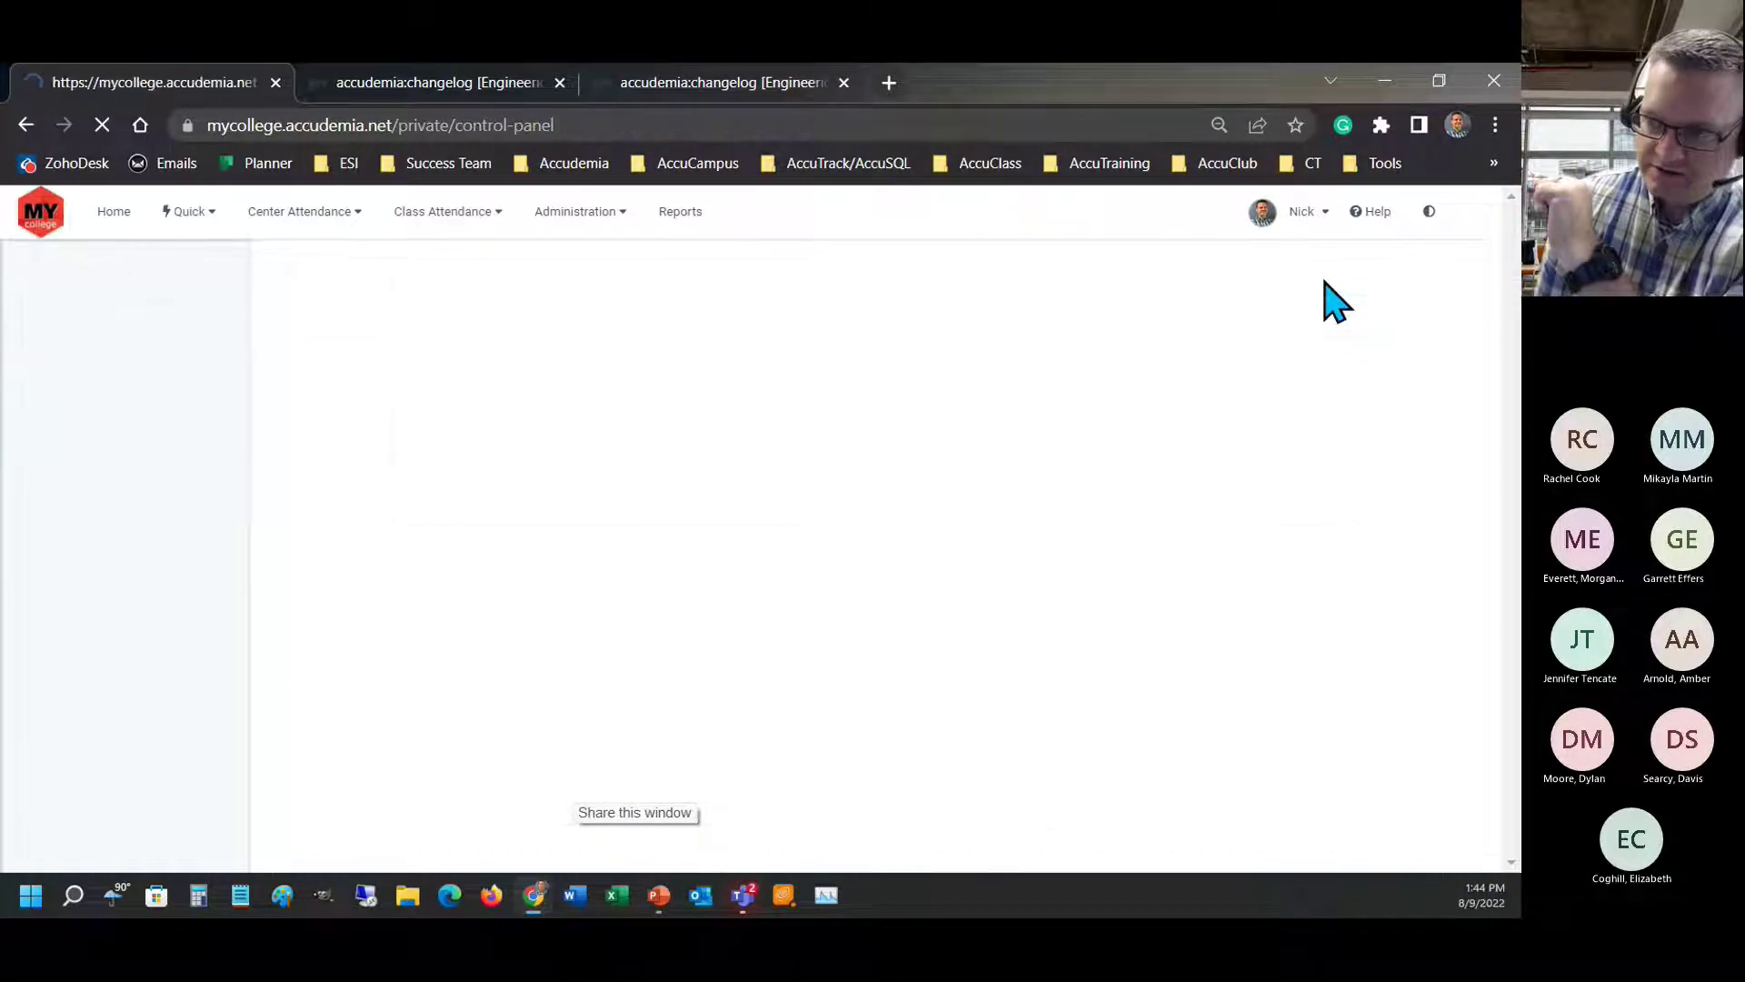
- Start a new appointment, search for a student by ID number, and continue to the center selection
click(193, 214)
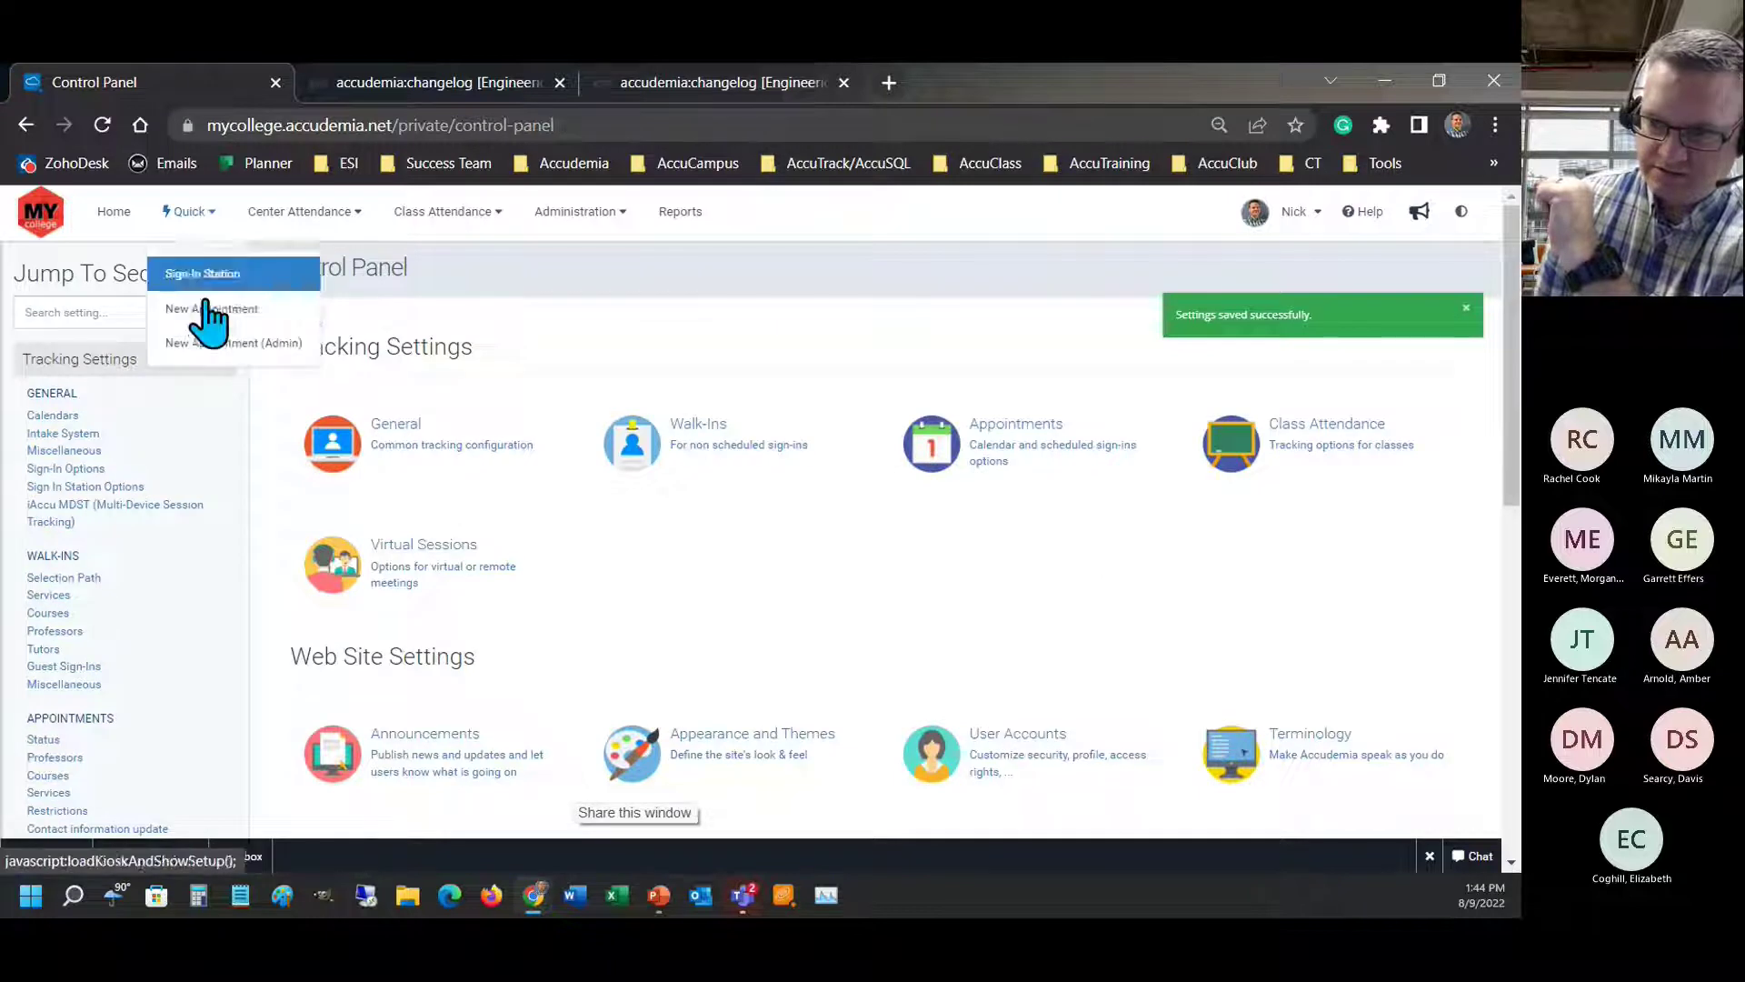
click(202, 307)
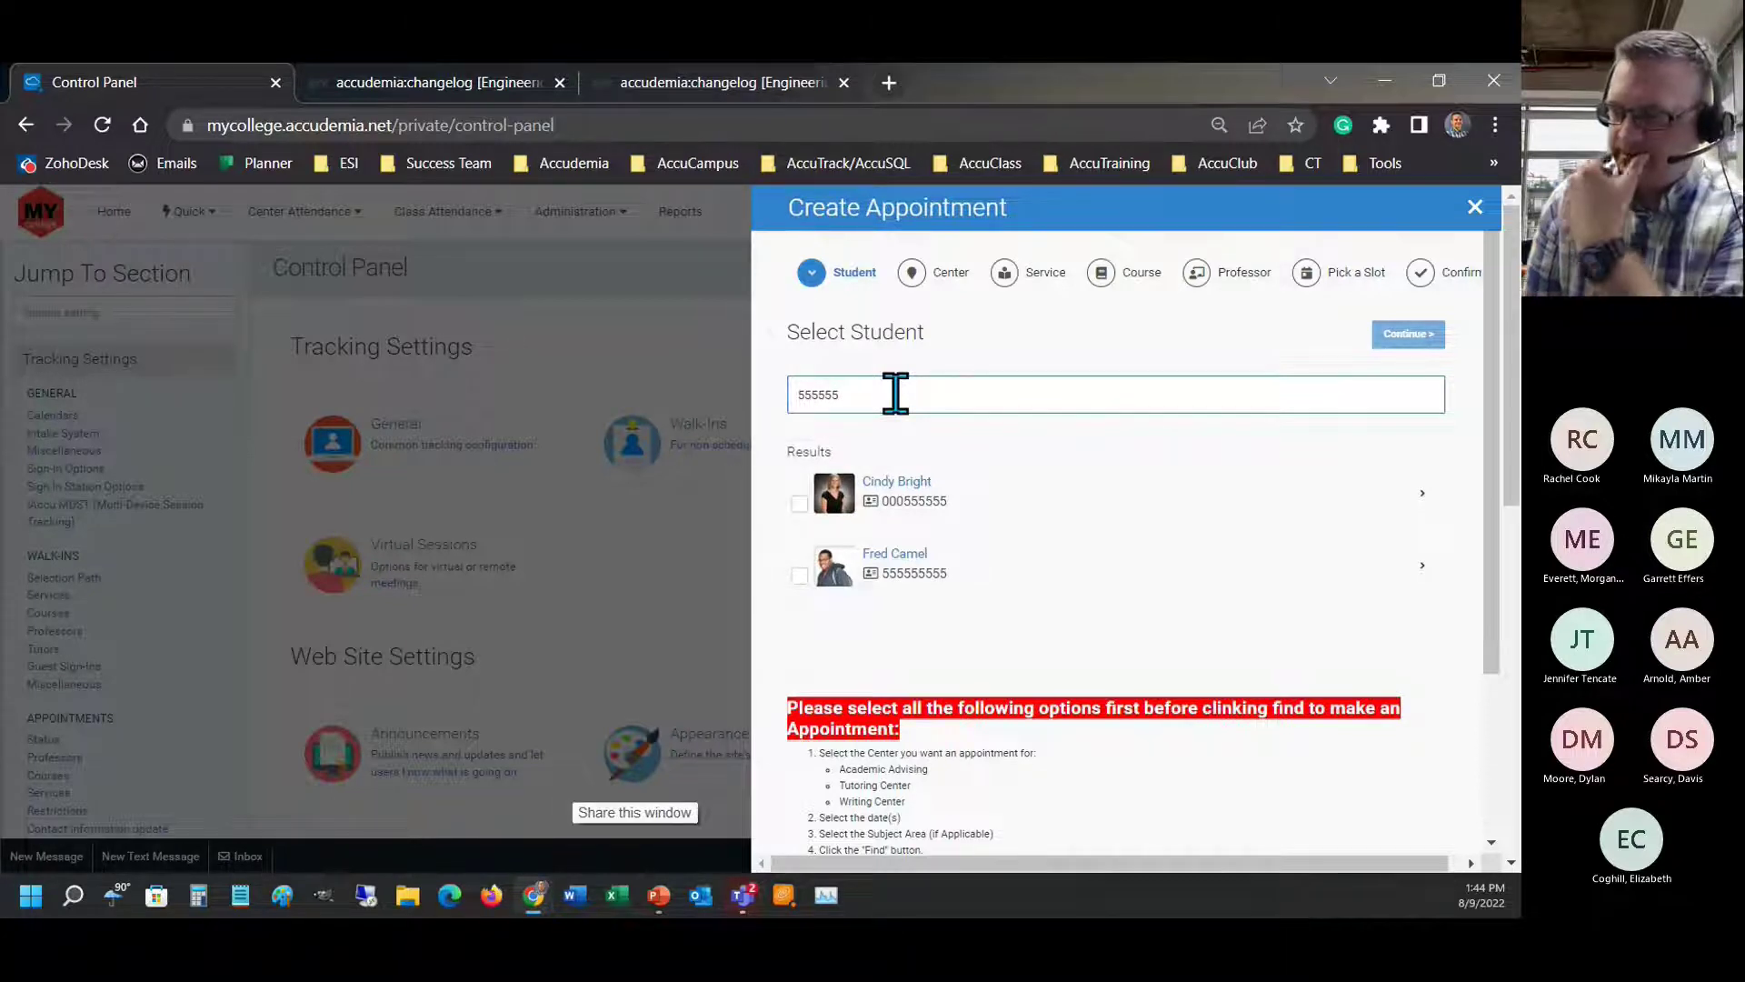
click(799, 575)
click(1408, 333)
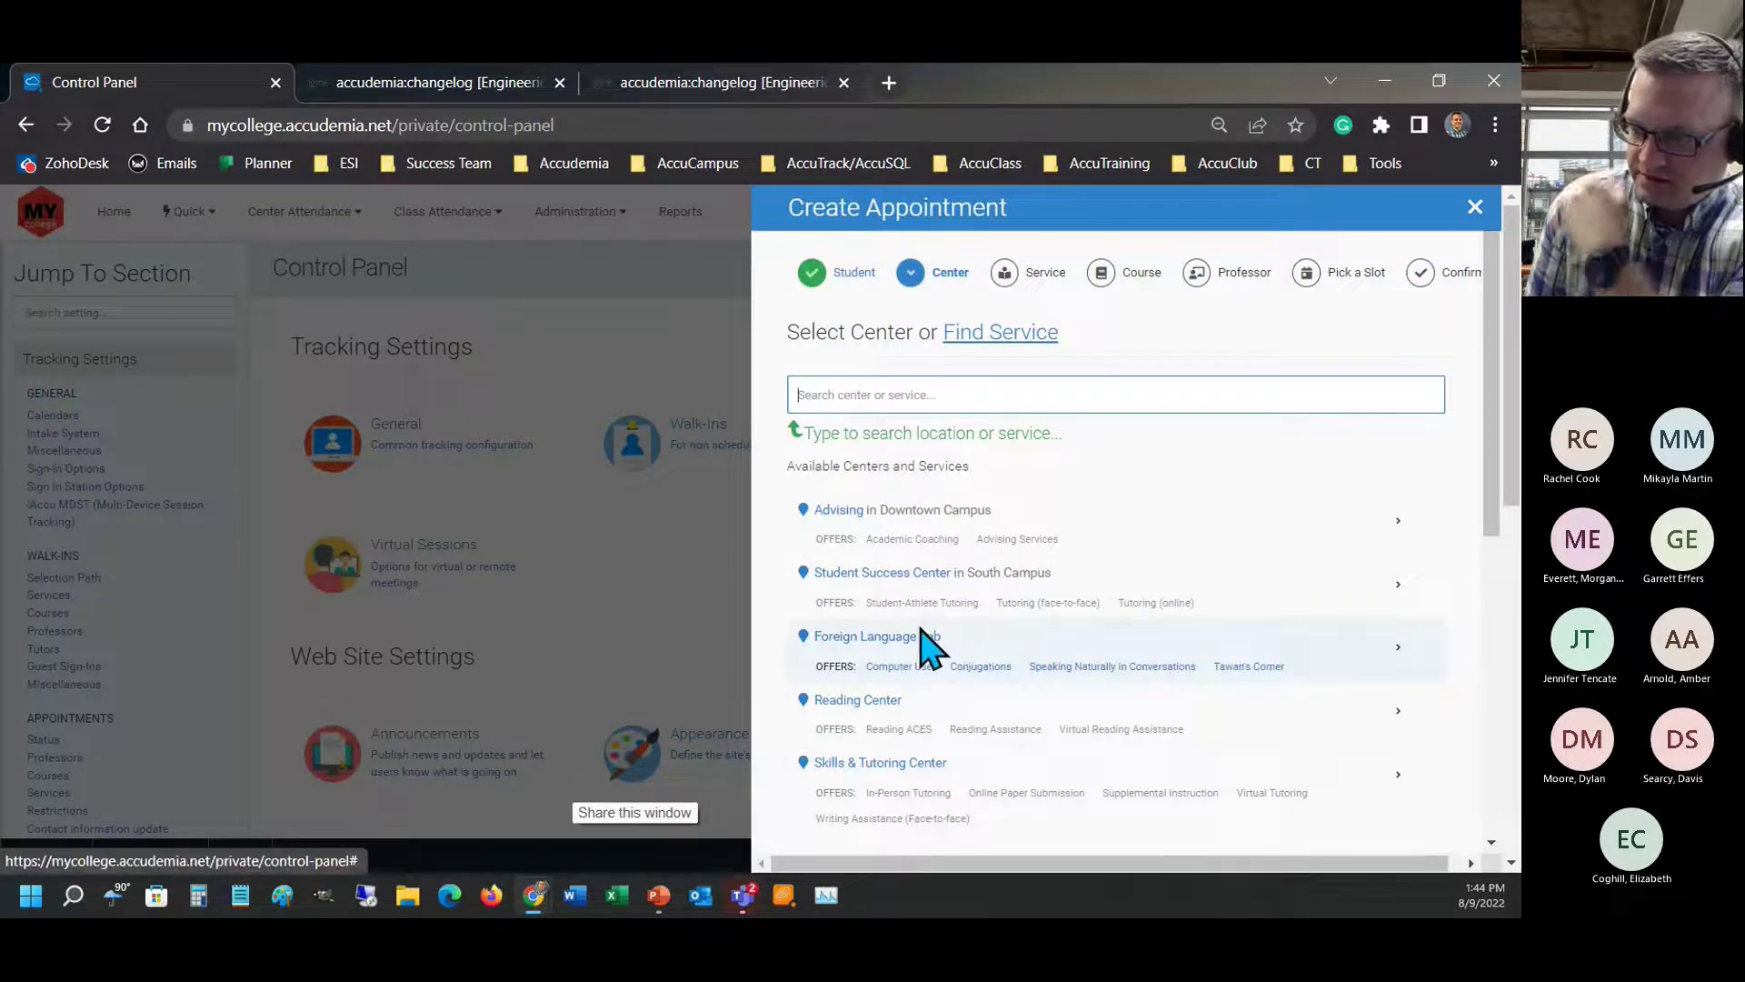
- Check which centers and services are available for appointments, and close the appointment form without creating one
scroll(936, 628, down, 2)
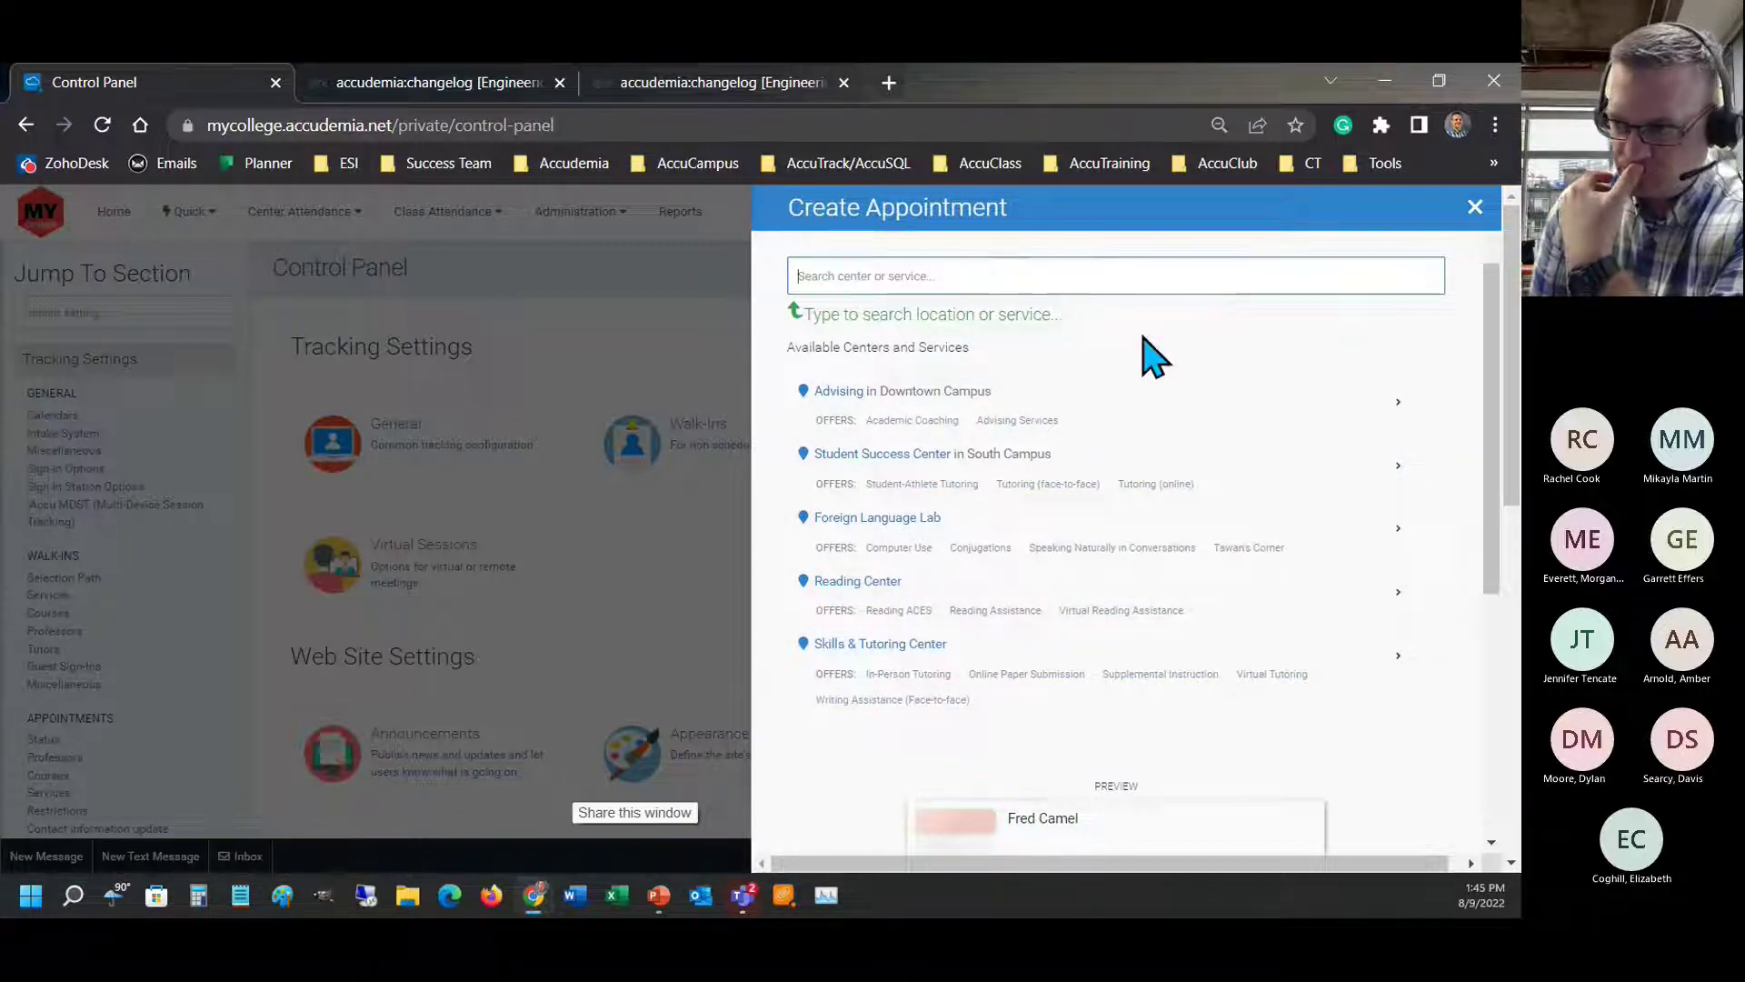
scroll(1102, 635, down, 3)
scroll(1060, 612, up, 3)
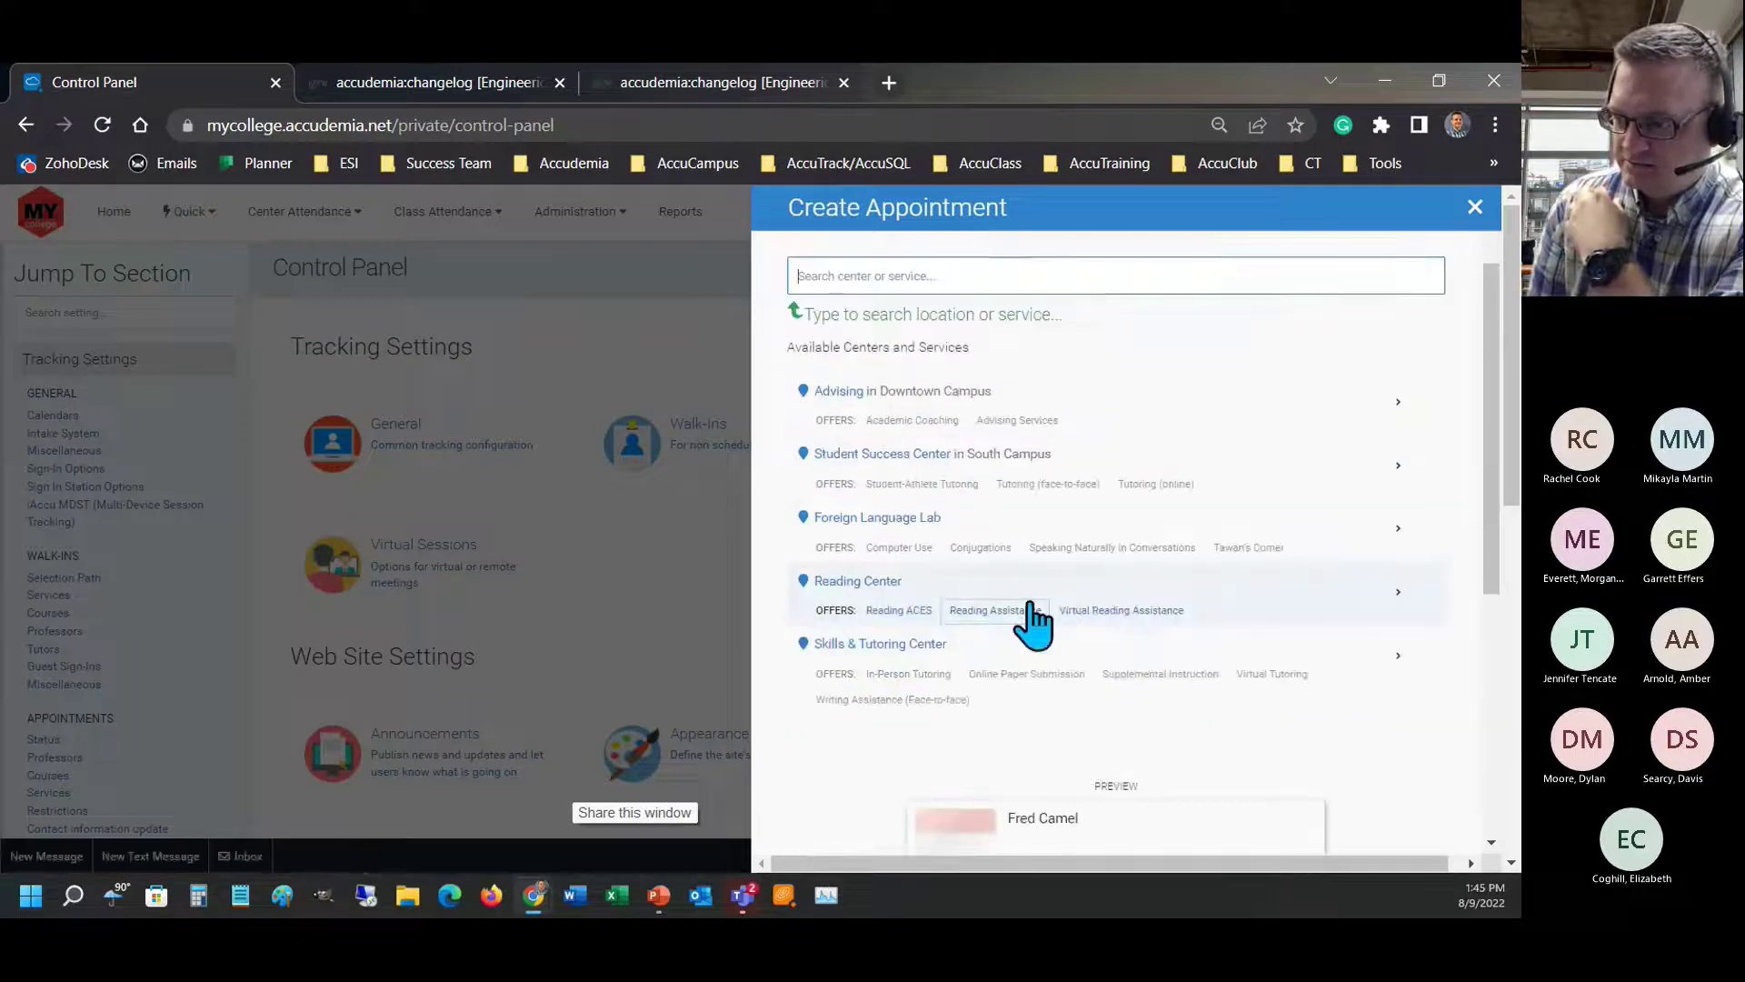
scroll(1370, 339, up, 2)
click(1475, 207)
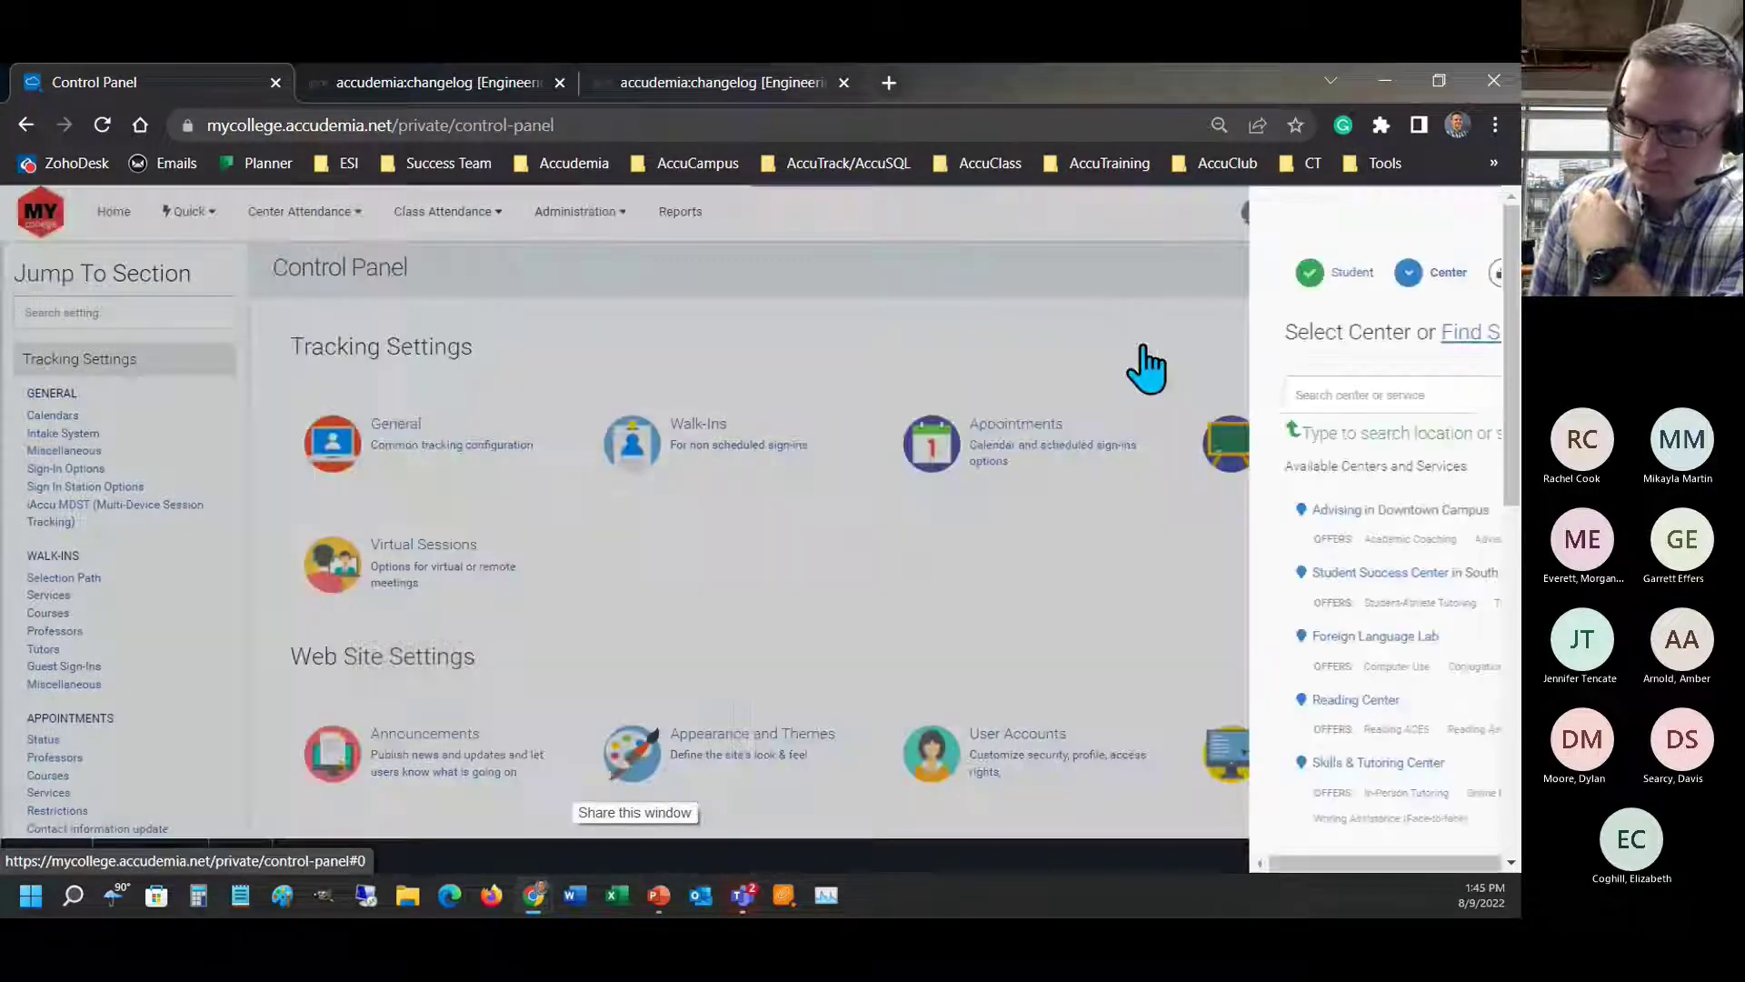
- Reopen the scope selection for the Appointments settings and find the Nursing Simulation Lab
click(1008, 454)
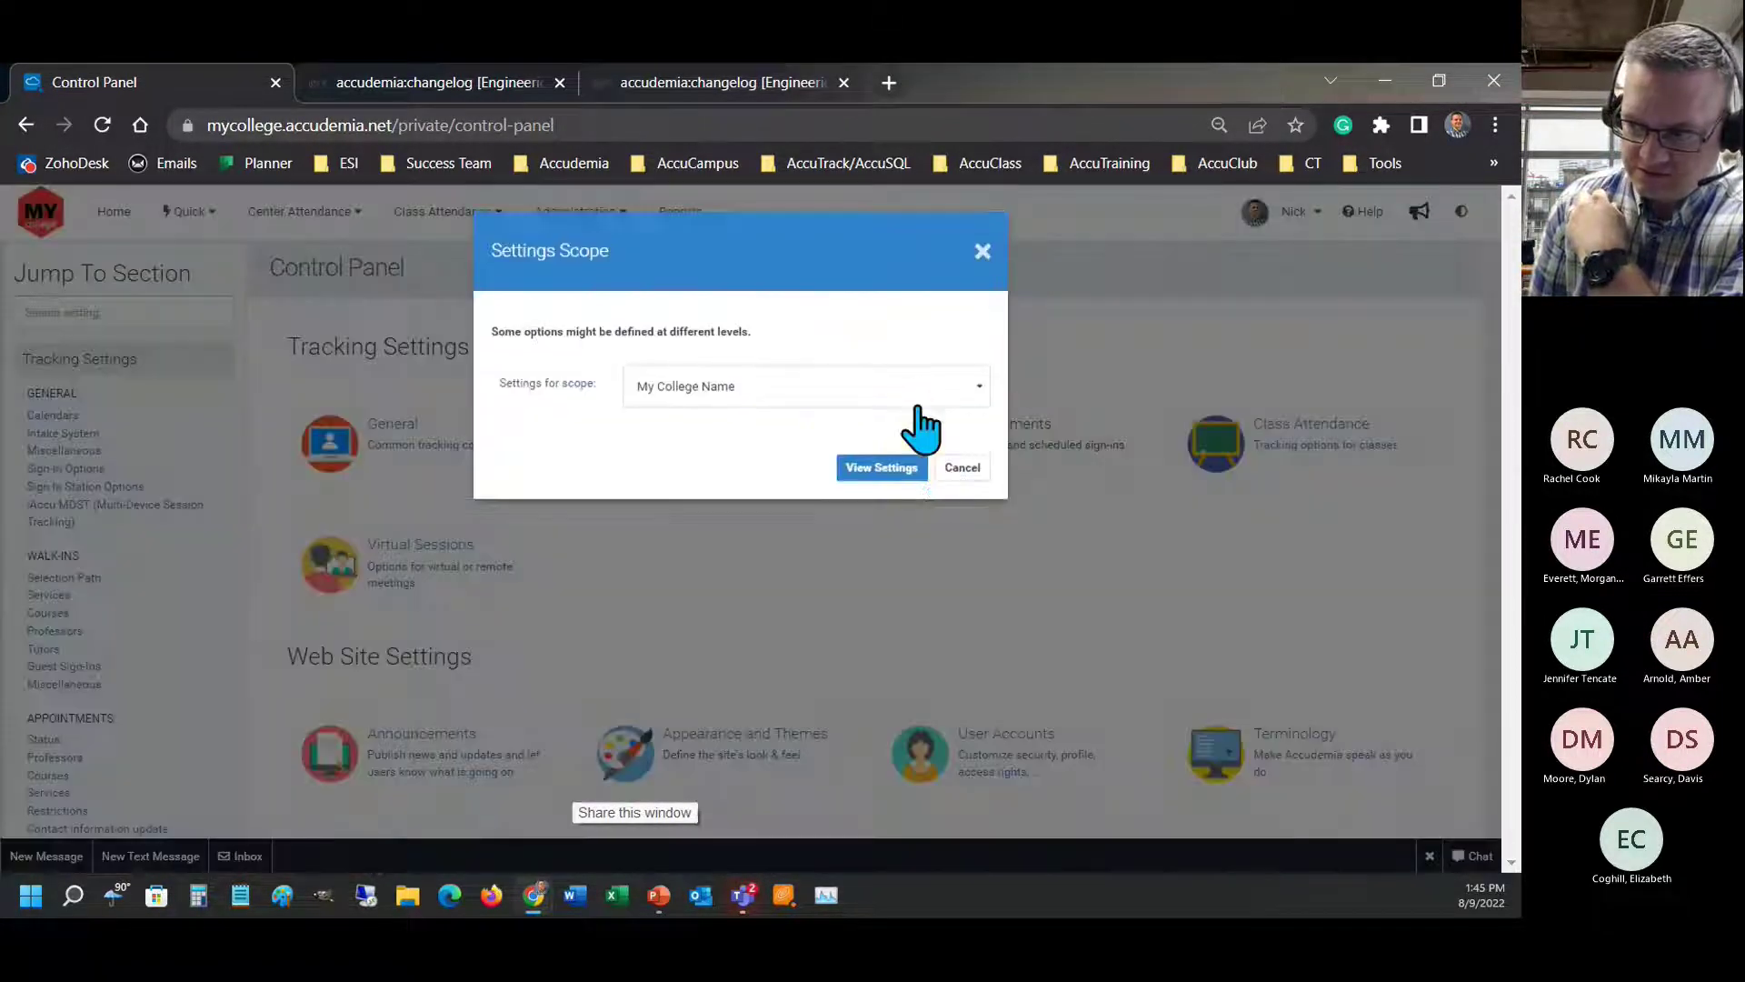
click(918, 407)
scroll(755, 593, down, 4)
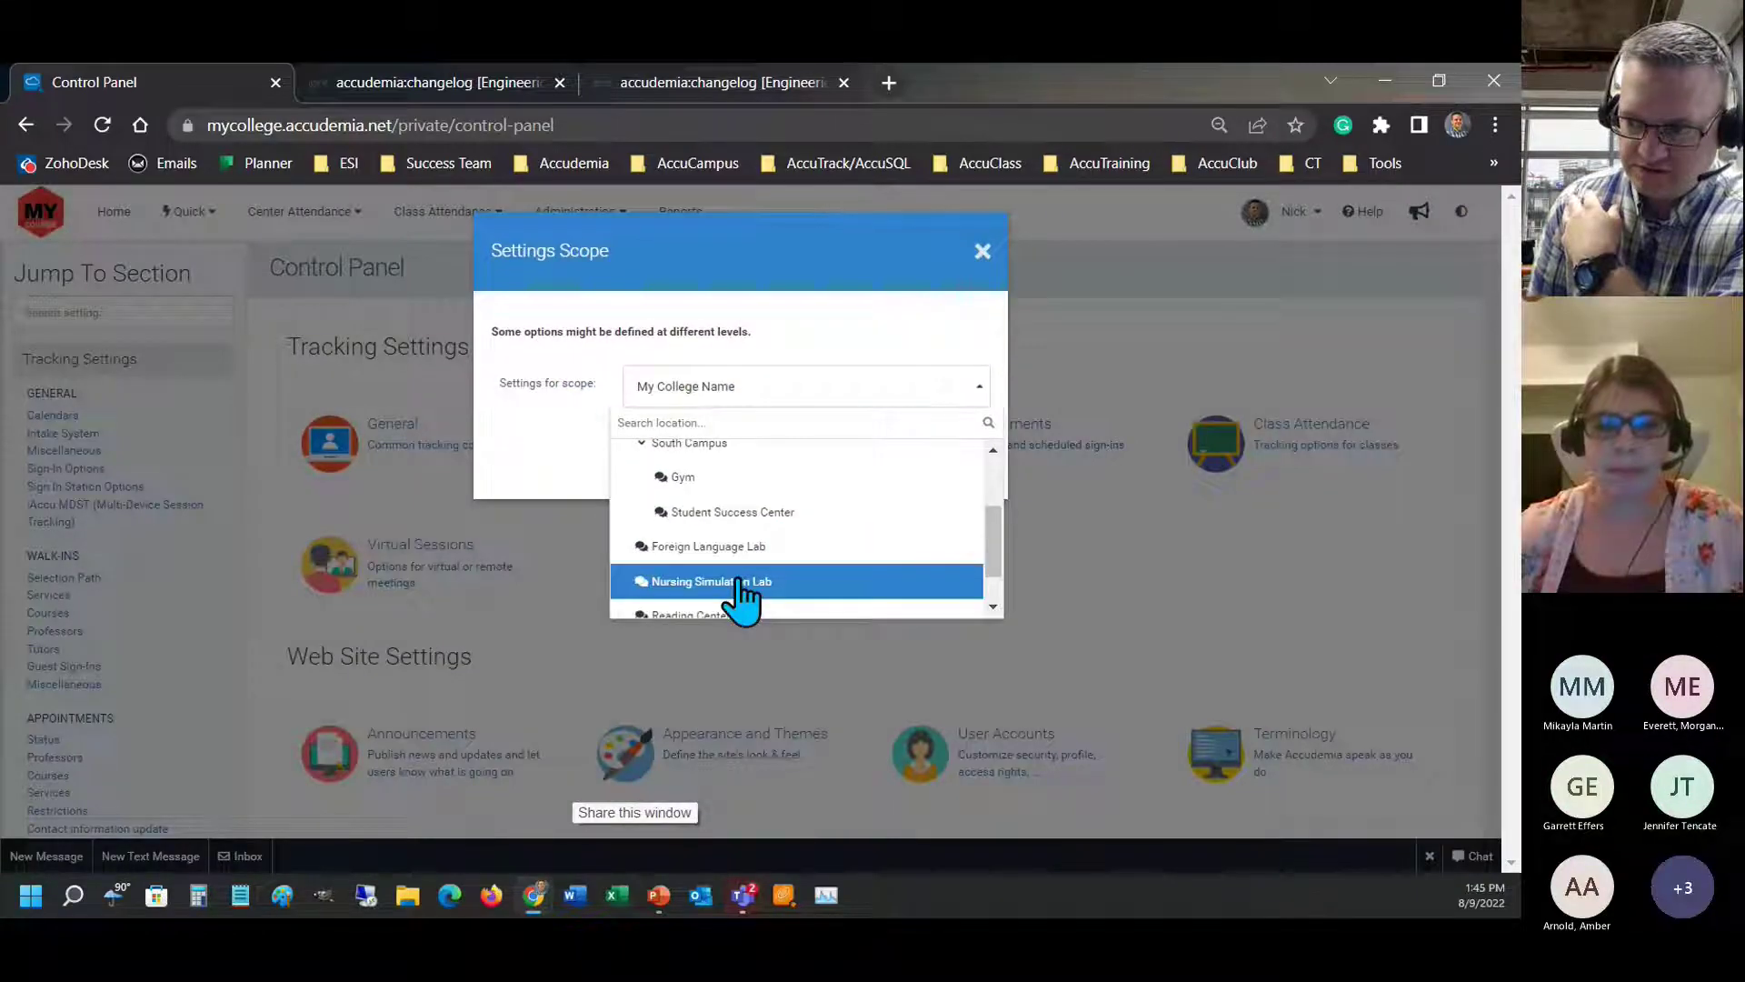